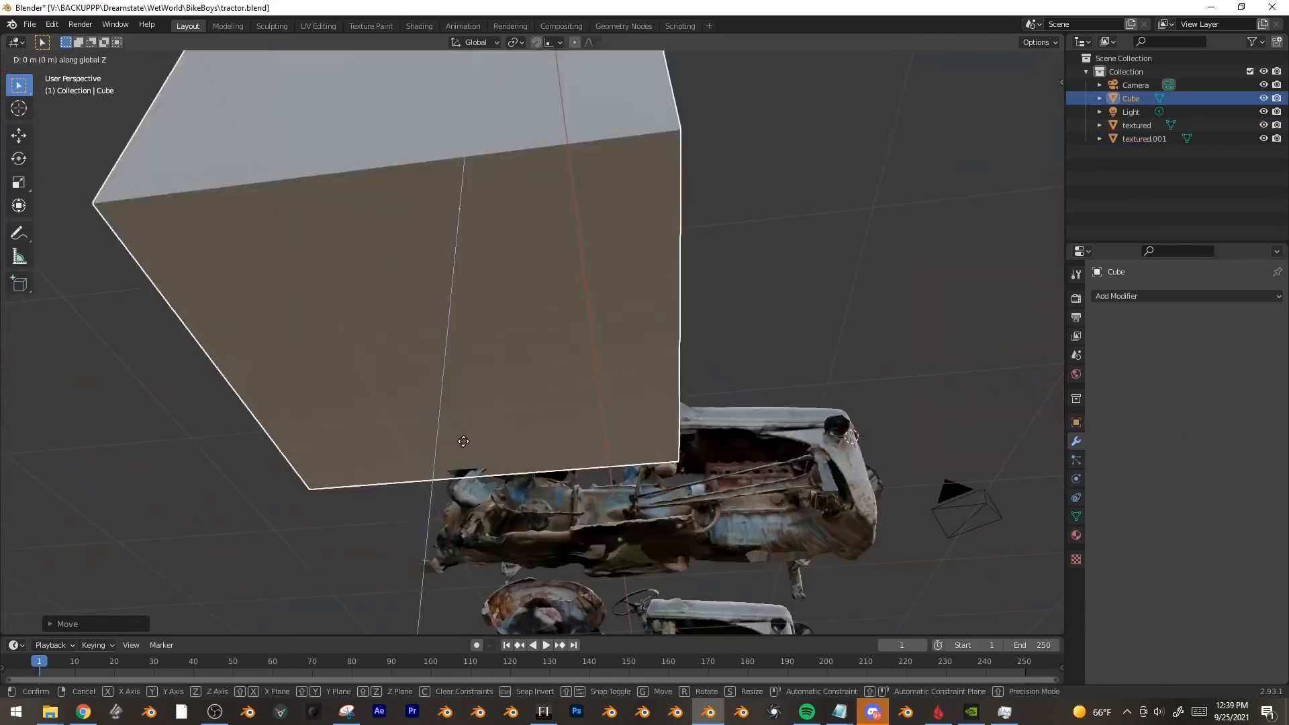
Pick a tractor part, reset its origin to geometry, and select the connected axle piece in Edit Mode.
left_click(671, 457)
Shift the axle piece to the left and delete the unwanted geometry.
key("g")
key("KP_7")
left_click(958, 486)
key("Tab")
middle_click_drag(958, 492, 605, 302)
key("3")
key("l")
key("KP_1")
Slide a tractor piece along the X axis, select the seat geometry, and return to Object Mode.
key("g")
left_click(640, 370)
middle_click_drag(640, 371, 340, 457)
key("1")
key("l")
key("x")
left_click(340, 458)
key("KP_7")
key("l")
key("g")
key("x")
key("l")
mouse_move(747, 517)
middle_mouse_down()
mouse_move(658, 423)
mouse_move(727, 498)
mouse_move(746, 470)
middle_mouse_up()
key("Tab")
Brush-select all the hood vertices with the mesh shown see-through.
key("alt+z")
scroll(746, 470, "up", 3)
middle_click_drag(746, 470, 782, 417, "shift")
key("Tab")
key("alt+z")
key("c")
left_click_drag(780, 325, 810, 378)
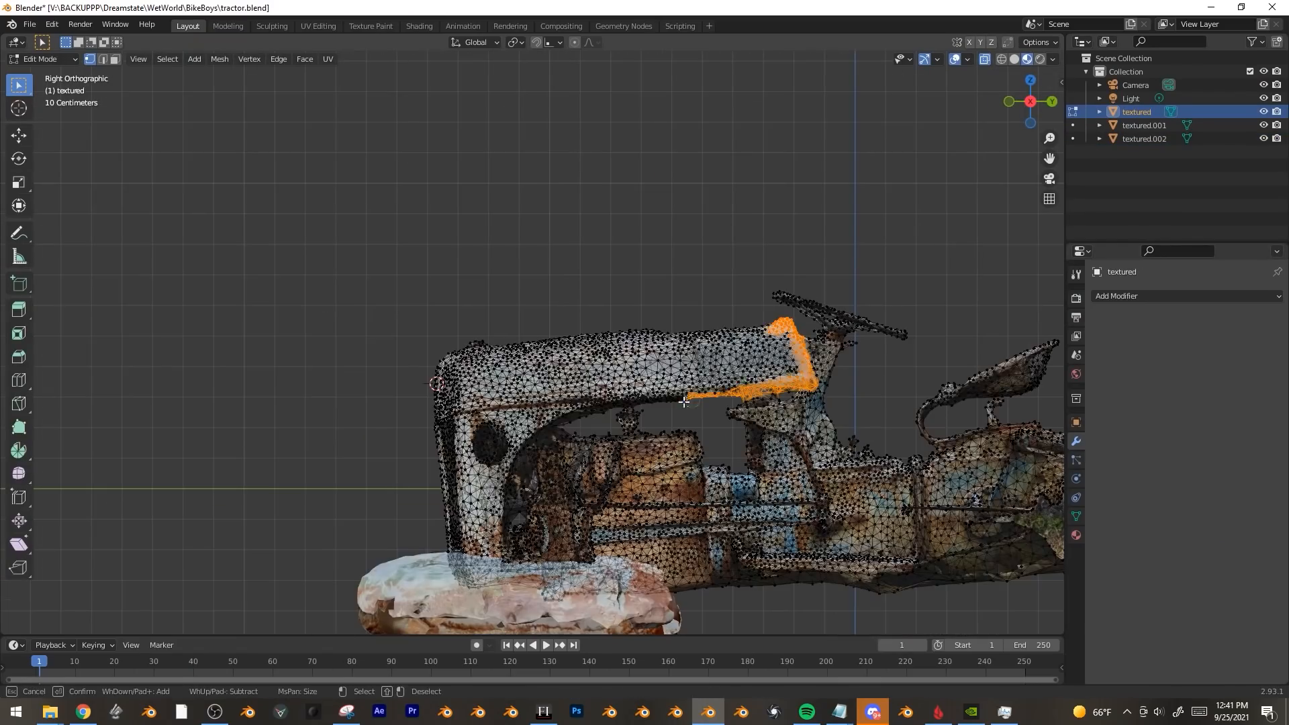
left_click_drag(468, 342, 783, 356)
middle_click_drag(782, 356, 638, 349)
Duplicate the hood geometry and separate it as object textured.003.
key("shift+d")
key("Escape")
key("p")
key("s")
key("Tab")
left_click(705, 269)
Move the hood object textured.003 and rotate it around the X axis.
key("g")
left_click(681, 309)
key("KP_7")
key("r")
key("x")
left_click(821, 209)
middle_click_drag(821, 209, 475, 502)
Split off parts textured.004 and textured.005, then rotate textured.005 around global X.
key("shift+d")
key("Tab")
key("shift+d")
key("Escape")
key("p")
key("s")
Select the axle vertices on the main tractor mesh and separate them as textured.007.
key("Tab")
key("r")
key("x")
left_click(474, 502)
Make a linked duplicate textured.006 of the part and place it along X.
key("KP_7")
key("alt+d")
key("x")
key("Return")
middle_click_drag(836, 385, 507, 268)
left_click(503, 403)
key("Tab")
key("c")
left_click_drag(570, 349, 645, 363)
middle_click_drag(644, 362, 710, 342)
key("shift+d")
key("Escape")
key("p")
key("s")
Isolate the axle, delete its stray faces, and bring the rest of the scene back.
key("Tab")
left_click(584, 316)
Rotate the axle object 90 degrees around the Z axis.
key("KP_7")
key("r")
key("z")
key("9")
key("0")
key("Return")
key("g")
left_click(374, 289)
middle_click_drag(374, 289, 757, 550)
key("KP_7")
key("KP_Divide")
key("Tab")
key("l")
key("l")
key("x")
key("f")
Select the main textured tractor mesh and all of its geometry.
key("Tab")
Place a linked copy of the axle, textured.008, moving it along the X axis.
key("KP_Divide")
key("alt+d")
key("Escape")
middle_click_drag(403, 390, 470, 376)
key("KP_7")
key("alt+d")
key("x")
left_click(617, 462)
key("KP_1")
middle_click_drag(617, 462, 575, 221)
left_click(576, 222)
key("Tab")
key("a")
Preview the scene in rendered shading and parent the tractor parts together.
key("Tab")
Add a ground plane beneath the tractor and scale it up.
key("KP_7")
key("shift+a")
key("m")
key("p")
key("g")
key("Return")
key("s")
left_click(923, 187)
key("z")
key("8")
key("Tab")
key("Tab")
mouse_move(538, 403)
middle_mouse_down()
mouse_move(671, 322)
mouse_move(393, 361)
middle_mouse_up()
key("ctrl+p")
key("Return")
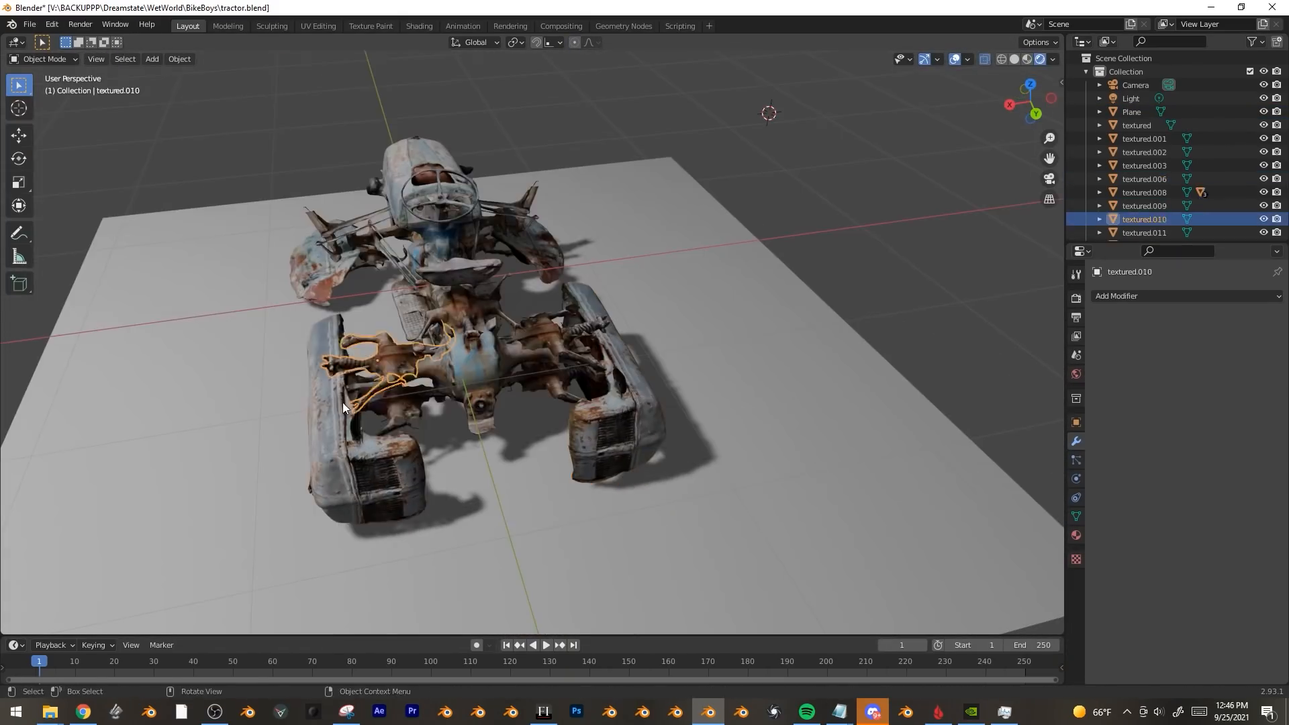
Add a Noise F-modifier to one part's location curves in the Graph Editor and play the animation.
left_click(571, 366)
left_click_drag(3, 39, 425, 50)
middle_click_drag(671, 376, 806, 323)
left_click(15, 41)
left_click(150, 118)
left_click(337, 58)
left_click(323, 127)
key("space")
Select tractor parts such as textured.011 and textured.002 and parent them together.
left_click(352, 64)
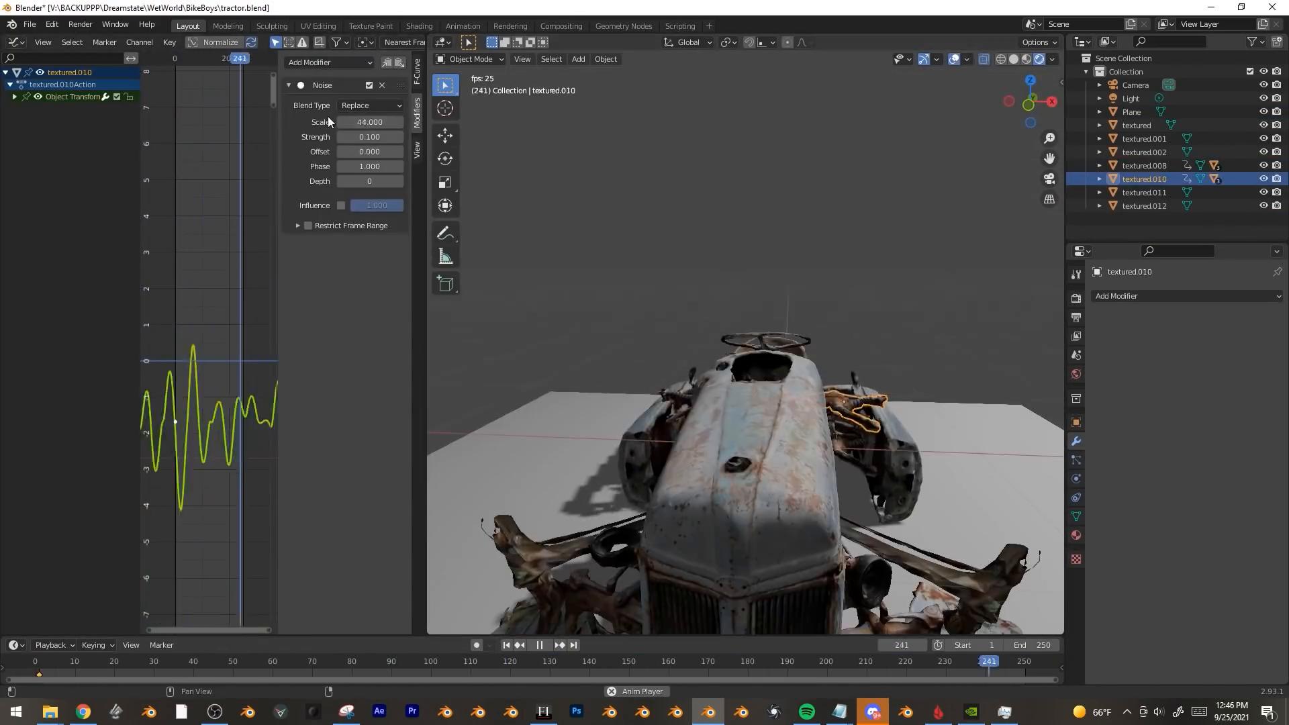
left_click(741, 445)
left_click(604, 462)
left_click(671, 362)
key("r")
key("z")
middle_click_drag(604, 461, 773, 376)
Keyframe textured.002 and textured.001 locations and give their curves Noise modifiers.
left_click(864, 461)
key("ctrl+p")
key("Return")
key("i")
left_click(399, 62)
left_click(589, 438)
left_click(400, 63)
left_click(806, 510)
Delete the old ground plane and link a bump node into the tractor material.
key("space")
key("Delete")
key("KP_7")
left_click(694, 362)
scroll(836, 313, "down", 4)
middle_click_drag(836, 313, 756, 395)
left_click(756, 416)
left_click_drag(51, 437, 91, 475)
Append the ground scans from the Object folder of Ground_Assets.blend.
left_click(29, 24)
left_click(52, 170)
left_click(86, 347)
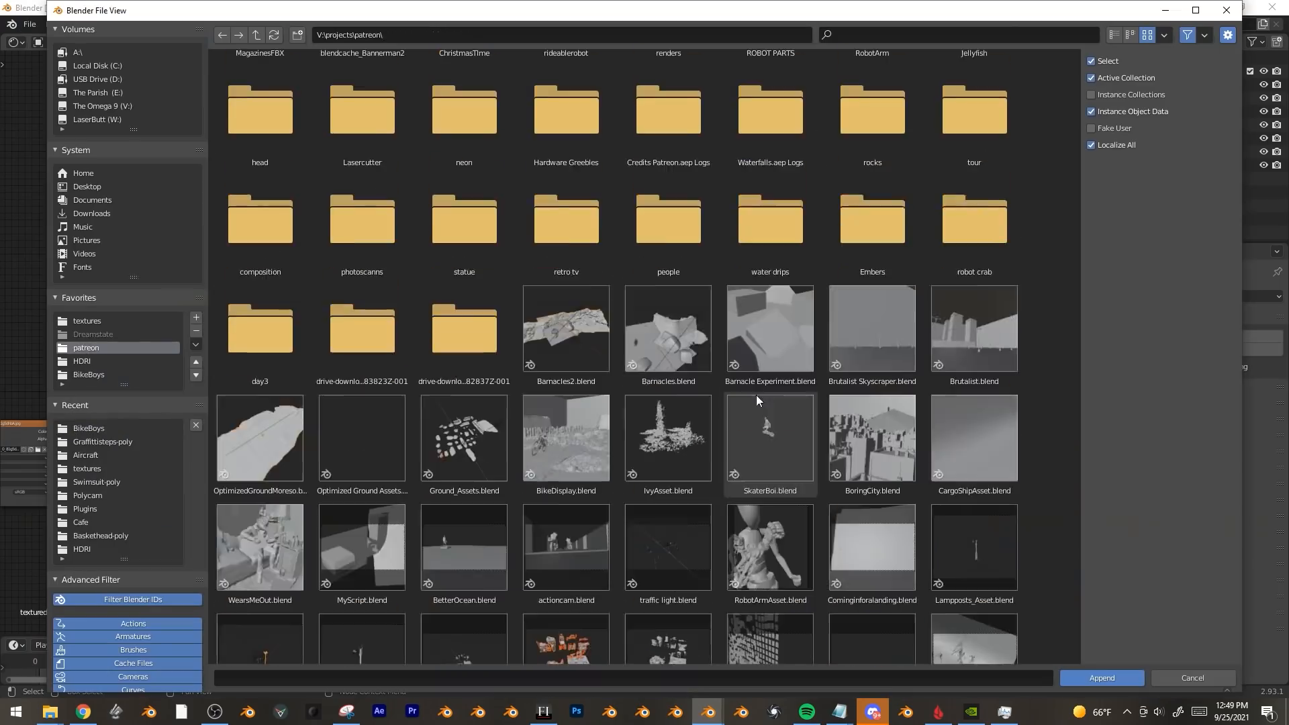
scroll(757, 395, "down", 3)
double_click(575, 103)
left_click(256, 35)
double_click(463, 210)
left_click(363, 101)
left_click(463, 101, "ctrl")
left_click(771, 210, "ctrl")
left_click(257, 332, "ctrl")
left_click(1101, 678)
Position the Drying Mud scan along Z and move the Breakwater scan.
key("g")
key("z")
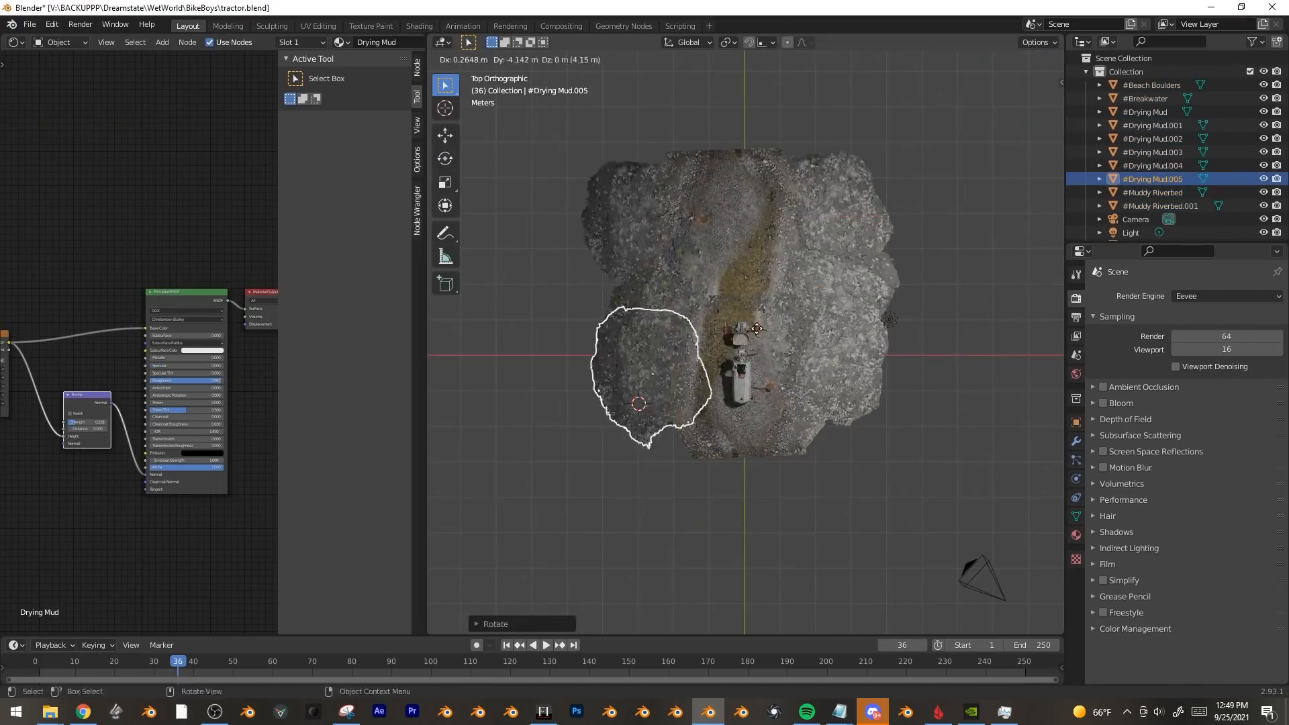
left_click(757, 329)
left_click(833, 269)
key("g")
scroll(848, 474, "down", 4)
middle_click_drag(848, 474, 707, 395)
Arrange the beach boulders and tractor parts, checking the layout through the scene camera.
key("KP_1")
left_click(660, 335)
key("g")
left_click(660, 335)
key("KP_7")
key("ctrl+p")
left_click(745, 266)
key("KP_0")
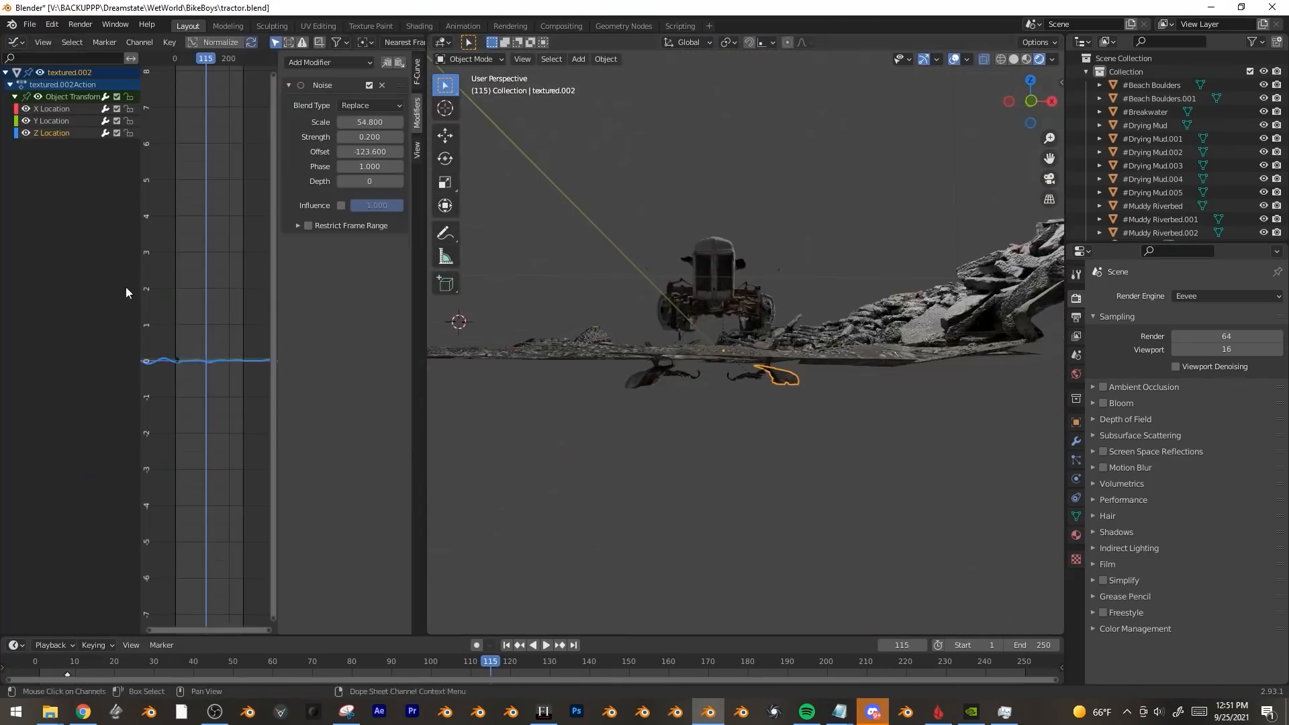
left_click(643, 301)
key("g")
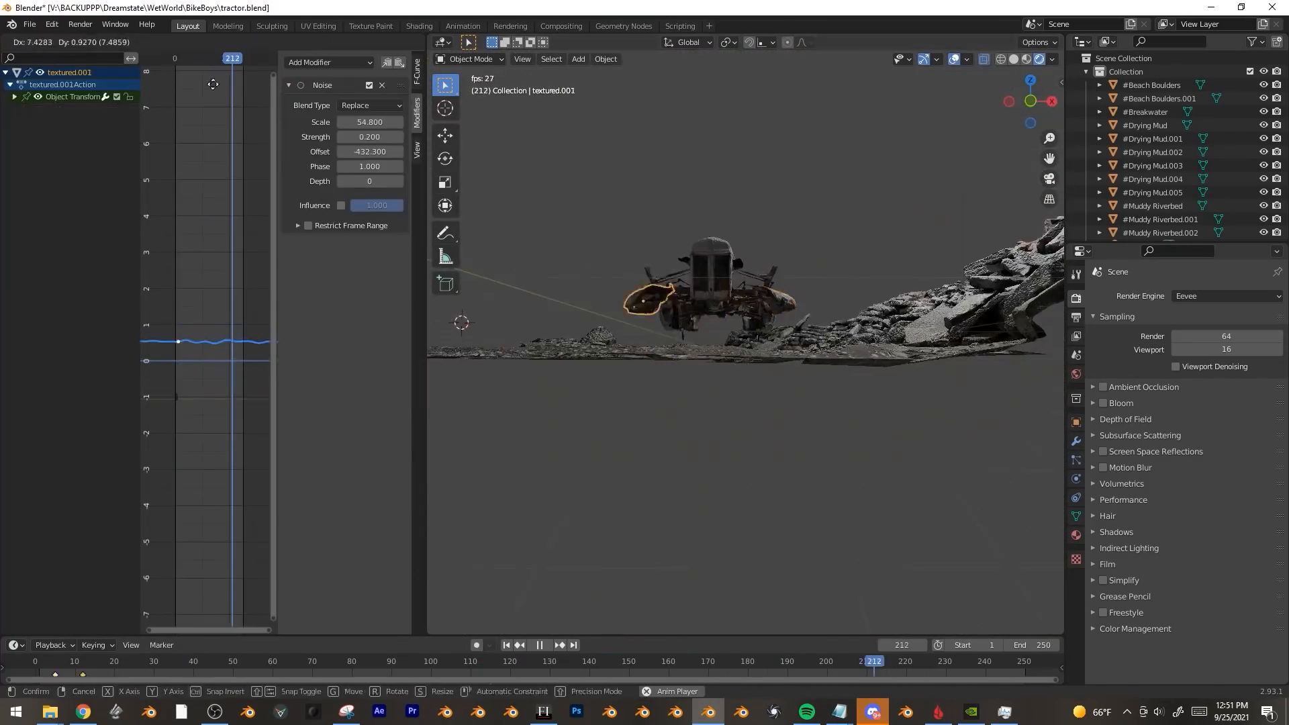
Stop playback at frame 97 and duplicate the ground pieces into place.
left_click(213, 84)
key("space")
key("KP_0")
key("g")
key("KP_7")
key("shift+d")
key("shift+d")
middle_click_drag(858, 529, 736, 352)
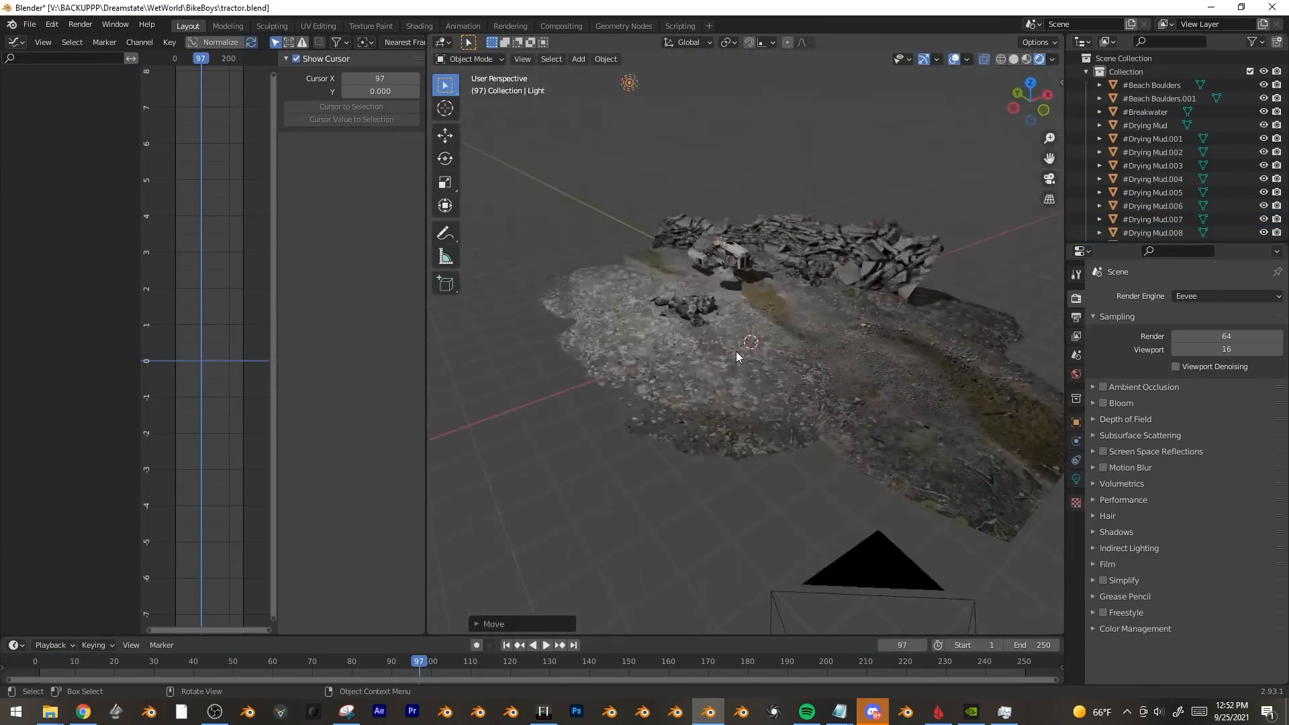
key("KP_0")
Rotate the tractor about Z and load the desert environment image as the World background.
left_click(651, 322)
key("r")
key("z")
left_click(1236, 401)
double_click(613, 495)
key("Delete")
left_click(1226, 329)
middle_click_drag(835, 239, 729, 481)
Choose the Cycles render device and reposition the camera.
left_click(1204, 361)
left_click(1075, 374)
key("KP_7")
key("KP_0")
left_click(1076, 478)
key("g")
left_click(738, 363)
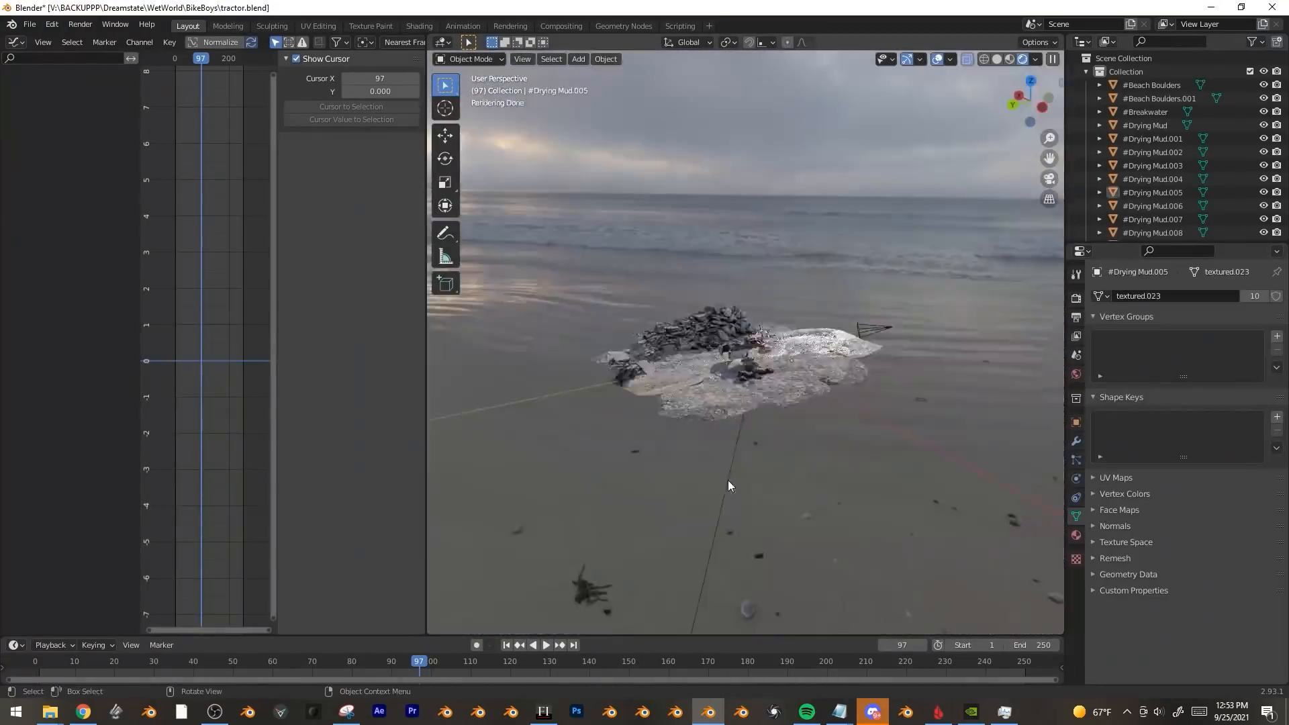
Rotate the tractor parts and mud scan about Z and tilt the camera.
left_click(1076, 375)
key("KP_0")
key("a")
key("r")
key("z")
left_click(917, 381)
left_click(604, 403)
key("r")
left_click(838, 236)
key("r")
key("r")
scroll(838, 325, "up", 1)
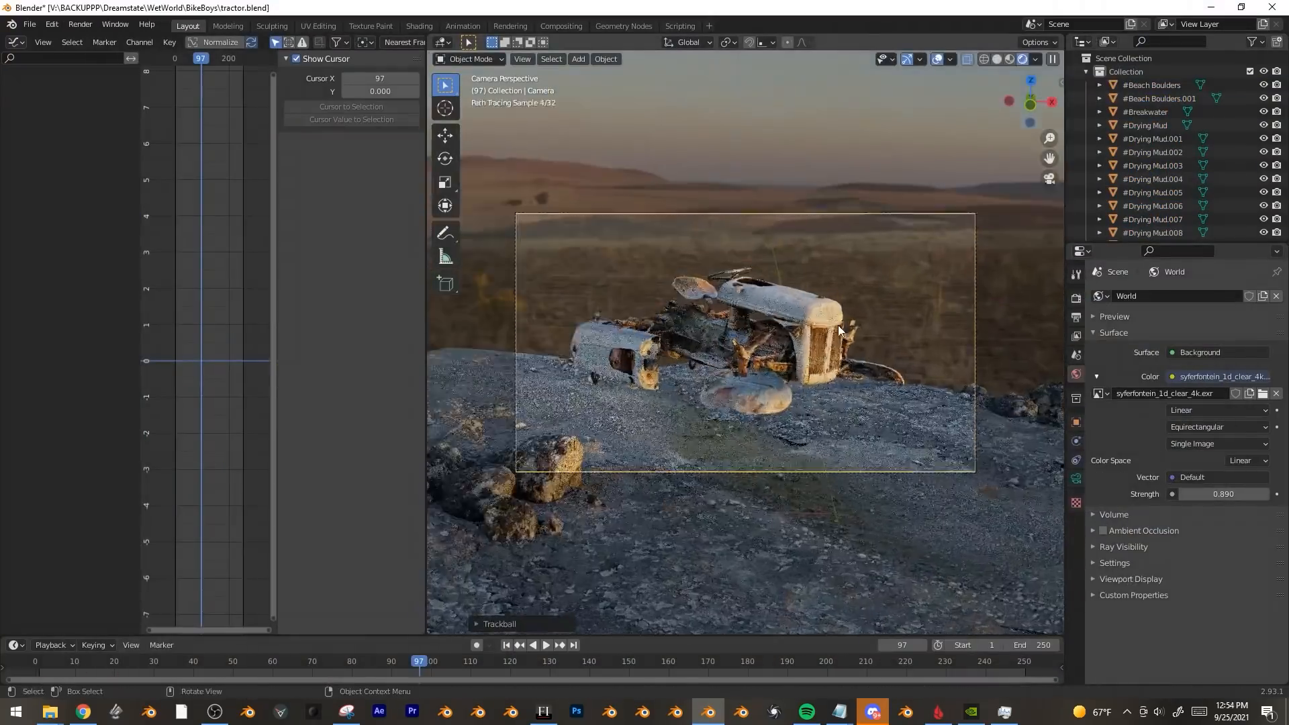
middle_click_drag(838, 325, 767, 355)
Replace the leftover ground scans with a new, scaled-up plane.
left_click(1076, 299)
key("b")
left_click_drag(556, 403, 1007, 551)
key("Delete")
key("shift+a")
key("KP_7")
key("s")
left_click(1075, 422)
scroll(1220, 528, "down", 4)
Make the plane a shadow catcher and preview the path-traced tractor up close.
left_click(1219, 527)
key("alt+a")
middle_click_drag(746, 497, 899, 378)
left_click_drag(427, 377, 272, 377)
scroll(779, 403, "up", 3)
middle_click_drag(898, 377, 766, 425)
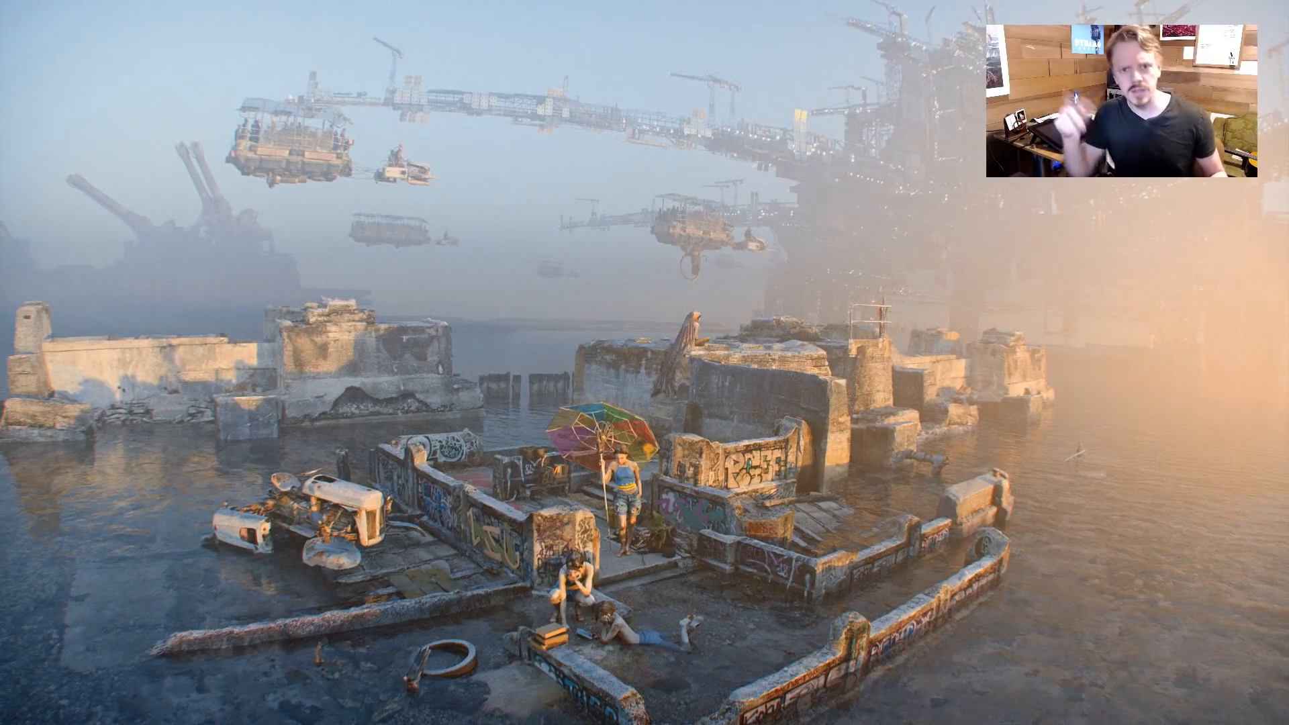
Close the full-screen render with Esc to get back to CANISTER2.blend.
key("Escape")
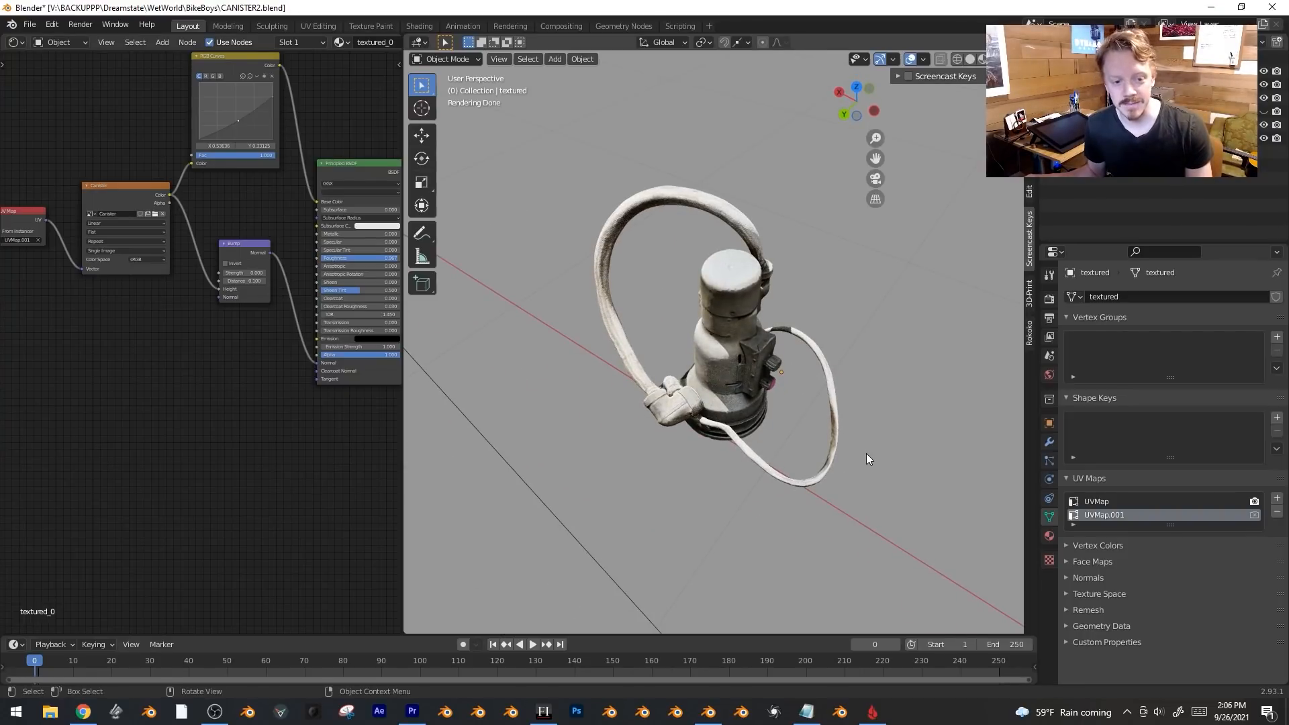
Orbit around the canister scan to see its other side.
mouse_move(866, 453)
middle_mouse_down()
mouse_move(819, 394)
mouse_move(642, 425)
middle_mouse_up()
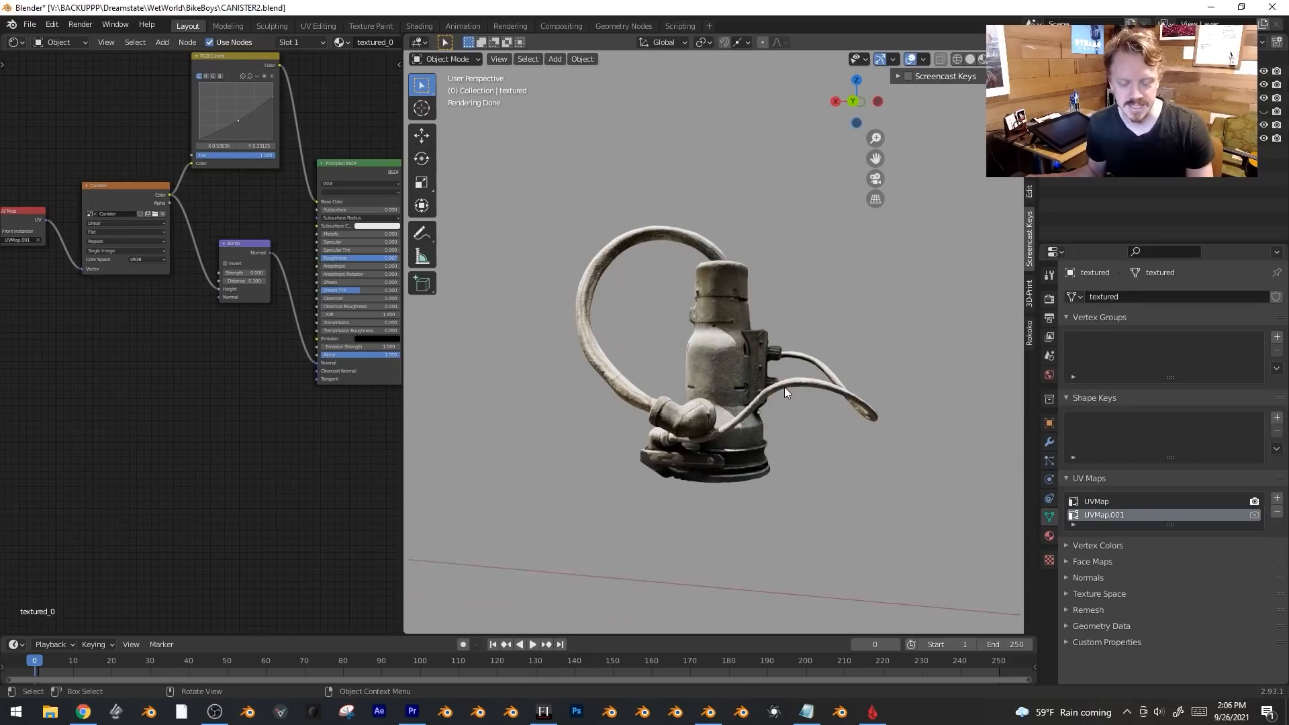
middle_click_drag(785, 388, 807, 447)
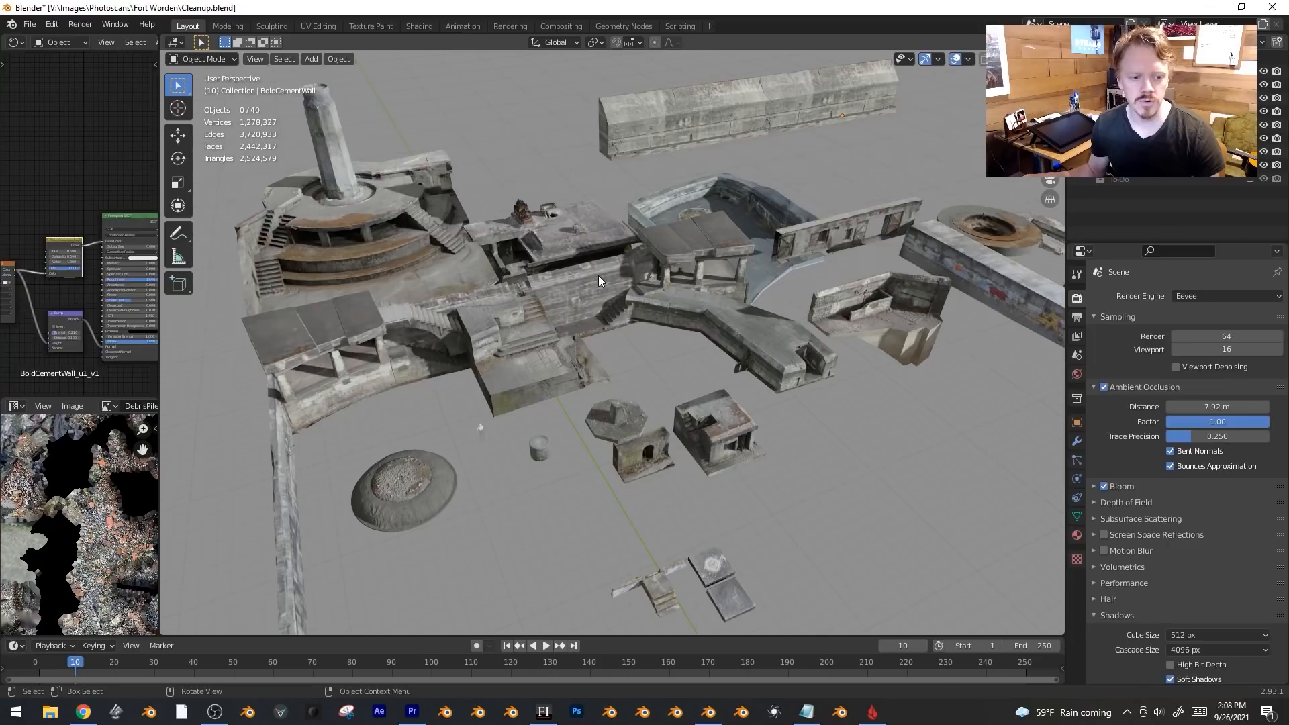
Turn the StairMaze scan about -50° around Z, then inspect the surrounding fort scans.
left_click(598, 281)
key("g")
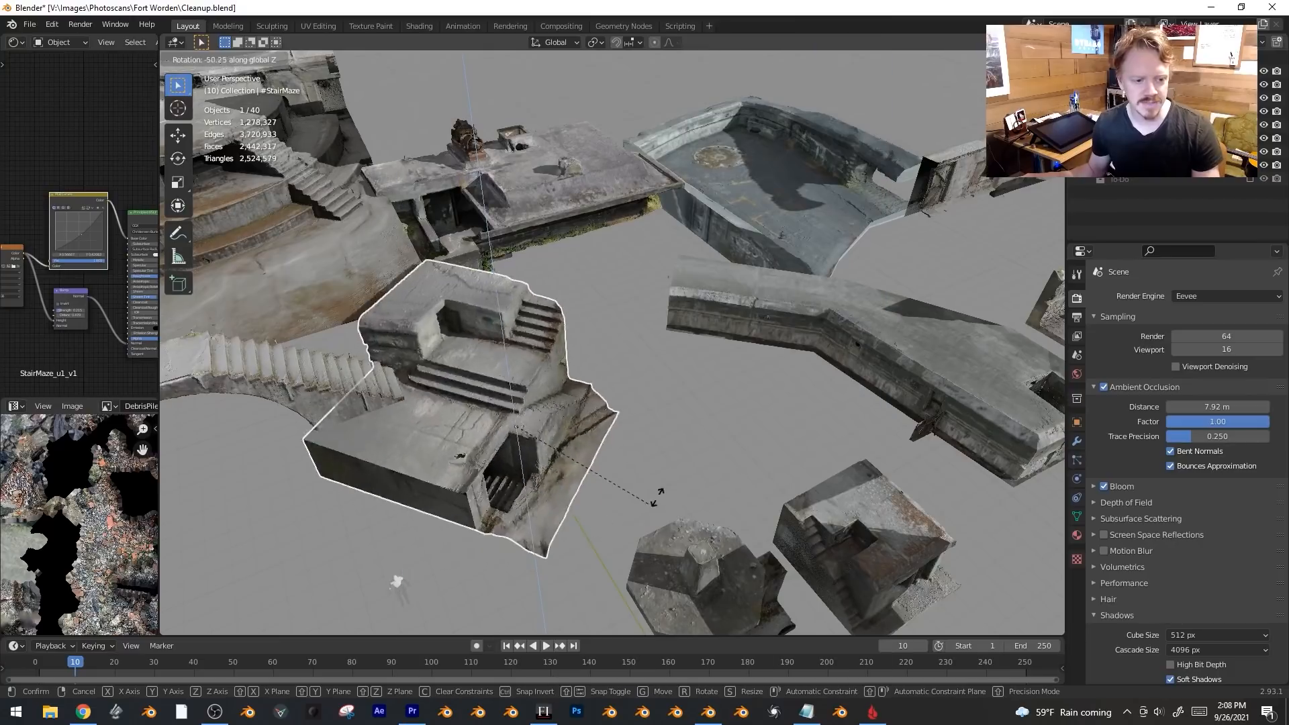
left_click(493, 399)
scroll(427, 337, "down", 3)
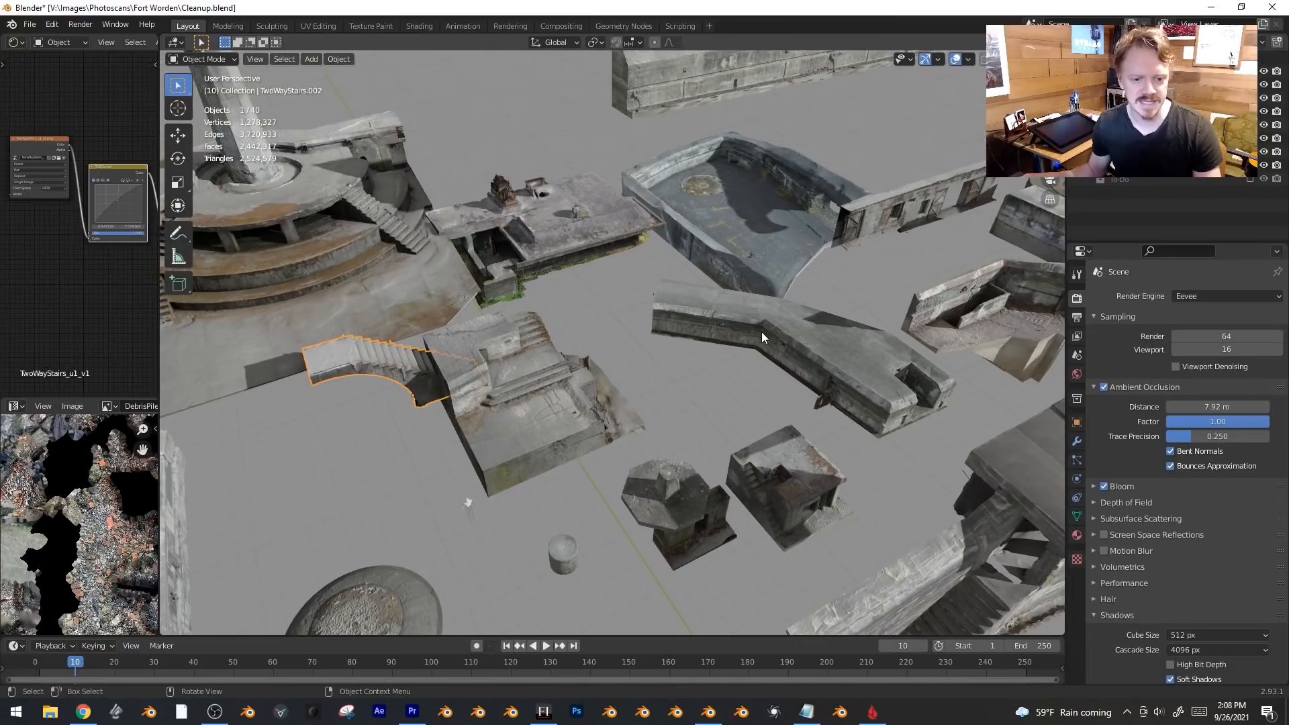
middle_click_drag(761, 266, 725, 329)
middle_click_drag(793, 366, 669, 324)
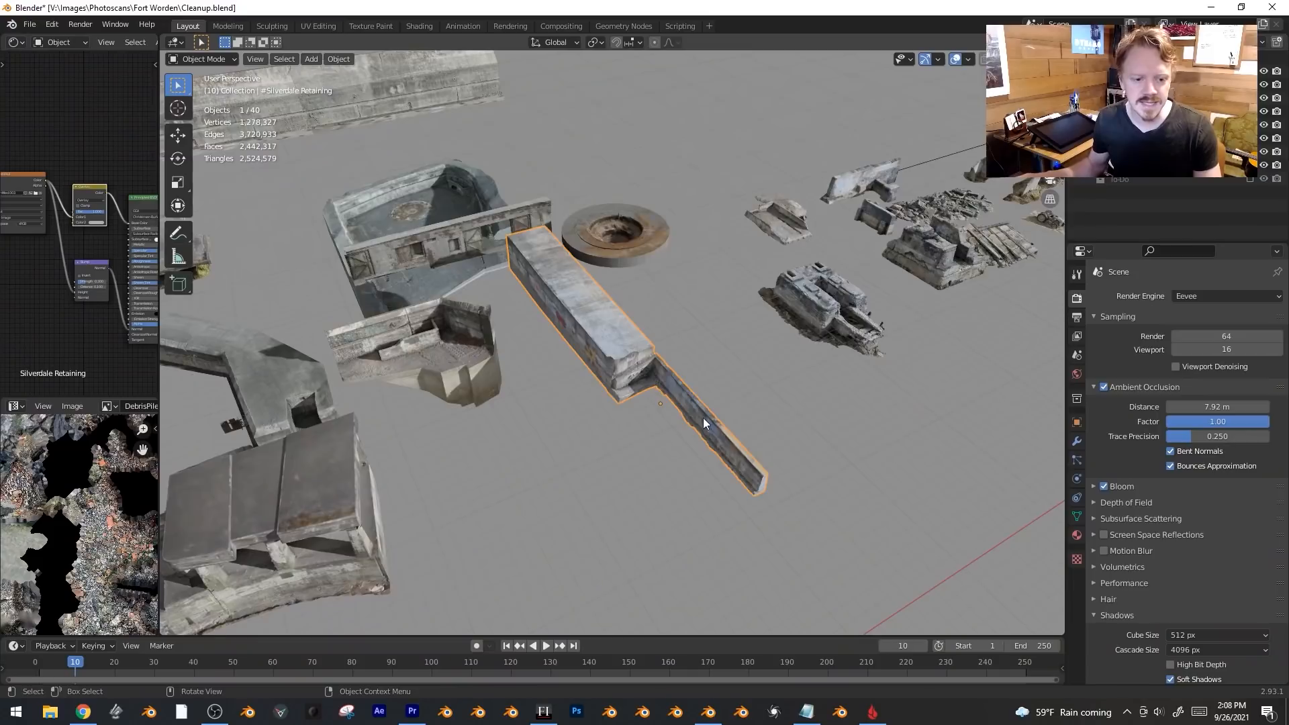
middle_click_drag(703, 417, 724, 376)
scroll(724, 377, "up", 3)
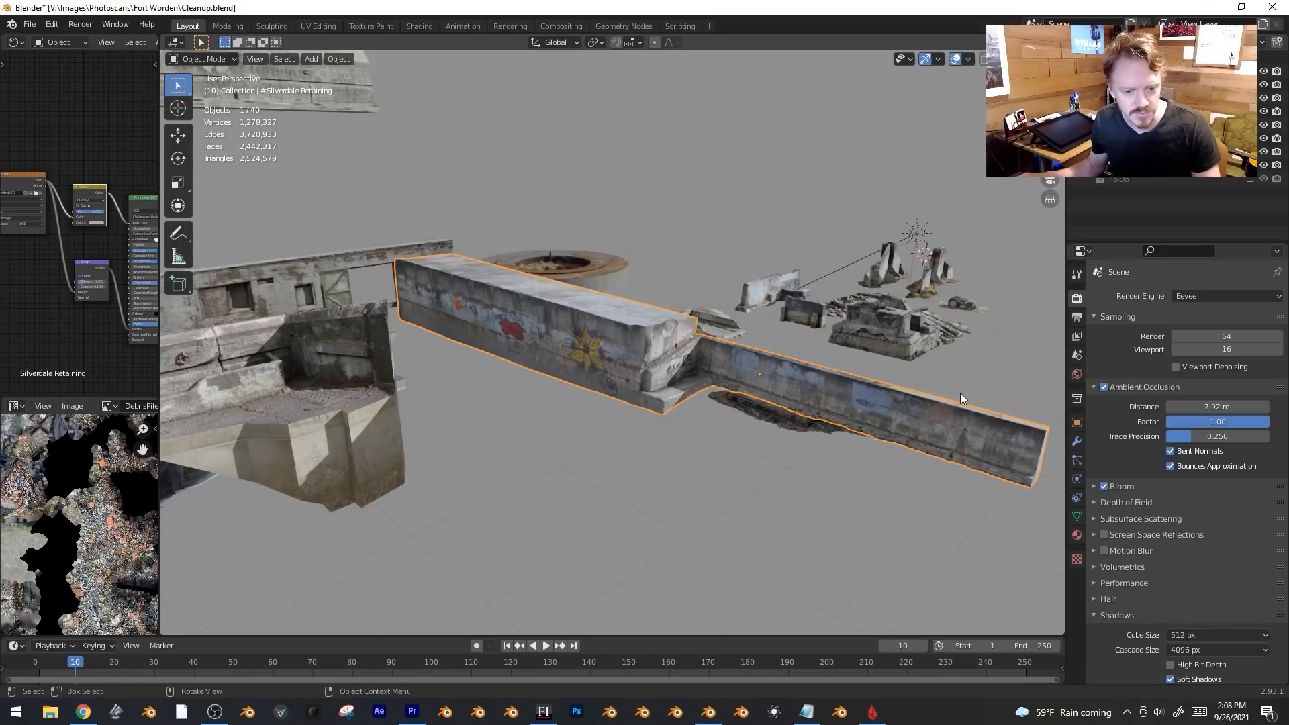
middle_click_drag(997, 447, 663, 311)
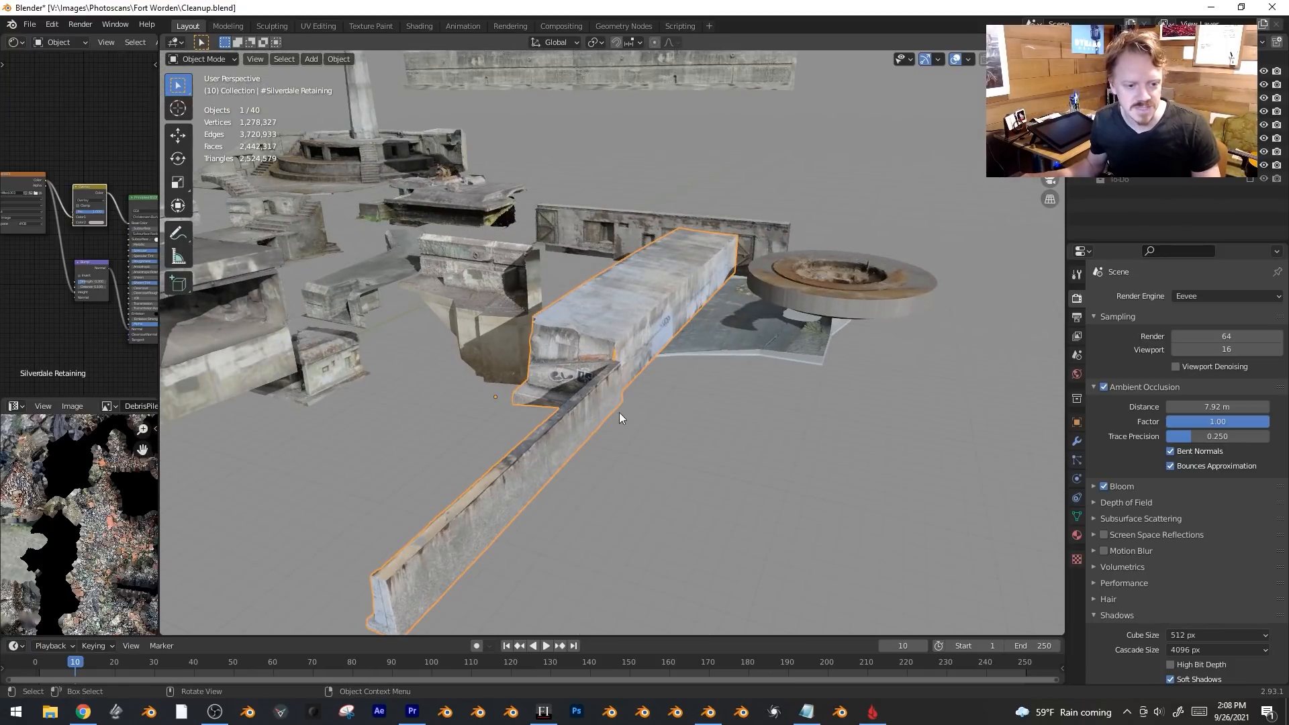
middle_click_drag(662, 427, 624, 477)
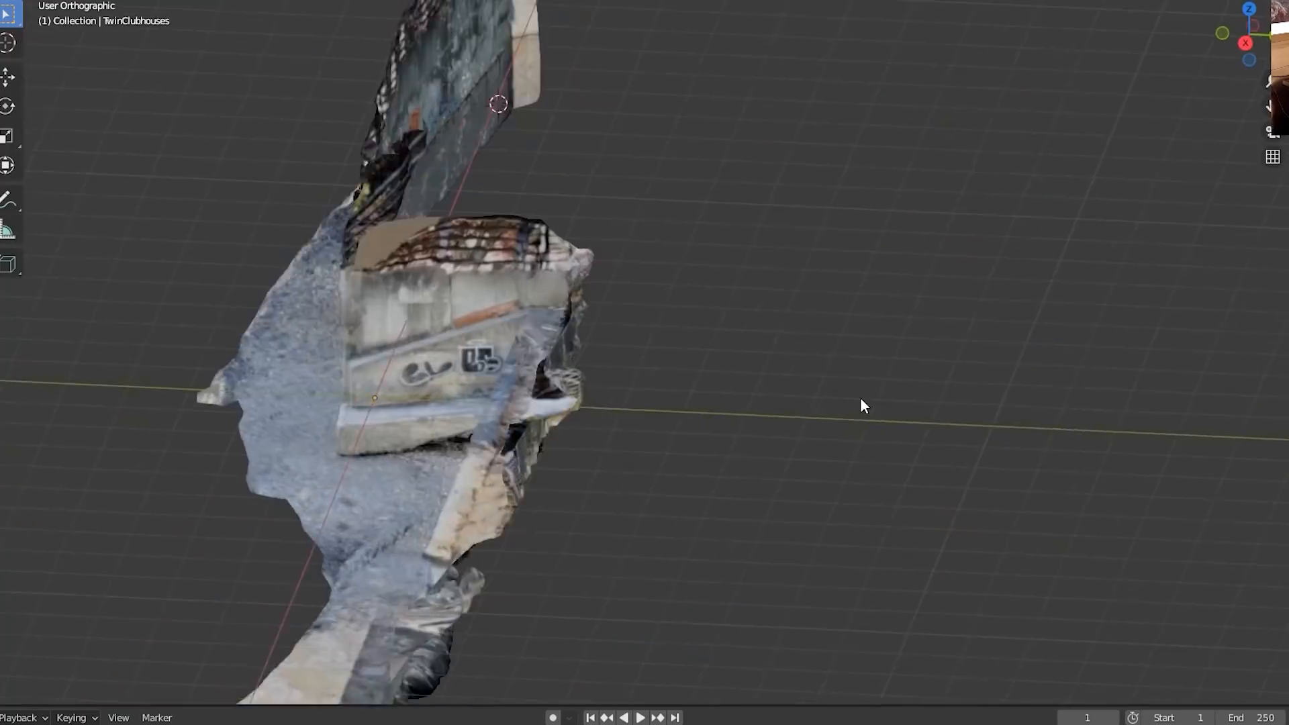
middle_click_drag(861, 398, 948, 392)
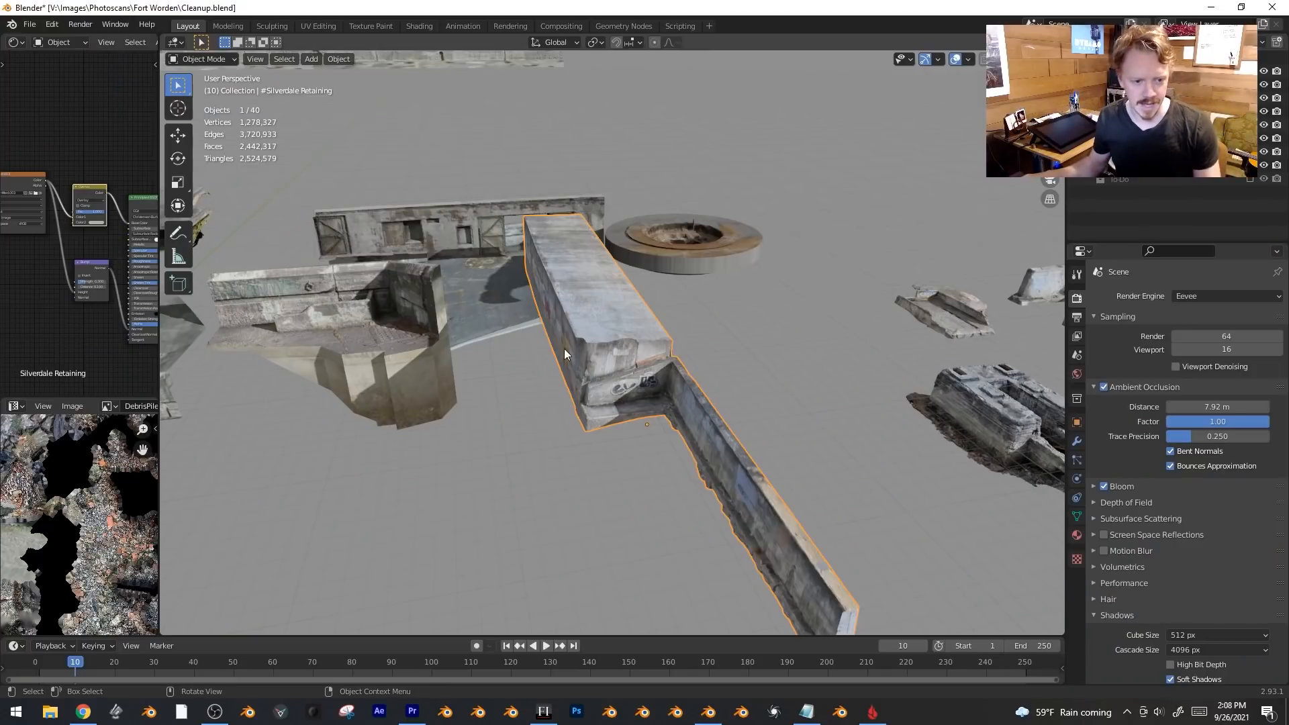
middle_click_drag(564, 348, 659, 331)
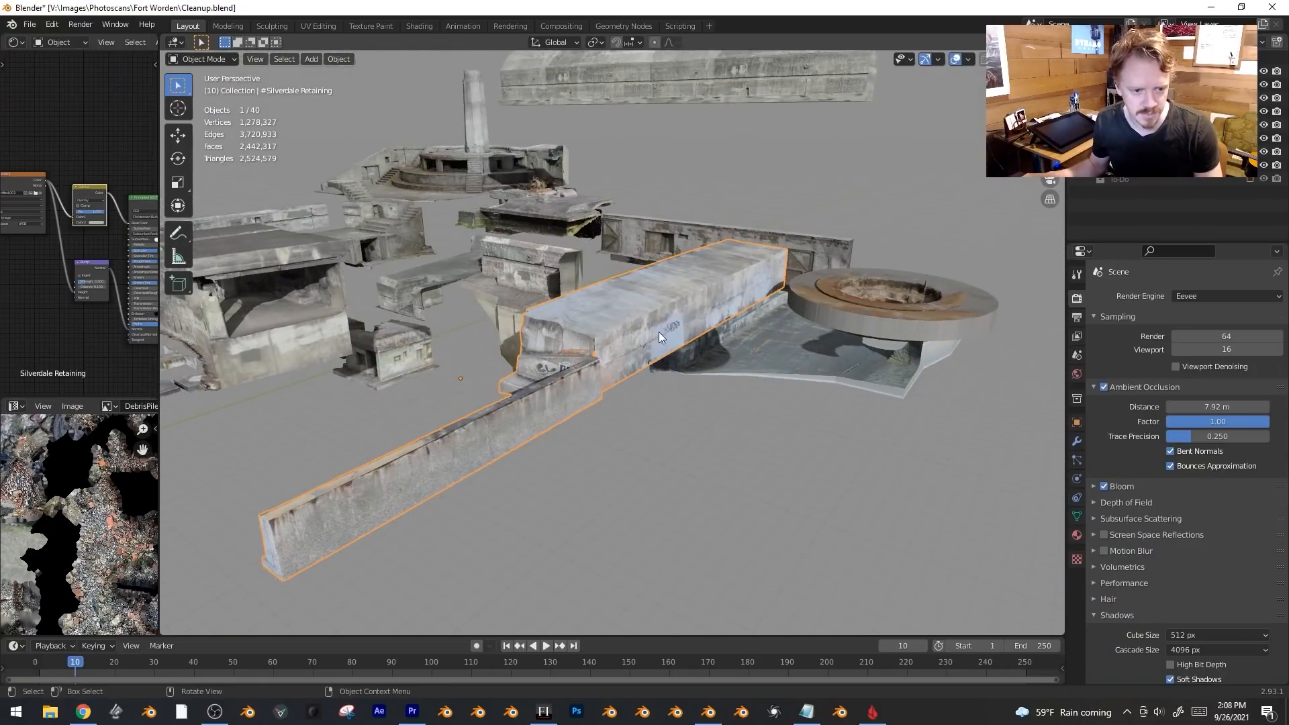
middle_click_drag(614, 389, 756, 401)
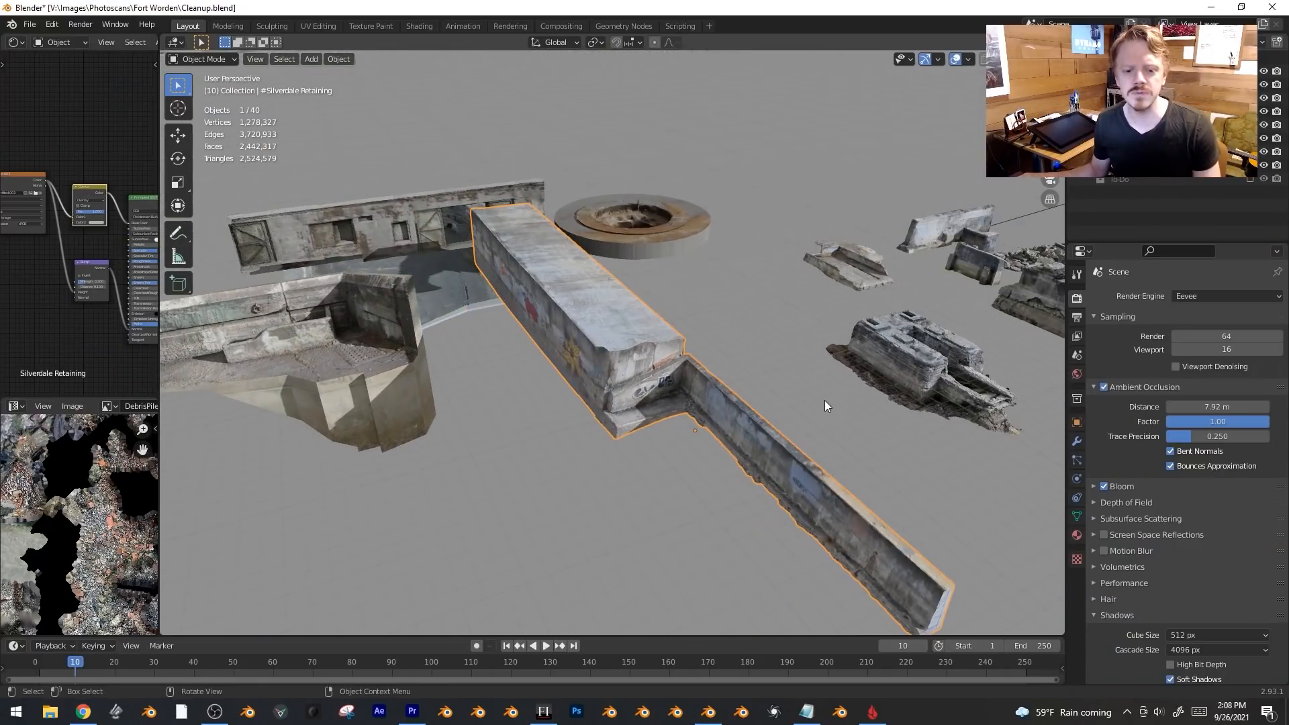
middle_click_drag(622, 348, 622, 397)
left_click(591, 333)
key("KP_Decimal")
middle_click_drag(547, 318, 584, 378)
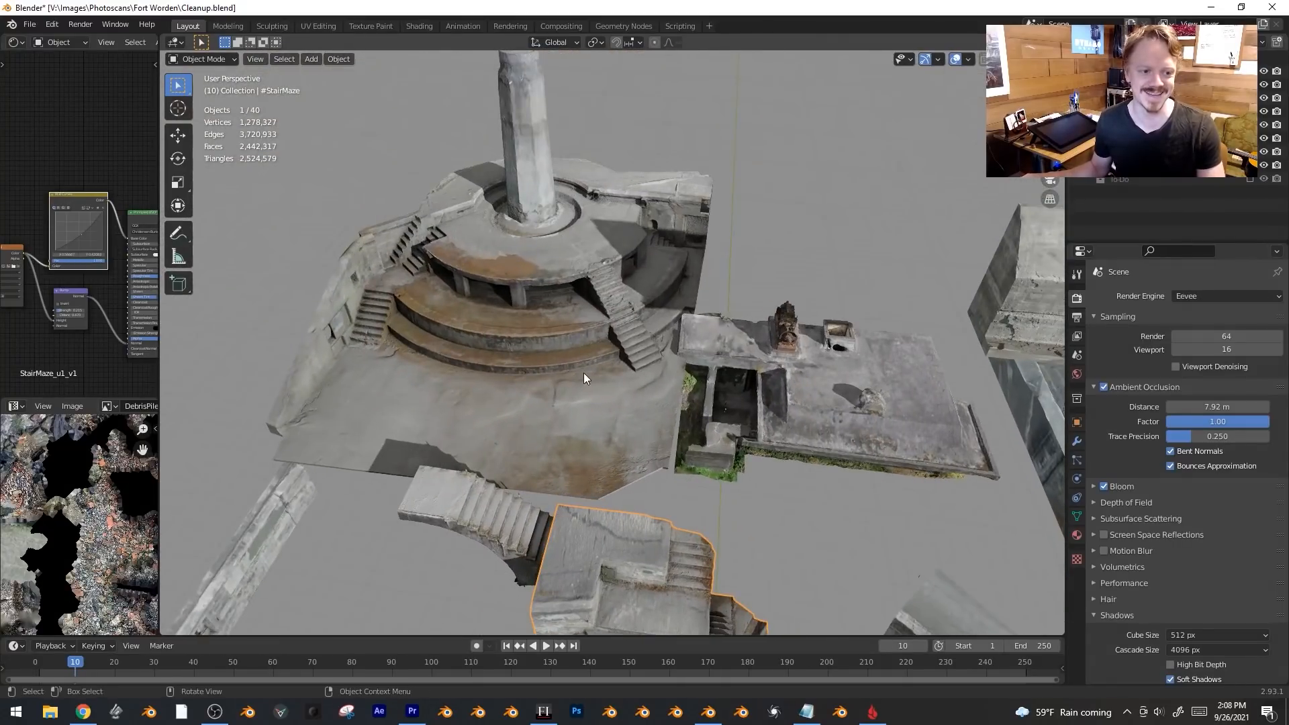
middle_click_drag(930, 422, 488, 356, "shift")
middle_click_drag(1007, 322, 860, 257, "shift")
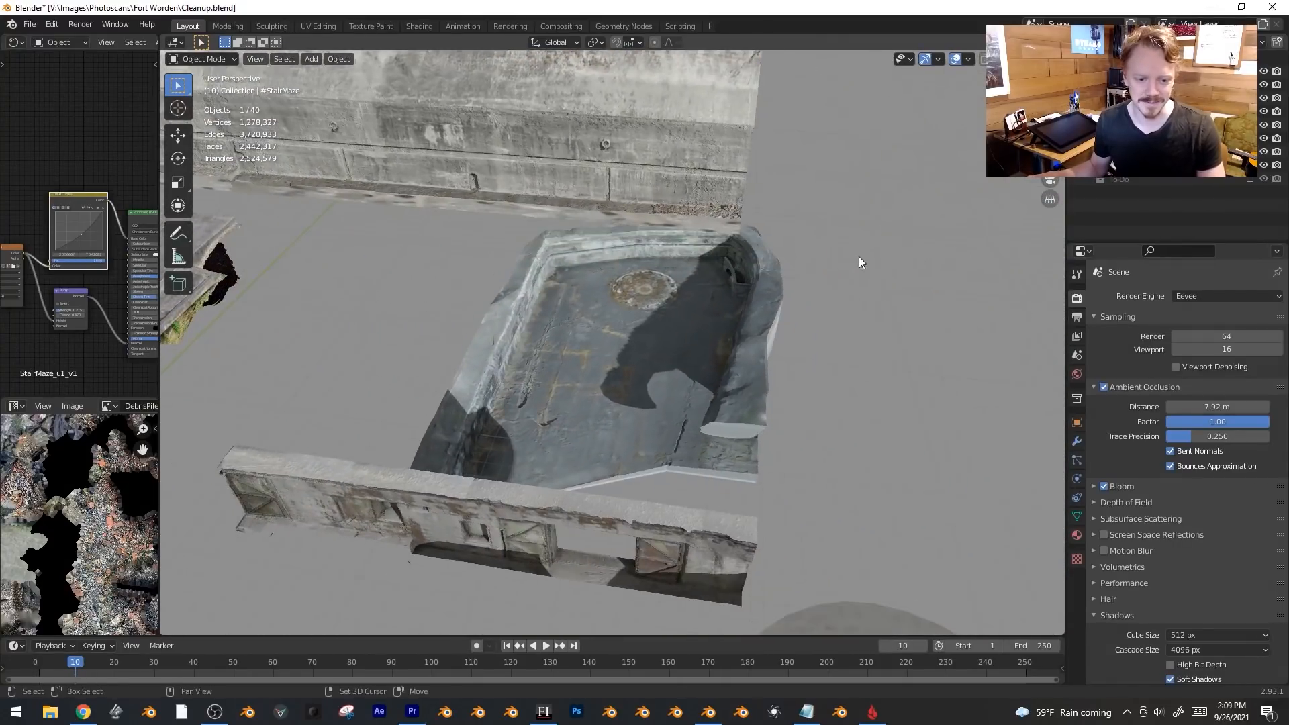
scroll(867, 302, "down", 2)
middle_click_drag(879, 359, 816, 336)
middle_click_drag(816, 336, 655, 186, "shift")
scroll(635, 256, "down", 5)
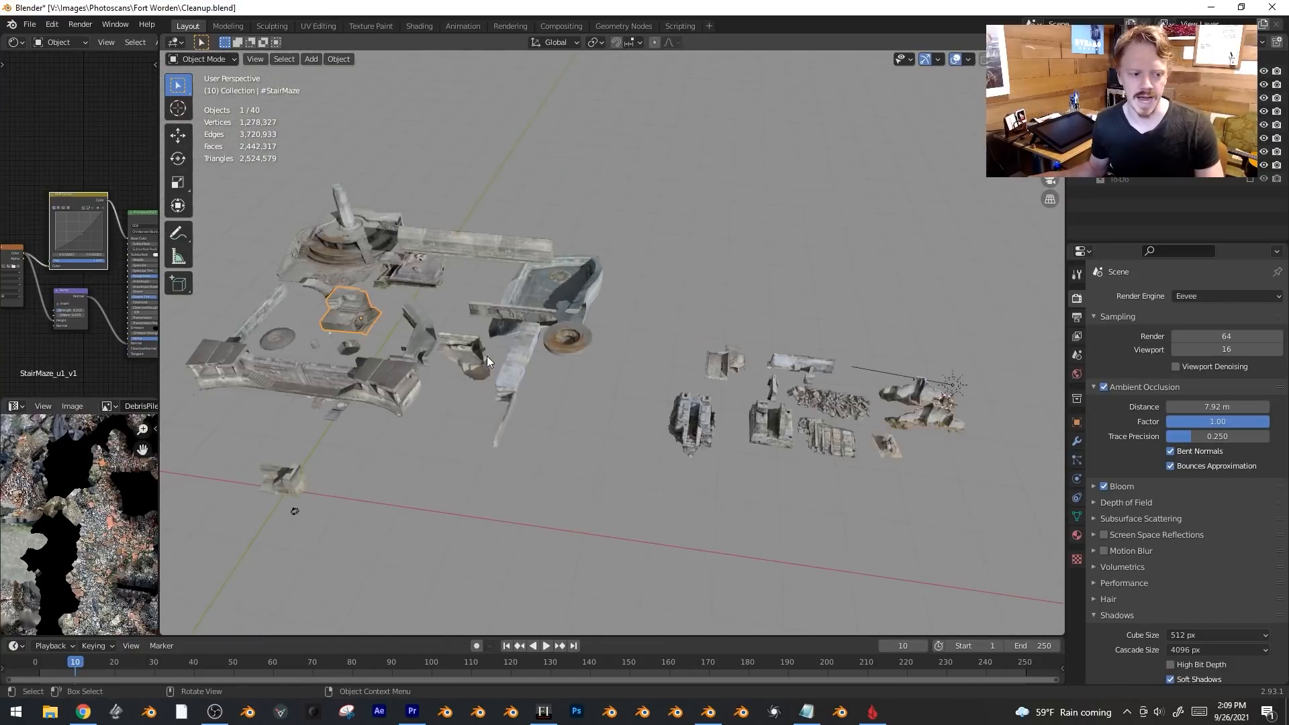
middle_click_drag(486, 356, 577, 361)
scroll(624, 339, "up", 2)
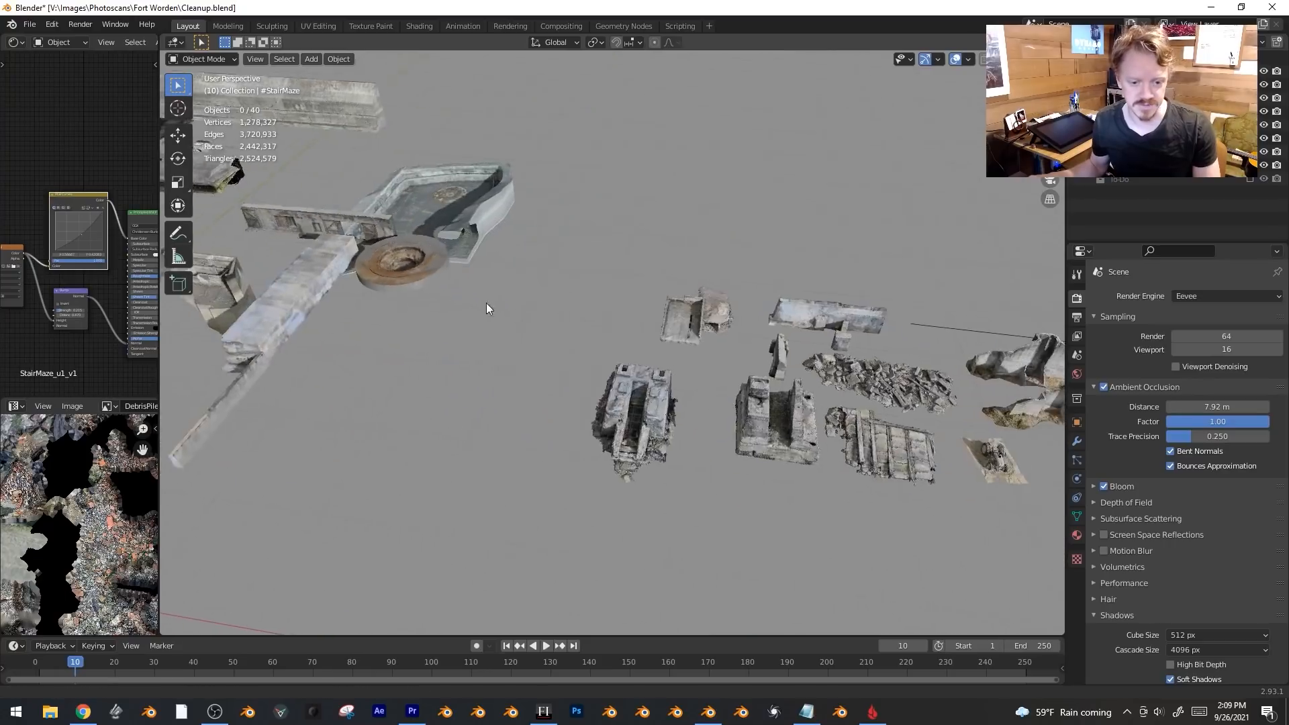
middle_click_drag(488, 308, 394, 300)
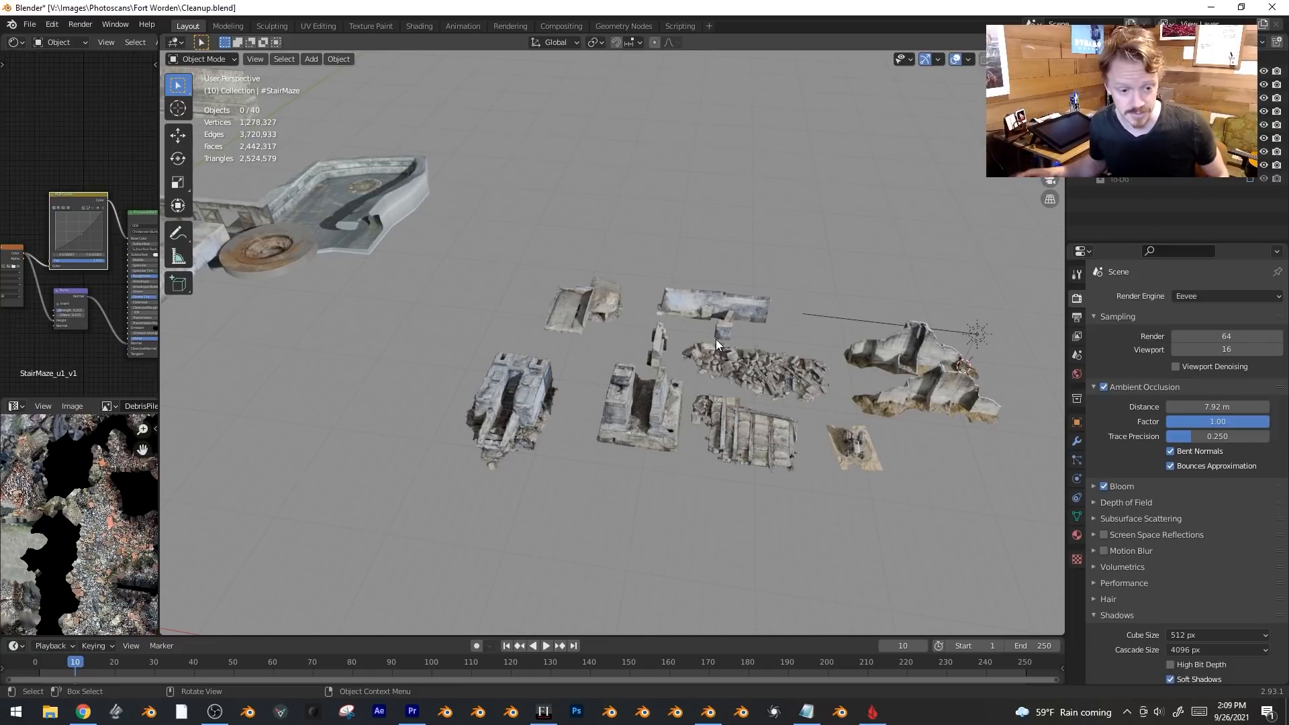
scroll(674, 417, "up", 2)
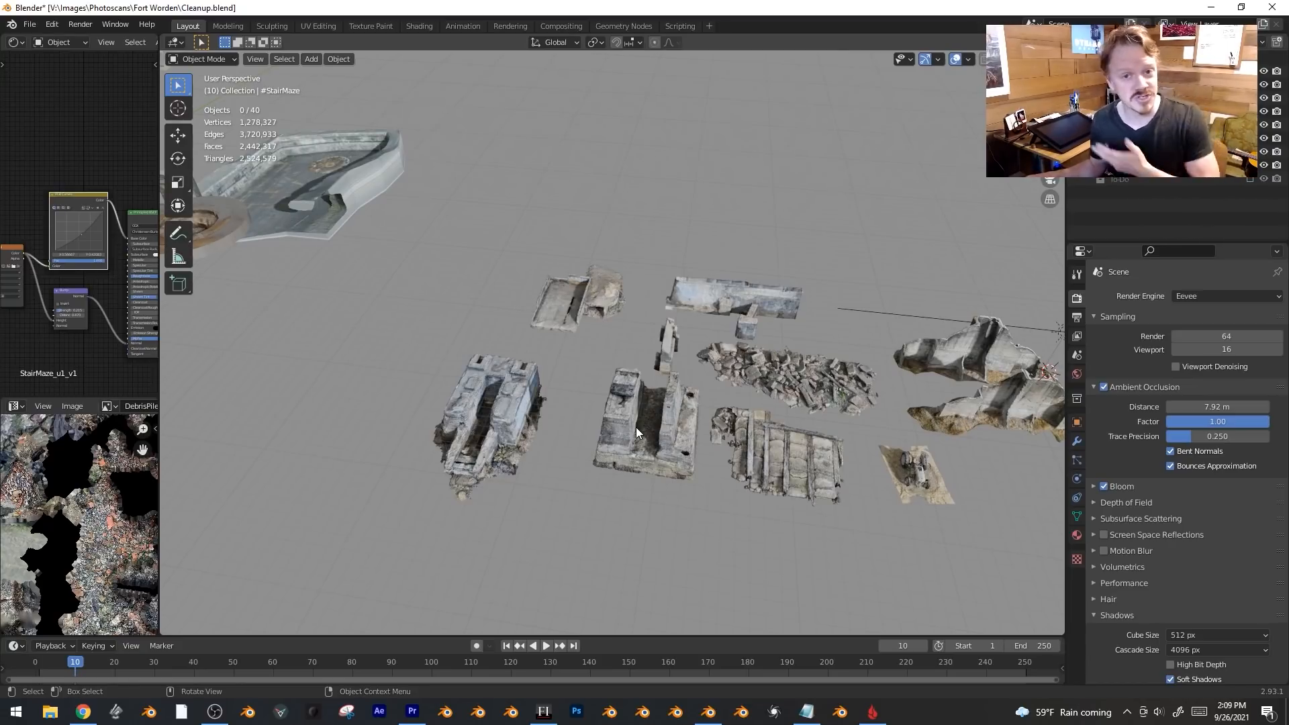
Clear the selection and survey the fort's larger structures from a lower angle.
left_click(521, 430)
key("alt+a")
scroll(521, 429, "up", 4)
middle_click_drag(521, 430, 844, 421)
scroll(511, 356, "down", 4)
scroll(655, 336, "up", 2)
scroll(797, 324, "up", 3)
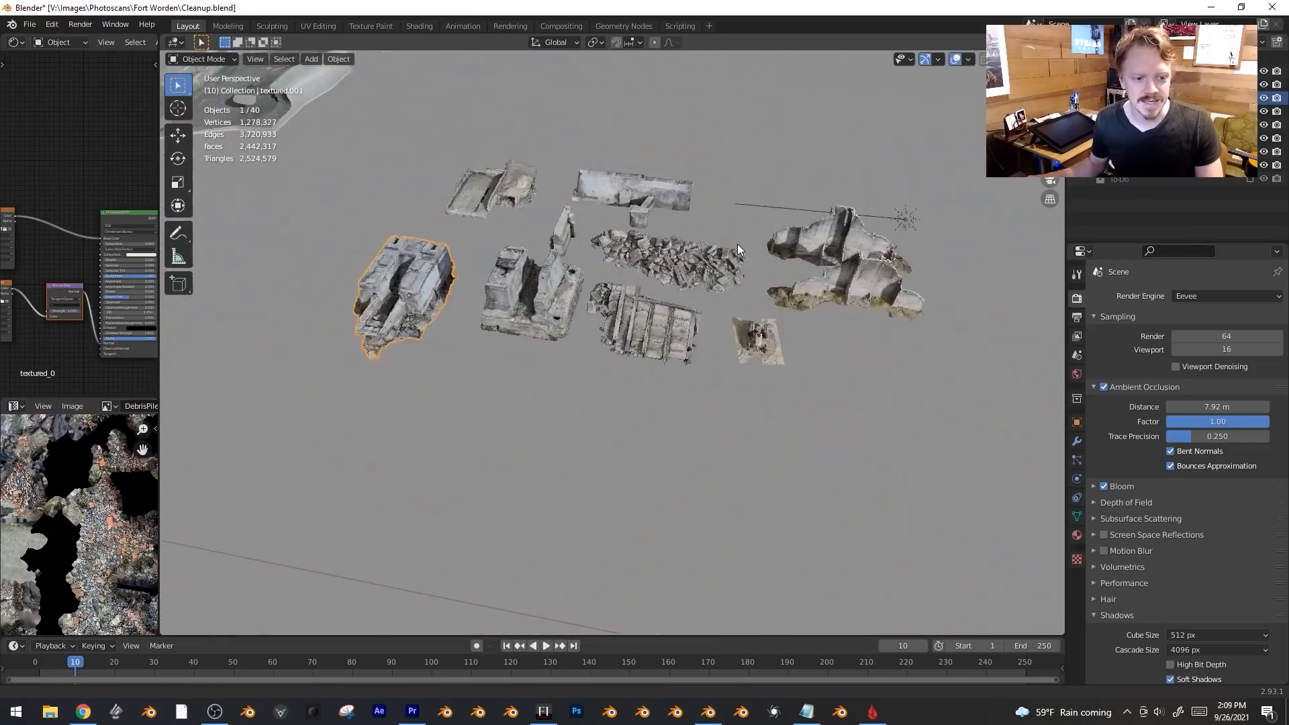
scroll(565, 263, "down", 7)
scroll(524, 245, "up", 2)
middle_click_drag(524, 244, 671, 292, "shift")
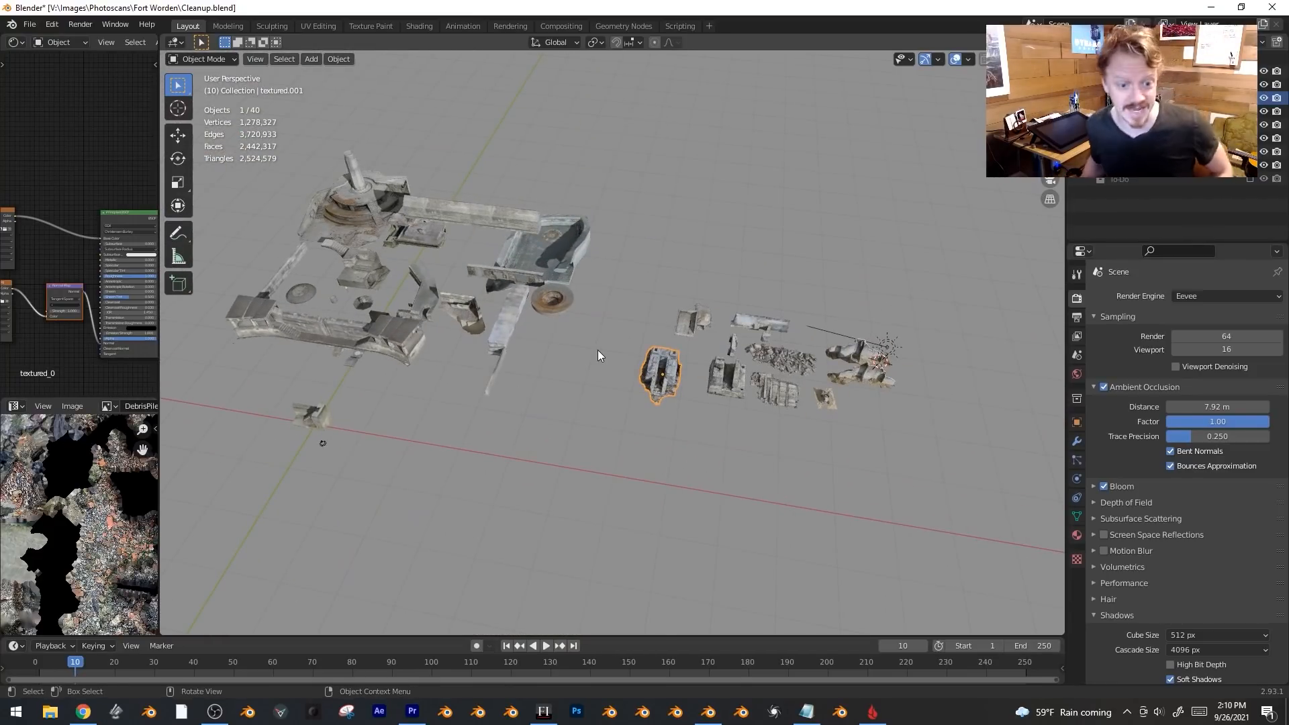
scroll(738, 361, "up", 6)
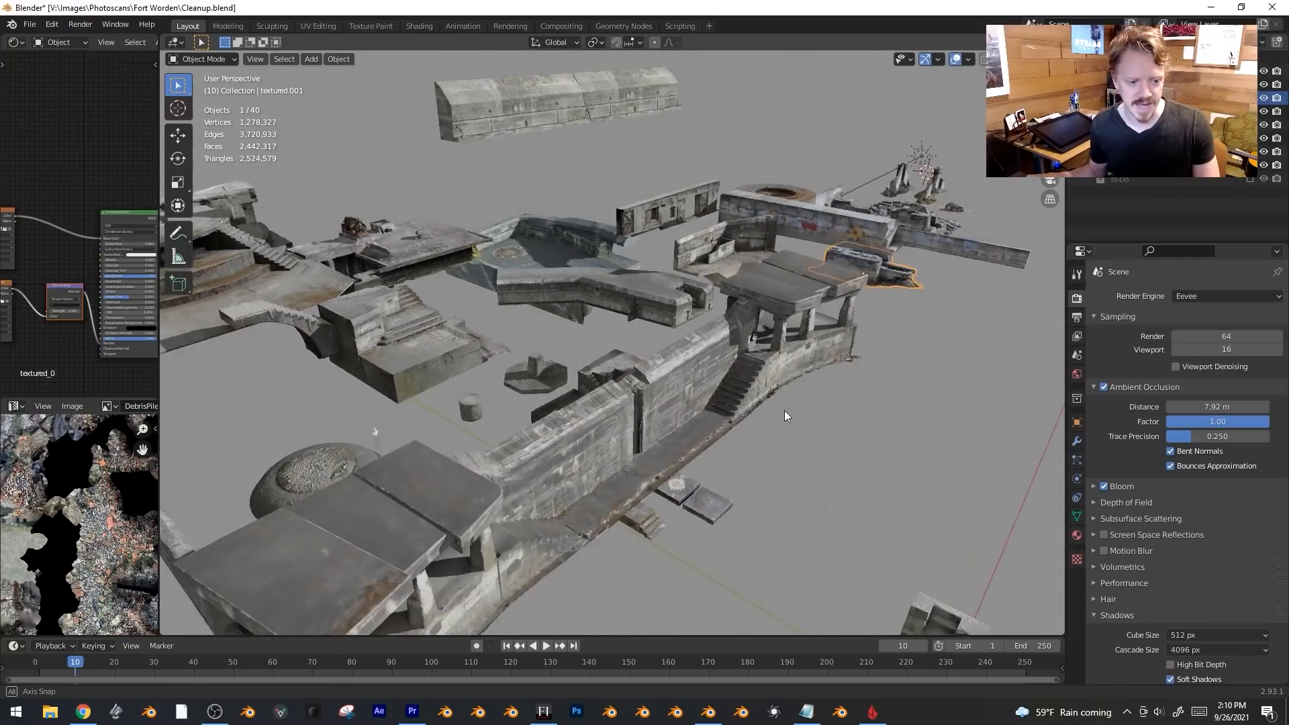
Move the TwinClubhouses scan 48.25 m farther back along the Y axis.
left_click(737, 381)
scroll(737, 382, "down", 4)
key("g")
key("y")
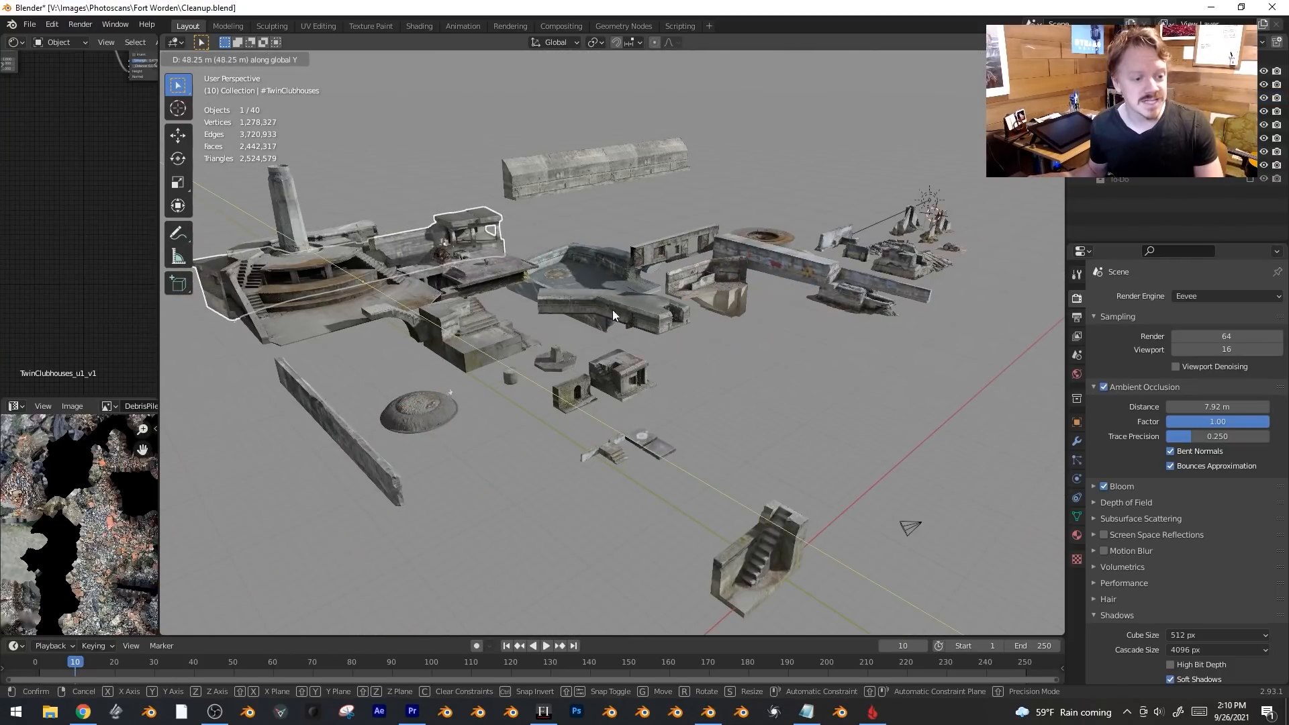
left_click(562, 309)
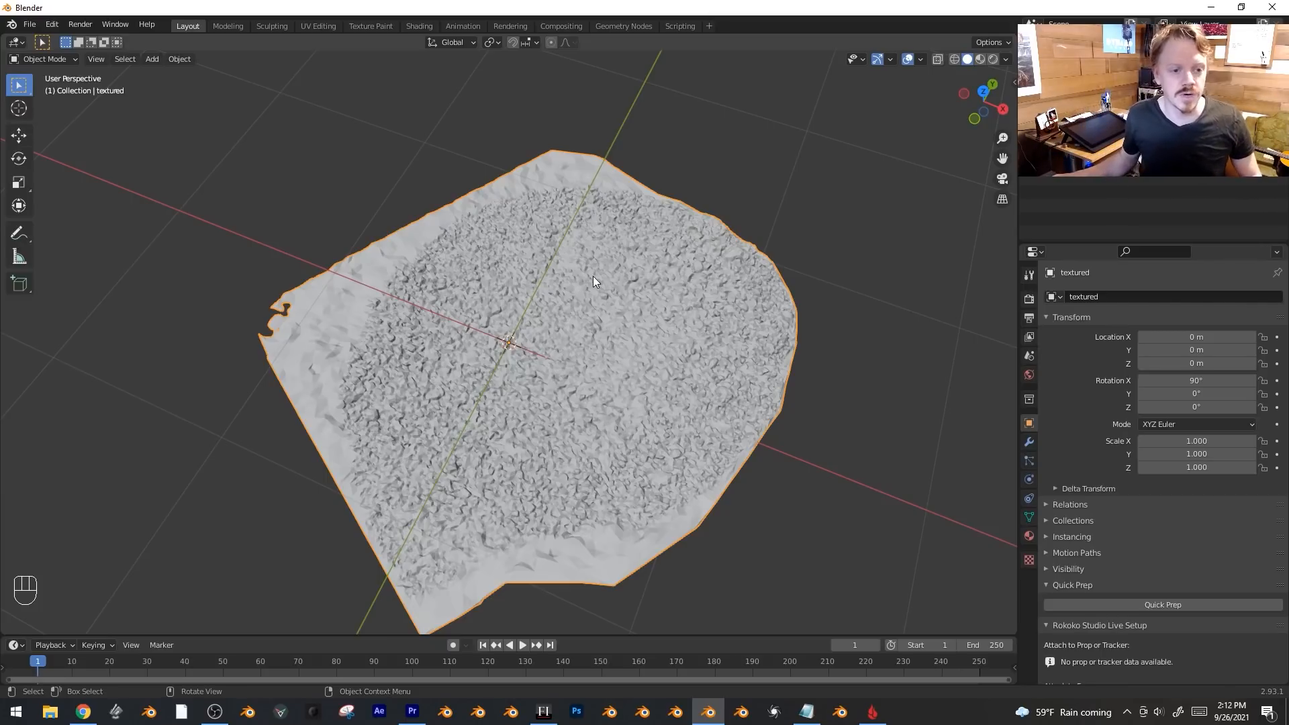
Deselect the scan and view it in solid and material preview shading from orbited angles.
key("alt+a")
middle_click_drag(591, 280, 663, 264)
key("z")
left_click(648, 247)
mouse_move(562, 393)
middle_mouse_down()
mouse_move(592, 348)
mouse_move(598, 301)
mouse_move(584, 336)
middle_mouse_up()
key("z")
left_click(570, 389)
left_click(570, 388)
middle_click_drag(570, 389, 591, 216)
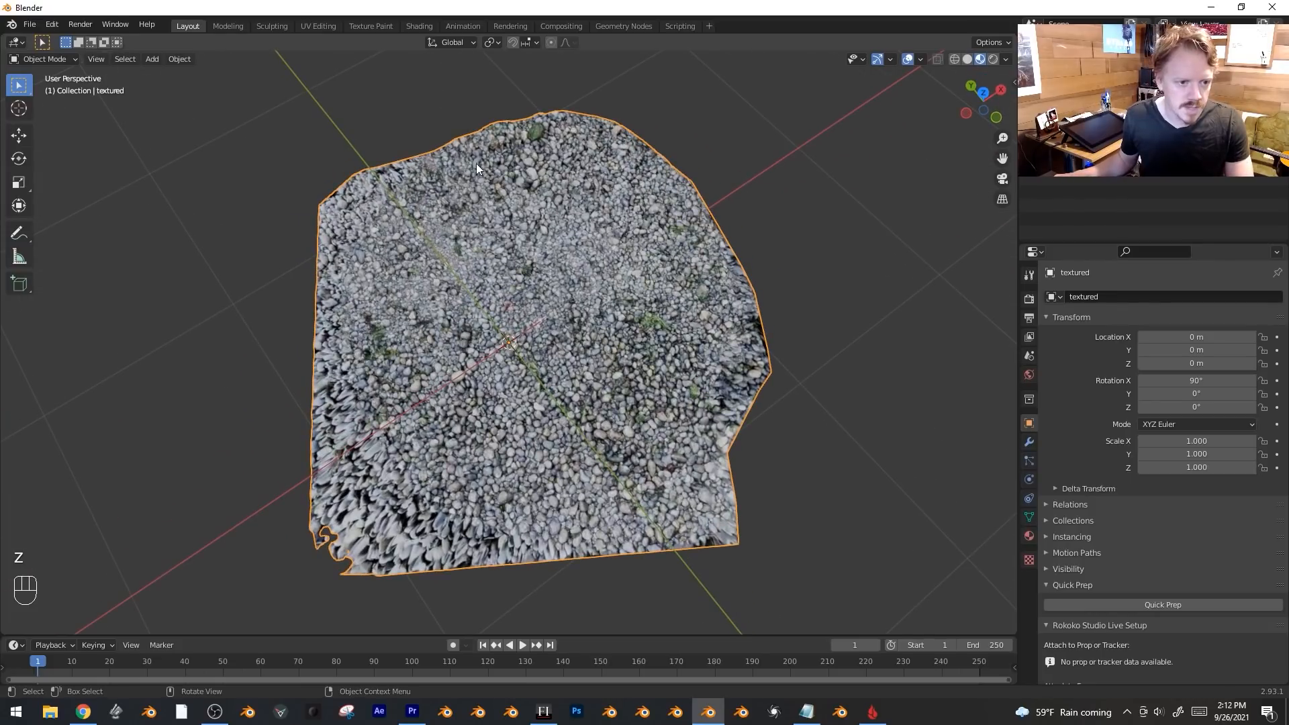
Inspect the scan in wireframe, then return to solid shading in top view.
key("z")
mouse_move(609, 417)
middle_mouse_down()
mouse_move(392, 402)
mouse_move(513, 356)
middle_mouse_up()
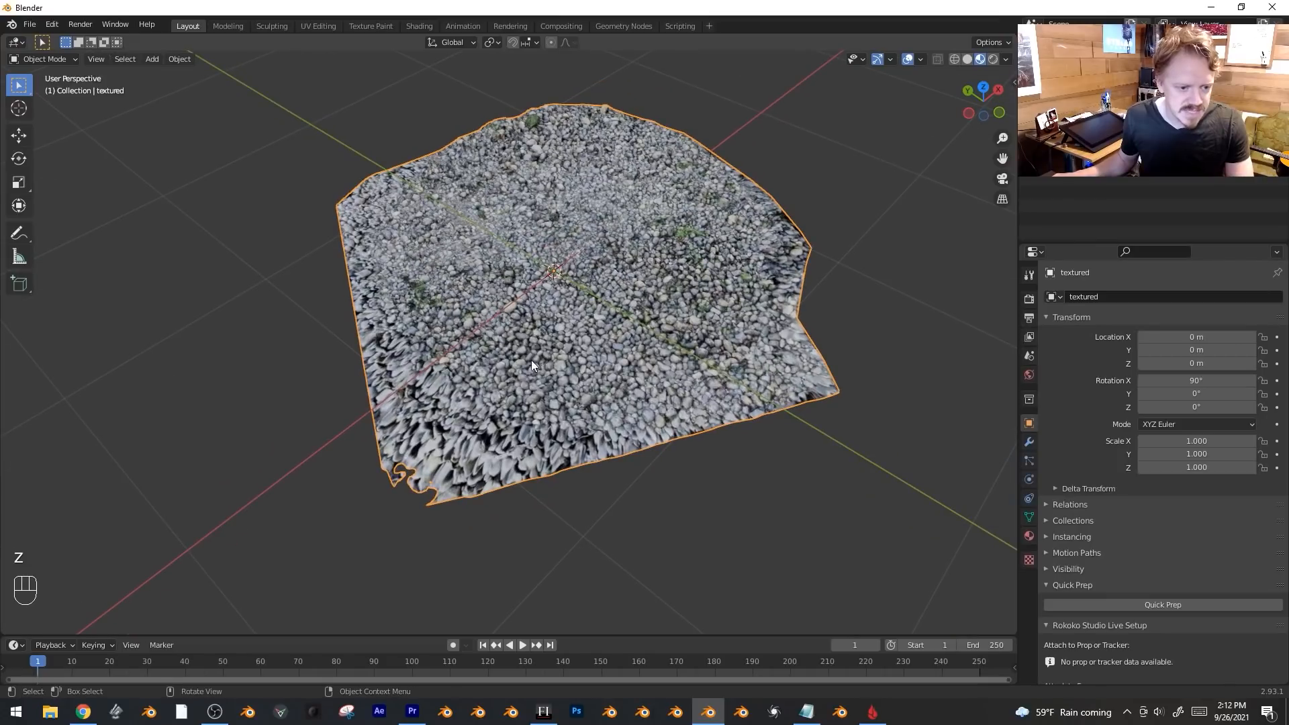
scroll(466, 404, "up", 2)
middle_click_drag(454, 398, 556, 366, "shift")
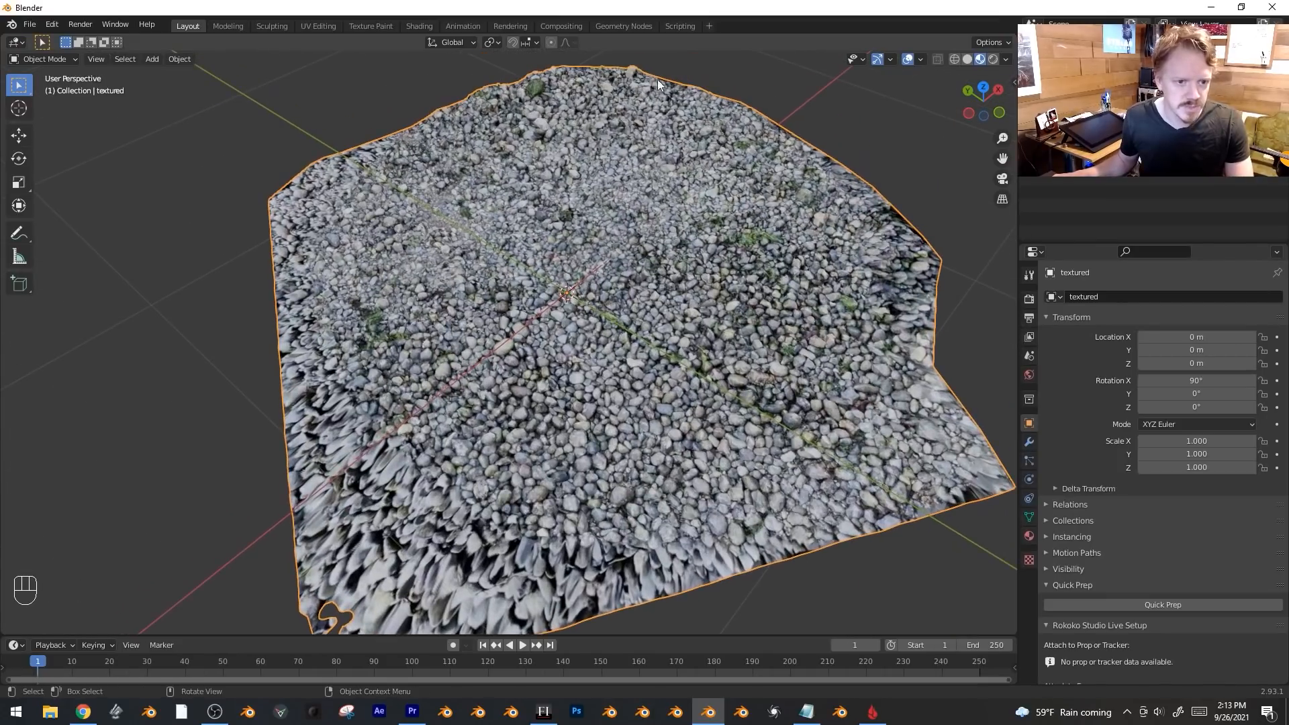
mouse_move(526, 456)
middle_mouse_down("shift")
mouse_move(574, 420)
mouse_move(550, 457)
mouse_move(432, 443)
middle_mouse_up("shift")
key("z")
left_click(538, 481)
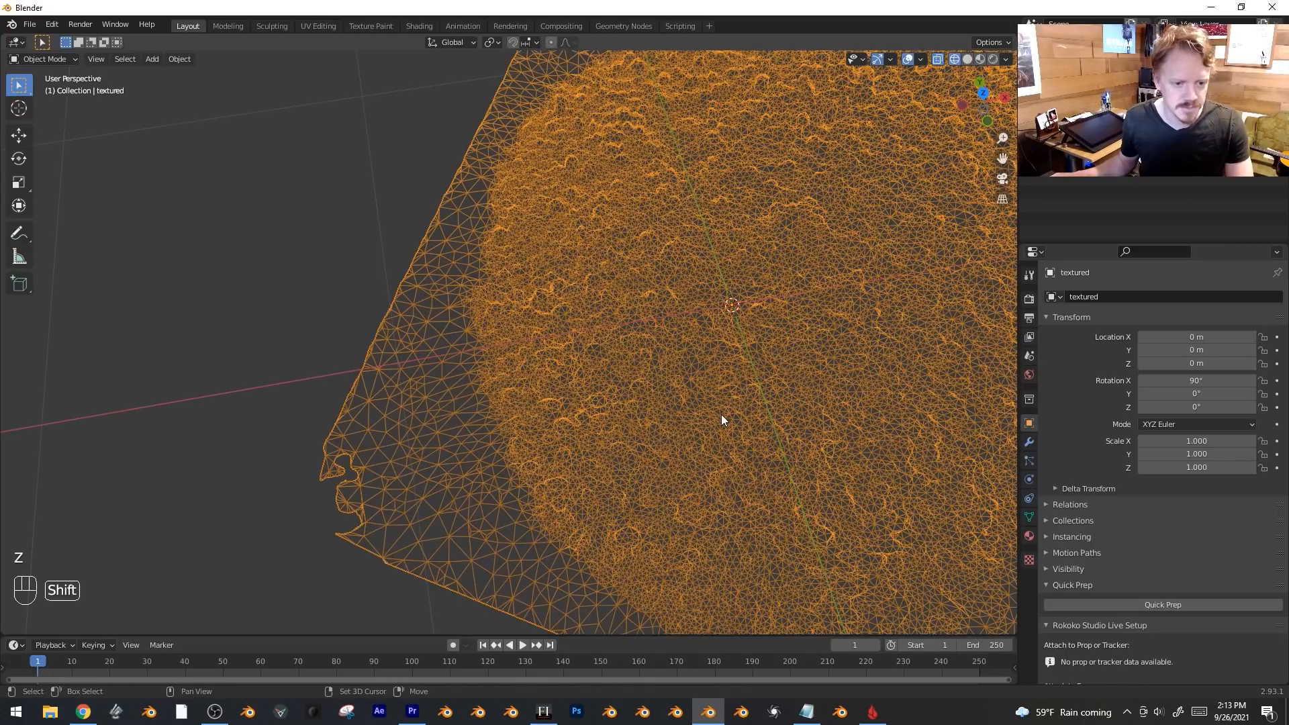
middle_click_drag(721, 414, 582, 390, "shift")
scroll(582, 390, "down", 1)
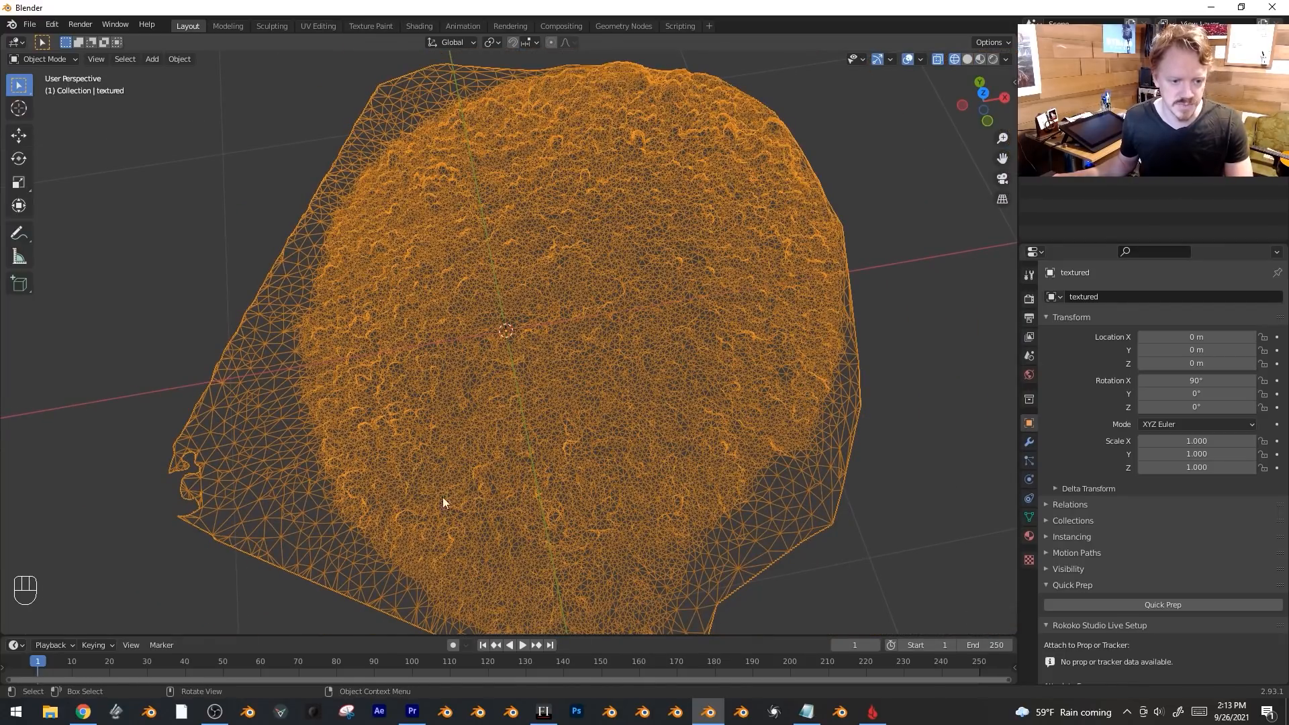
scroll(630, 344, "down", 2)
key("z")
left_click(714, 333)
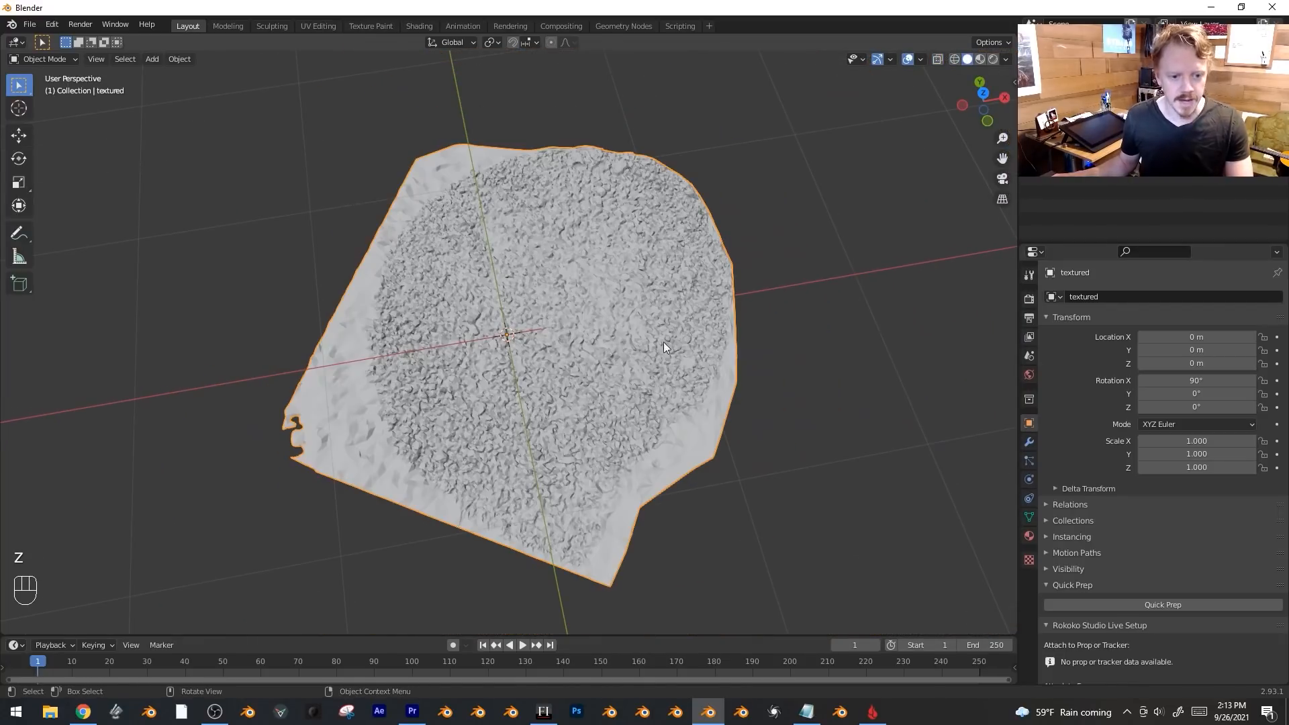
key("KP_7")
Add a cube, scale it up and position it beneath the scan.
key("shift+a")
mouse_move(585, 348)
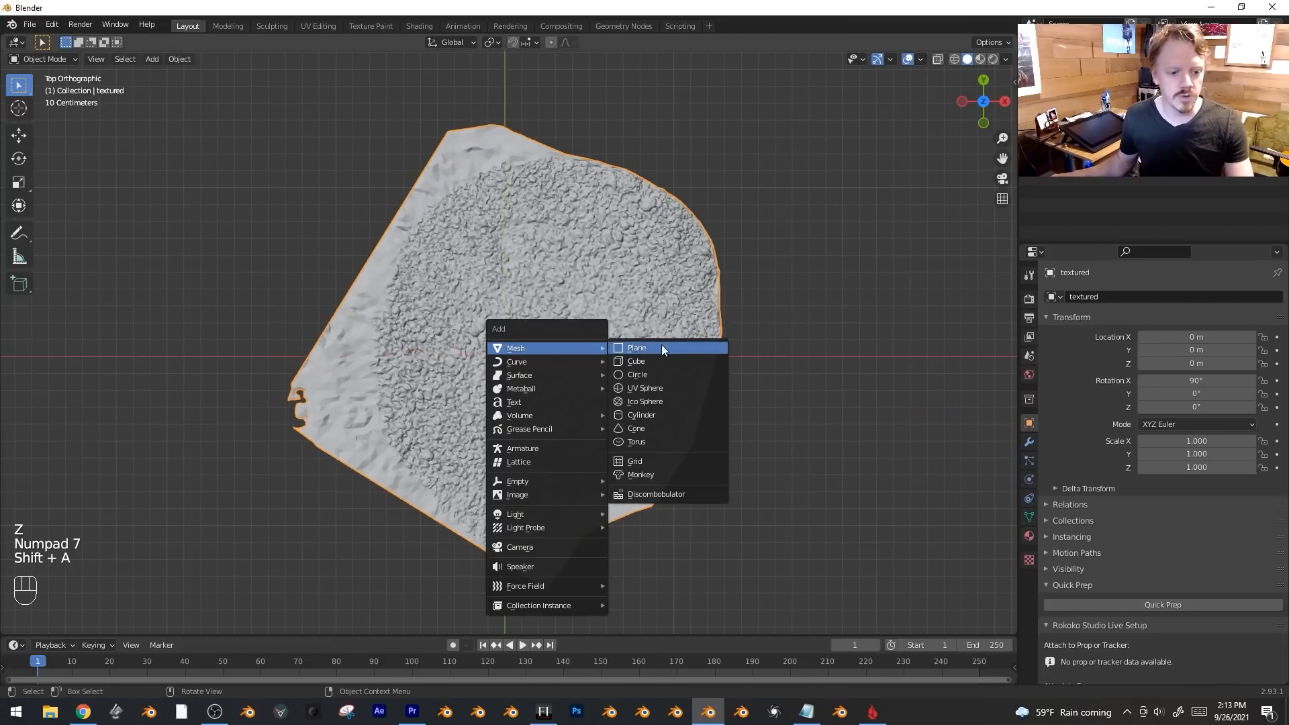
left_click(673, 363)
middle_click_drag(673, 364, 679, 268)
key("s")
left_click(745, 204)
left_click(624, 306, "shift")
key("g")
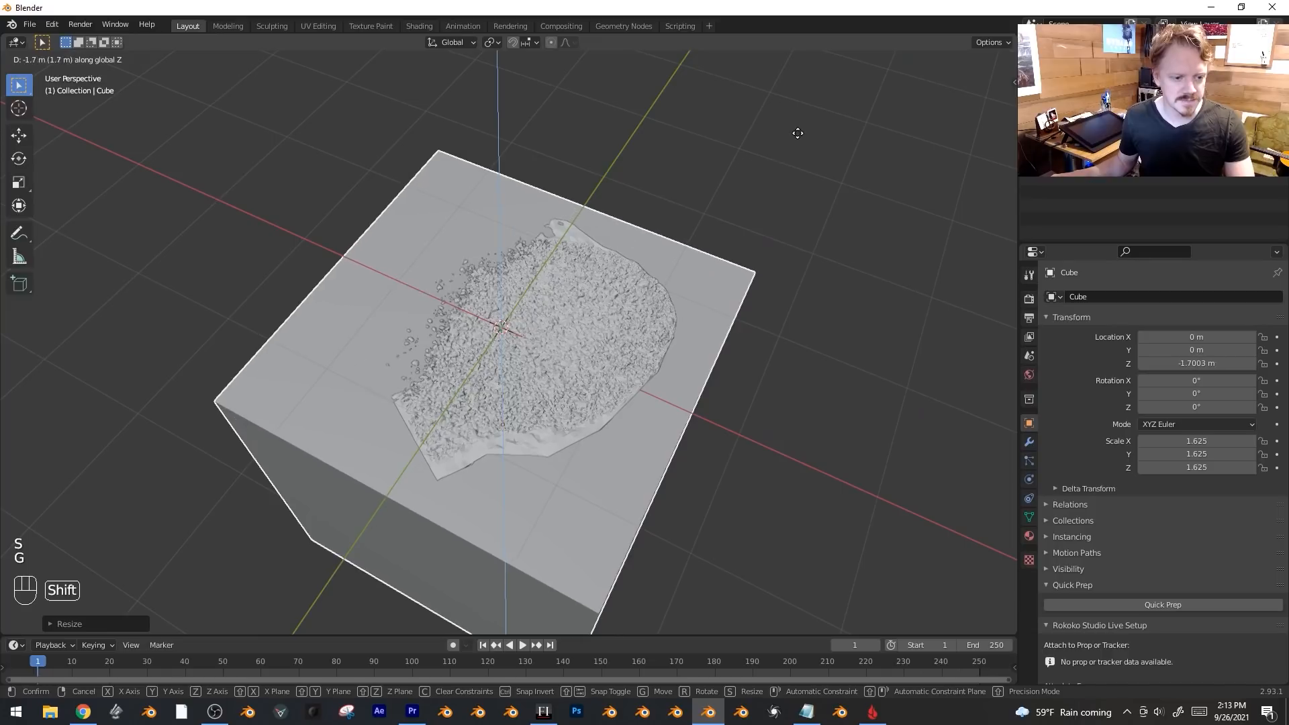
right_click(624, 306)
Tilt the scan about the Y axis and lower it toward the cube.
middle_click_drag(803, 305, 800, 207)
key("r")
key("y")
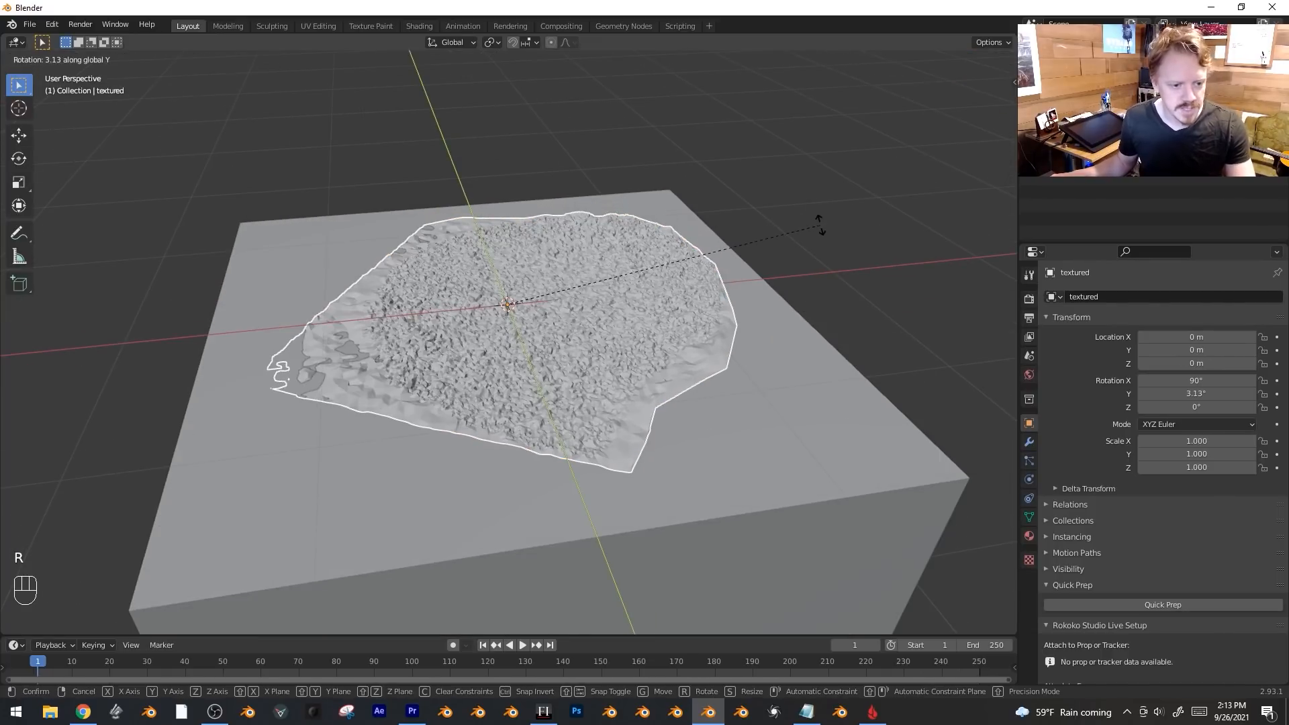
left_click(826, 261)
key("g")
key("z")
left_click(831, 319)
key("r")
key("y")
left_click(766, 474)
Sink the scan to Z -0.059497 m onto the cube's top, then enter Edit Mode.
key("r")
key("x")
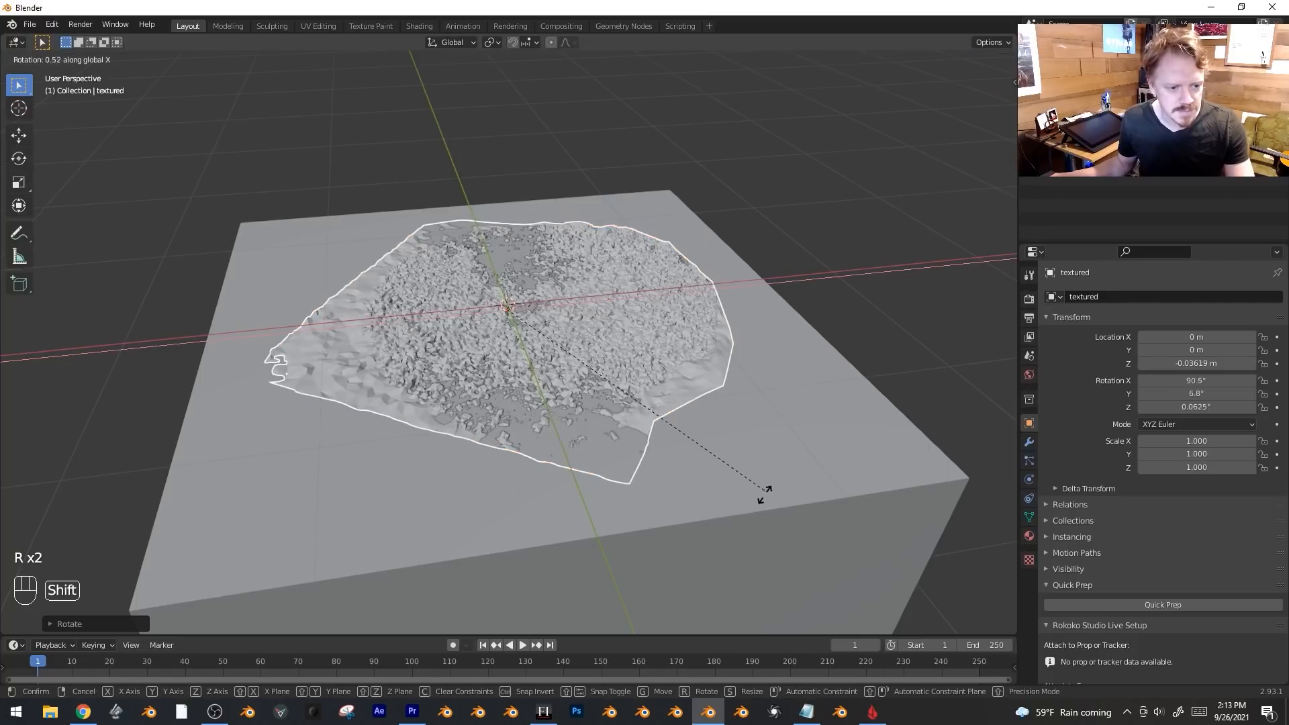
key("g")
key("z")
left_click(777, 463)
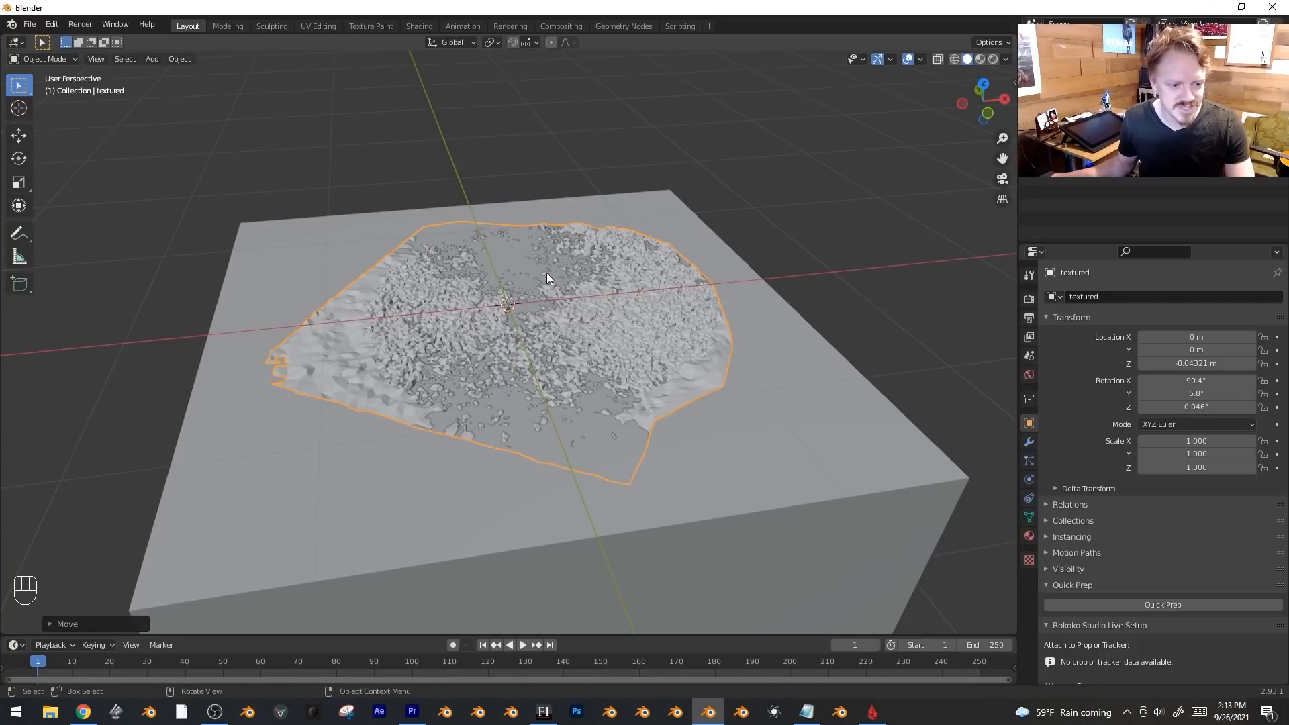
key("g")
key("z")
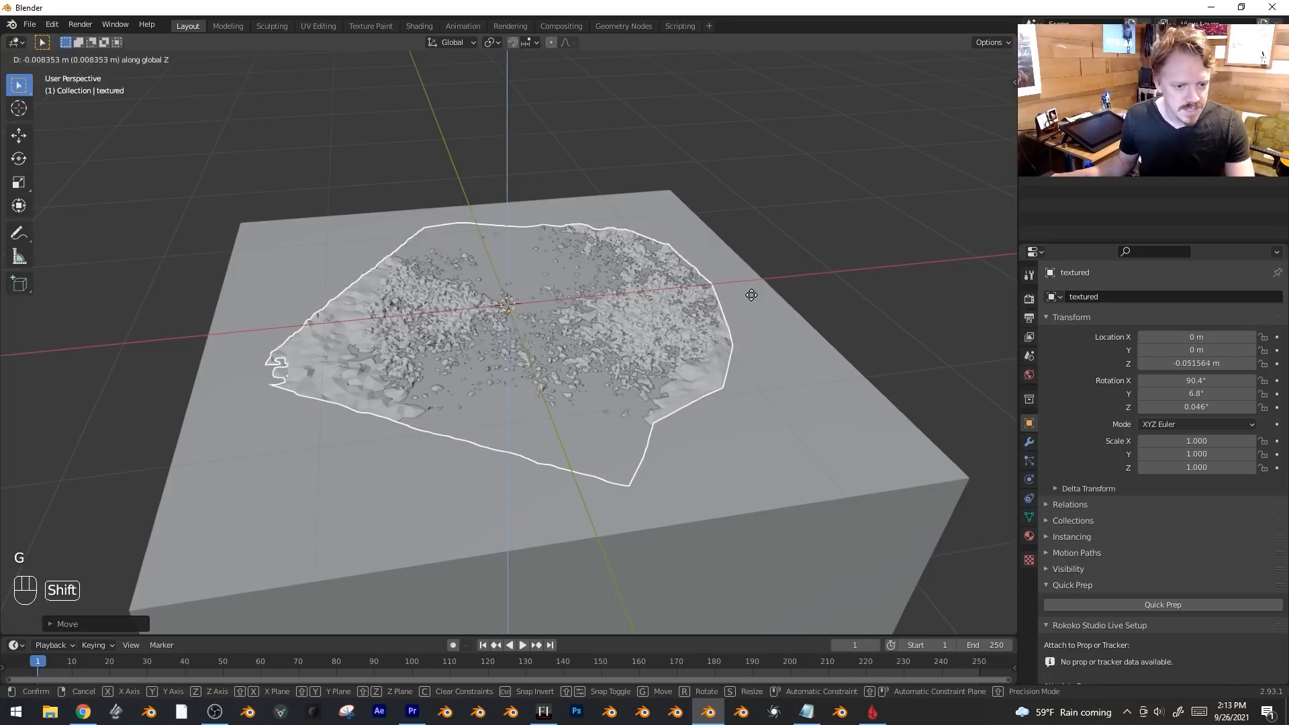
left_click(755, 308, "shift")
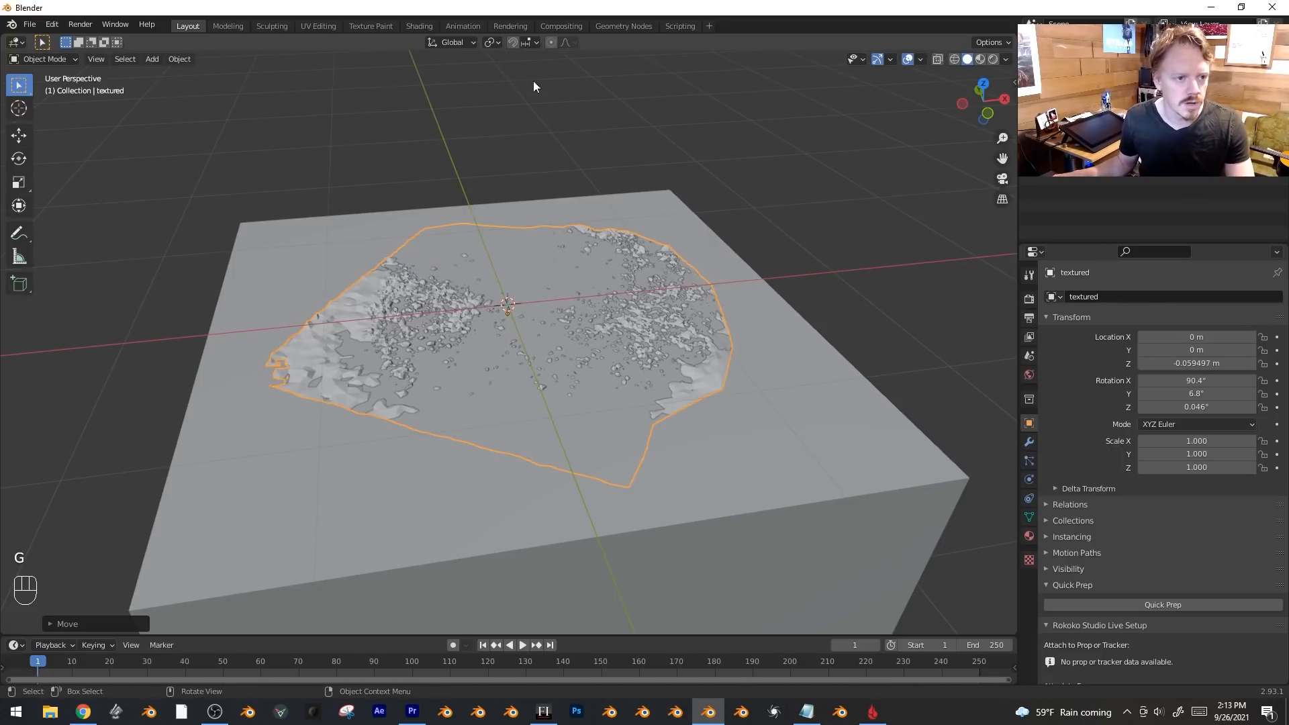
key("Tab")
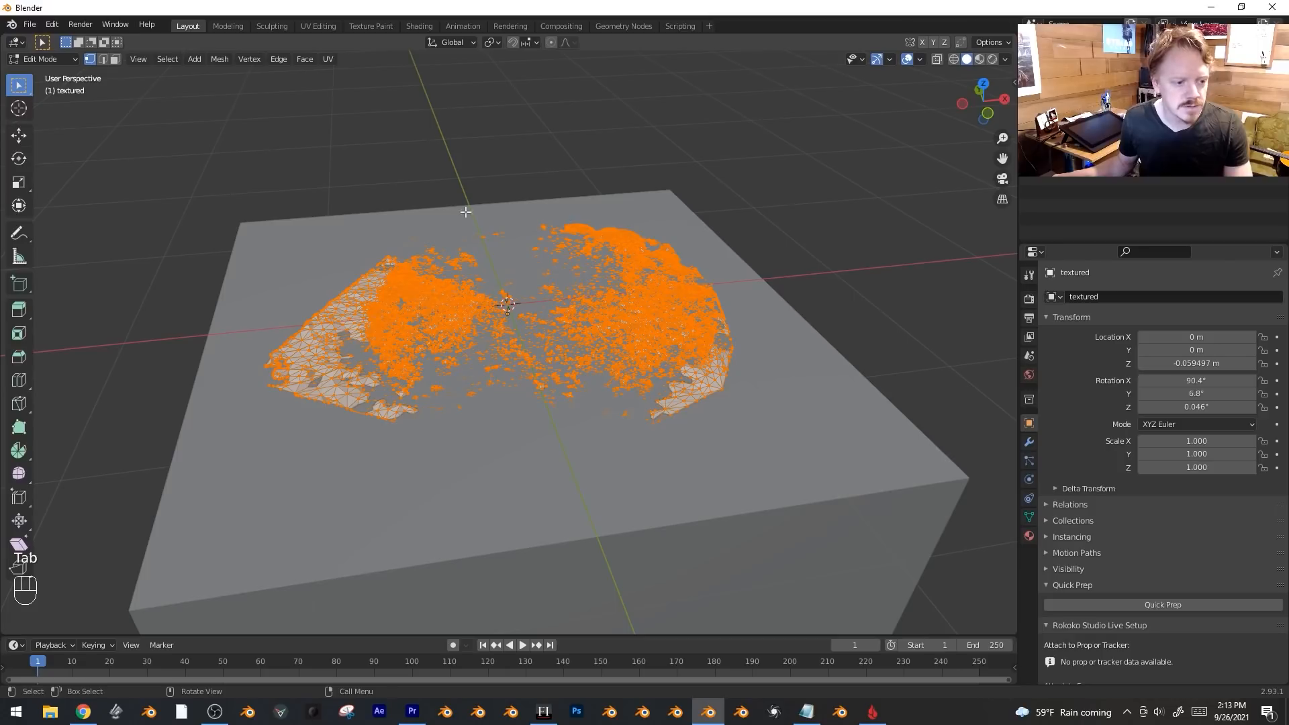
Select one connected chunk of the scan mesh with Ctrl+L and move it.
left_click(390, 309)
key("ctrl+l")
middle_click_drag(406, 299, 437, 315)
key("g")
left_click(427, 304)
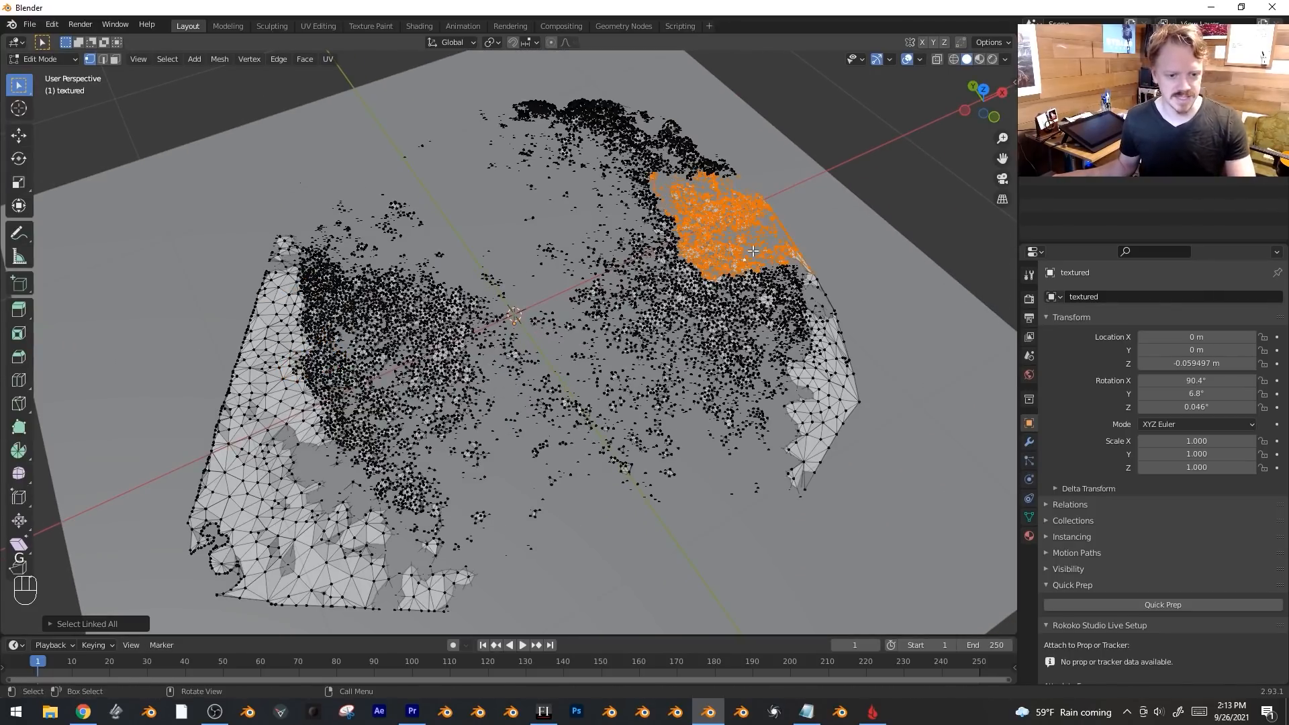
key("g")
left_click(716, 288)
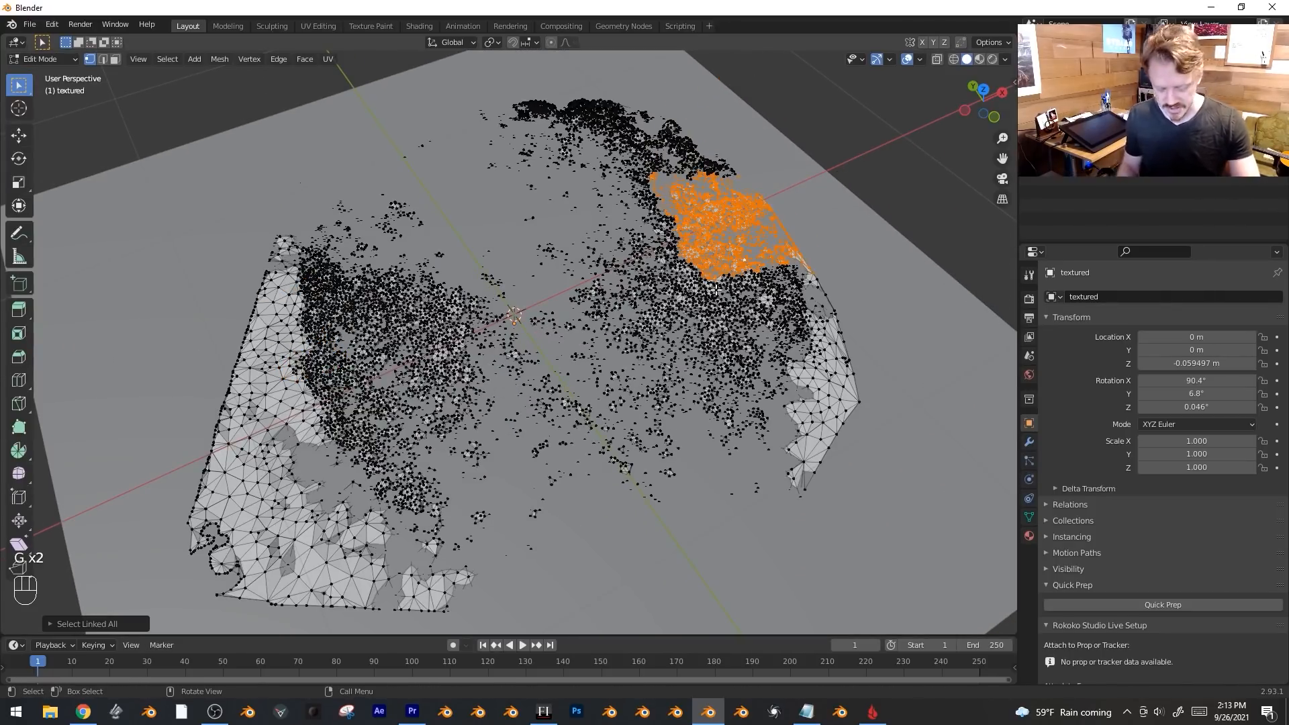
Select all vertices and merge by distance, removing 2,680 duplicates, then check from top view.
key("a")
key("m")
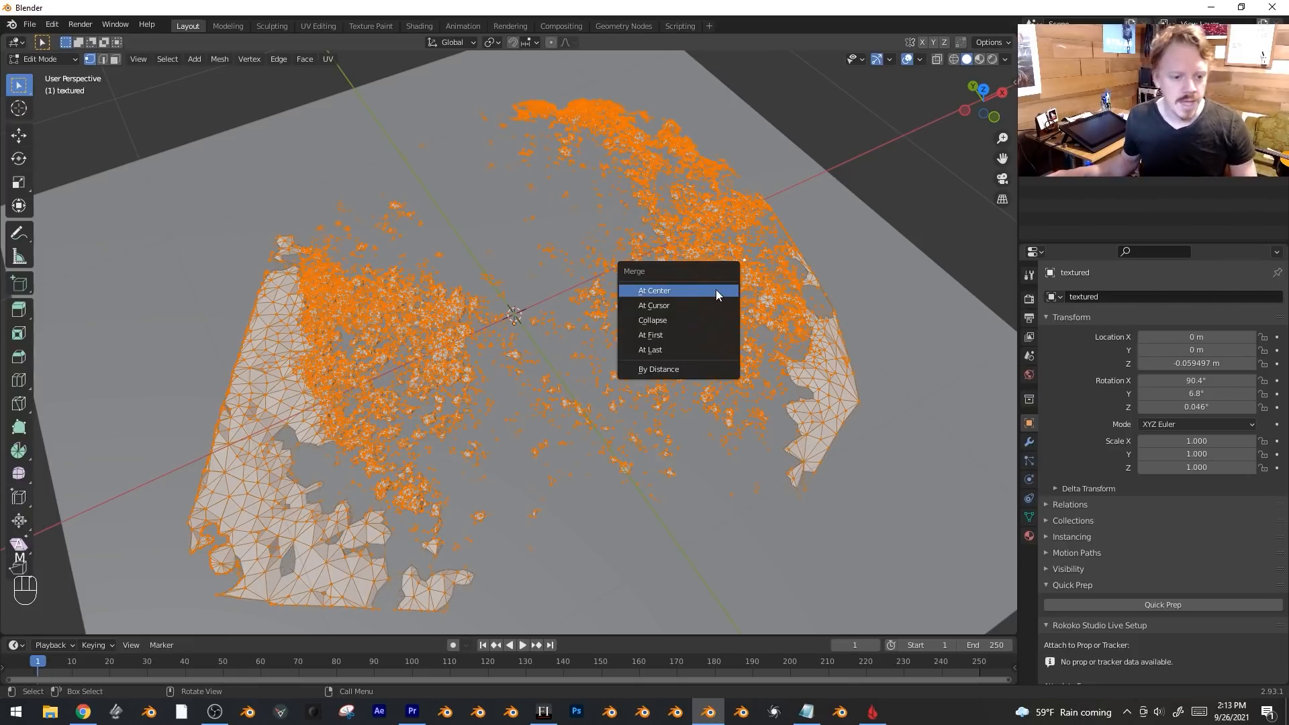
left_click(711, 364)
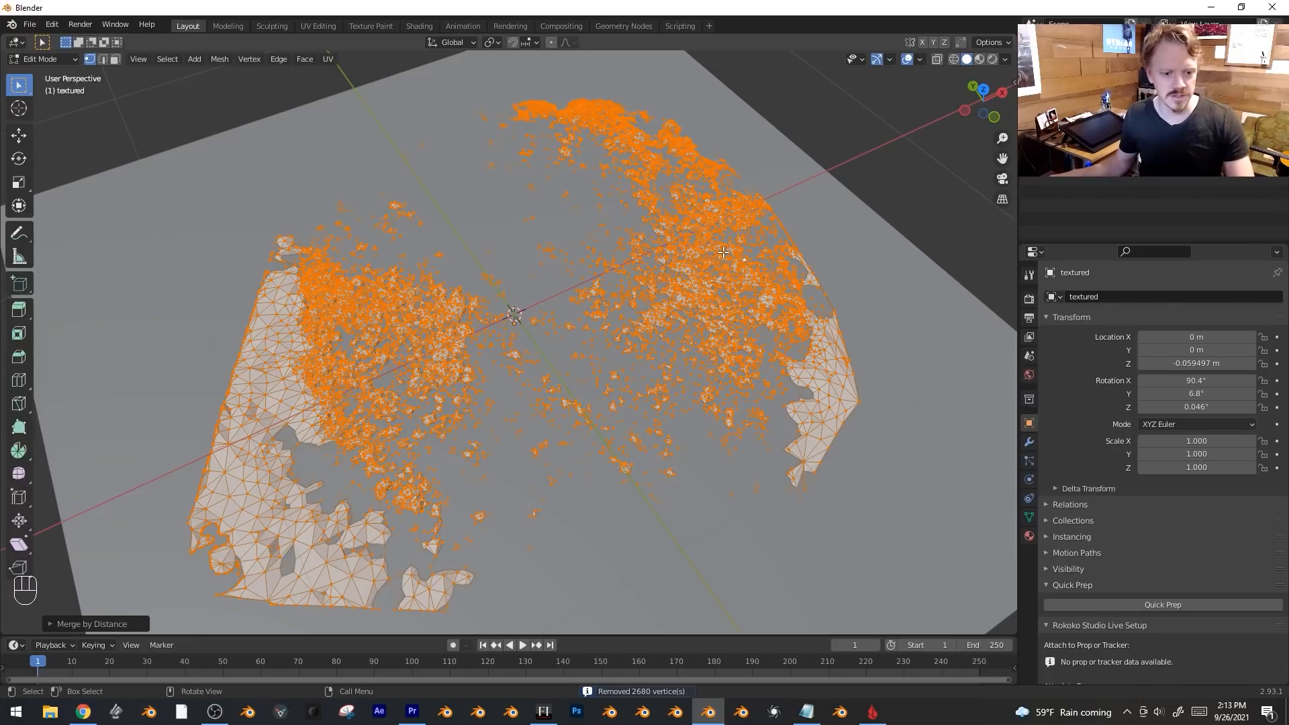
key("alt+z")
key("KP_7")
key("KP_8")
key("KP_7")
key("alt+z")
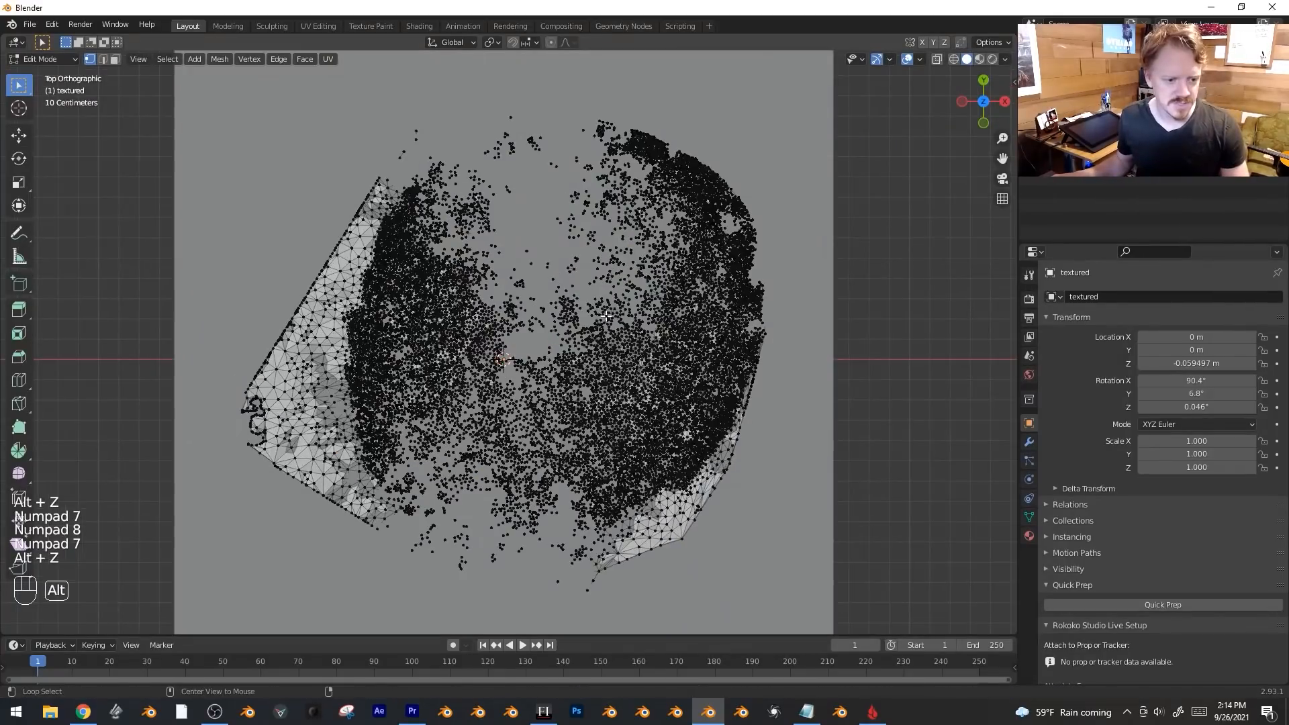
Circle-select the vertices across the centre of the scan in X-ray.
key("alt+z")
key("c")
mouse_move(579, 191)
left_mouse_down()
mouse_move(536, 193)
mouse_move(430, 302)
mouse_move(500, 474)
mouse_move(623, 431)
mouse_move(672, 295)
mouse_move(532, 209)
mouse_move(547, 390)
mouse_move(528, 363)
mouse_move(583, 302)
left_mouse_up()
key("c")
scroll(537, 376, "down", 10)
middle_click_drag(583, 303, 561, 262)
key("Escape")
Enable proportional editing and lift the selection along Z into a smooth mound, size 0.75.
left_click(552, 42)
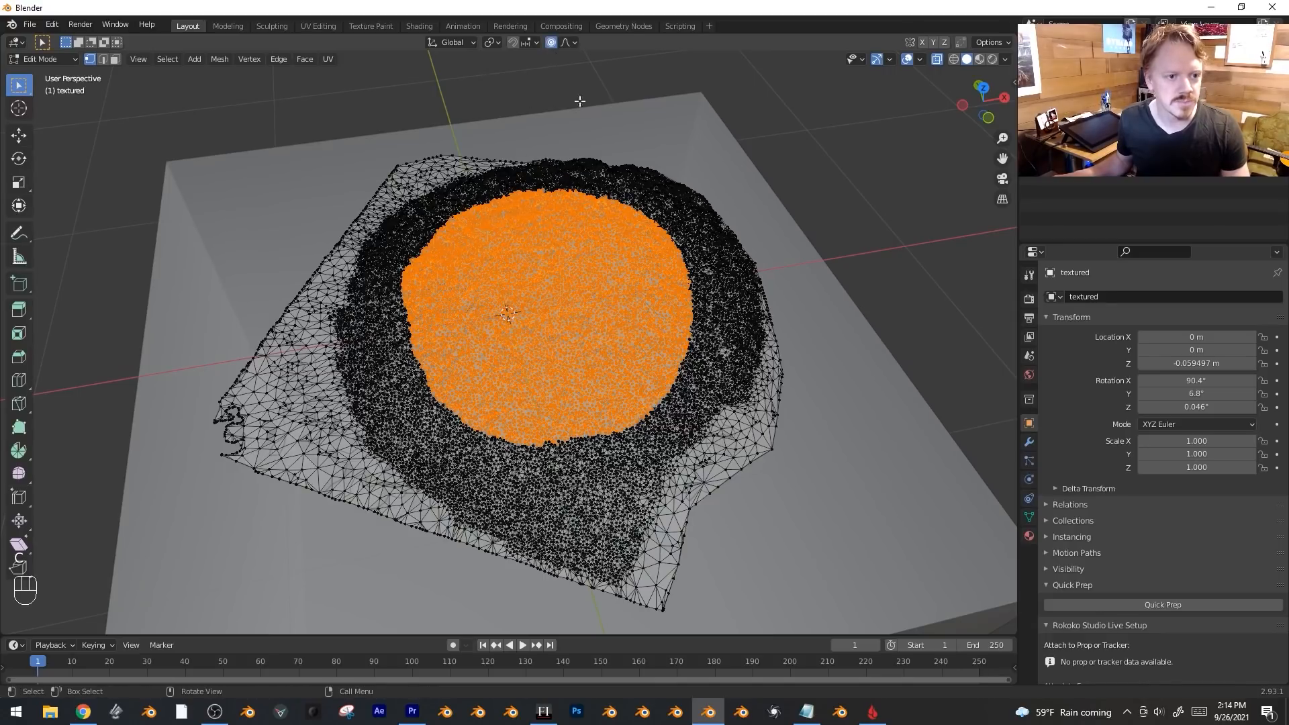
middle_click_drag(547, 74, 539, 94)
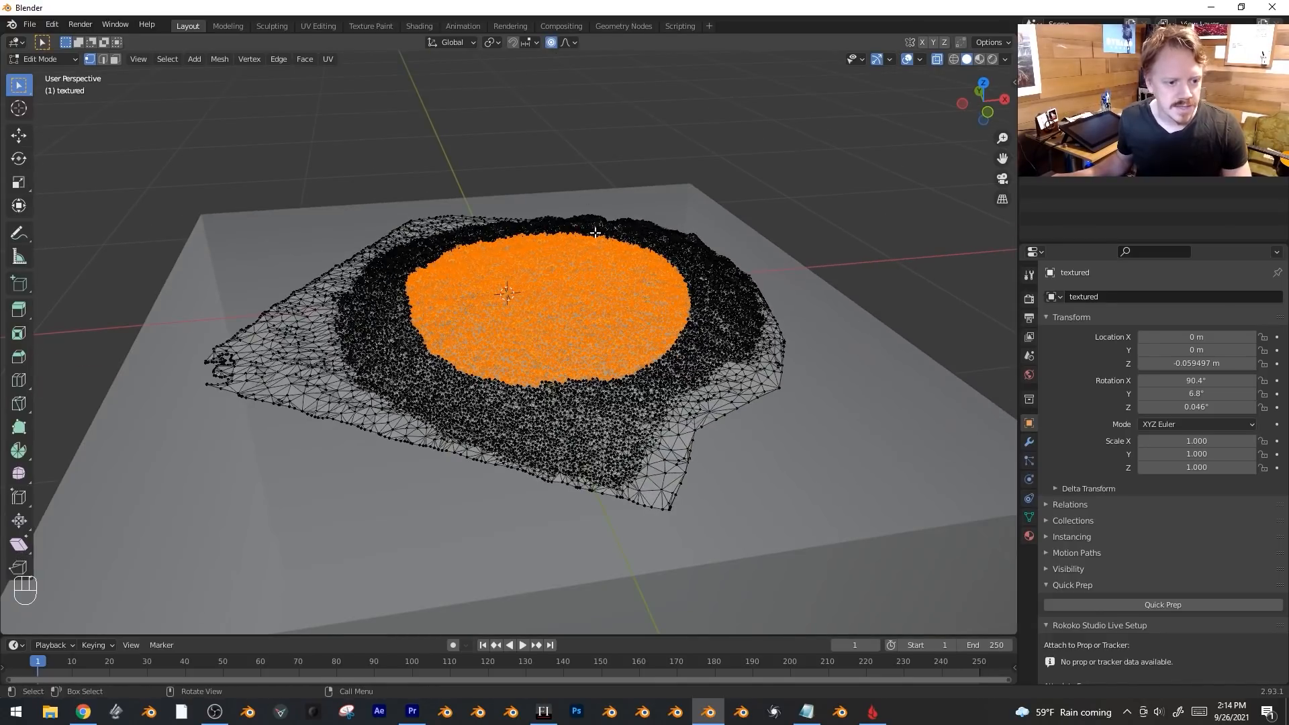
key("g")
key("z")
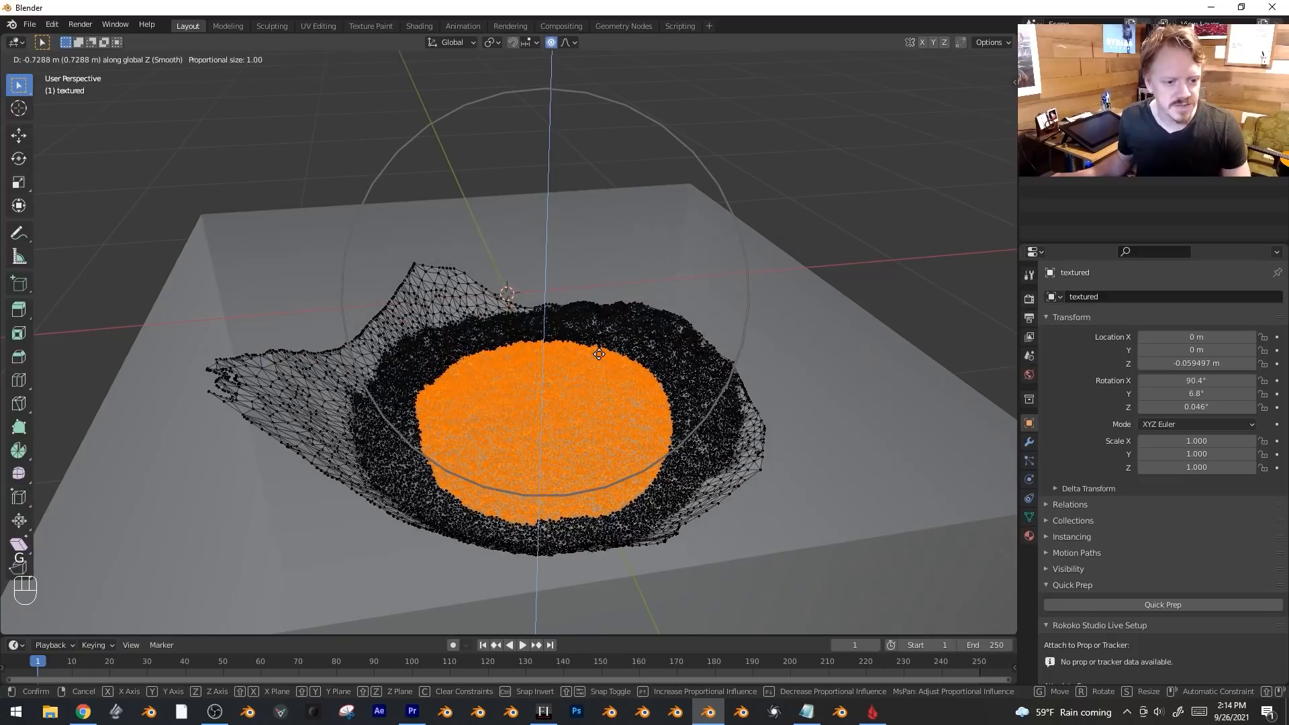
left_click(591, 148)
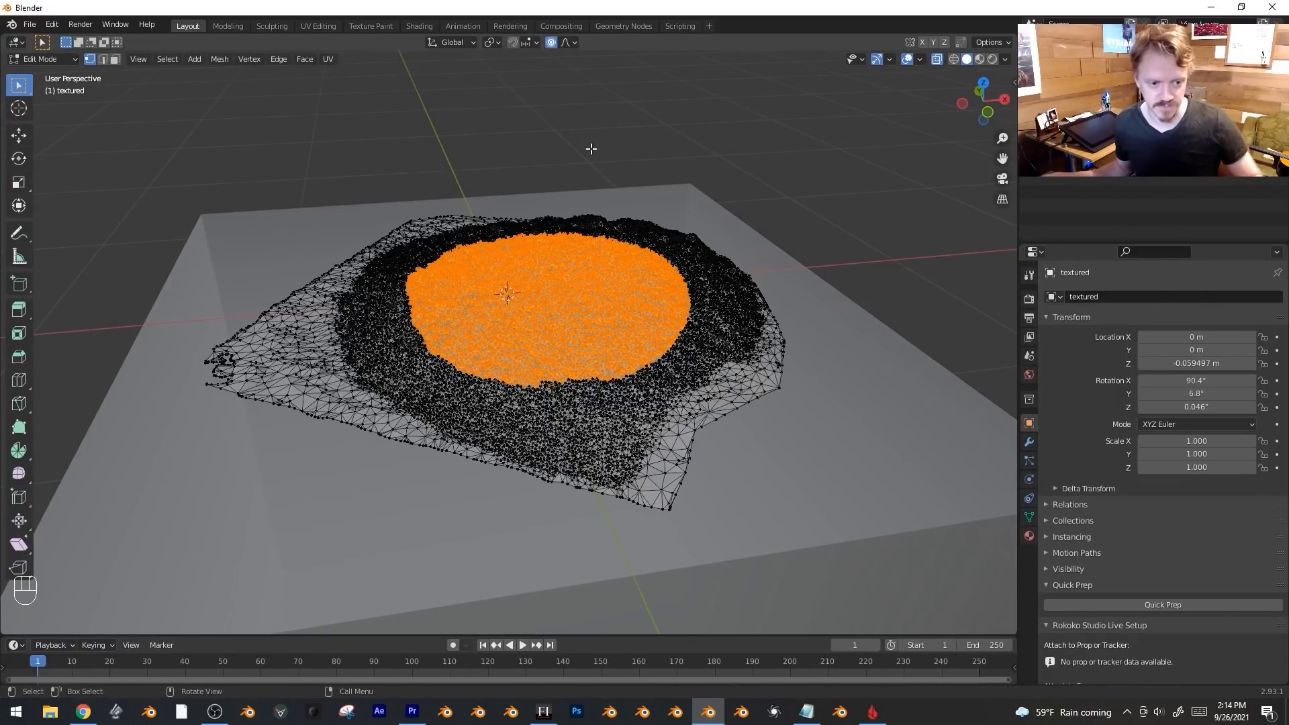
middle_click_drag(591, 149, 741, 368)
scroll(389, 351, "up", 3)
key("g")
key("z")
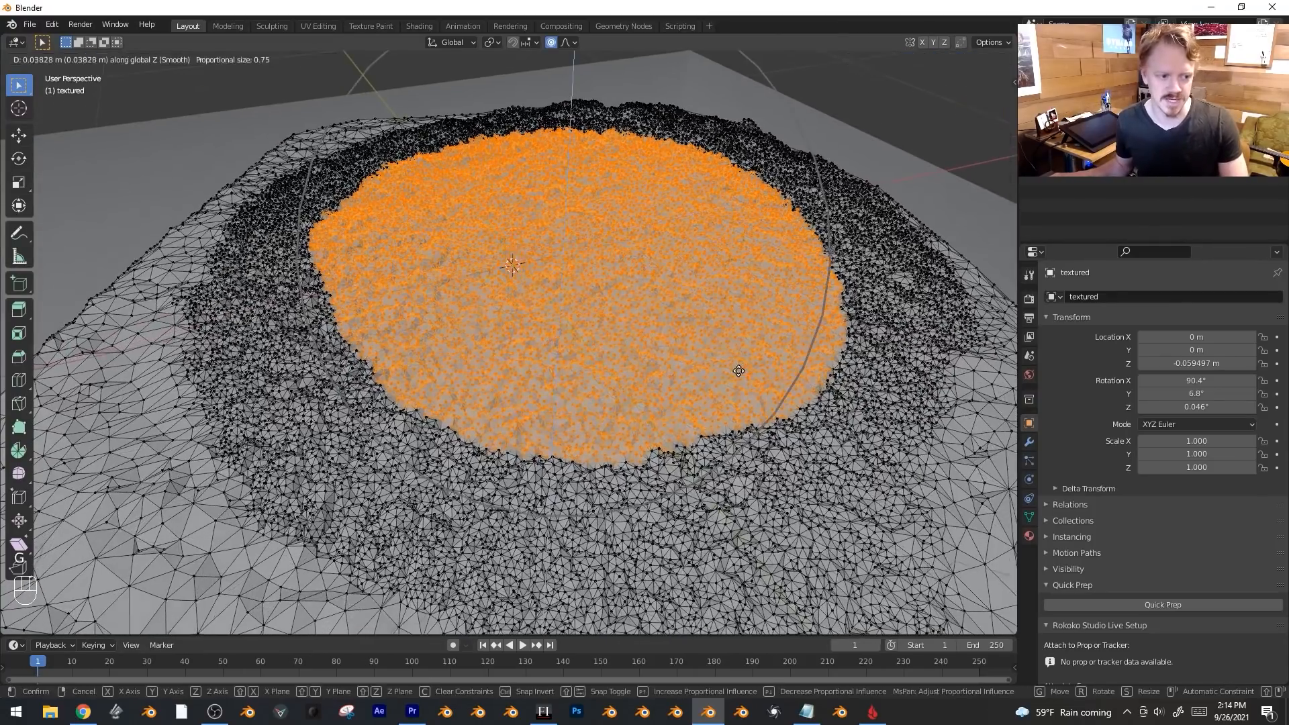
Confirm the mound's height, return to Object Mode and lower the scan object along Z.
left_click(739, 351)
key("Tab")
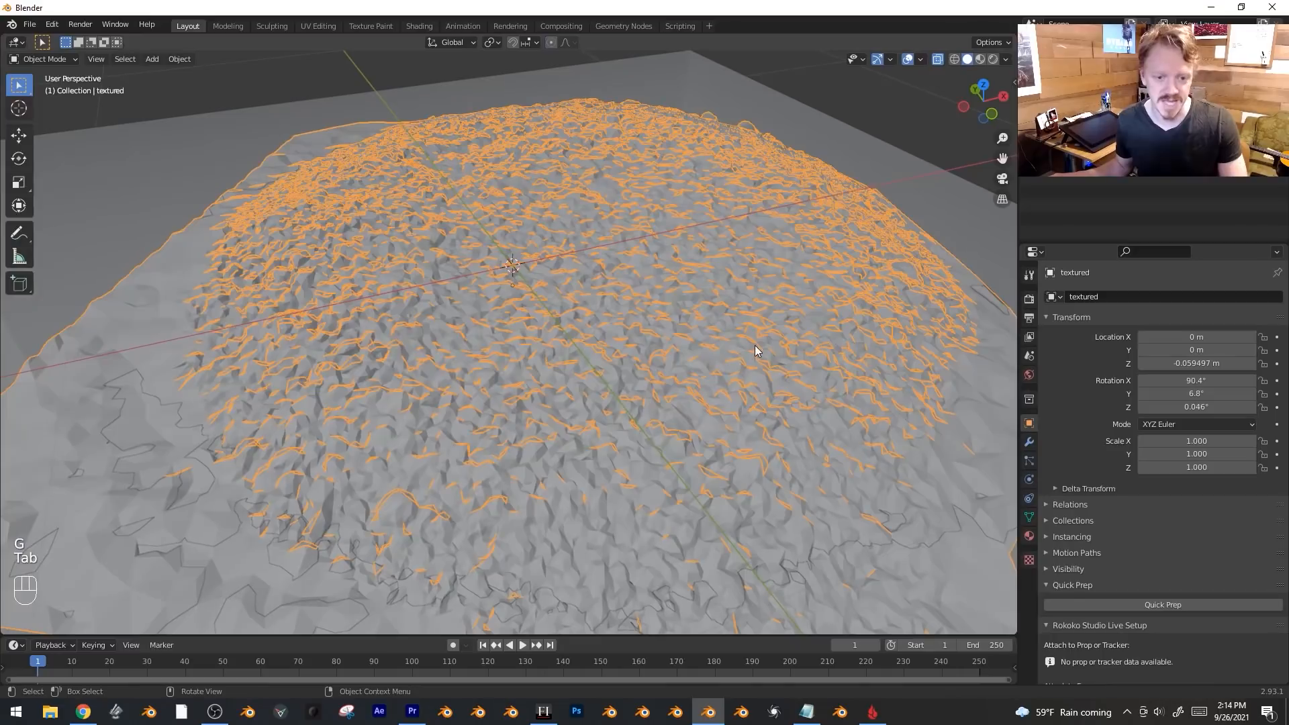
key("alt+z")
key("g")
key("z")
scroll(778, 282, "down", 4)
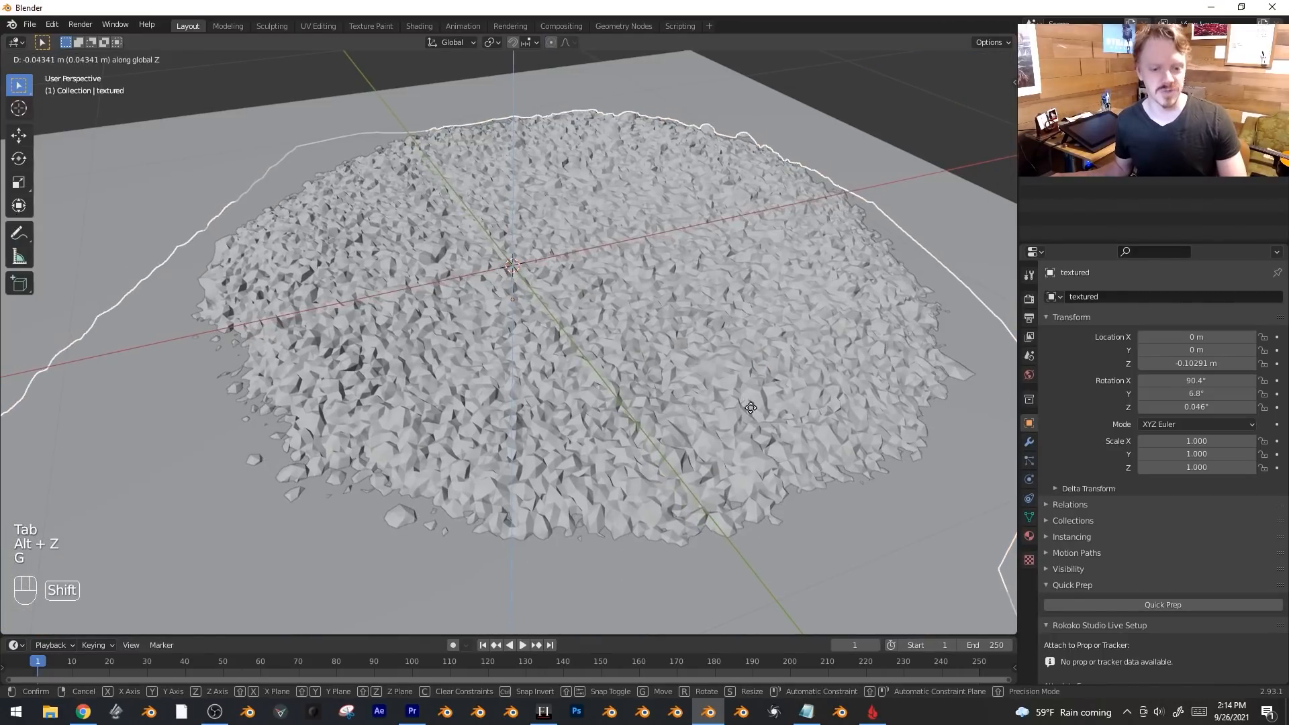
left_click(751, 368)
Switch to material preview and reselect the rock scan.
scroll(685, 369, "up", 2)
key("z")
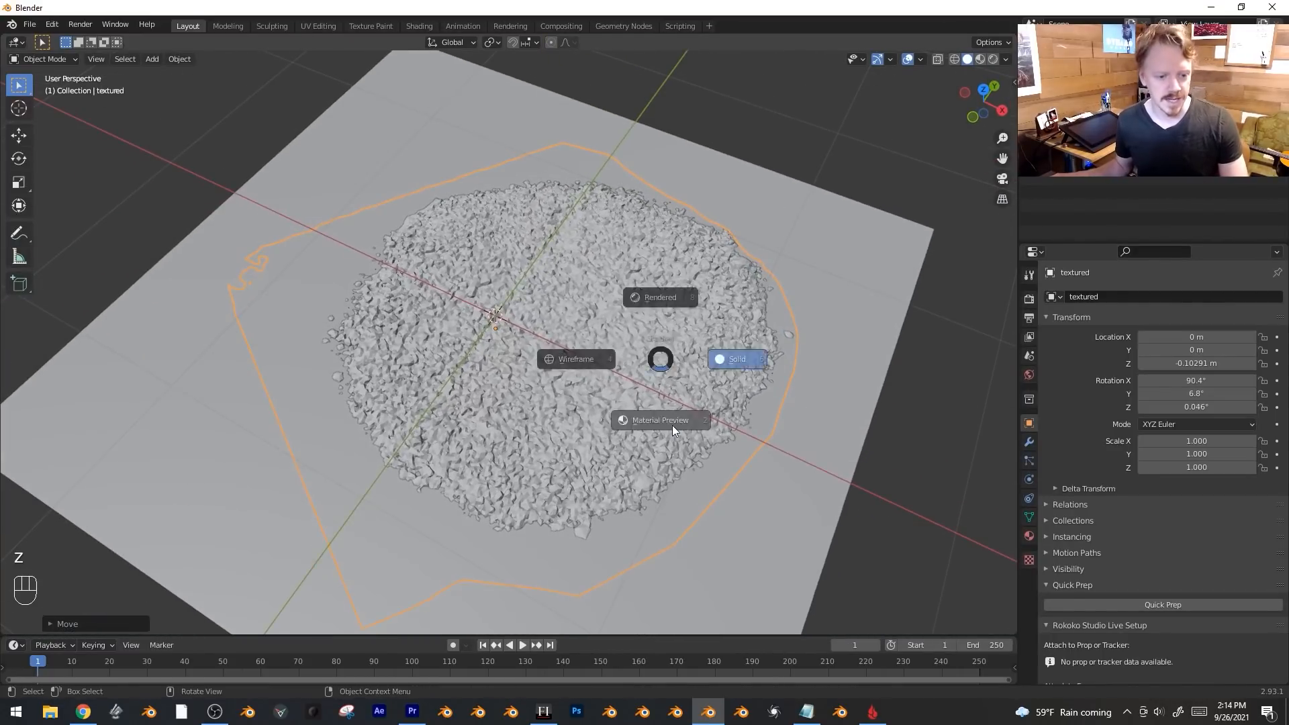
left_click(668, 419)
left_click(673, 426)
middle_click_drag(673, 426, 623, 416)
left_click(623, 416)
middle_click_drag(546, 410, 647, 417)
Re-enter Edit Mode and raise the selected vertices along Z with proportional falloff.
key("Tab")
key("alt+z")
key("alt+z")
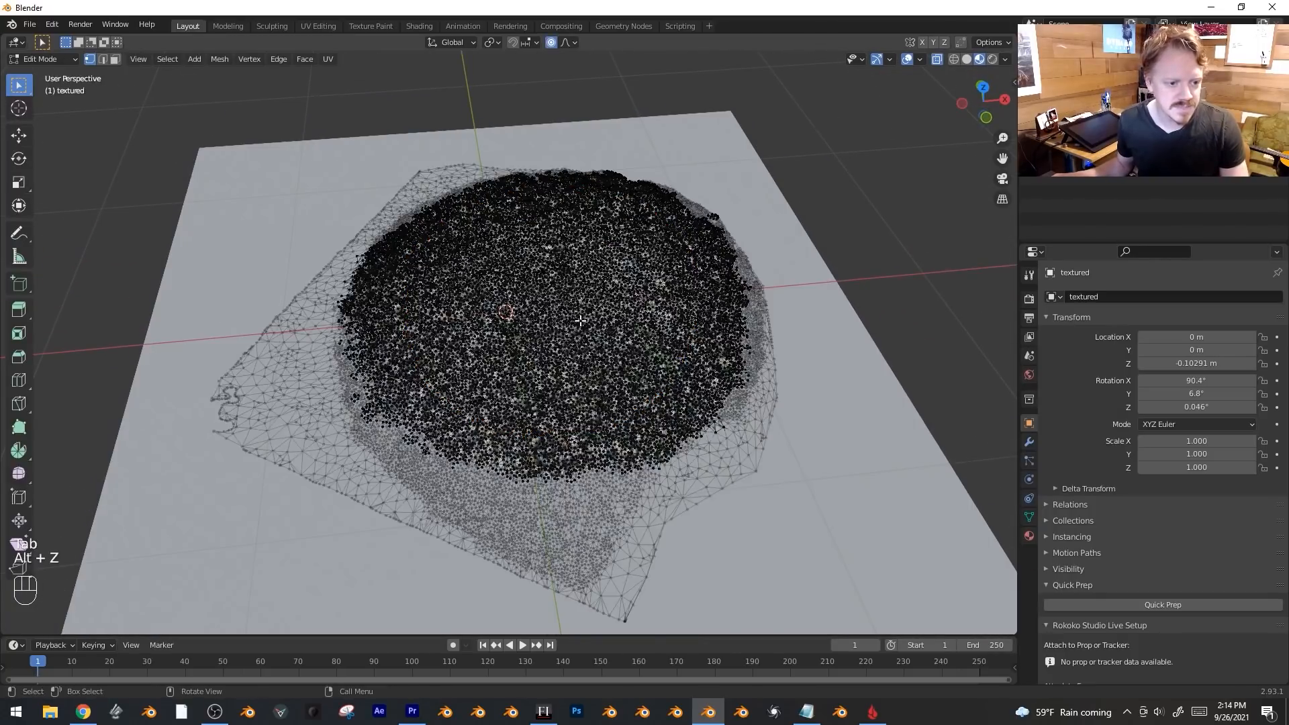
scroll(601, 279, "up", 5)
key("shift+alt+z")
key("g")
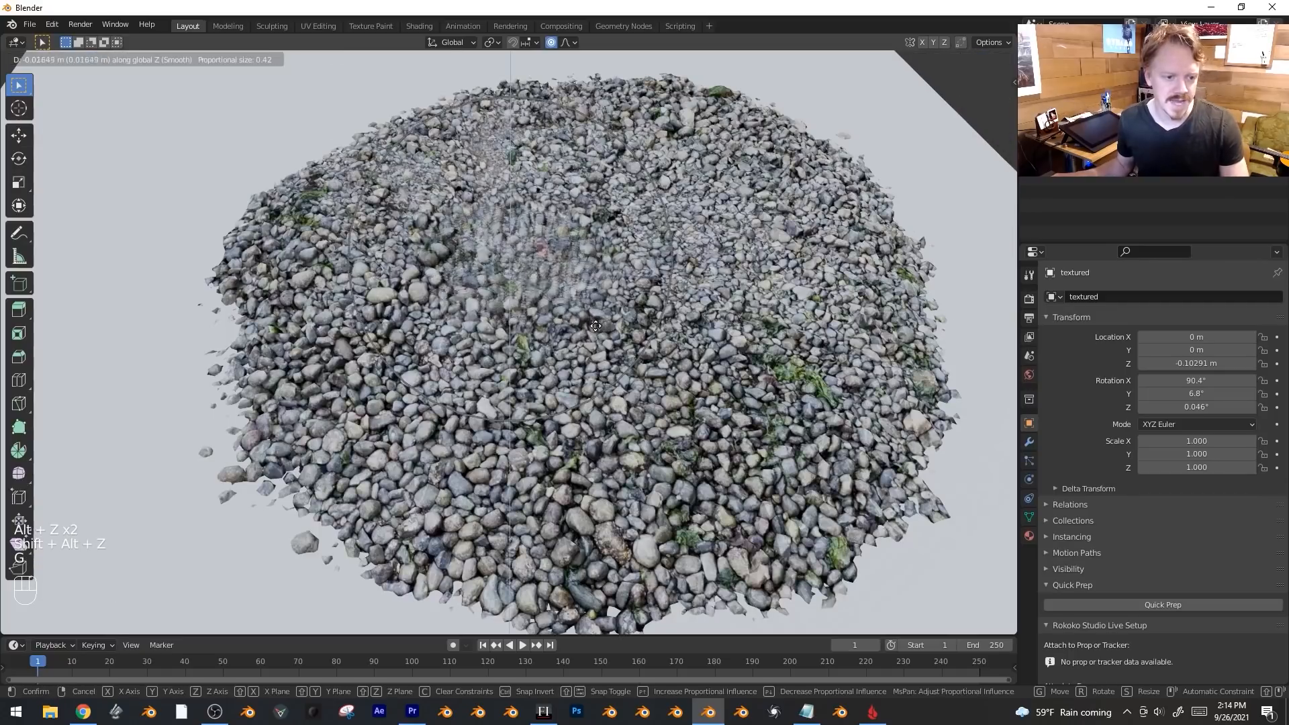
right_click(615, 303)
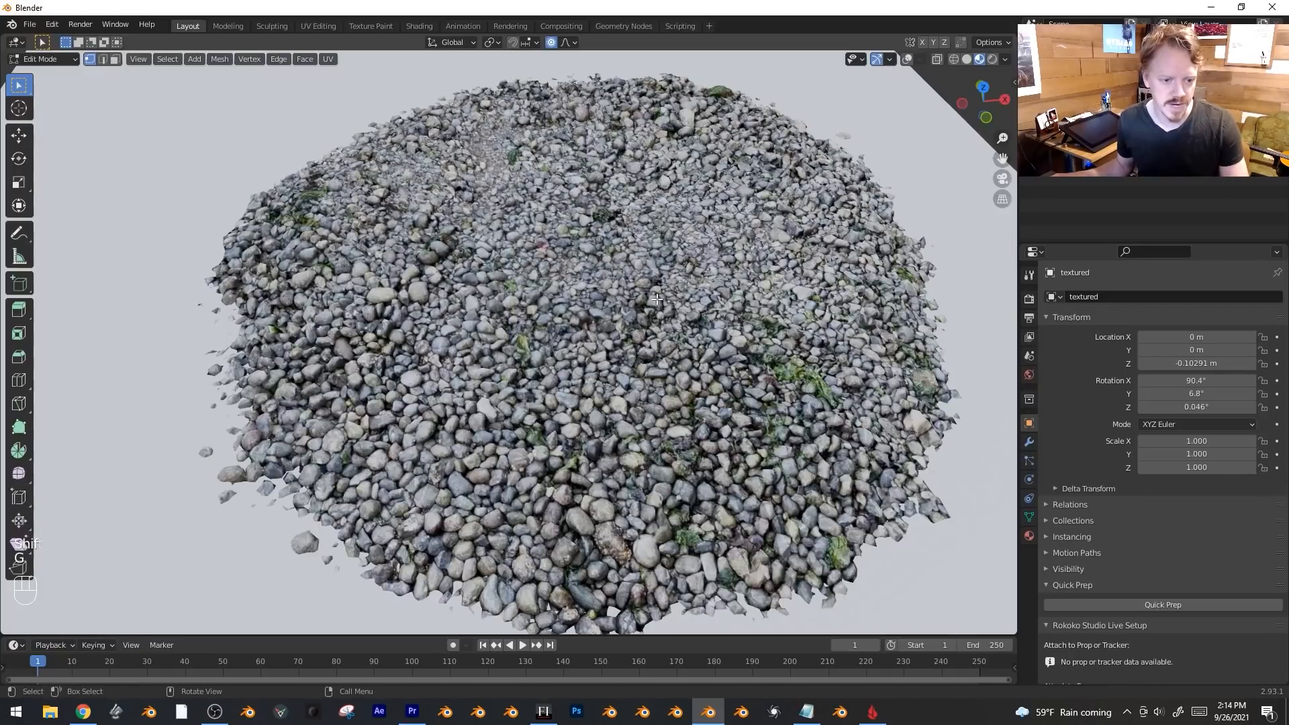
key("shift+alt+z")
key("g")
key("z")
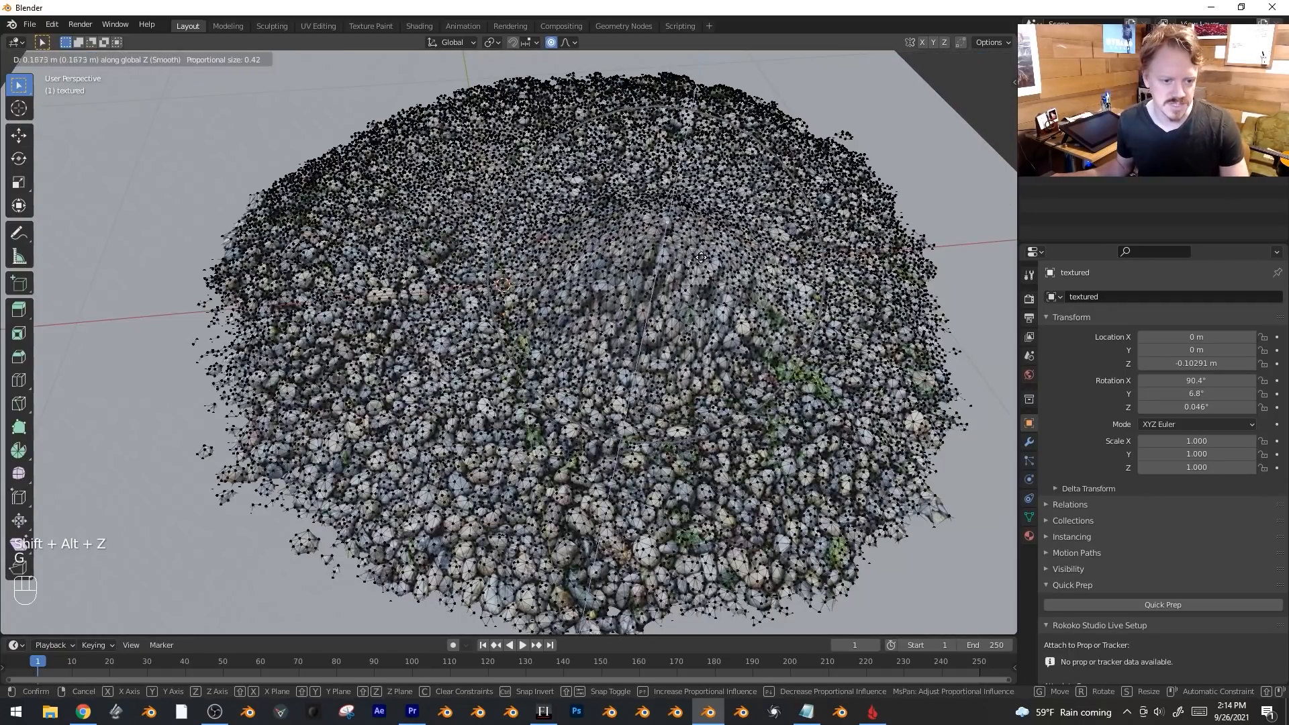
left_click(693, 295)
scroll(501, 417, "down", 2)
Make a further proportional vertex tweak, then return to Object Mode and deselect everything.
key("alt+z")
middle_click_drag(287, 417, 243, 476)
key("alt+z")
key("alt+z")
key("alt+z")
key("g")
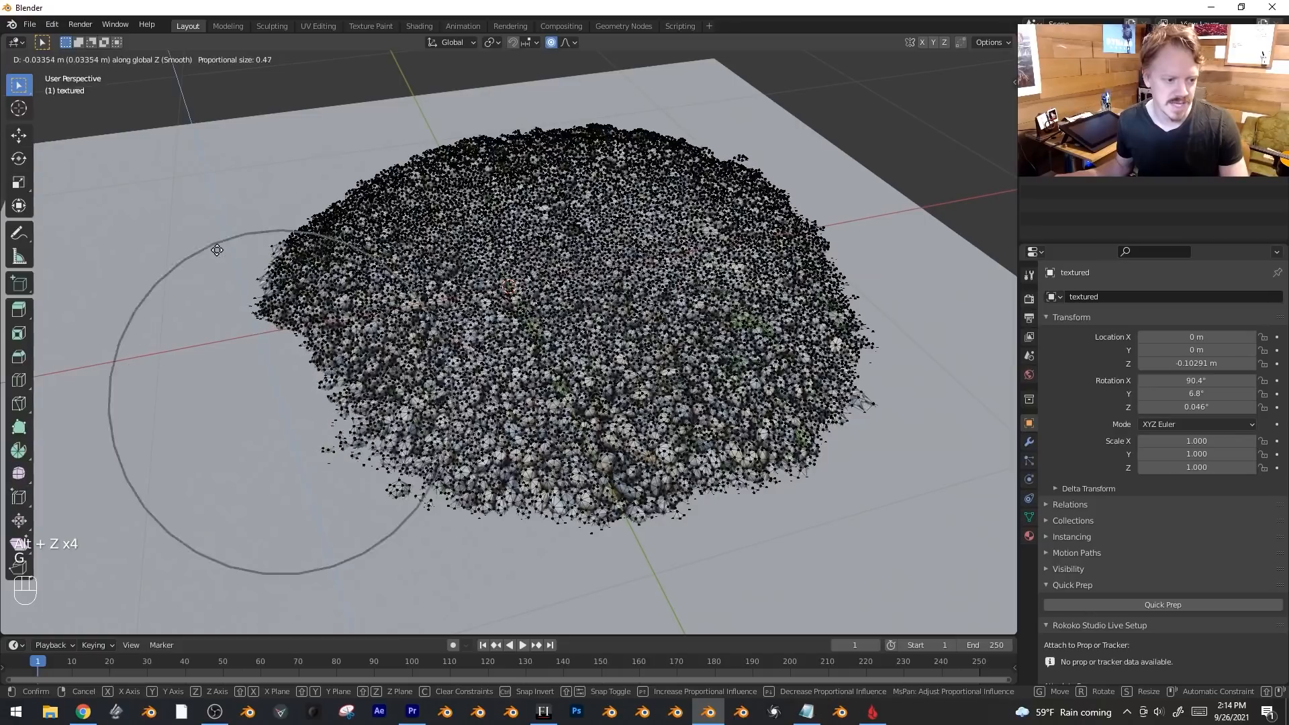
left_click(214, 297)
key("Tab")
key("alt+z")
mouse_move(646, 405)
middle_mouse_down()
mouse_move(656, 424)
mouse_move(662, 393)
middle_mouse_up()
key("alt+a")
middle_click_drag(656, 295, 900, 351)
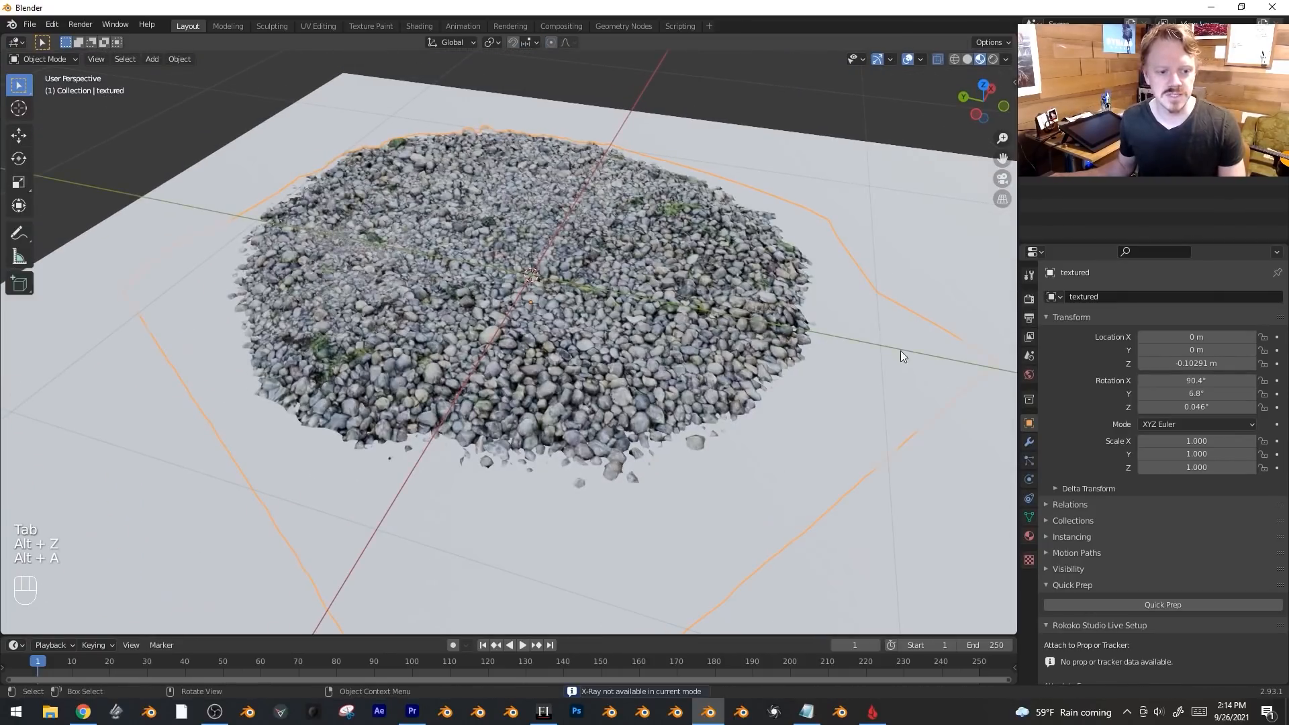
Add a Boolean modifier (Difference, Exact solver) to the scan using Cube as the cutter object.
left_click(1030, 442)
left_click(1109, 295)
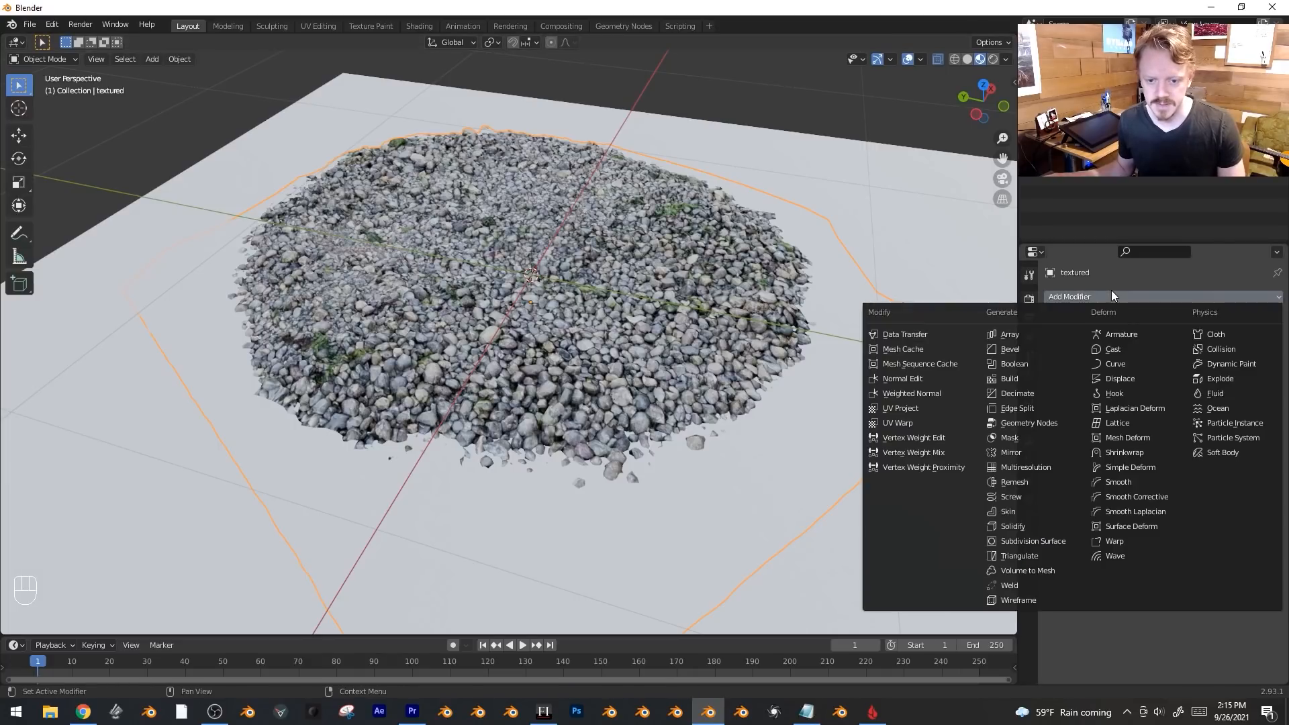
left_click(1043, 362)
scroll(920, 337, "down", 3)
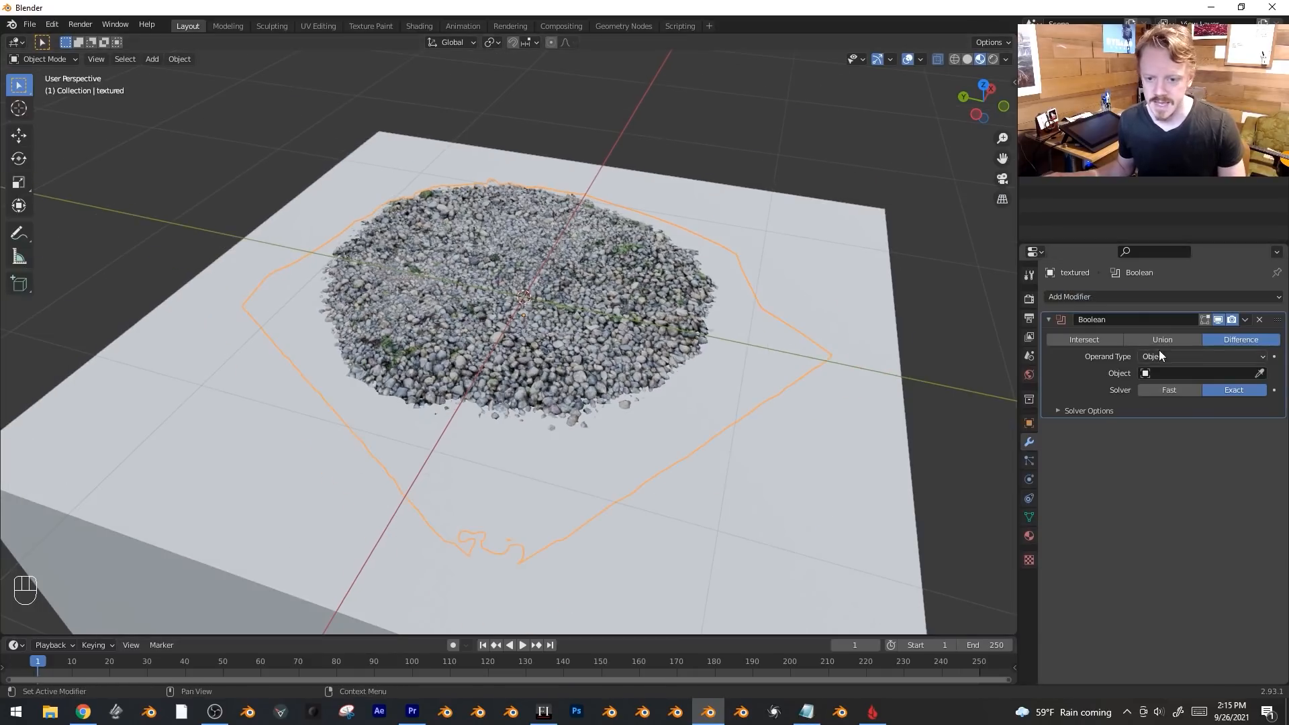
left_click(735, 311)
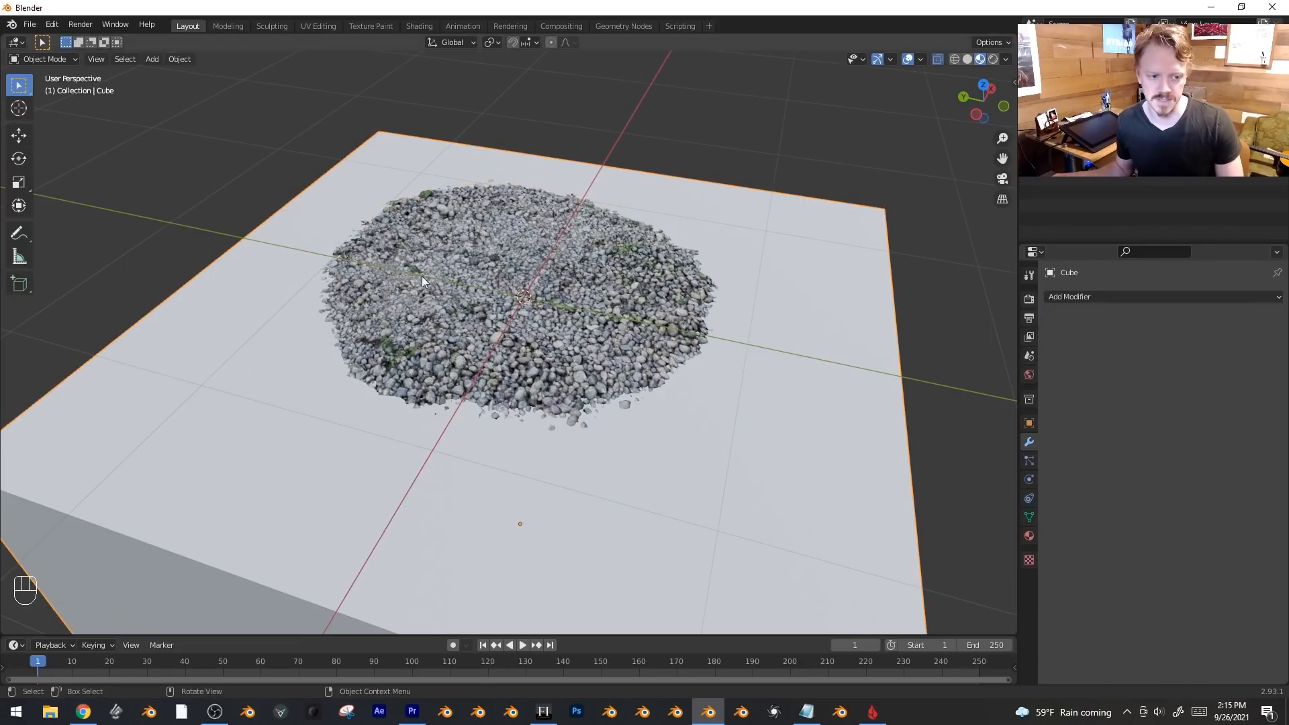
left_click(552, 269)
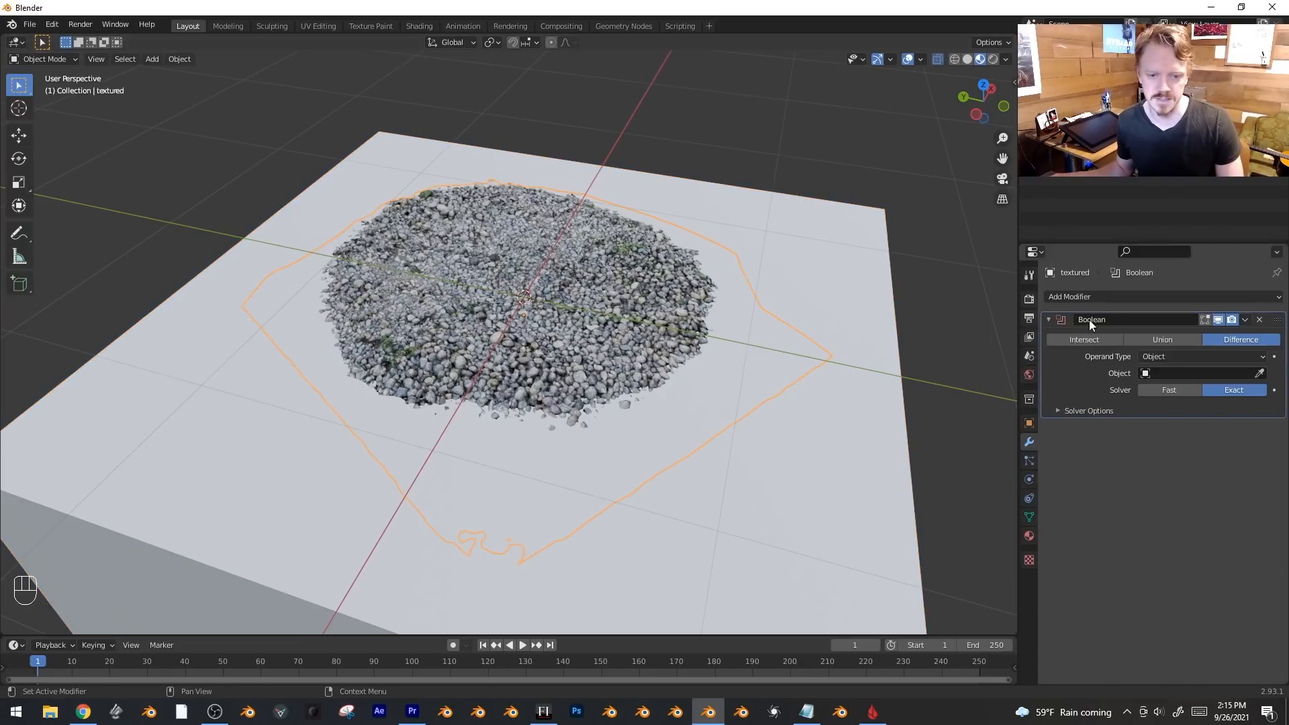
left_click(1260, 374)
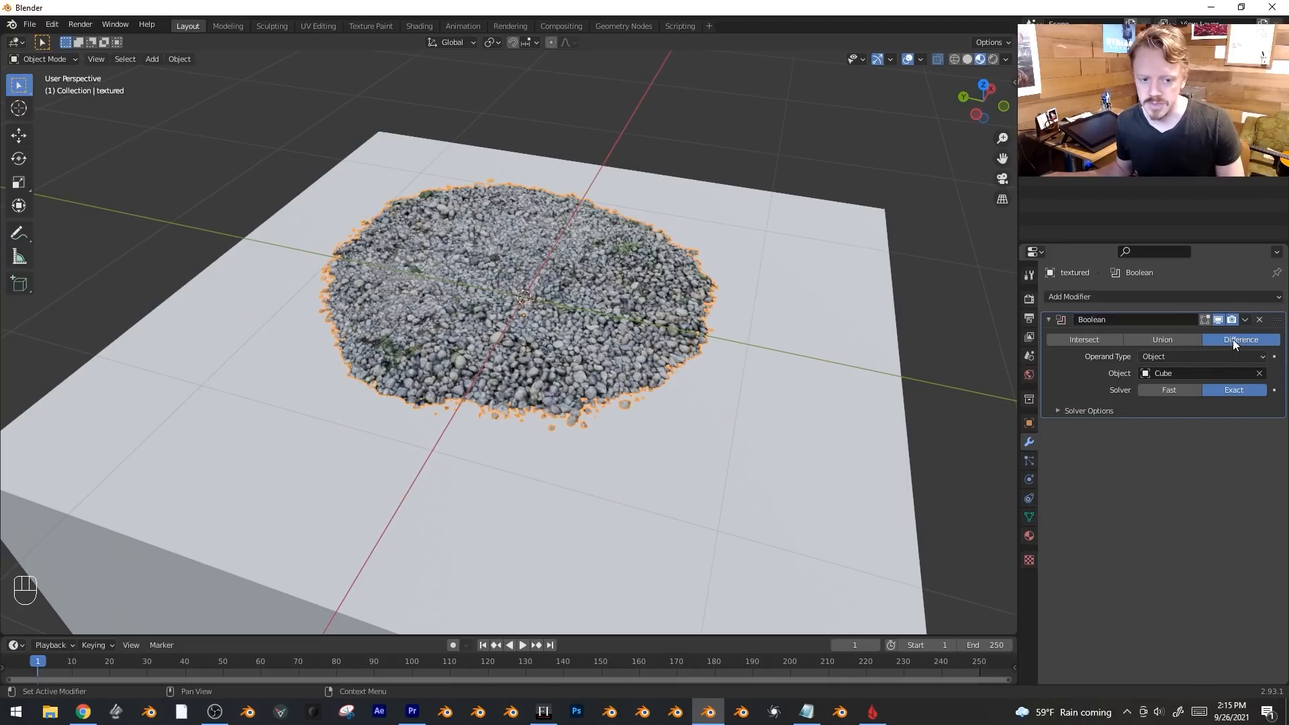
middle_click_drag(763, 236, 590, 292)
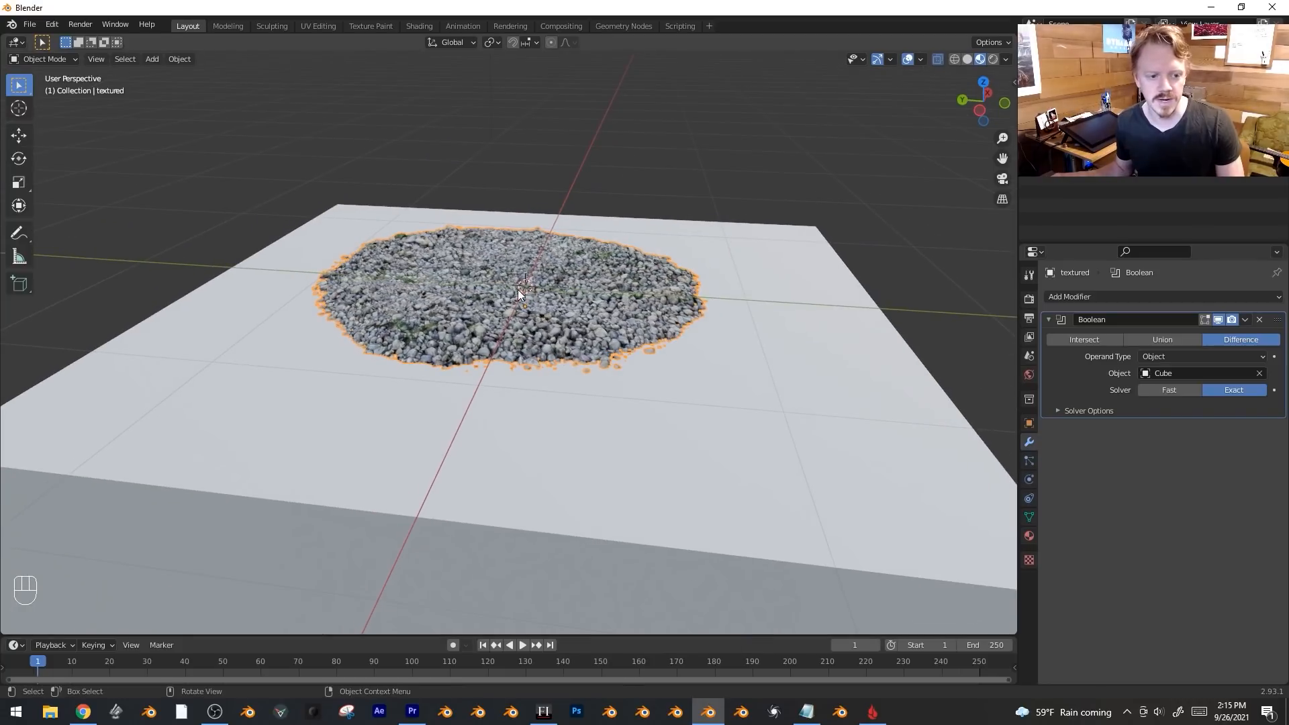
middle_click_drag(827, 326, 806, 365)
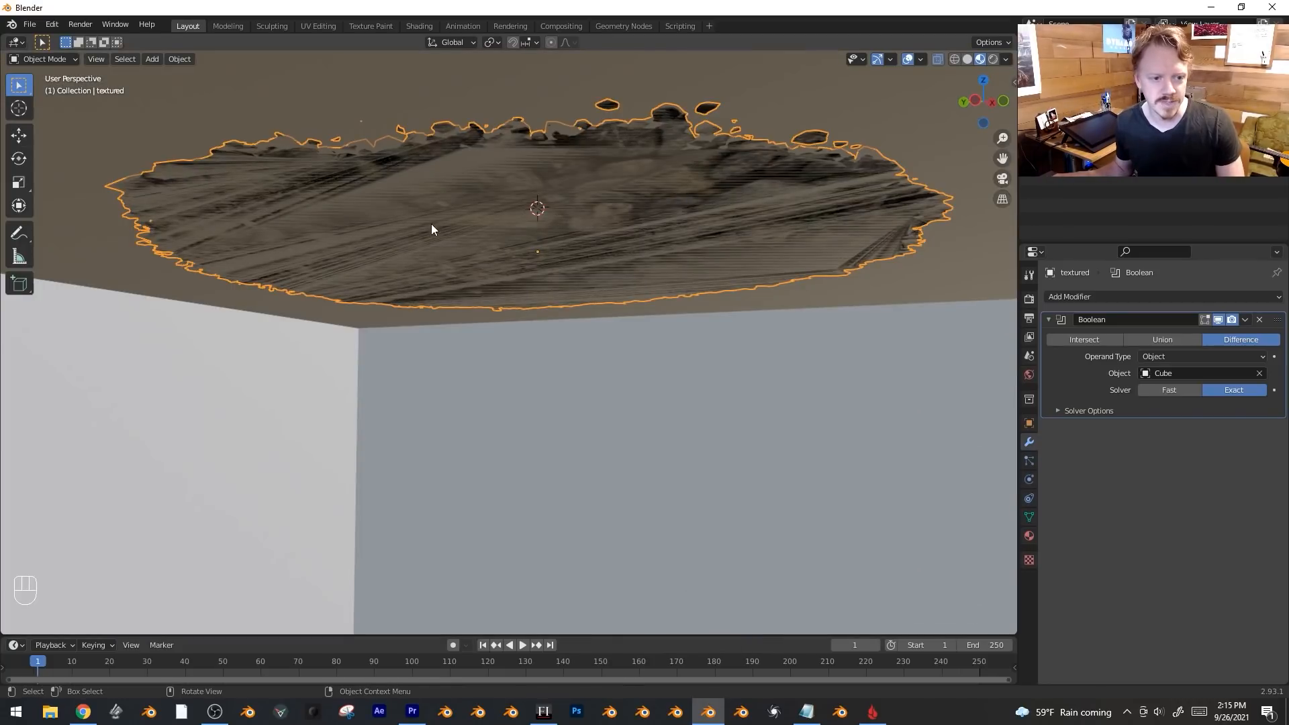
middle_click_drag(723, 226, 774, 337)
scroll(690, 297, "down", 4)
scroll(775, 336, "up", 1)
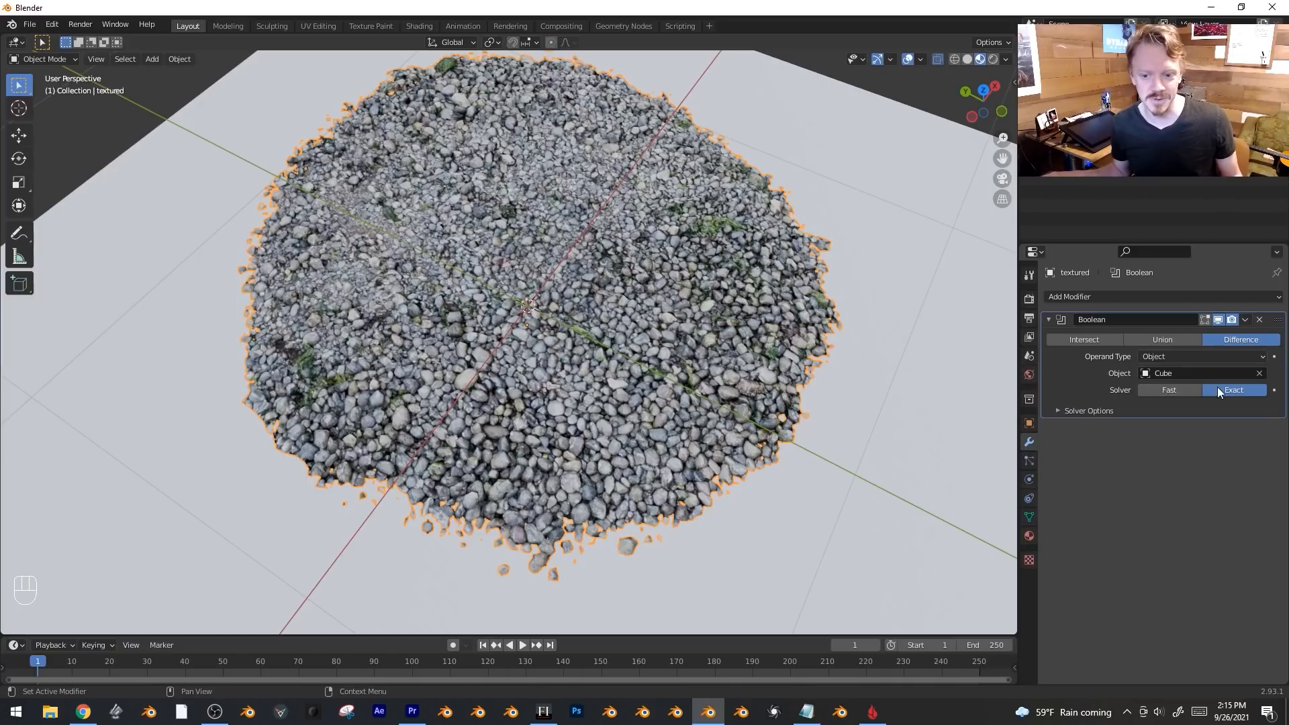
Select the Cube, enter Edit Mode and recalculate its normals outward with Shift+N.
scroll(642, 241, "down", 2)
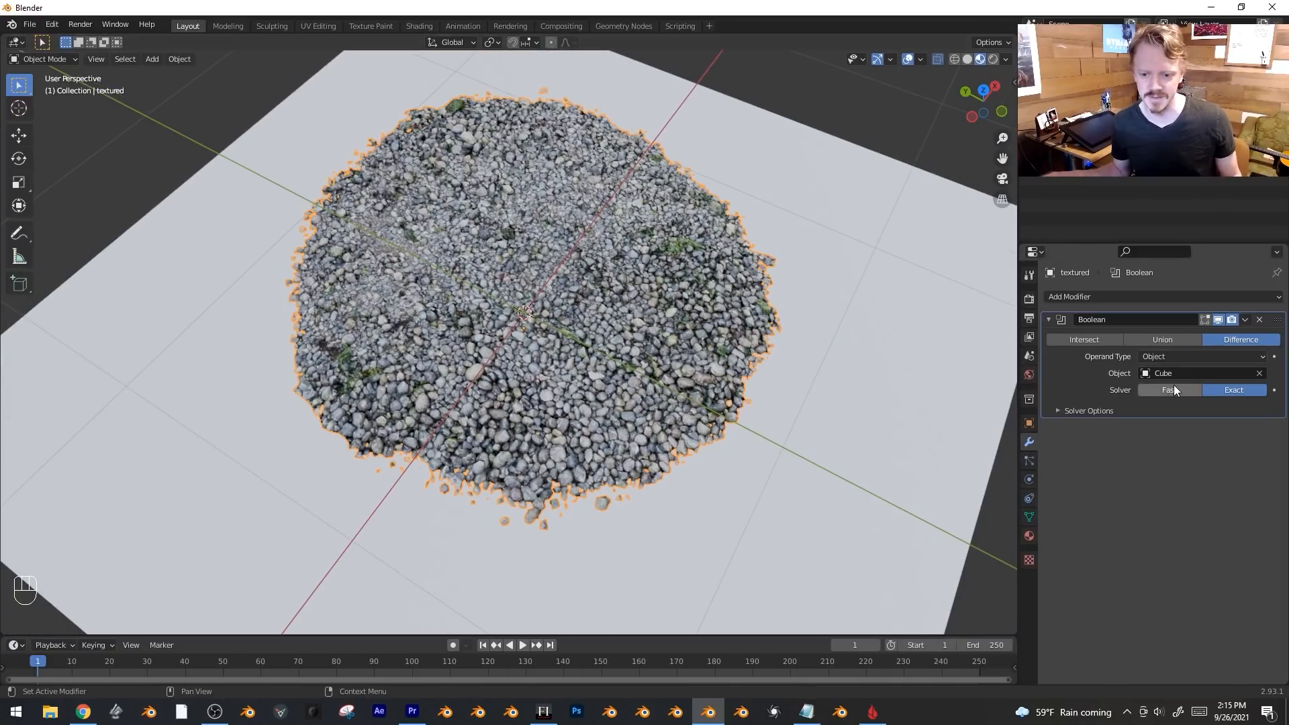
middle_click_drag(723, 370, 836, 316)
left_click(835, 315)
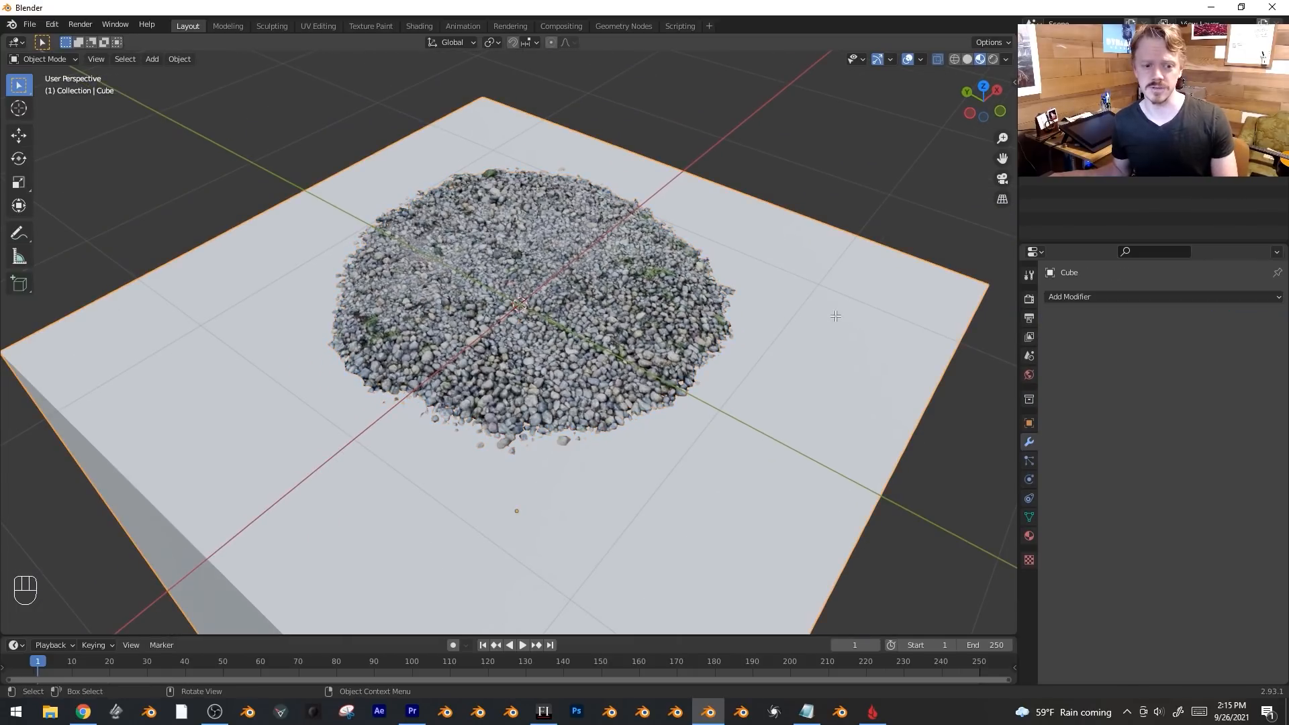
key("Tab")
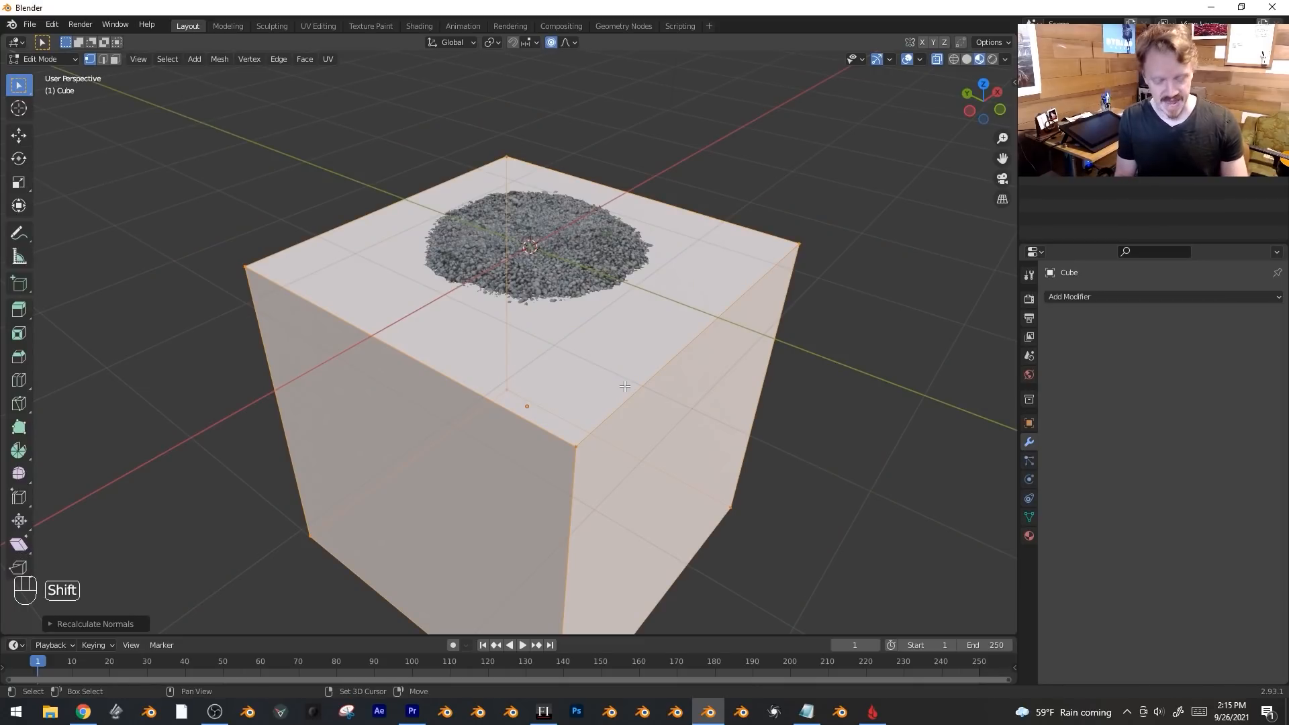
key("shift+n")
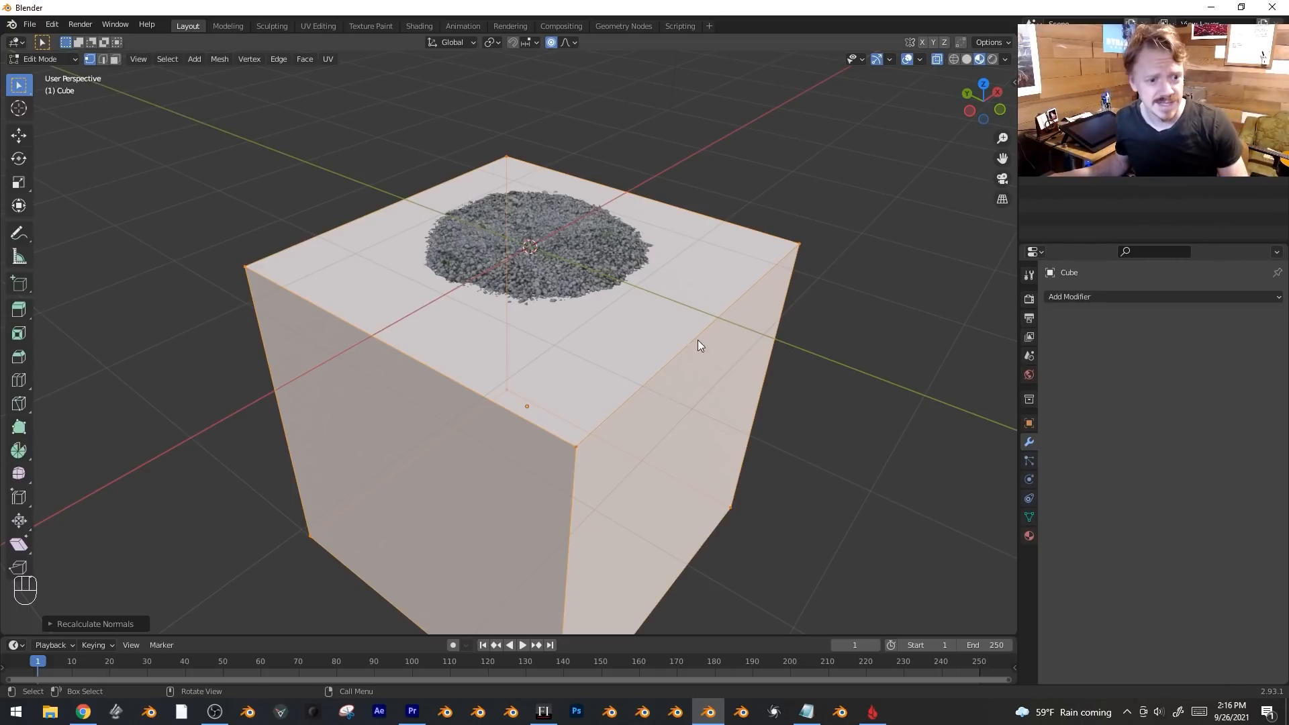
Apply the Boolean cut to the gravel scan and delete the cutting Cube.
key("Tab")
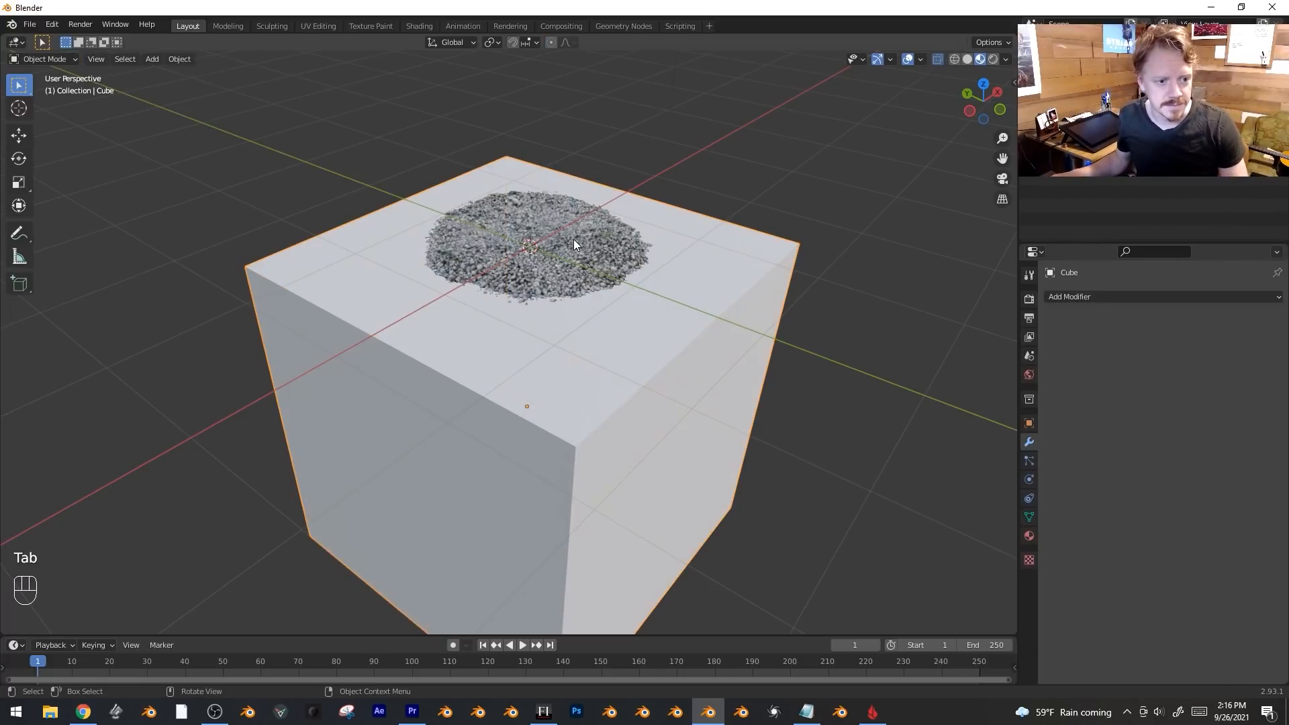
left_click(574, 240)
scroll(692, 265, "up", 2)
middle_click_drag(711, 270, 720, 328, "shift")
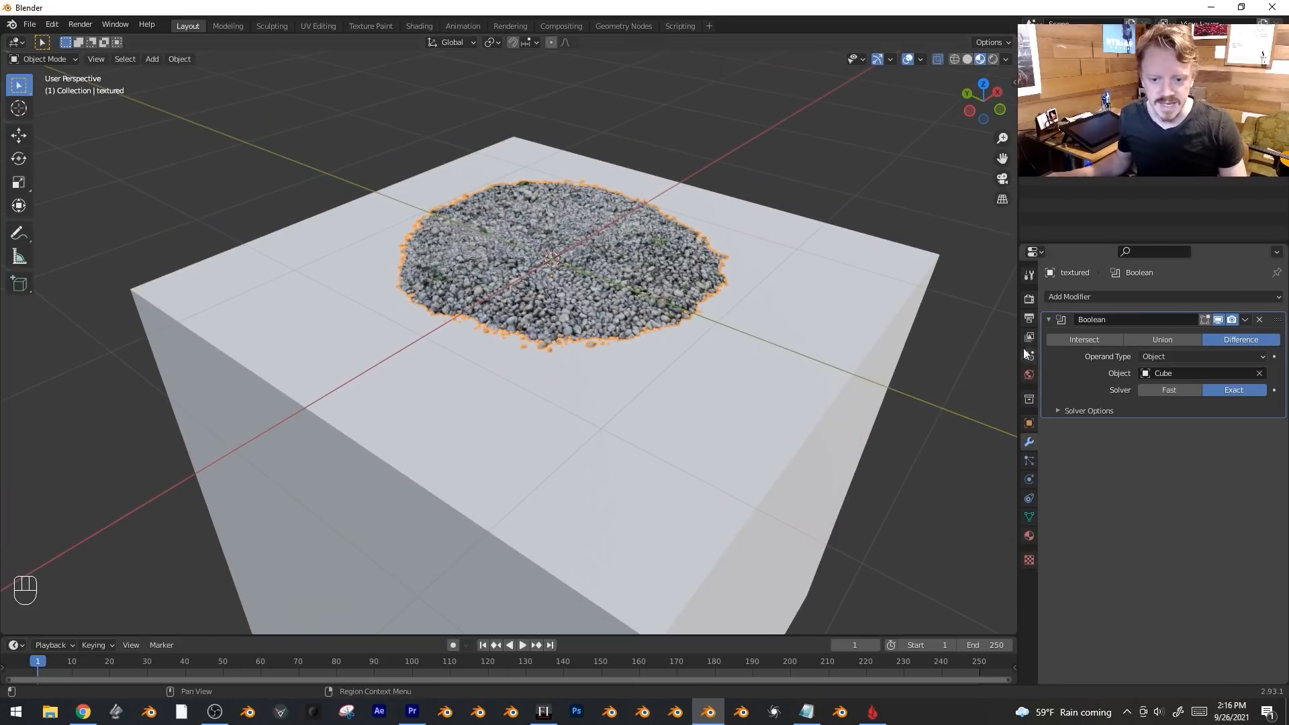
left_click(1248, 321)
left_click(902, 277)
key("x")
left_click(901, 275)
left_click(645, 272)
In Edit Mode, select the connected main scan and invert the selection to isolate the stray fragments.
key("KP_7")
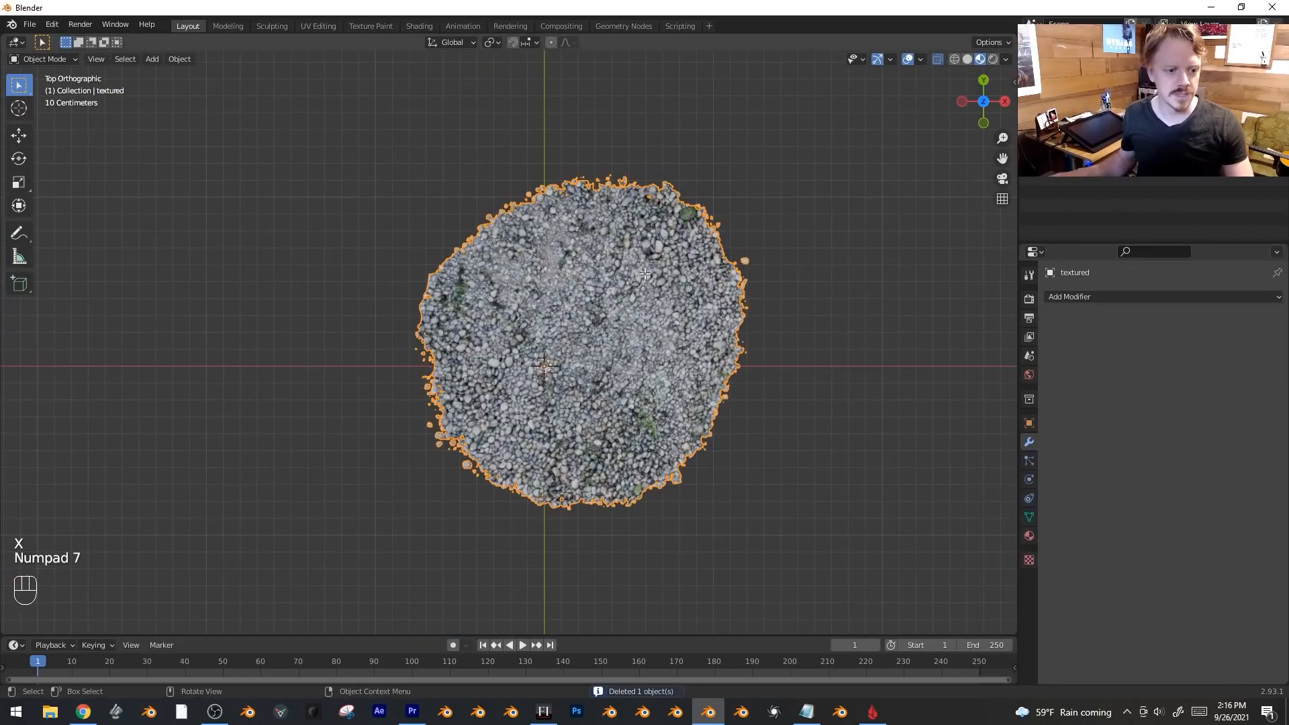
key("Tab")
middle_click_drag(639, 327, 673, 289)
left_click(561, 272)
scroll(626, 224, "up", 2)
middle_click_drag(627, 224, 591, 255, "shift")
key("ctrl")
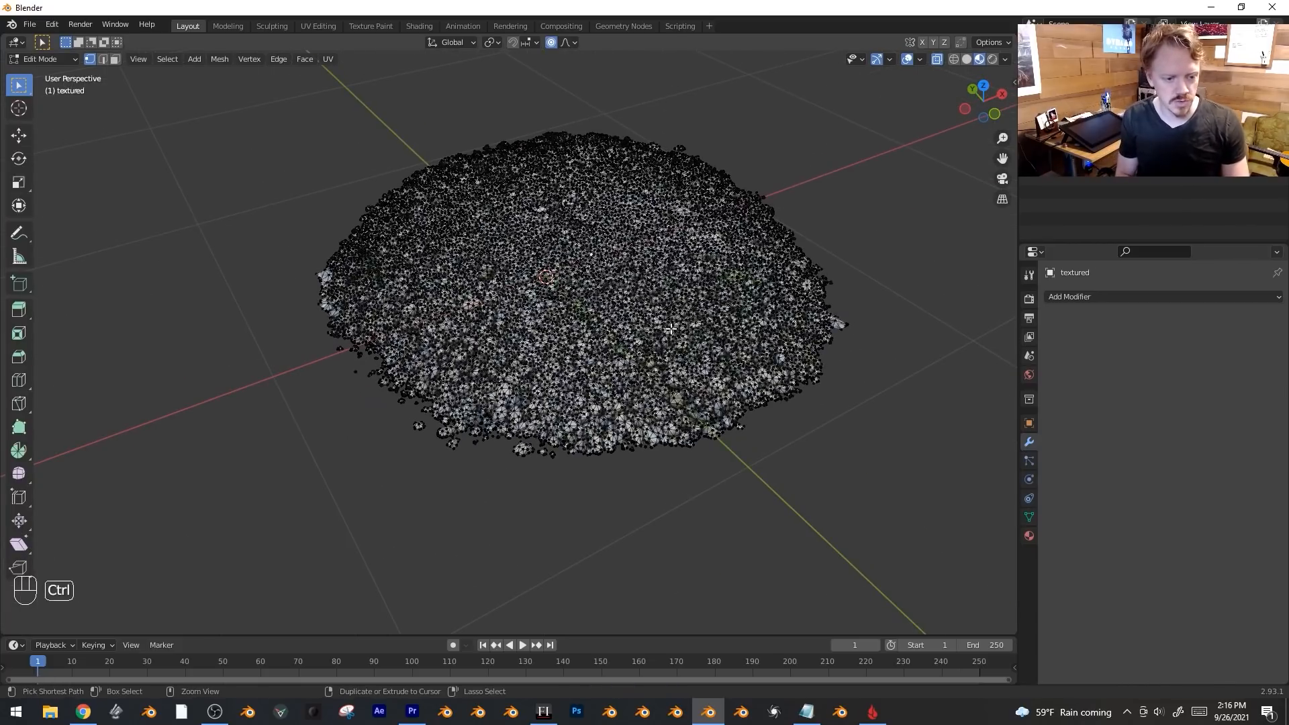
key("ctrl+l")
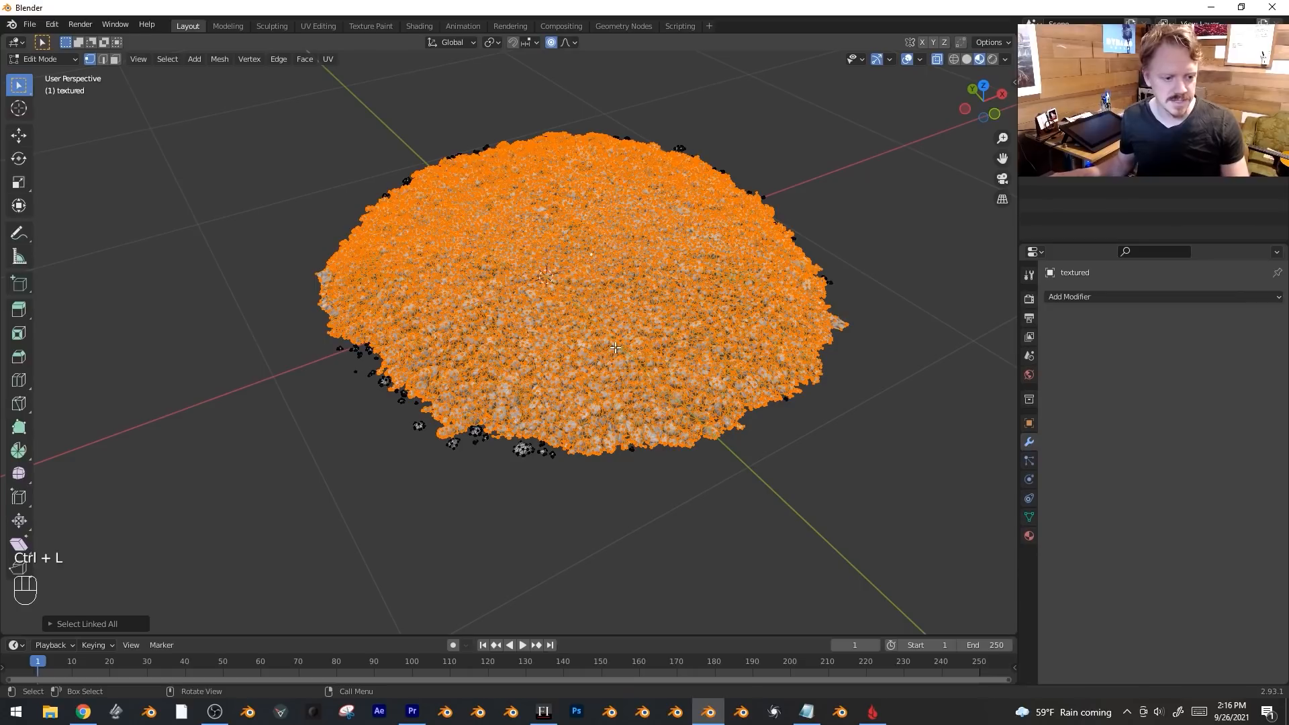
key("ctrl+i")
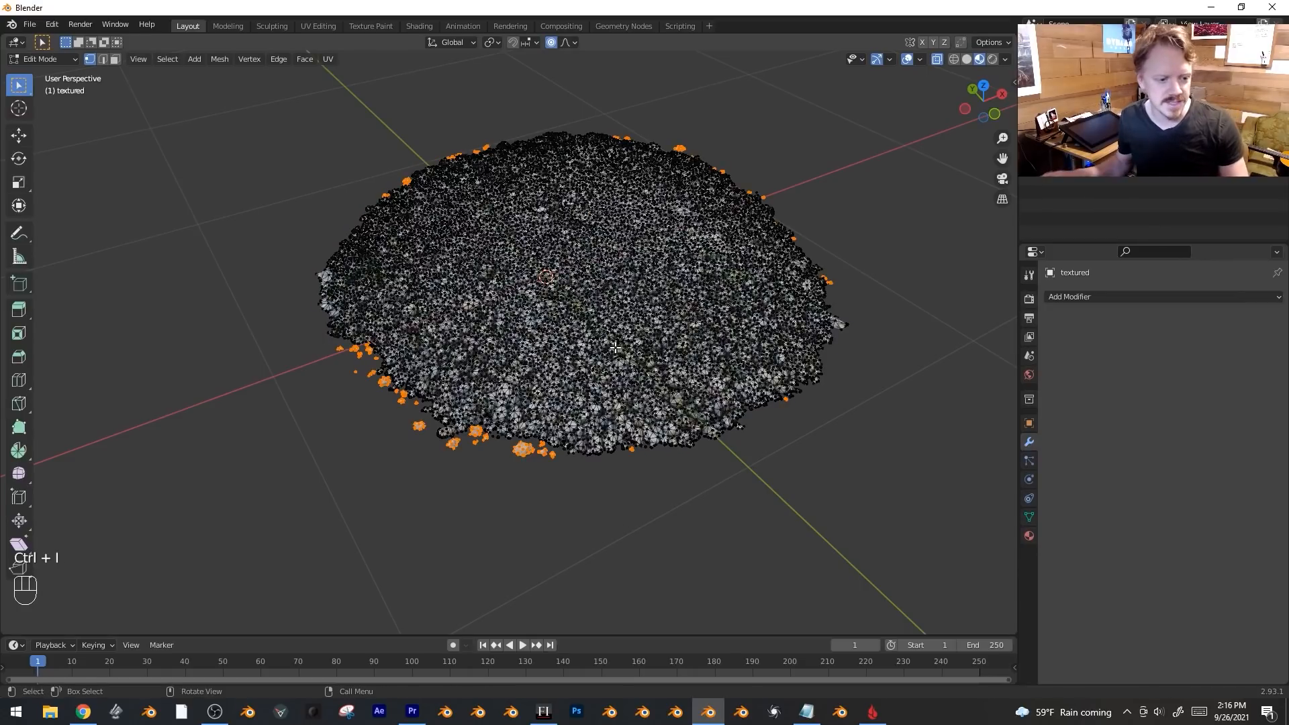
Delete the stray fragment vertices and return to Object Mode with everything deselected.
middle_click_drag(616, 347, 617, 343)
key("x")
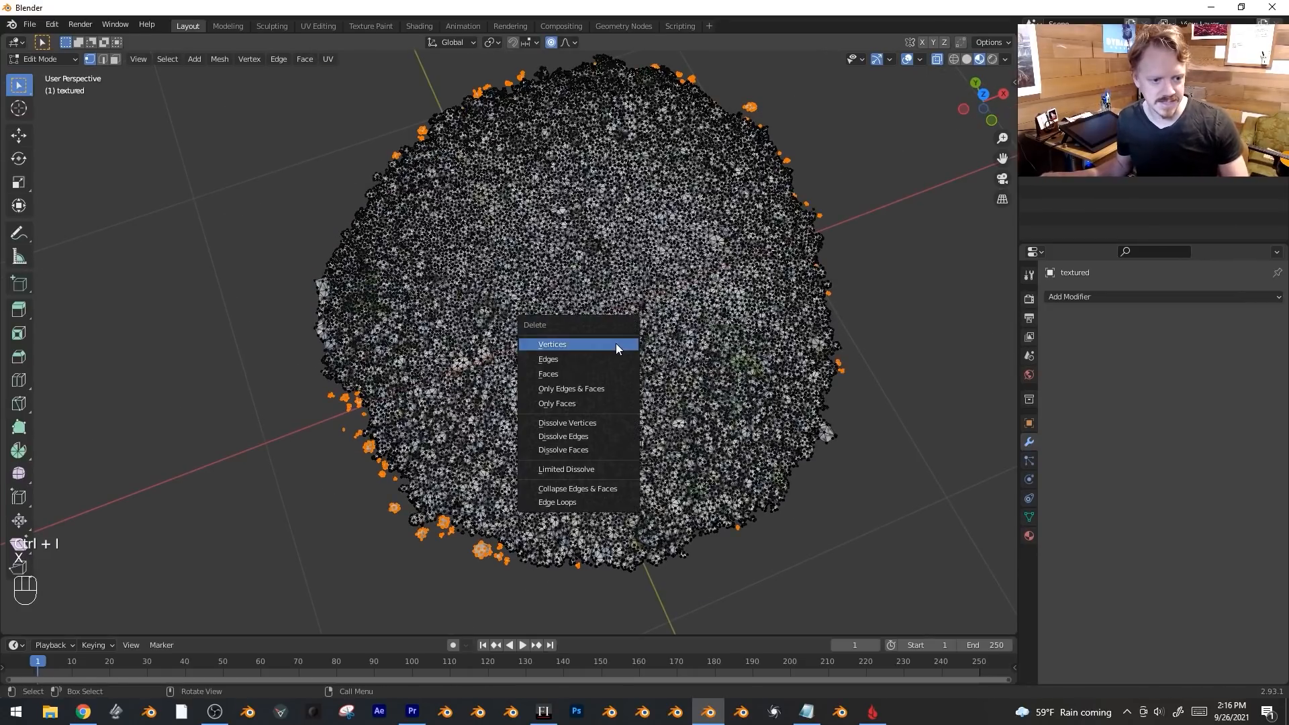
left_click(615, 344)
key("Tab")
key("alt+a")
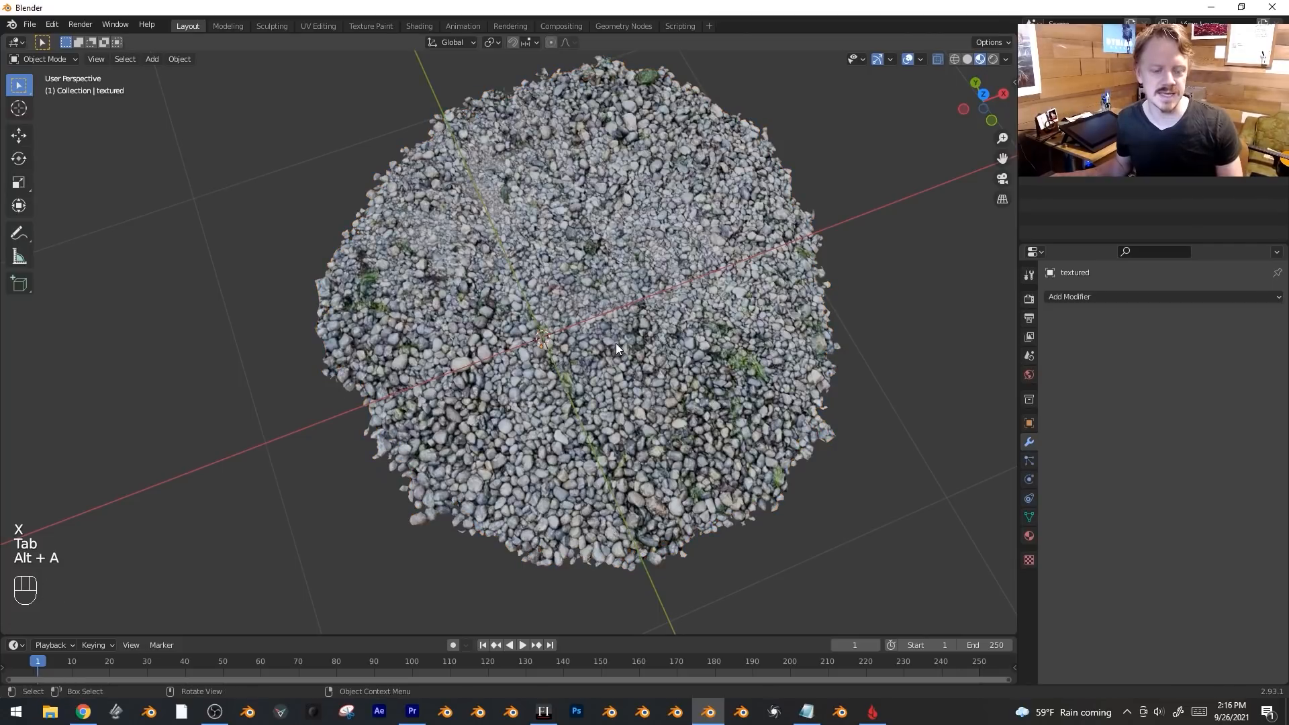
middle_click_drag(699, 309, 512, 272)
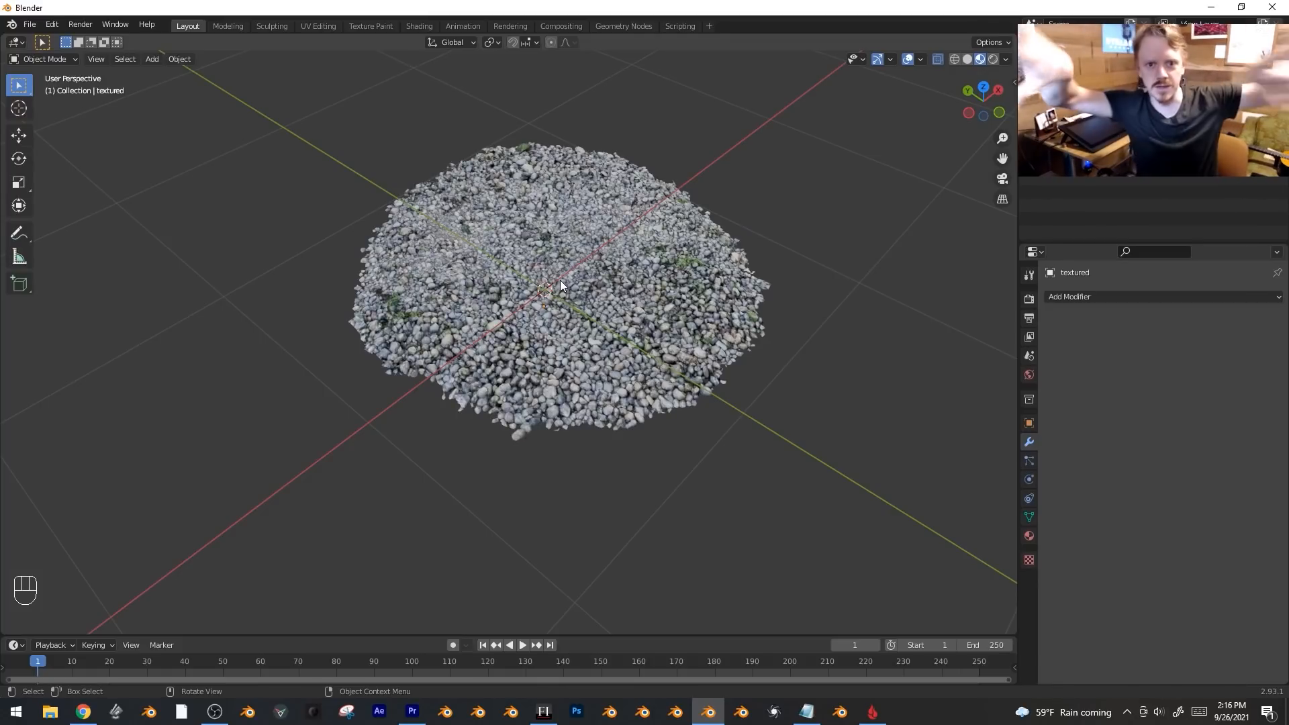
left_click(624, 360)
key("KP_7")
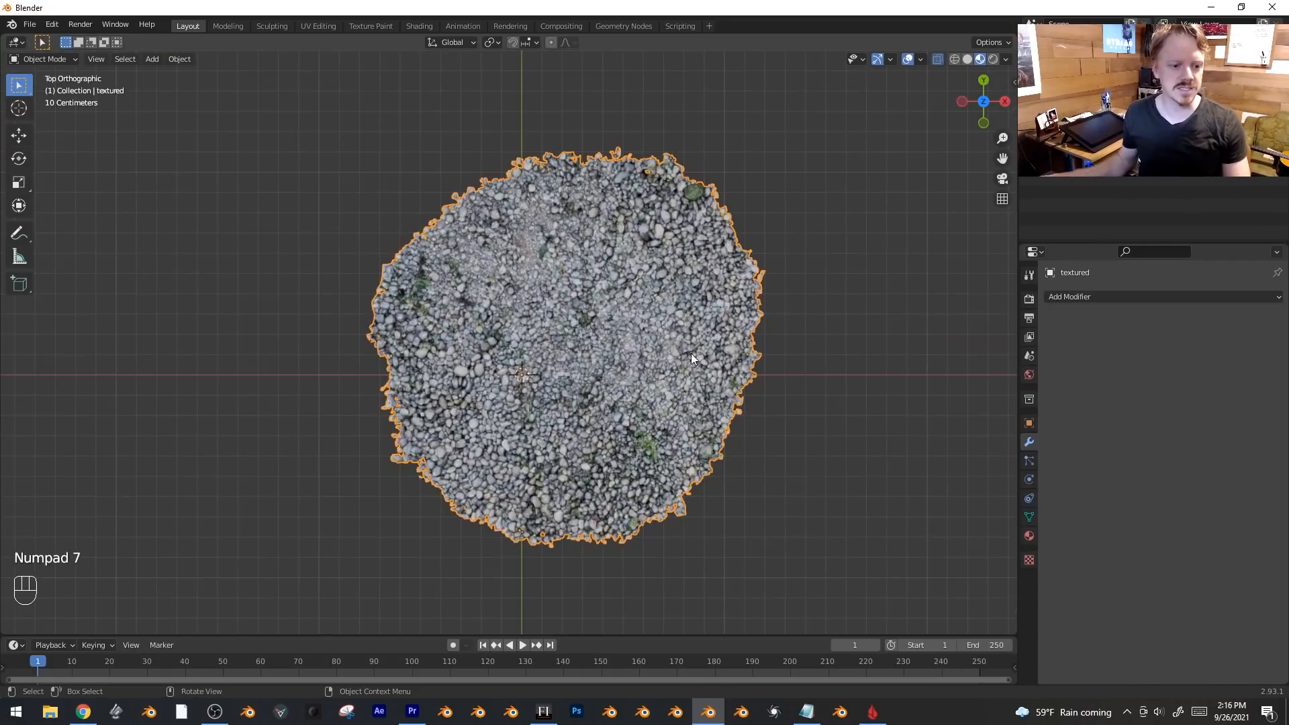
key("alt+d")
left_click(466, 372)
key("r")
left_click(397, 156)
key("alt+d")
left_click(511, 134)
key("r")
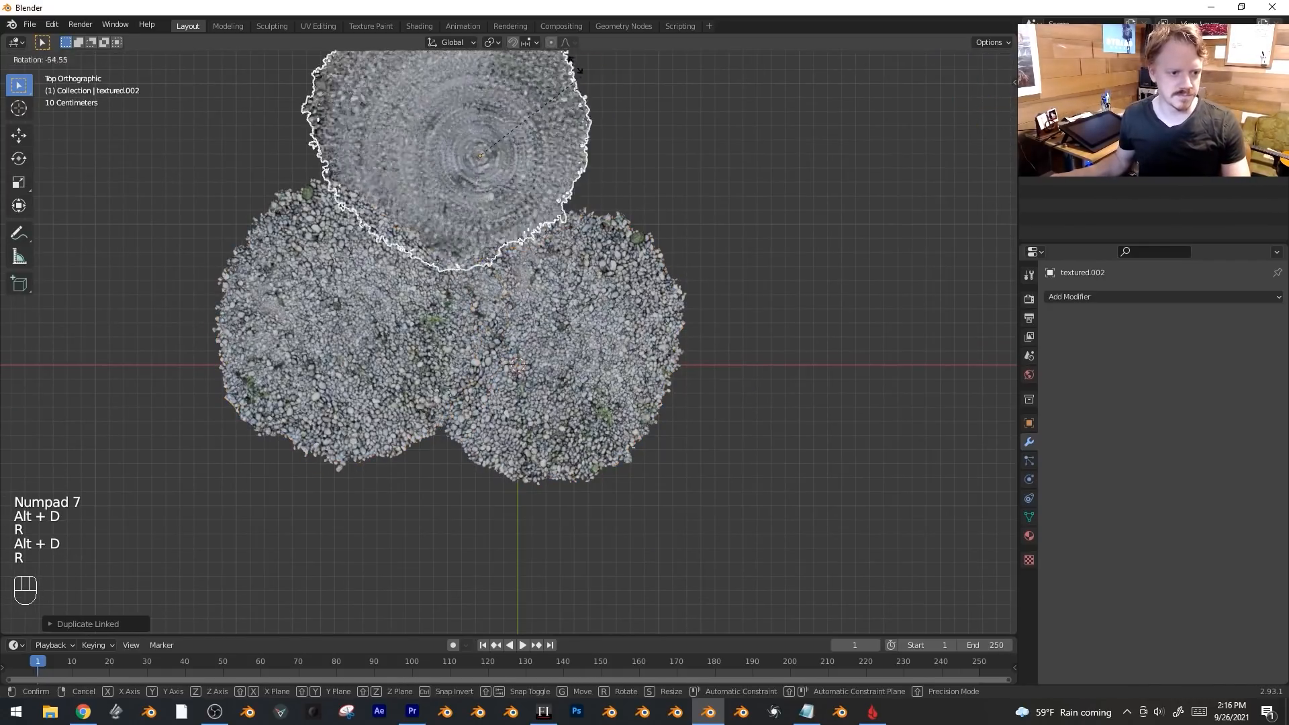
left_click(524, 131)
key("g")
right_click(526, 132)
key("g")
left_click(526, 132)
key("alt+d")
left_click(791, 441)
key("r")
left_click(846, 530)
key("alt+d")
left_click(798, 298)
key("r")
left_click(752, 208)
key("alt+d")
left_click(933, 329)
key("r")
left_click(691, 295)
key("g")
left_click(642, 295)
key("alt+a")
middle_click_drag(642, 296, 661, 324)
scroll(697, 332, "up", 5)
scroll(658, 324, "down", 5)
left_click(764, 374)
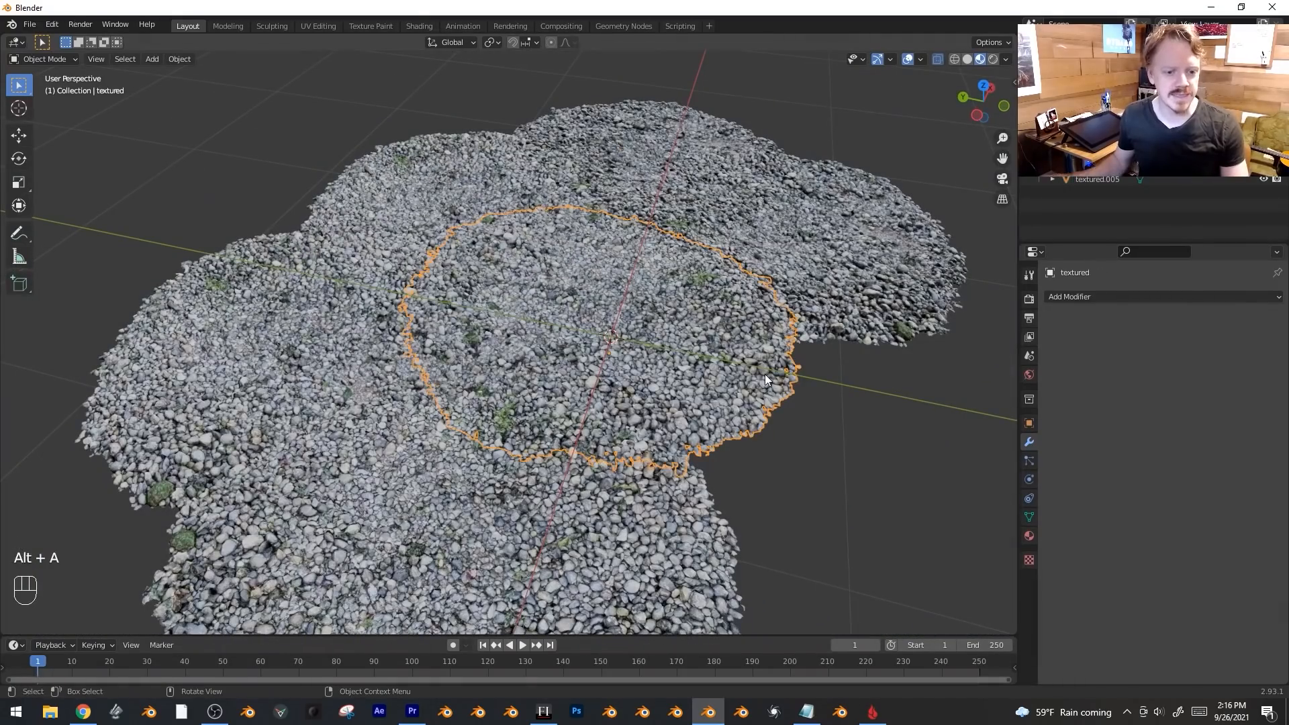
left_click(470, 196, "shift")
left_click(340, 373, "shift")
left_click(559, 525, "shift")
key("x")
left_click(678, 392)
scroll(691, 382, "up", 2)
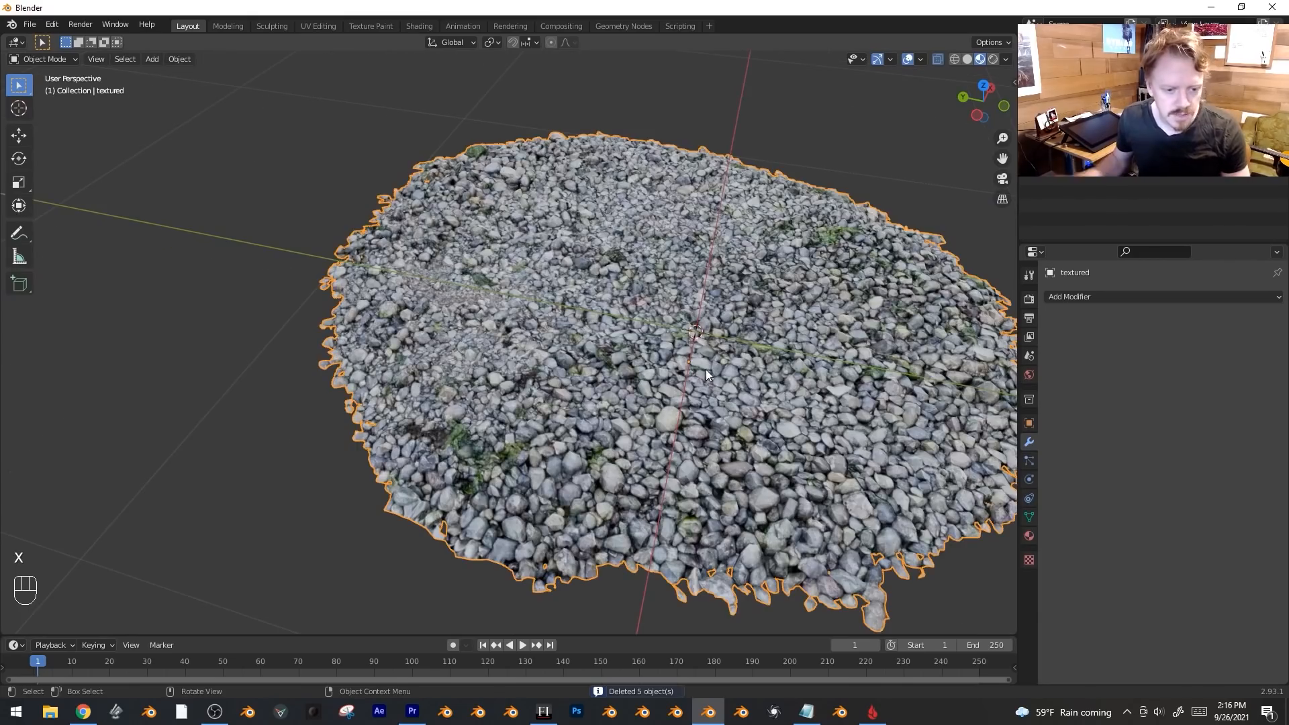
key("KP_7")
Enlarge the pebble scan, cancelling an accidental rotation.
scroll(674, 367, "down", 2)
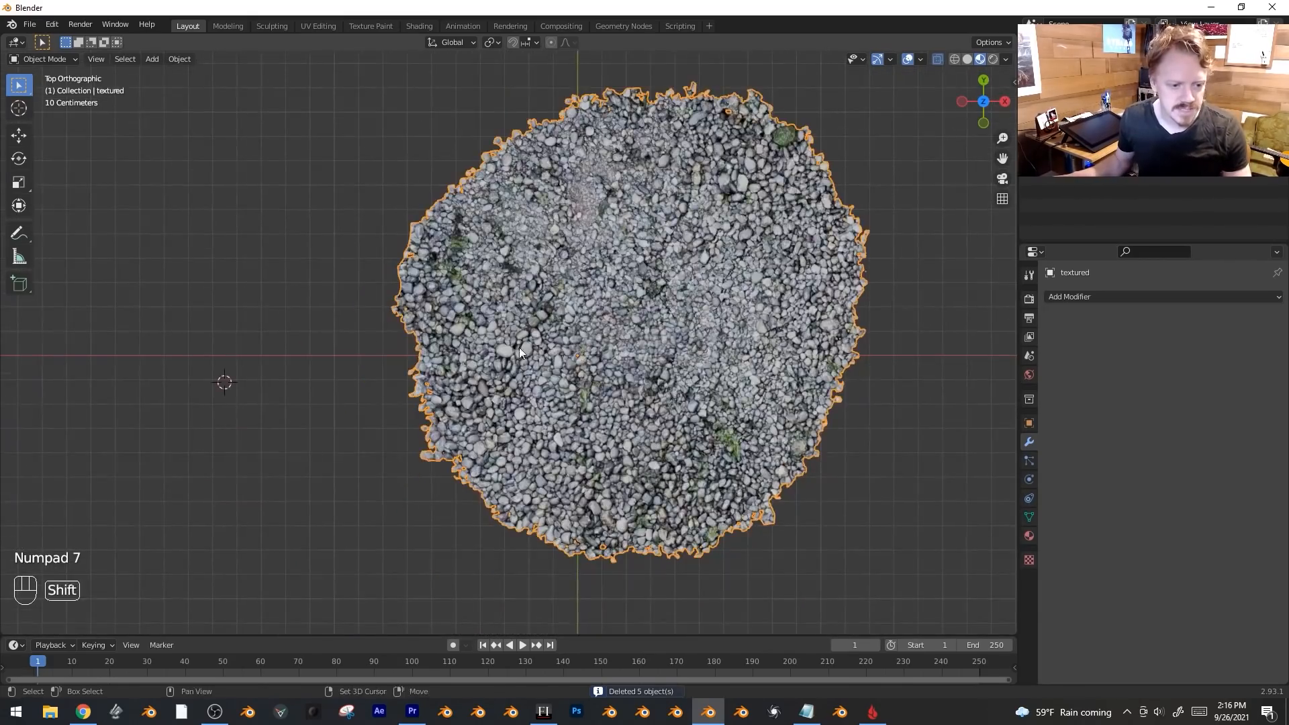
key("r")
right_click(686, 351)
key("s")
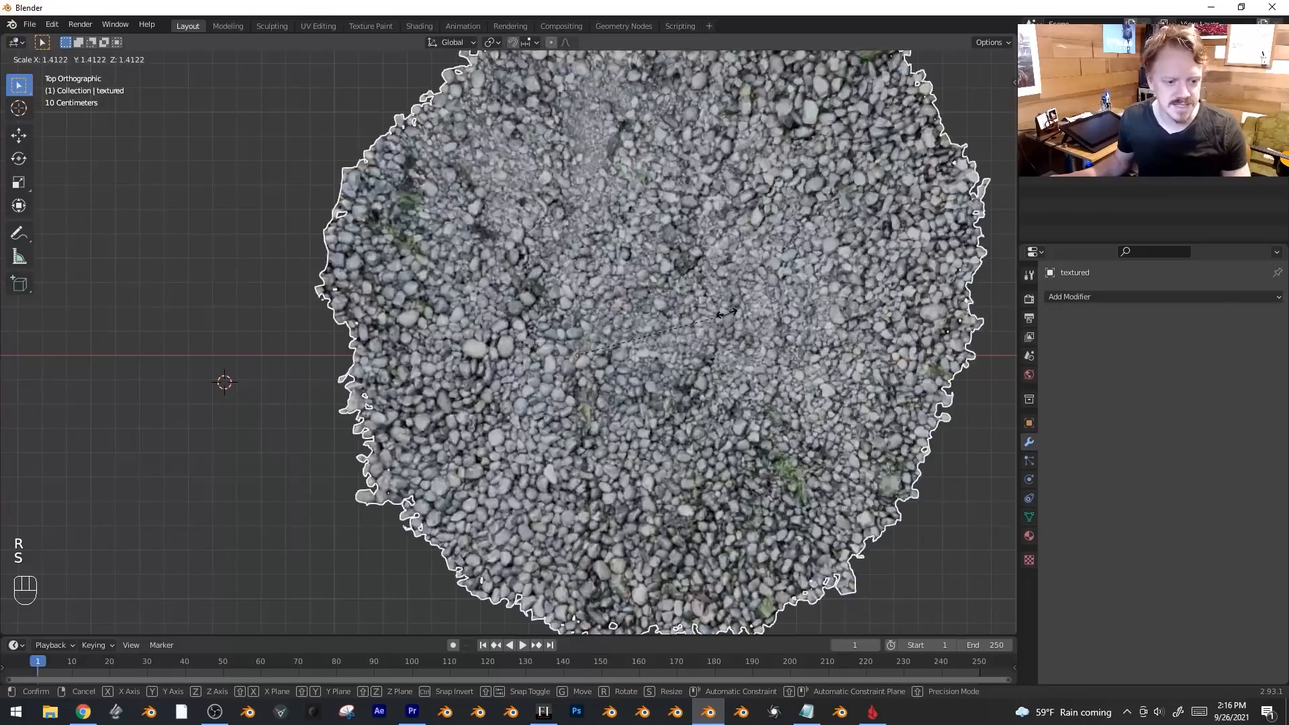
left_click(726, 313)
From the front view, flatten the scan's mesh with proportional-editing moves.
key("KP_1")
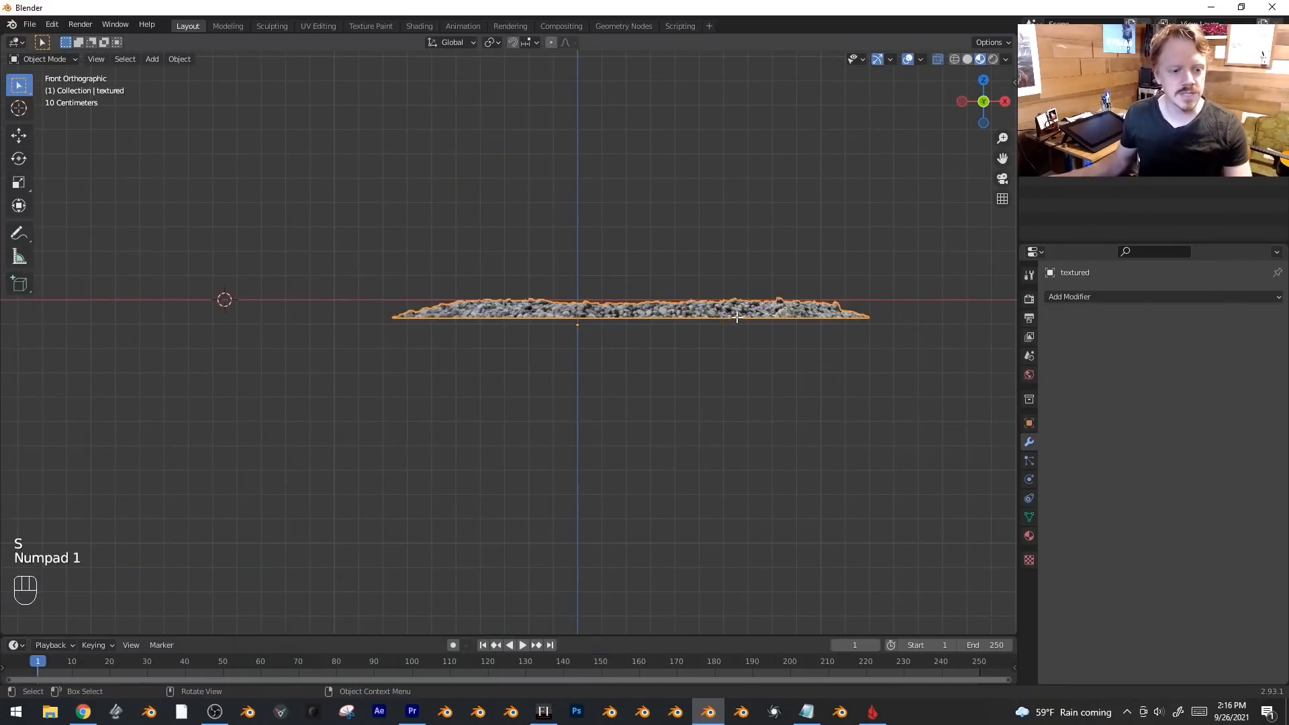
key("Tab")
key("a")
scroll(737, 317, "up", 7)
key("g")
right_click(889, 271)
scroll(884, 287, "down", 3)
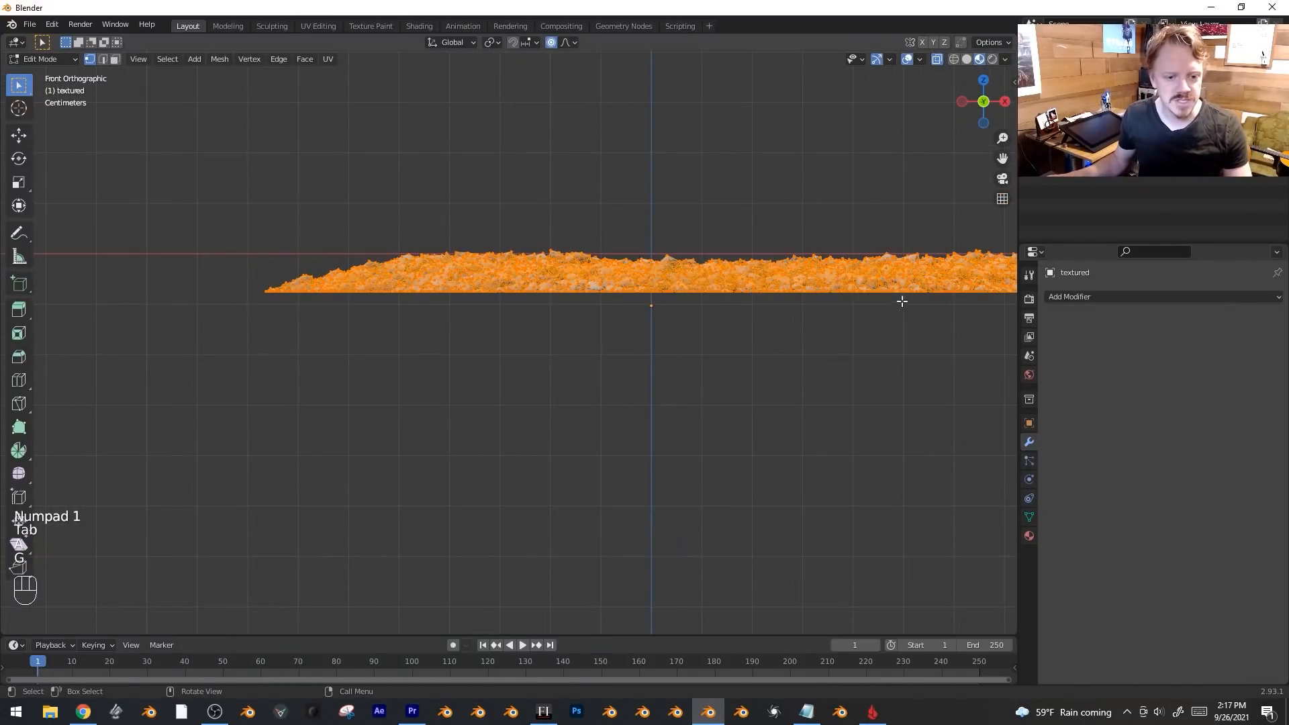
key("g")
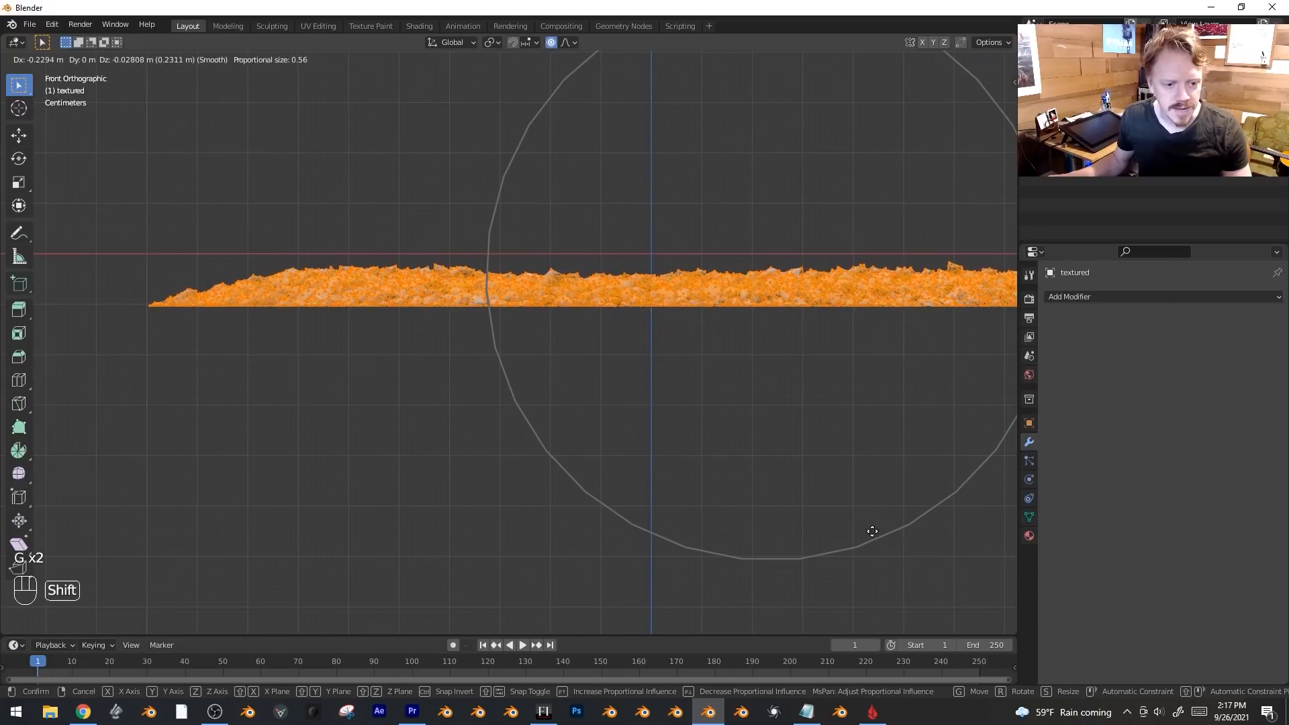
left_click(872, 527)
scroll(757, 383, "up", 6)
key("g")
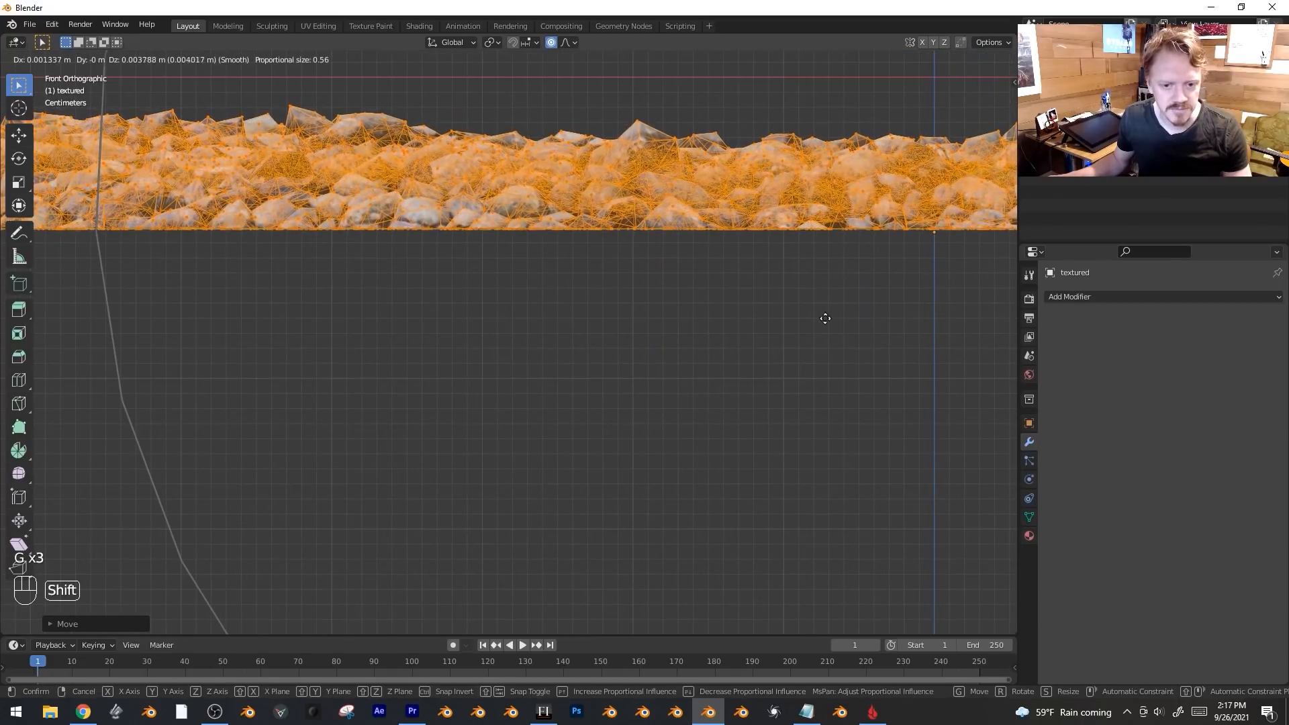
left_click(828, 358)
Nudge the mesh vertices once more and scale the whole pebble scan to 2.41.
key("Tab")
scroll(830, 332, "down", 4)
key("Tab")
scroll(743, 435, "down", 4)
key("g")
left_click(739, 389)
key("Tab")
key("s")
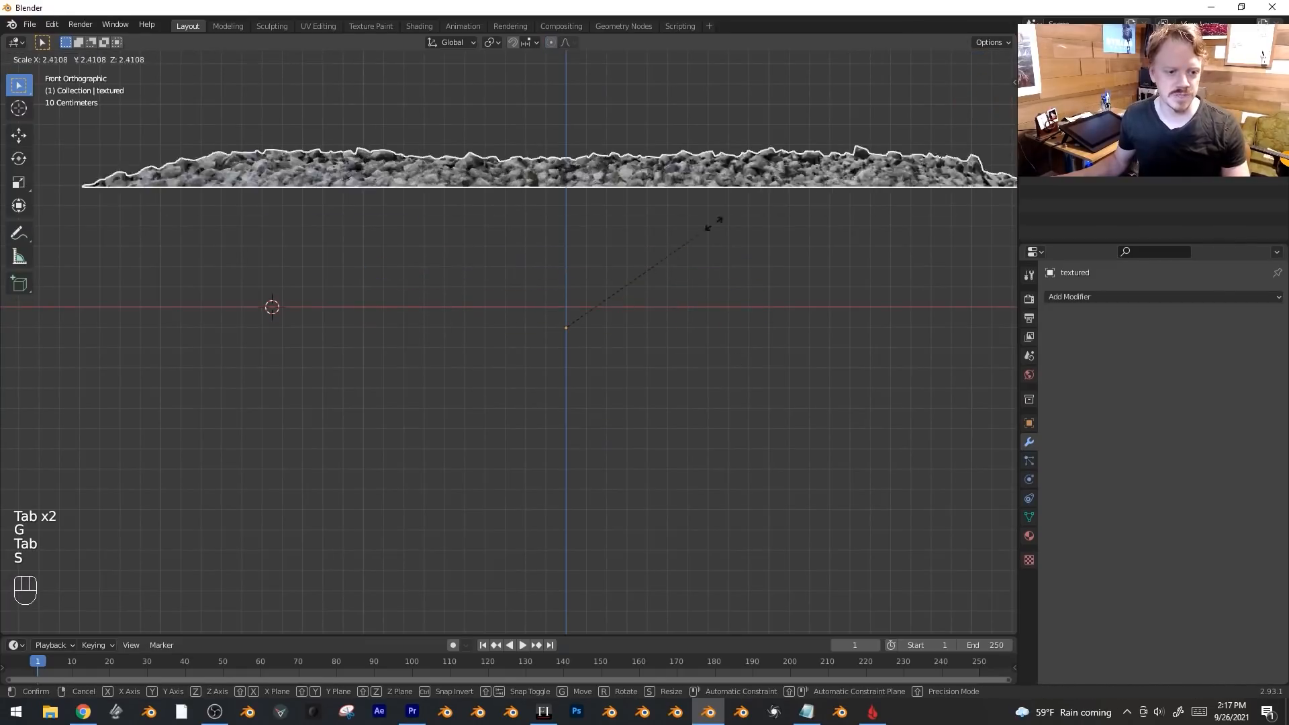
left_click(655, 268)
Lower the whole mesh toward ground level with proportional falloff, then view from the top.
key("Tab")
scroll(645, 245, "up", 4)
key("g")
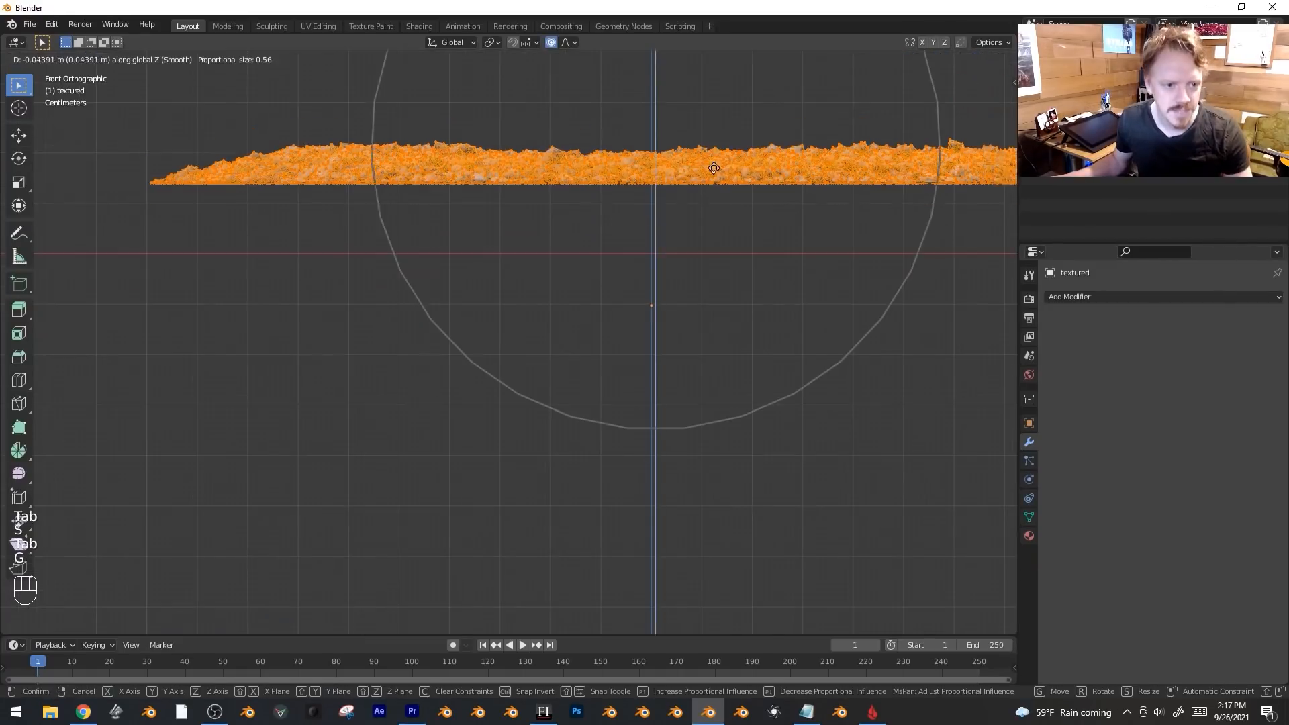
key("shift")
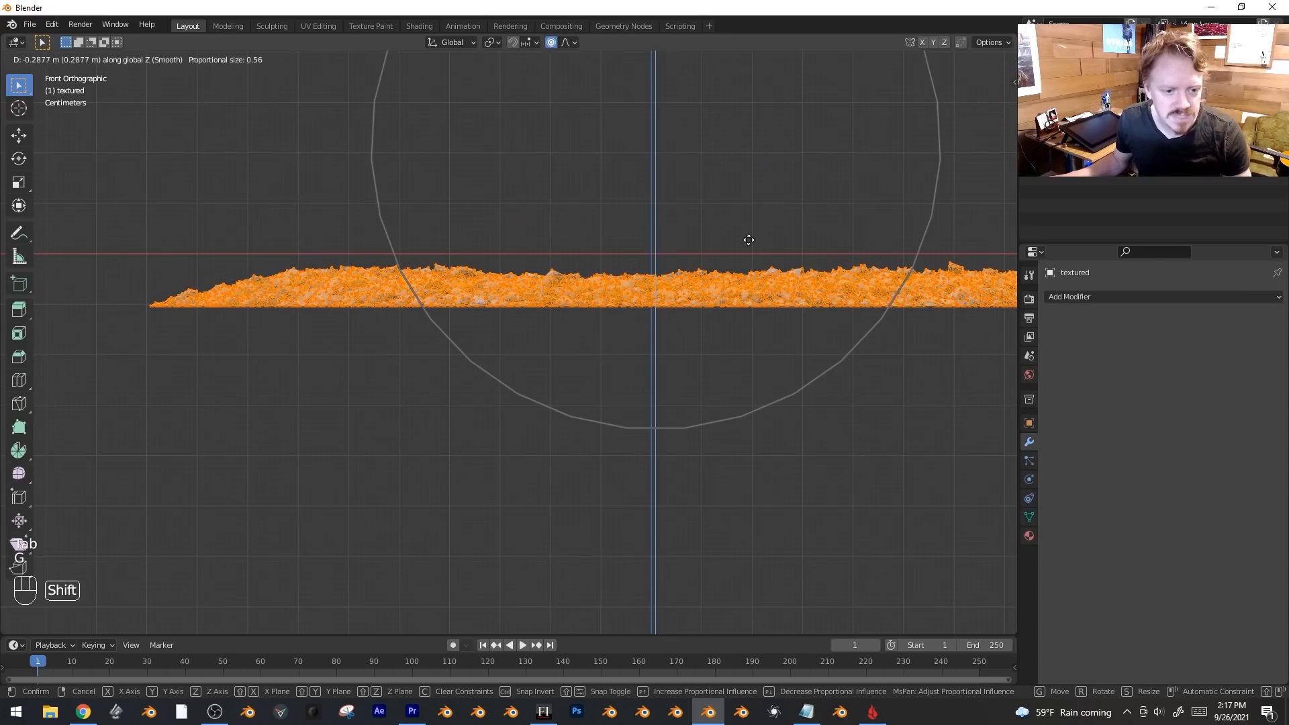
left_click(748, 240)
key("Tab")
key("KP_7")
scroll(703, 313, "down", 5)
Place three rotated linked copies of the pebble scan around the original.
key("alt+d")
left_click(923, 327)
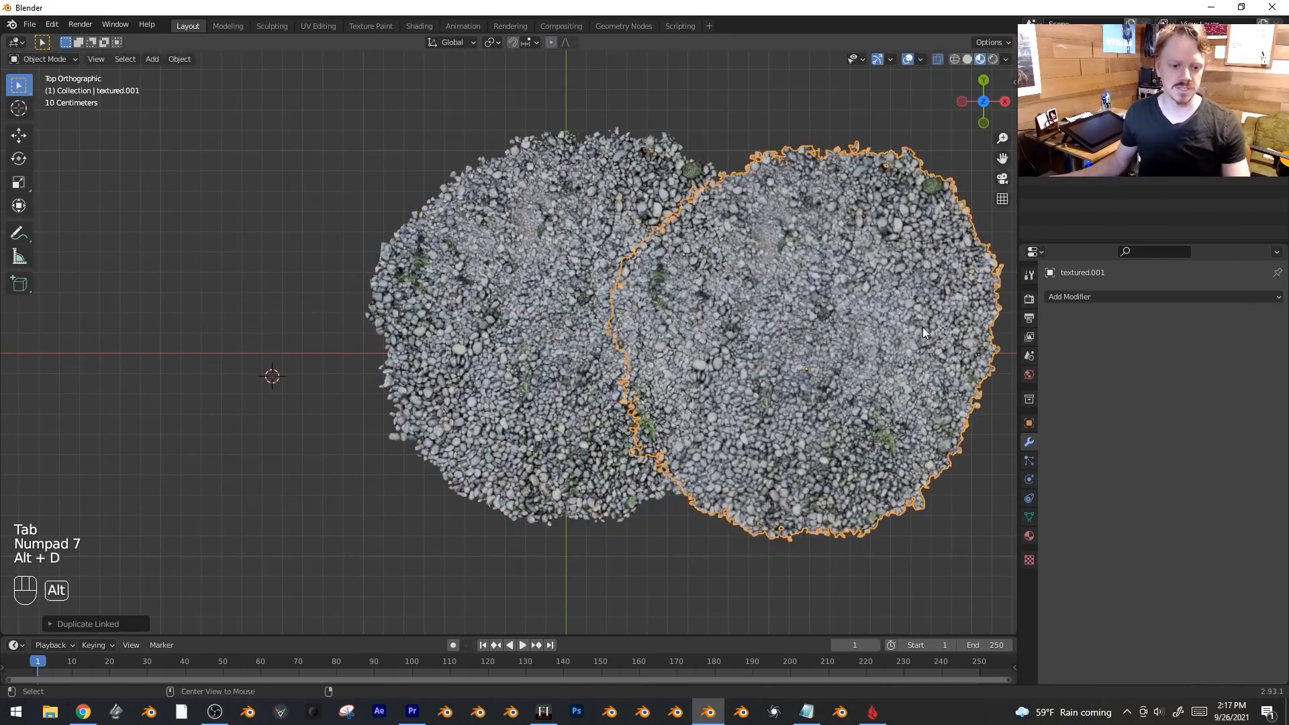
key("alt+d")
left_click(437, 403)
key("r")
left_click(470, 537)
key("alt+d")
left_click(554, 323)
key("r")
left_click(320, 98)
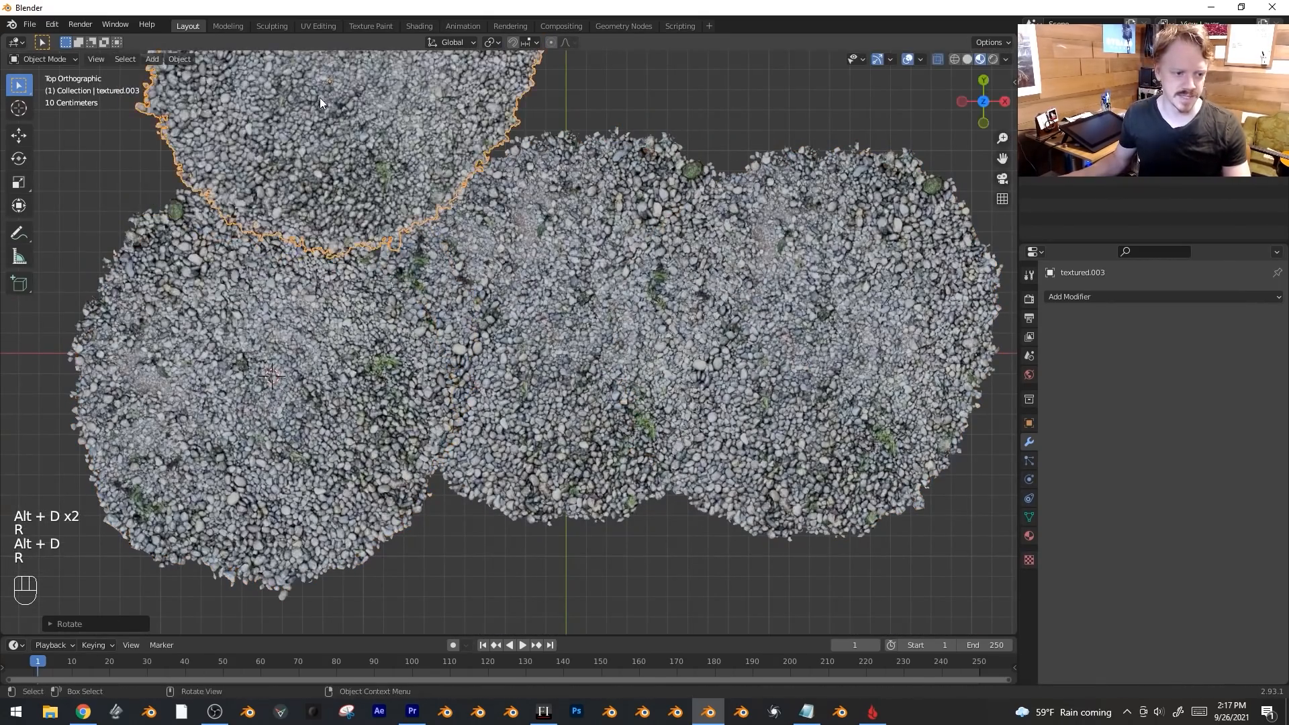
key("g")
left_click(602, 85)
Add a larger linked copy in the centre, enlarge it further, and deselect everything.
key("alt+d")
left_click(530, 337)
key("s")
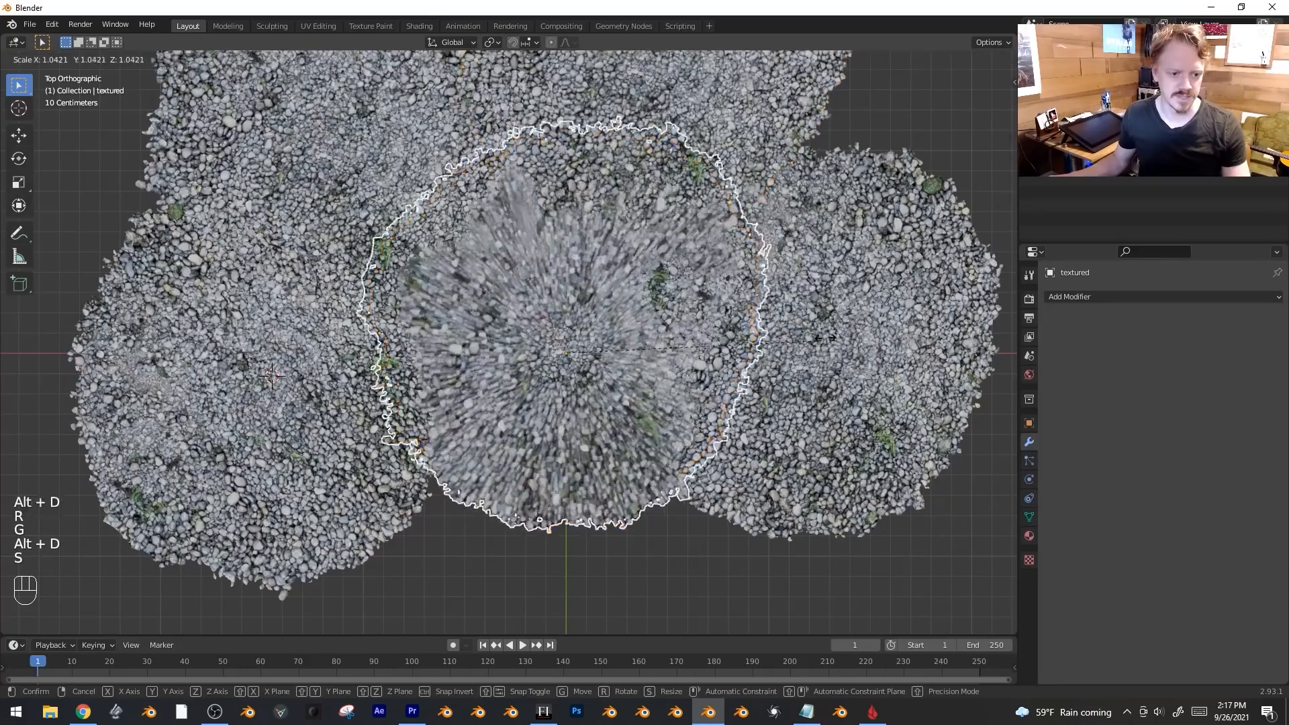
key("s")
left_click(745, 339)
middle_click_drag(746, 340, 711, 191)
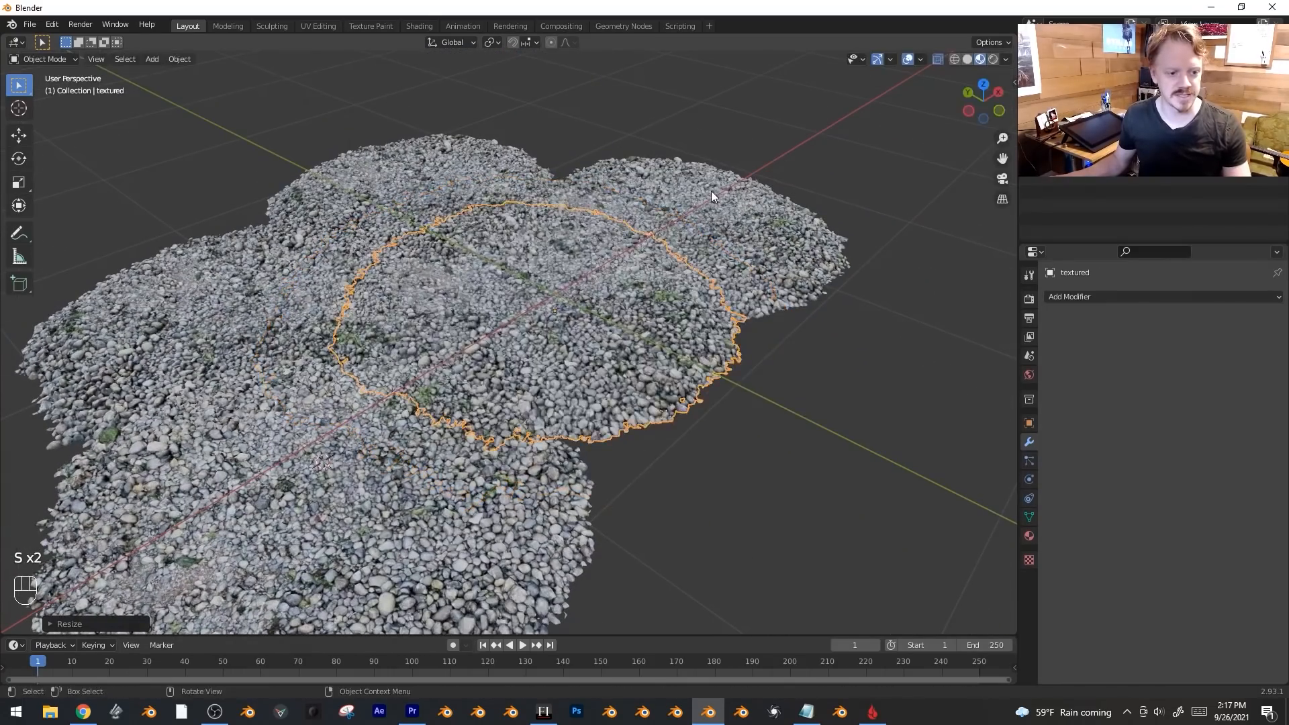
key("s")
left_click(761, 109)
key("alt+a")
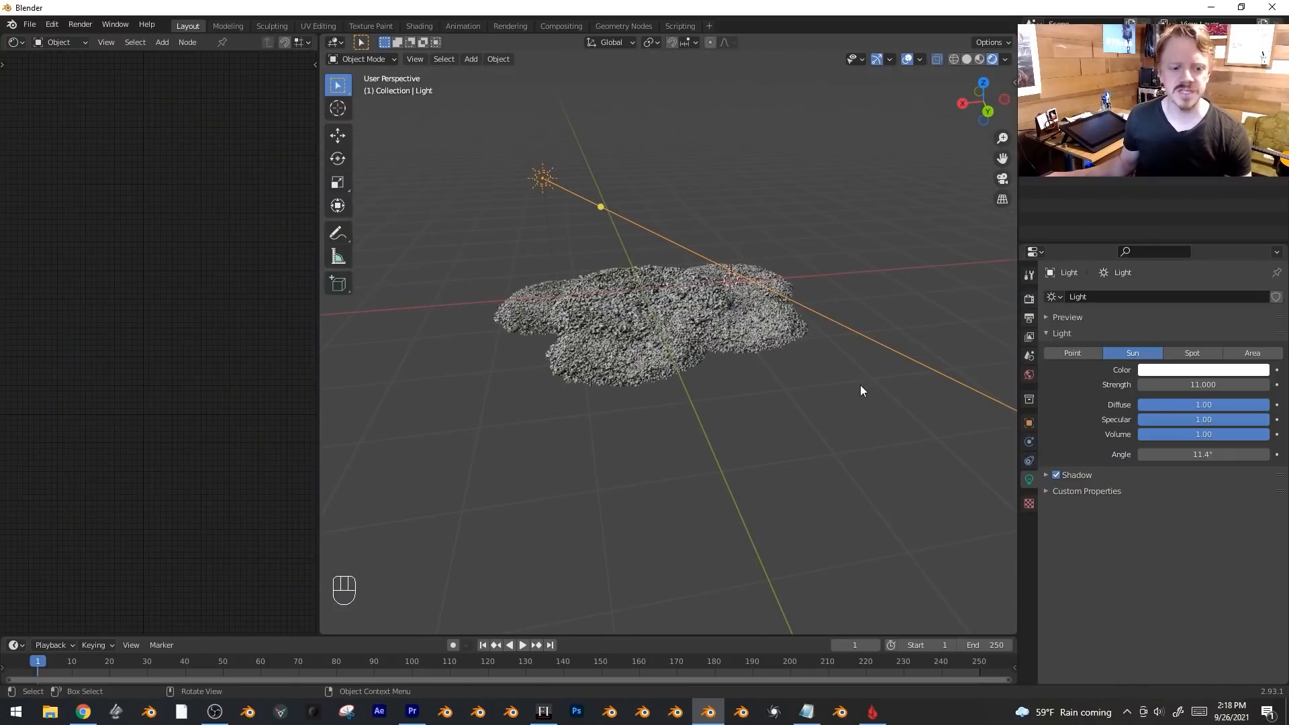
Re-aim the sun light and set its strength to 6.
scroll(867, 377, "up", 6)
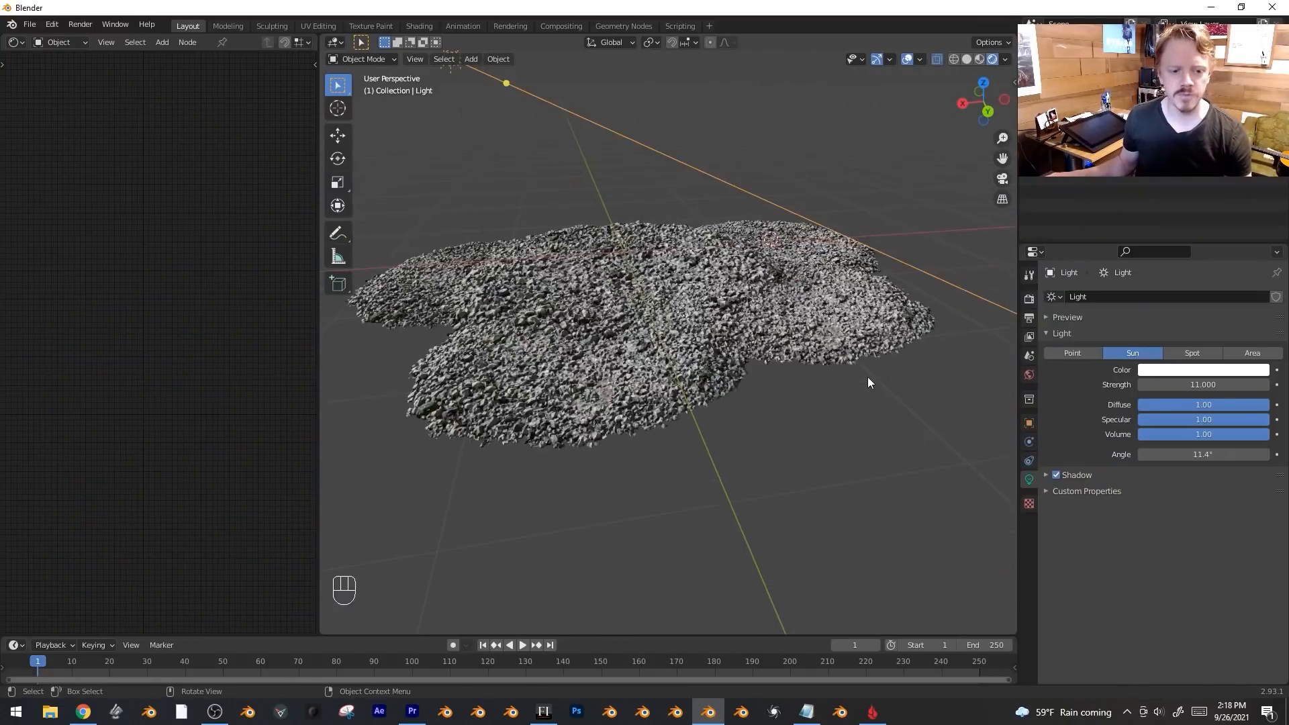
scroll(868, 377, "down", 7)
scroll(873, 365, "up", 7)
key("r")
key("r")
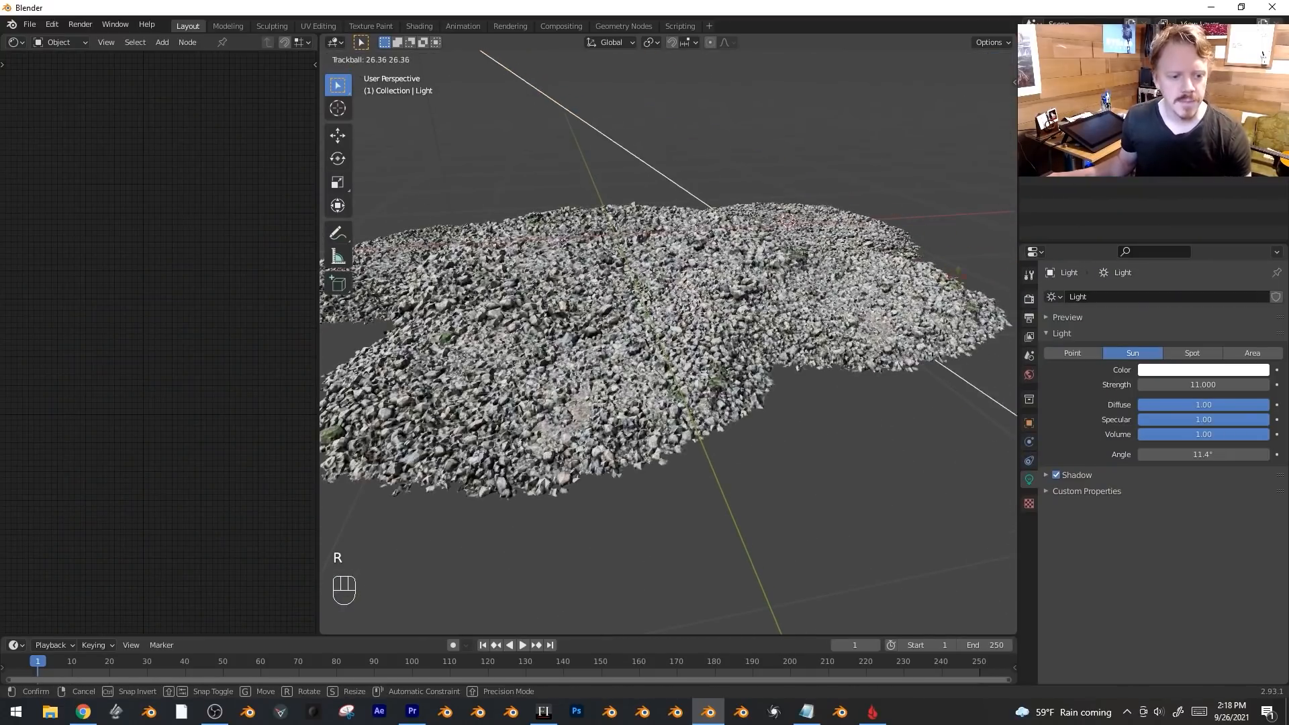
left_click(941, 250)
scroll(940, 255, "up", 4)
left_click(1203, 385)
type("6")
key("Return")
Select pebble tile textured.004 and link its Image Texture Color to the Principled BSDF Normal.
scroll(806, 408, "down", 5)
middle_click_drag(806, 408, 734, 407)
scroll(735, 407, "up", 8)
left_click(765, 405)
key("alt+a")
scroll(773, 412, "down", 8)
scroll(780, 414, "up", 3)
middle_click_drag(86, 288, 110, 217)
scroll(104, 234, "up", 2)
scroll(87, 494, "up", 2)
middle_click_drag(90, 351, 131, 337)
key("g")
left_click(78, 295)
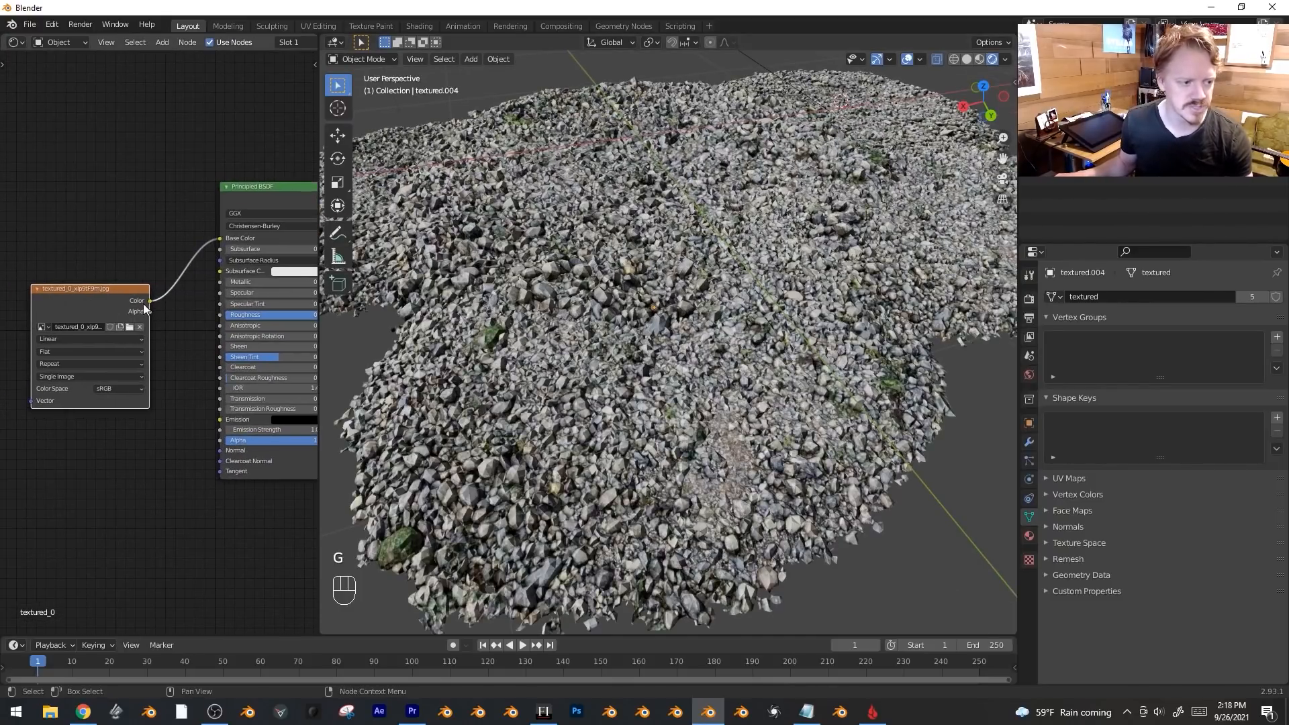
left_click_drag(150, 303, 220, 449)
key("shift+a")
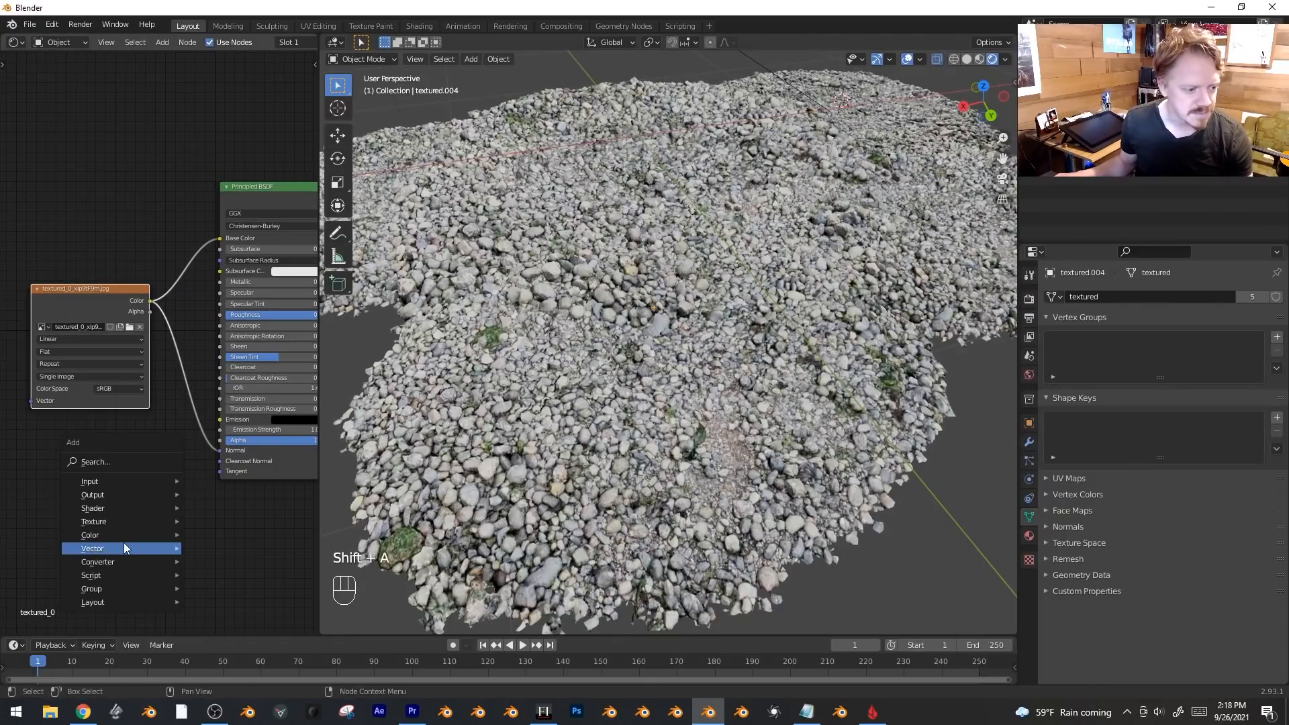
Insert a Bump node on the link and feed the texture colour into its Height.
mouse_move(130, 550)
left_click(212, 549)
left_click(187, 356)
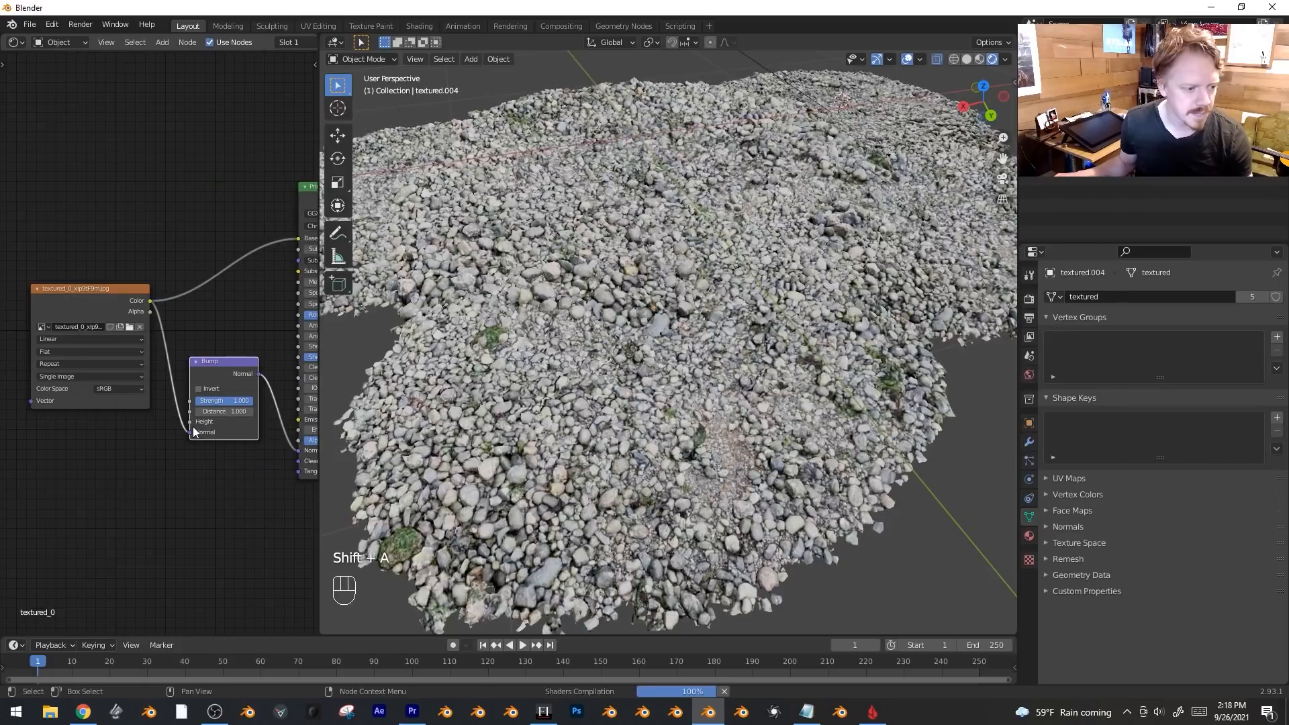
left_click_drag(189, 429, 153, 314)
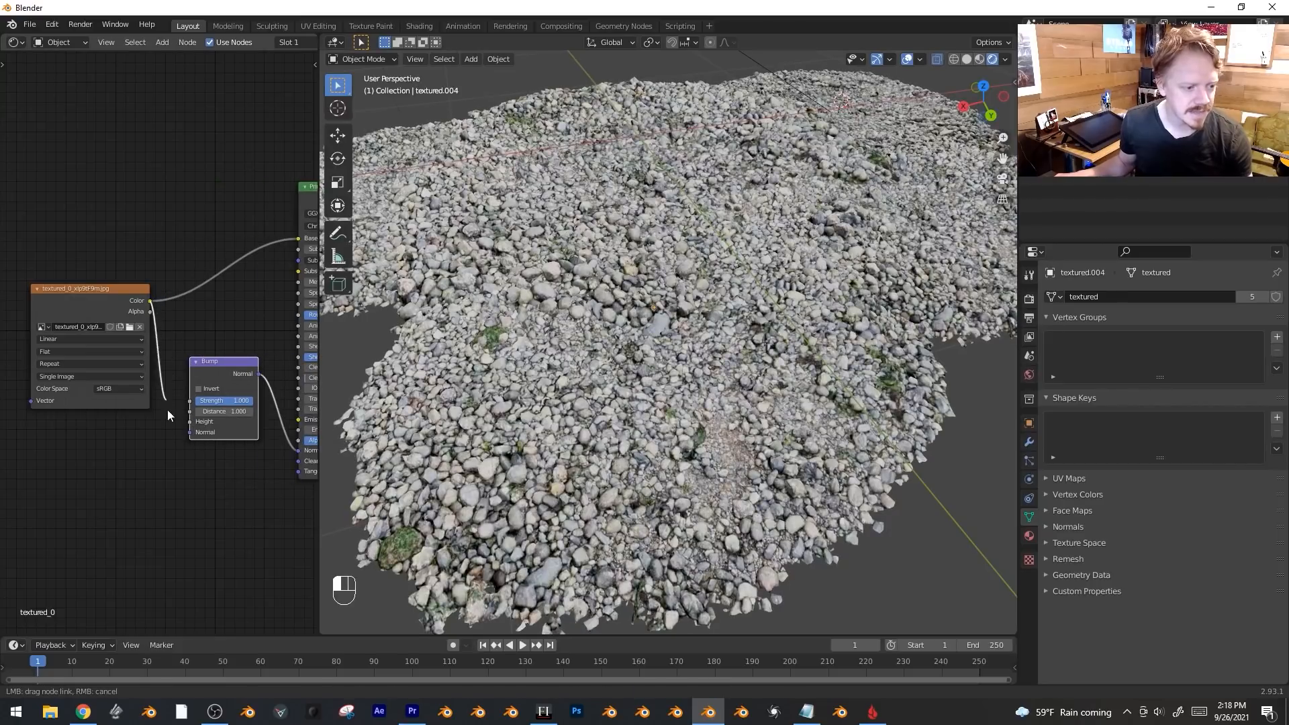
left_click_drag(188, 421, 189, 421)
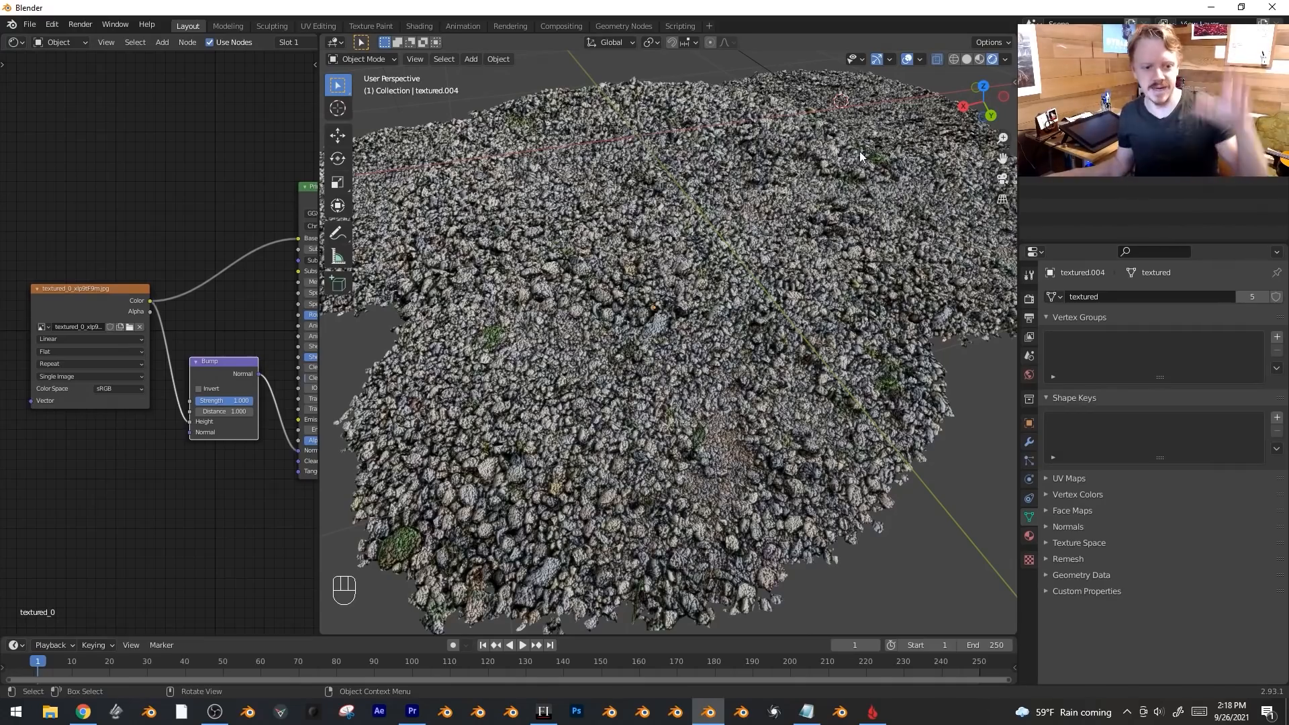
Set the Bump Distance to 0.1 and lower its Strength.
scroll(731, 247, "up", 6)
middle_click_drag(764, 345, 795, 338)
scroll(795, 338, "down", 2)
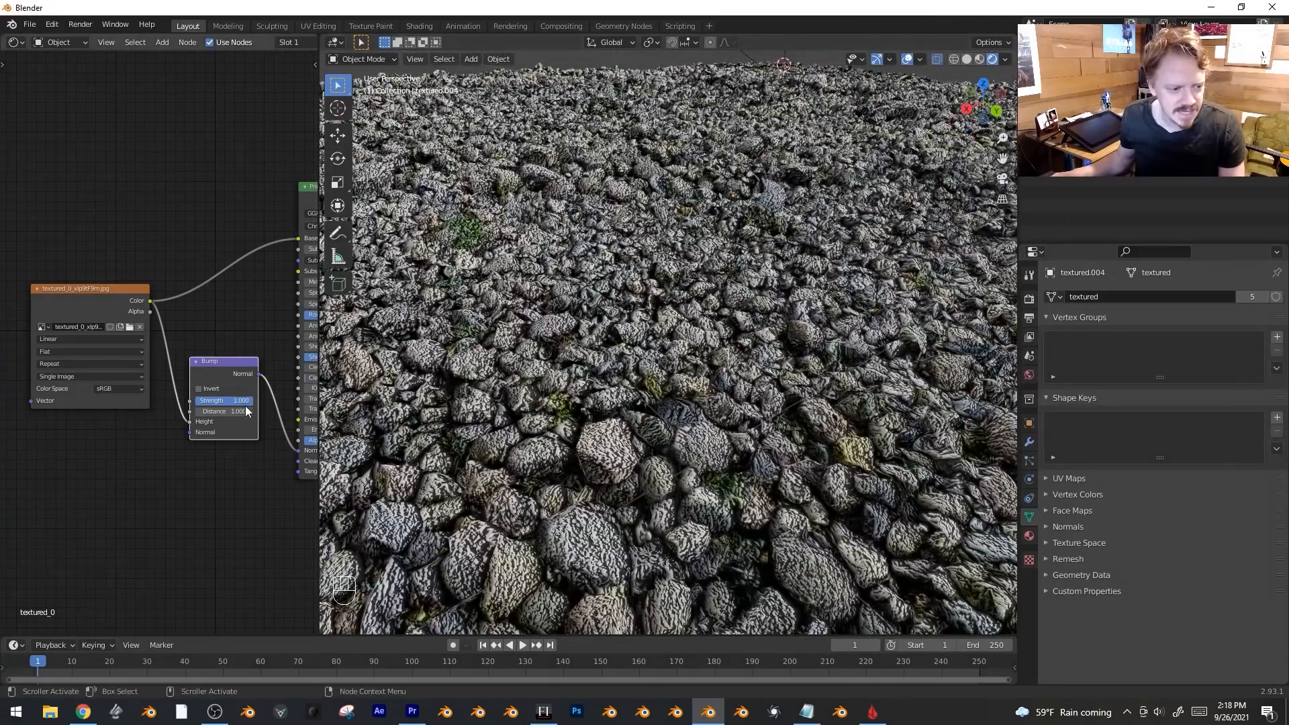
type("0.1")
key("Return")
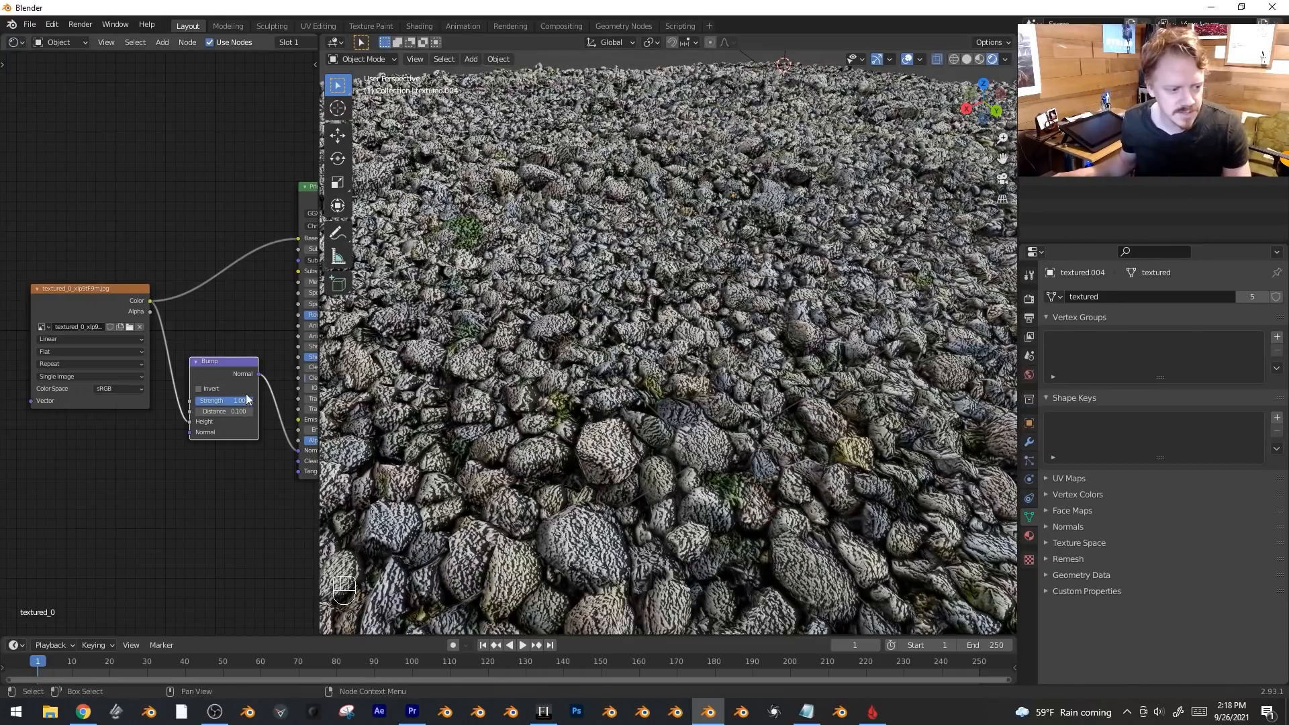
mouse_move(241, 400)
left_mouse_down()
mouse_move(205, 401)
mouse_move(241, 402)
left_mouse_up()
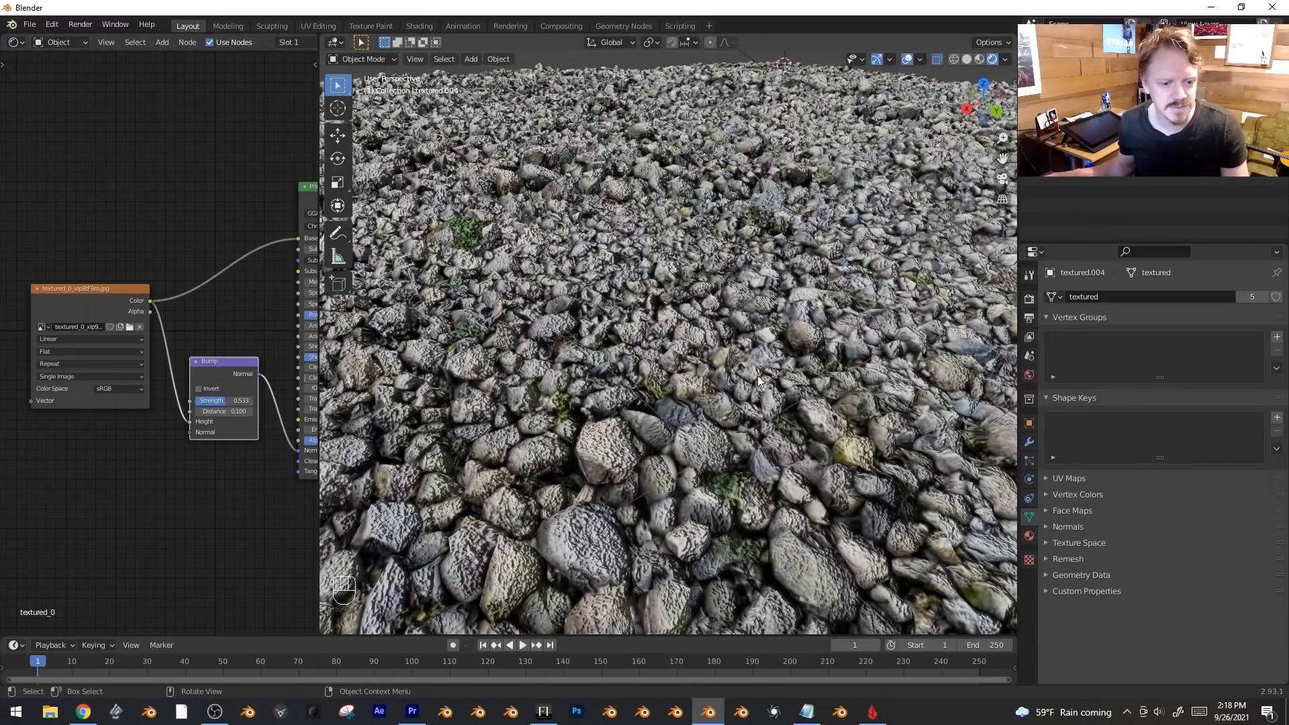
Shade the pebble tile smooth.
left_click(676, 347)
right_click(674, 348)
left_click(675, 344)
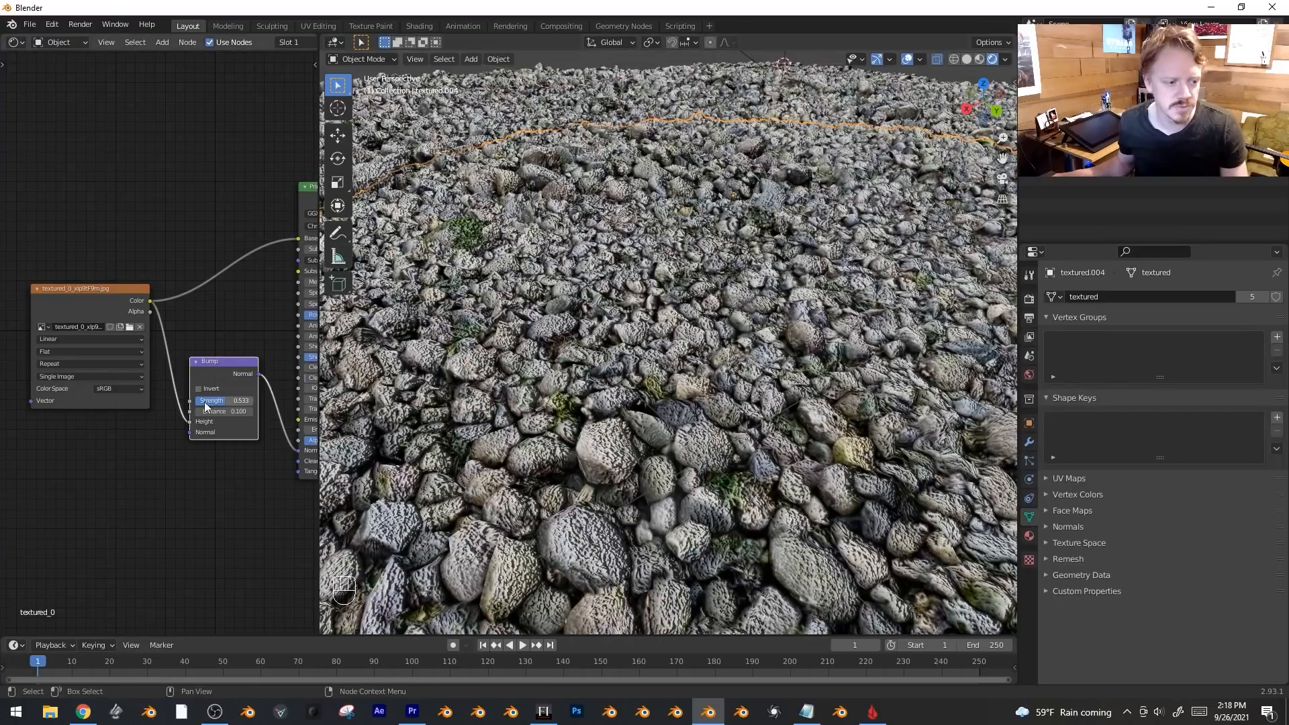
Fine-tune the Bump Strength to about 0.292, then deselect everything.
left_click_drag(232, 401, 216, 401)
scroll(742, 405, "down", 5)
scroll(741, 404, "up", 6)
left_click_drag(221, 400, 232, 401)
scroll(700, 357, "down", 8)
scroll(682, 377, "up", 3)
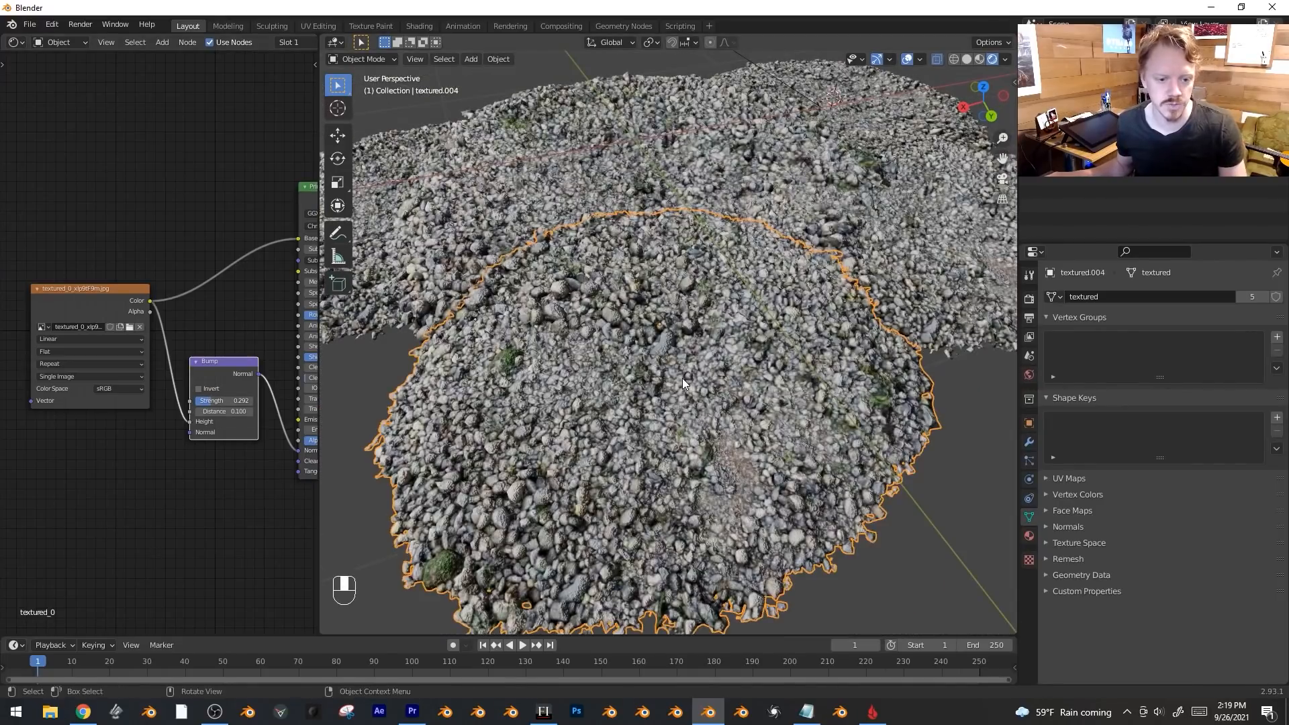
middle_click_drag(127, 486, 119, 420)
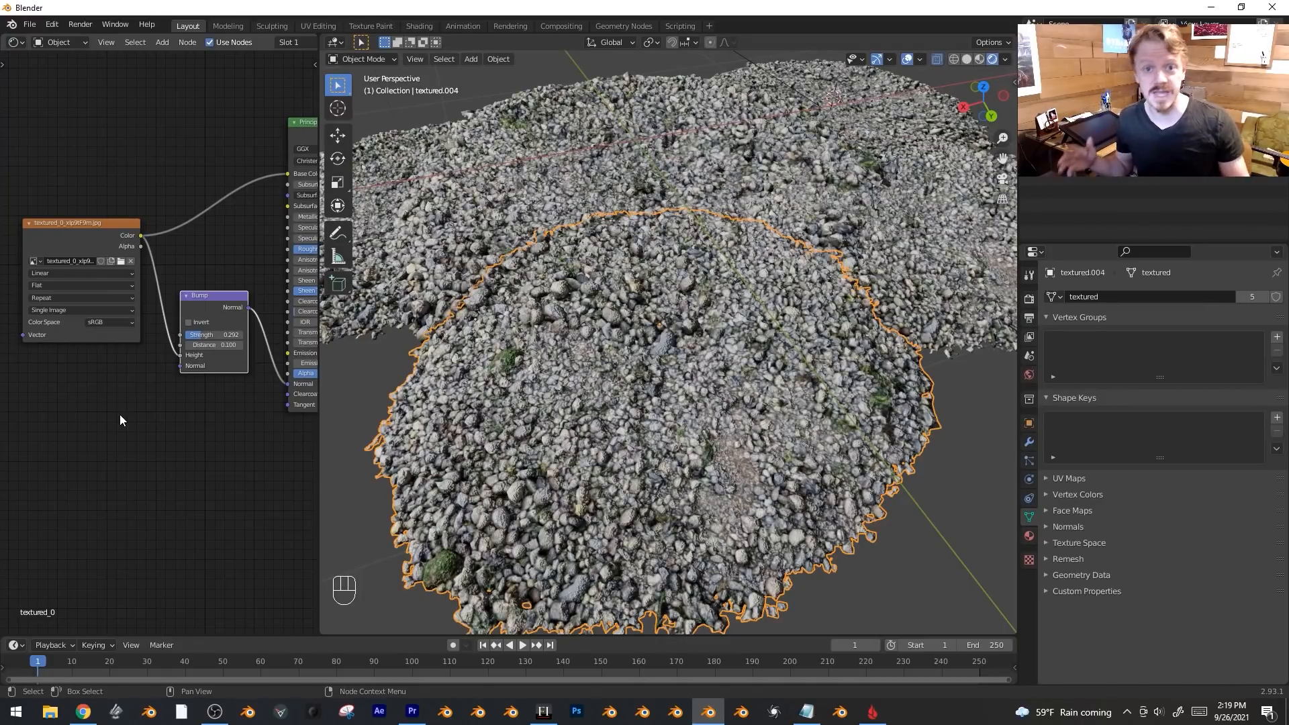
key("alt+a")
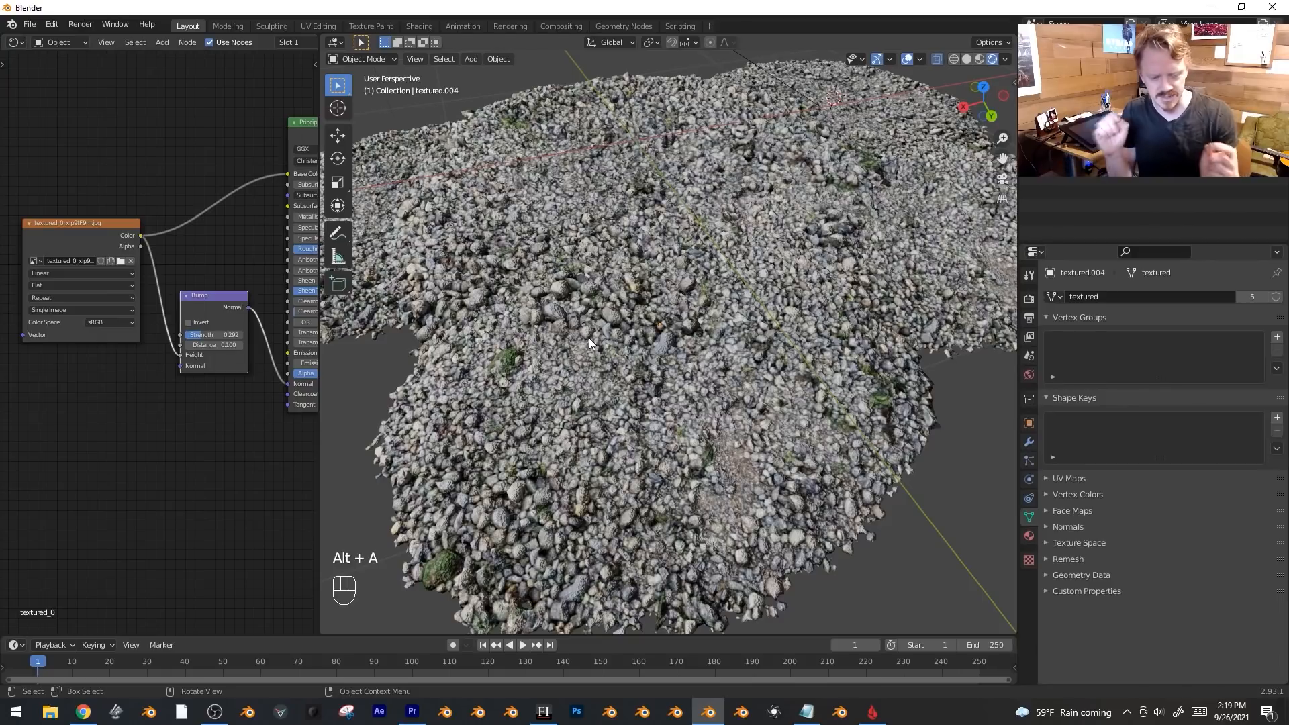
Add an Image Texture node with the Pebble Beach normal-map image, linked to the shader's Normal input.
key("Tab")
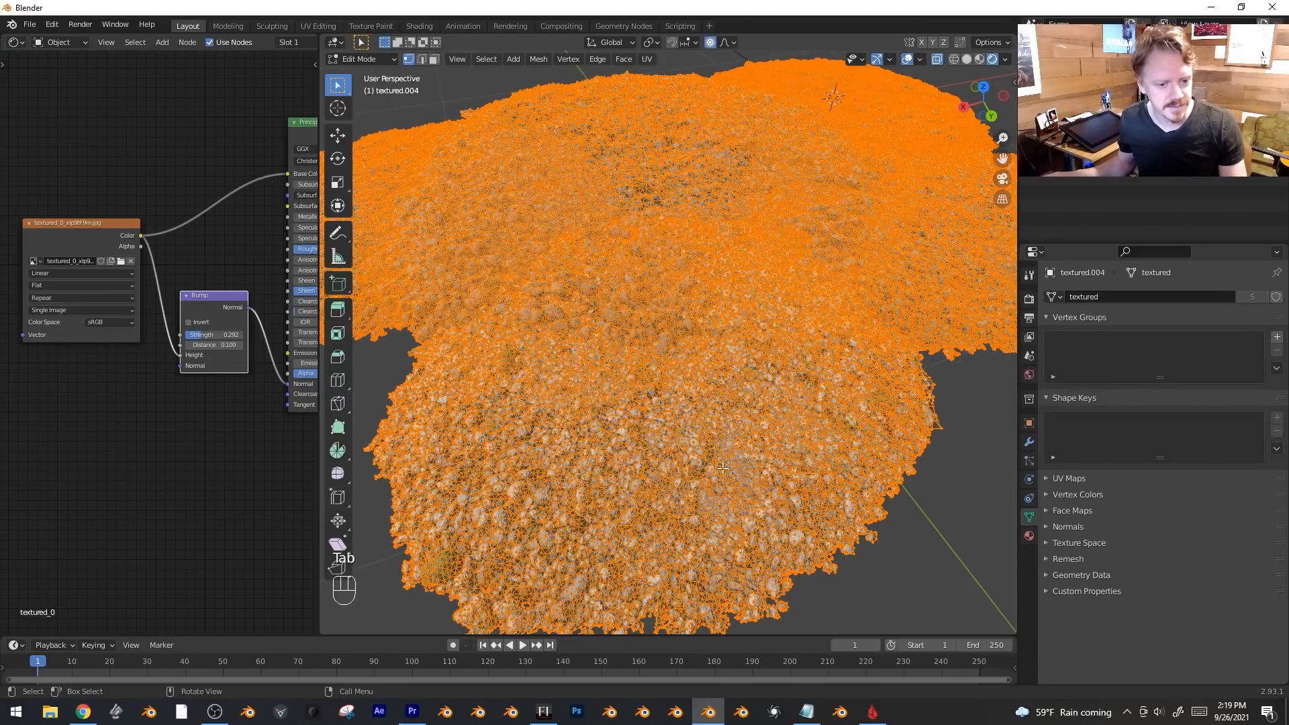
key("Tab")
scroll(103, 446, "down", 2)
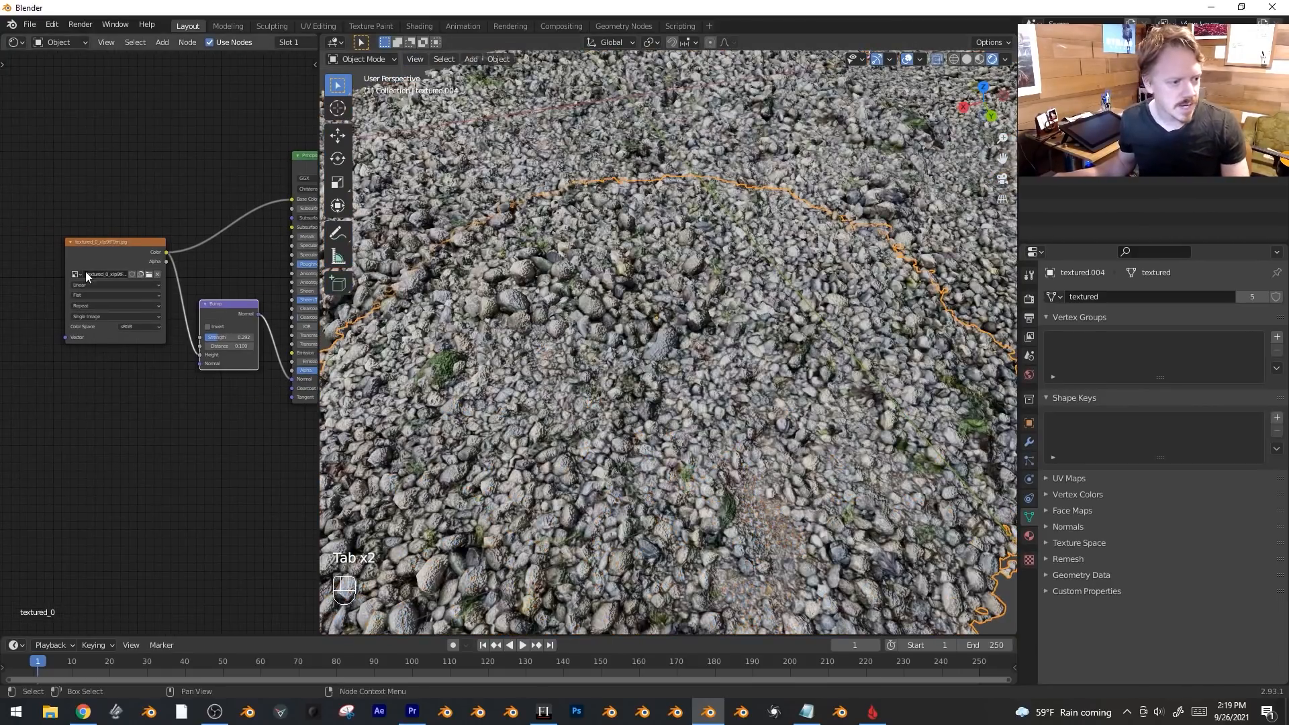
key("shift+a")
key("shift+a")
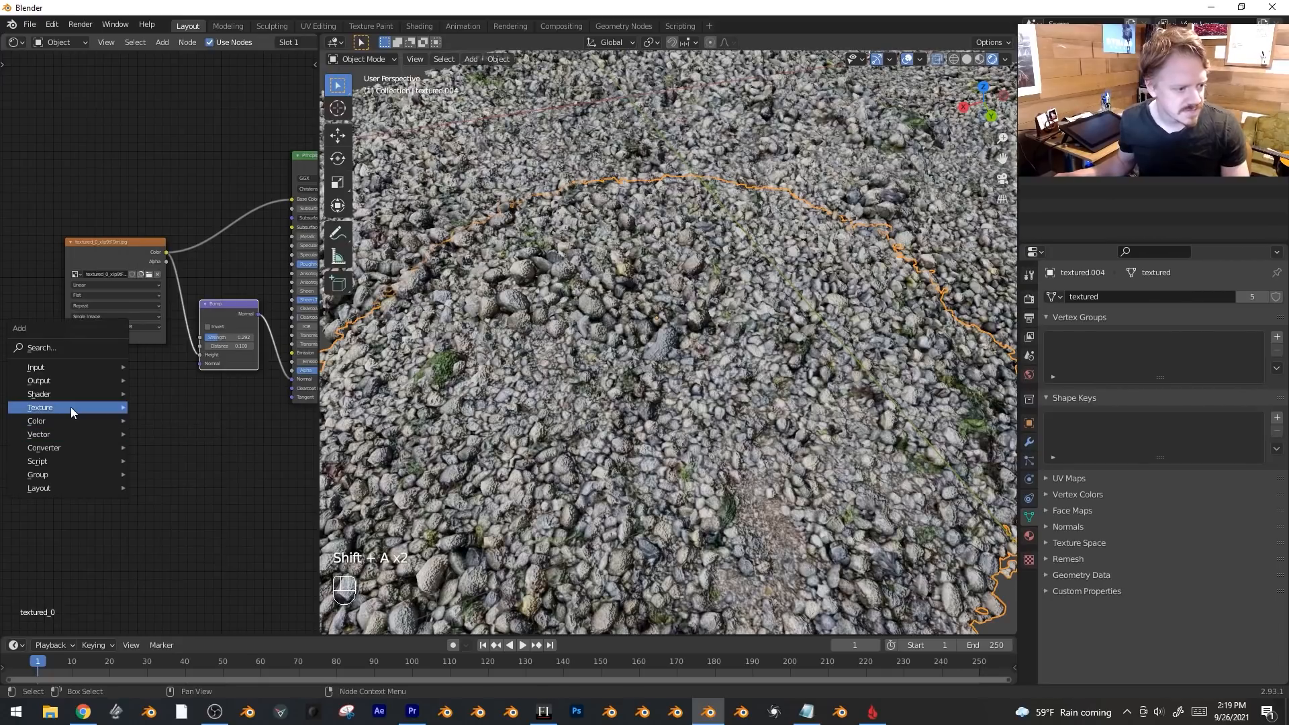
mouse_move(70, 407)
left_click(182, 514)
left_click(137, 417)
left_click(149, 427)
left_click(103, 443)
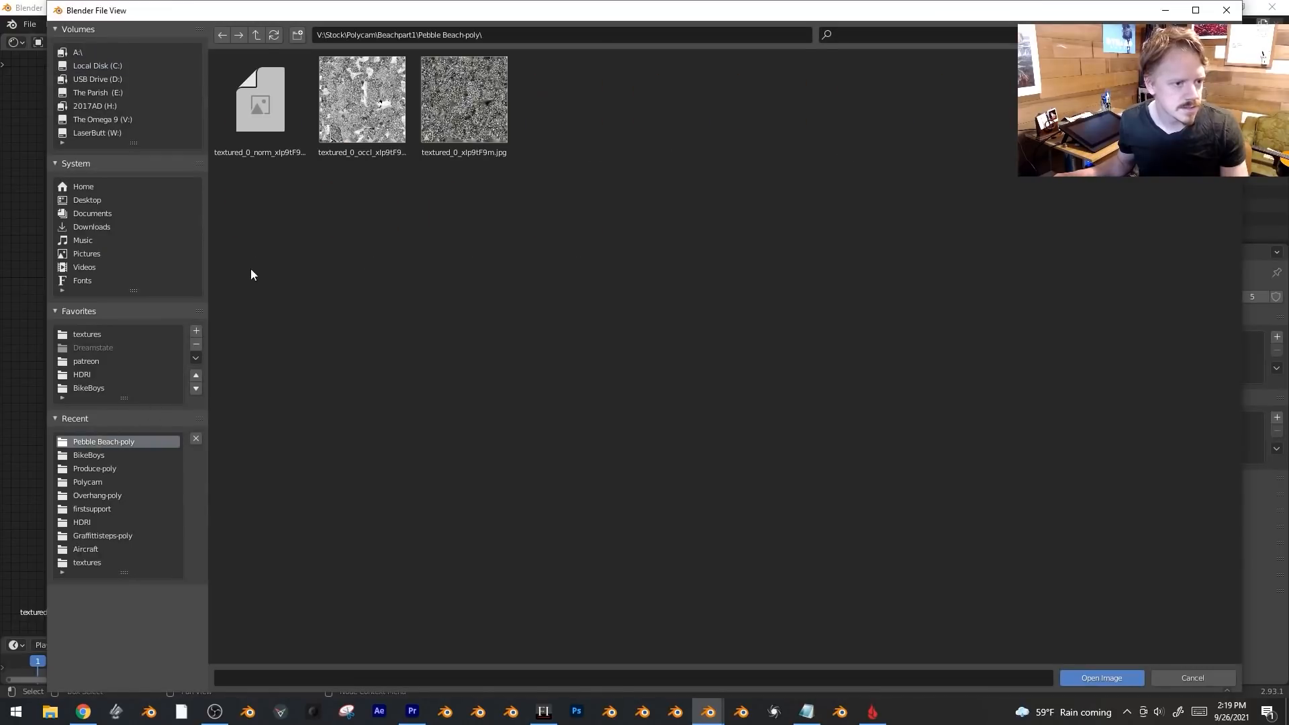
left_click(241, 104)
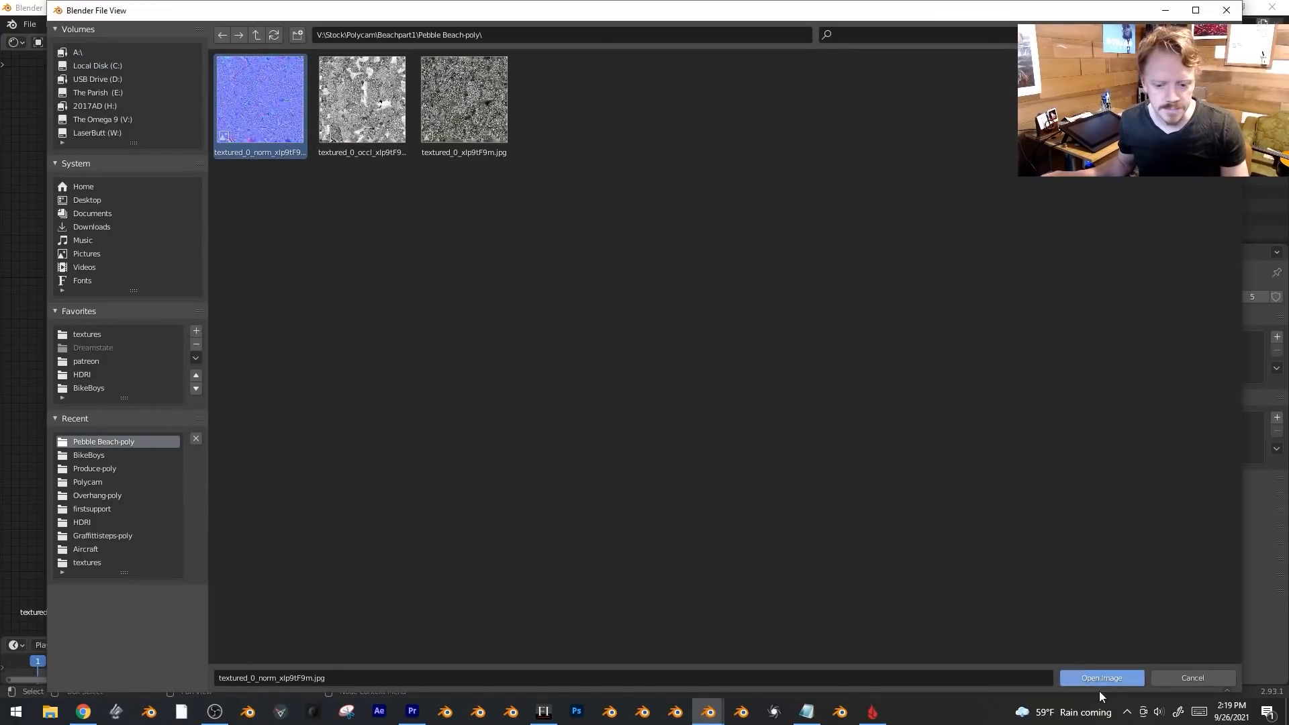
left_click(1114, 679)
left_click_drag(173, 405, 292, 380)
left_click_drag(227, 285, 227, 284)
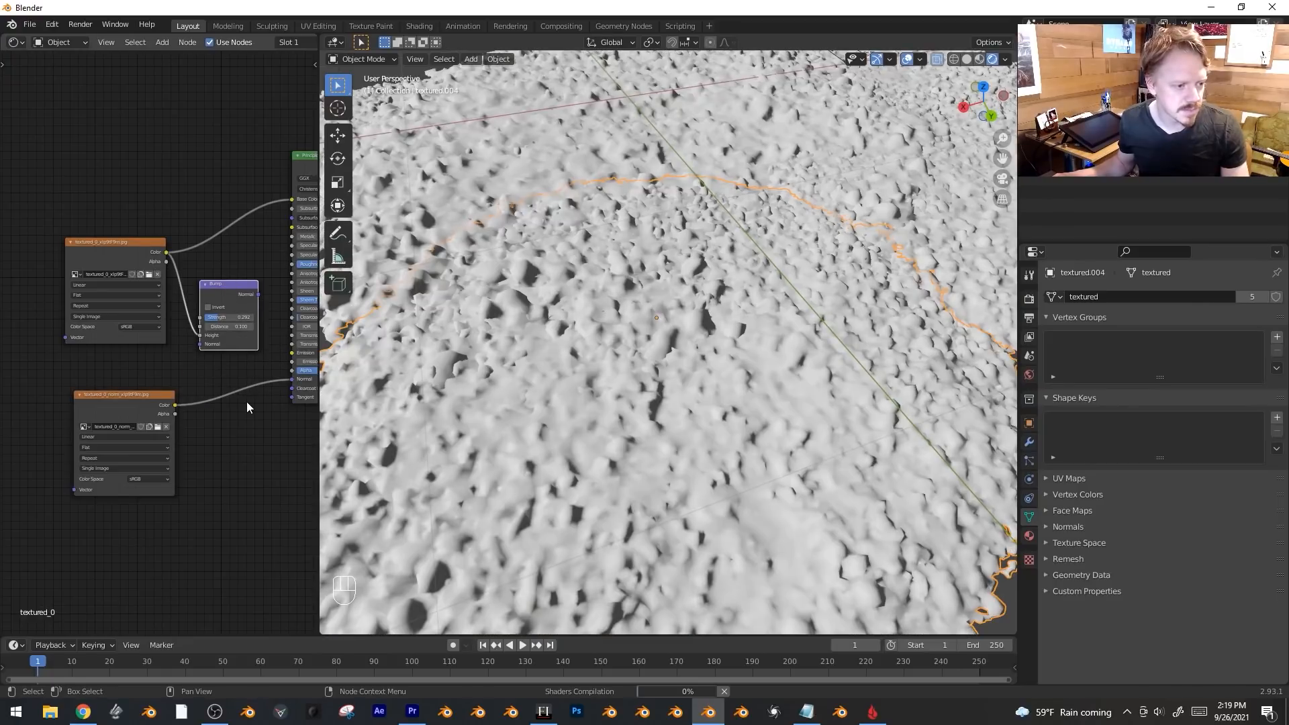
Insert a Normal Map node on that link, set the image to Non-Color, and use strength 1.1.
key("shift+a")
mouse_move(212, 437)
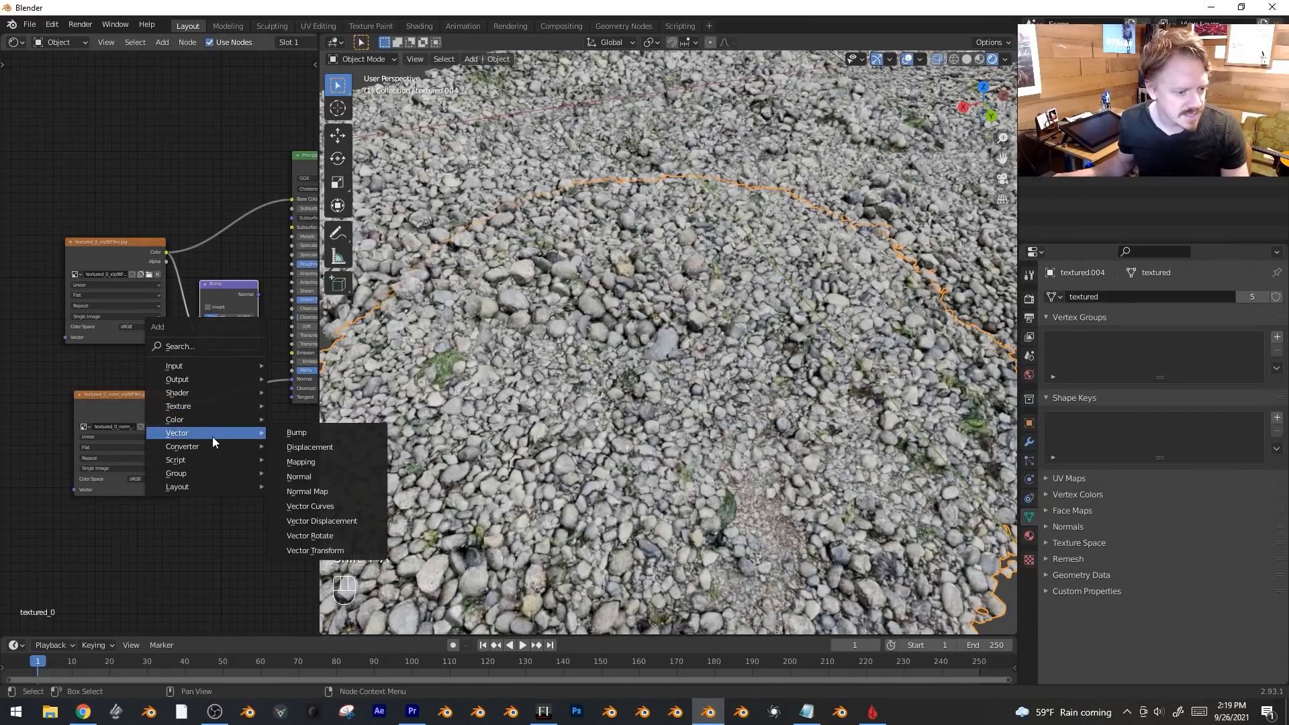
left_click(323, 489)
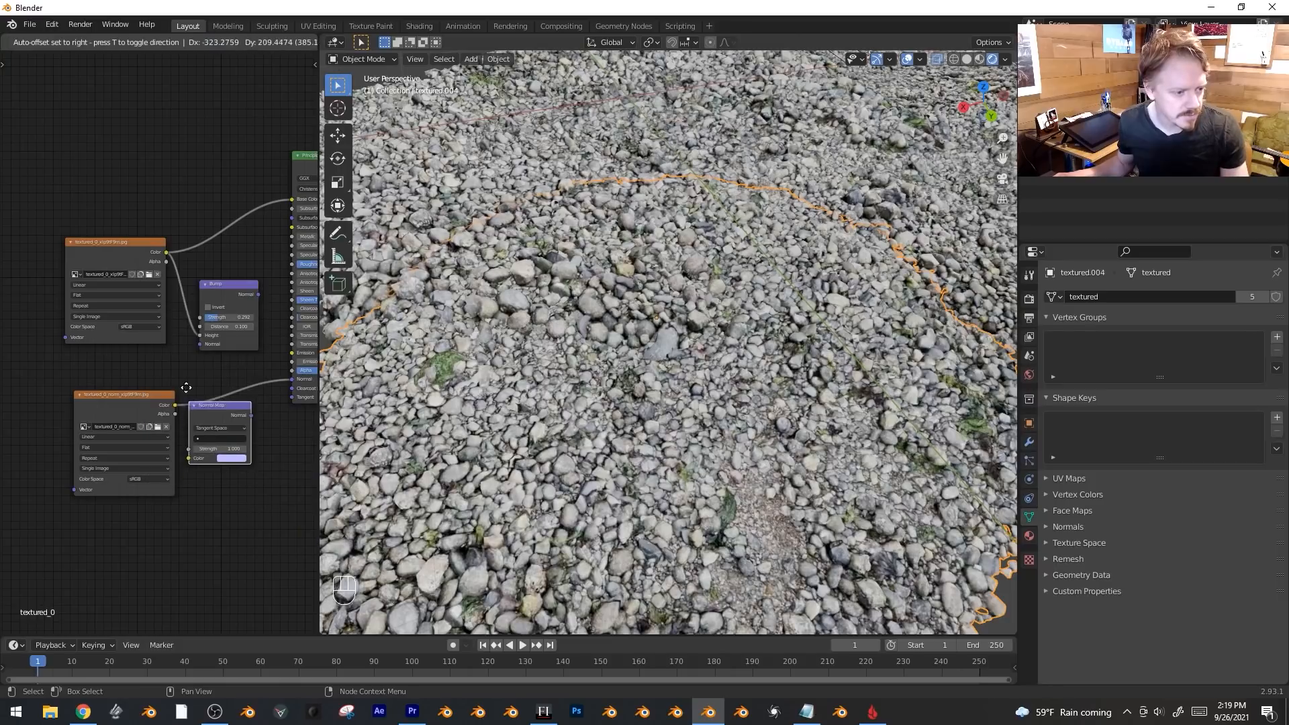
left_click(191, 378)
scroll(227, 487, "up", 2)
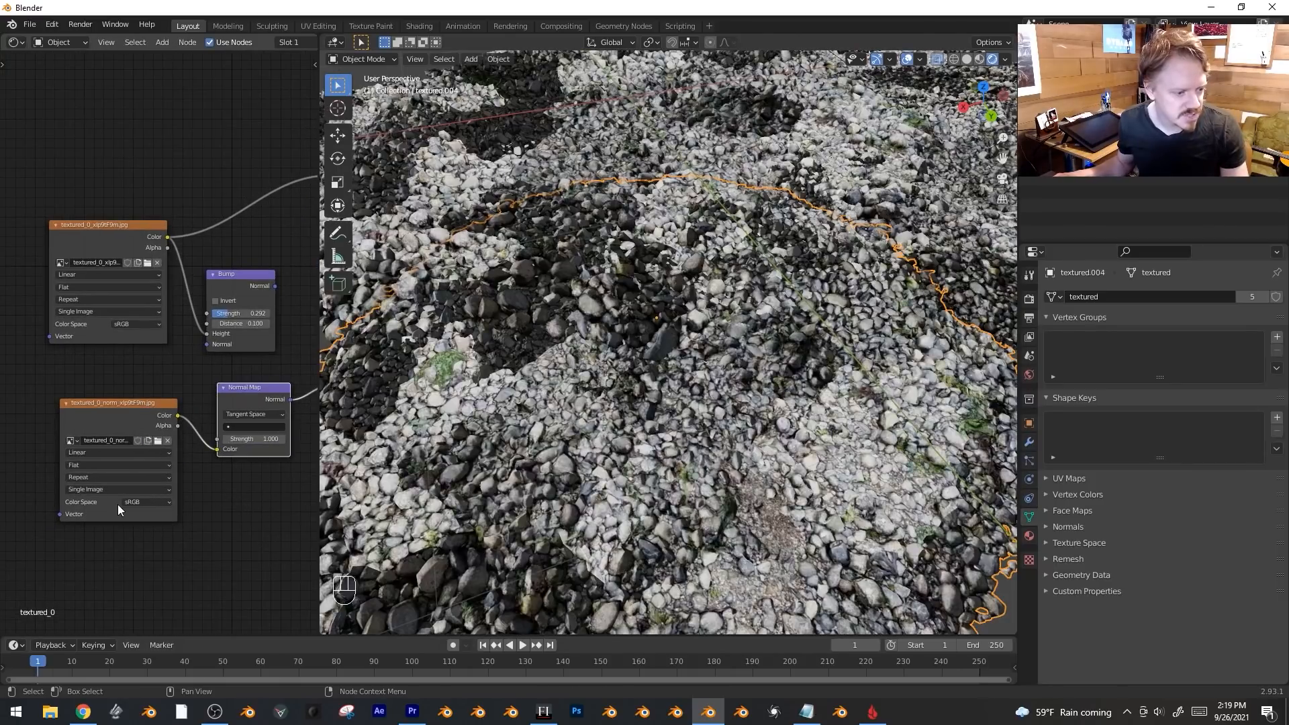
left_click(141, 503)
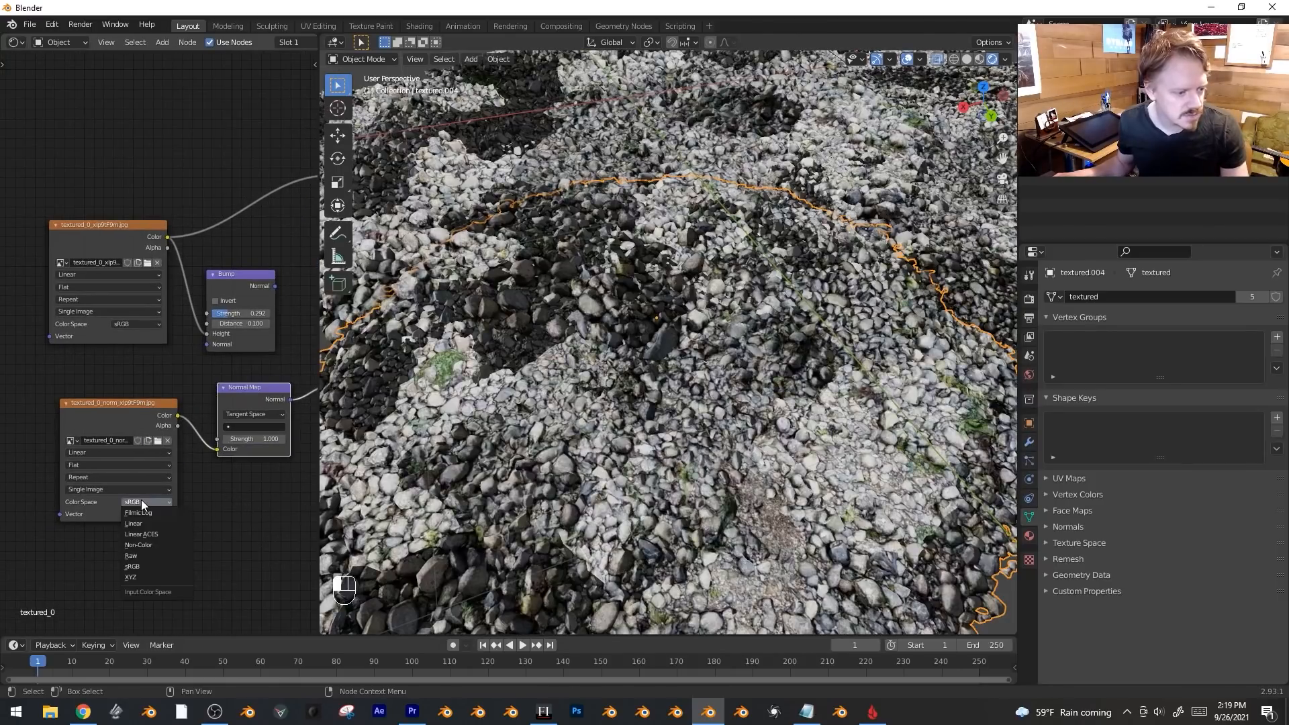
left_click(178, 542)
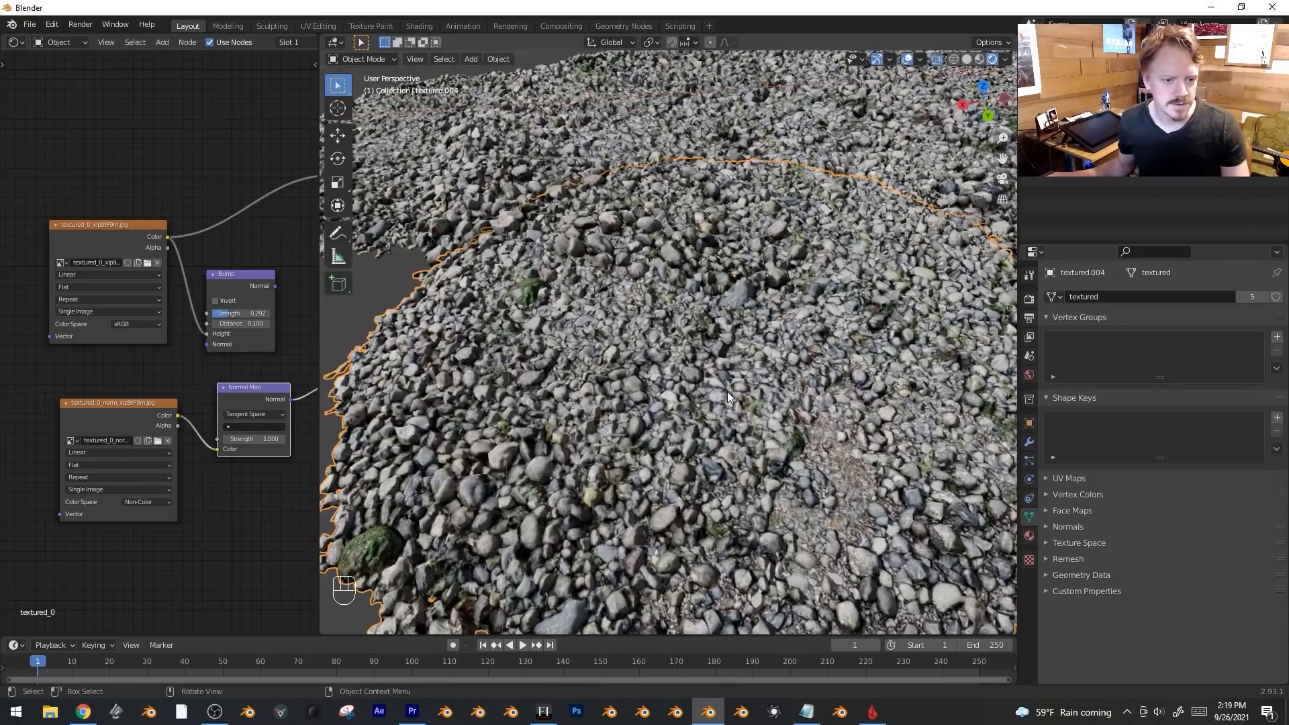
middle_click_drag(271, 435, 211, 443)
mouse_move(205, 447)
left_mouse_down()
mouse_move(168, 446)
mouse_move(202, 447)
left_mouse_up()
key("alt+a")
middle_click_drag(188, 494, 218, 492)
middle_click_drag(217, 493, 217, 508, "ctrl")
left_click(94, 410)
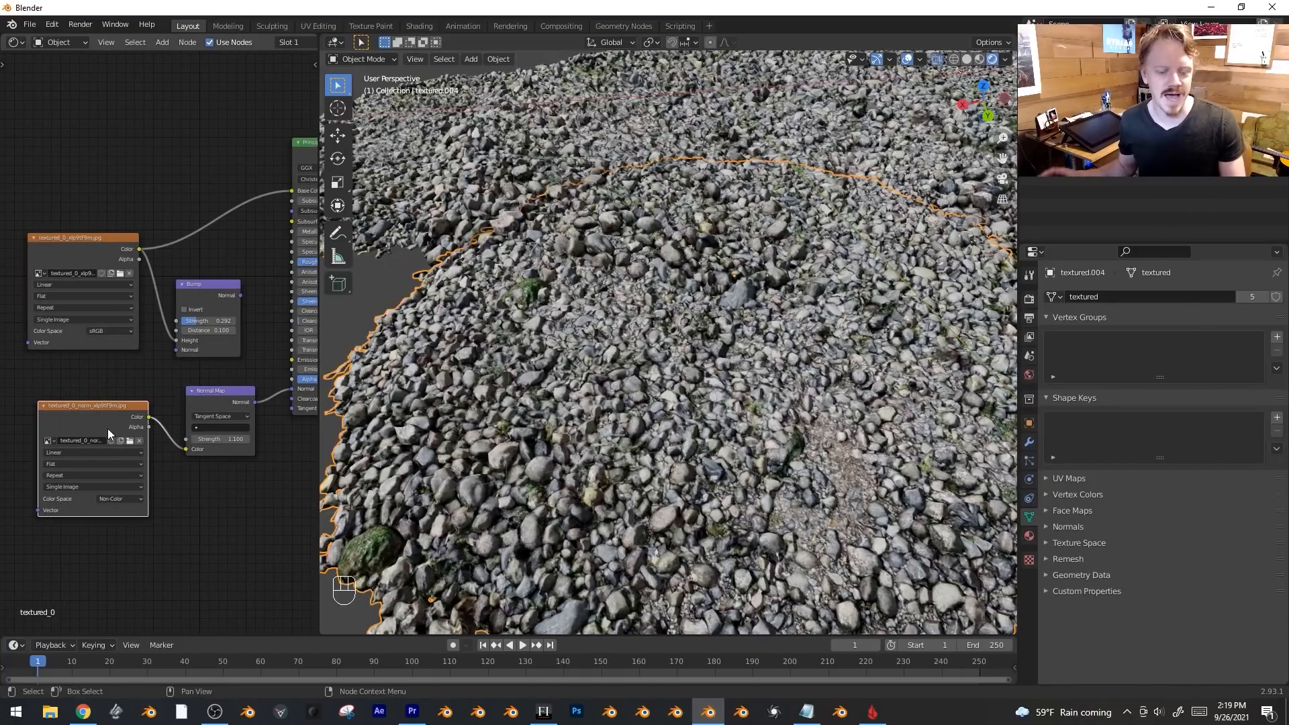
scroll(635, 380, "down", 6)
Orbit around the gravel mesh and drop the Normal Map strength to 0.
middle_click_drag(739, 357, 668, 352)
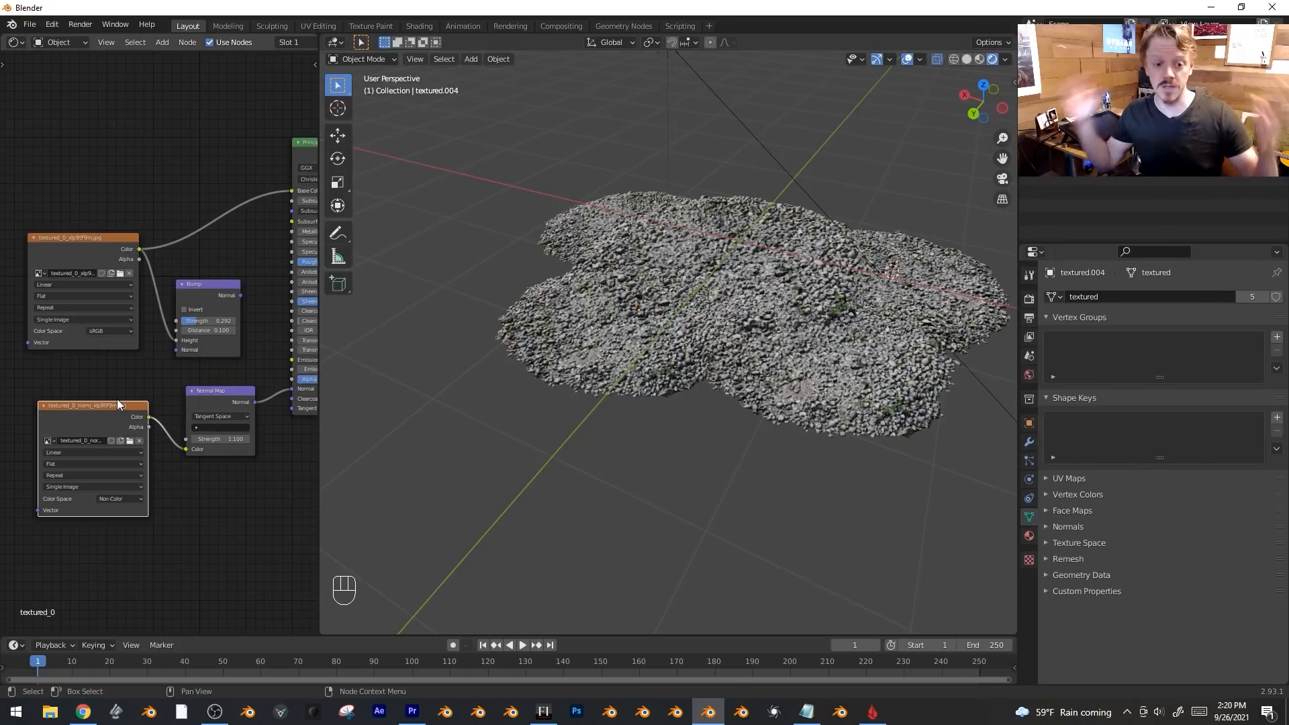
middle_click_drag(408, 414, 755, 364)
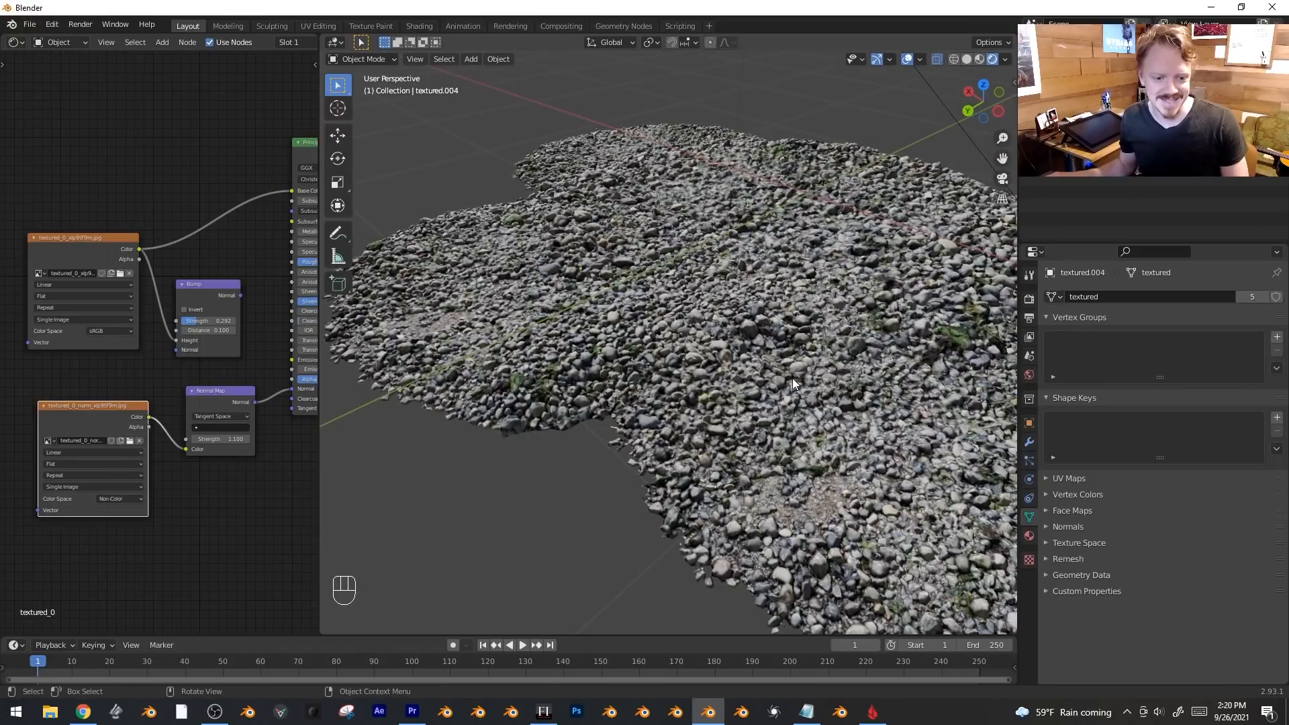
left_click_drag(221, 438, 161, 439)
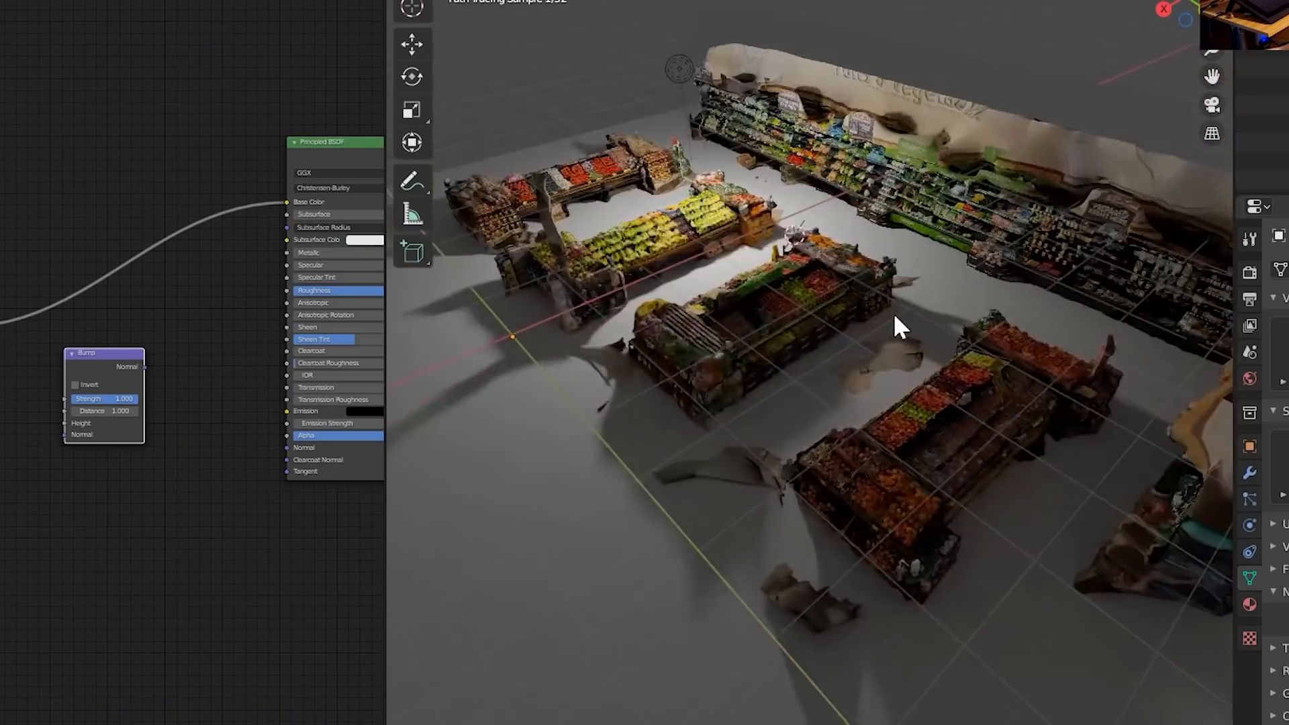
Zoom in on the banana stand and raise the Normal Map strength from 0 to about 2.4.
middle_click_drag(900, 327, 938, 345)
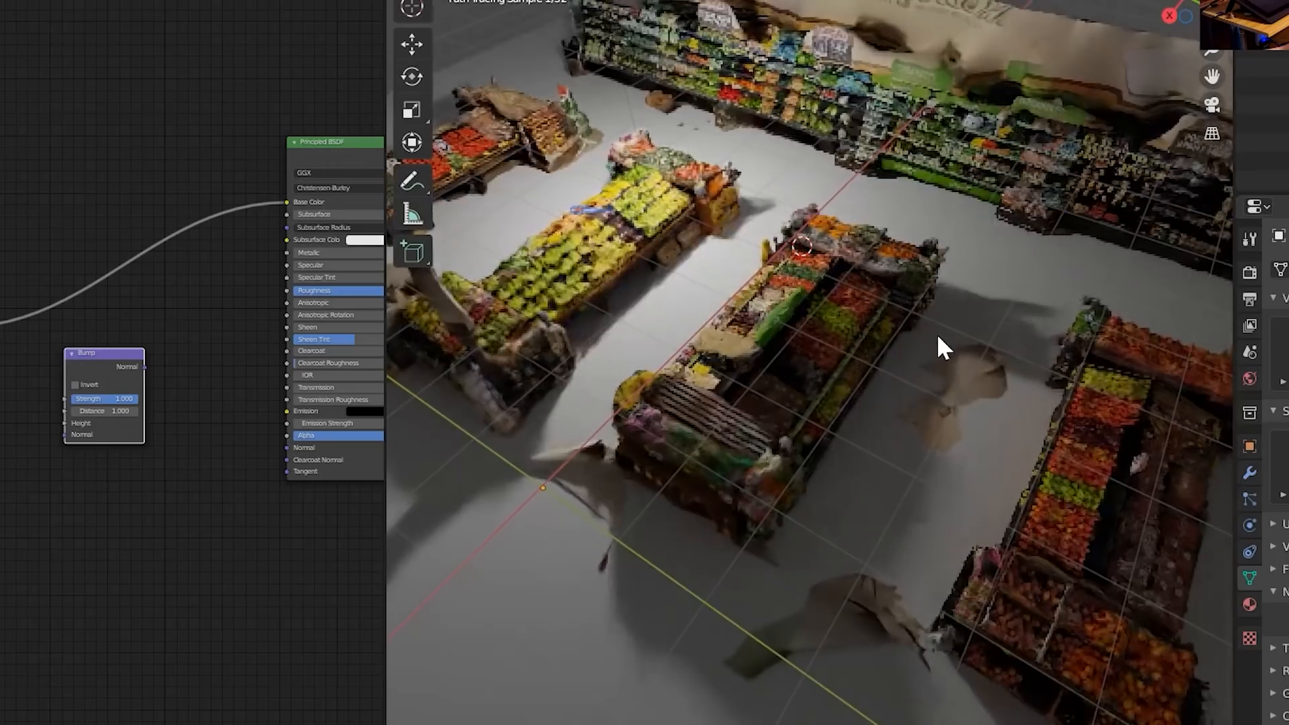
scroll(707, 290, "up", 2)
scroll(702, 282, "up", 5)
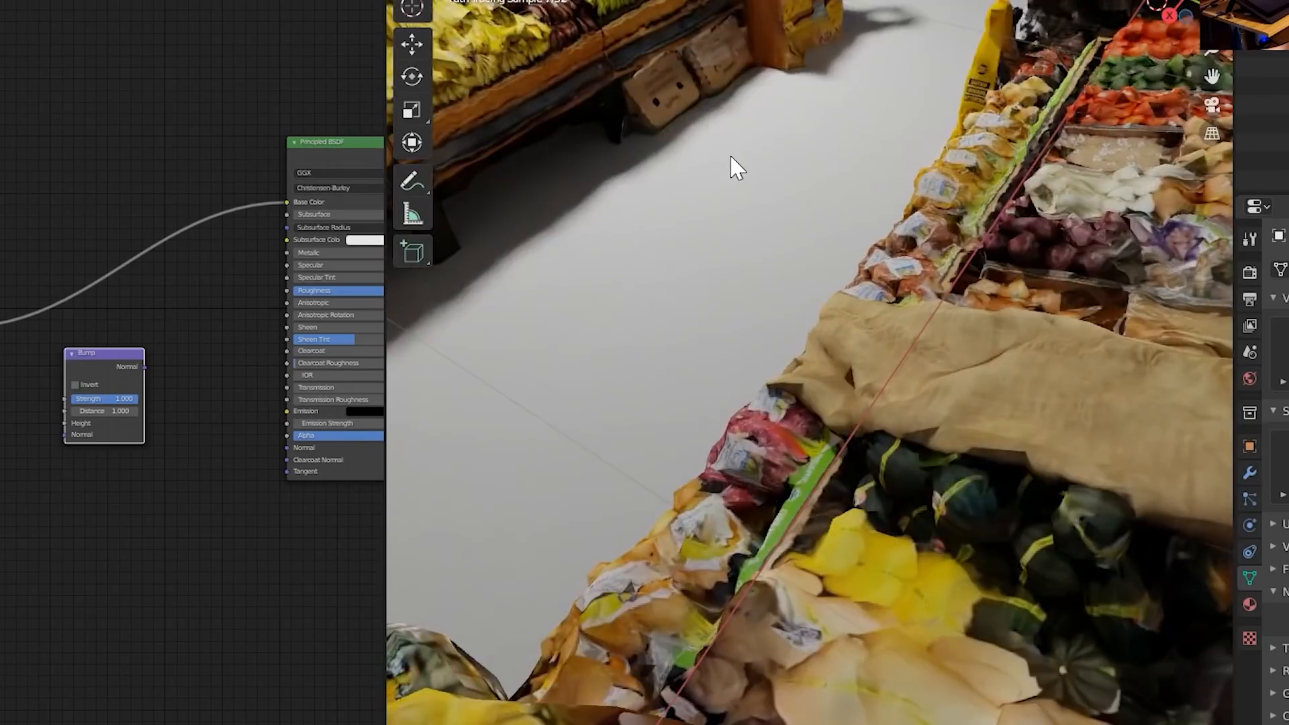
middle_click_drag(725, 164, 846, 224, "shift")
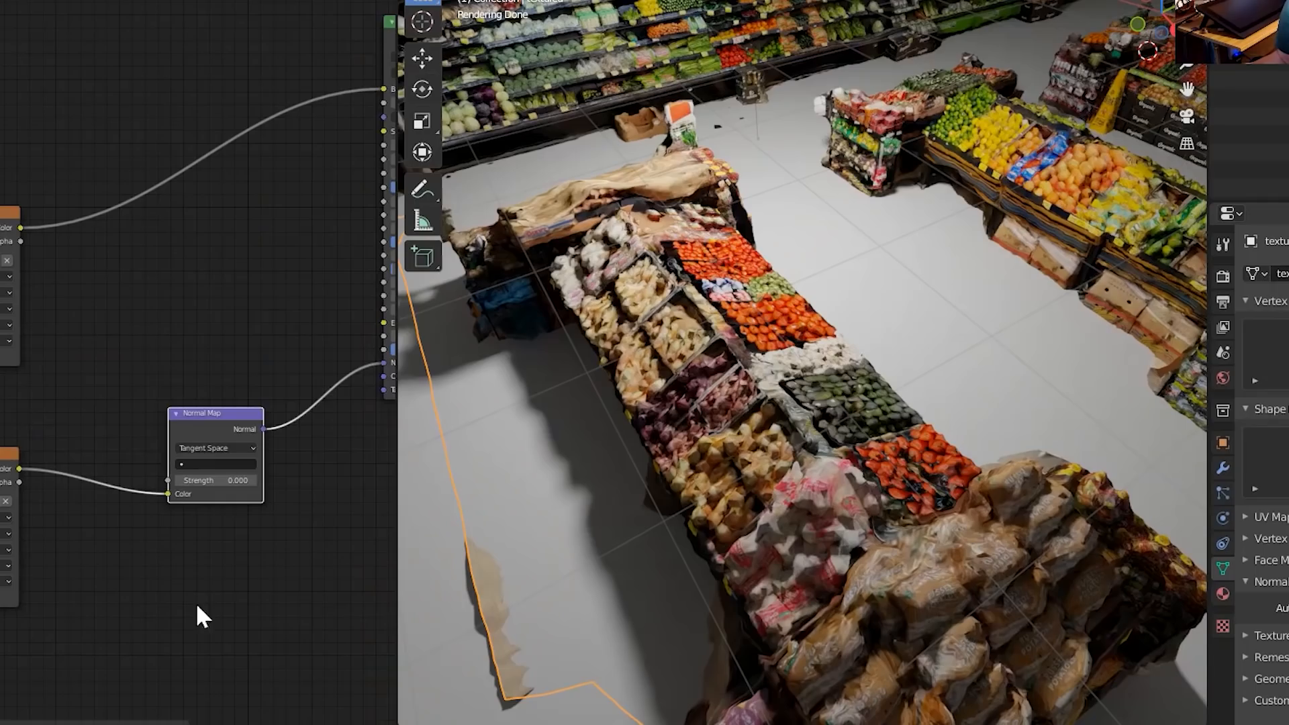
left_click_drag(230, 478, 349, 462)
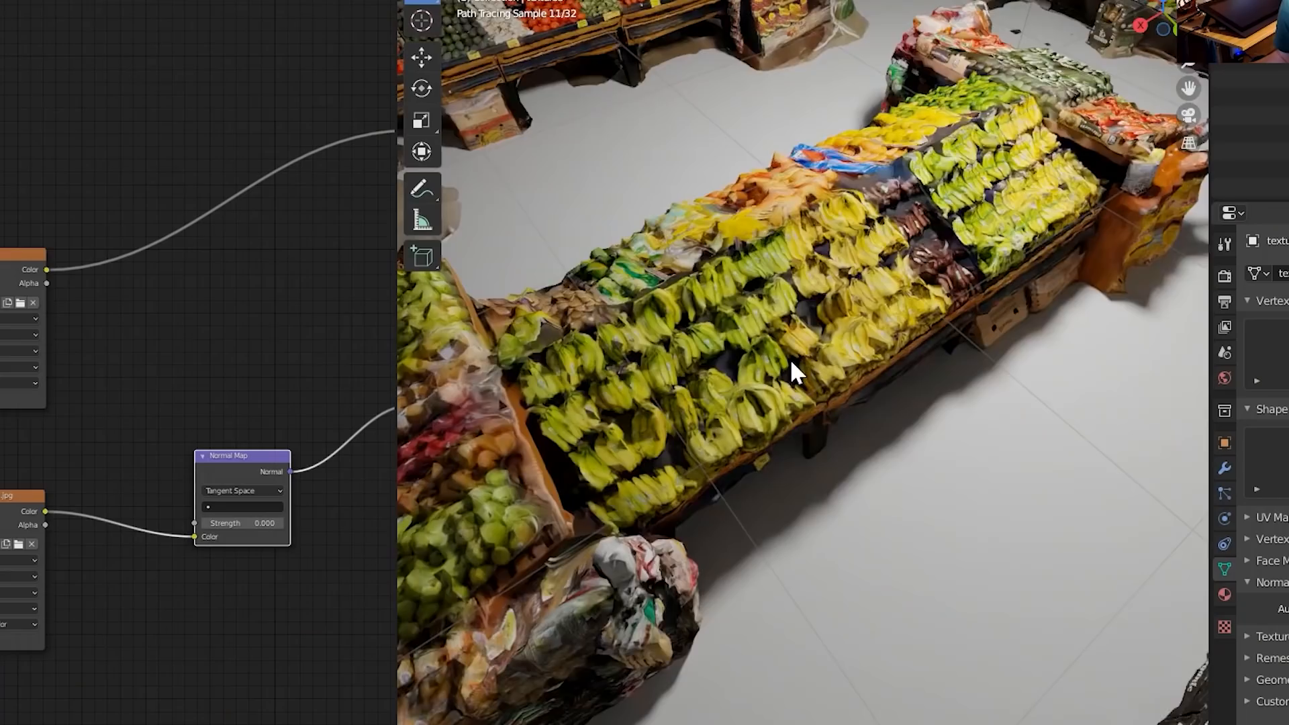
scroll(791, 358, "up", 2)
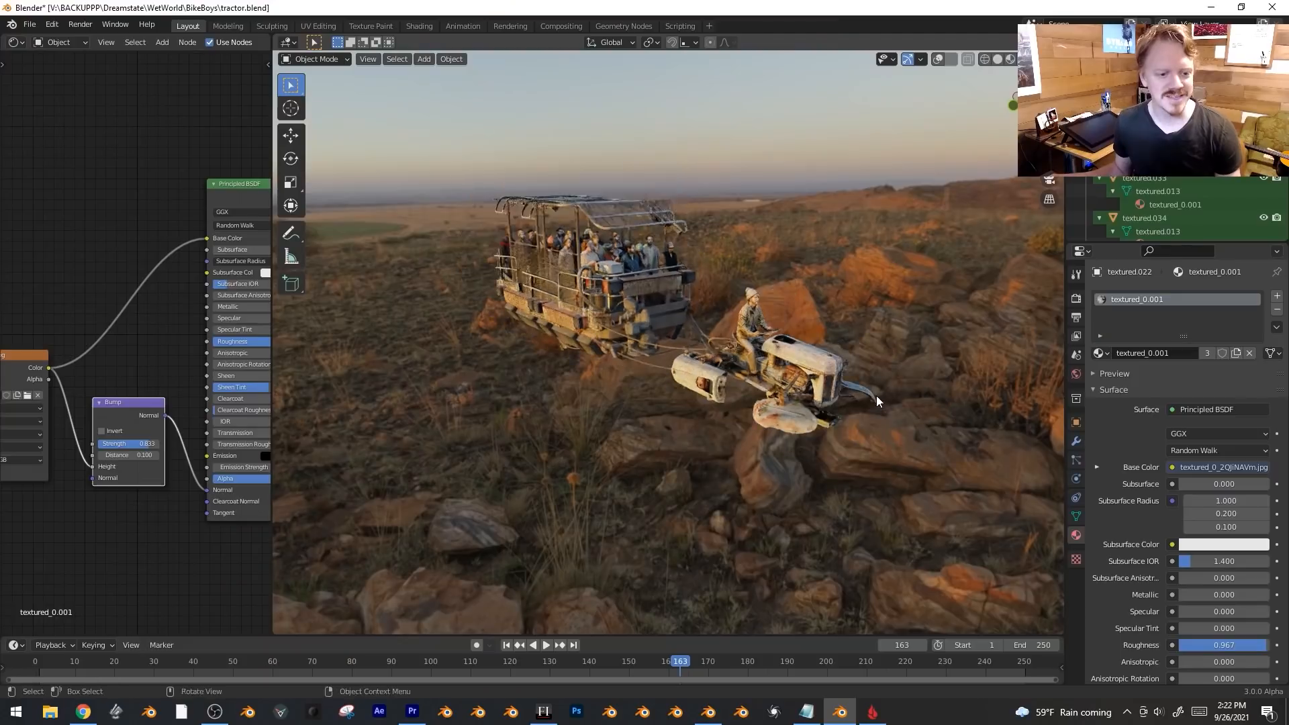
middle_click_drag(876, 396, 789, 370)
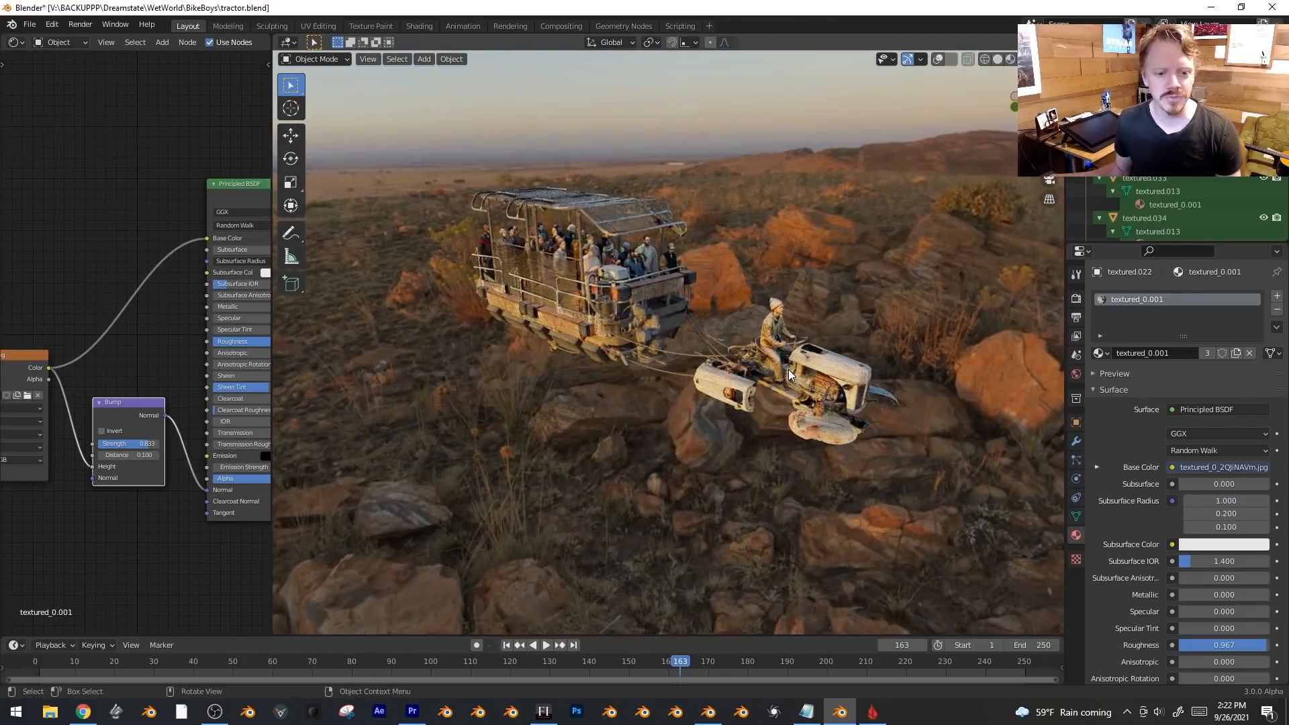
Orbit close around the tractor and wagon, select the tractor, and show viewport overlays.
middle_click_drag(880, 372, 760, 407)
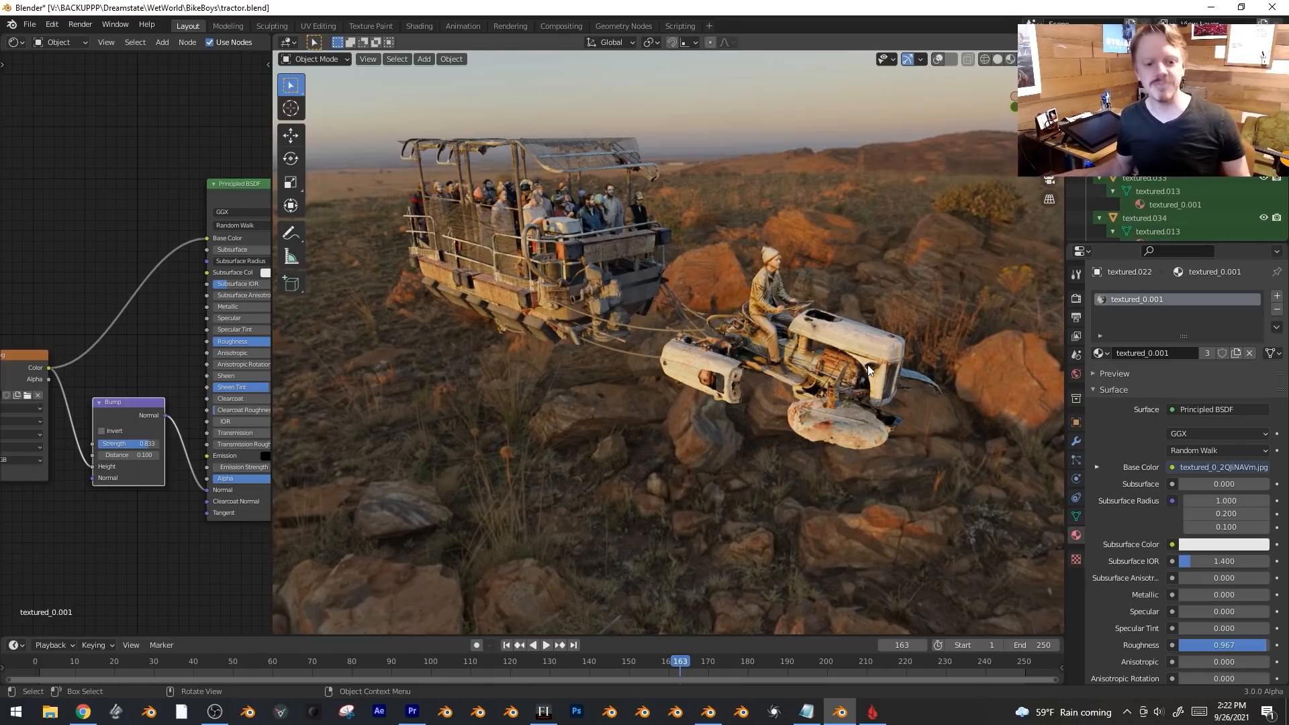
left_click(877, 368)
key("shift+alt+z")
mouse_move(896, 372)
middle_mouse_down()
mouse_move(944, 388)
mouse_move(900, 371)
middle_mouse_up()
scroll(937, 385, "up", 2)
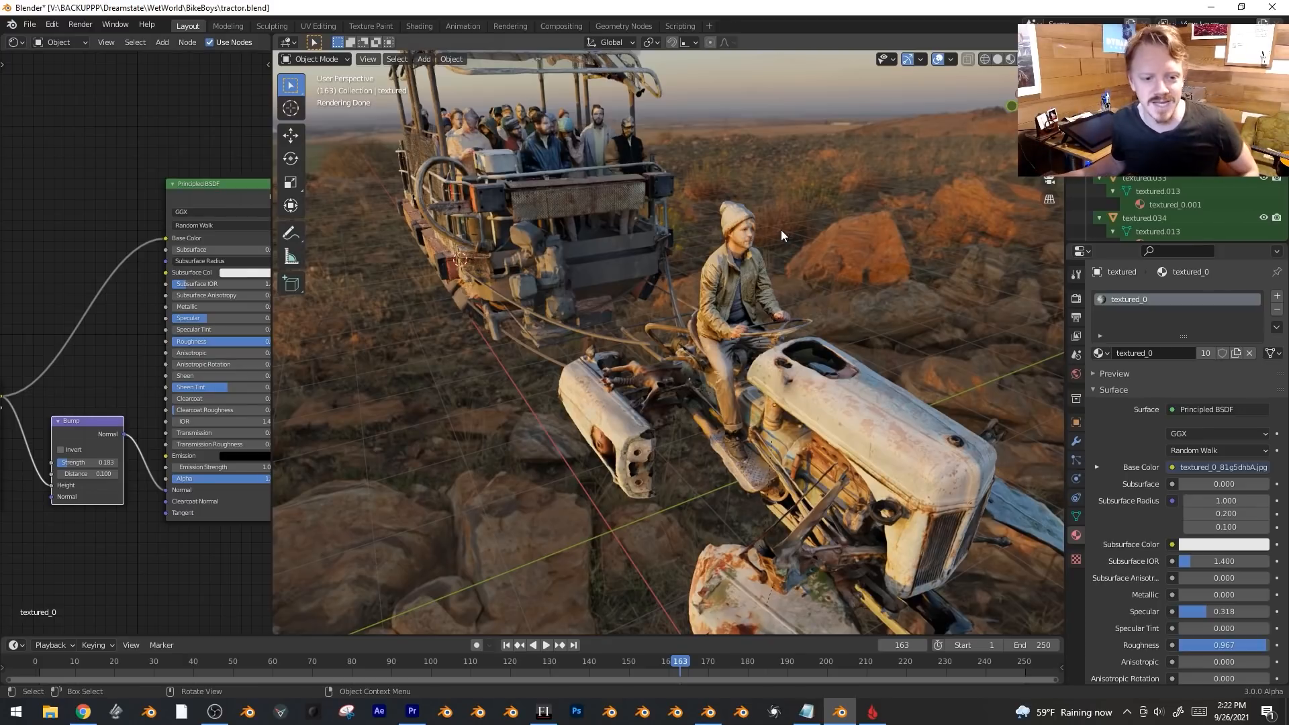
middle_click_drag(789, 222, 815, 235)
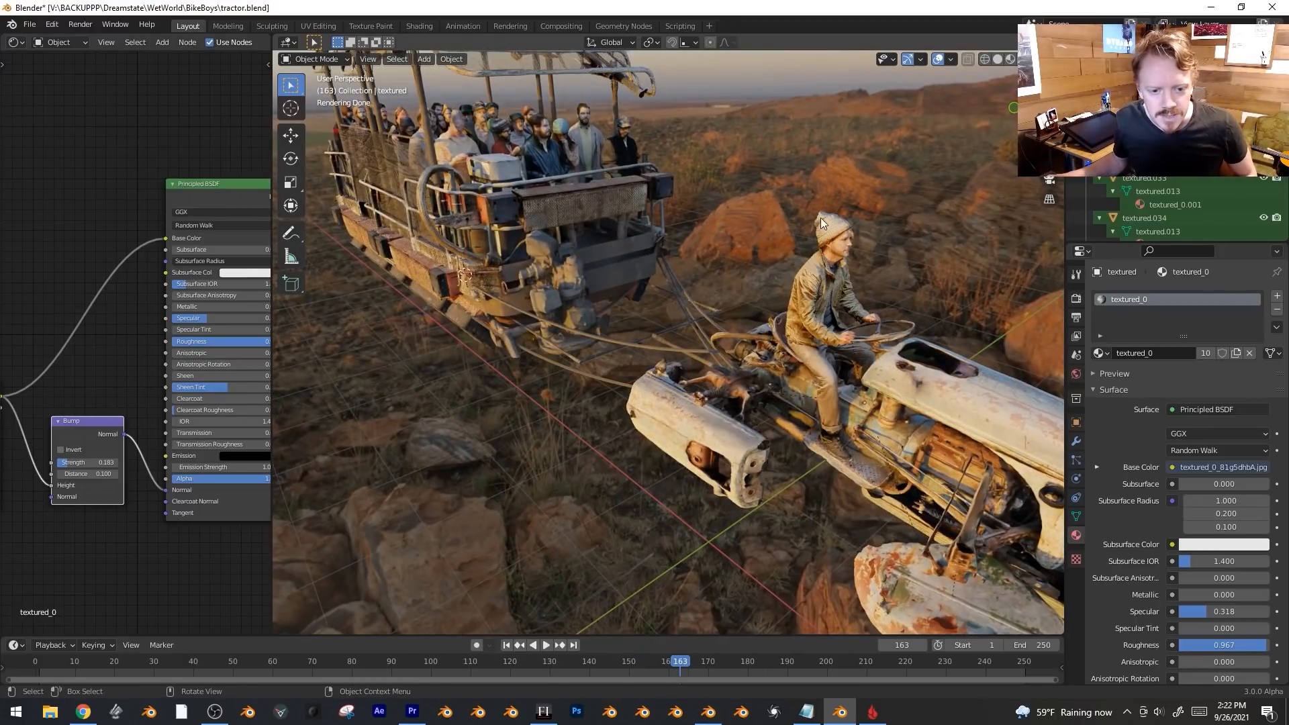
middle_click_drag(861, 437, 928, 352)
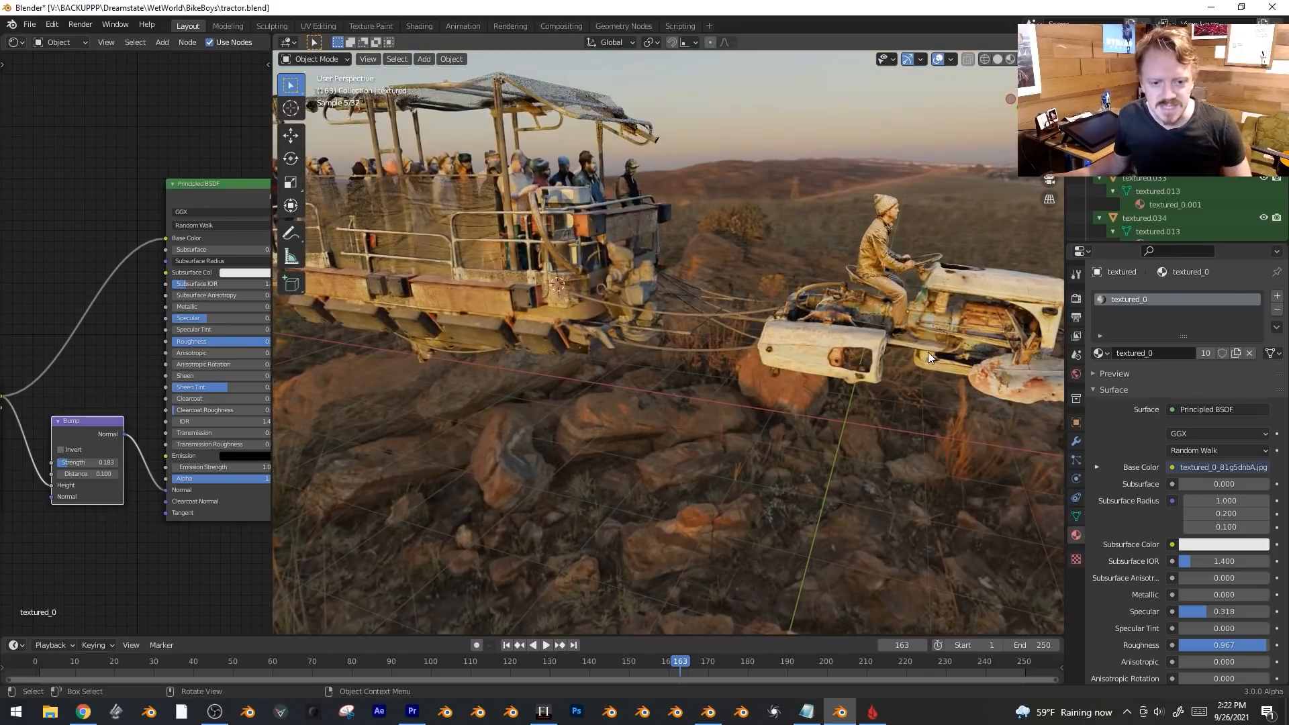
Select the driver figure, hide overlays, and view the tractor from front, top-down, and low sunset angles.
left_click(870, 235)
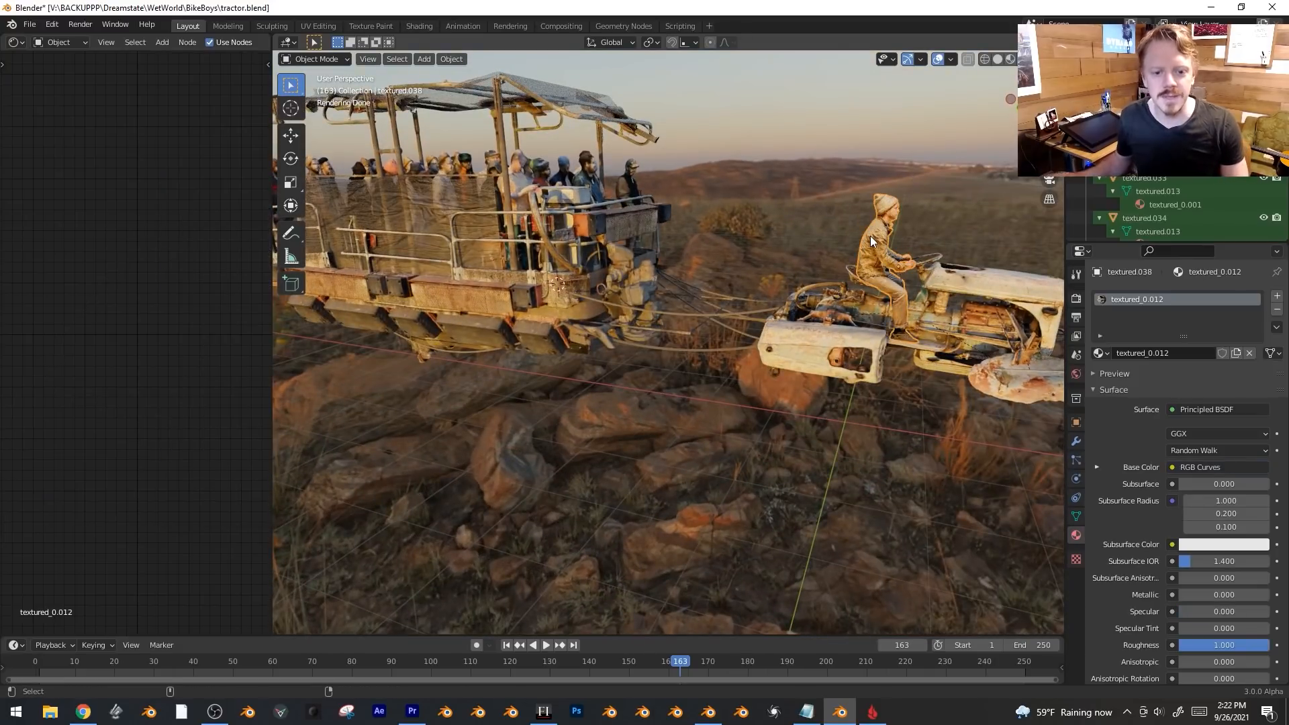
key("shift+alt+z")
middle_click_drag(870, 236, 761, 401)
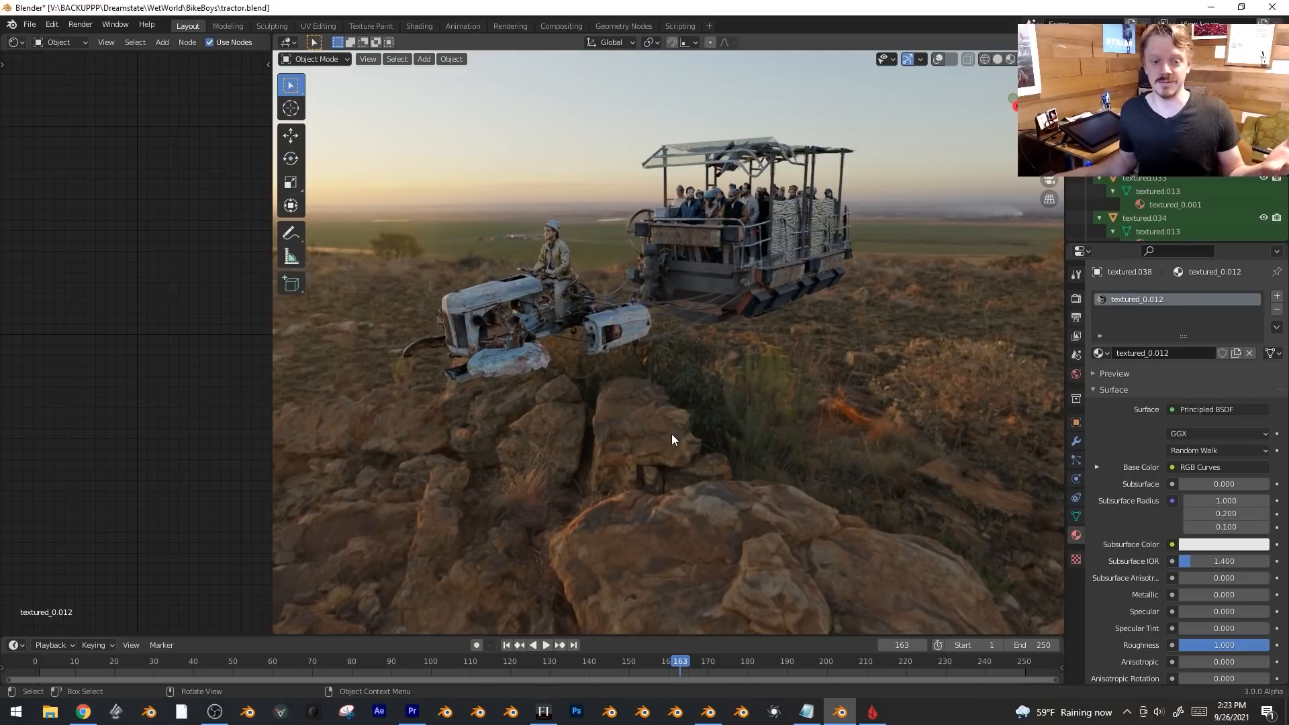
middle_click_drag(750, 444, 793, 432)
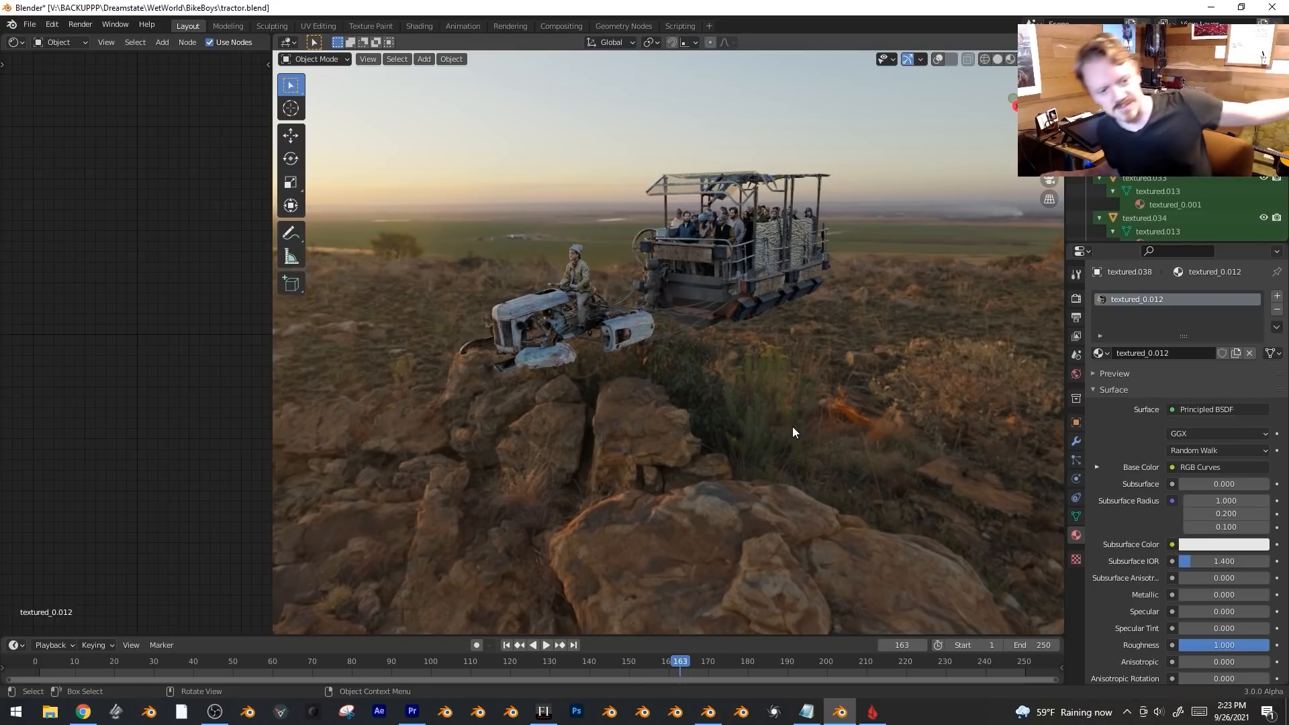
middle_click_drag(744, 377, 534, 370)
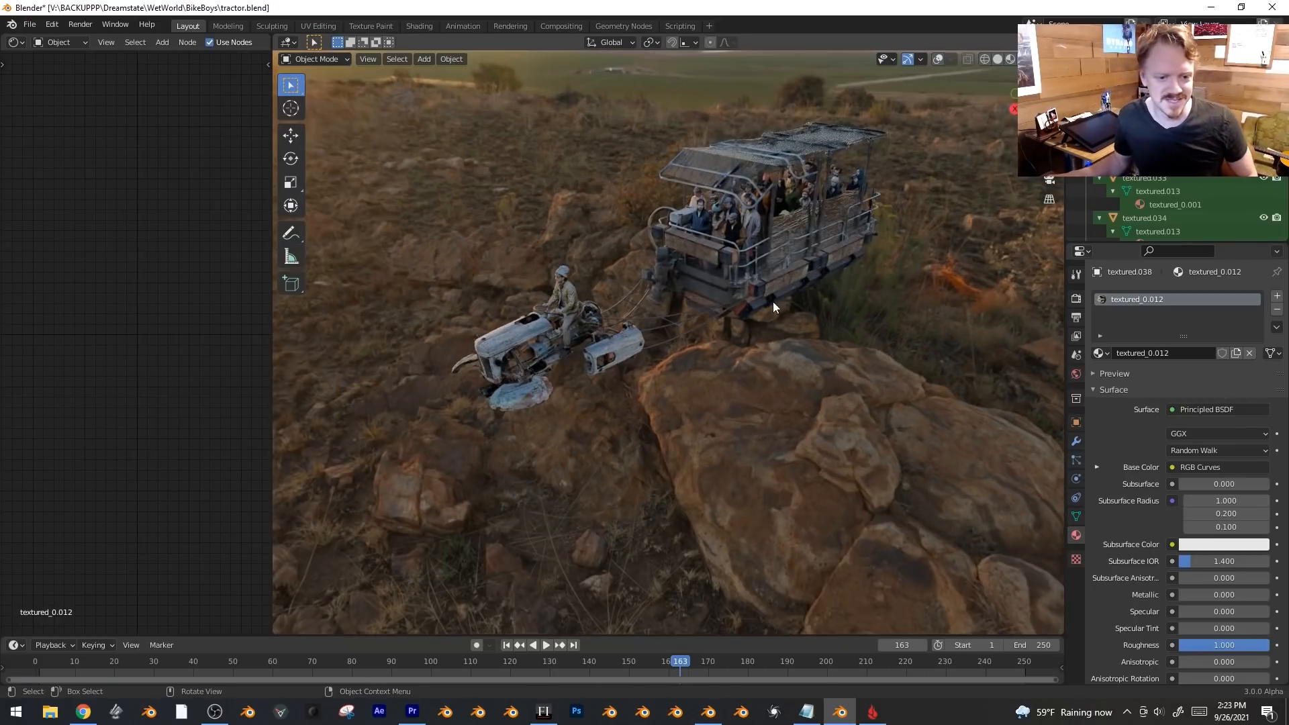
mouse_move(810, 408)
middle_mouse_down()
mouse_move(860, 454)
mouse_move(814, 433)
middle_mouse_up()
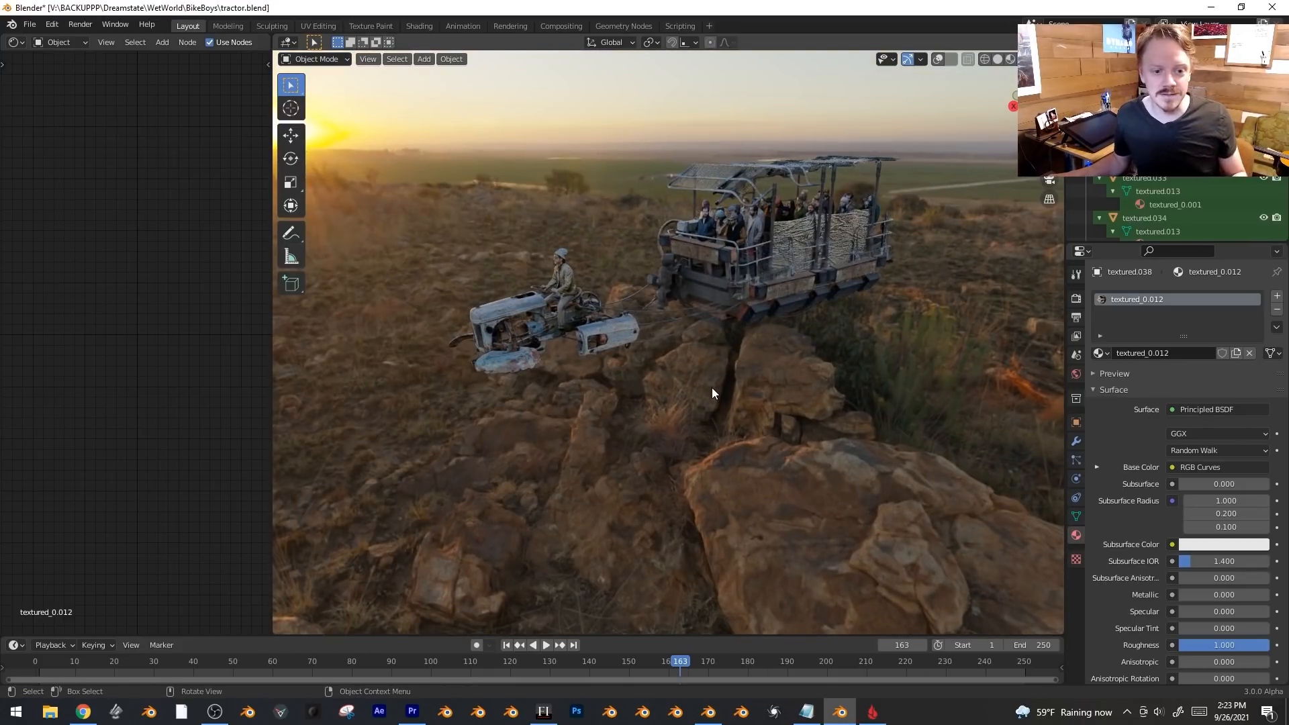
middle_click_drag(744, 400, 832, 451)
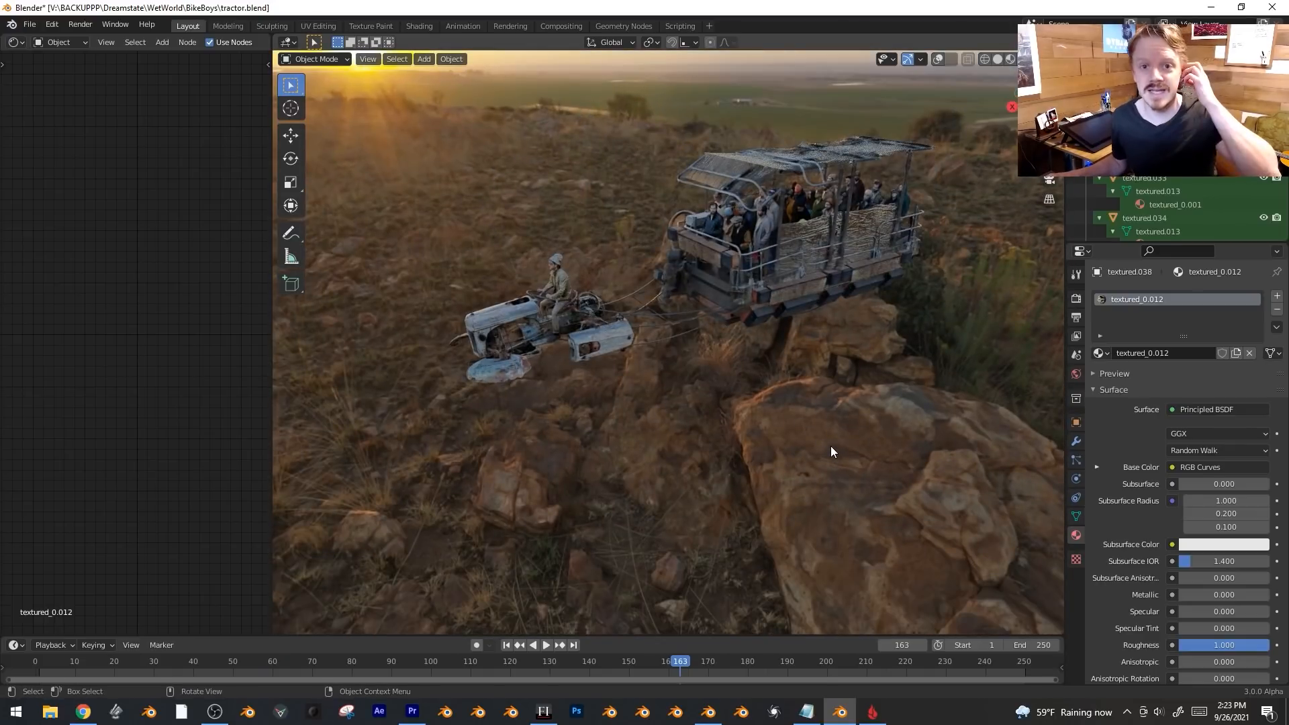
middle_click_drag(794, 395, 736, 301)
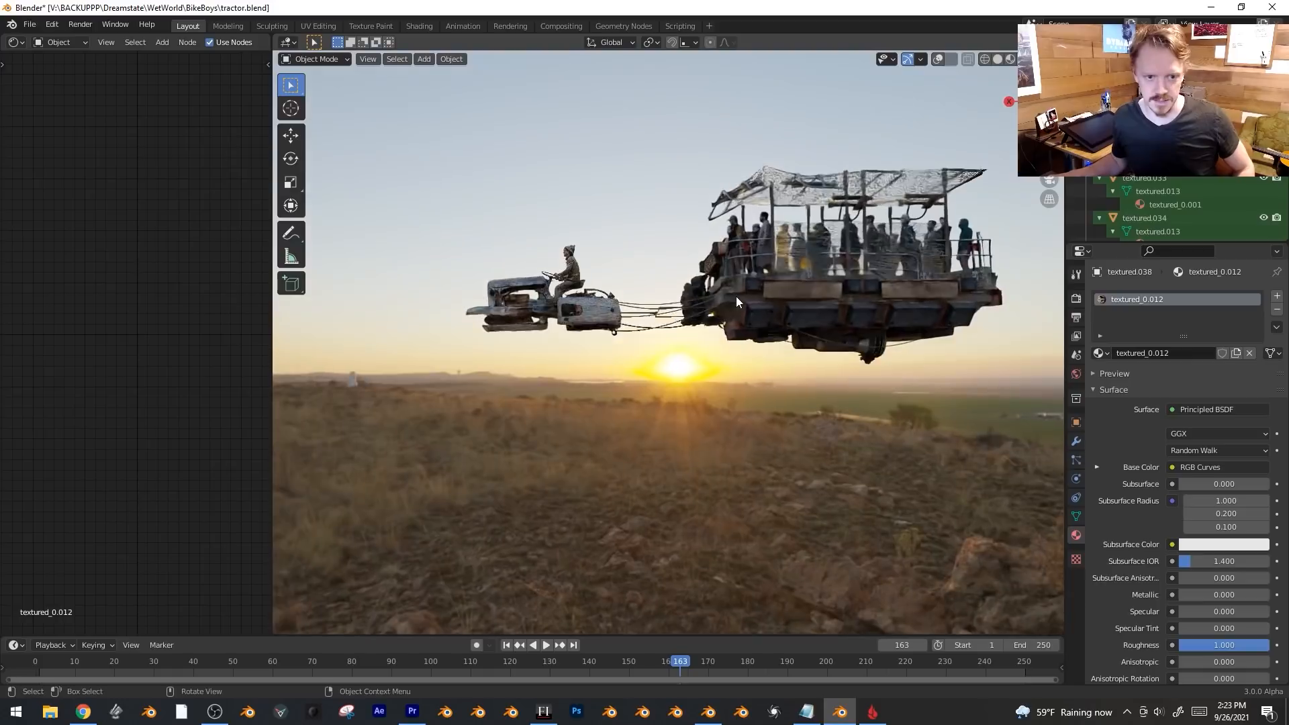
middle_click_drag(483, 346, 722, 421)
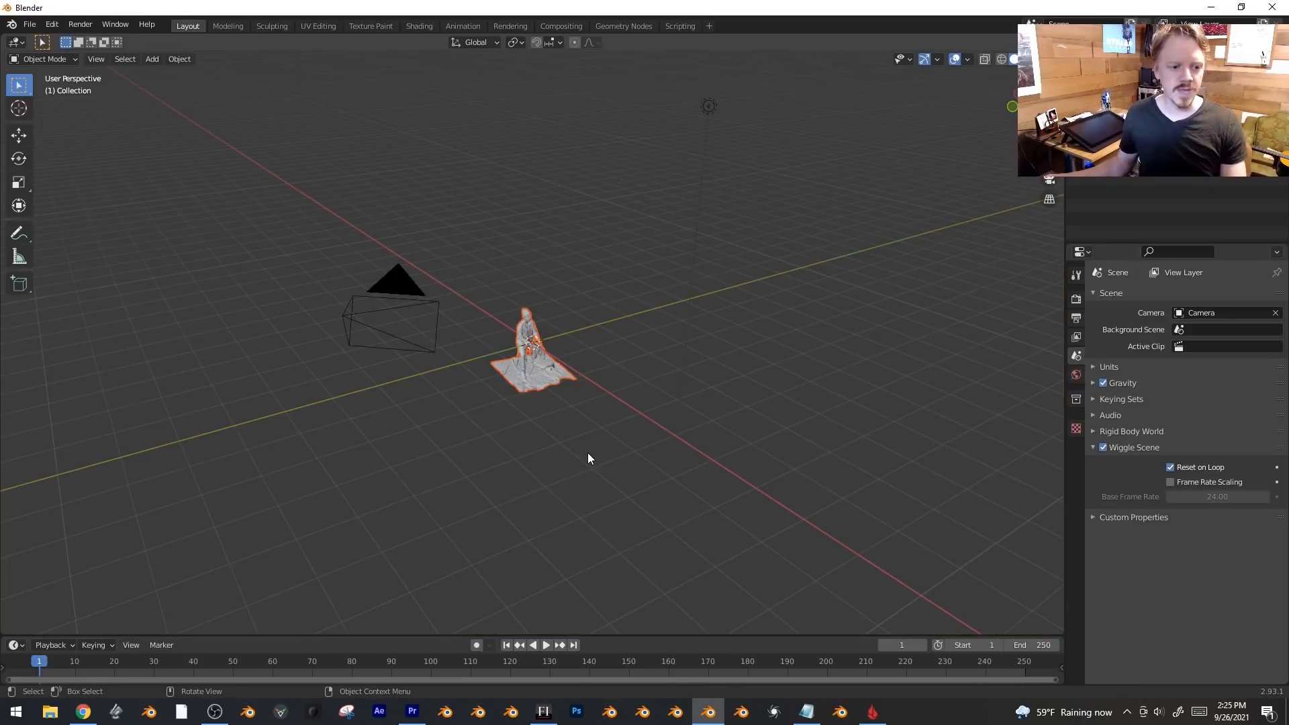
In front orthographic view, move the seated-man scan along Z to its proper height.
scroll(587, 455, "up", 6)
middle_click_drag(586, 455, 685, 432)
key("KP_1")
key("g")
key("z")
key("Escape")
scroll(904, 268, "up", 2)
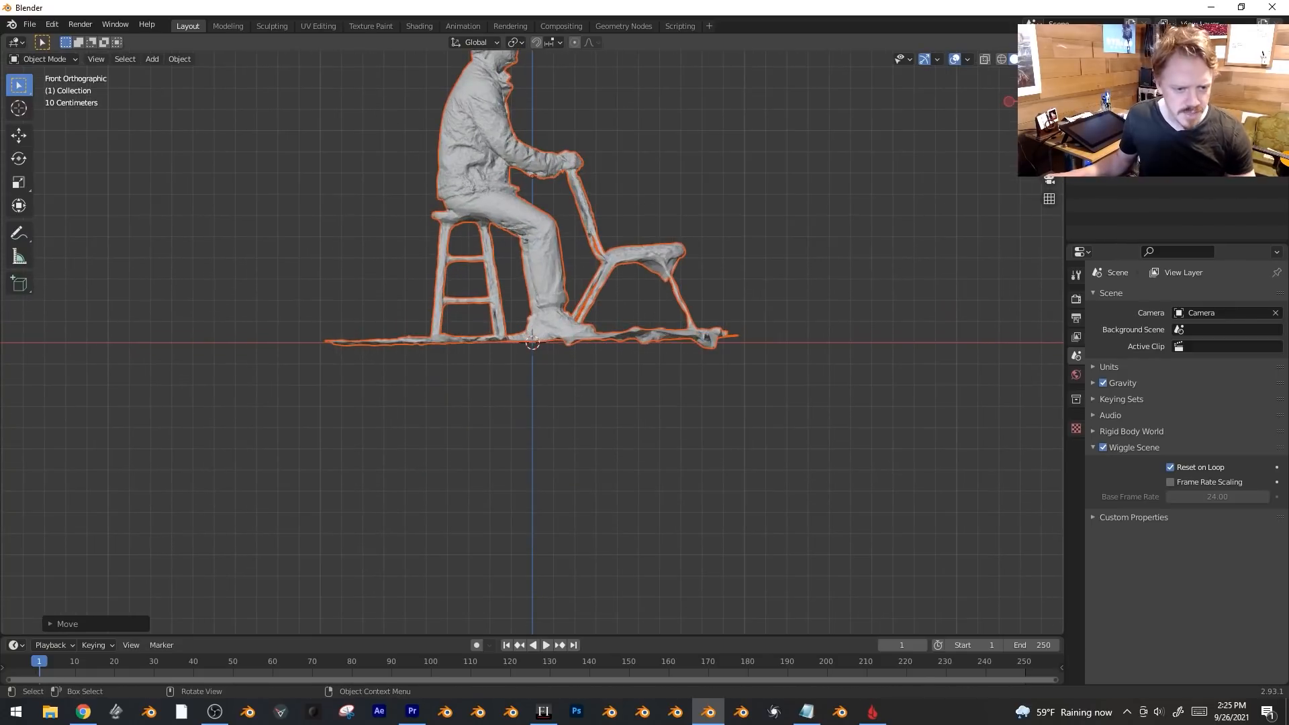
key("g")
key("z")
left_click(905, 302)
middle_click_drag(904, 303, 631, 345)
scroll(617, 372, "down", 3)
middle_click_drag(602, 401, 539, 365)
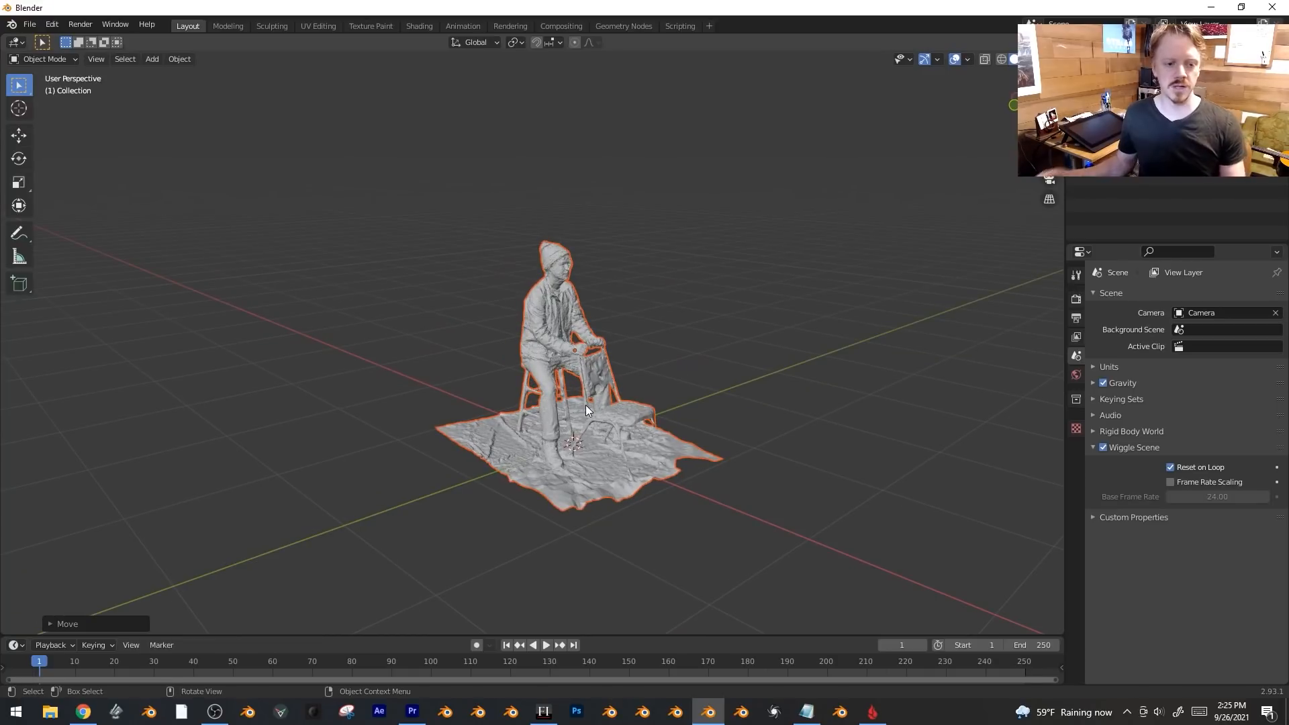
mouse_move(586, 405)
middle_mouse_down()
mouse_move(568, 364)
mouse_move(591, 380)
middle_mouse_up()
scroll(624, 384, "up", 3)
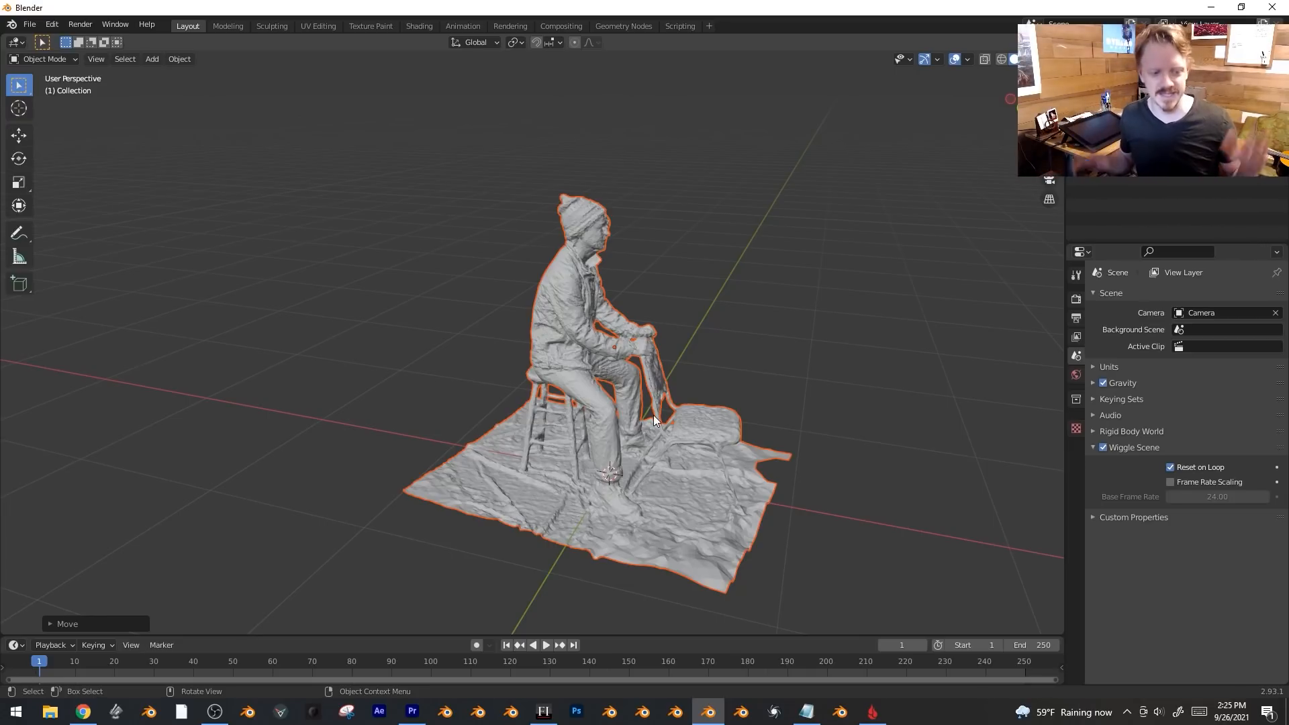
In top view, rotate the scan twice to square it with the grid axes.
middle_click_drag(654, 415, 767, 397)
key("KP_7")
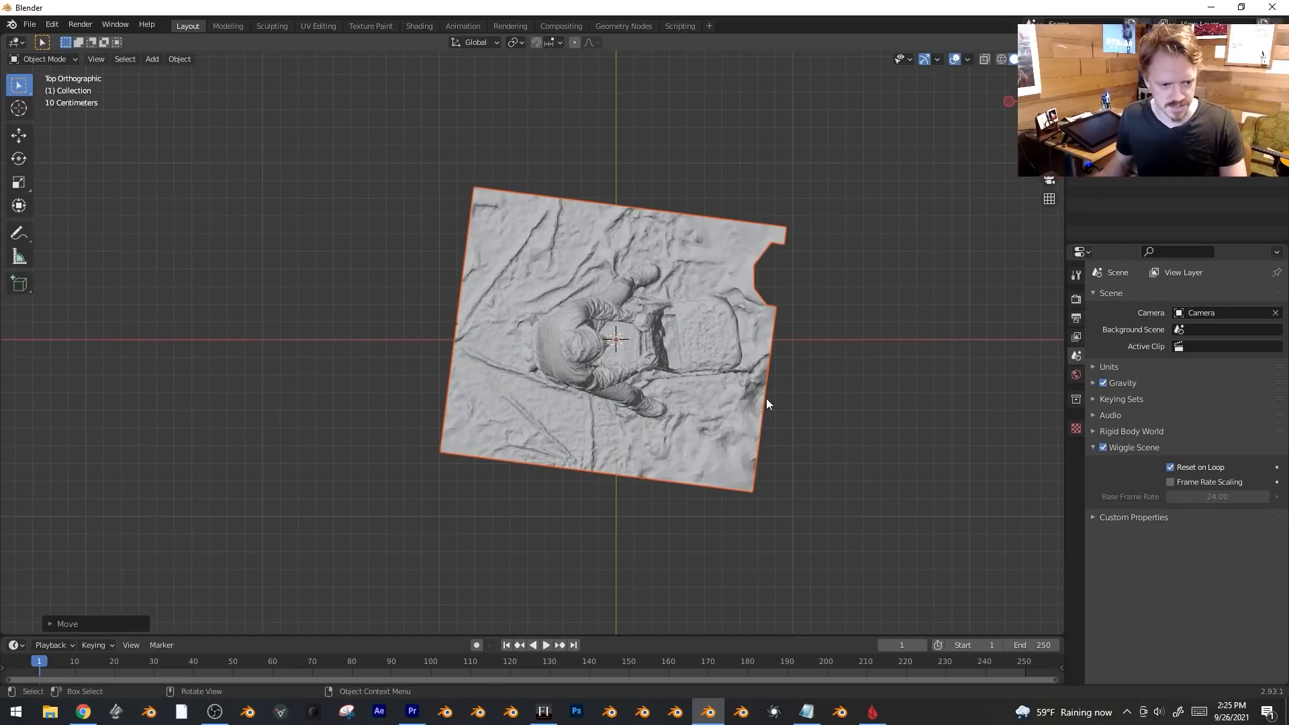
key("r")
left_click(666, 473)
key("r")
left_click(813, 329)
key("shift+a")
Add a cube scaled to 1.587 and lower it beneath the figure as a floor.
mouse_move(812, 329)
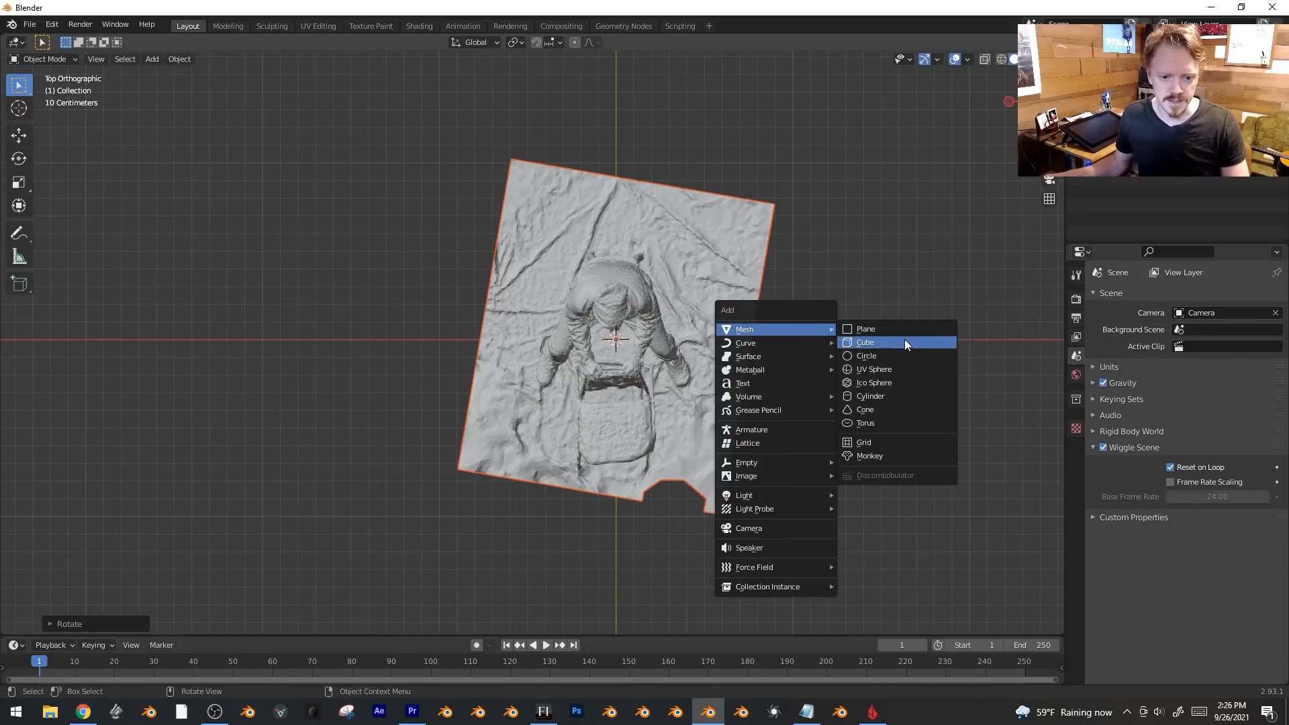
left_click(904, 341)
key("s")
left_click(759, 282)
middle_click_drag(816, 382, 796, 290)
key("g")
key("z")
left_click(777, 432)
middle_click_drag(777, 431, 575, 301)
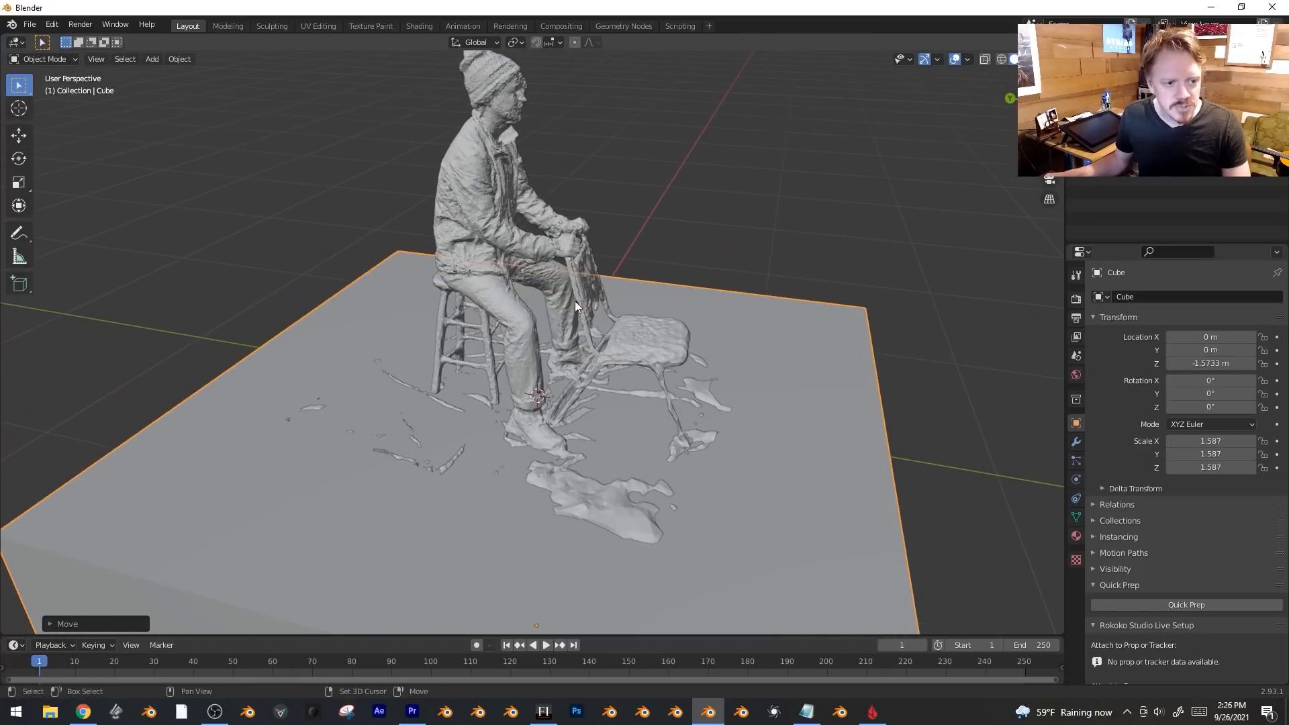
Move the floor plane vertically toward the stool and feet.
middle_click_drag(591, 362, 630, 332)
middle_click_drag(674, 384, 694, 308, "shift")
scroll(513, 369, "up", 2)
mouse_move(722, 386)
middle_mouse_down()
mouse_move(759, 389)
mouse_move(707, 375)
middle_mouse_up()
scroll(714, 371, "up", 2)
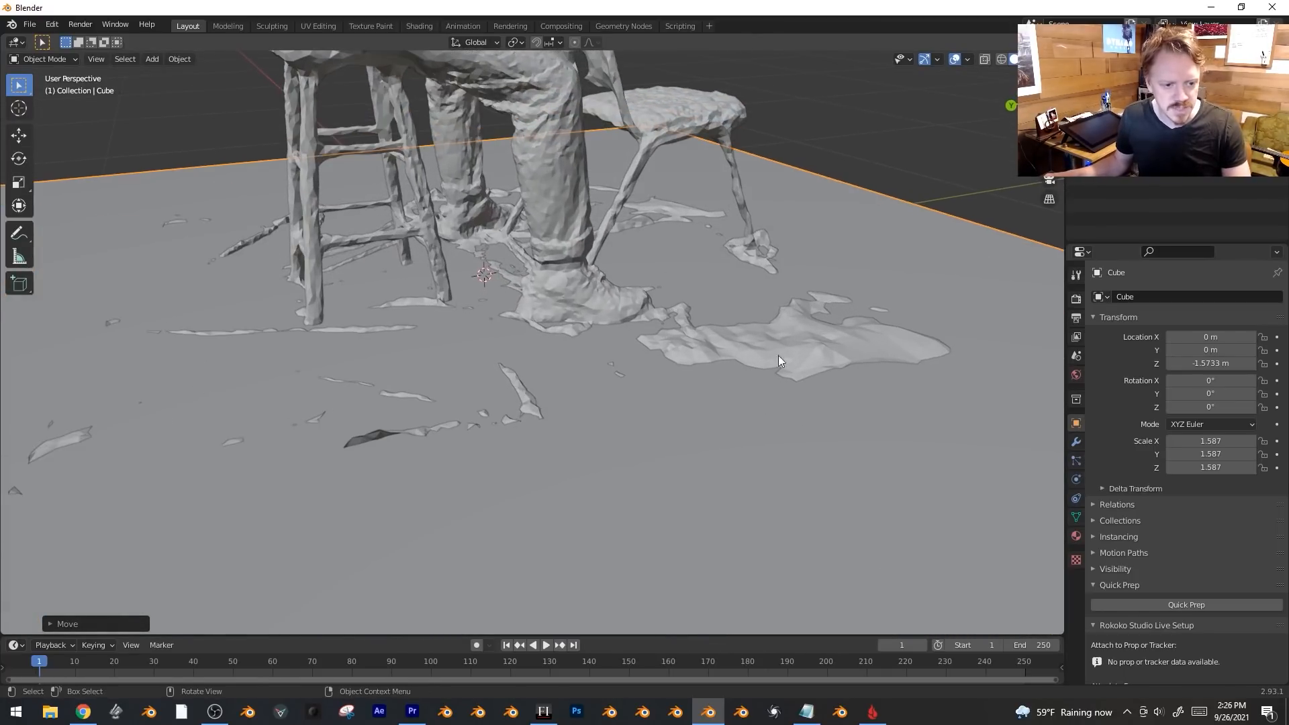
key("g")
key("z")
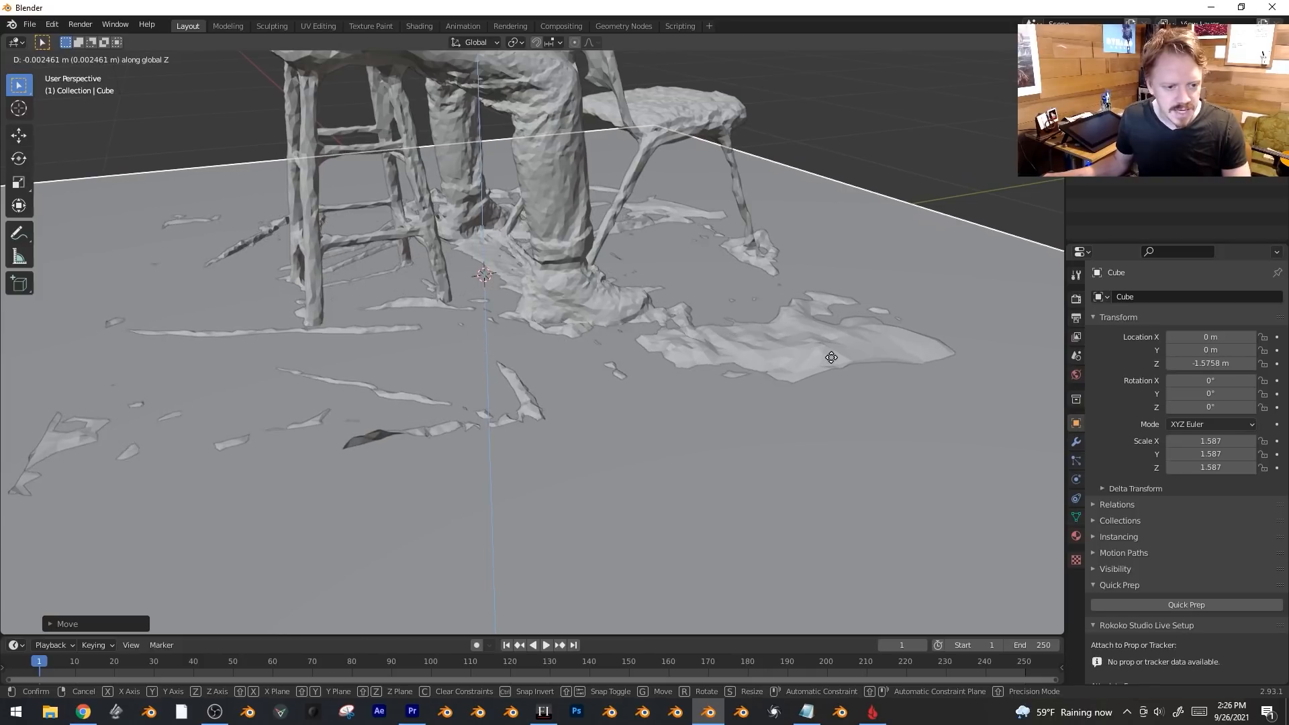
left_click(832, 355)
Switch to Material Preview shading and check the textured scan in Edit Mode.
middle_click_drag(832, 353, 720, 307)
key("z")
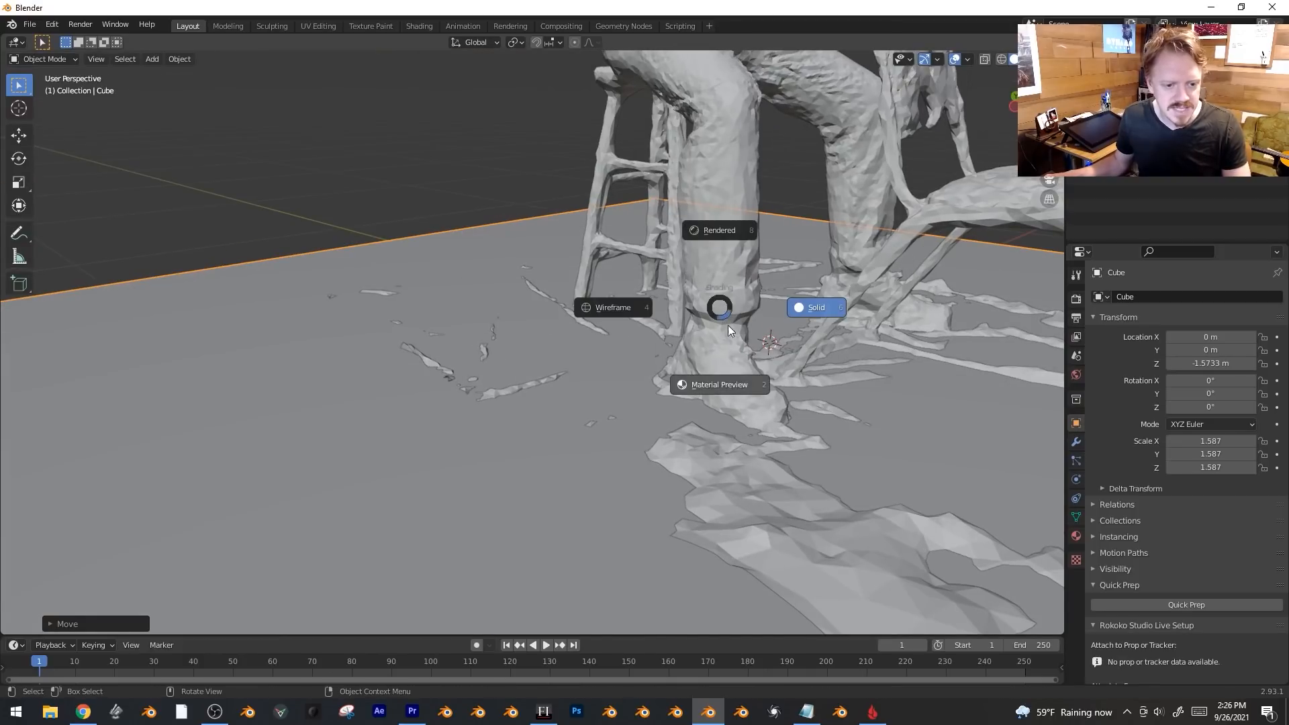
left_click(735, 386)
left_click(743, 372)
key("Tab")
middle_click_drag(655, 350, 679, 364)
key("alt+a")
middle_click_drag(780, 381, 655, 396)
key("Tab")
Raise the floor plane to Z -1.5664 m so it meets the shoes, then reselect the scan.
left_click(910, 530)
key("g")
key("z")
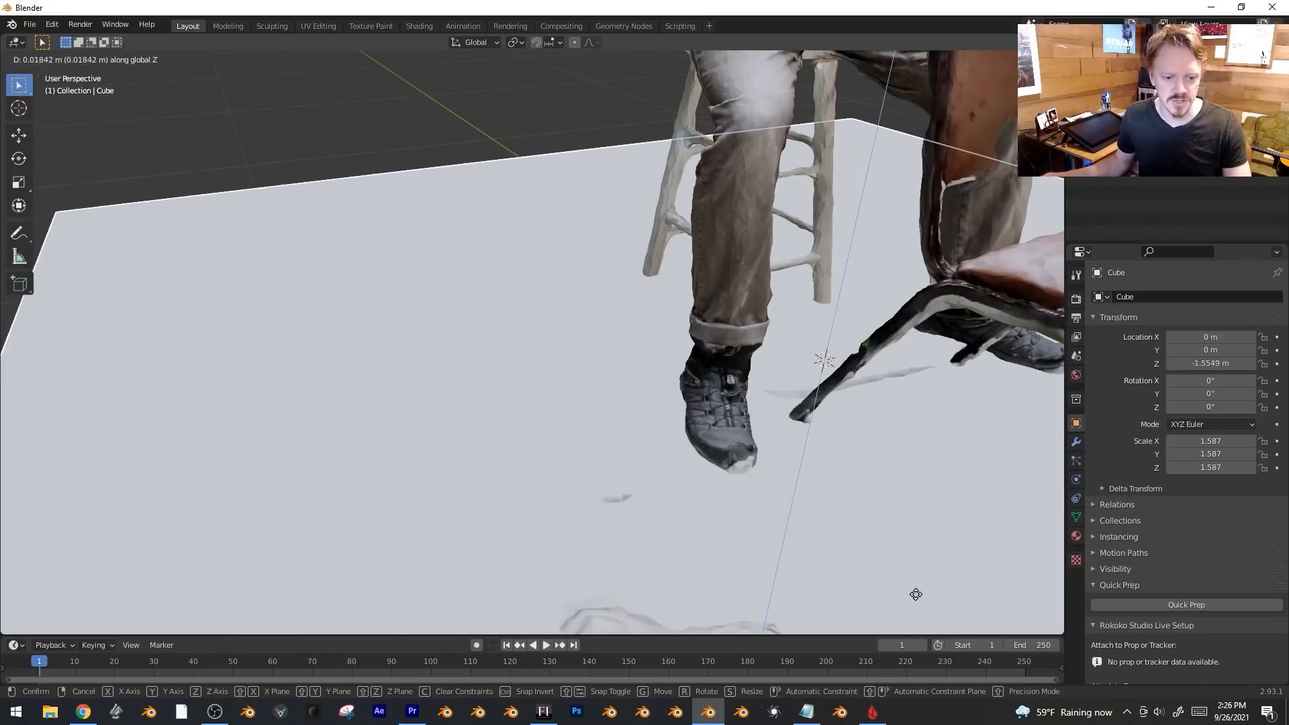
left_click(927, 587)
middle_click_drag(926, 587, 892, 450)
middle_click_drag(866, 376, 809, 411)
key("g")
key("z")
left_click(810, 421)
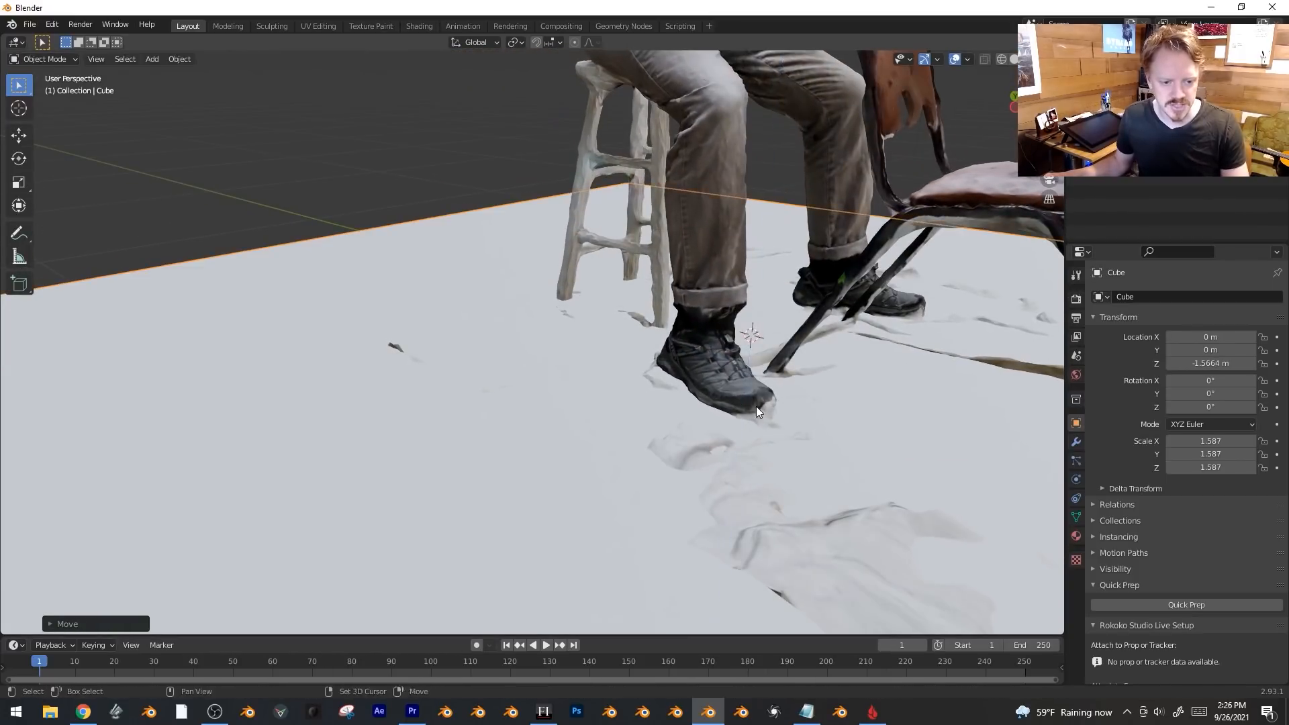
key("Tab")
key("Tab")
left_click(705, 289)
key("Tab")
middle_click_drag(507, 288, 601, 310)
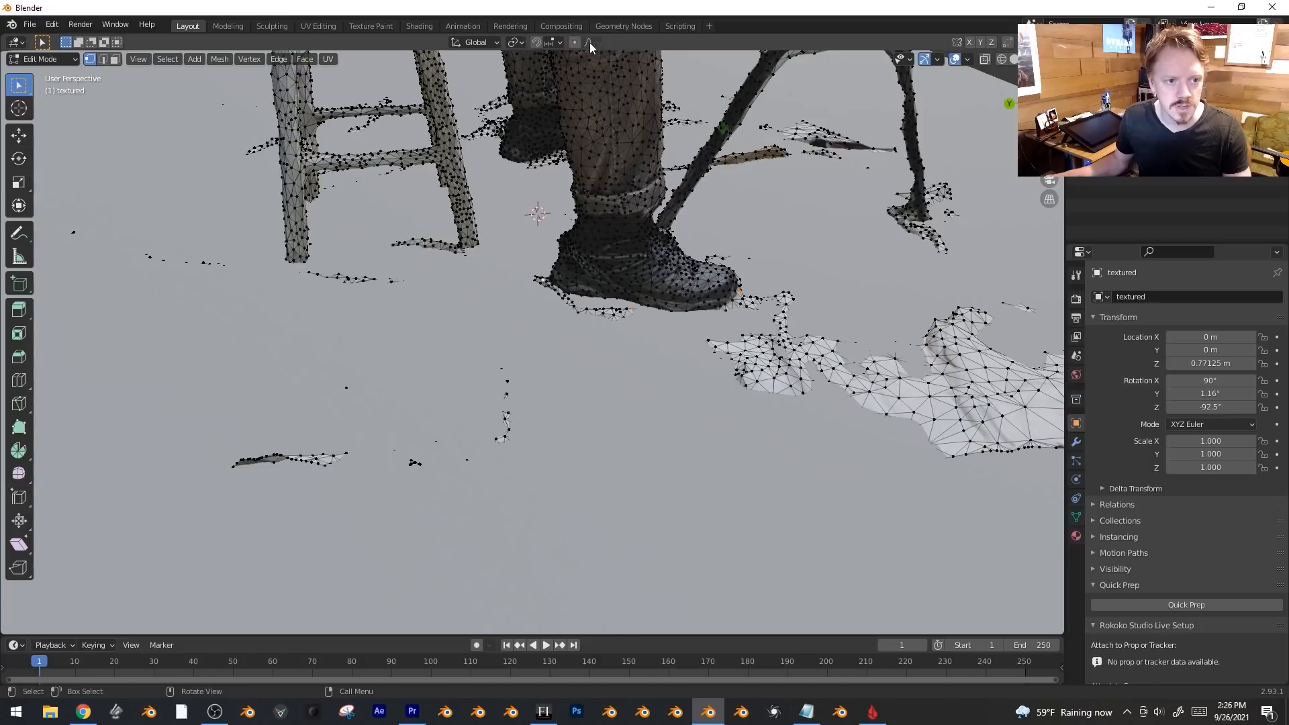
With proportional editing, move the shoe sole vertices vertically in two passes to reshape the underside.
key("g")
key("z")
scroll(799, 155, "up", 10)
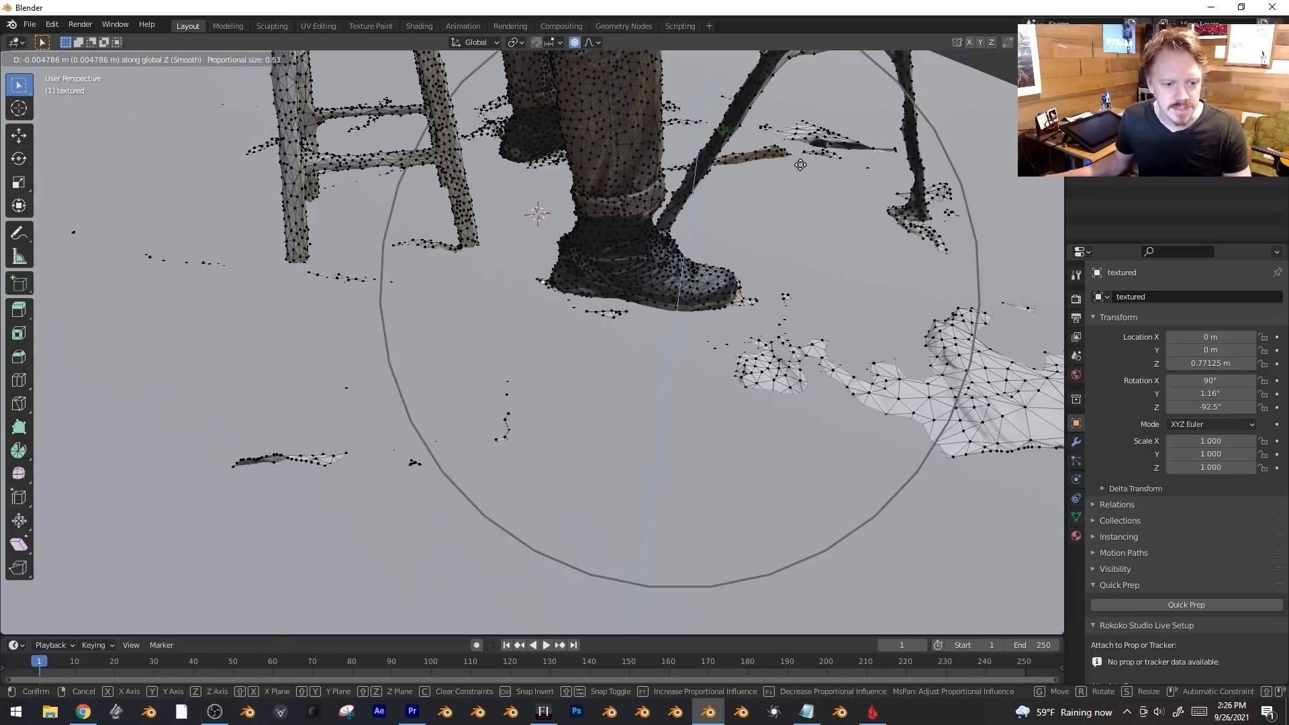
scroll(800, 165, "up", 8)
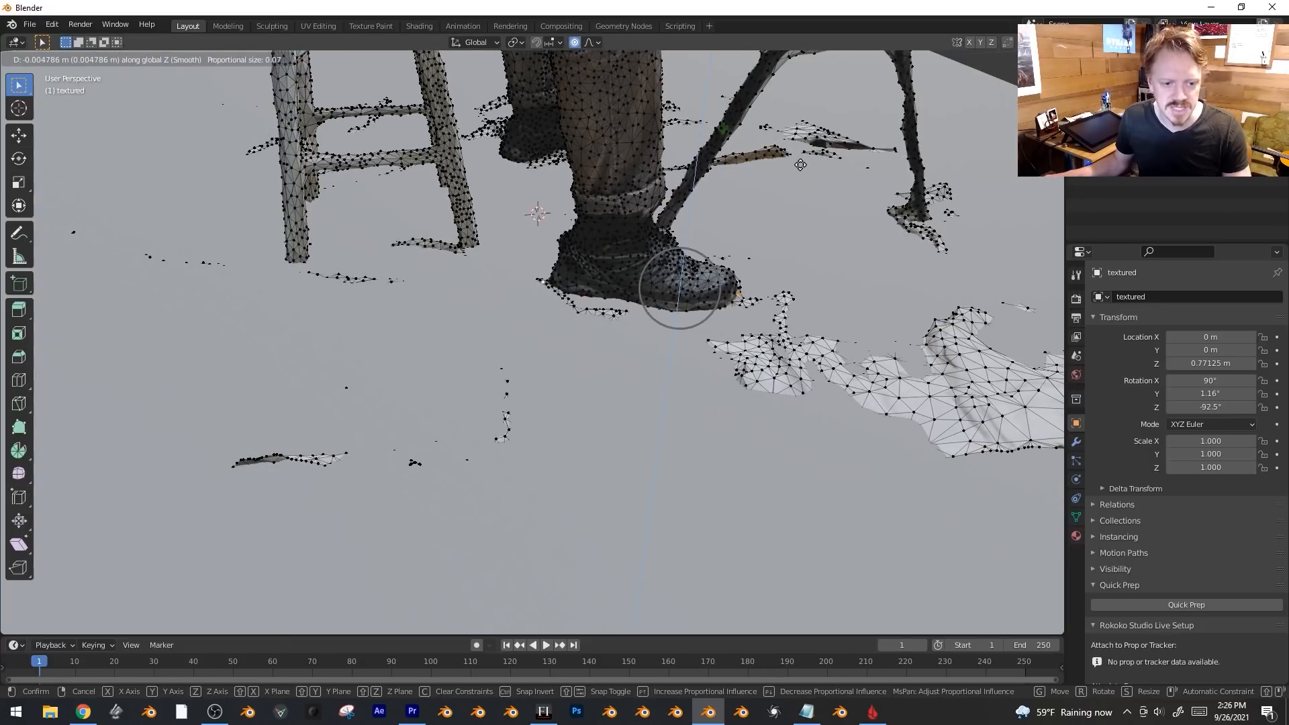
left_click(801, 165)
key("g")
key("z")
scroll(801, 184, "down", 1)
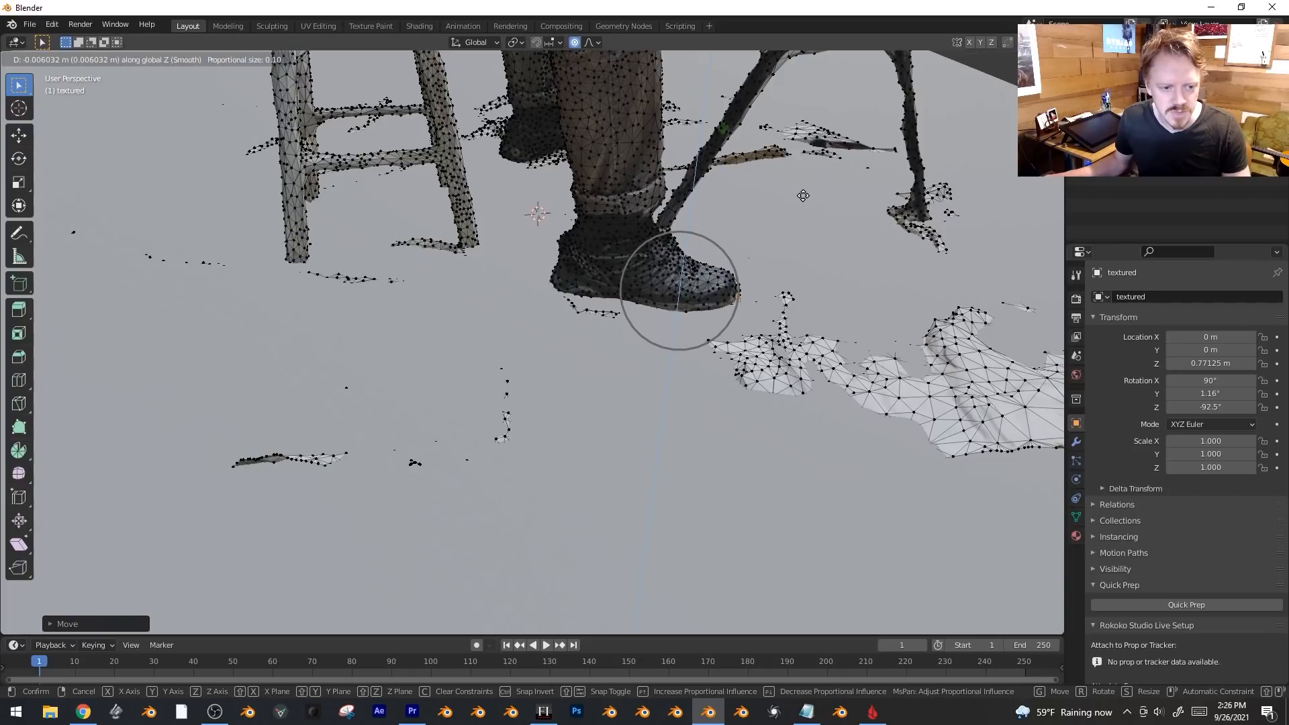
left_click(806, 211)
middle_click_drag(805, 211, 653, 446)
Nudge the shoe tip down so the sole rests on the floor.
key("g")
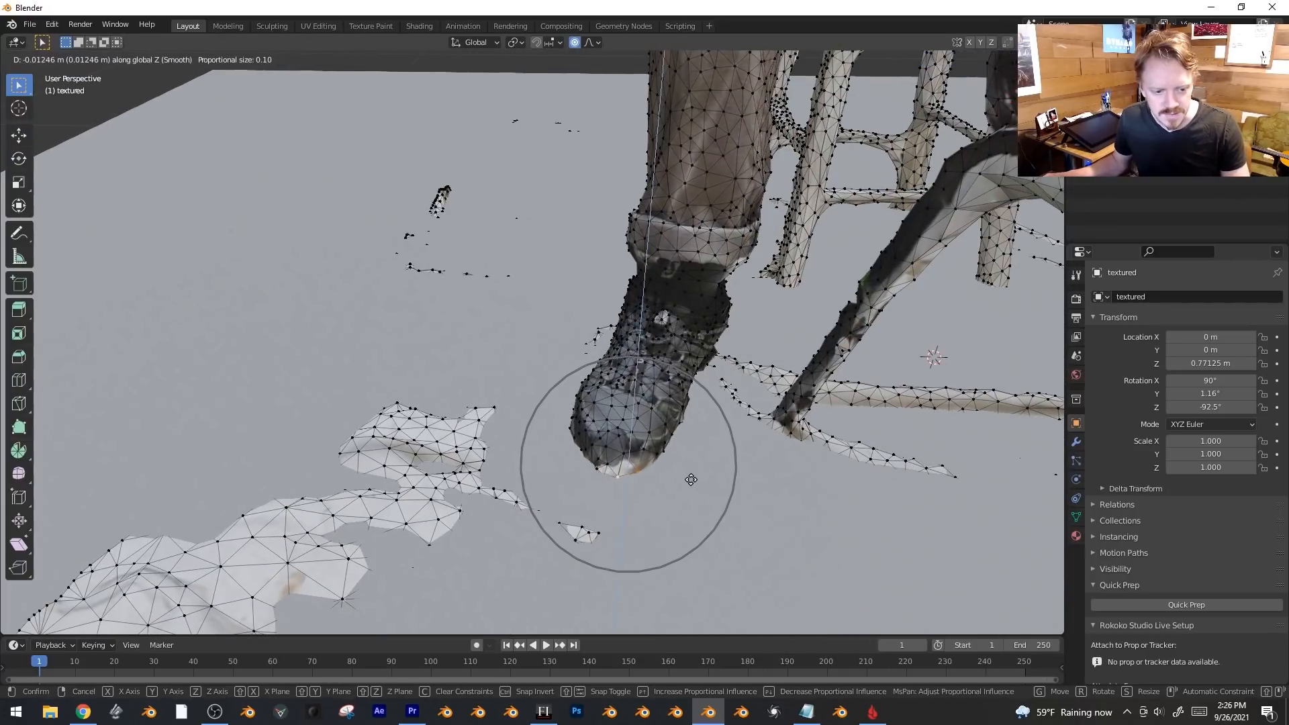
left_click(693, 488)
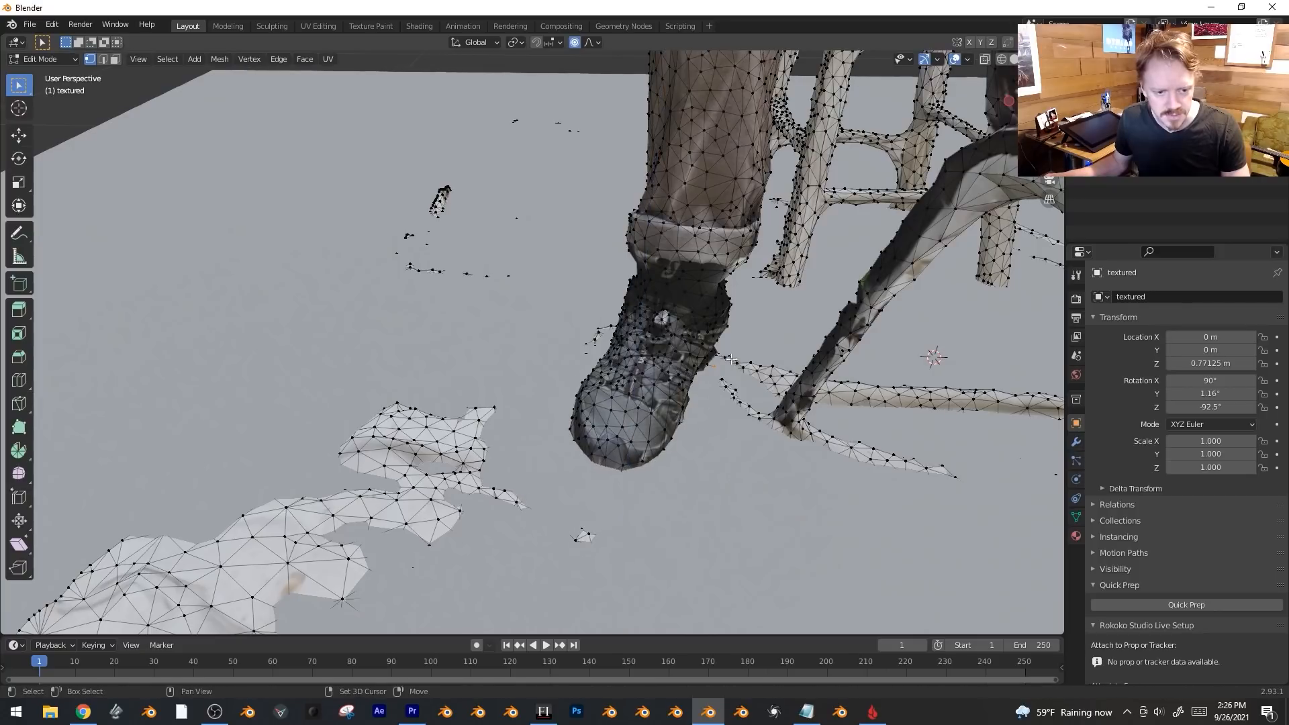
key("g")
key("z")
left_click(846, 372)
scroll(847, 372, "down", 3)
middle_click_drag(846, 372, 730, 334)
scroll(652, 382, "up", 3)
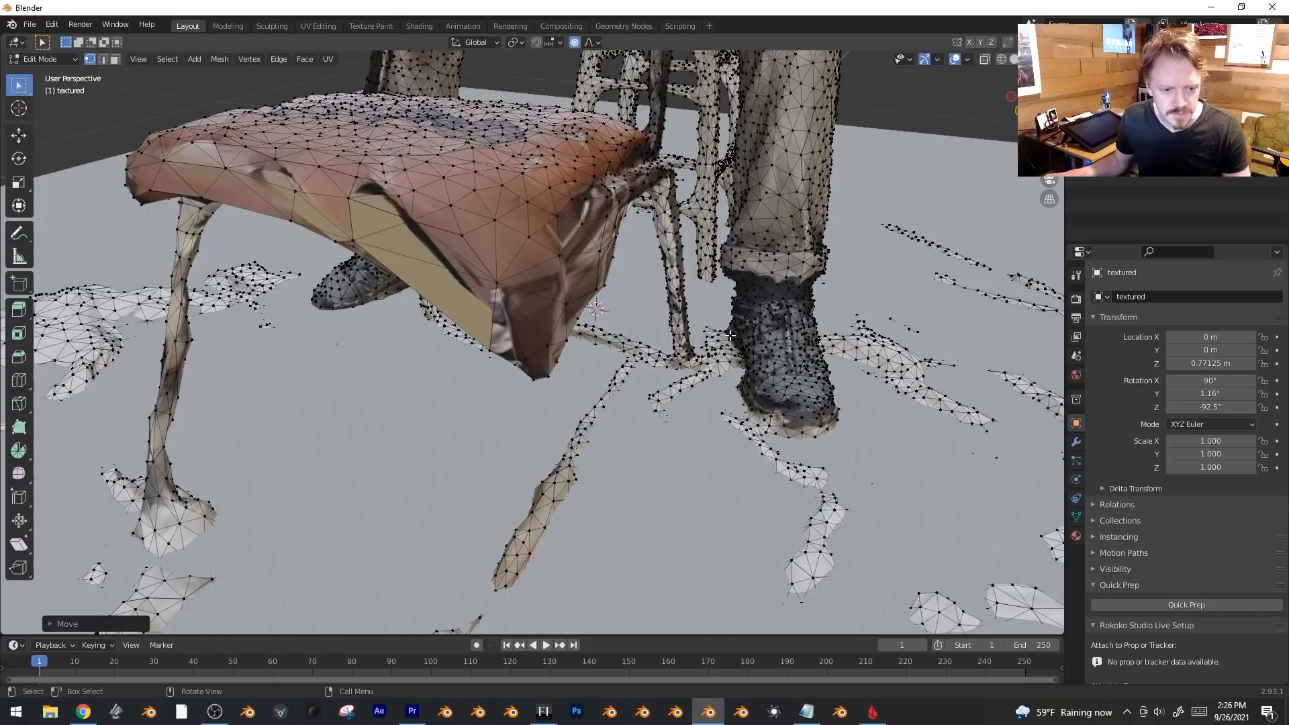
key("g")
left_click(746, 402)
middle_click_drag(745, 403, 679, 389)
Select the floor Cube, enter Edit Mode and bring up its context menu.
key("g")
left_click(710, 371)
key("Tab")
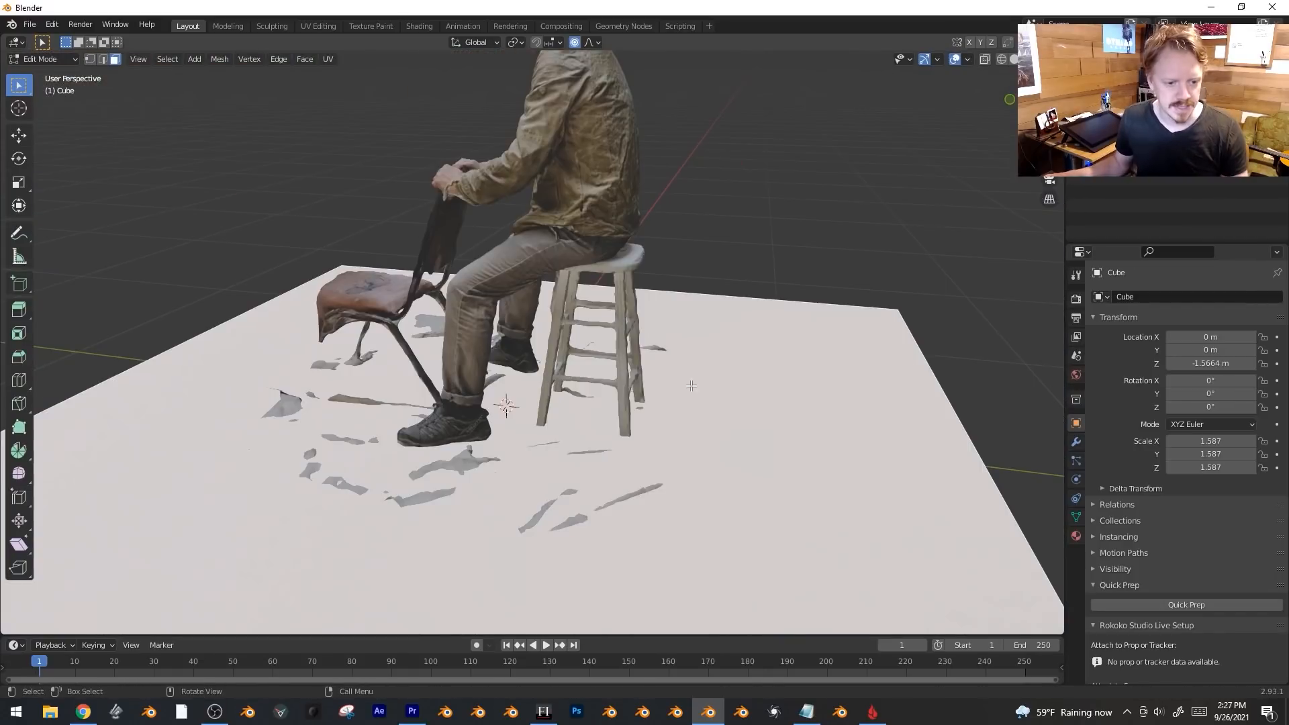
key("Tab")
middle_click_drag(638, 416, 712, 421)
key("Tab")
middle_click_drag(763, 325, 720, 365)
right_click(720, 364)
Subdivide the floor twice into a grid and add an edge loop across it.
left_click(720, 364)
key("shift+r")
key("shift+r")
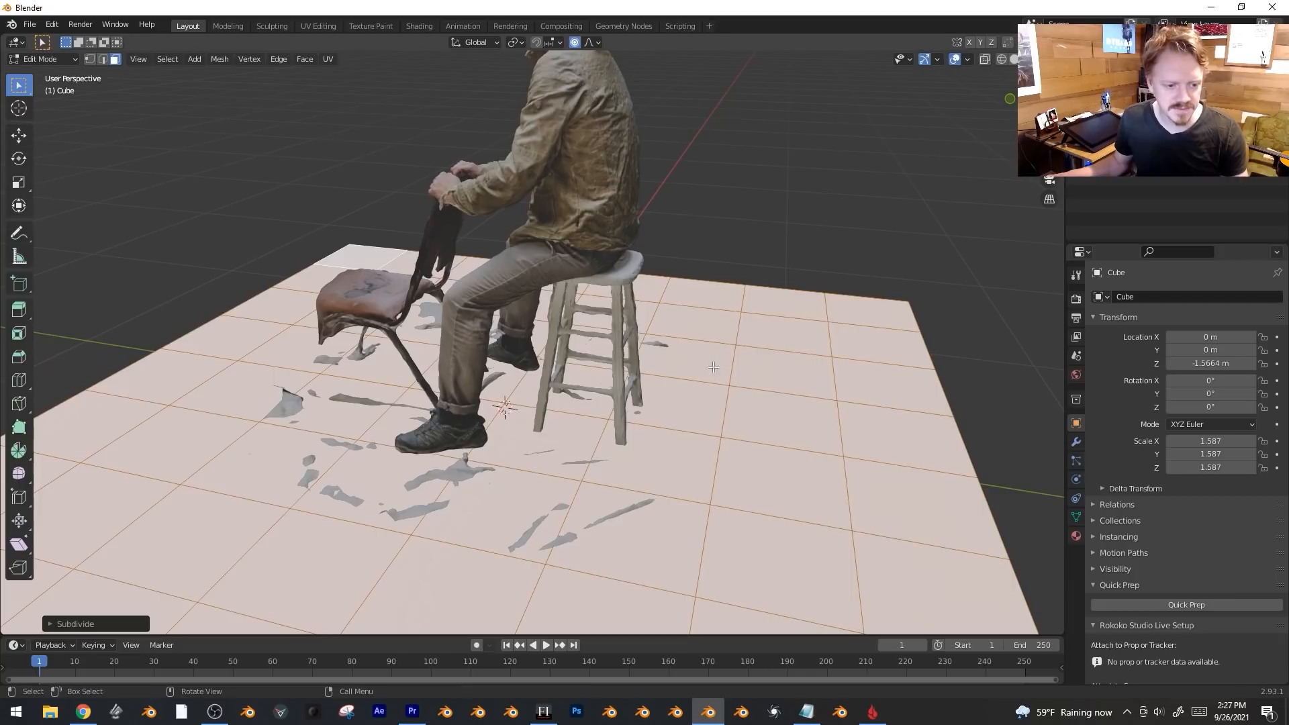
left_click(599, 402)
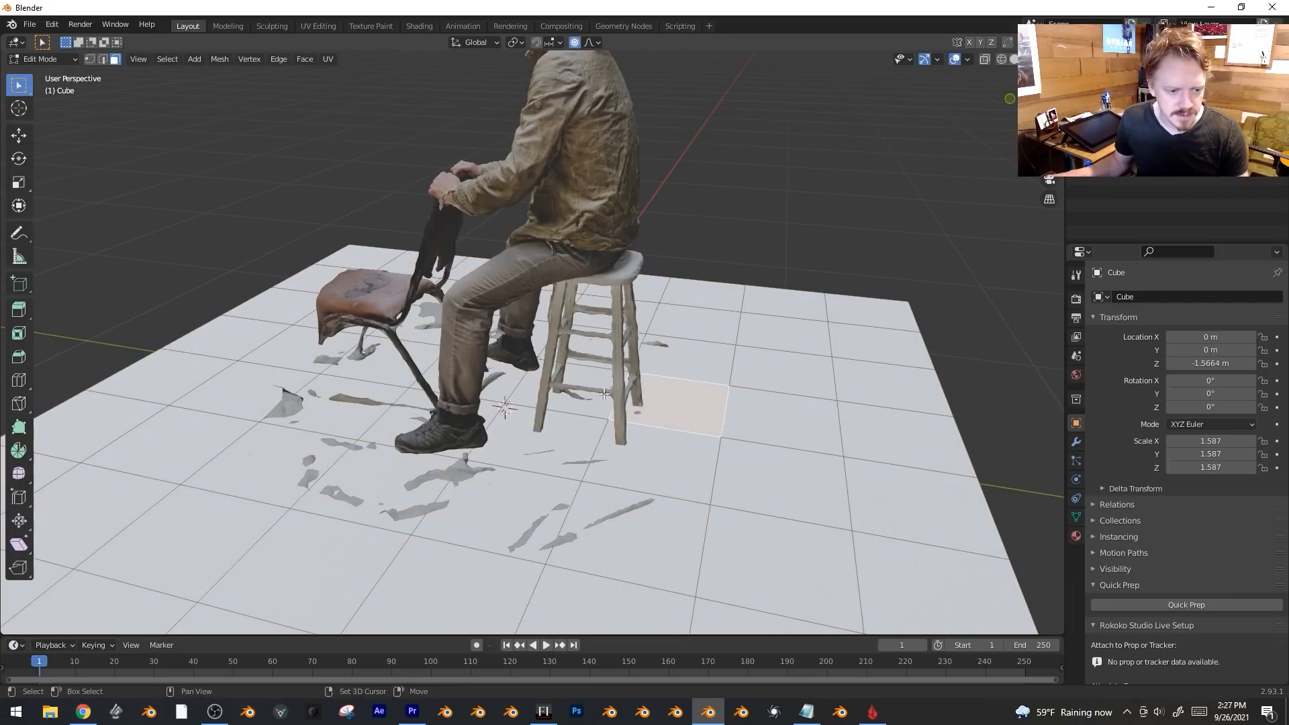
left_click(548, 407)
left_click(521, 403)
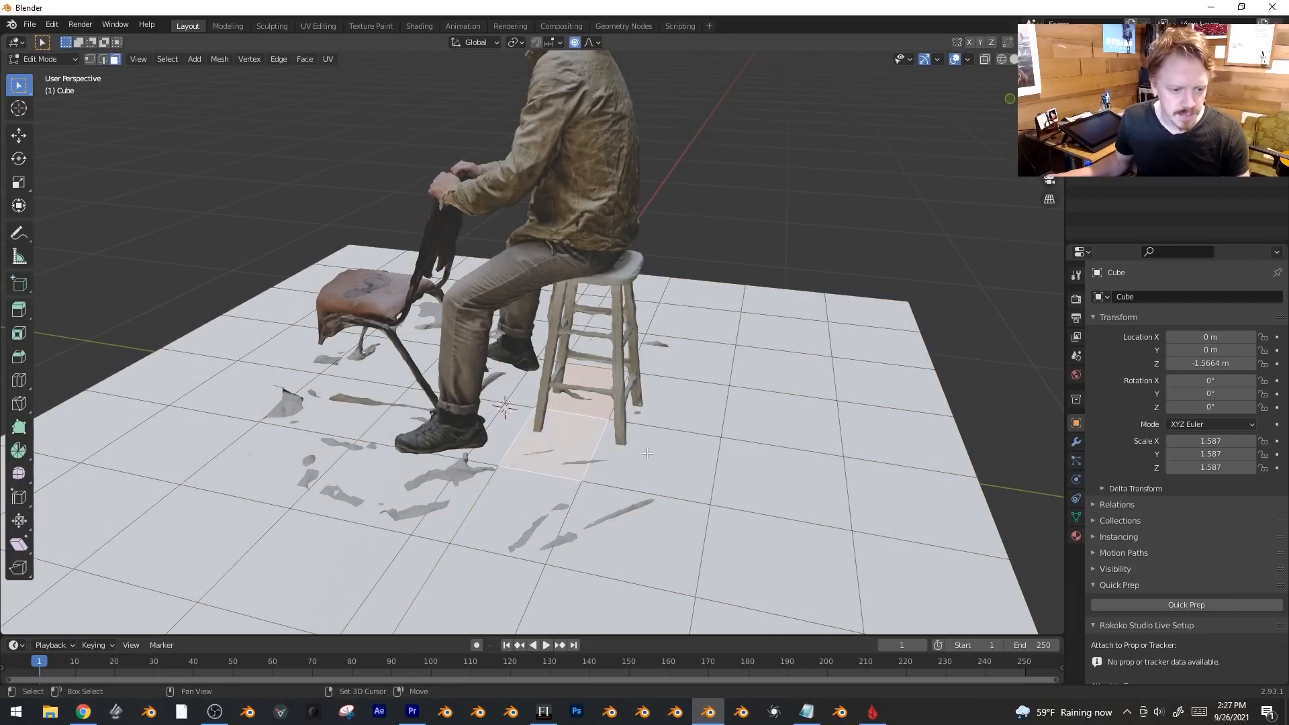
Extrude the selected floor faces under the stool up into a block.
key("e")
left_click(691, 312)
middle_click_drag(591, 350, 762, 331)
key("KP_1")
key("KP_3")
In Right Ortho, narrow, tilt and reposition the block's top face.
key("s")
left_click(772, 257)
key("r")
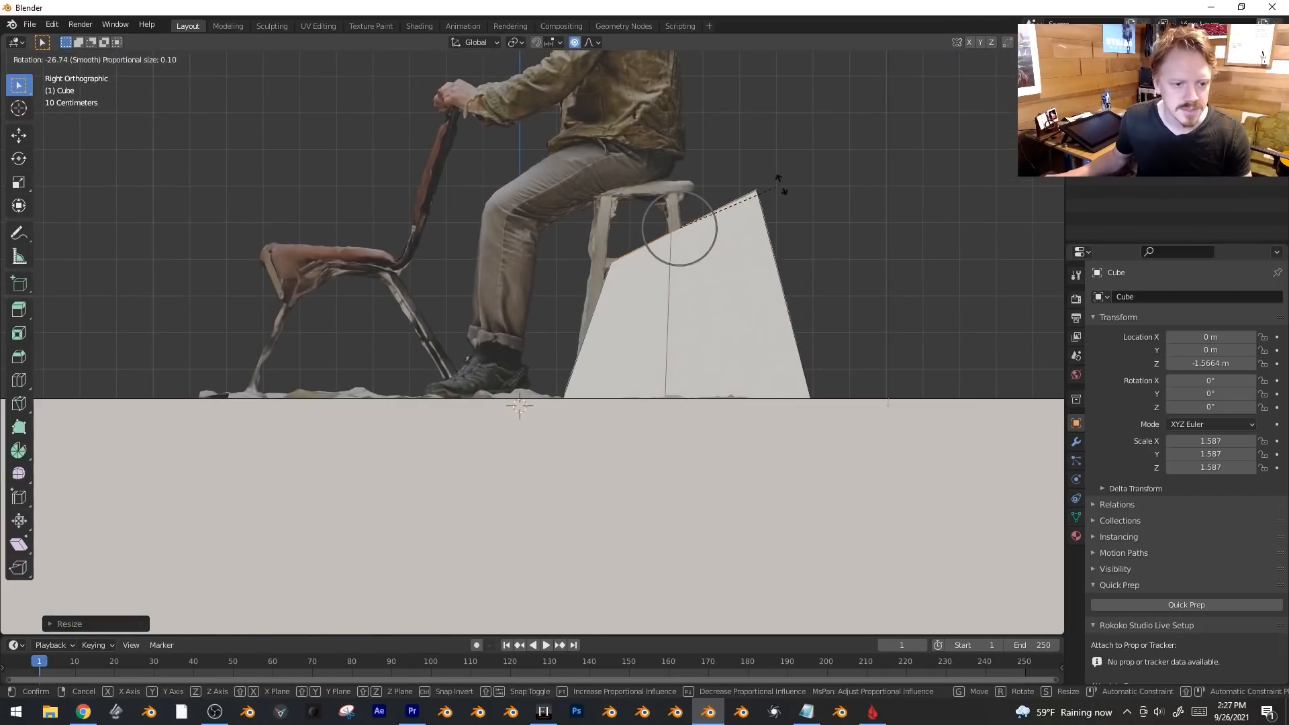
left_click(780, 205)
key("g")
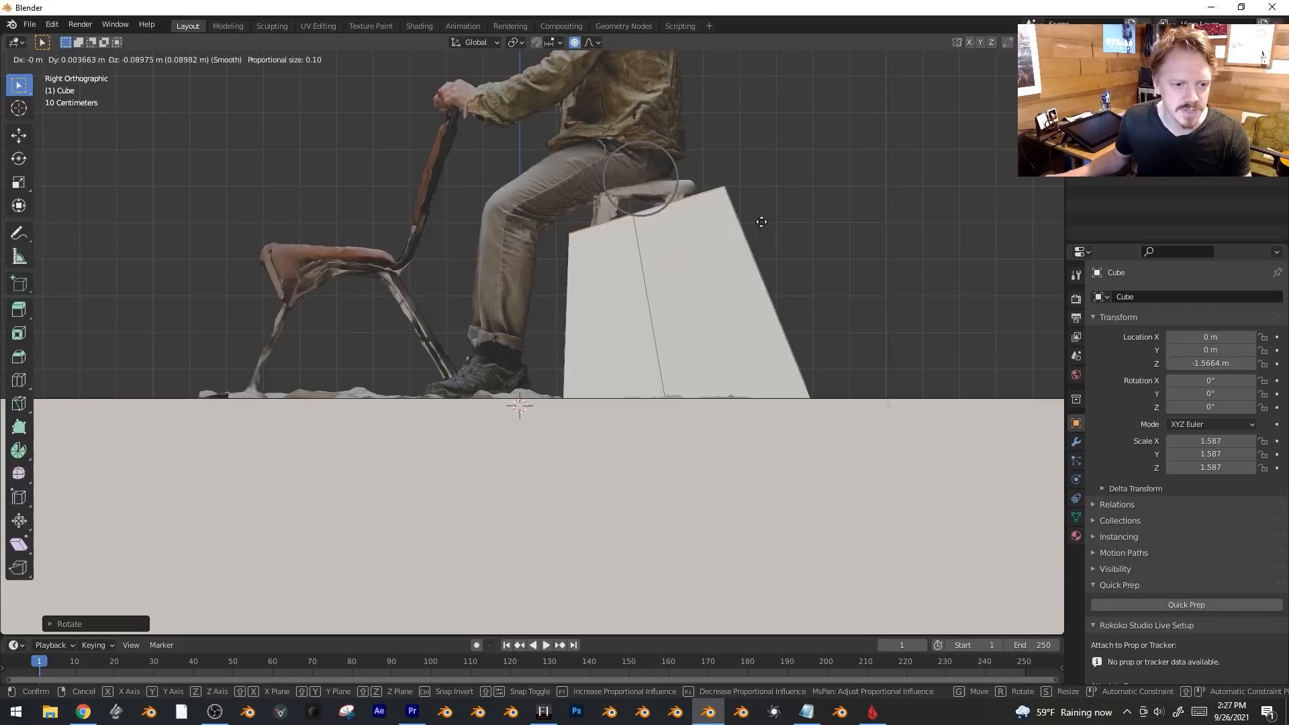
left_click(751, 194)
middle_click_drag(590, 208, 608, 217)
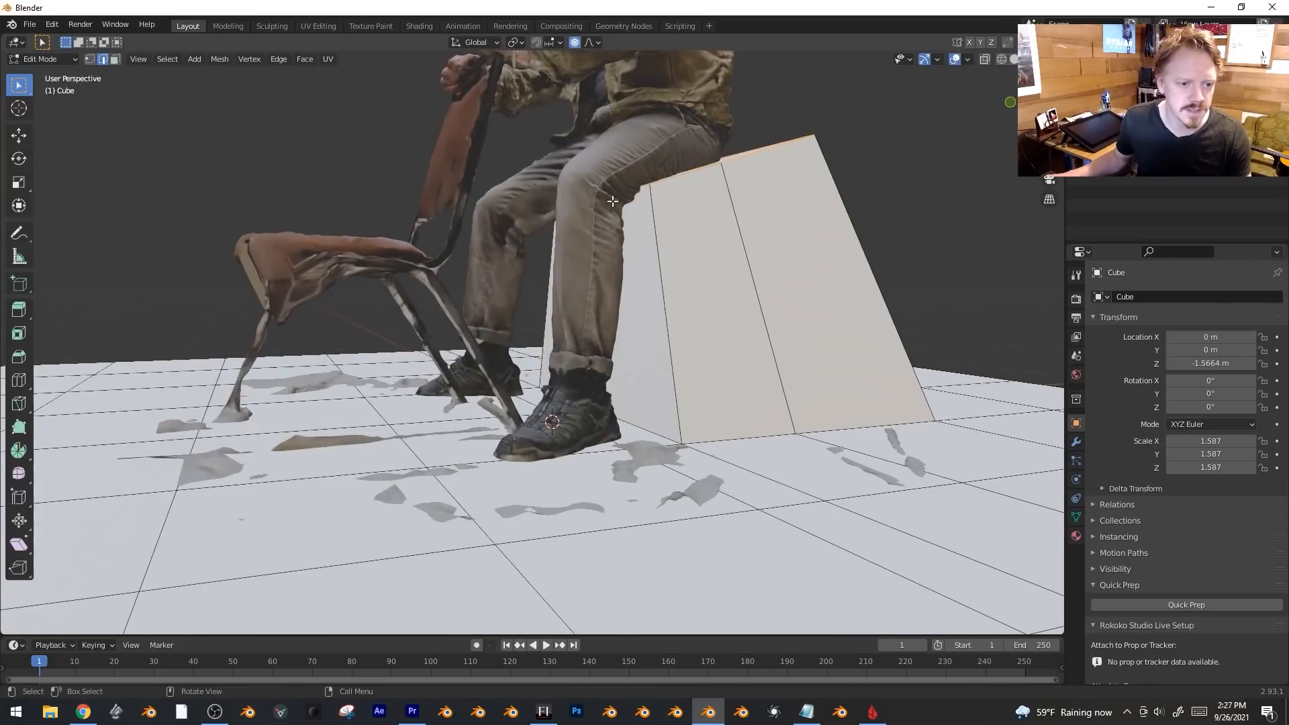
Adjust the block's top left vertex and shift the middle and right top vertices slightly left.
key("KP_1")
key("KP_3")
key("g")
right_click(586, 249)
key("g")
left_click(586, 269)
left_click_drag(592, 137, 769, 210)
key("g")
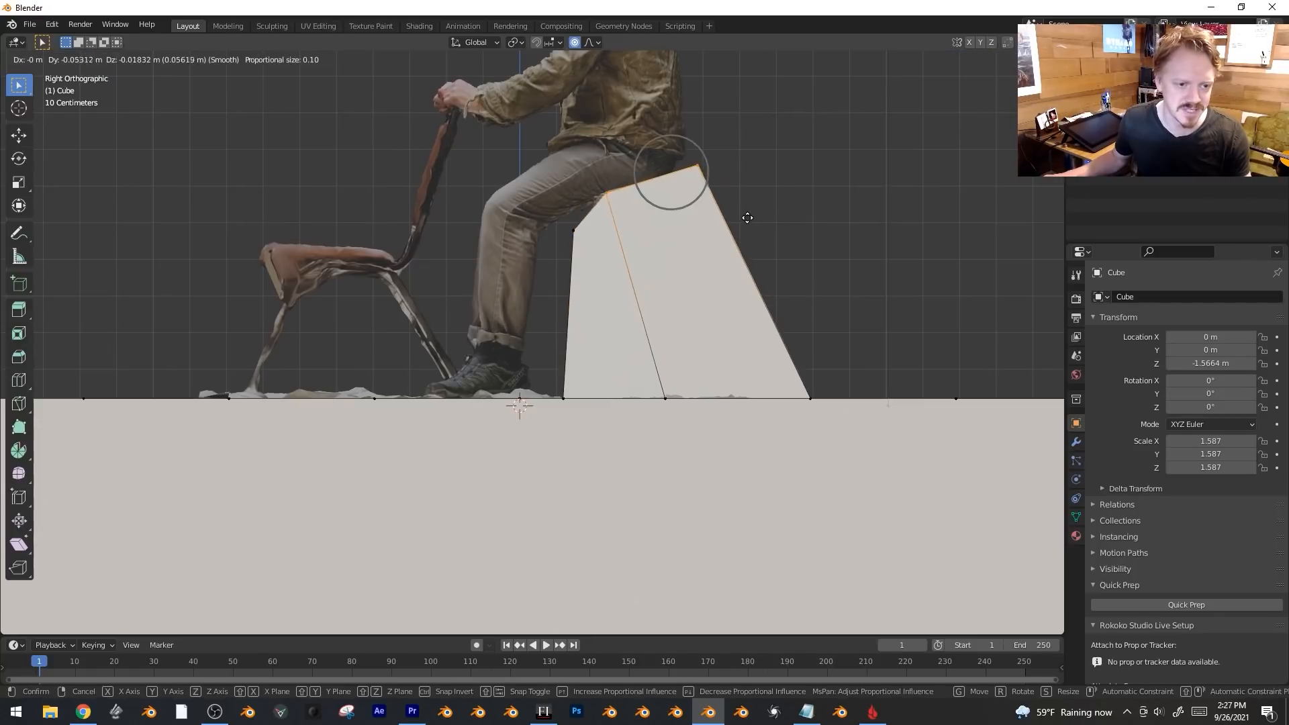
left_click(739, 216)
middle_click_drag(602, 113, 479, 177)
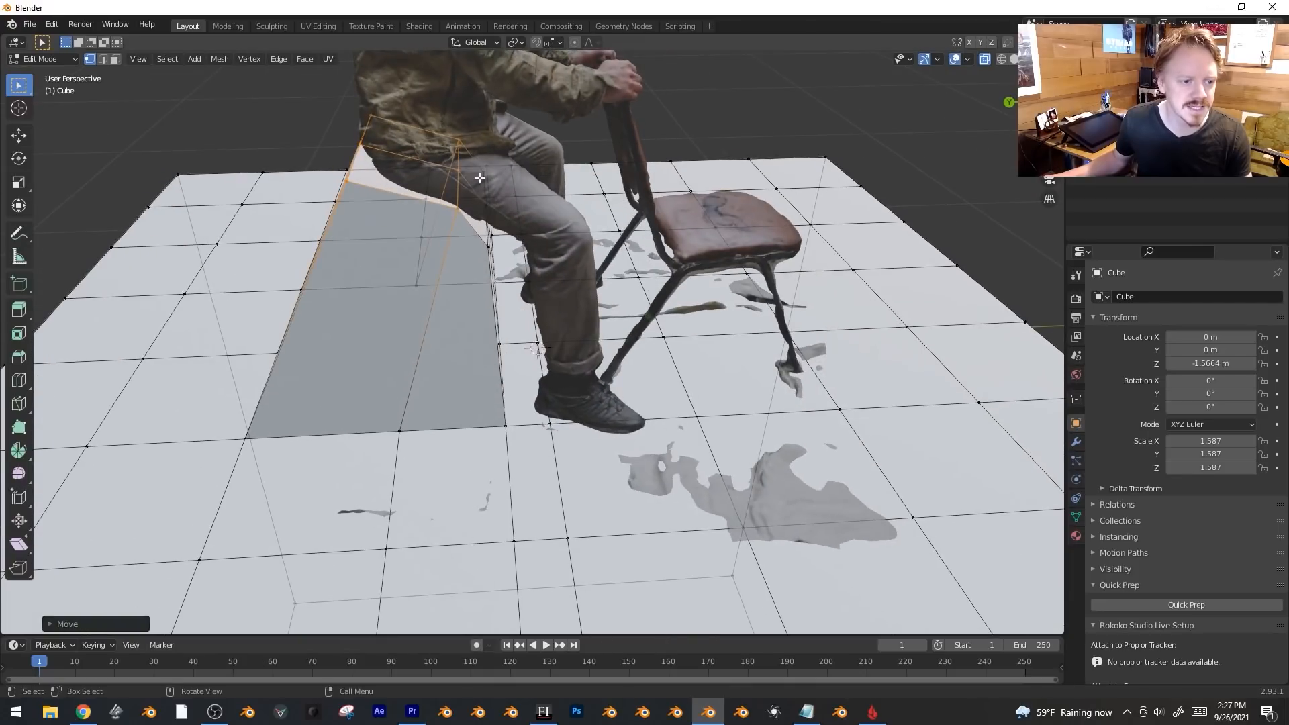
key("2")
middle_click_drag(455, 176, 651, 297)
Raise the block's selected top edge vertically and re-enter Edit Mode in front view.
key("g")
key("z")
left_click(506, 177)
key("Tab")
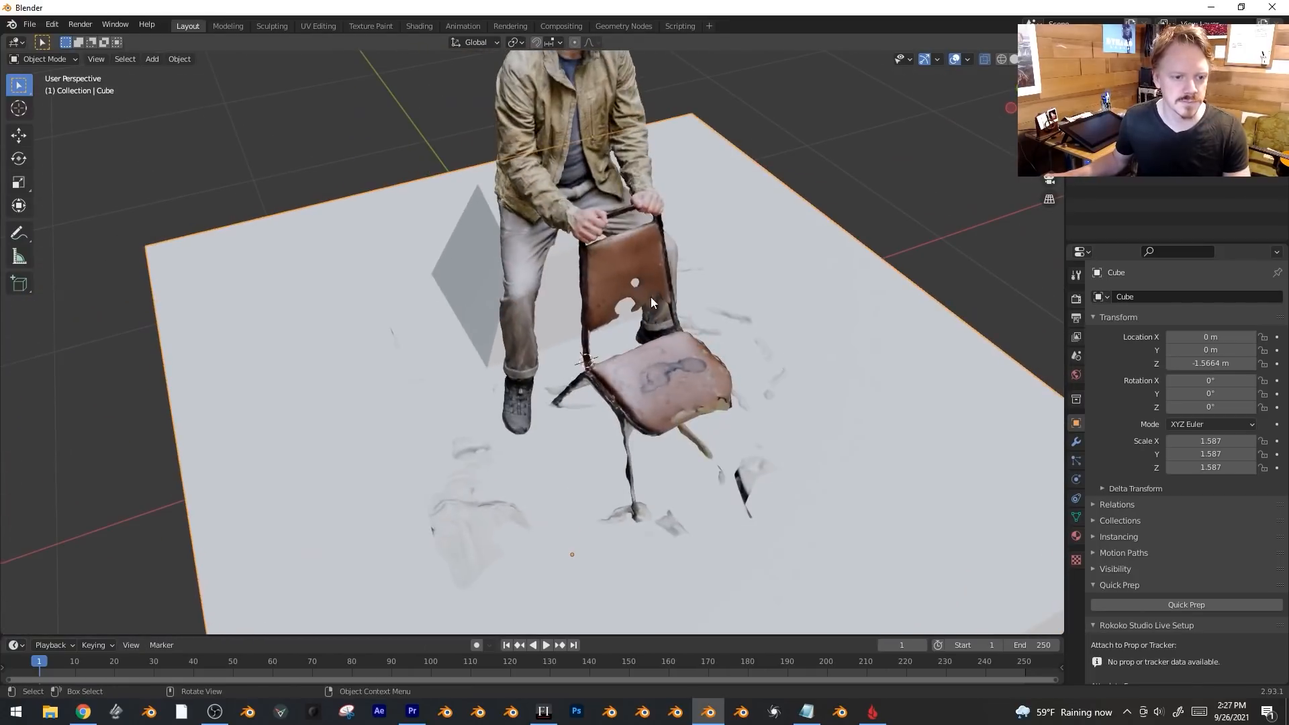
key("KP_1")
middle_click_drag(633, 226, 615, 253, "shift")
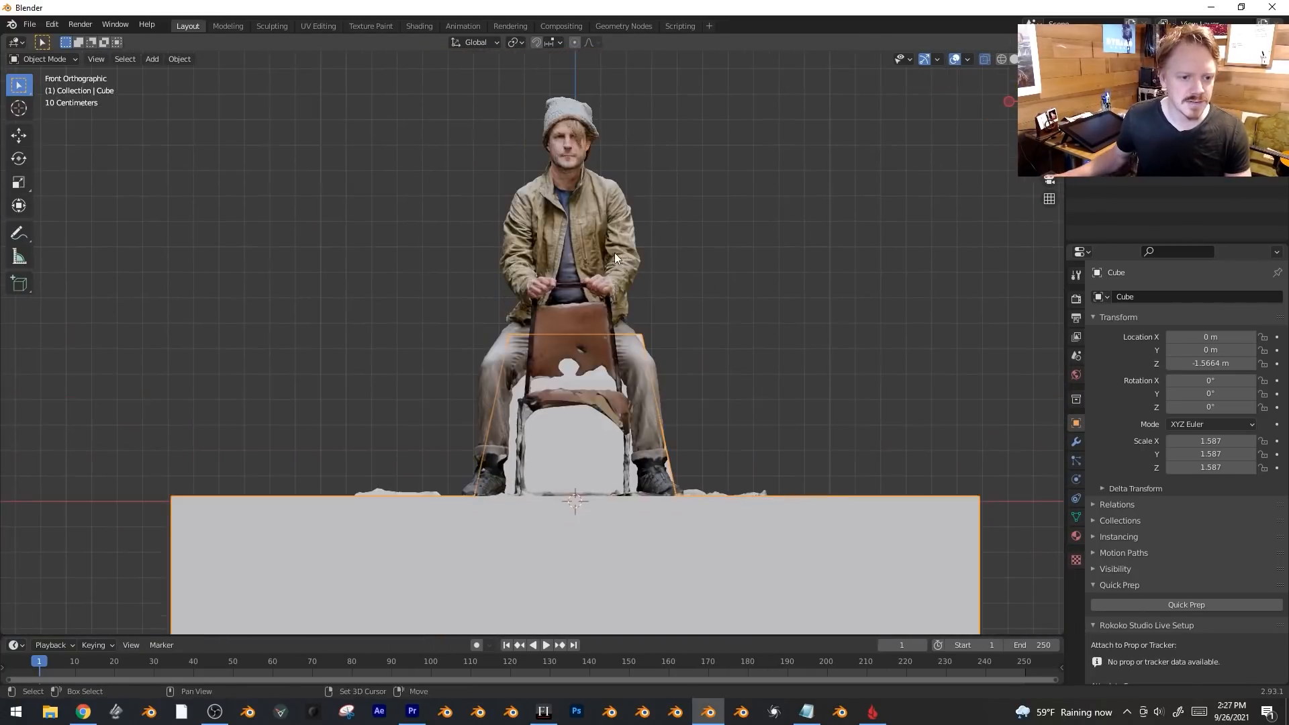
key("Tab")
scroll(615, 253, "up", 3)
Add a small cube near the hands, rotated about 21° and scaled into place.
key("shift+a")
left_click(587, 229)
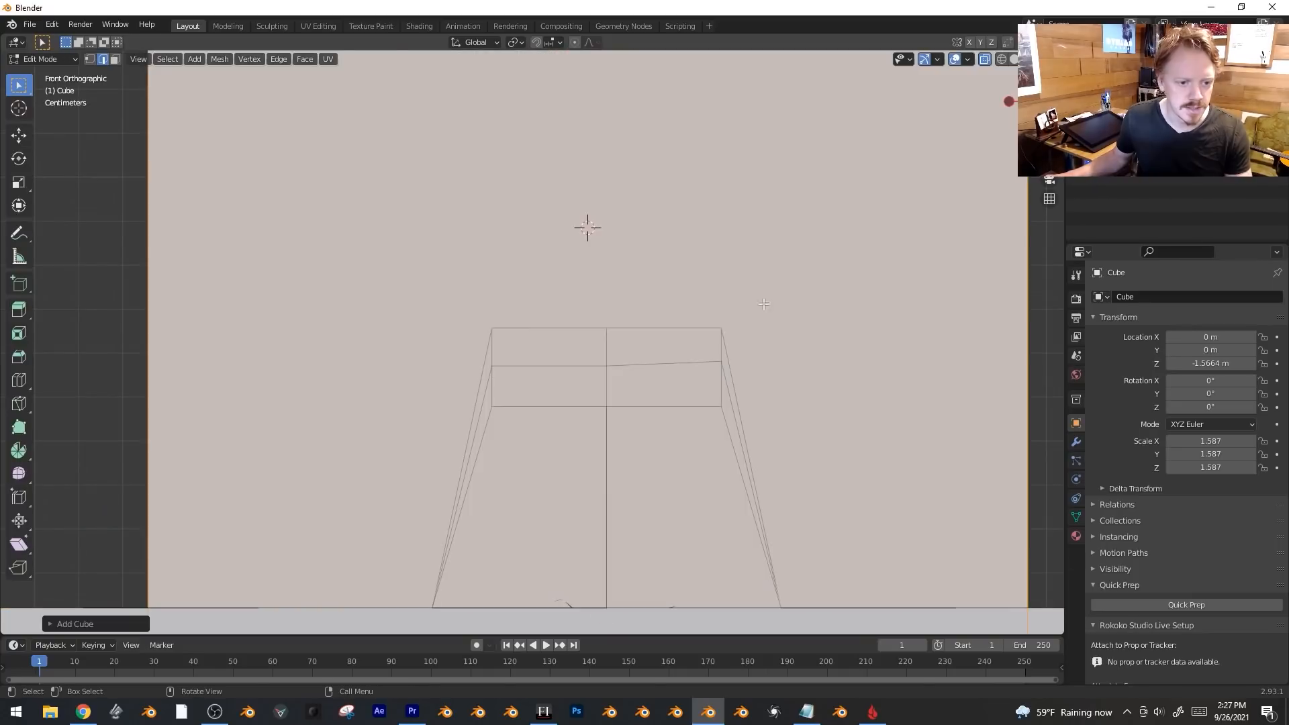
key("s")
left_click(672, 235)
key("g")
left_click(624, 297)
key("r")
left_click(648, 339)
key("s")
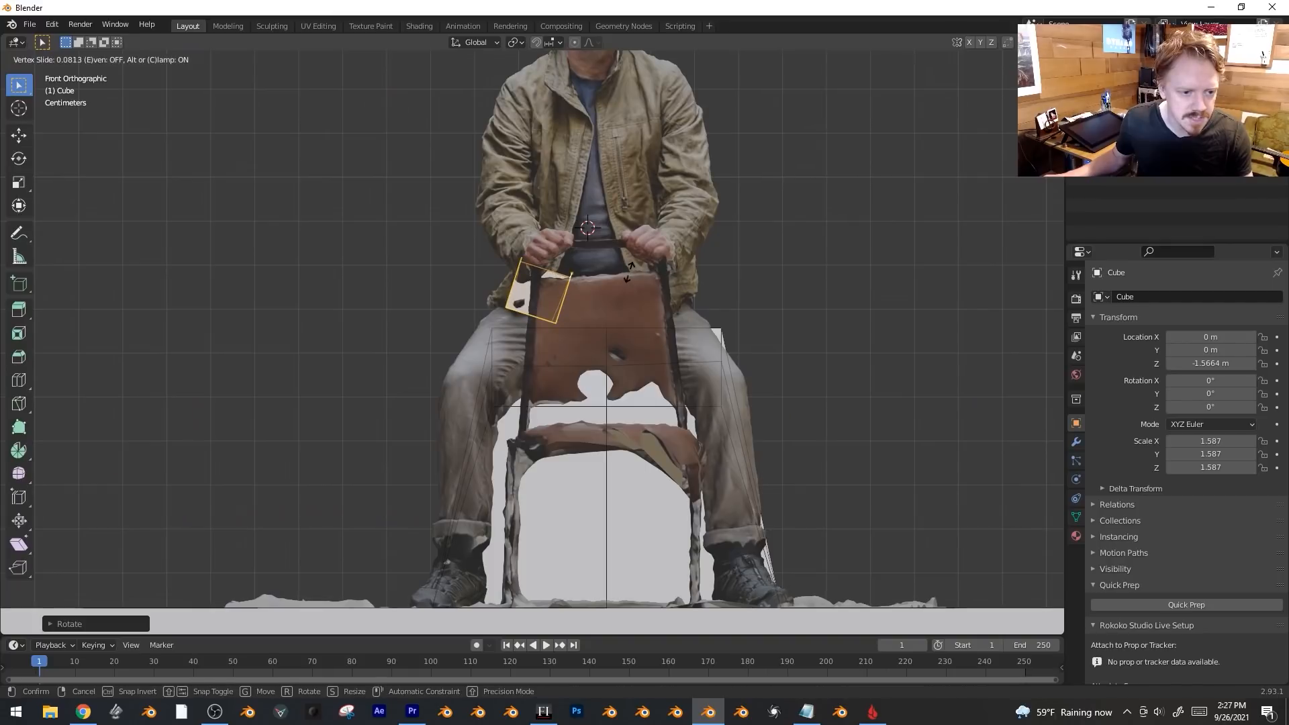
left_click(554, 287)
middle_click_drag(554, 286, 674, 343)
Shift the new cube along Y and tilt it slightly.
key("g")
key("y")
left_click(791, 389)
middle_click_drag(791, 389, 711, 365)
key("r")
left_click(833, 342)
Duplicate the cube sideways along X, rotate the copy about Y and set its height.
key("shift+d")
key("x")
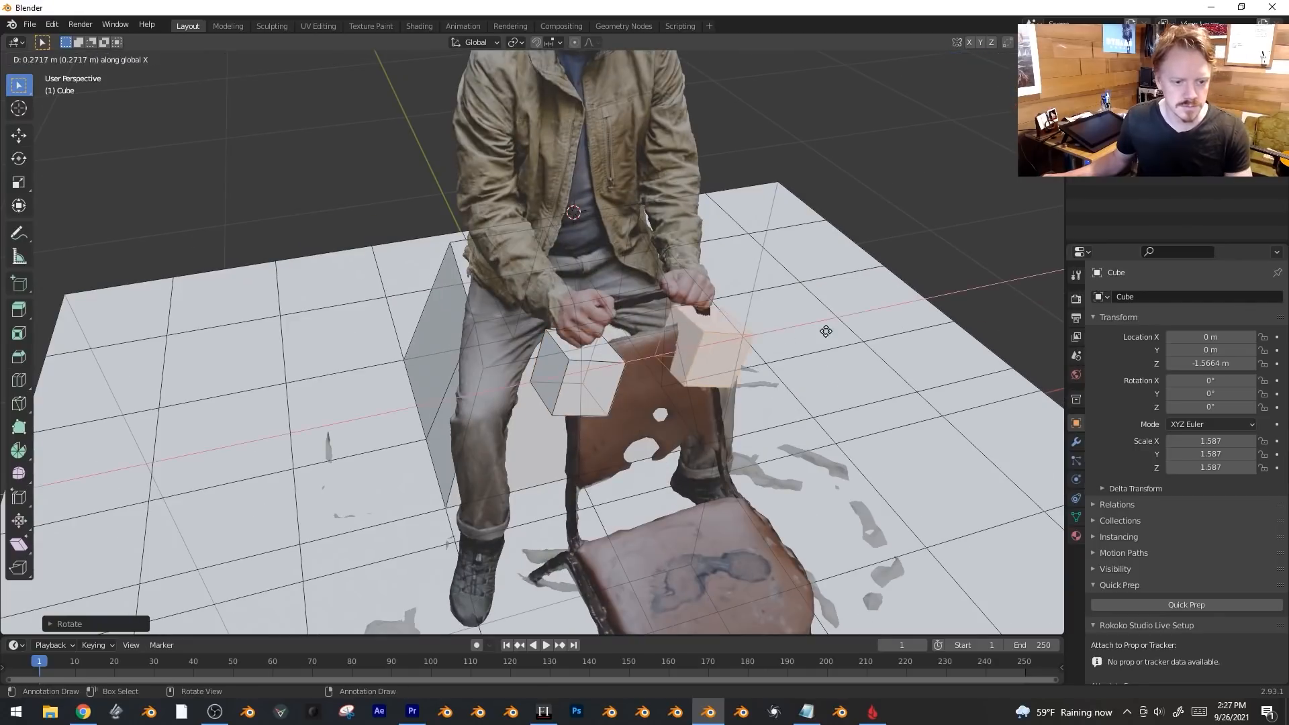
left_click(826, 331)
key("r")
key("y")
left_click(803, 256)
key("g")
key("z")
left_click(808, 269)
middle_click_drag(807, 269, 784, 255)
key("g")
left_click(783, 255)
Place another copy of the cube between the hands and rotate it freely.
key("KP_1")
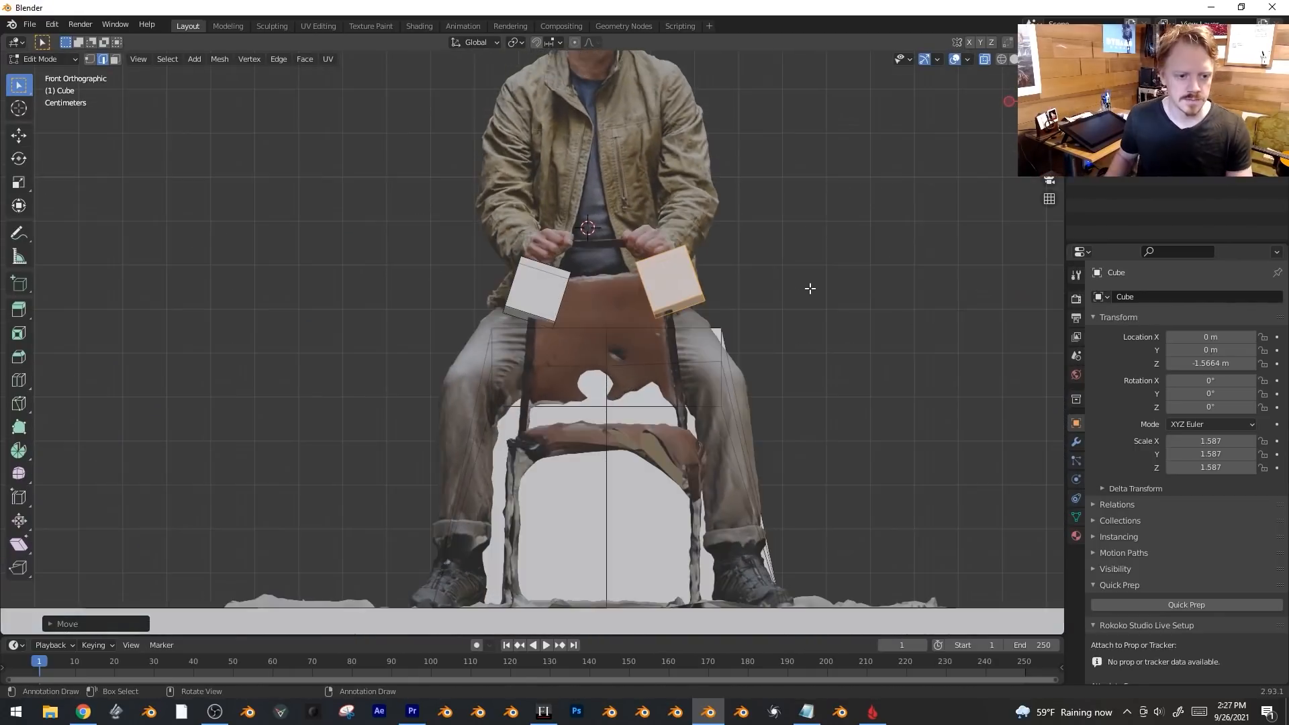
scroll(809, 288, "up", 5)
key("shift+d")
left_click(767, 153)
middle_click_drag(767, 153, 797, 299, "shift")
key("r")
key("r")
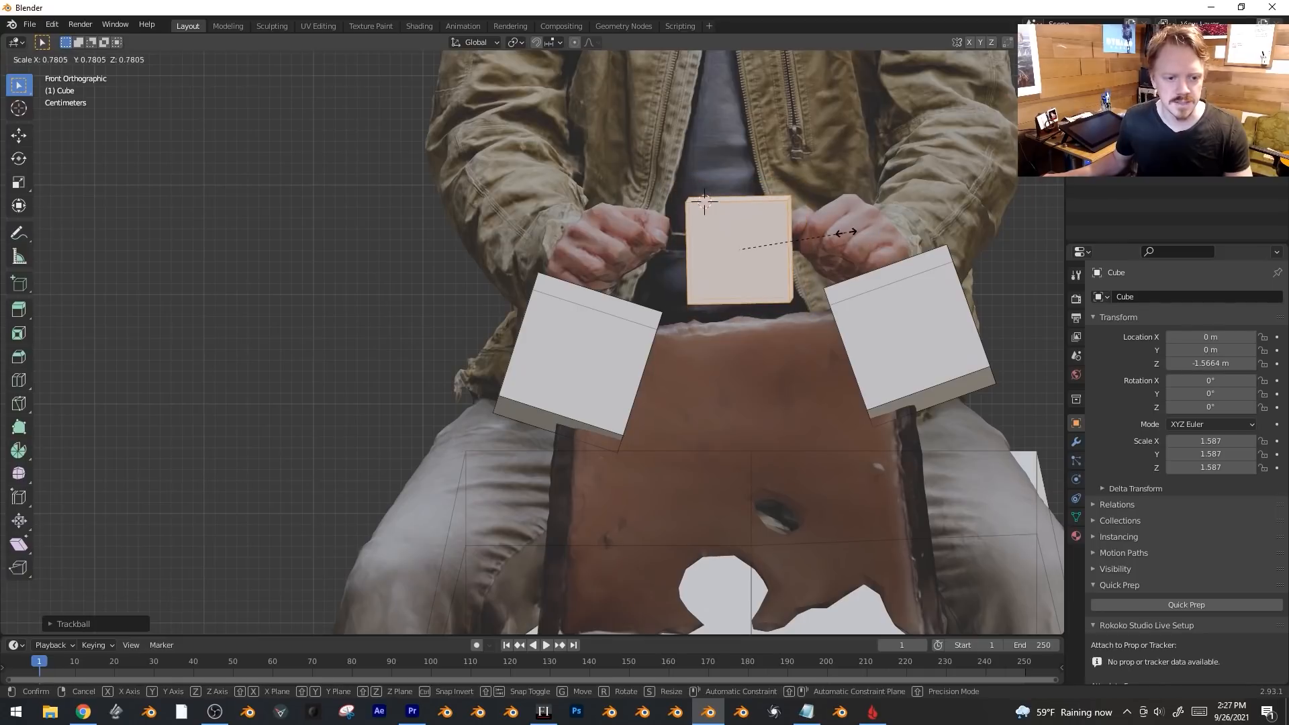
left_click(702, 206)
Reshape the middle cube by moving its right and left faces along X.
key("Tab")
middle_click_drag(702, 206, 839, 256)
key("3")
left_click(701, 366)
key("g")
key("x")
left_click(702, 368)
key("r")
left_click(947, 182)
middle_click_drag(947, 182, 691, 256)
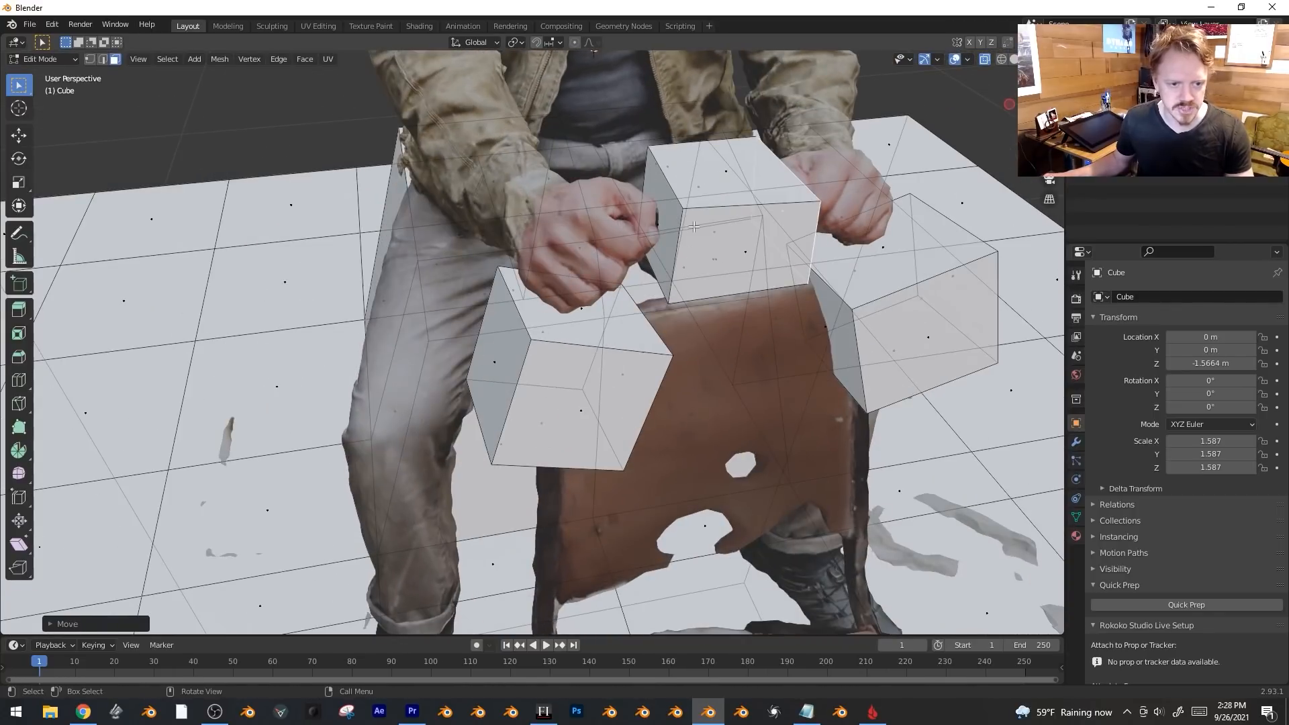
key("g")
key("x")
left_click(744, 199)
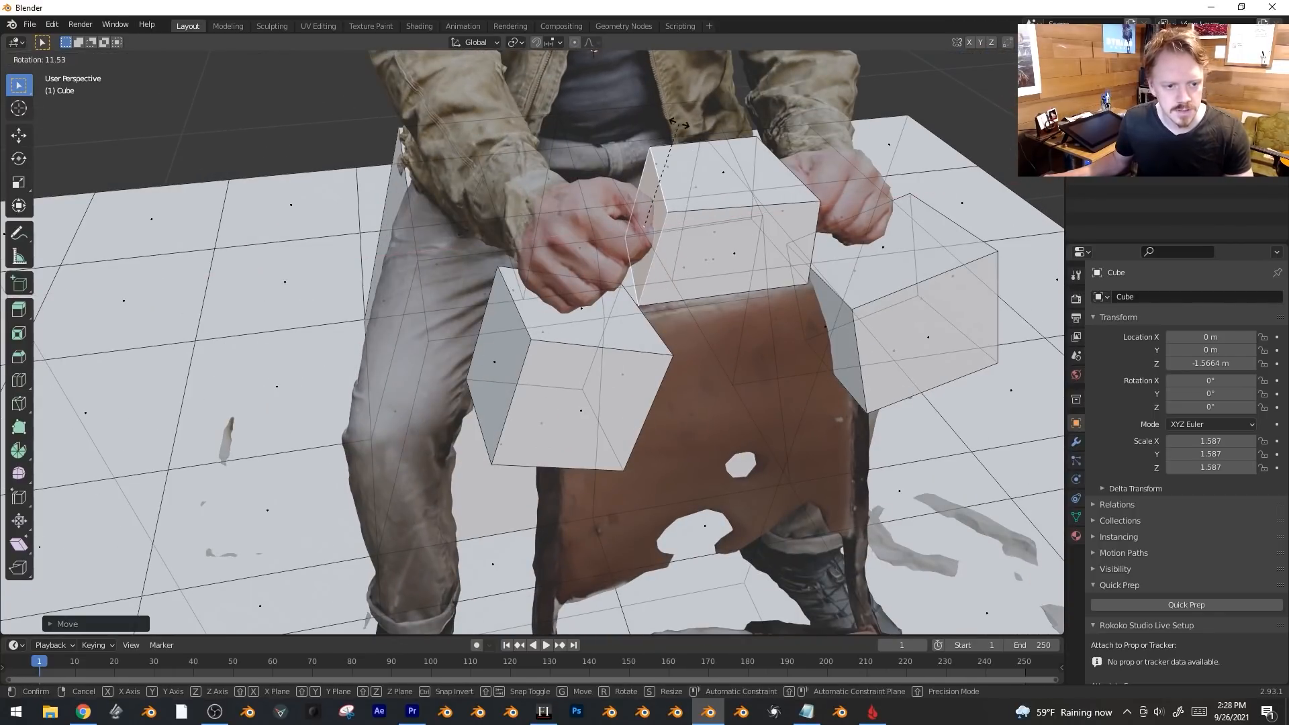
key("Tab")
Turn off X-ray so the blocks look solid, then select the man scan in Object Mode.
middle_click_drag(795, 270, 606, 265)
key("Tab")
key("alt+z")
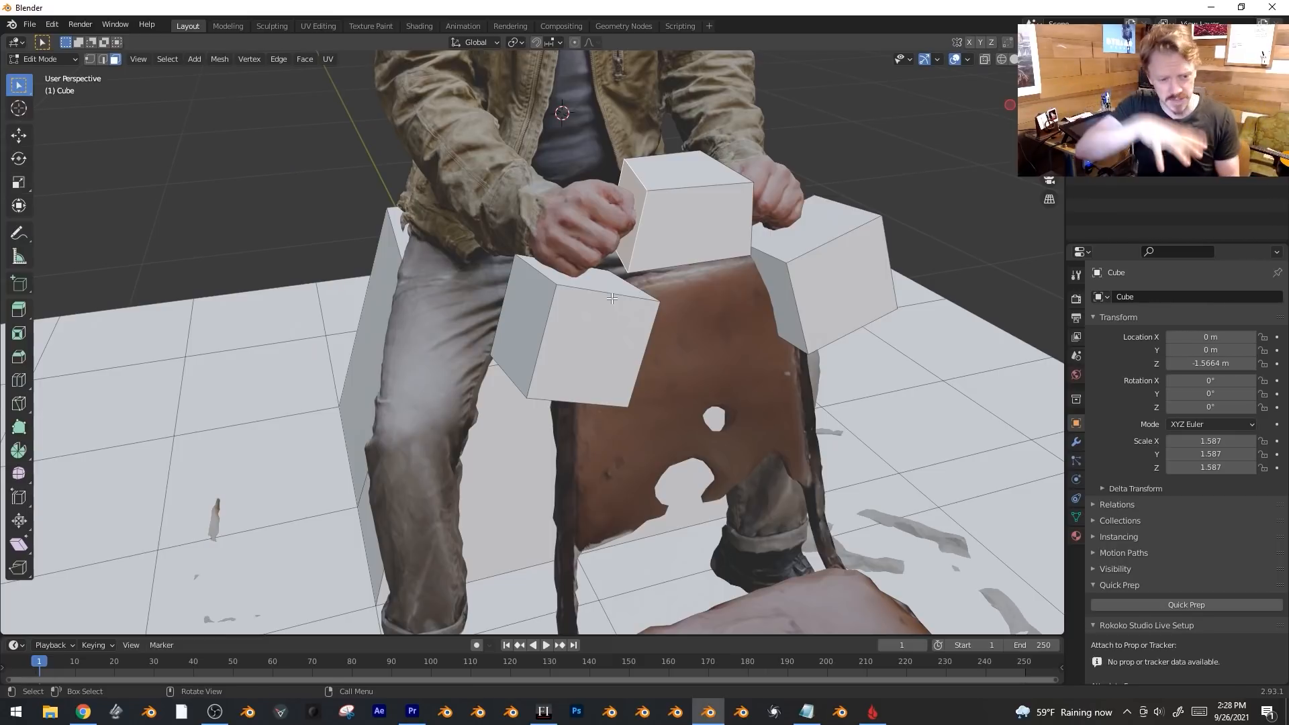
key("Tab")
middle_click_drag(612, 298, 698, 275)
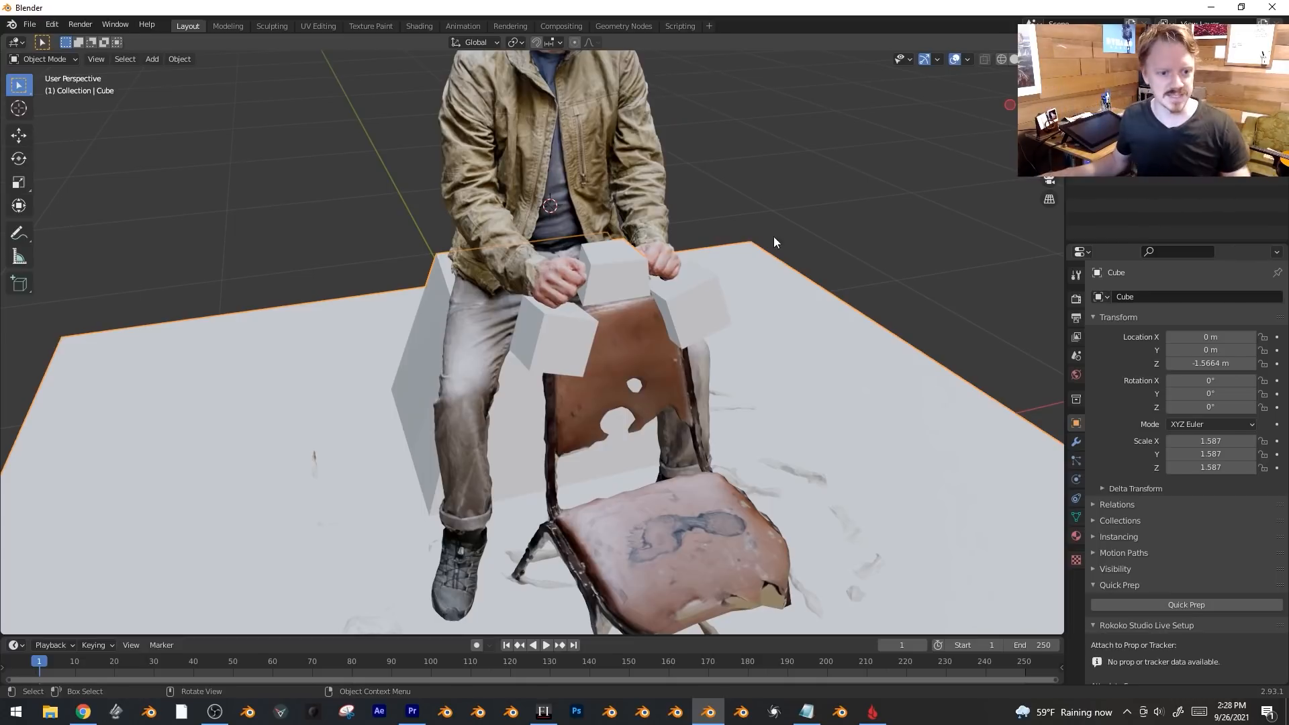
left_click(630, 160)
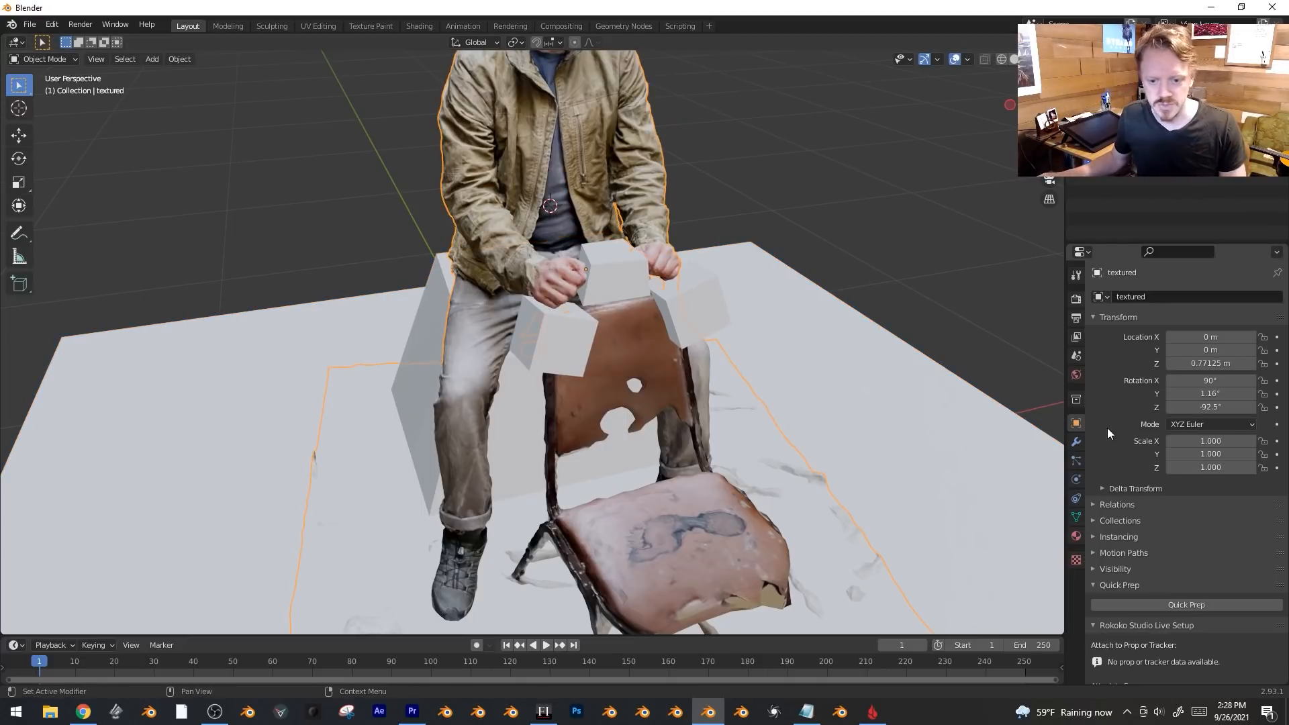
Add a Boolean Difference modifier to the scan using the Cube as cutter object.
left_click(1077, 443)
left_click(1142, 297)
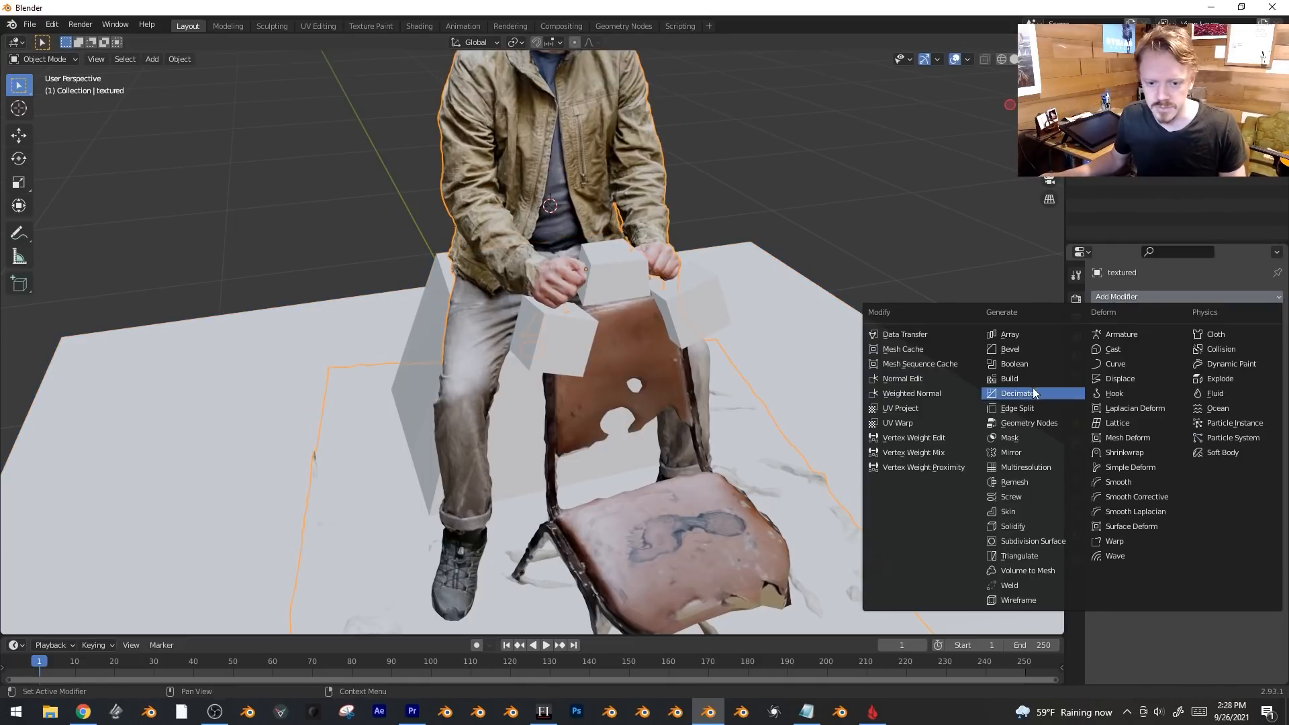
left_click(1040, 362)
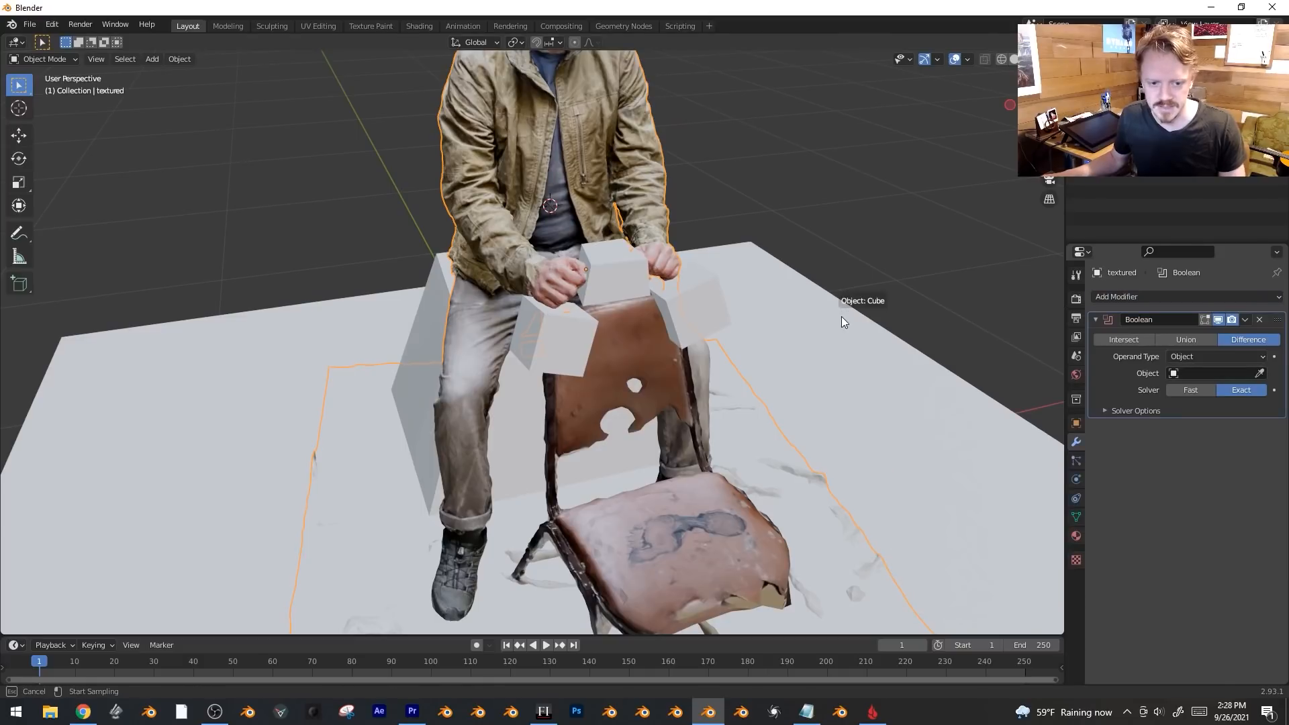
left_click(824, 360)
middle_click_drag(824, 359, 767, 339)
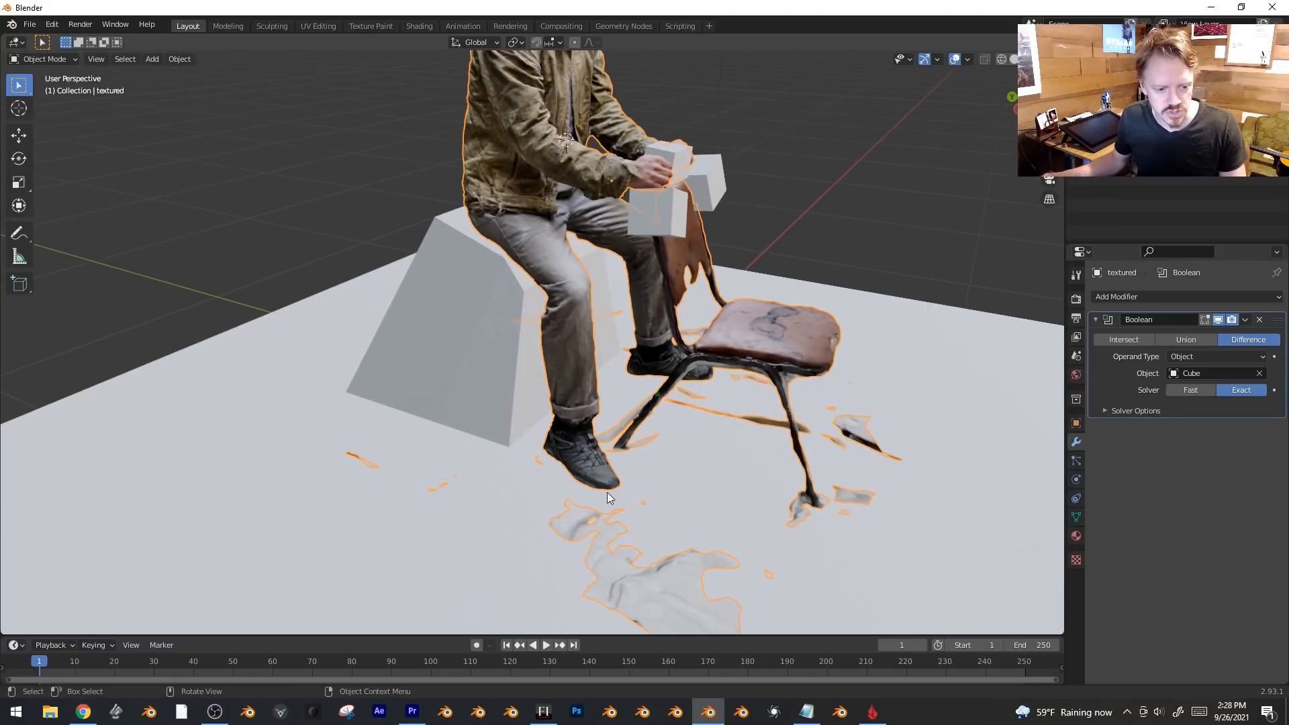
middle_click_drag(599, 435, 833, 470)
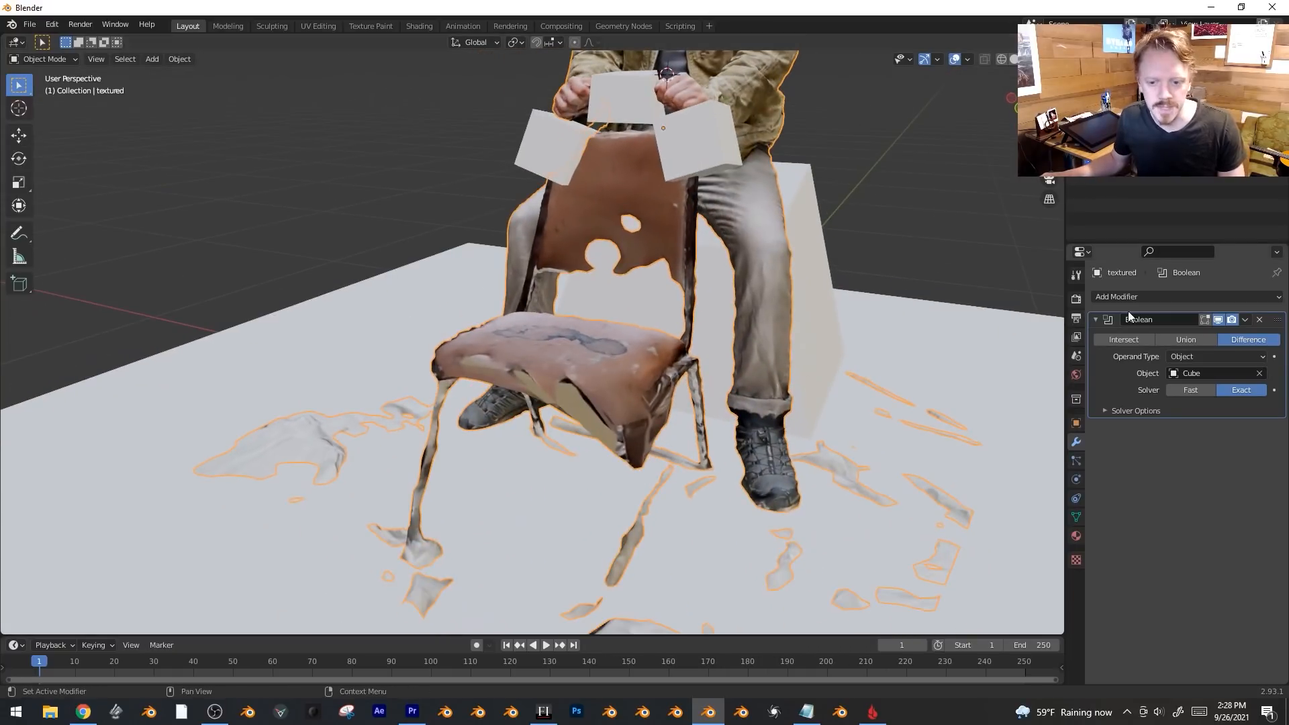
Apply the Boolean cut, delete the cutter Cube and enter Edit Mode on the scan.
left_click(1246, 320)
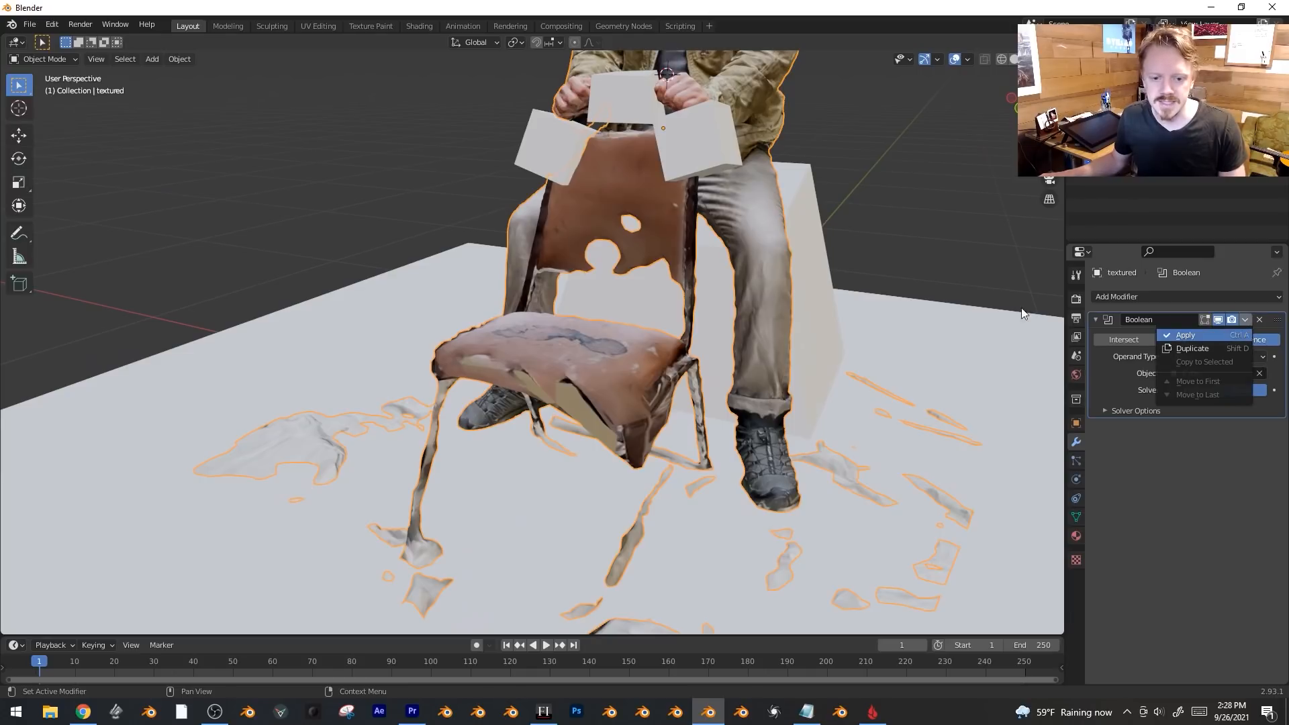
key("Return")
left_click(957, 329)
key("Delete")
middle_click_drag(957, 329, 765, 208)
left_click(788, 253)
middle_click_drag(788, 252, 793, 305)
key("Tab")
scroll(655, 237, "up", 3)
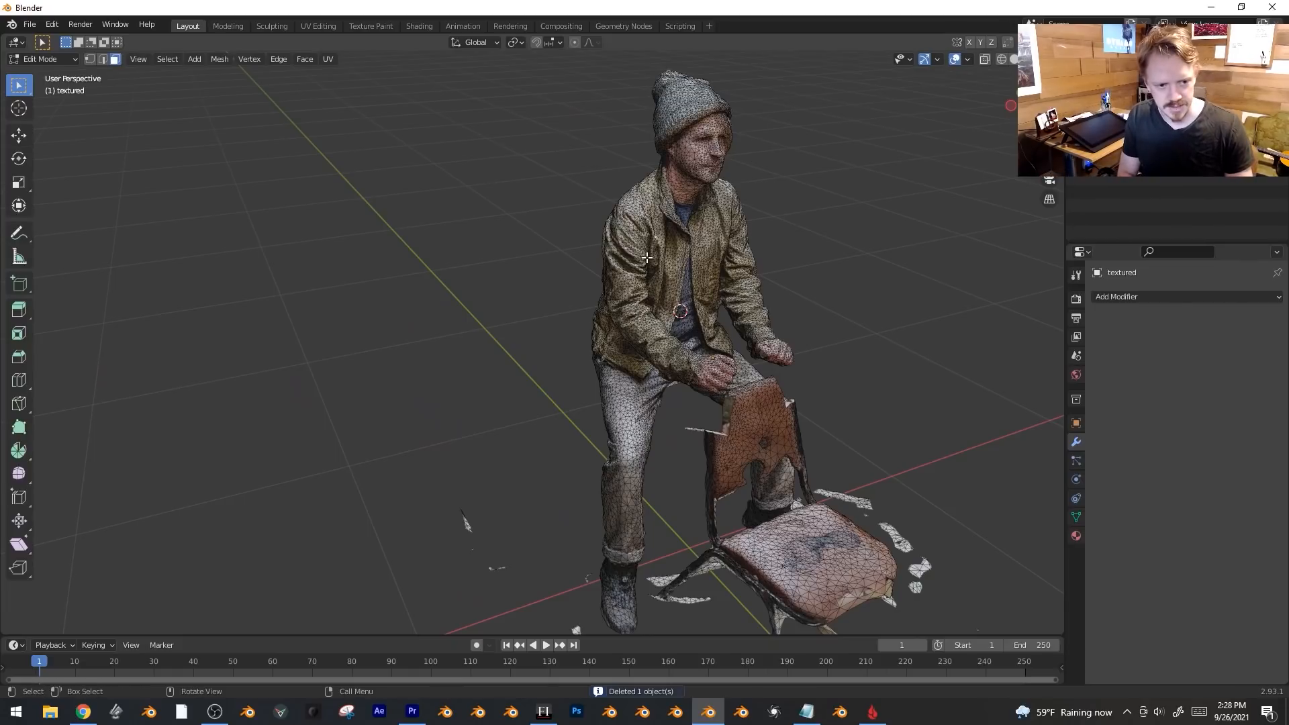
Select the man's connected mesh, invert the selection, and delete the chair and floor vertices.
key("ctrl+l")
middle_click_drag(724, 318, 635, 264)
key("ctrl+i")
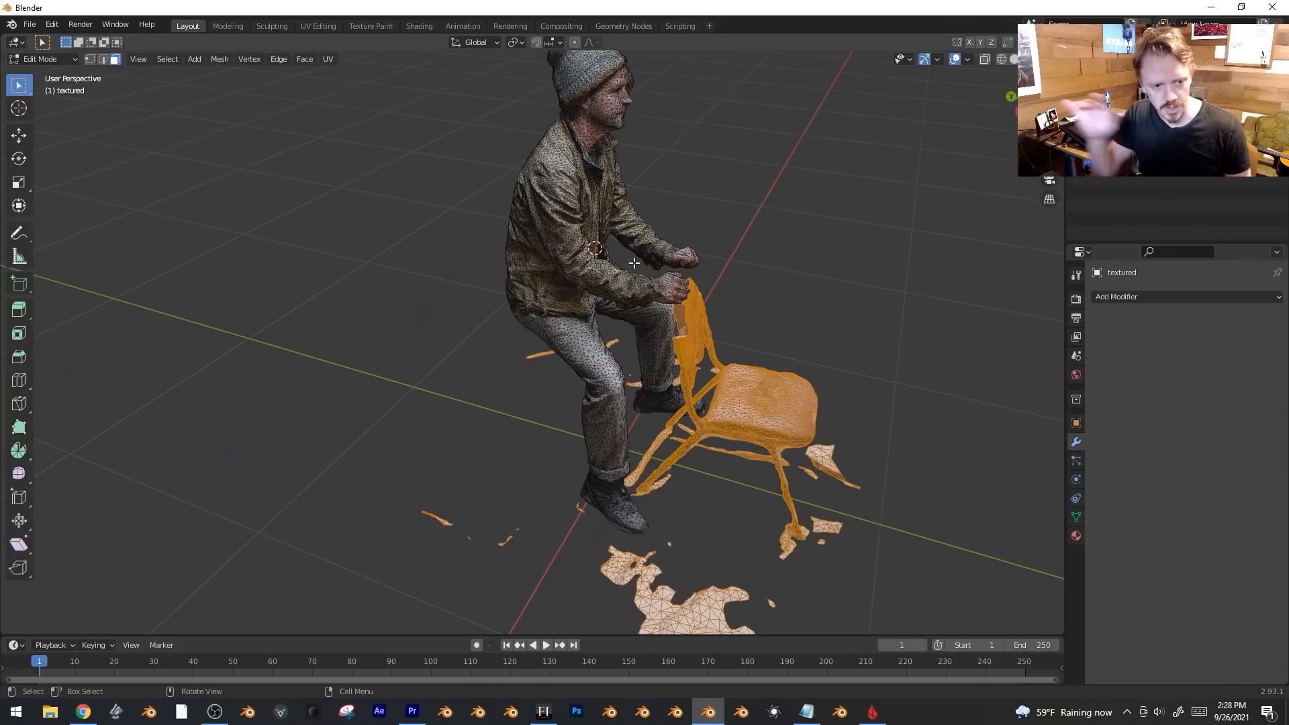
middle_click_drag(621, 419, 694, 328)
key("x")
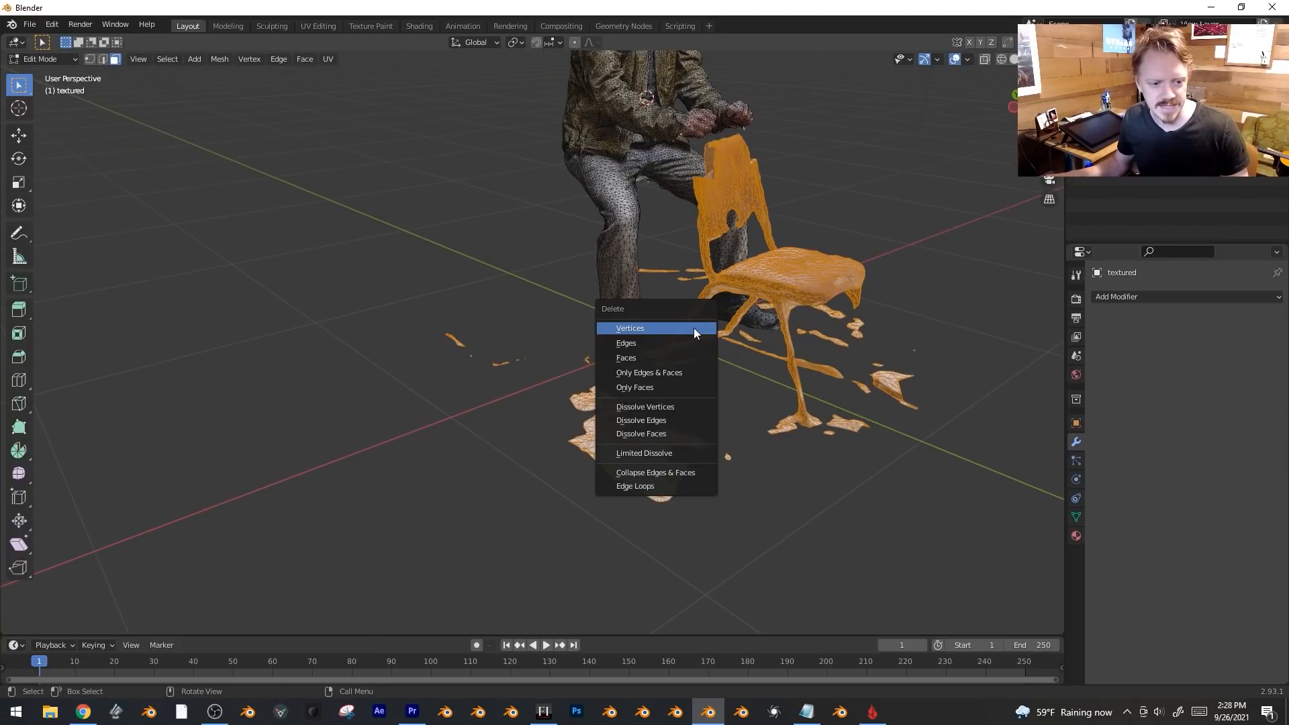
left_click(694, 328)
Return to Object Mode and view the cleaned man from the front.
key("Tab")
middle_click_drag(694, 328, 570, 328)
scroll(728, 428, "up", 4)
scroll(663, 404, "down", 2)
scroll(693, 374, "up", 3)
middle_click_drag(623, 382, 550, 292)
Switch to Sculpt Mode and smooth the hair and face with the Smooth brush.
left_click(55, 61)
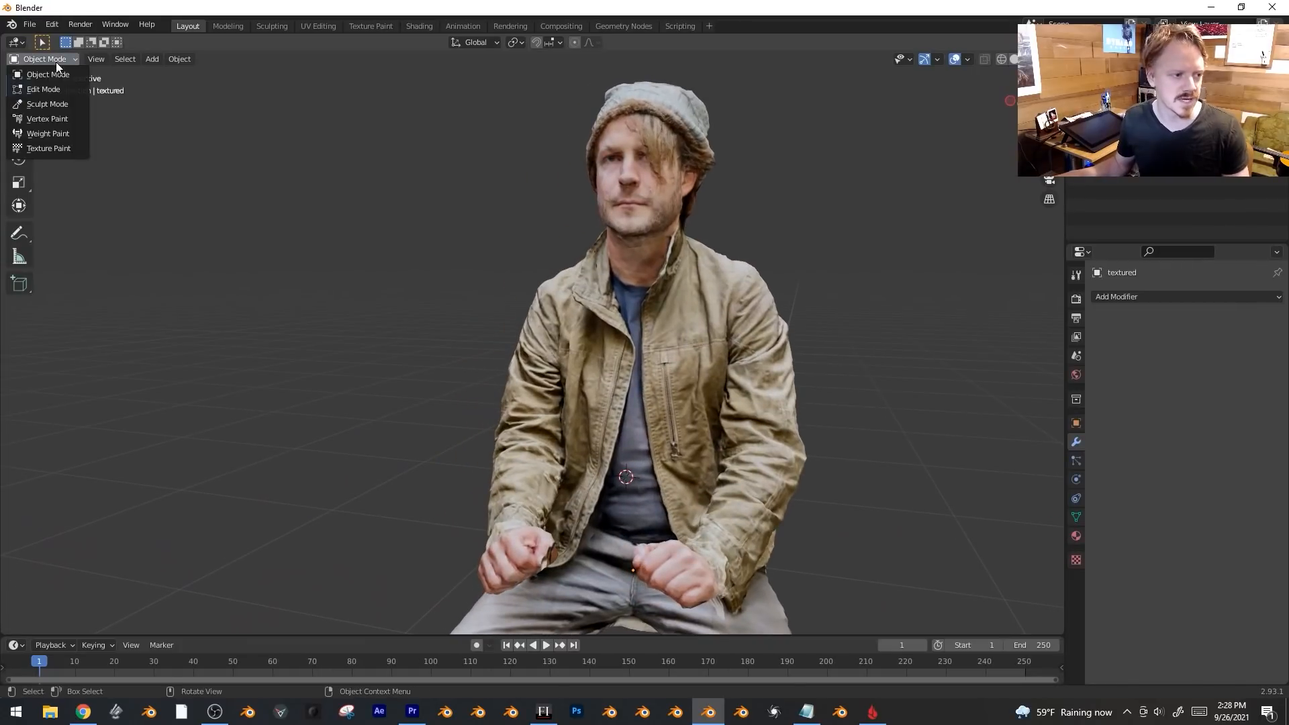
left_click(70, 103)
left_click(20, 296)
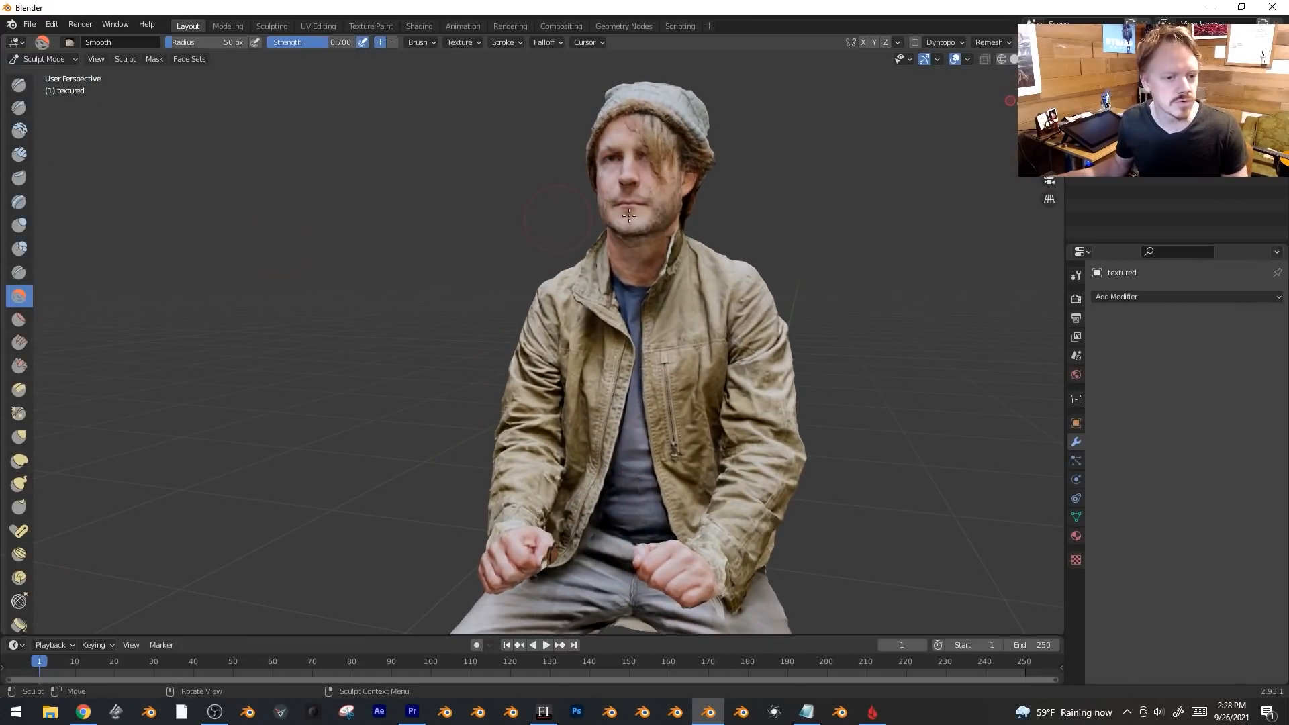
left_click_drag(584, 127, 638, 185)
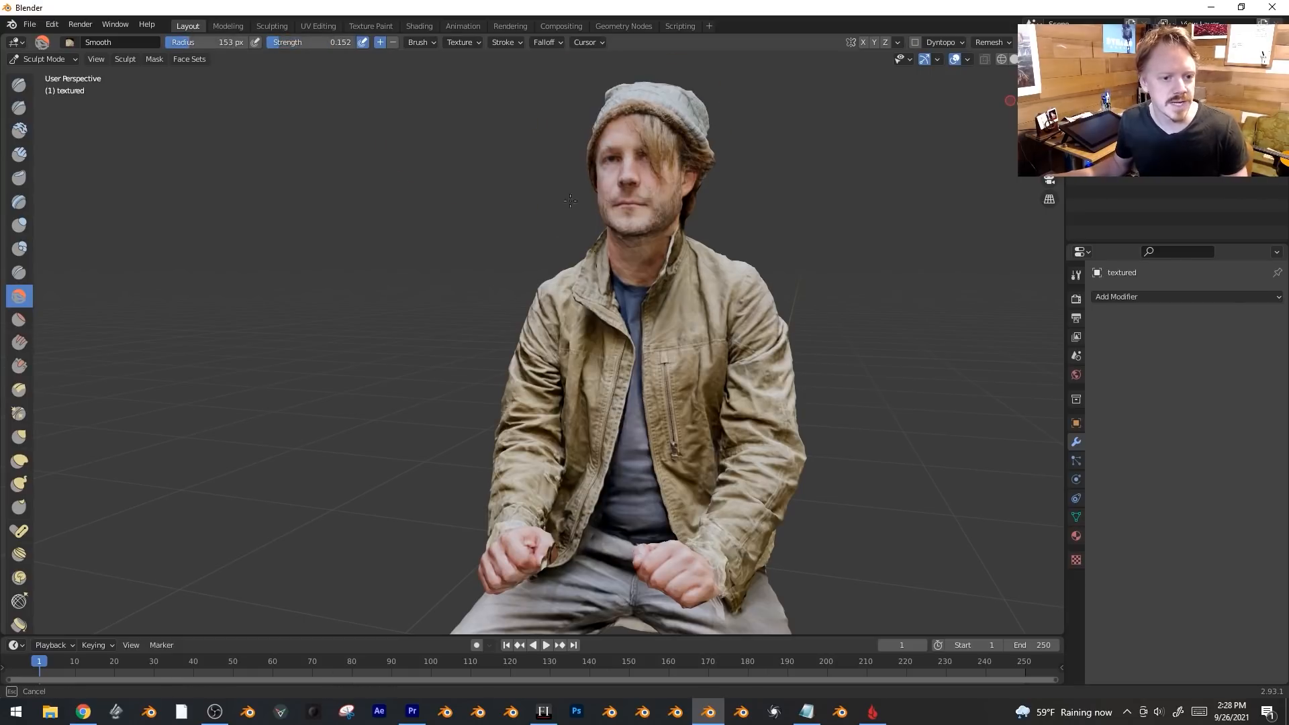
Switch to Solid shading and smooth the jacket wrinkles down to the lap.
key("z")
left_click(849, 331)
scroll(674, 286, "up", 5)
middle_click_drag(674, 286, 832, 363)
left_click_drag(215, 188, 491, 381)
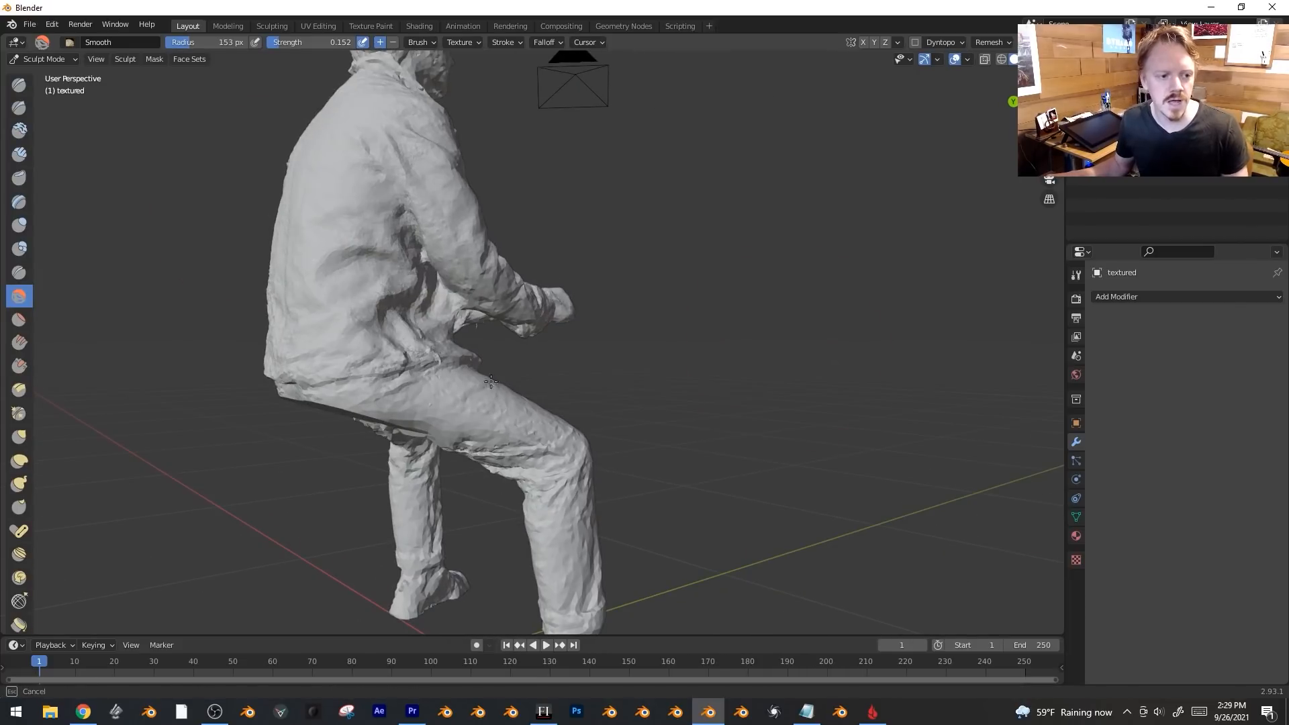
mouse_move(508, 535)
middle_mouse_down()
mouse_move(563, 160)
mouse_move(716, 534)
mouse_move(553, 174)
middle_mouse_up()
scroll(652, 335, "down", 5)
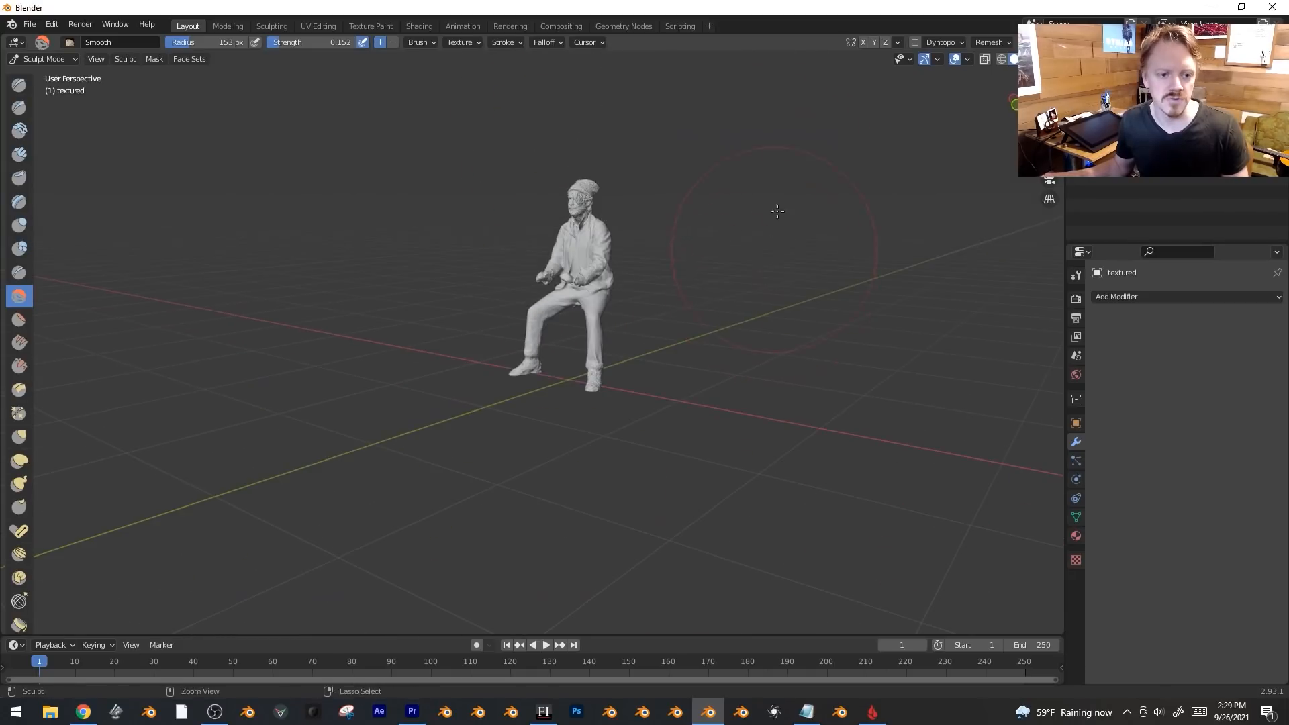
scroll(810, 187, "up", 10)
scroll(741, 229, "down", 10)
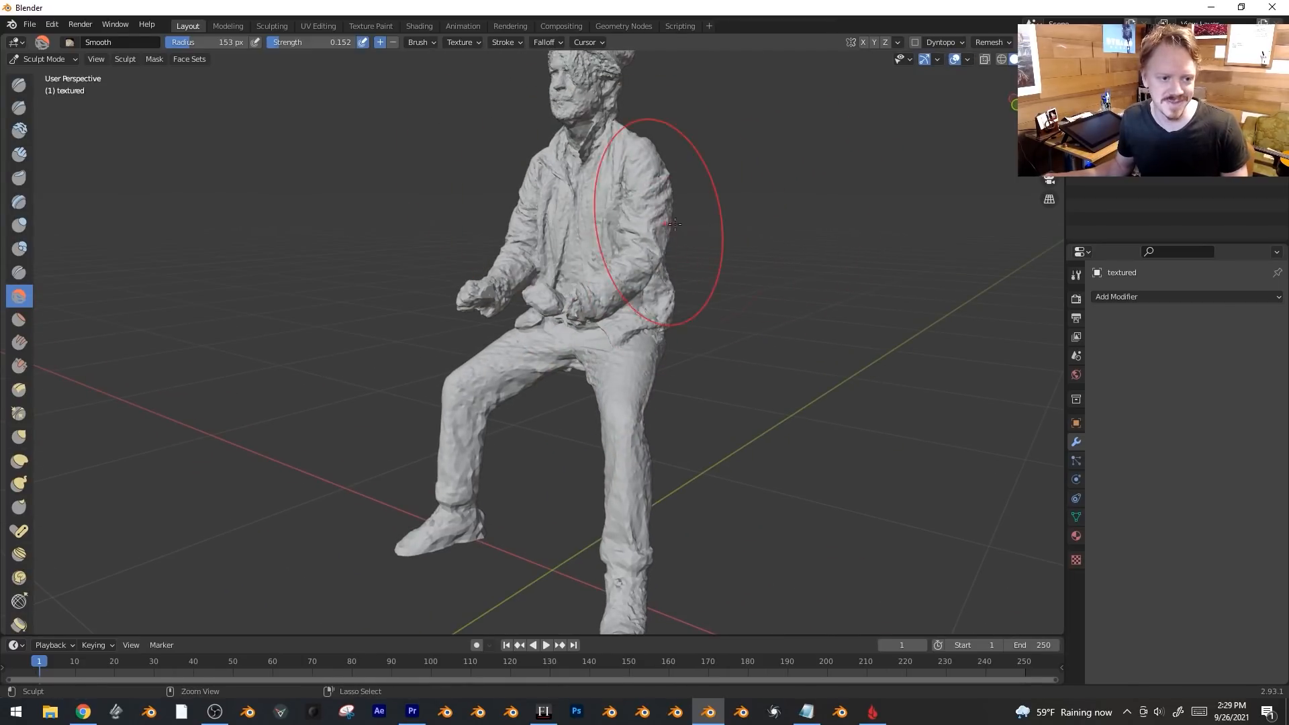
Return to Object Mode, then enter Edit Mode with the whole mesh selected.
key("ctrl+Tab")
key("Tab")
key("a")
middle_click_drag(557, 161, 619, 265)
Apply Smooth Vertices twice to the seated man's whole mesh and return to Object Mode.
key("Tab")
key("Tab")
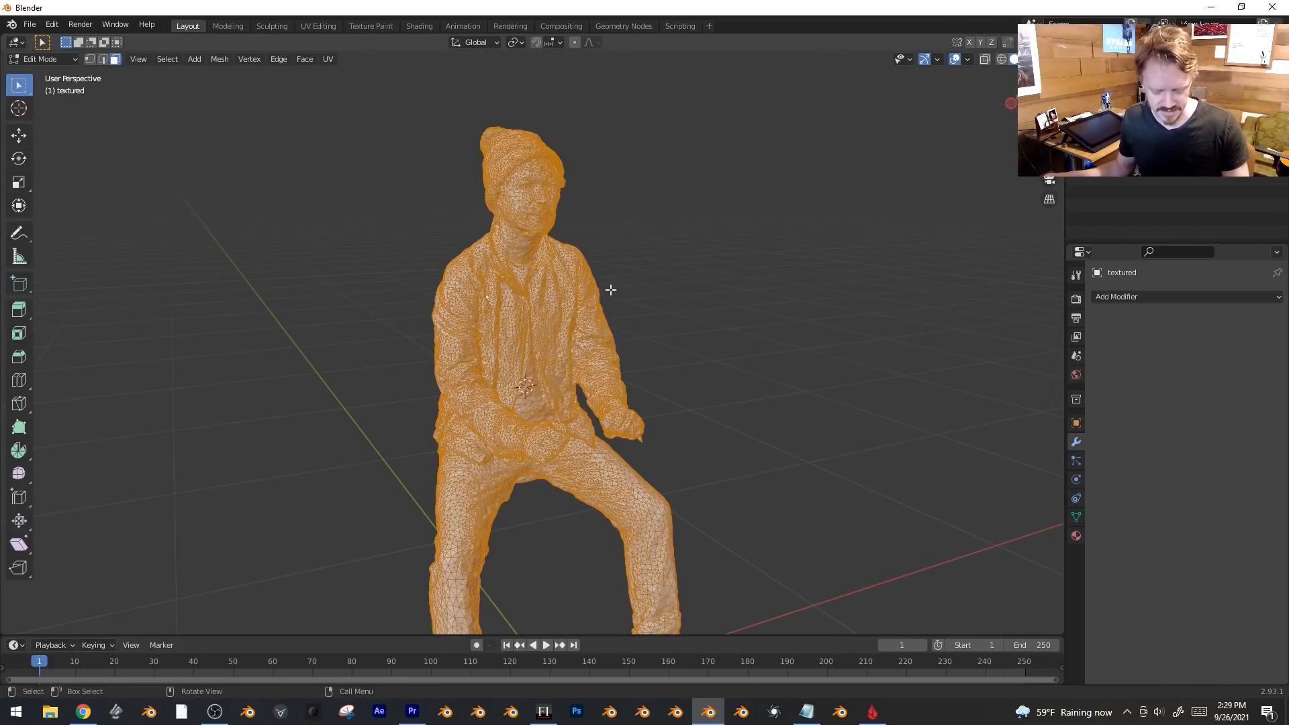
key("ctrl+v")
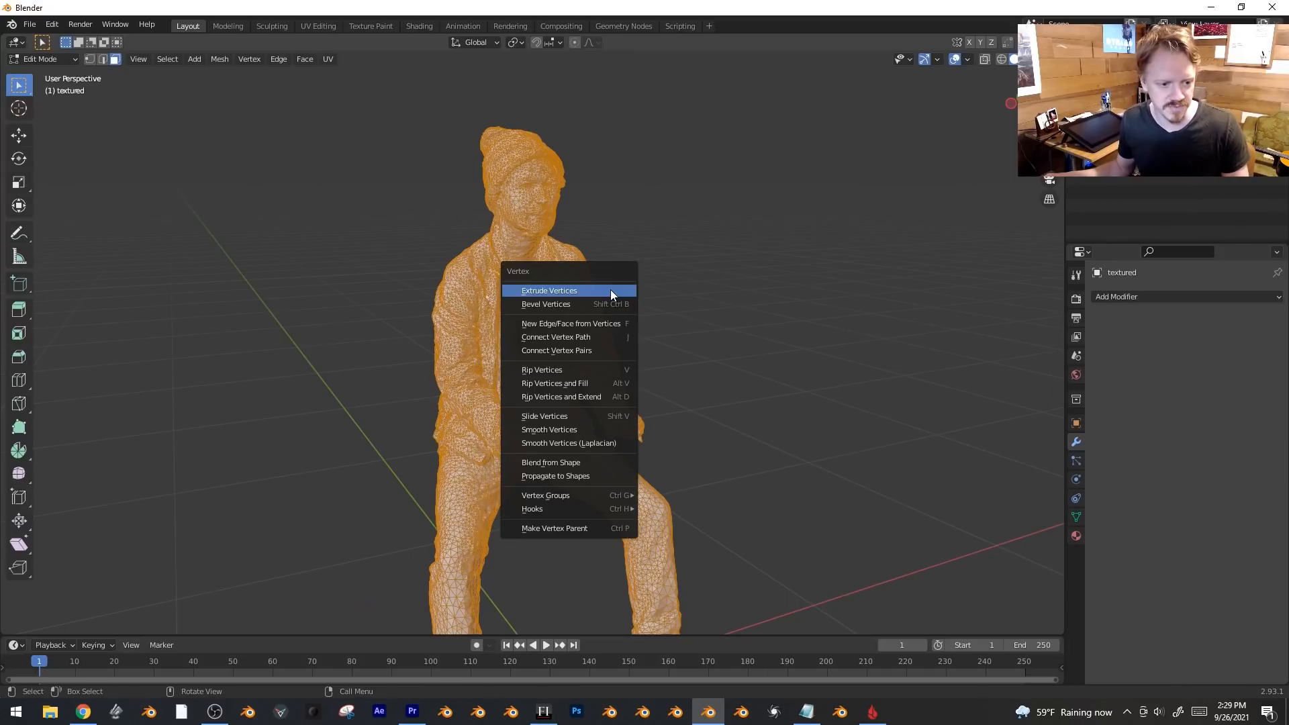
left_click(610, 426)
key("ctrl+v")
left_click(610, 426)
key("z")
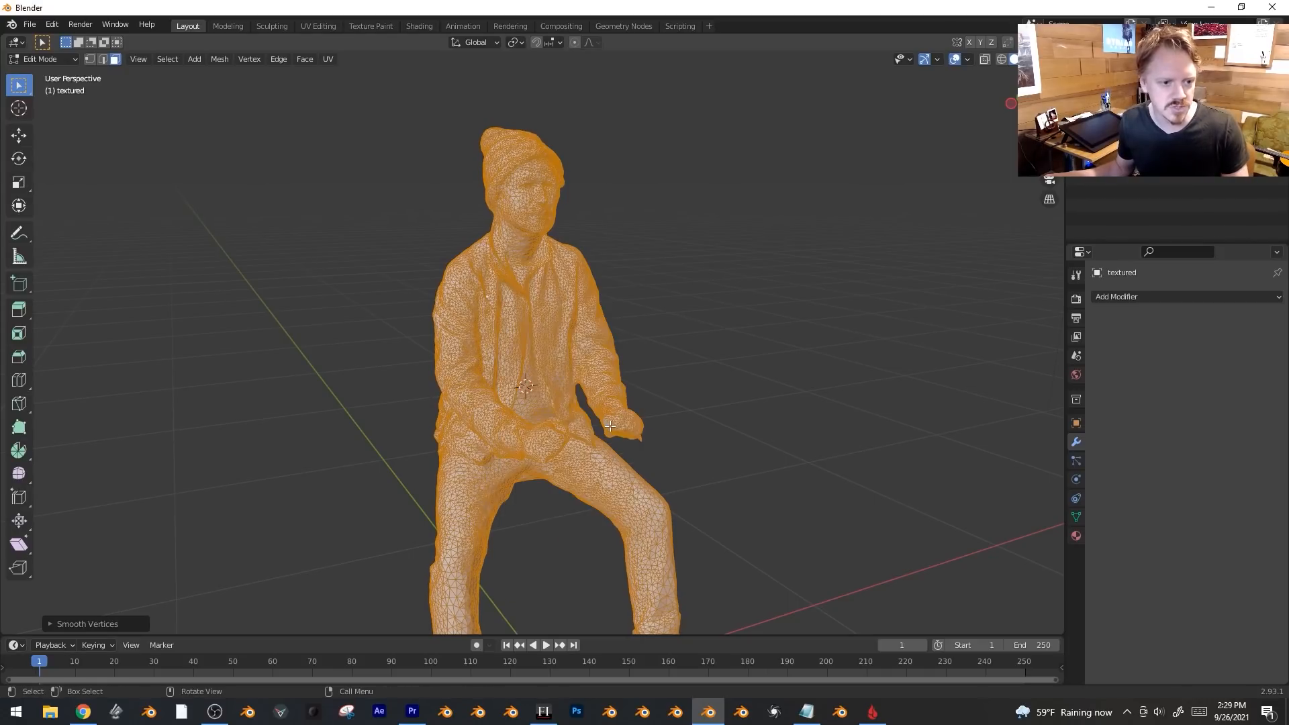
left_click(702, 423)
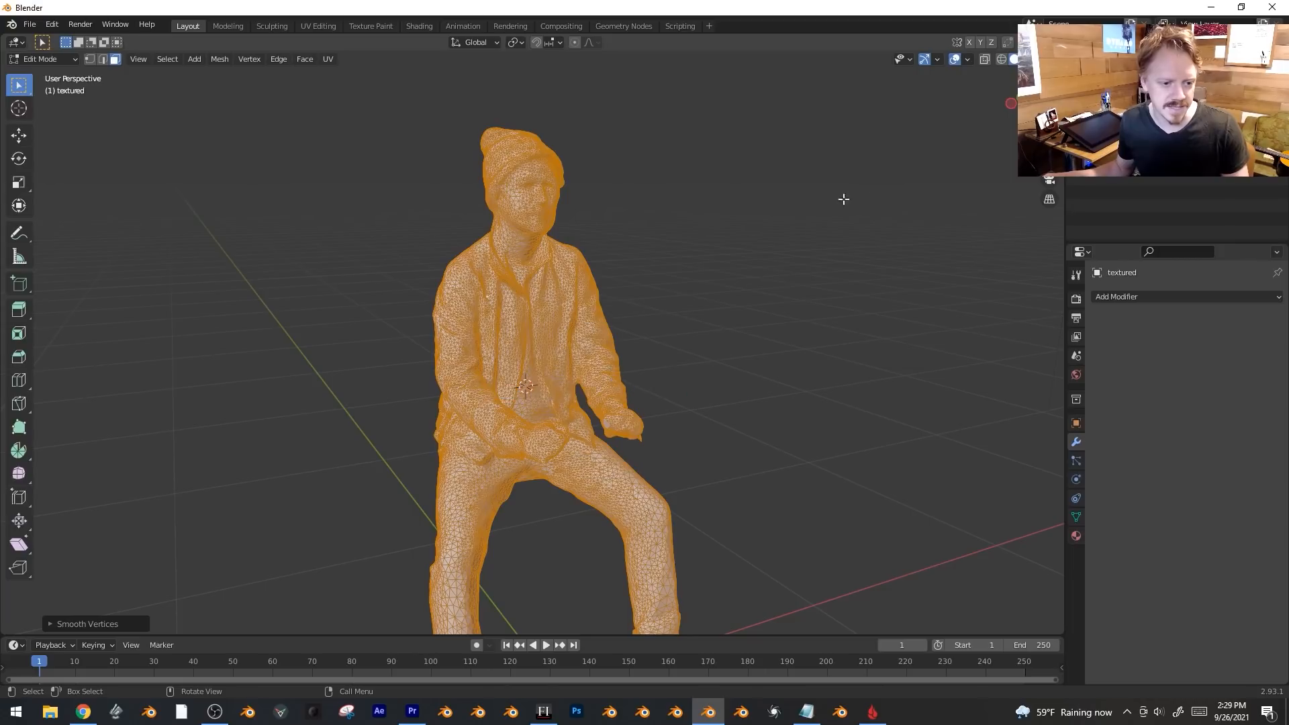
key("Tab")
Move over to the crouching woman scan and open it in Edit Mode.
middle_click_drag(699, 300, 625, 349)
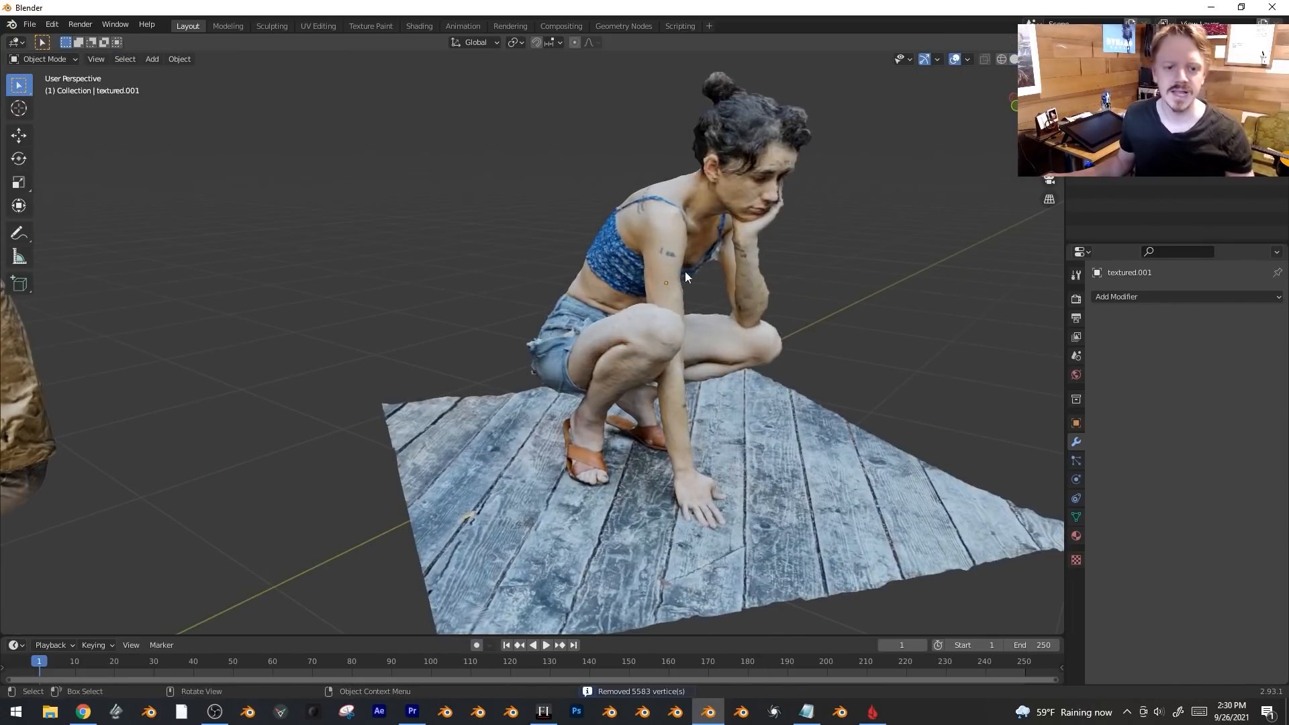
middle_click_drag(684, 271, 646, 269)
key("Tab")
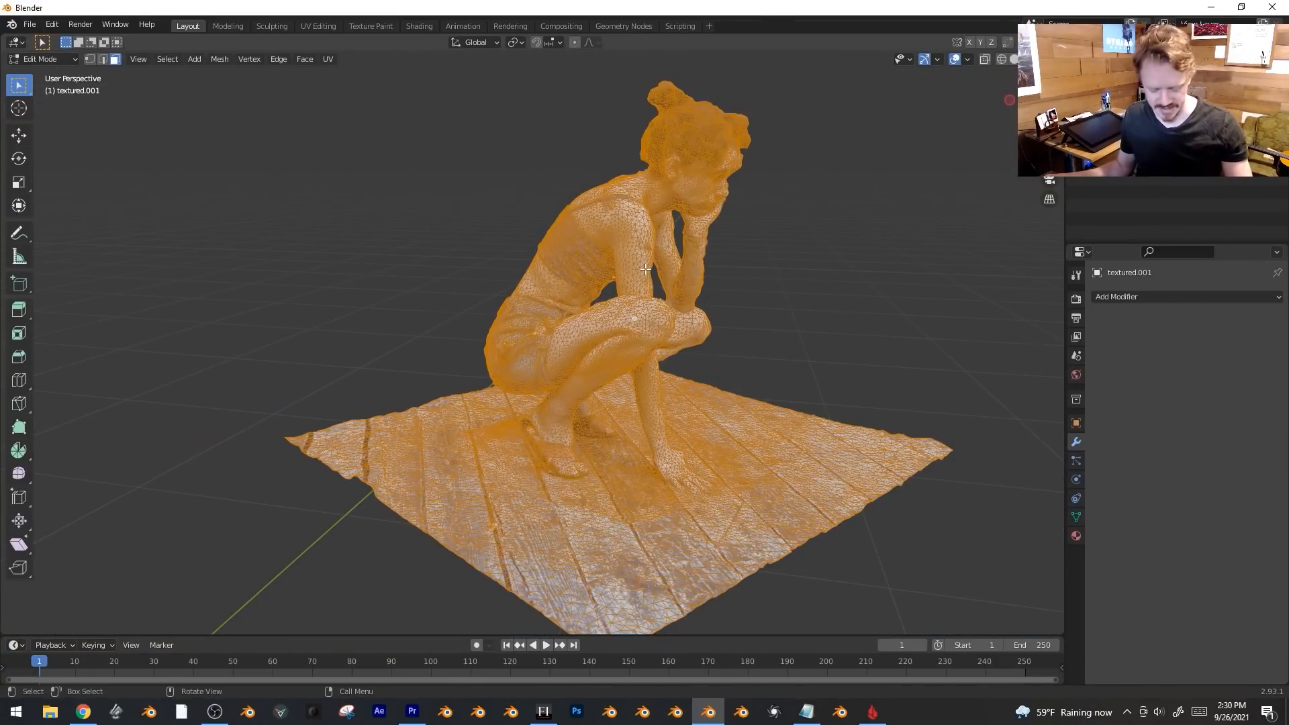
Apply Smooth Vertices twice to the woman's entire mesh and return to Object Mode.
key("ctrl+v")
left_click(646, 268)
key("ctrl+v")
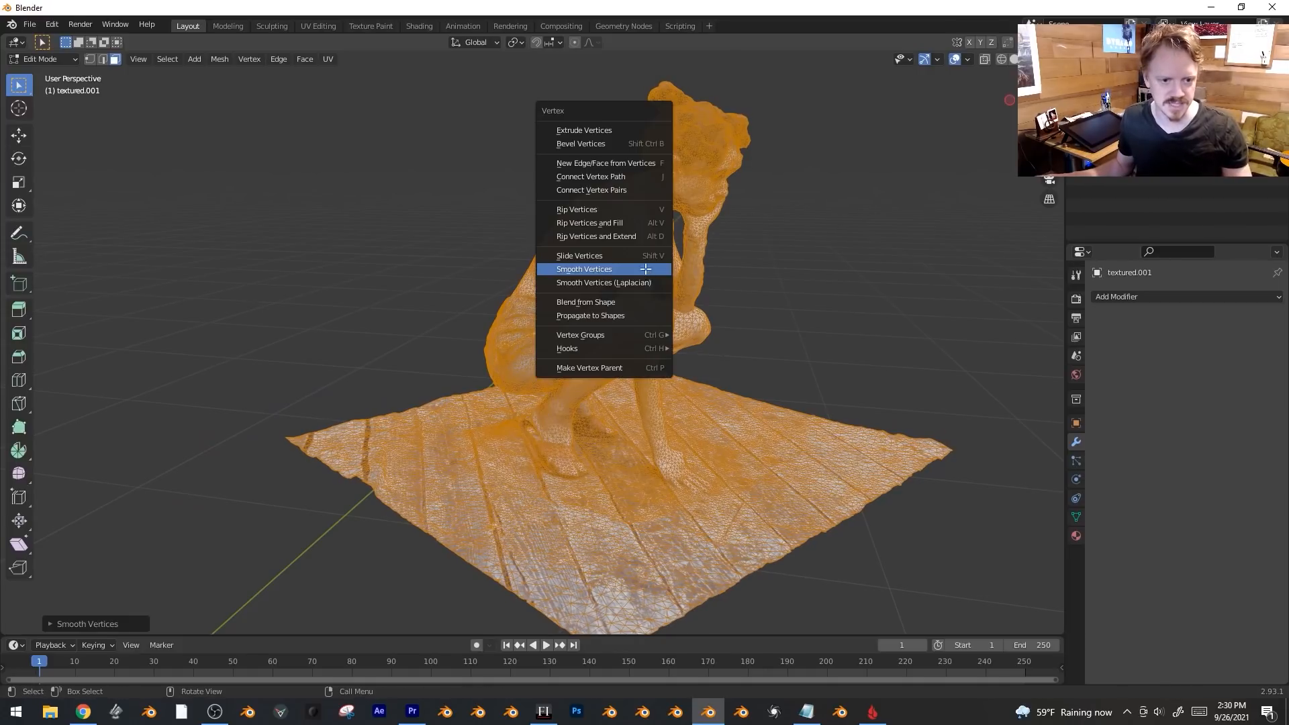
left_click(646, 268)
key("Tab")
Face the woman's front and switch to Sculpt Mode.
mouse_move(772, 312)
middle_mouse_down()
mouse_move(715, 300)
mouse_move(759, 310)
middle_mouse_up()
scroll(549, 333, "up", 2)
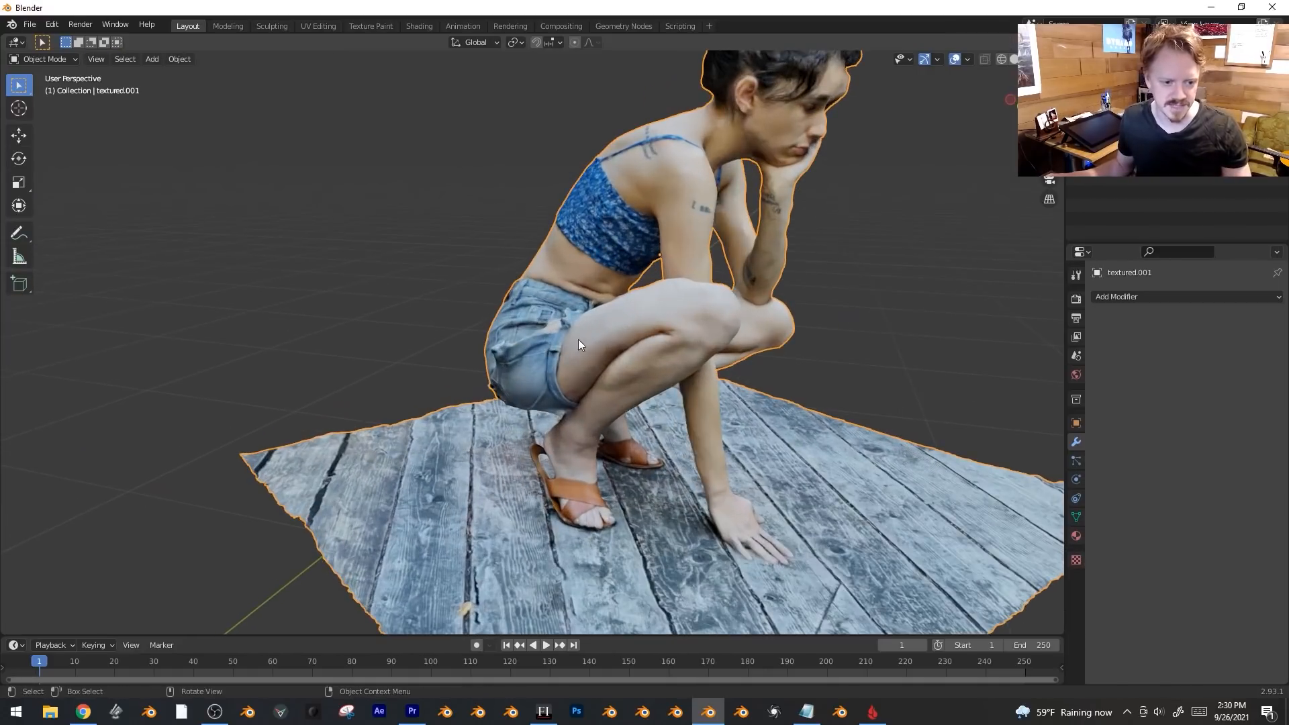
mouse_move(538, 338)
middle_mouse_down()
mouse_move(363, 271)
mouse_move(528, 306)
mouse_move(644, 281)
mouse_move(618, 276)
middle_mouse_up()
left_click(40, 60)
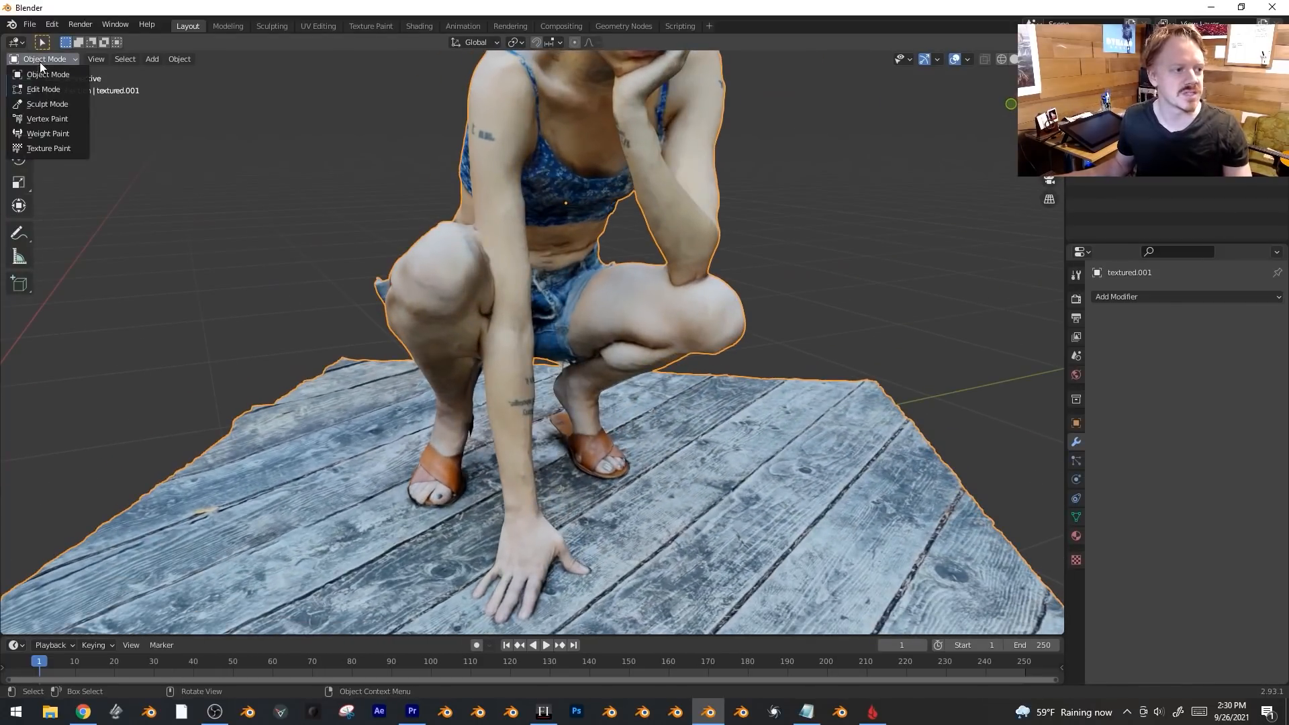
left_click(63, 106)
Smooth the surface of the woman's forearm from a side view.
middle_click_drag(374, 279, 620, 203)
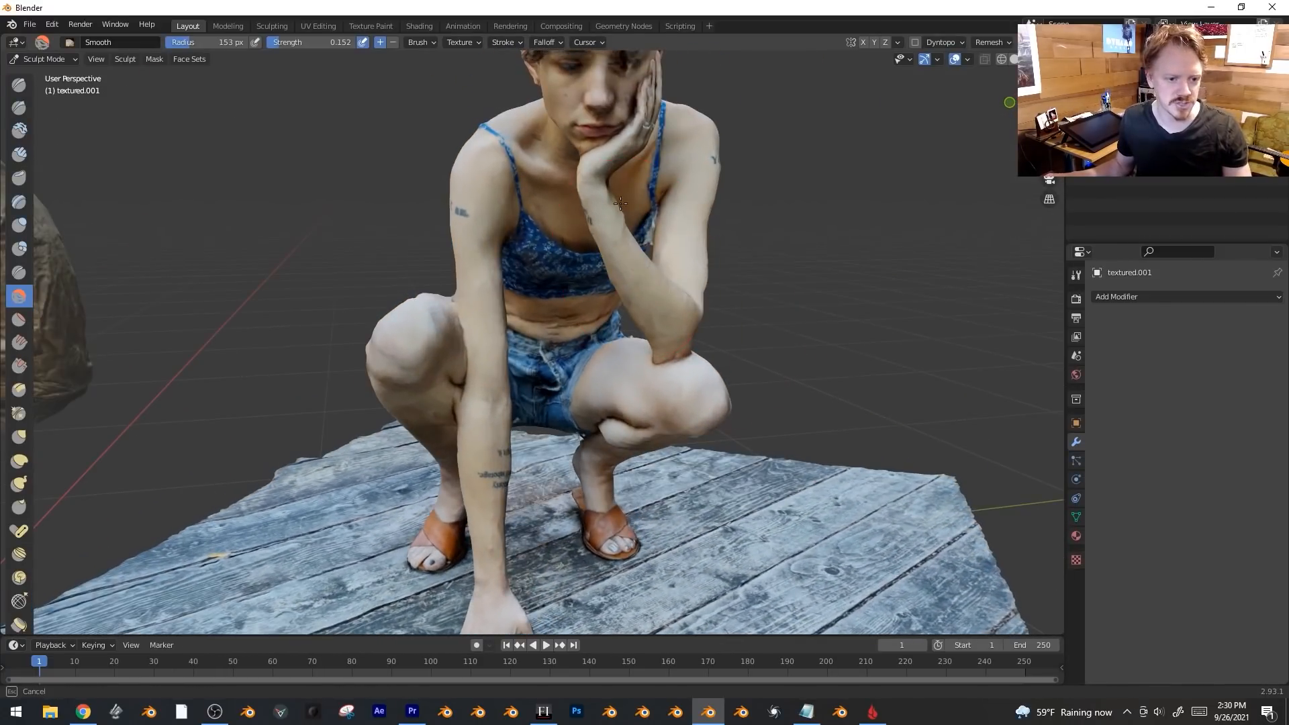
mouse_move(644, 293)
middle_mouse_down()
mouse_move(561, 241)
mouse_move(659, 244)
middle_mouse_up()
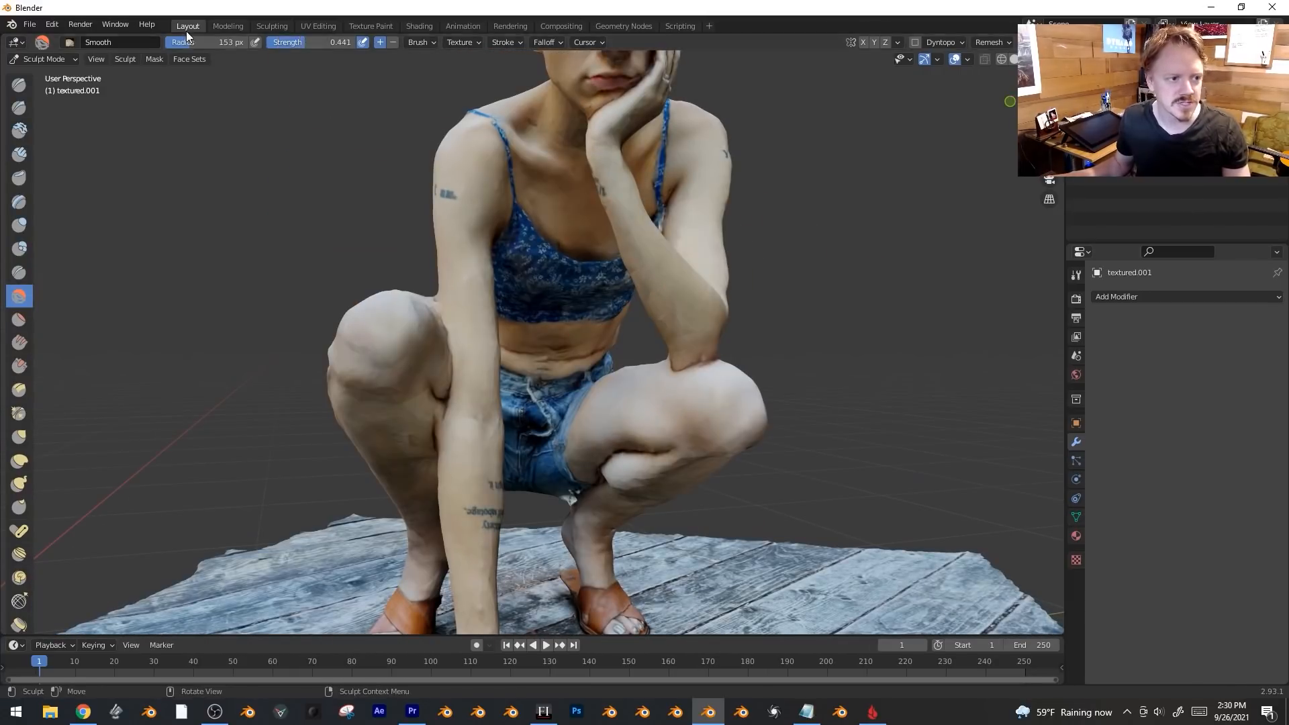
left_click_drag(615, 221, 665, 259)
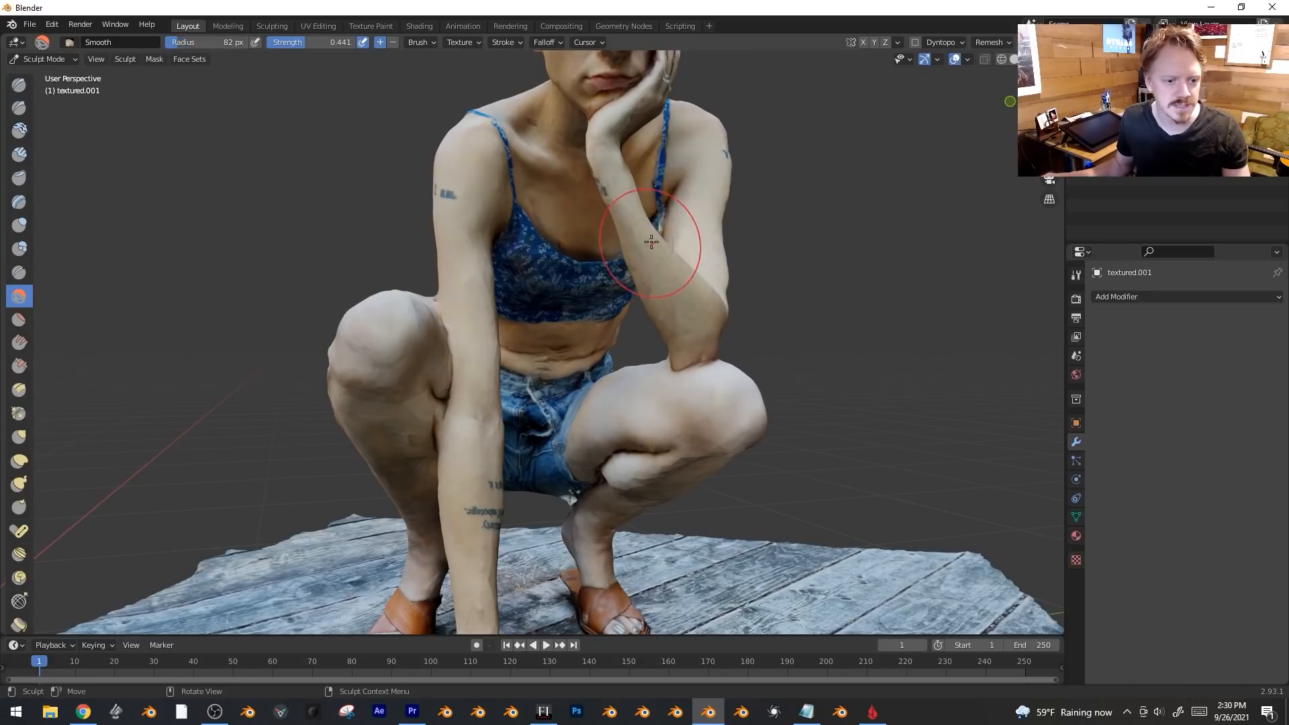
Switch to the Inflate/Deflate brush and inflate the woman's forearms and upper arm.
left_click(19, 226)
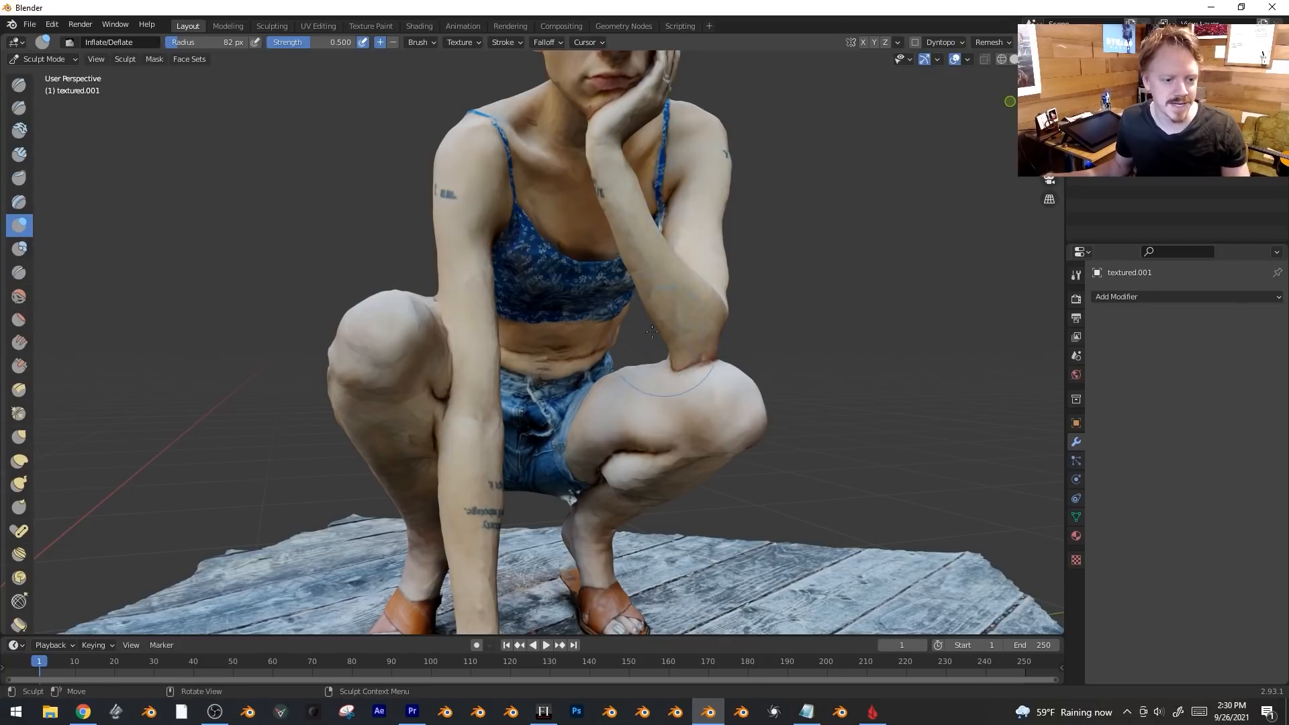
middle_click_drag(698, 269, 756, 330)
left_click_drag(755, 330, 742, 248)
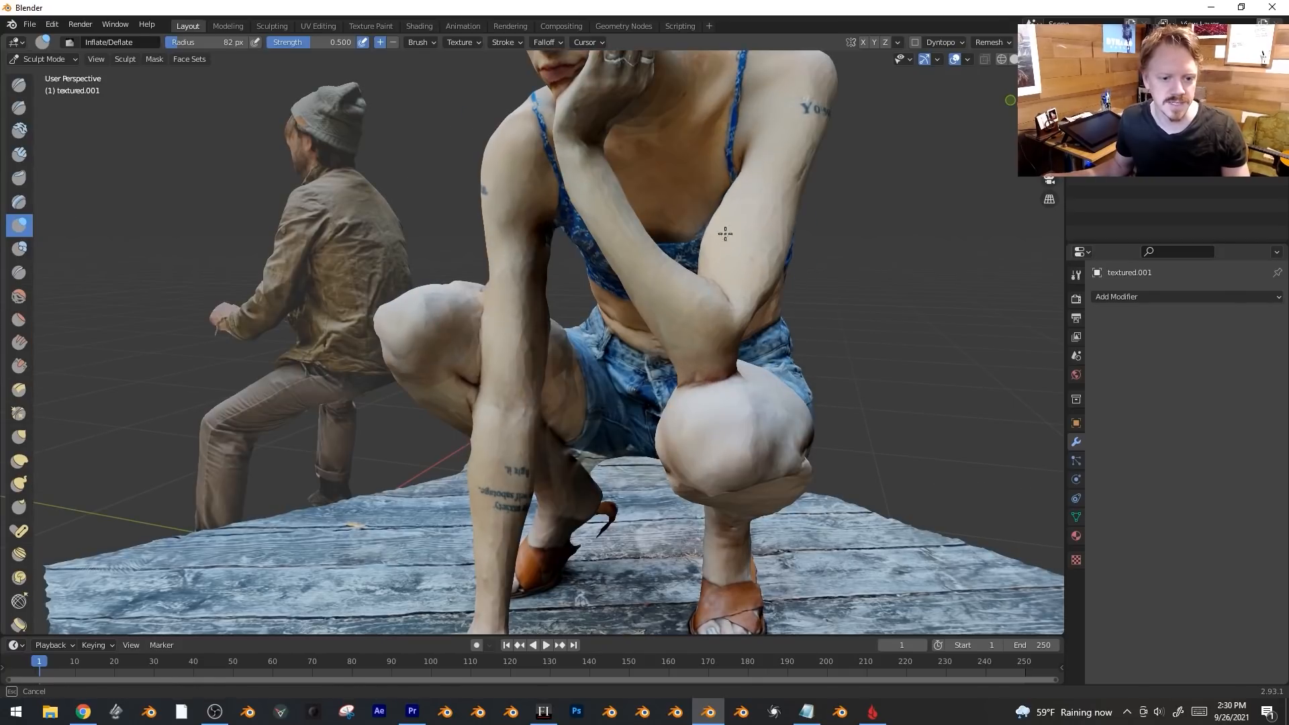
mouse_move(787, 108)
left_mouse_down()
mouse_move(796, 215)
mouse_move(511, 276)
mouse_move(500, 311)
mouse_move(505, 274)
left_mouse_up()
middle_click_drag(504, 274, 607, 299)
left_click_drag(407, 225, 405, 189)
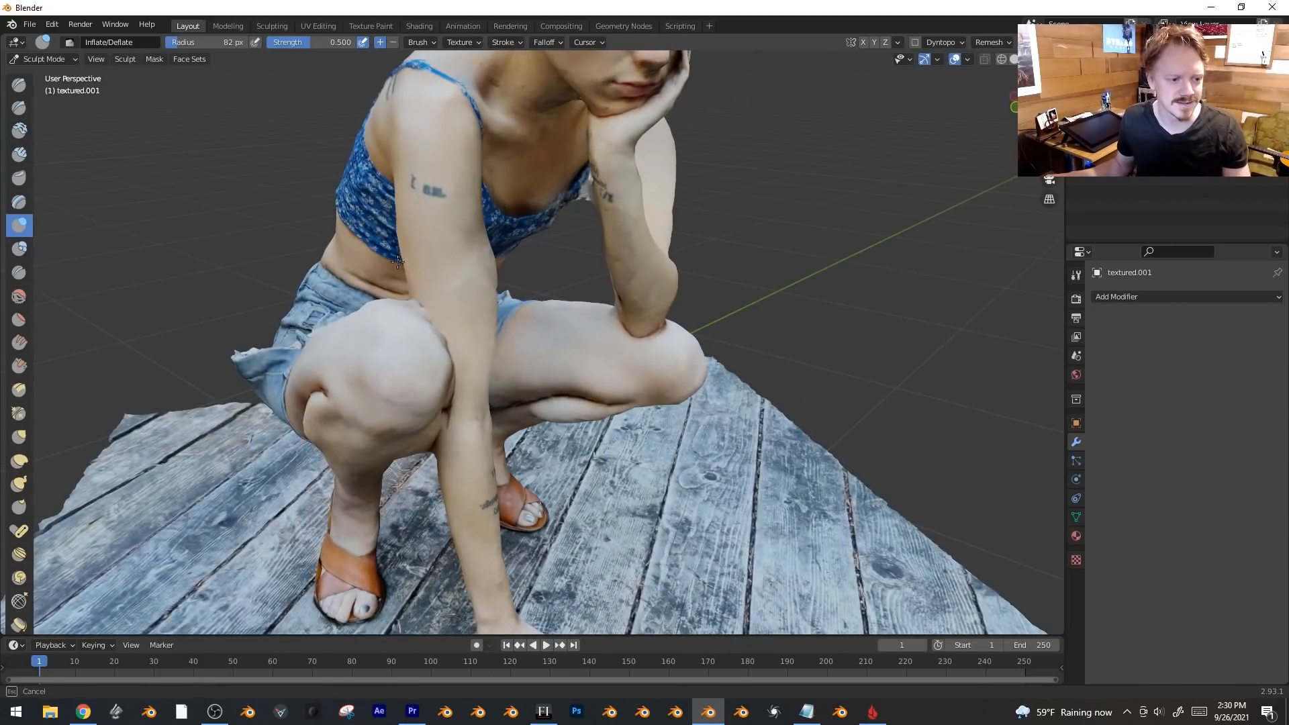
Inflate more of the woman's body near her neck, then turn toward the seated man.
left_click_drag(444, 323, 453, 383)
scroll(504, 363, "down", 3)
mouse_move(555, 362)
middle_mouse_down()
mouse_move(644, 349)
mouse_move(540, 256)
middle_mouse_up()
left_click_drag(540, 239, 542, 237)
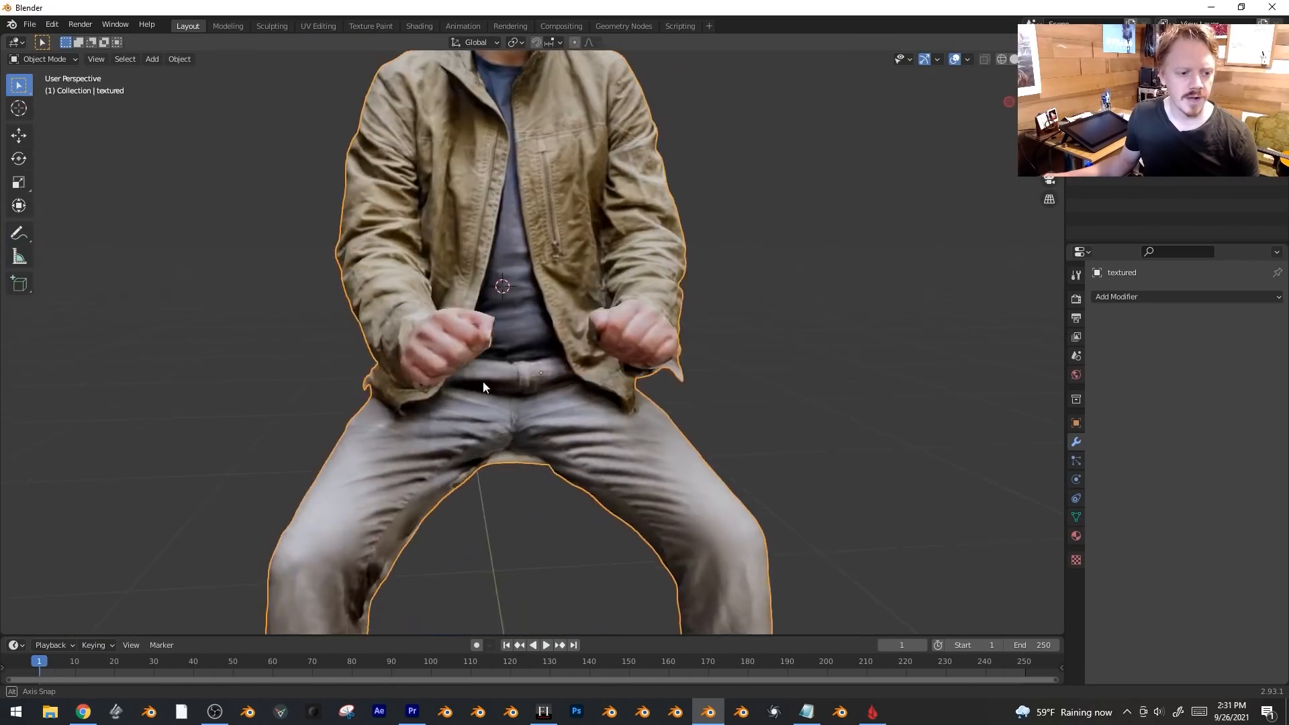
mouse_move(517, 366)
middle_mouse_down()
mouse_move(606, 347)
mouse_move(671, 353)
mouse_move(501, 397)
mouse_move(377, 399)
middle_mouse_up()
middle_click_drag(478, 278, 604, 275)
In vertex select, nudge the jacket near the man's hand with a soft proportional move.
key("Tab")
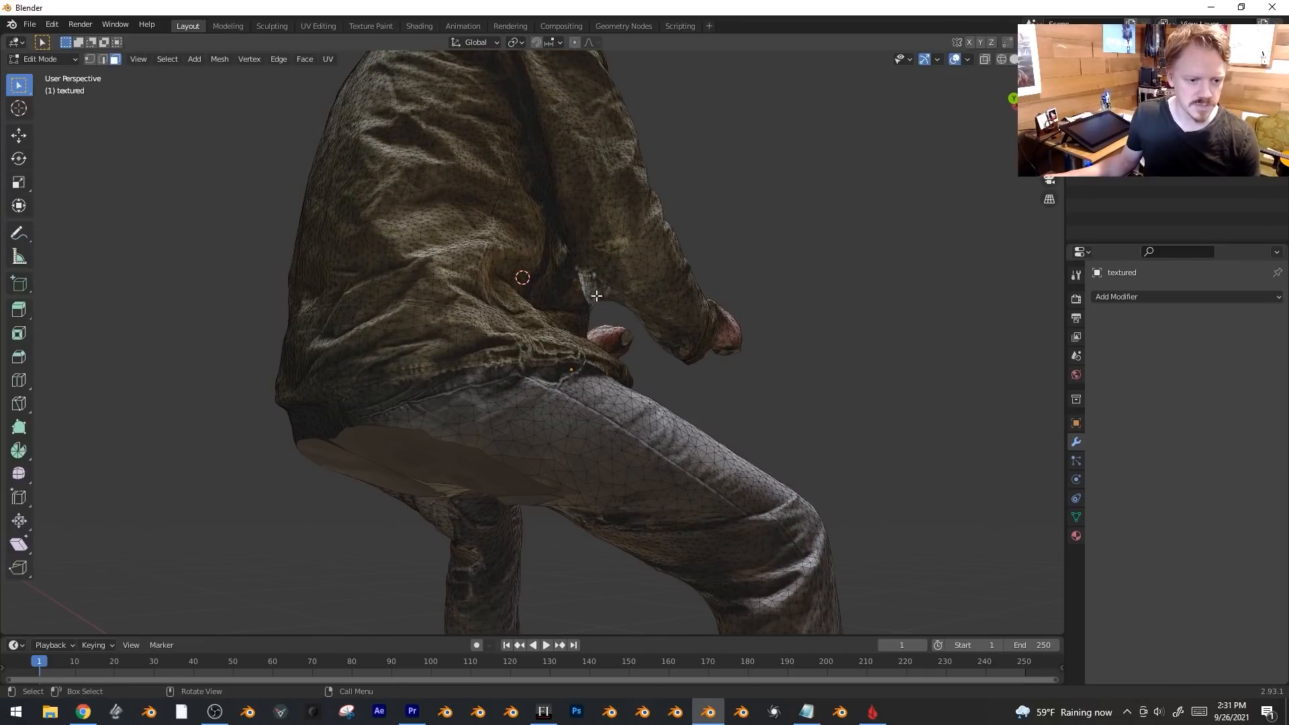
left_click(87, 59)
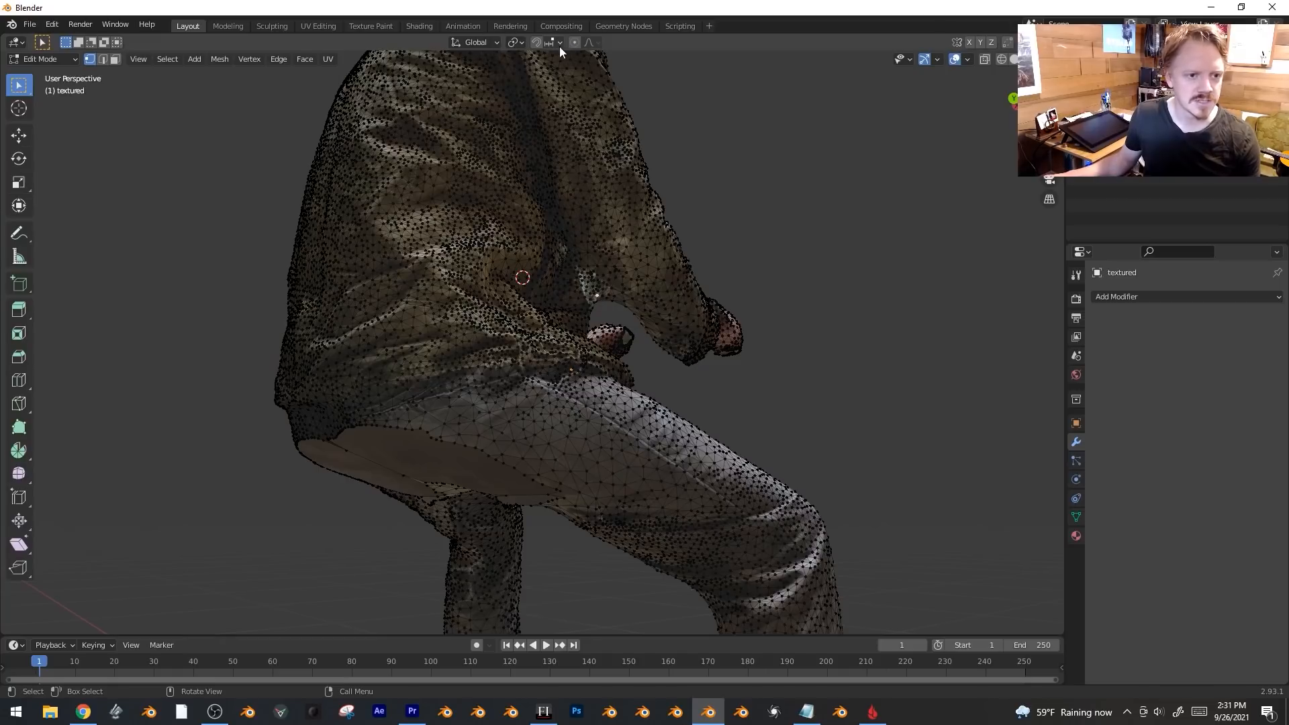
key("g")
scroll(621, 255, "up", 5)
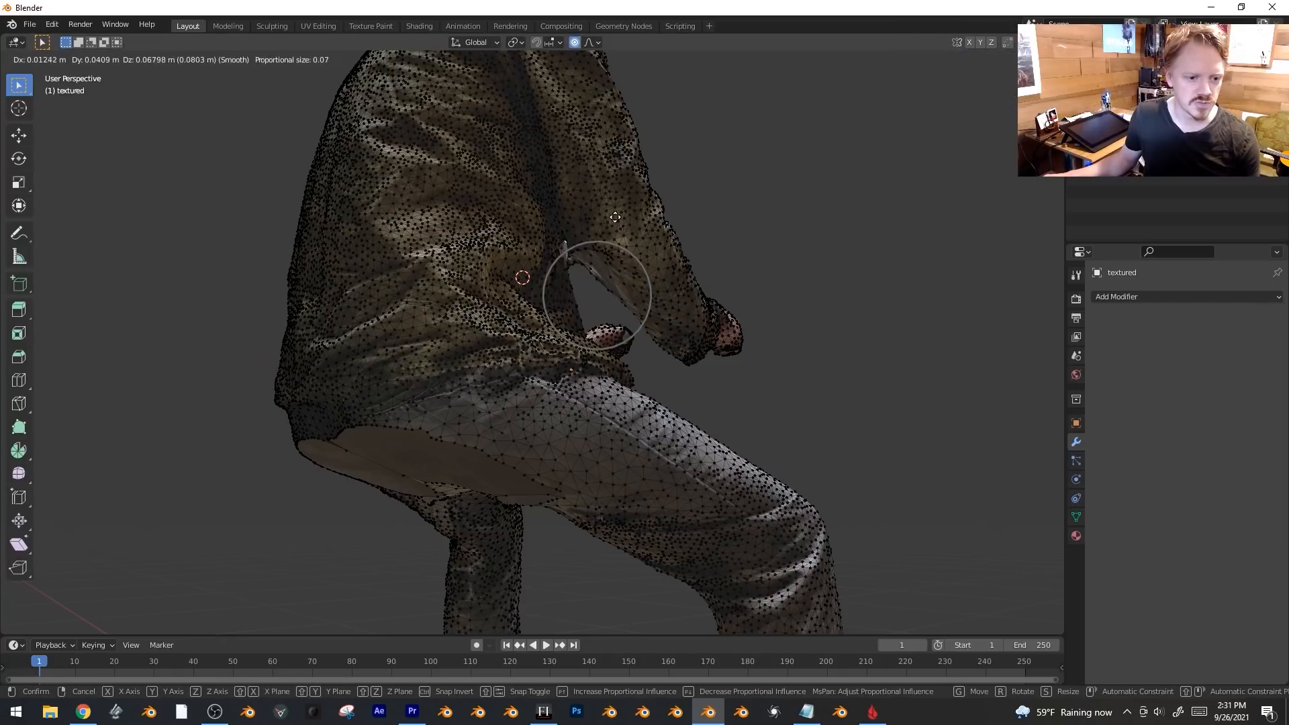
left_click(626, 251)
key("ctrl+z")
key("g")
left_click(570, 276)
Return to Object Mode and look around the whole figure.
middle_click_drag(571, 276, 448, 332)
key("Tab")
scroll(542, 331, "down", 2)
middle_click_drag(557, 321, 578, 344)
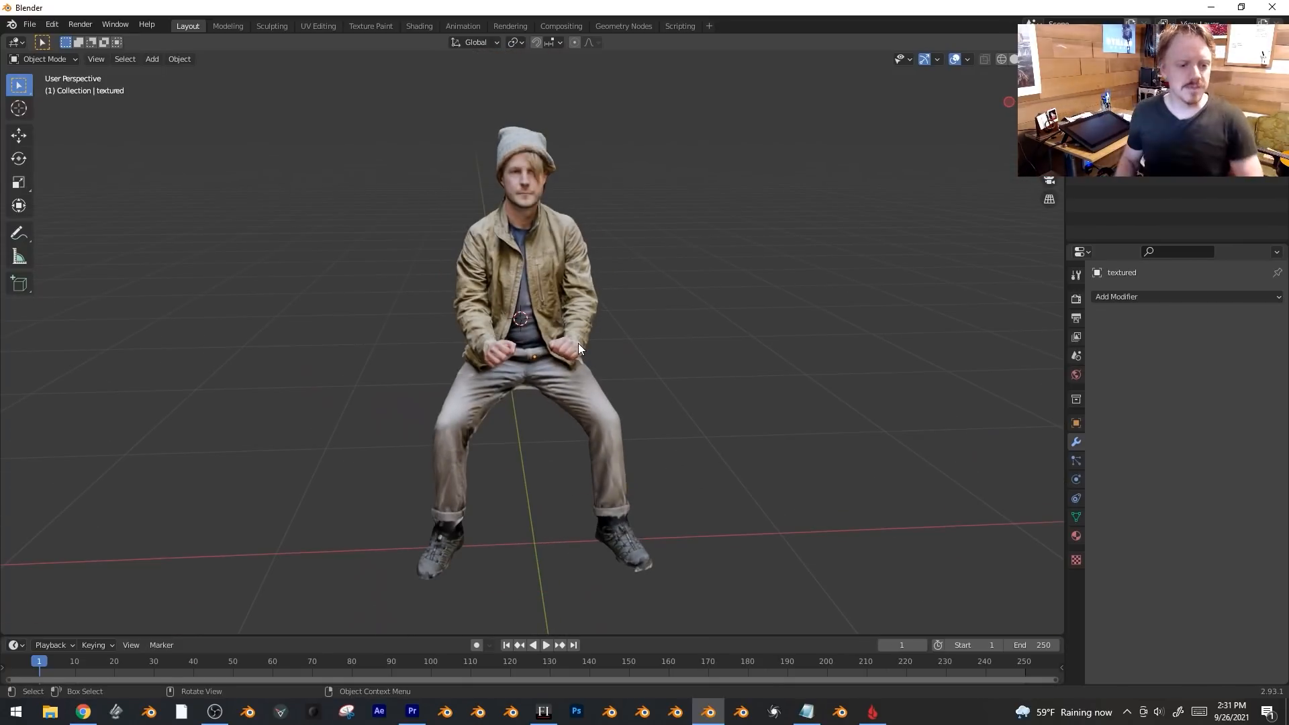
Switch to Front Orthographic view (Numpad 1), zoom onto the man's head, and select the scan.
middle_click_drag(665, 365, 666, 470)
middle_click_drag(599, 339, 632, 363)
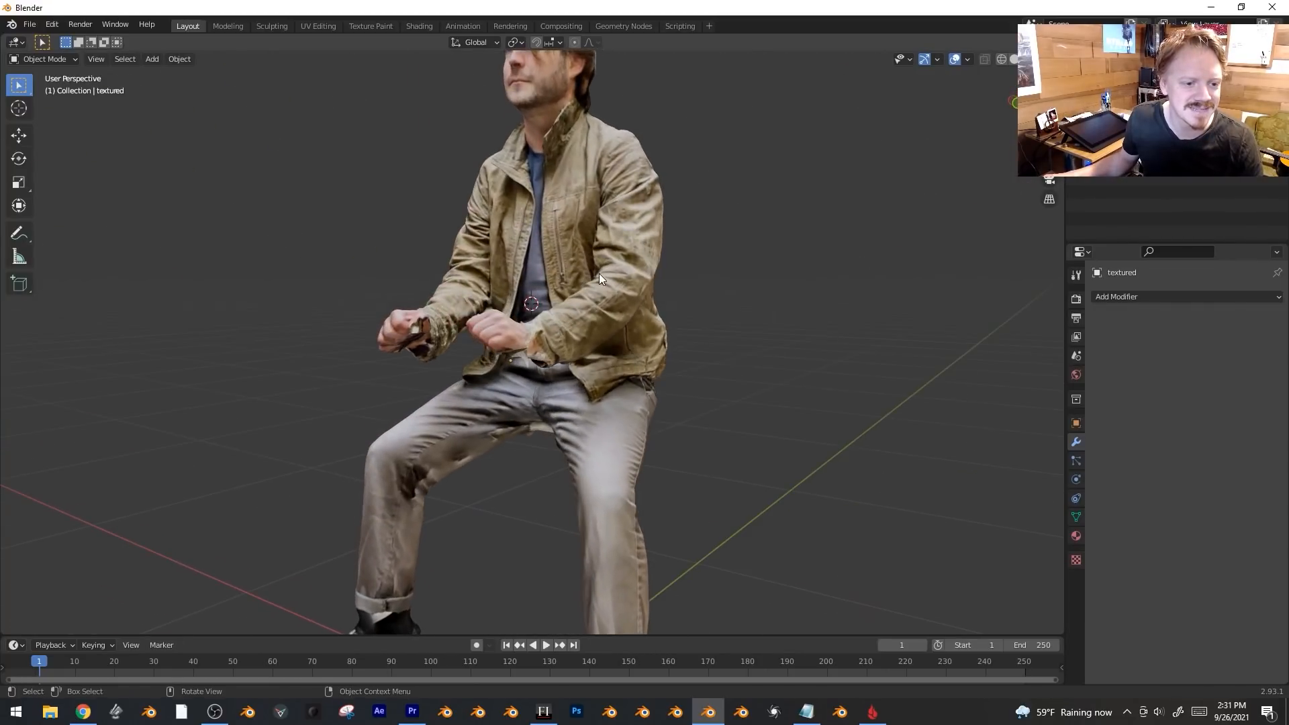
middle_click_drag(599, 273, 642, 381, "shift")
key("KP_1")
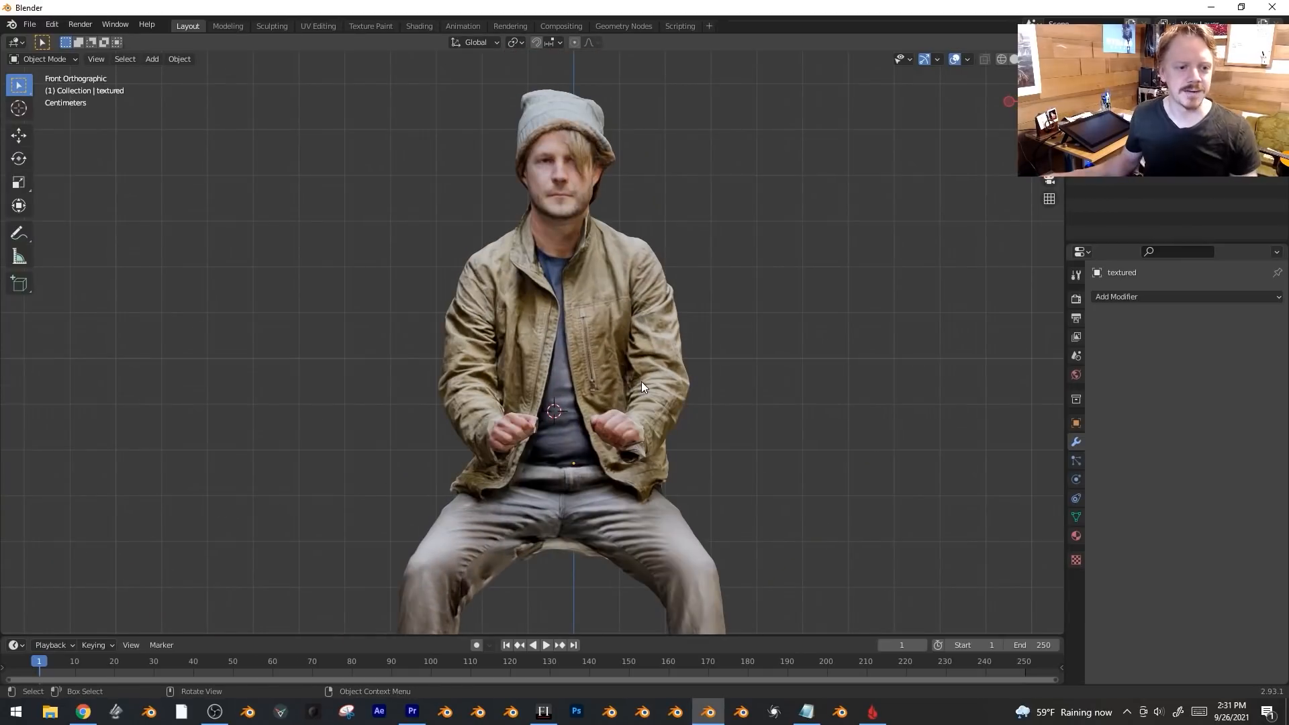
scroll(634, 300, "up", 1)
middle_click_drag(588, 176, 571, 298, "shift")
scroll(629, 464, "up", 4)
scroll(559, 284, "down", 2)
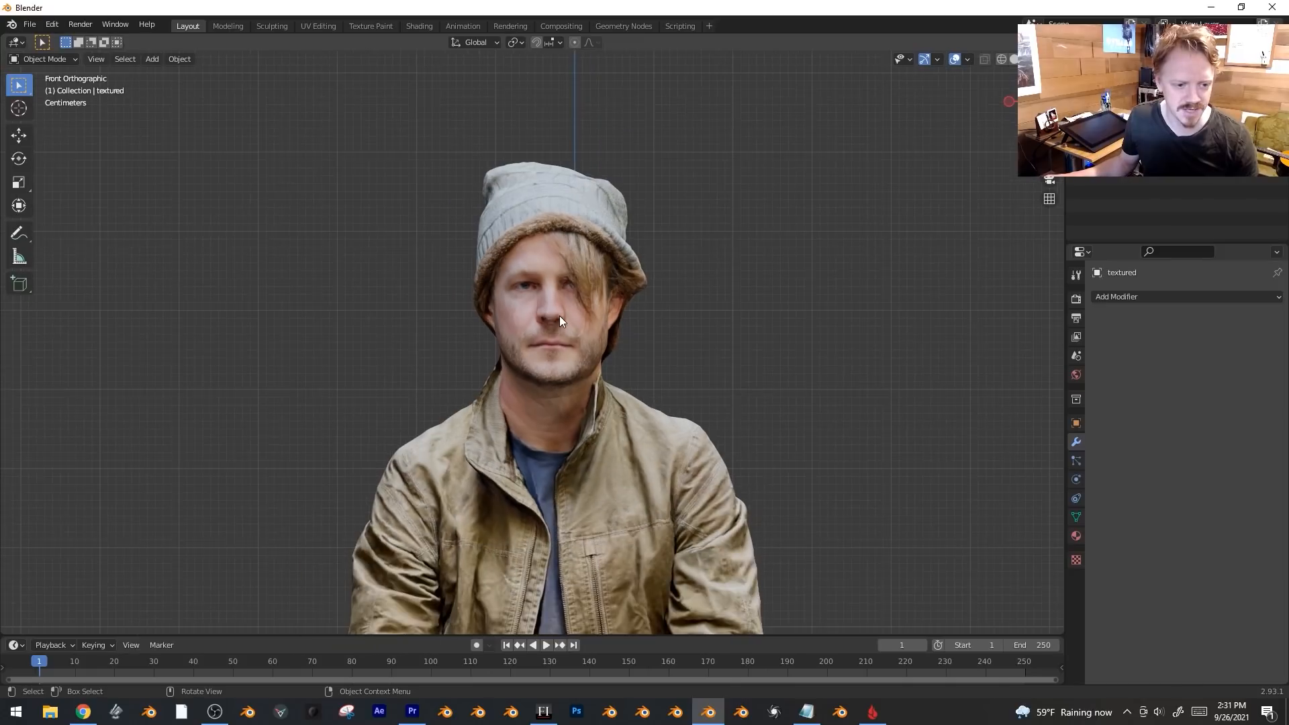
left_click(558, 354)
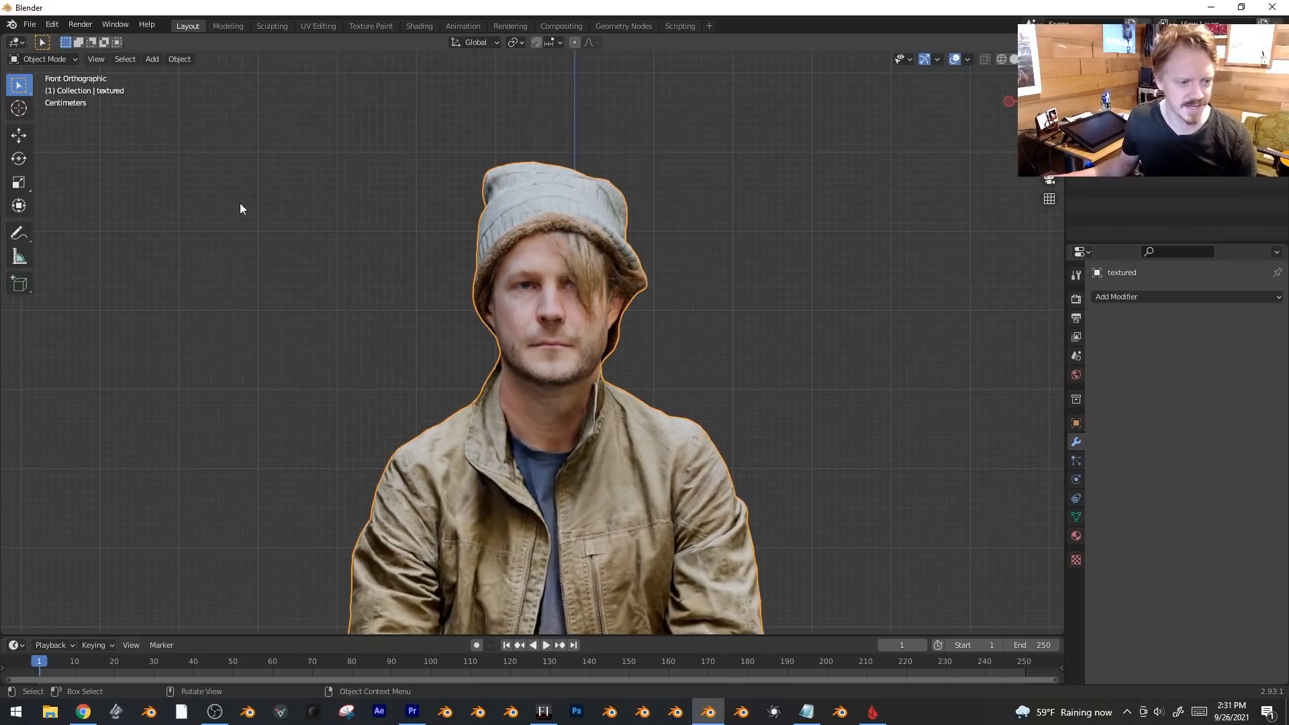
left_click(47, 59)
Switch to Texture Paint with the Clone tool, try a chest zipper stroke, and undo it.
left_click(62, 146)
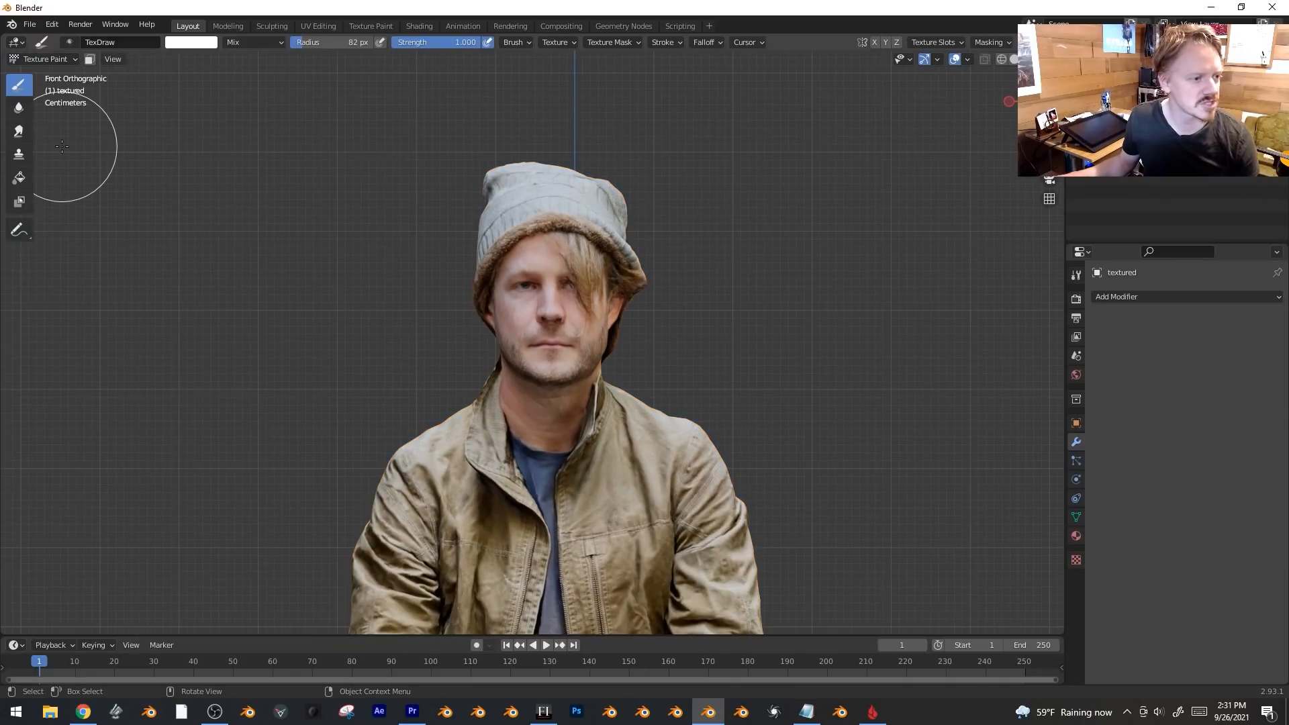
left_click(19, 155)
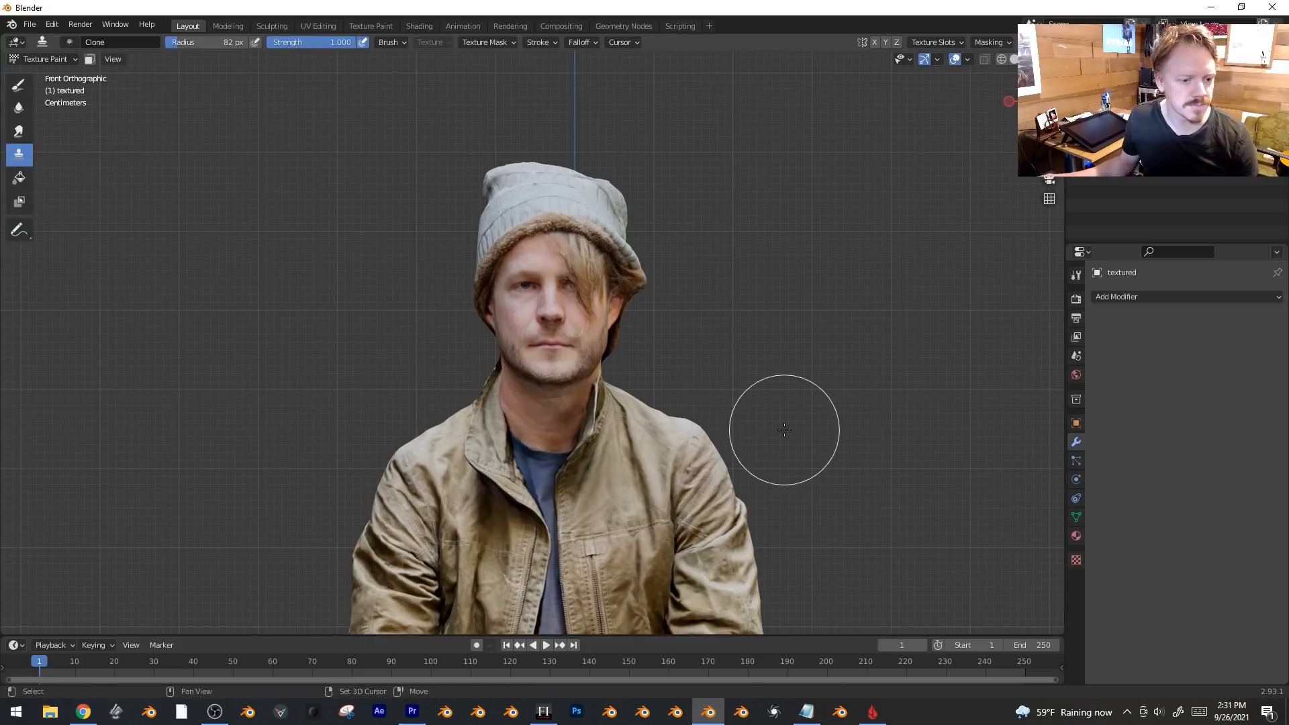
middle_click_drag(783, 426, 795, 291, "shift")
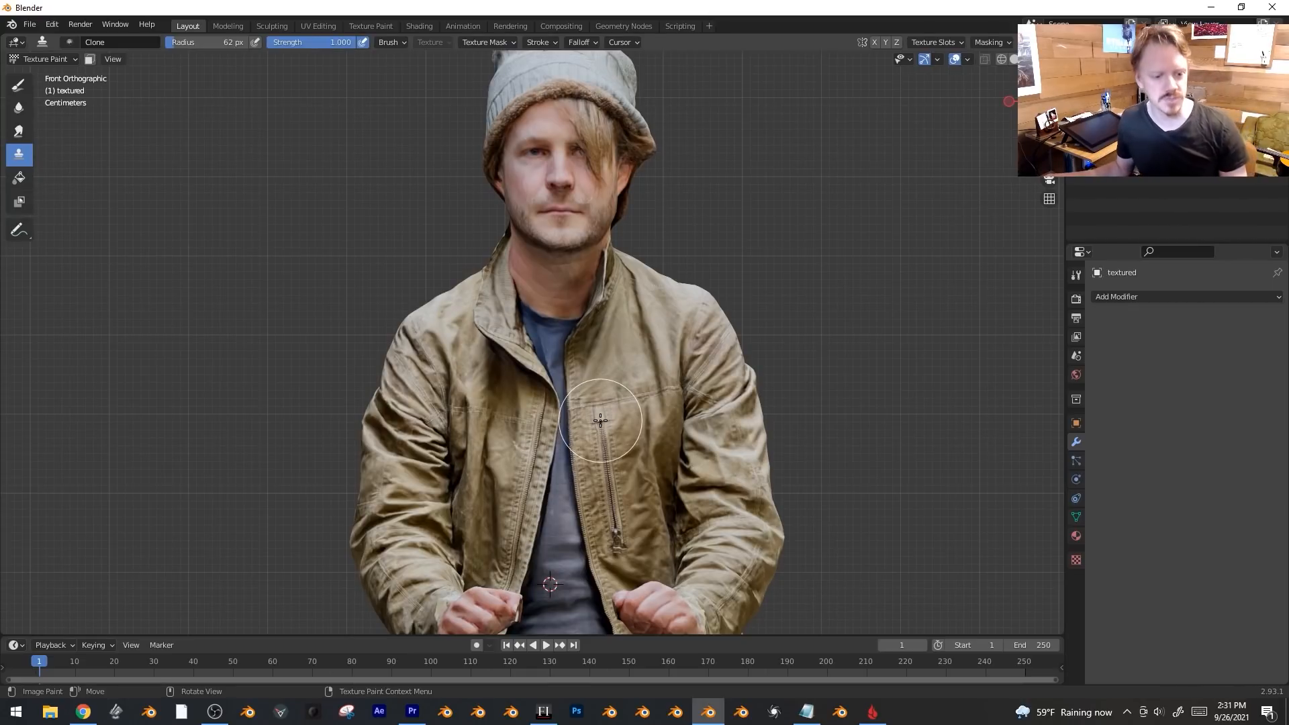
middle_click_drag(612, 462, 589, 308)
scroll(792, 403, "up", 2)
left_click_drag(606, 270, 617, 382)
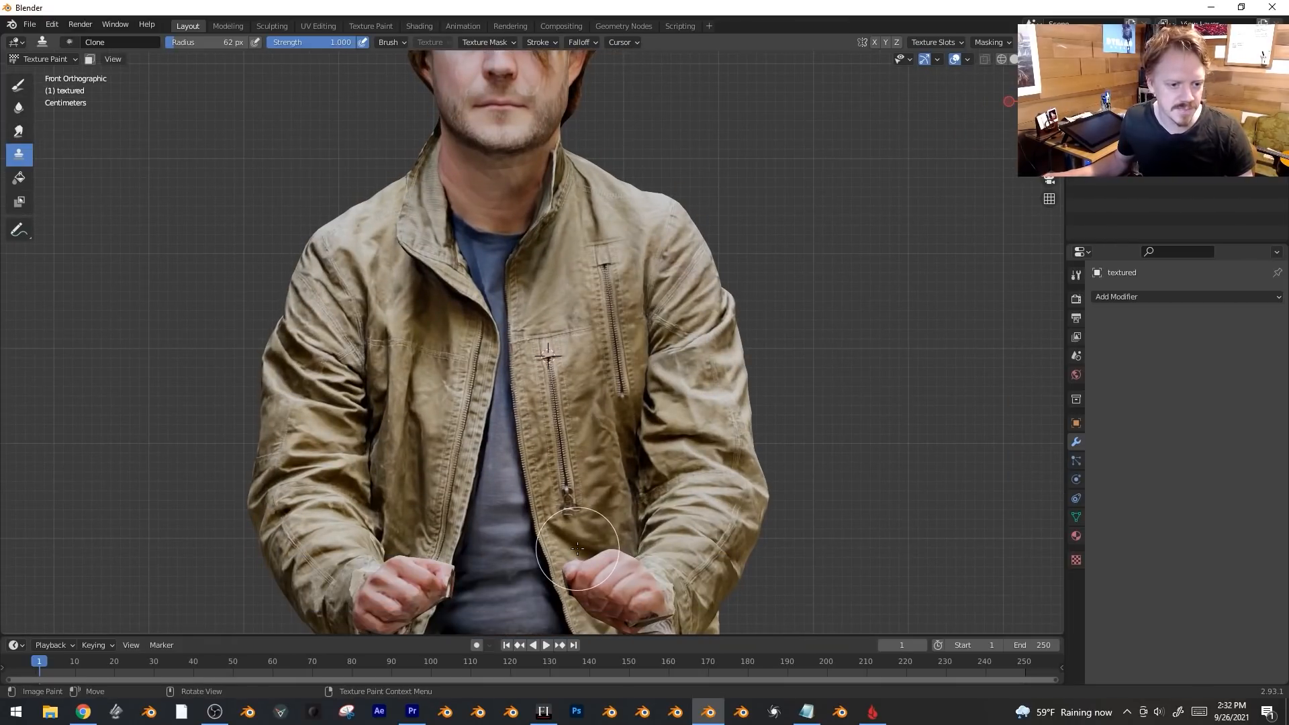
key("ctrl+z")
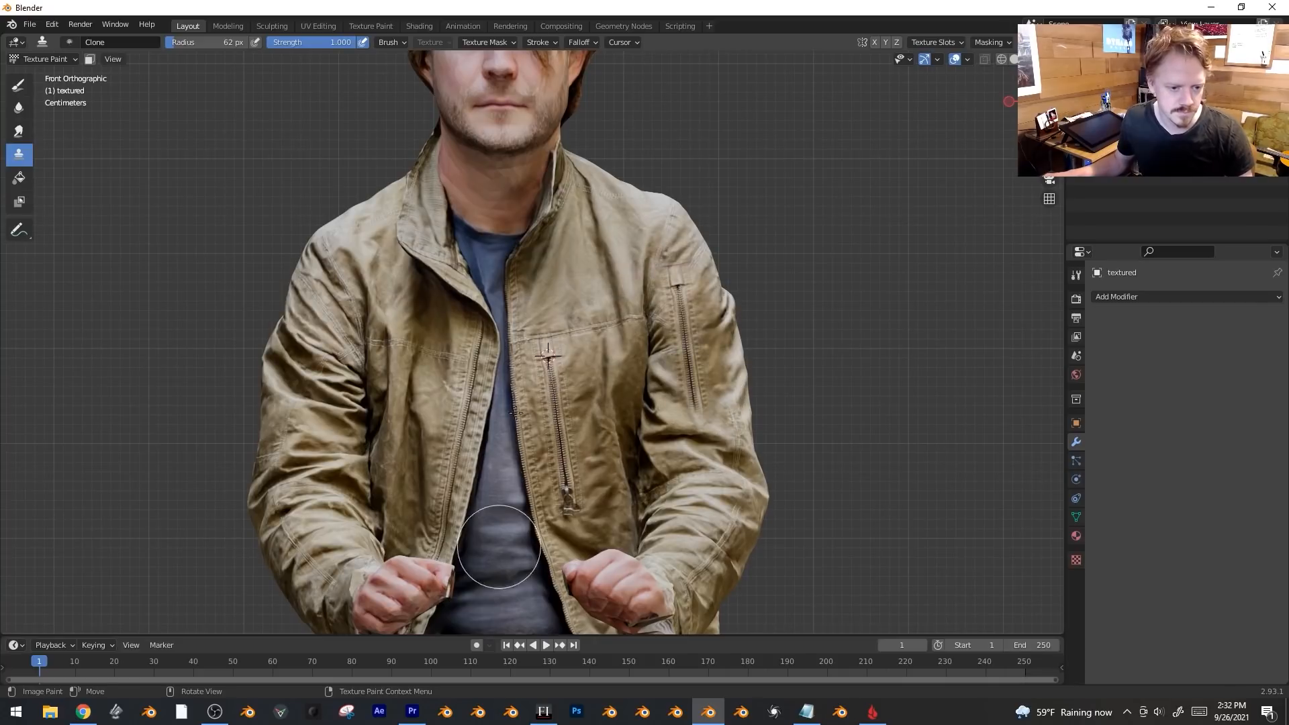
Undo the sleeve zipper and clone fold texture onto the jacket's lower side.
middle_click_drag(761, 434, 672, 437)
key("ctrl+z")
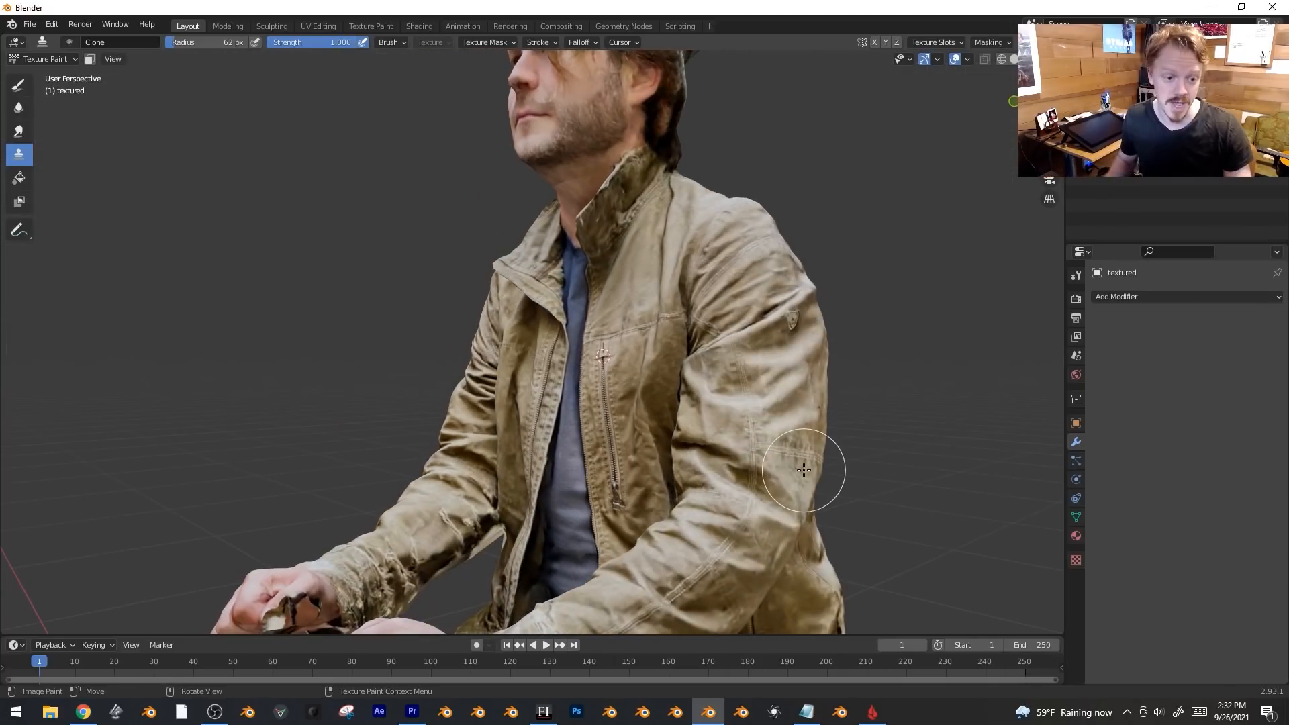
middle_click_drag(802, 461, 771, 273)
mouse_move(836, 356)
left_mouse_down()
mouse_move(831, 556)
mouse_move(840, 373)
mouse_move(833, 386)
left_mouse_up()
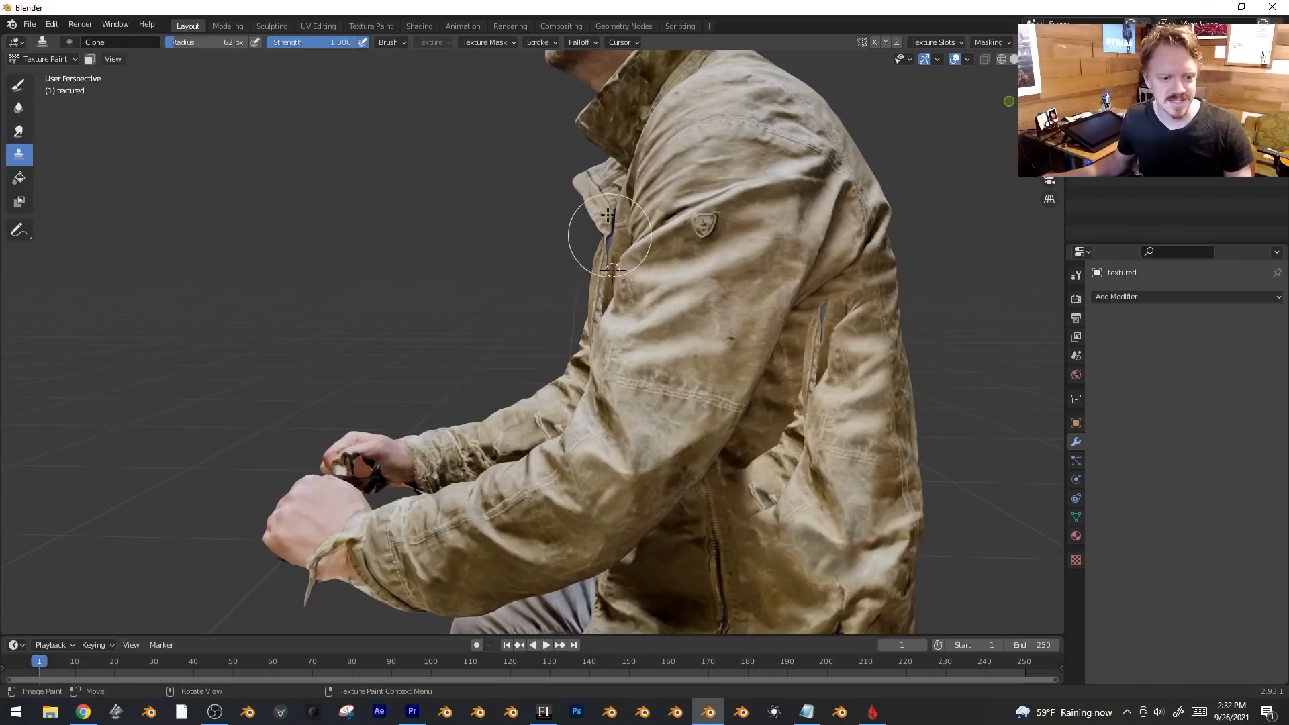
Return to Object Mode, then enter Edit Mode and select the connected mesh with Ctrl+L.
mouse_move(734, 562)
middle_mouse_down()
mouse_move(605, 470)
mouse_move(470, 336)
mouse_move(622, 357)
middle_mouse_up()
left_click(55, 60)
left_click(59, 74)
key("Tab")
key("ctrl+l")
Snap to the front view and re-enter Edit Mode with the whole mesh selected.
key("KP_1")
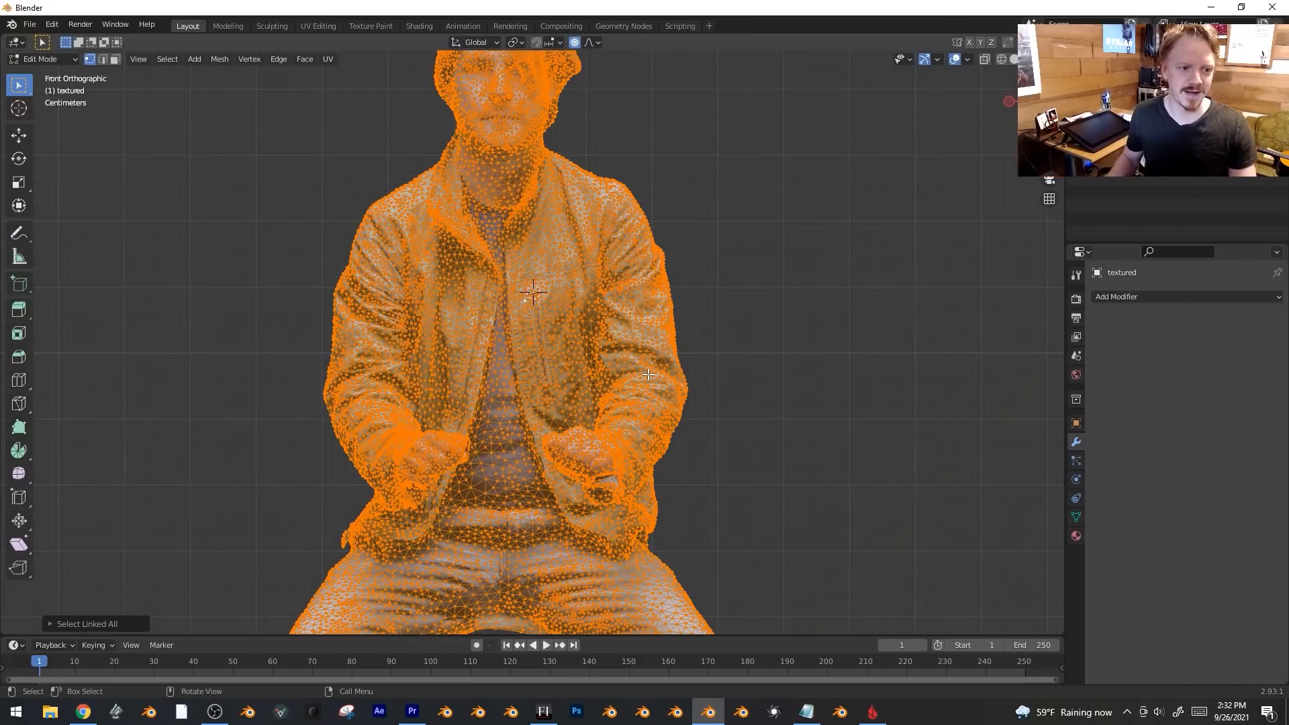
scroll(611, 358, "up", 5, "shift")
key("Tab")
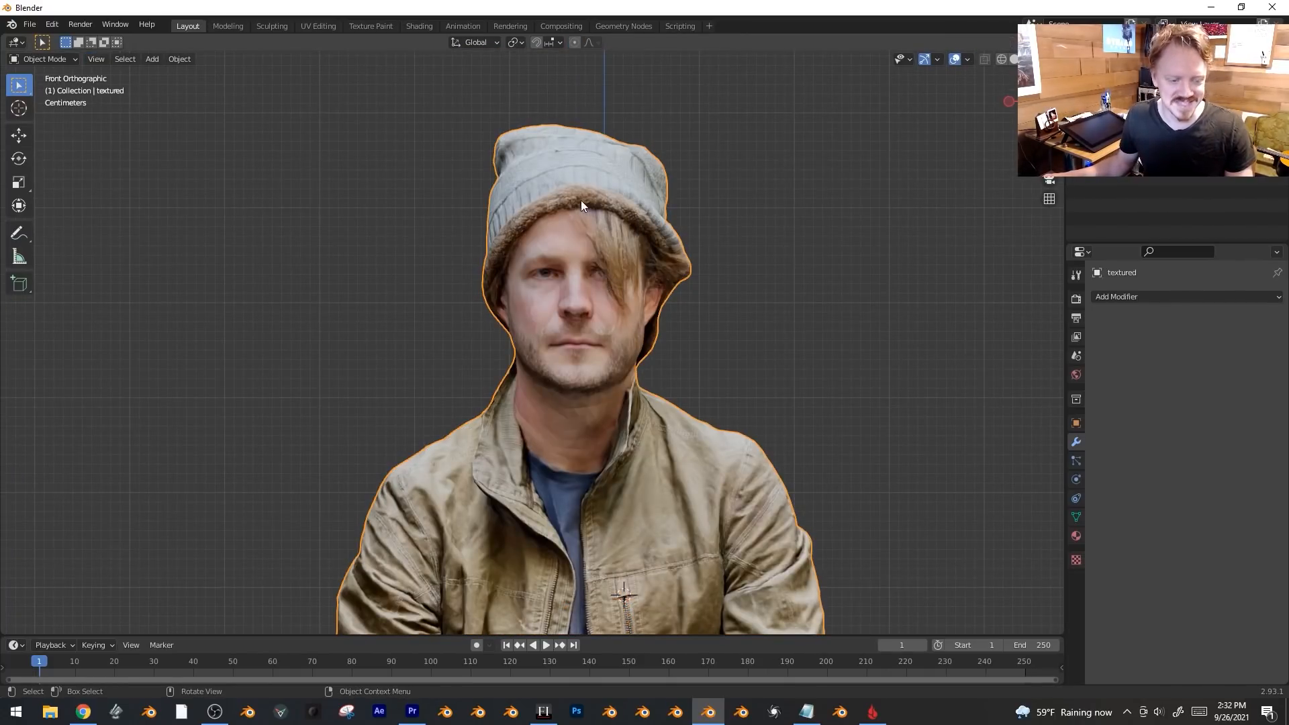
key("Tab")
key("Tab")
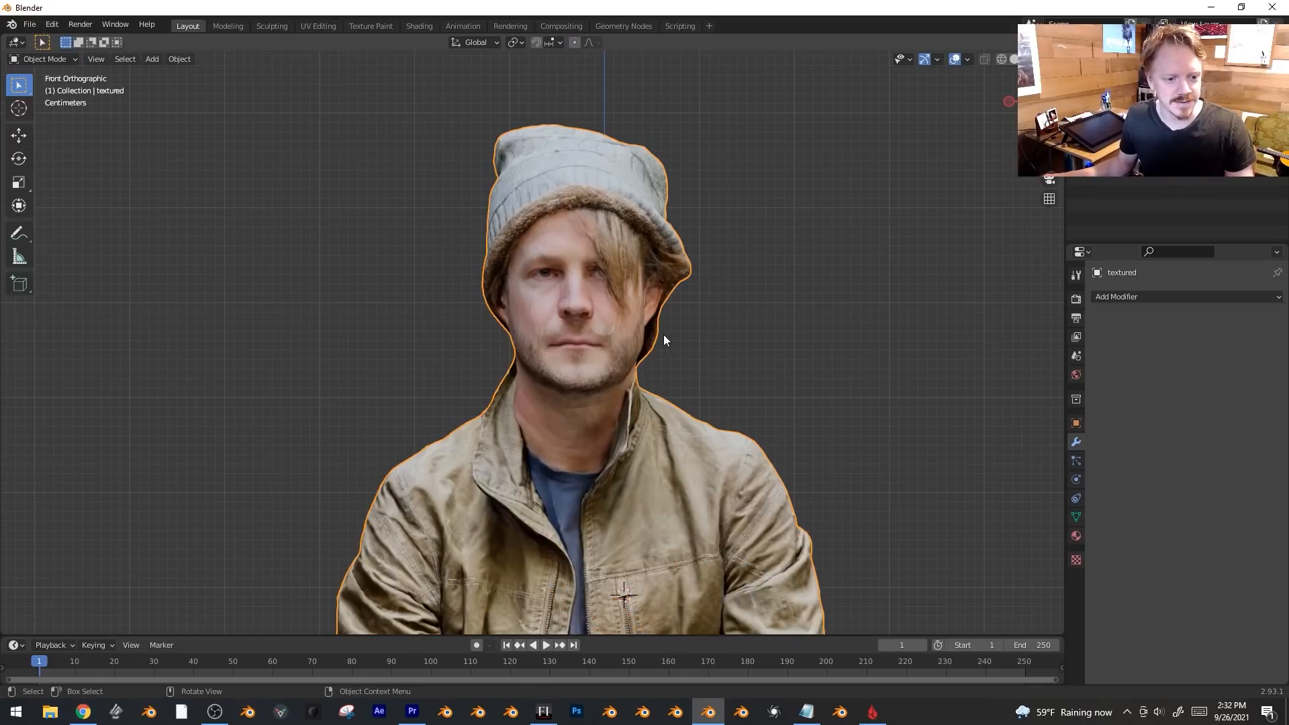
key("Tab")
scroll(433, 420, "down", 1)
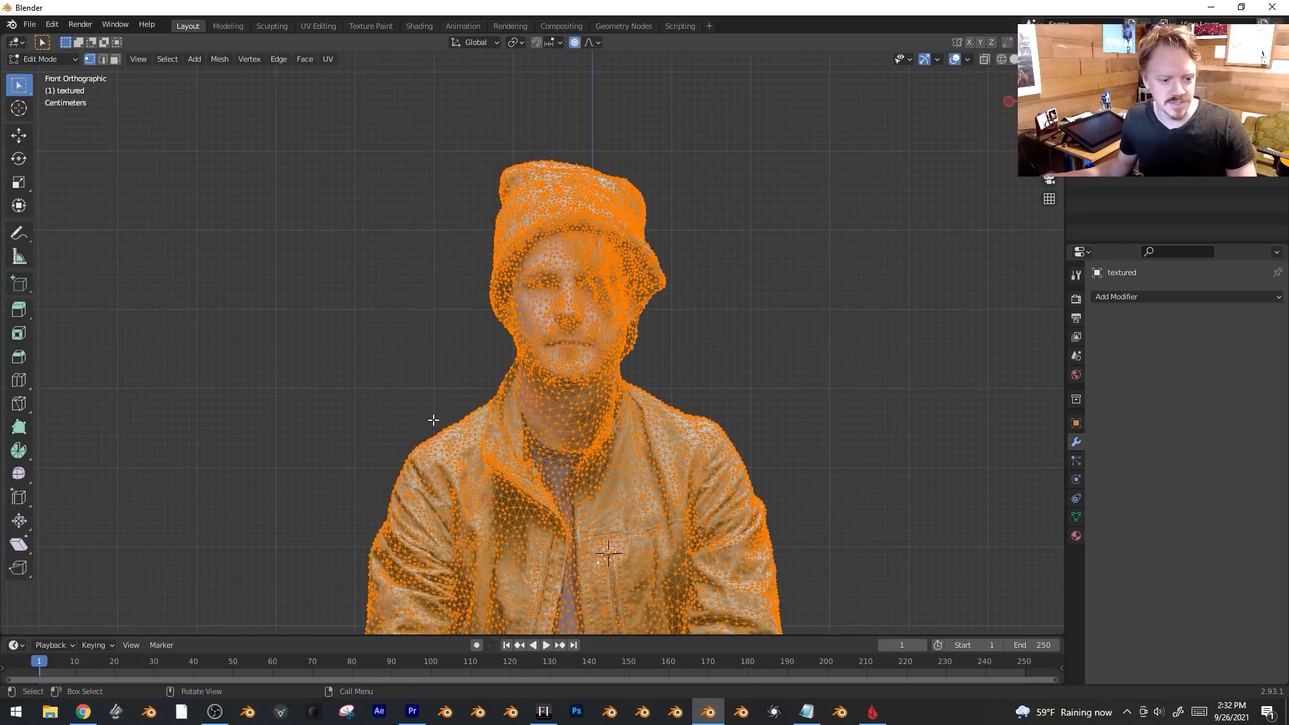
Duplicate the mesh, place the copy to the right, and turn off proportional editing.
key("shift+d")
left_click(647, 372)
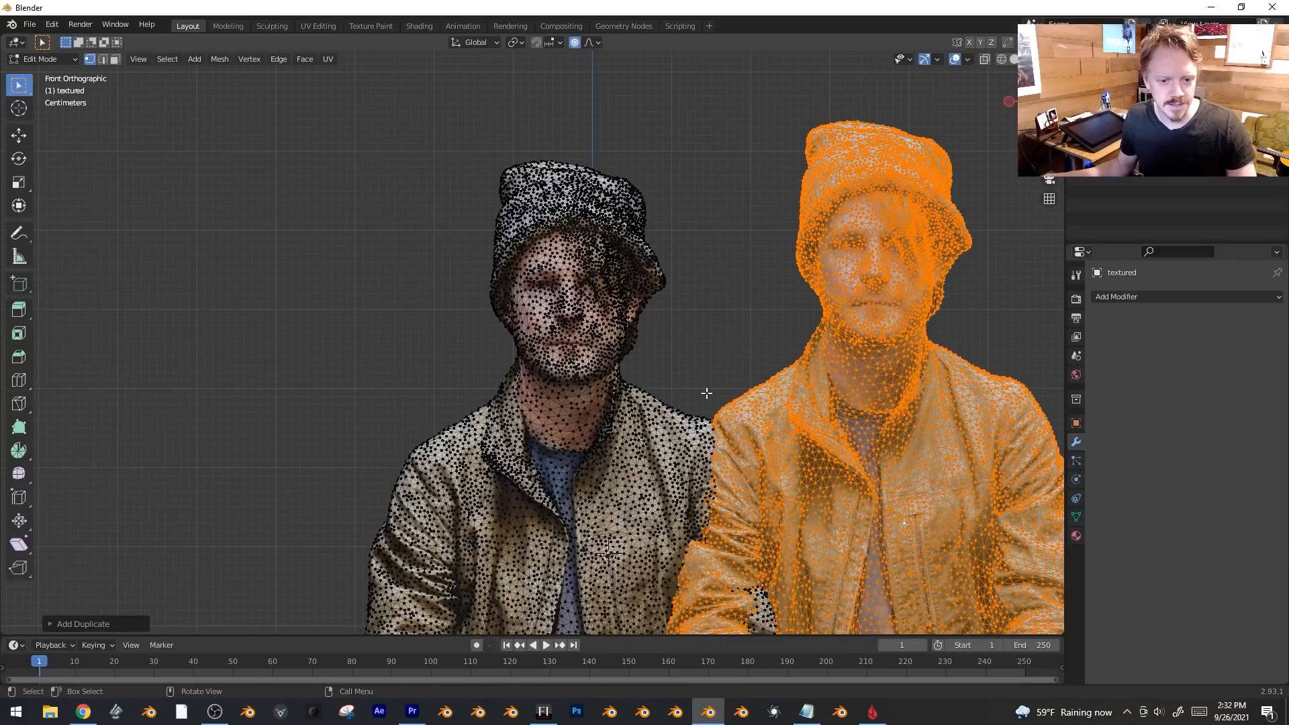
key("s")
key("x")
key("Escape")
left_click(575, 42)
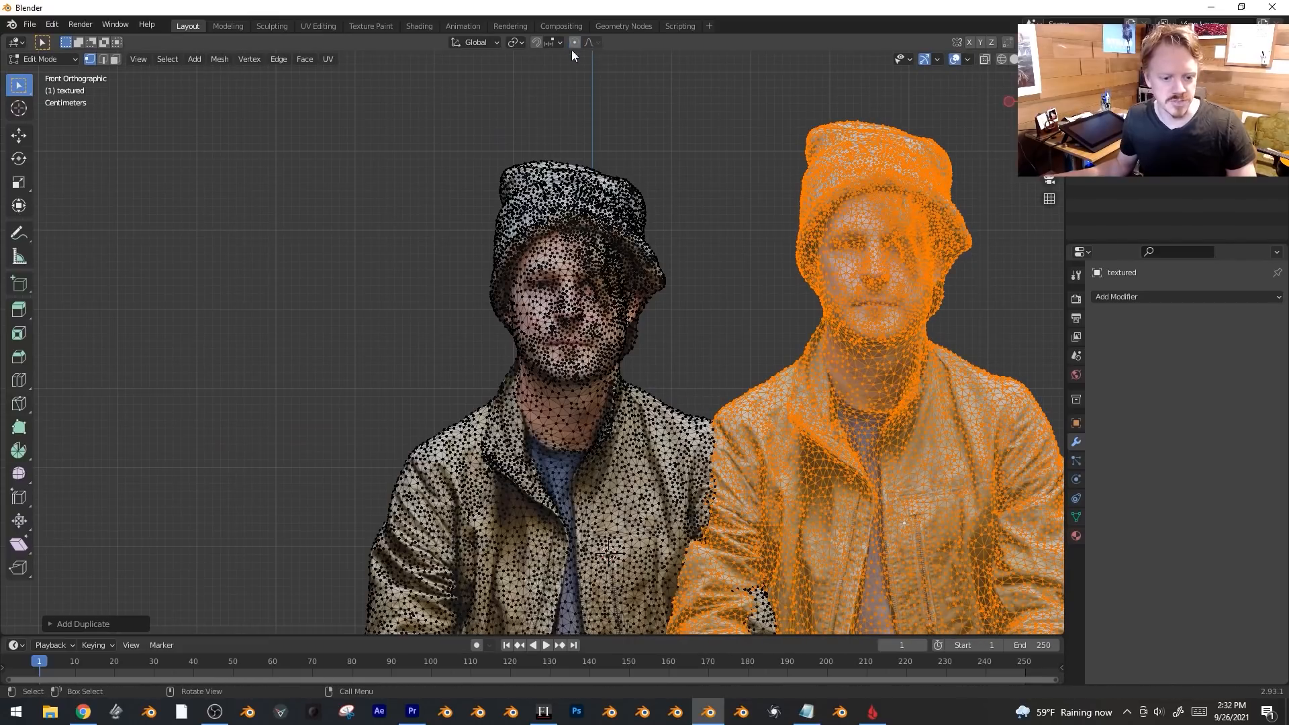
key("s")
left_click(774, 381)
Mirror the copy along X with scale -1, return to Object Mode, and frame both heads.
key("Tab")
key("s")
key("x")
left_click(736, 403)
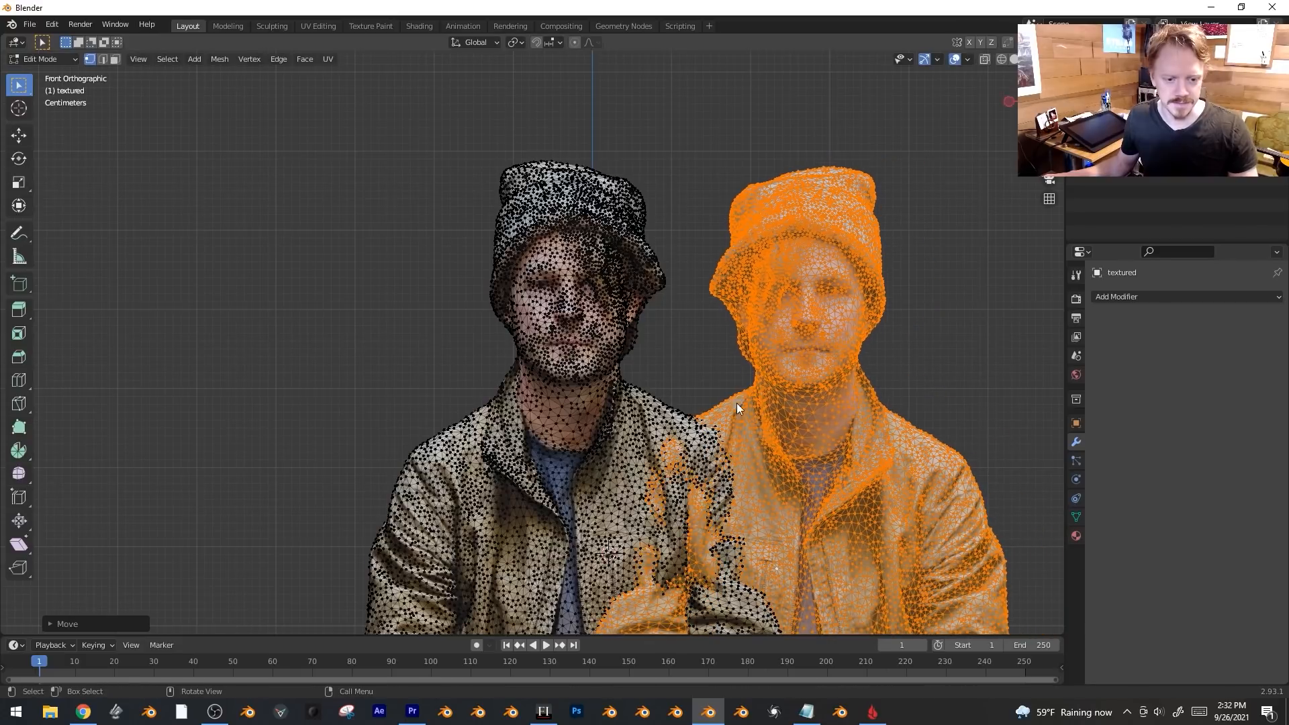
key("Tab")
key("Tab")
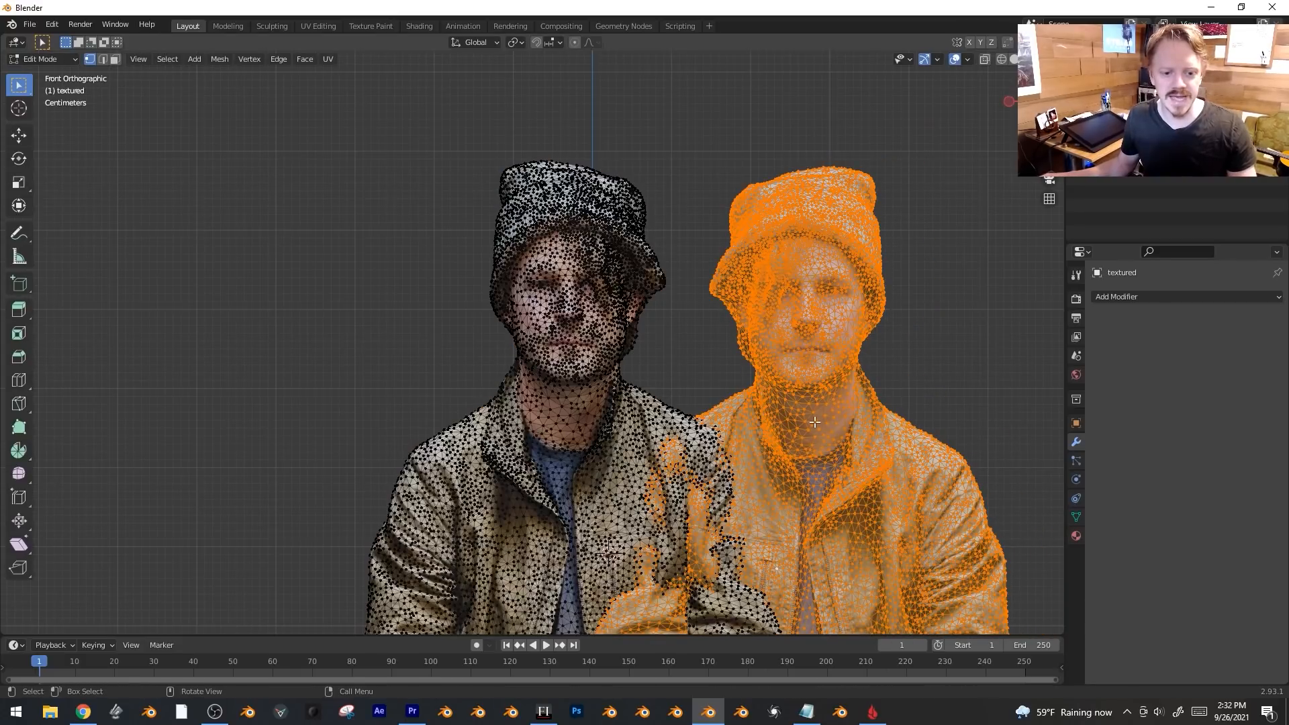
key("Tab")
scroll(831, 361, "up", 2)
middle_click_drag(825, 344, 665, 385, "shift")
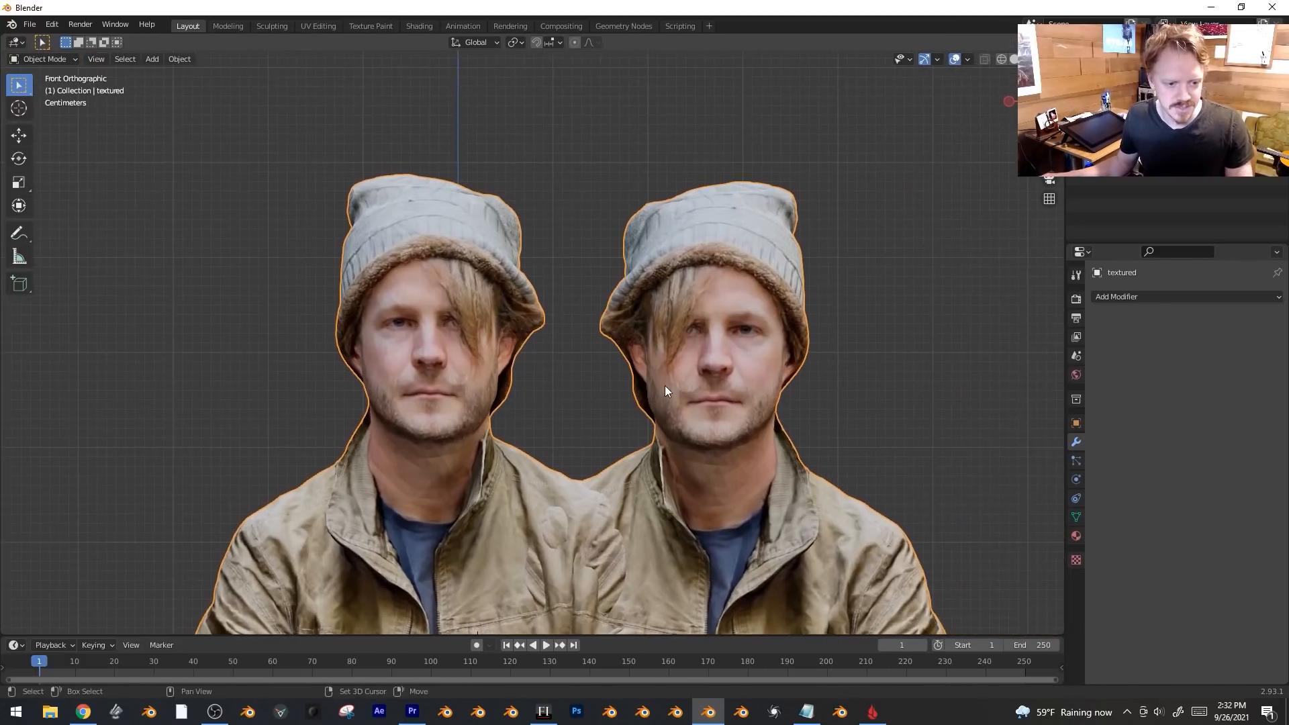
scroll(481, 325, "up", 2)
In Texture Paint, test a Clone stroke over the left face, undo it, and enter Edit Mode.
left_click(45, 59)
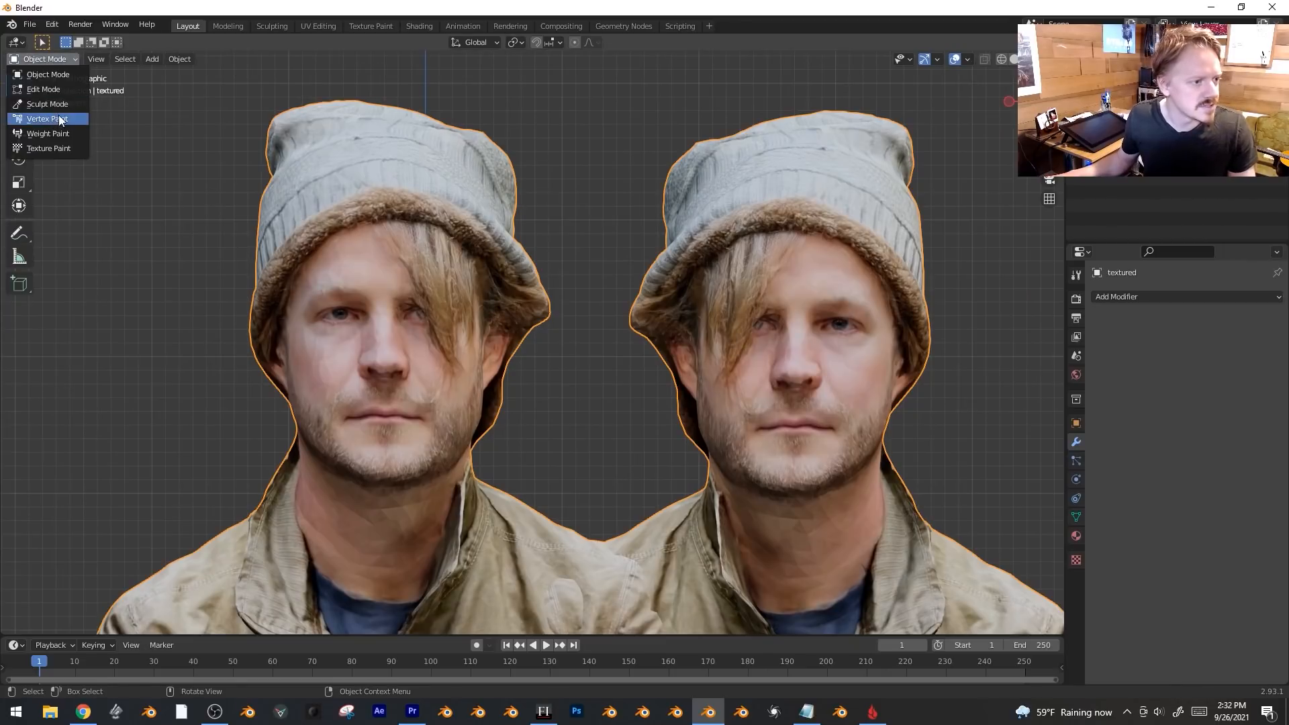
left_click(70, 148)
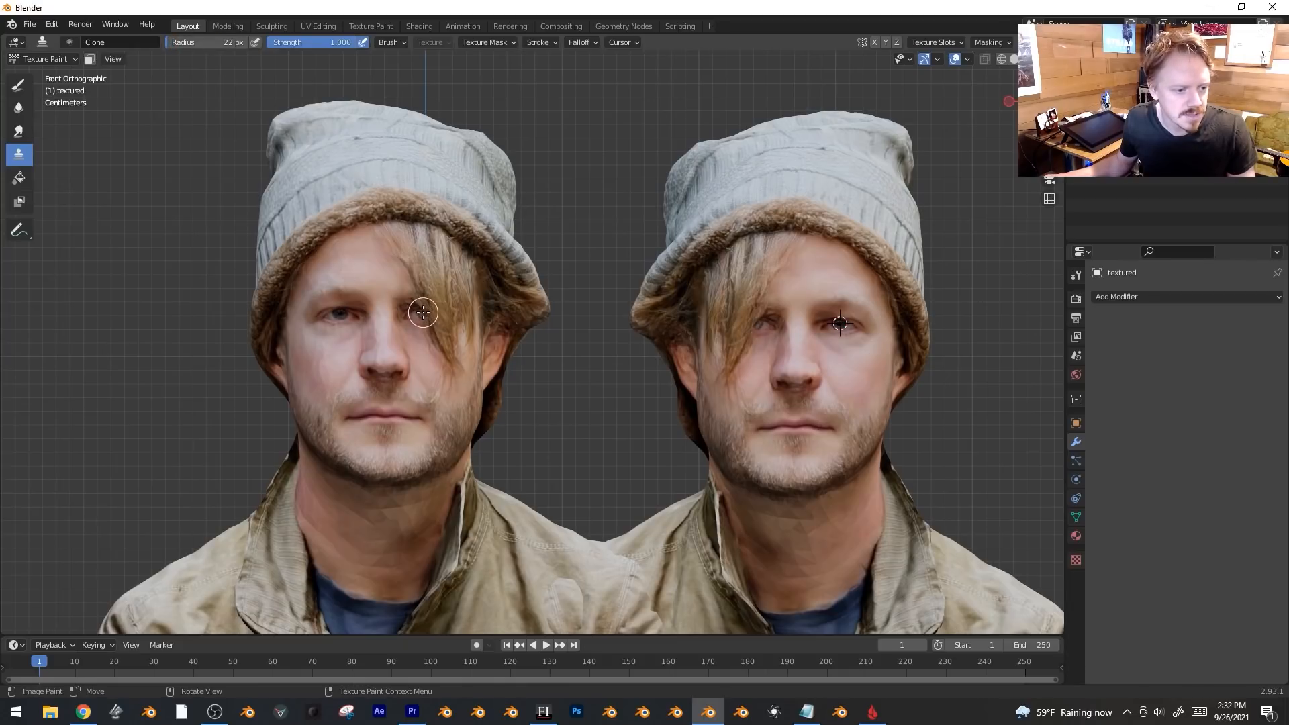
mouse_move(418, 329)
left_mouse_down()
mouse_move(470, 309)
mouse_move(463, 362)
mouse_move(364, 353)
mouse_move(323, 389)
mouse_move(316, 416)
left_mouse_up()
key("ctrl+z")
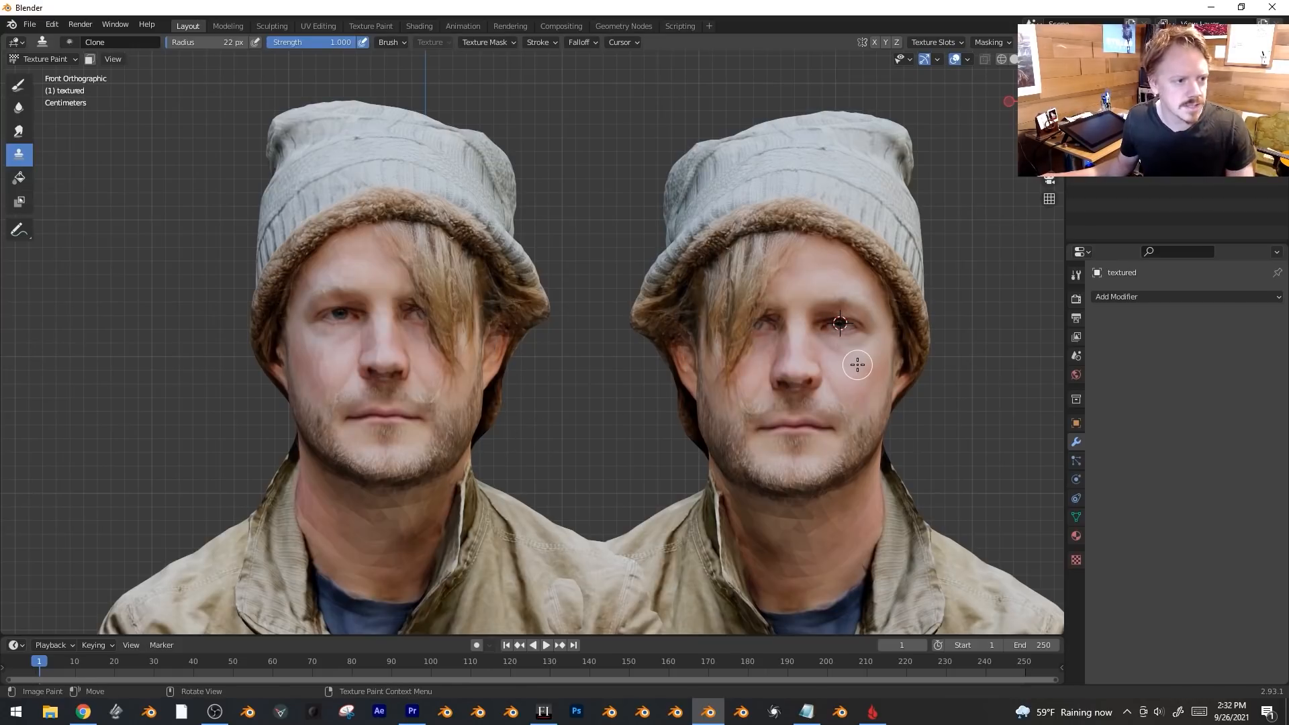
key("Tab")
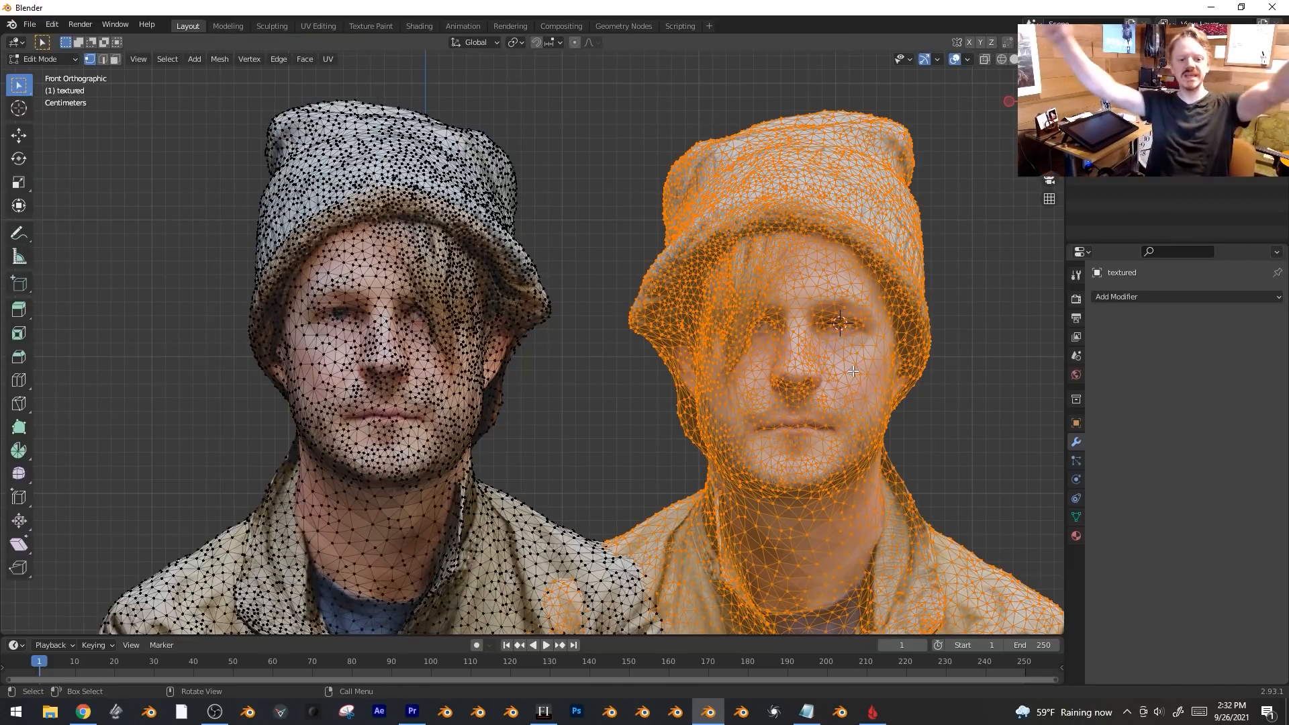
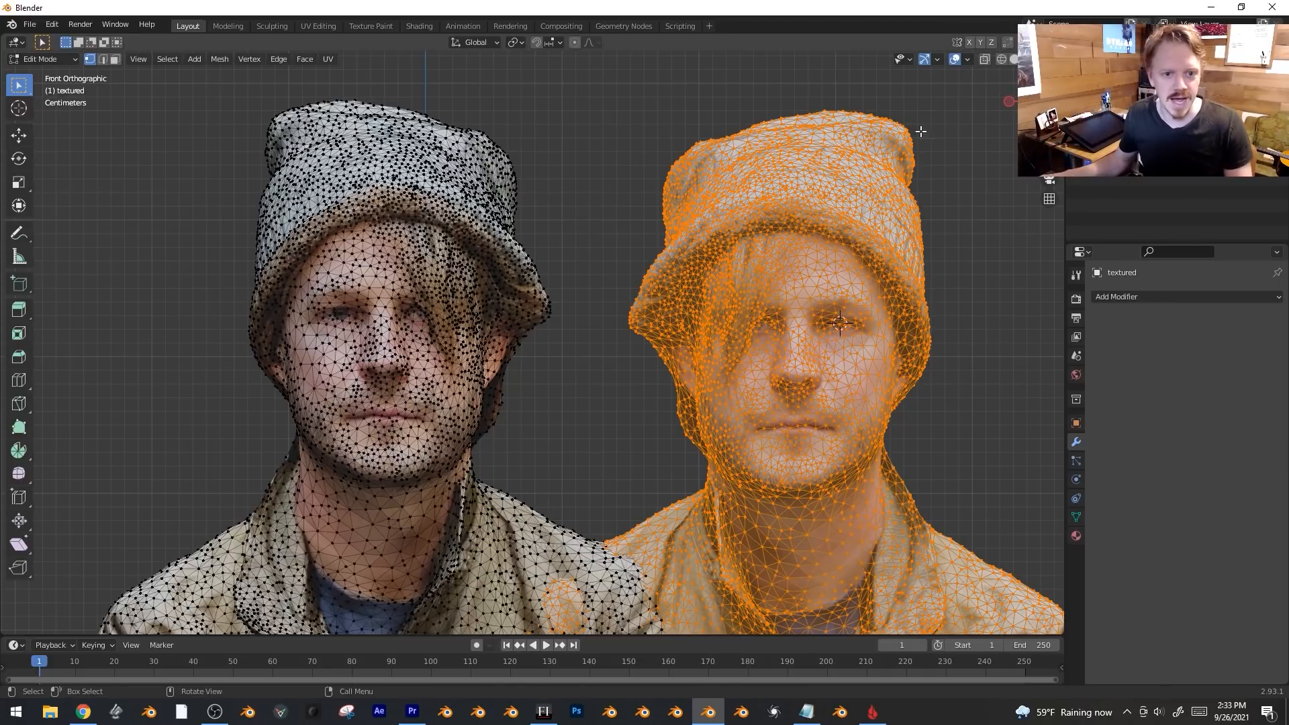
In Texture Paint, turn on the Face Orientation overlay and inspect both heads from behind and front.
key("ctrl+Tab")
left_click(967, 59)
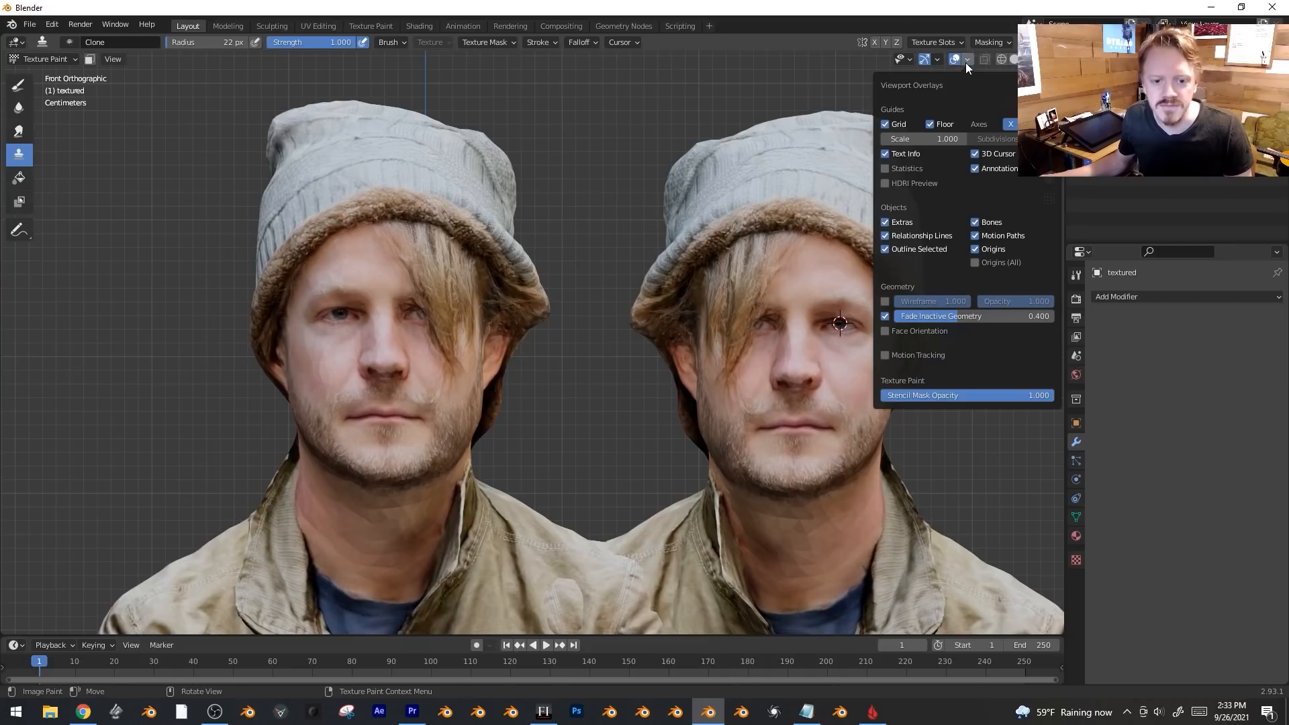
left_click(920, 331)
scroll(494, 347, "down", 1)
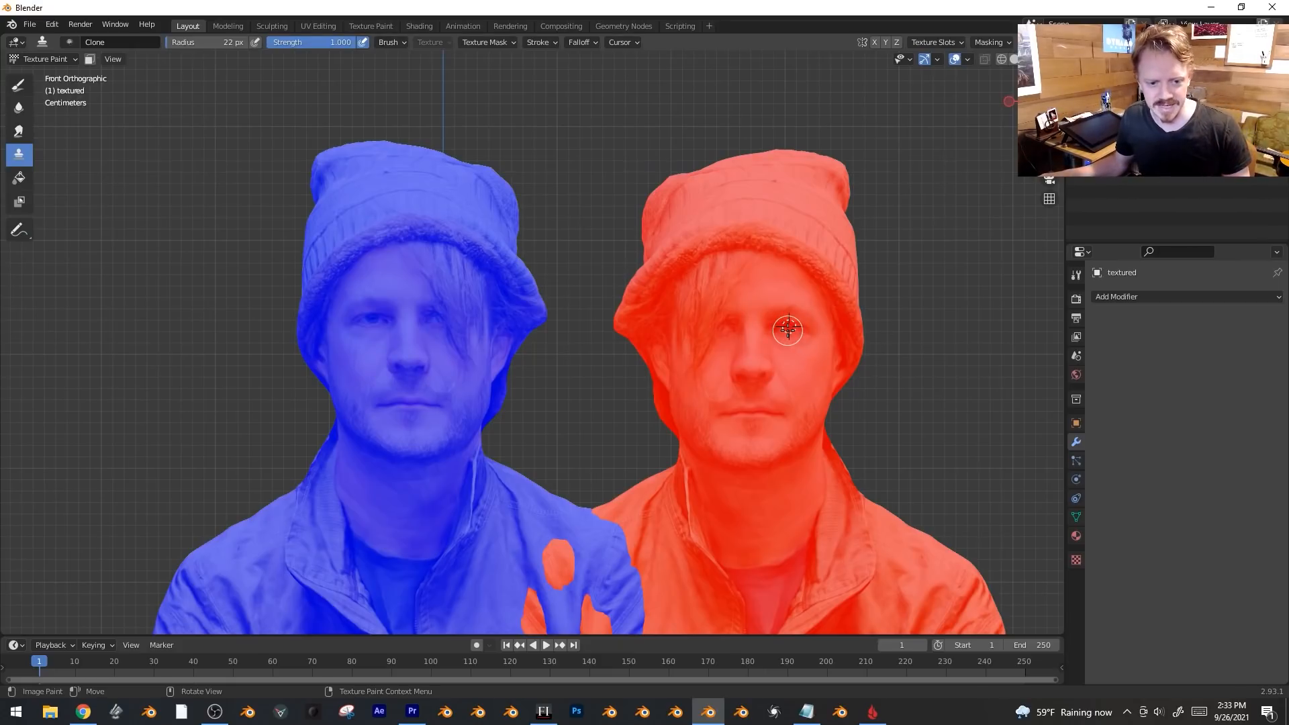
mouse_move(813, 343)
middle_mouse_down()
mouse_move(639, 340)
mouse_move(554, 357)
middle_mouse_up()
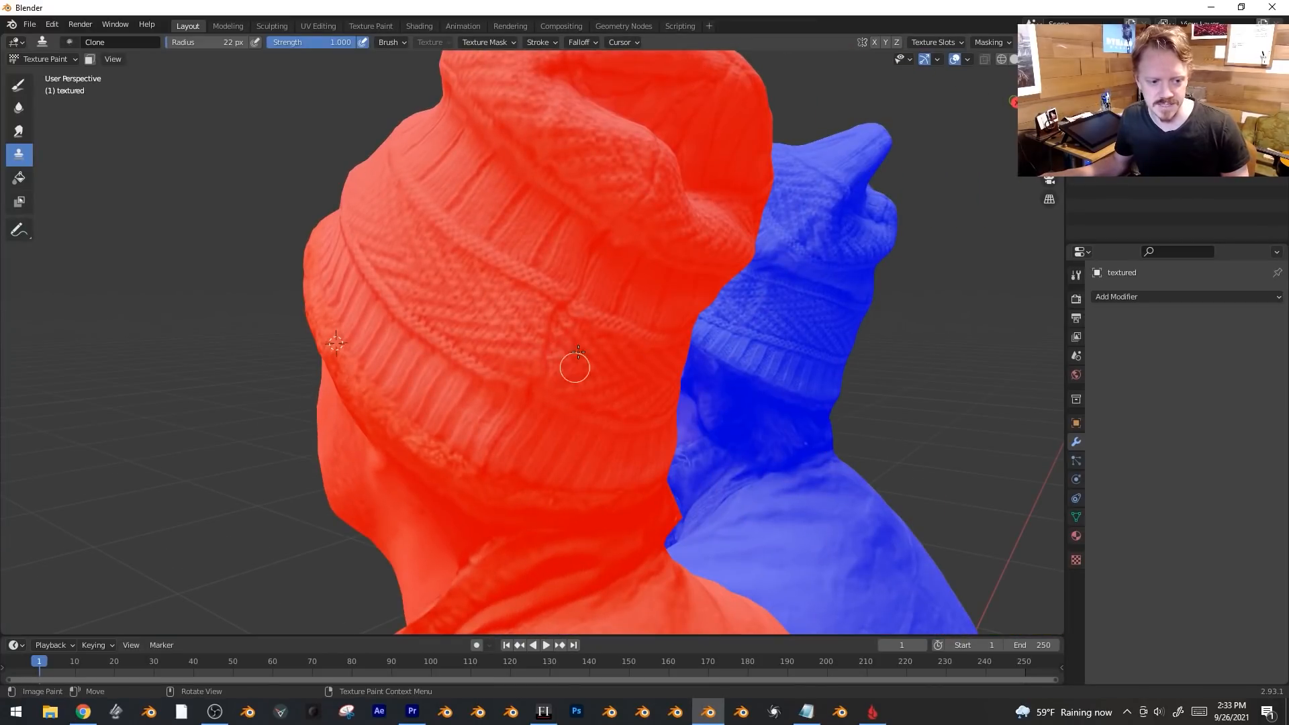
key("KP_1")
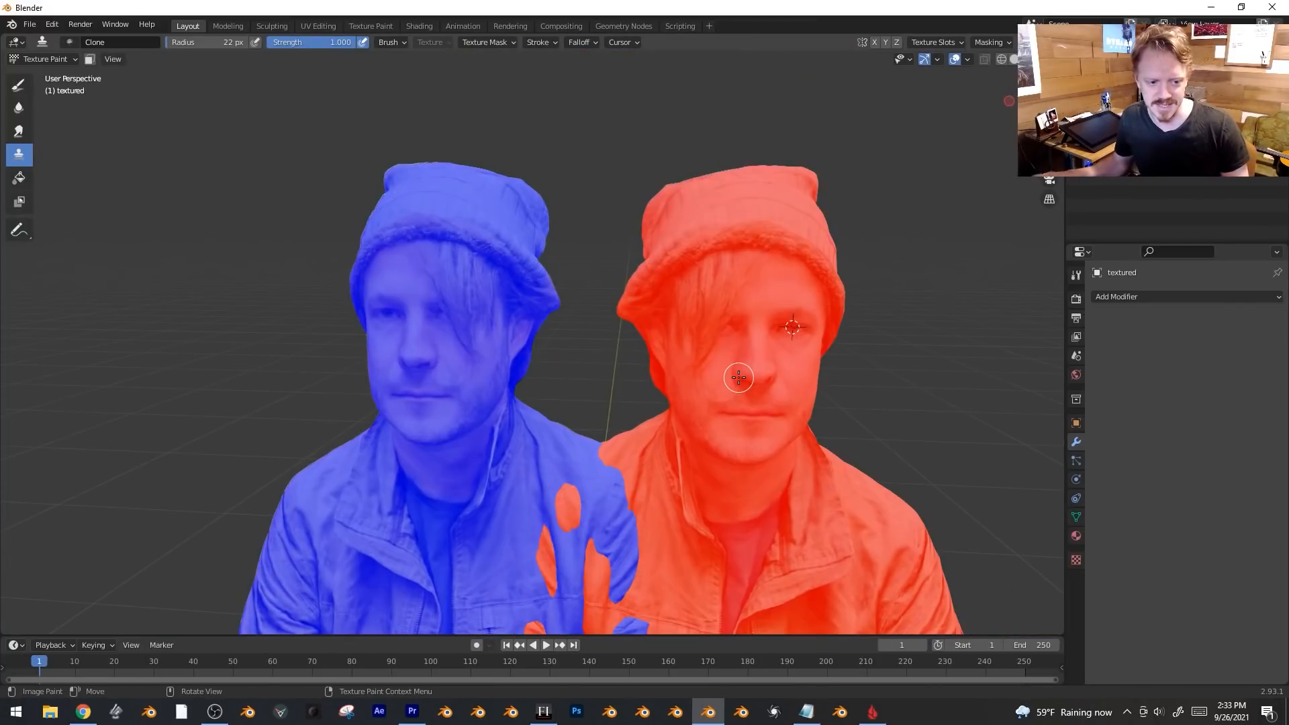
Recalculate the red head's normals outward in Edit Mode, then hide the Face Orientation overlay.
key("Tab")
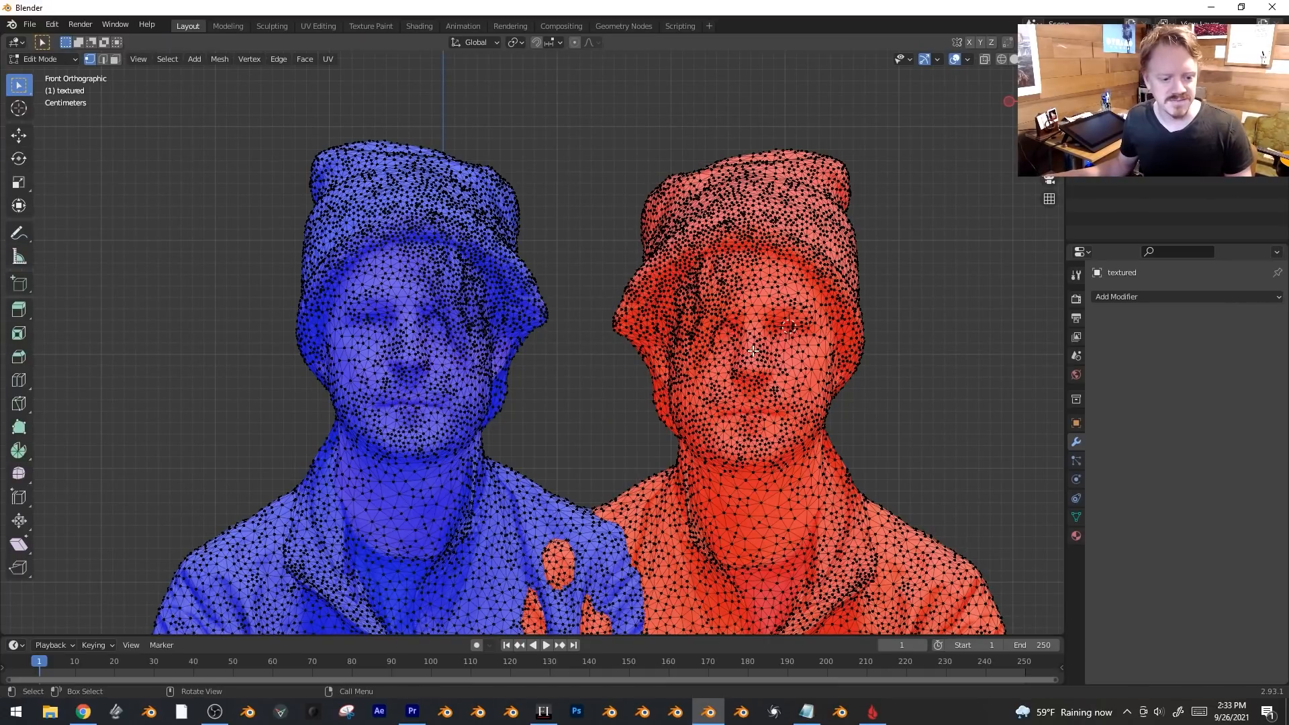
key("ctrl+l")
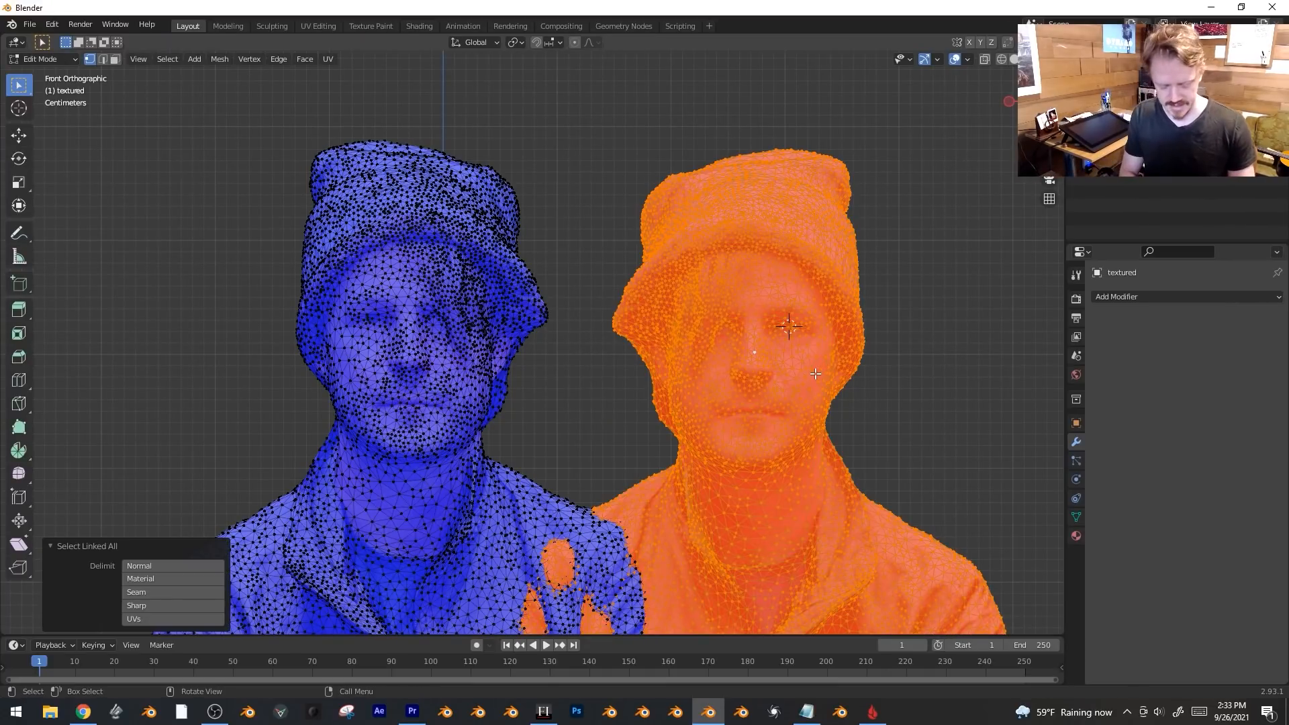
key("shift+n")
key("Tab")
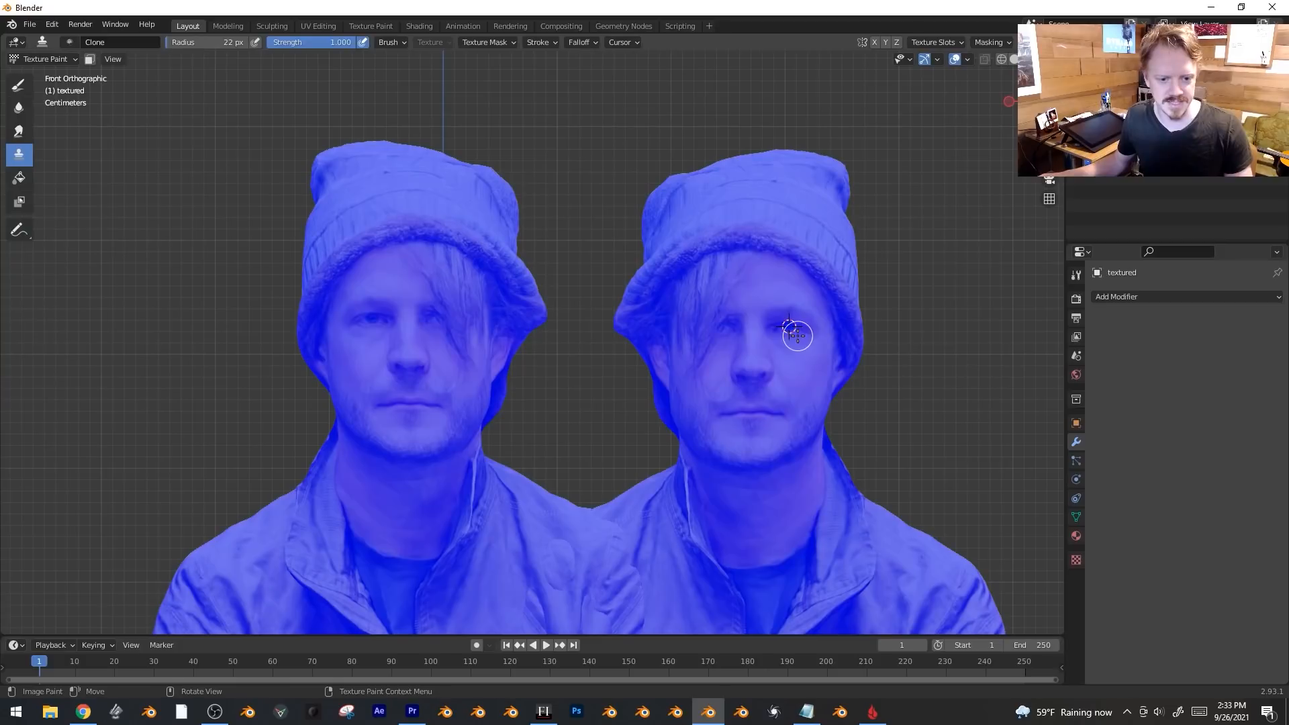
left_click(969, 59)
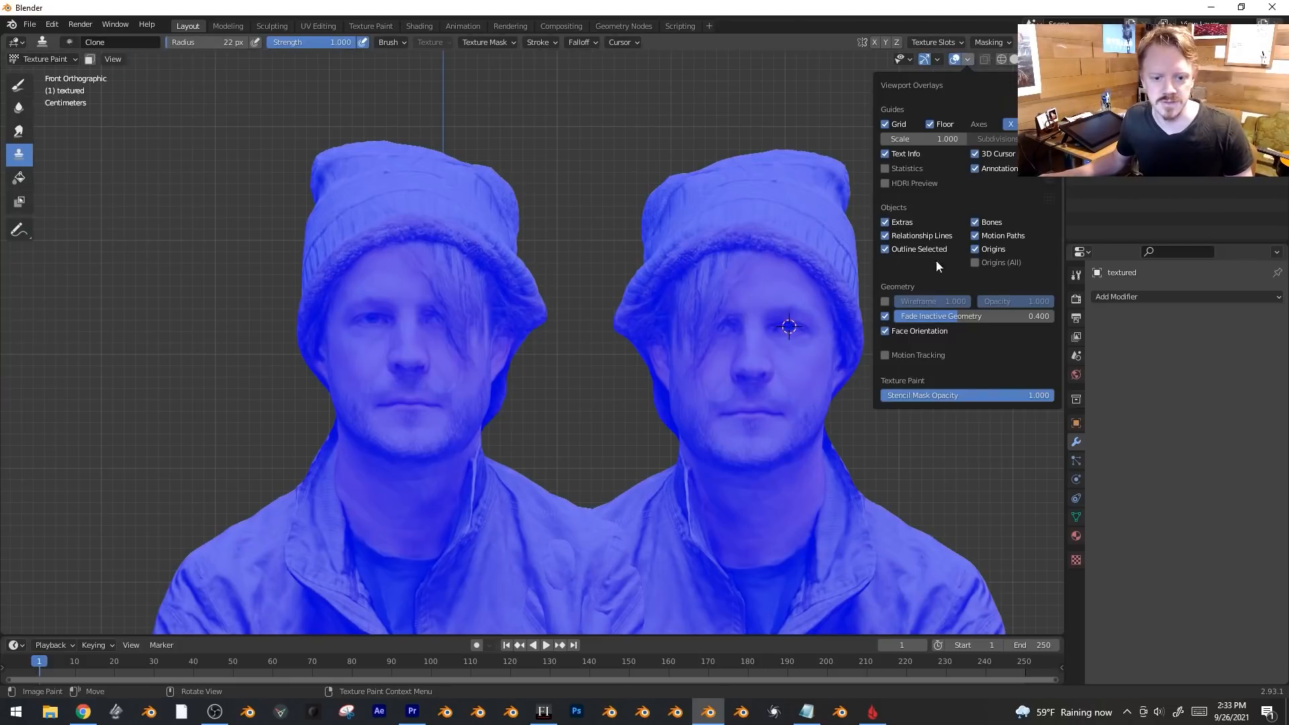
left_click(920, 331)
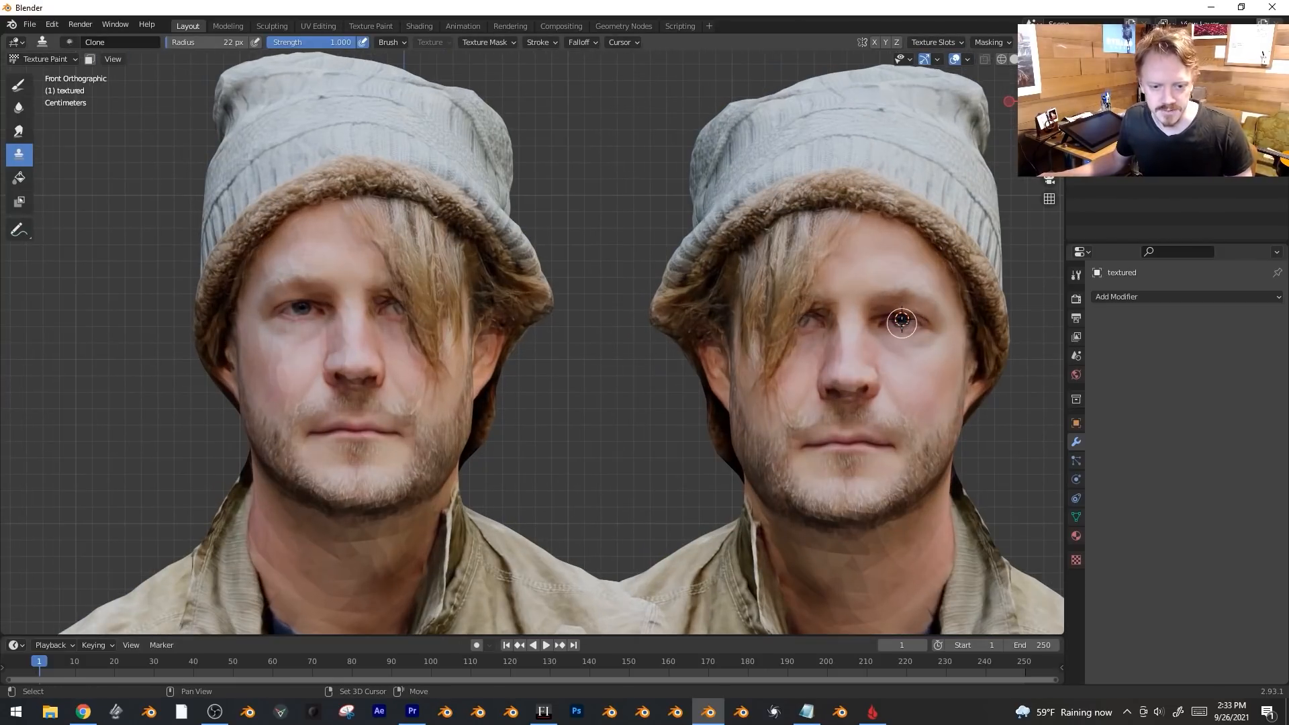
Set the clone source on the eye and clone-paint over the hair covering the left eye.
right_click_drag(903, 323, 901, 322, "shift")
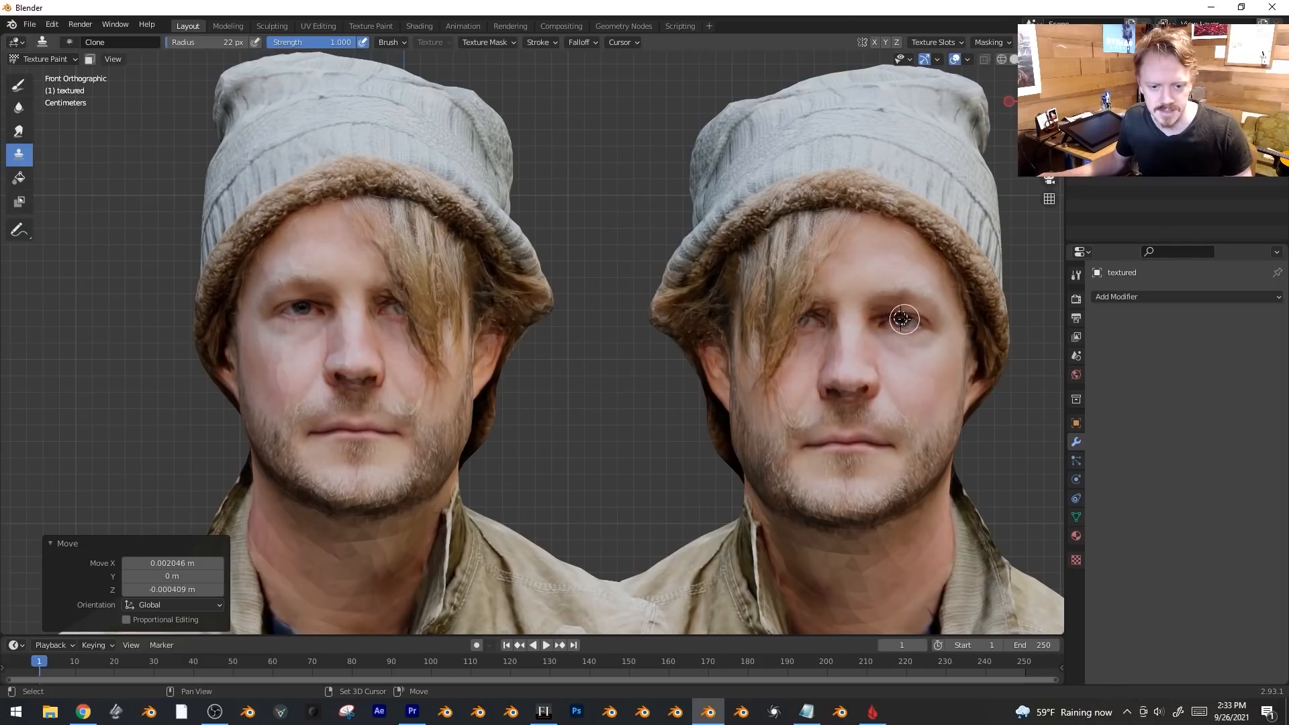
scroll(887, 374, "up", 1)
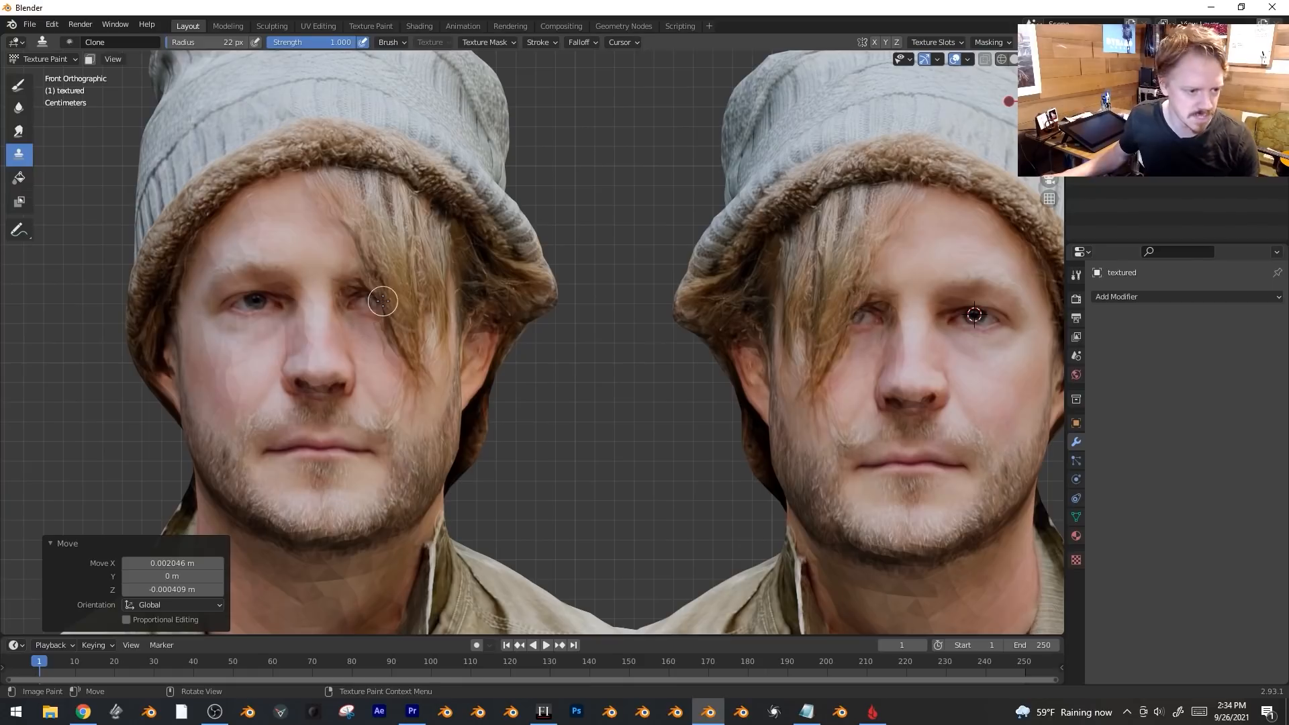
mouse_move(403, 284)
left_mouse_down()
mouse_move(356, 268)
mouse_move(443, 305)
mouse_move(386, 312)
mouse_move(403, 376)
mouse_move(417, 331)
mouse_move(417, 403)
mouse_move(427, 286)
mouse_move(393, 238)
mouse_move(348, 215)
mouse_move(344, 194)
mouse_move(409, 220)
mouse_move(383, 185)
mouse_move(433, 228)
mouse_move(440, 412)
left_mouse_up()
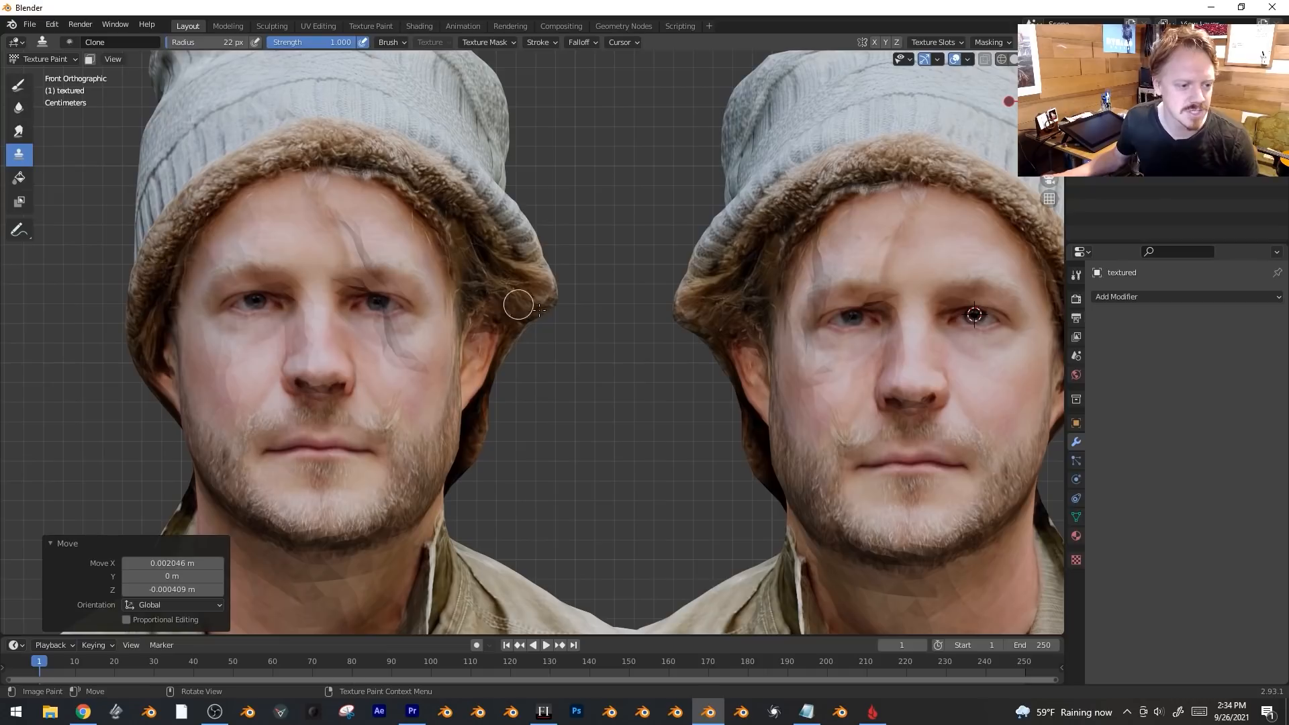
left_click(55, 60)
Enter Sculpt Mode with the Smooth brush and smooth the left head's forehead and eye area.
left_click(64, 103)
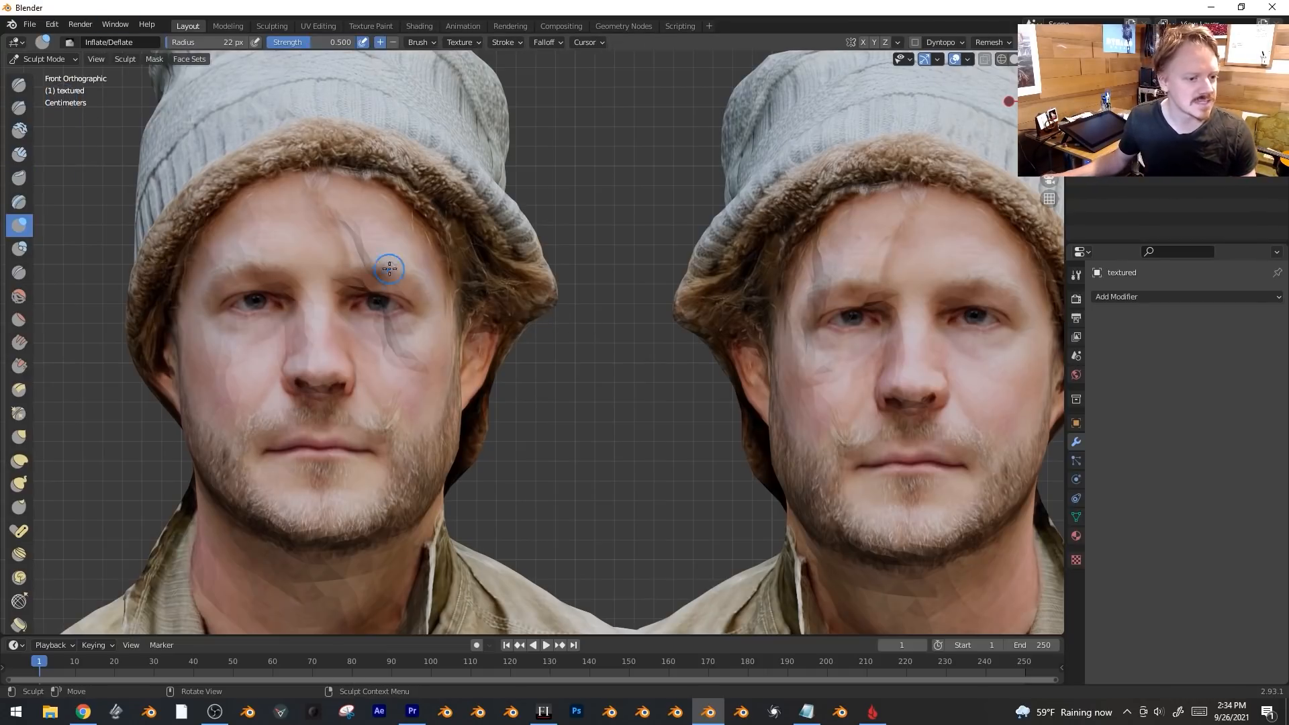
key("shift+s")
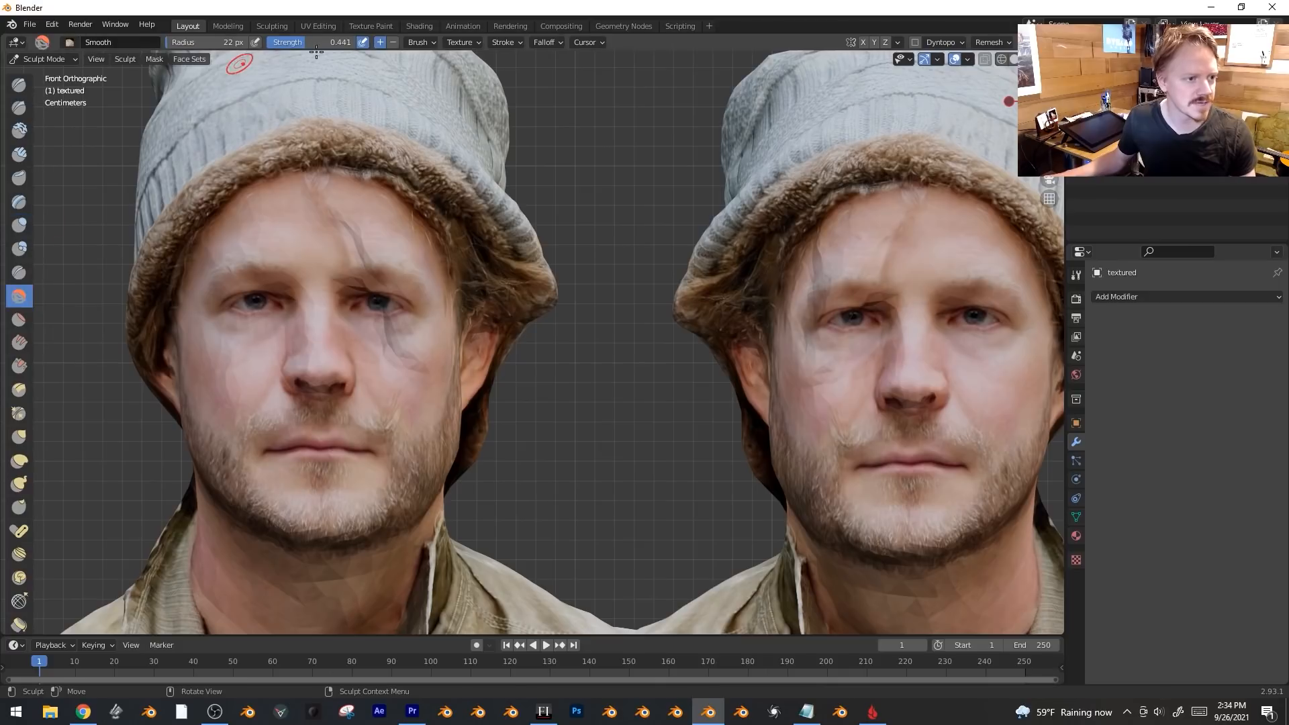
left_click_drag(353, 217, 318, 237)
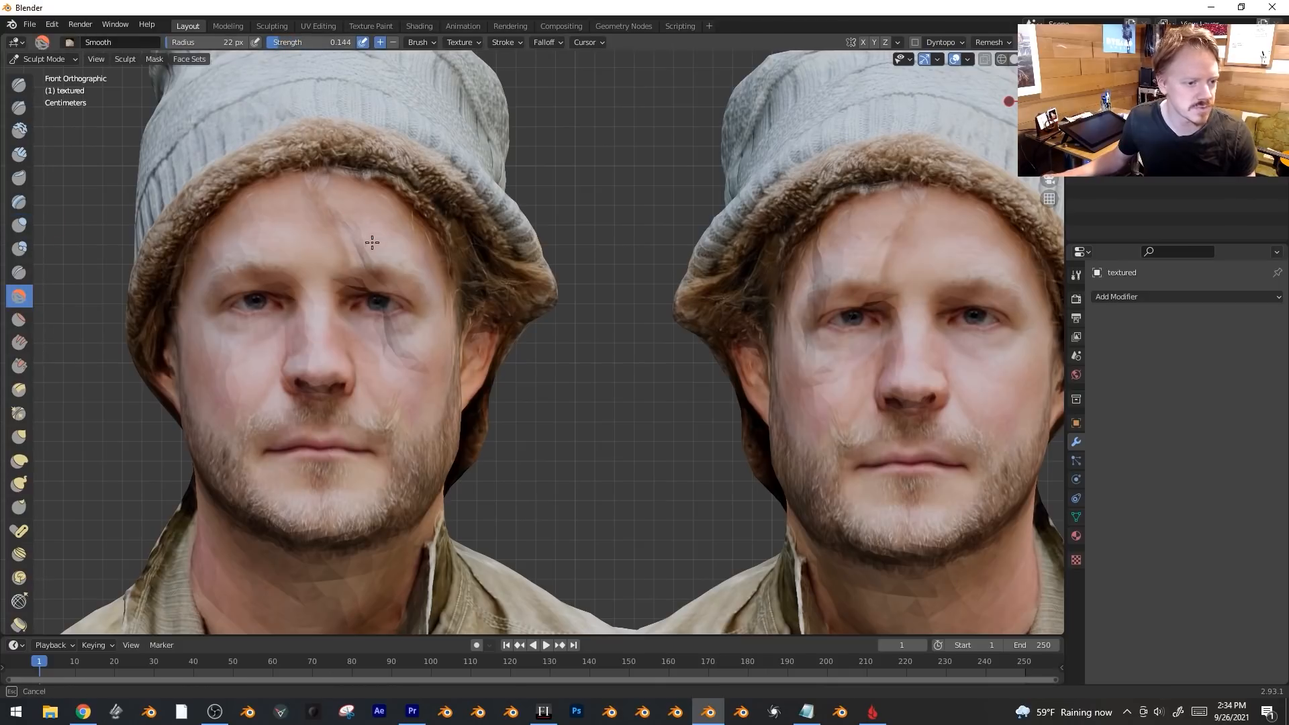
left_click_drag(272, 80, 259, 43)
left_click_drag(356, 220, 397, 251)
left_click_drag(321, 219, 403, 365)
Raise Smooth strength to about 0.7, smooth the eyes, cheek and chin, then undo it.
scroll(319, 229, "up", 2)
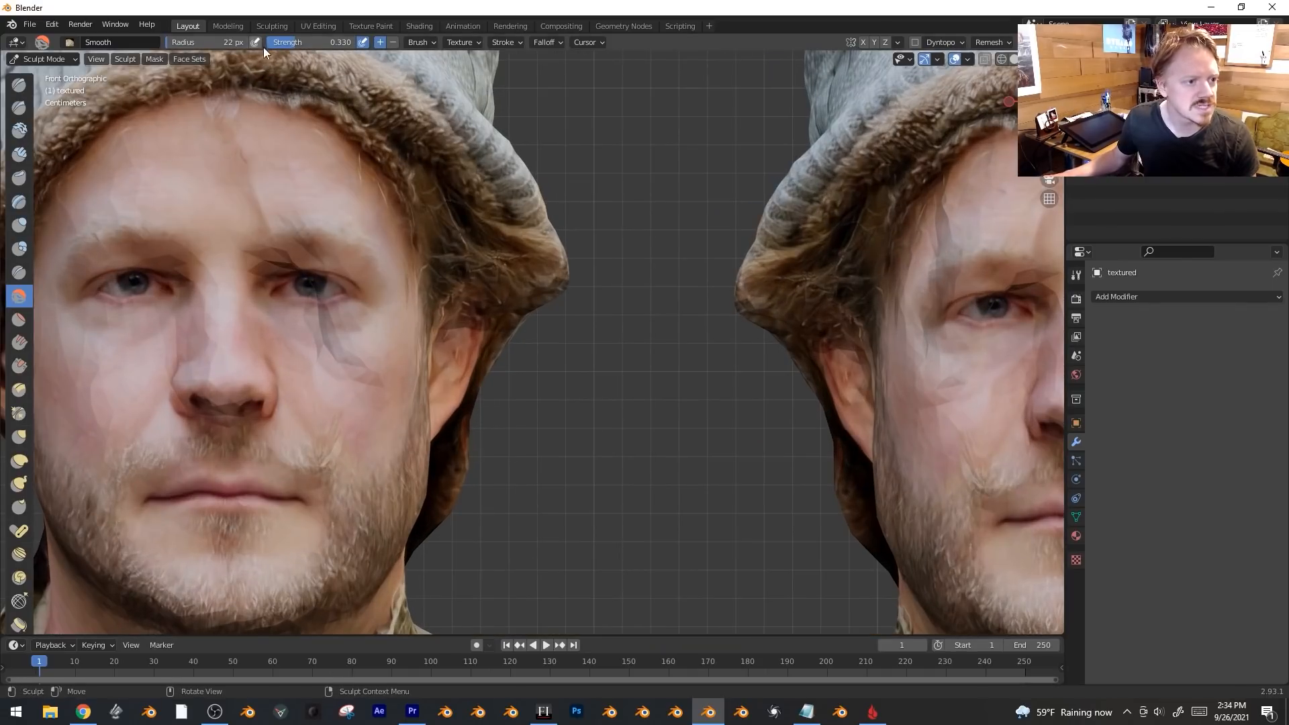
middle_click_drag(364, 143, 457, 170, "shift")
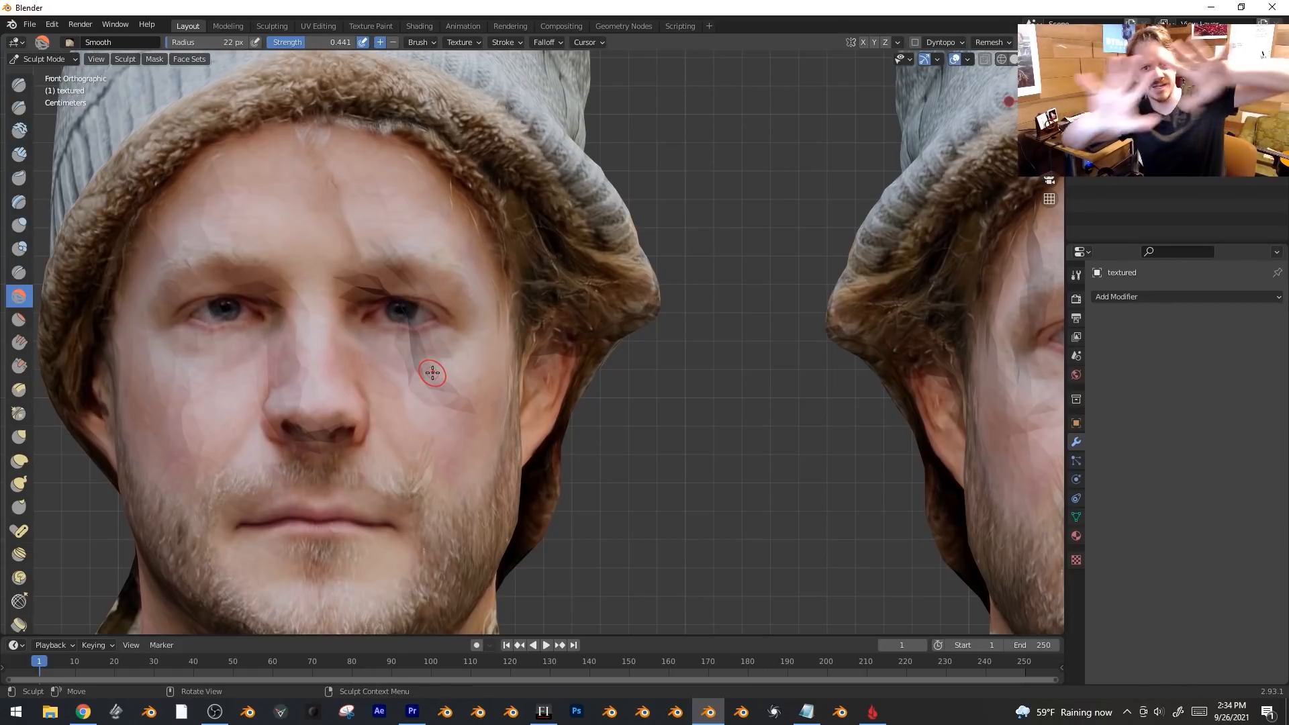
left_click_drag(410, 373, 432, 359)
left_click_drag(376, 306, 359, 317)
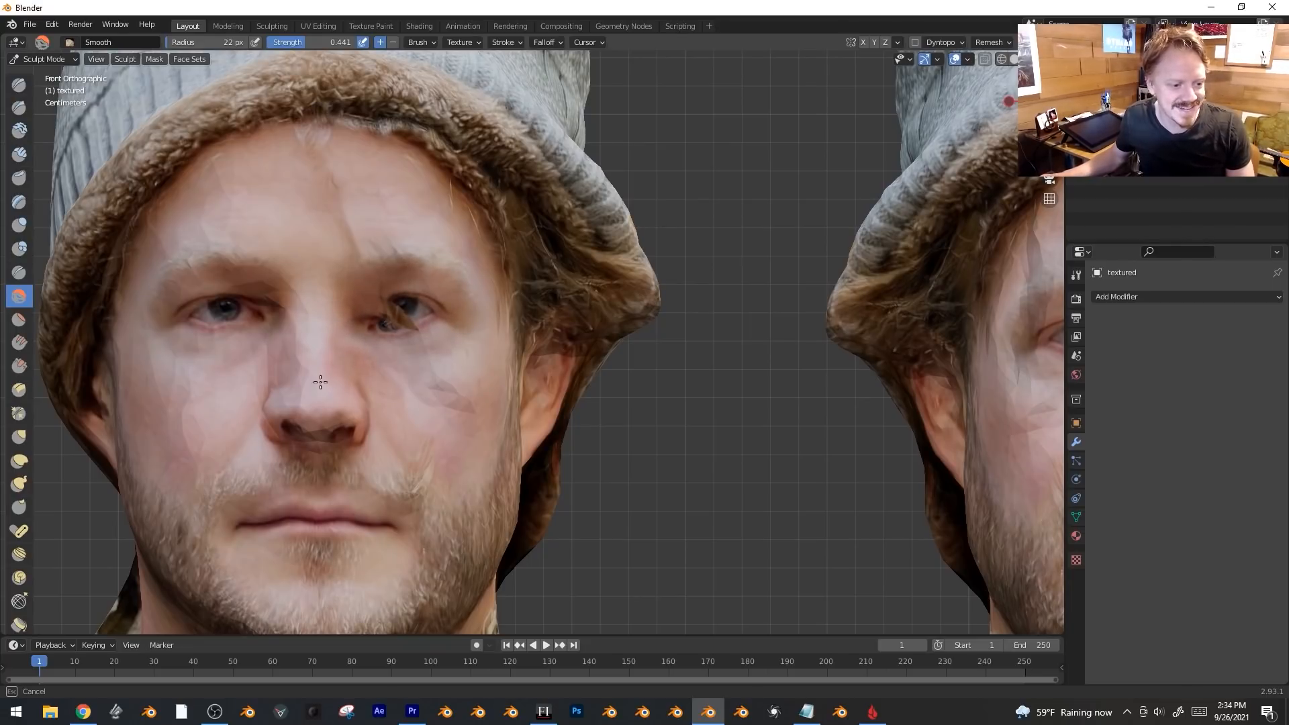
middle_click_drag(427, 400, 283, 192)
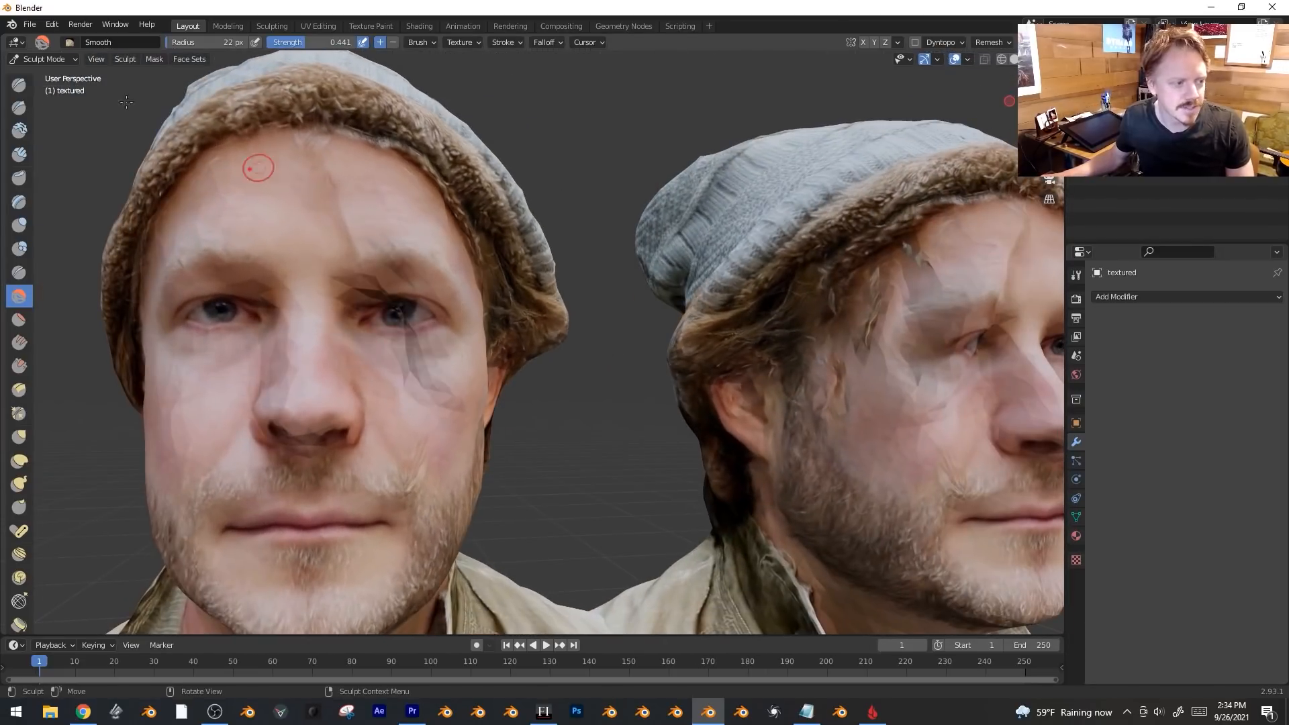
left_click_drag(285, 47, 307, 46)
mouse_move(255, 390)
left_mouse_down()
mouse_move(311, 250)
mouse_move(376, 302)
mouse_move(415, 450)
mouse_move(221, 544)
mouse_move(228, 590)
left_mouse_up()
scroll(470, 430, "down", 5)
mouse_move(604, 403)
middle_mouse_down()
mouse_move(681, 399)
mouse_move(606, 376)
mouse_move(591, 436)
middle_mouse_up()
scroll(591, 437, "down", 2)
key("ctrl+z")
scroll(610, 504, "up", 2)
Smooth the jacket surface and the back of the right bust.
middle_click_drag(611, 504, 576, 181, "shift")
mouse_move(468, 297)
left_mouse_down()
mouse_move(456, 410)
mouse_move(360, 262)
mouse_move(147, 417)
mouse_move(188, 484)
mouse_move(295, 531)
left_mouse_up()
middle_click_drag(349, 518, 667, 423)
scroll(668, 423, "down", 3)
mouse_move(661, 423)
left_mouse_down()
mouse_move(669, 318)
mouse_move(691, 463)
left_mouse_up()
Smooth the sleeve and the front of the jacket from side and three-quarter views.
middle_click_drag(825, 428, 605, 457)
mouse_move(537, 511)
left_mouse_down()
mouse_move(490, 365)
mouse_move(470, 370)
mouse_move(476, 423)
mouse_move(597, 470)
left_mouse_up()
middle_click_drag(645, 457, 470, 429)
mouse_move(477, 430)
left_mouse_down()
mouse_move(533, 420)
mouse_move(569, 442)
left_mouse_up()
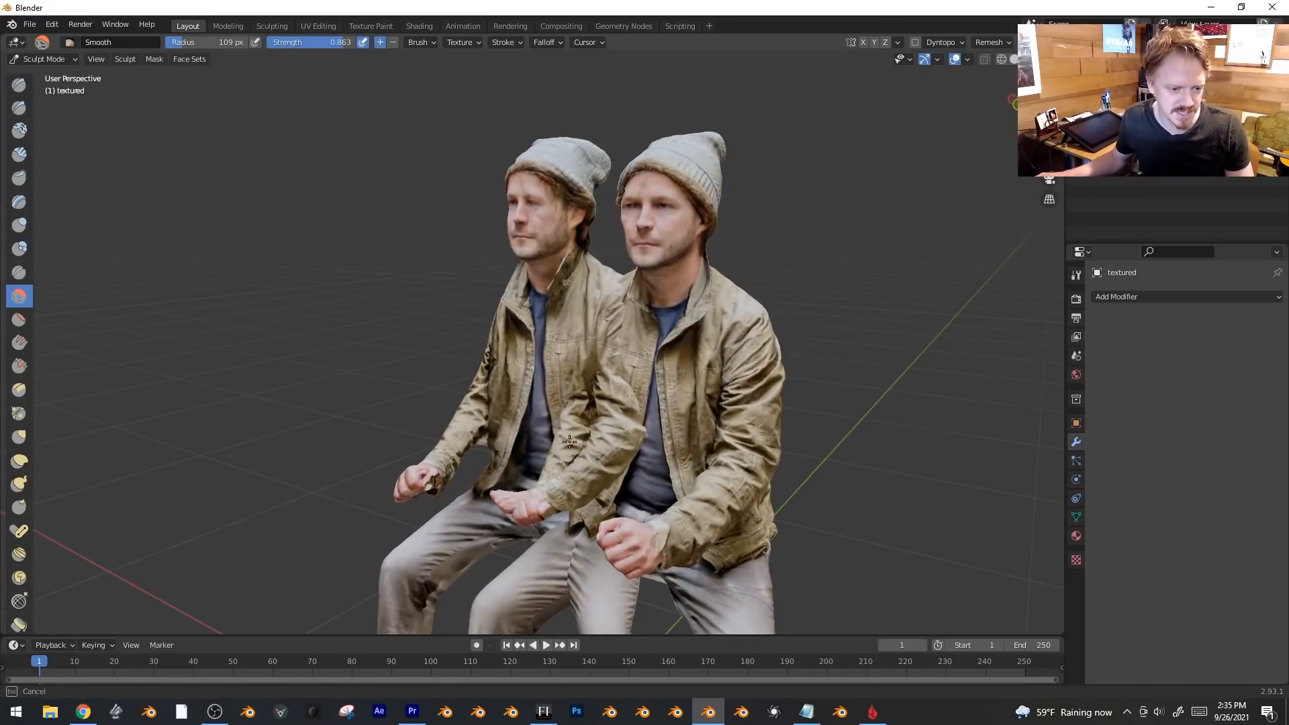
middle_click_drag(569, 442, 636, 452)
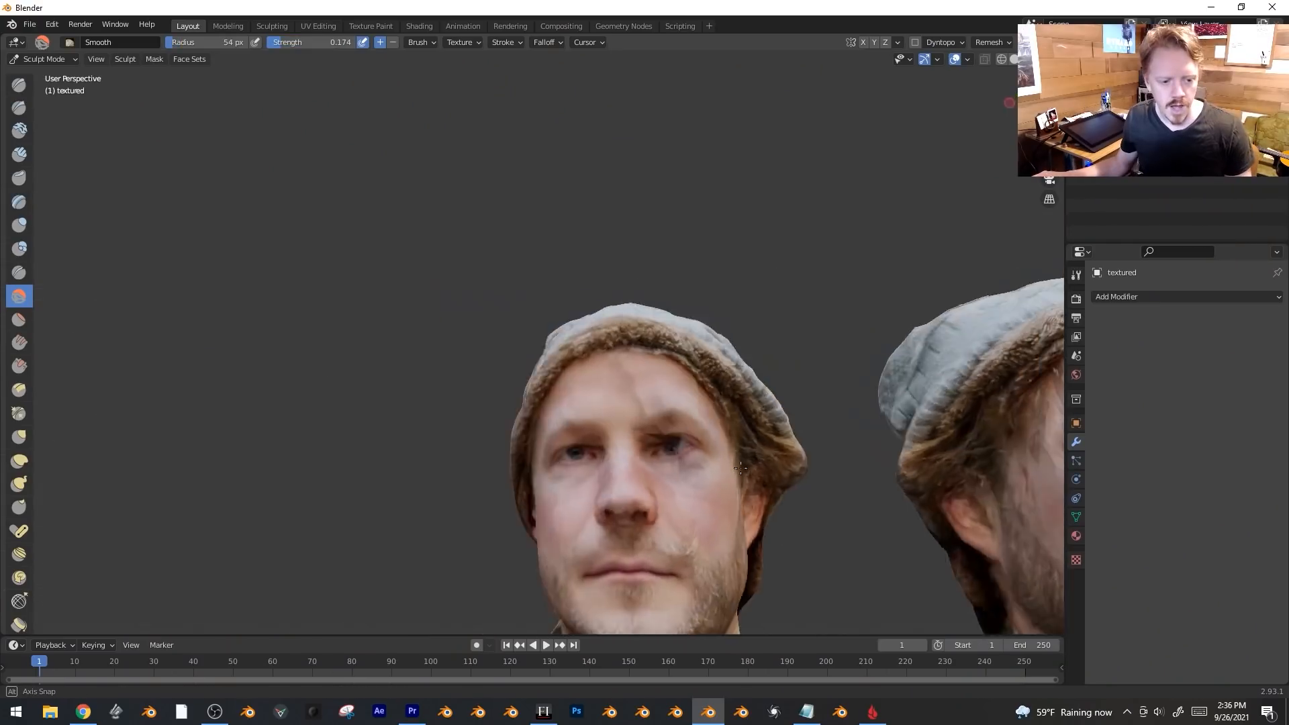
Orbit to a head close-up with the Smooth brush at 54 px radius and 0.174 strength.
middle_click_drag(698, 464, 671, 443)
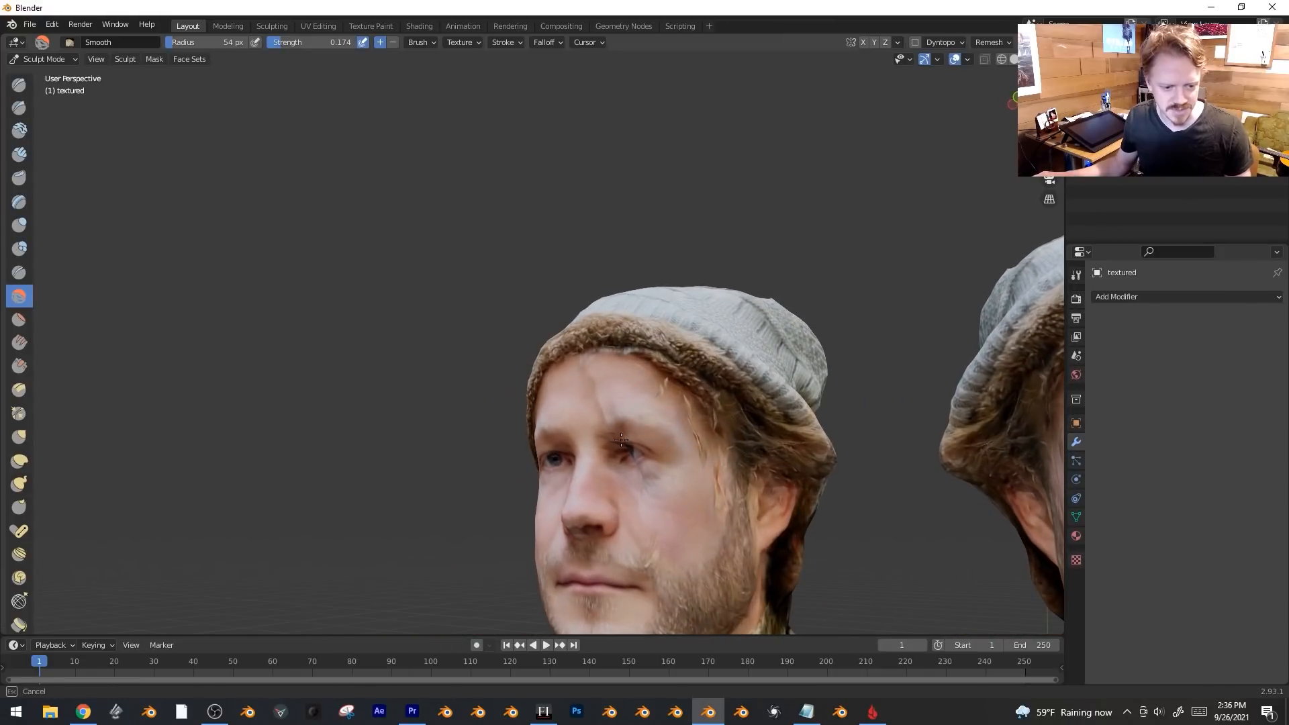
Raise Smooth strength to 0.411, smooth around the eye, and snap to front view.
left_click_drag(297, 39, 315, 39)
left_click_drag(645, 469, 652, 473)
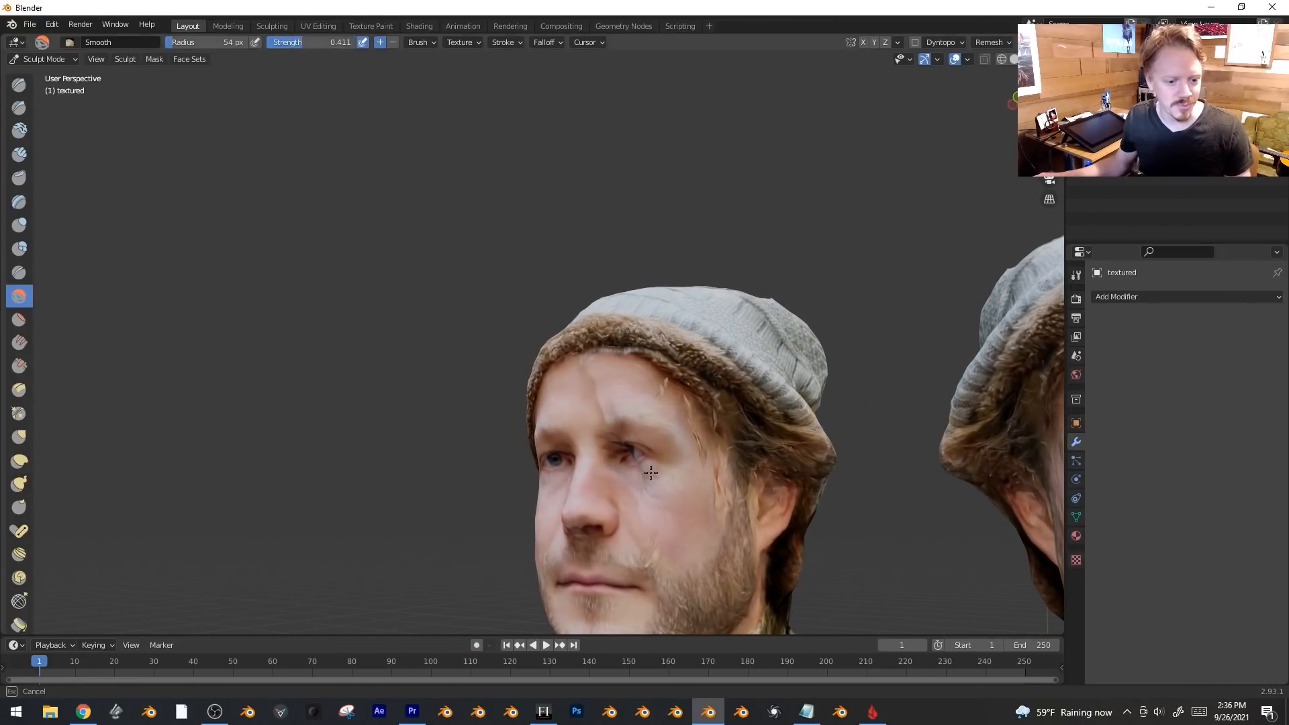
mouse_move(623, 425)
middle_mouse_down()
mouse_move(672, 456)
mouse_move(725, 463)
mouse_move(605, 436)
mouse_move(554, 403)
mouse_move(648, 397)
mouse_move(497, 332)
middle_mouse_up()
key("KP_1")
Switch to Texture Paint and clone-paint away the dark smear on the left eye.
left_click(41, 59)
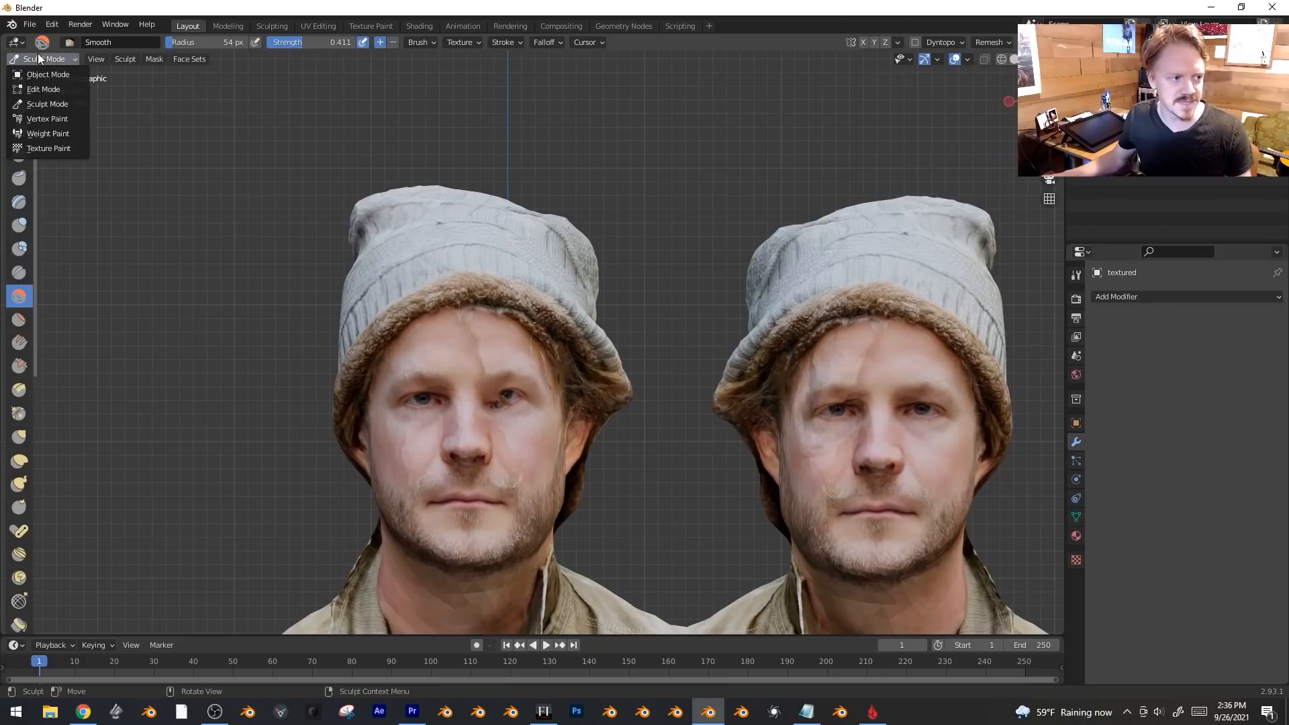
left_click(58, 149)
scroll(305, 309, "up", 3)
mouse_move(304, 309)
left_mouse_down()
mouse_move(308, 356)
mouse_move(286, 278)
left_mouse_up()
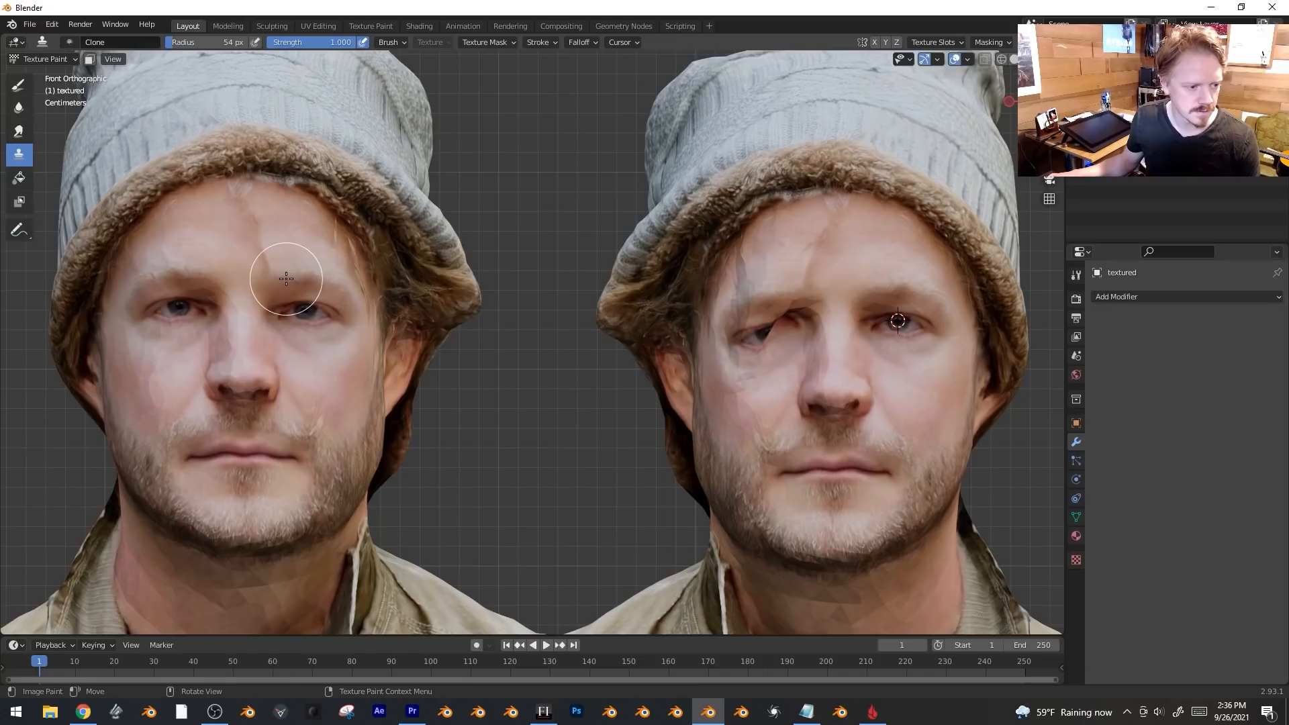
scroll(454, 409, "down", 3)
Look over both busts, then select the terrain scan mesh.
middle_click_drag(461, 368, 502, 319)
scroll(503, 319, "down", 2)
mouse_move(634, 354)
middle_mouse_down()
mouse_move(543, 410)
mouse_move(437, 376)
mouse_move(409, 262)
mouse_move(527, 317)
middle_mouse_up()
scroll(558, 403, "up", 3)
scroll(527, 317, "down", 2)
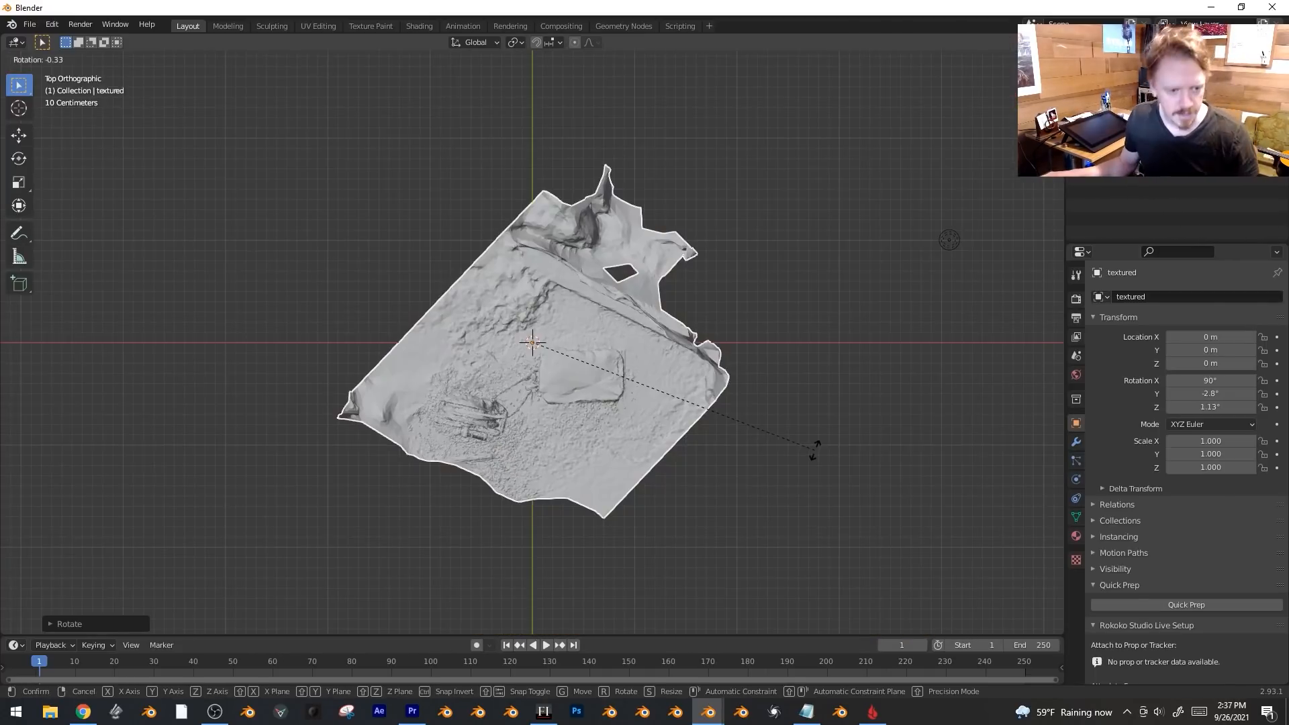
left_click(829, 427)
Frame the terrain scan, rotate it slightly about Z, and apply rotation to read 0°.
key("KP_Decimal")
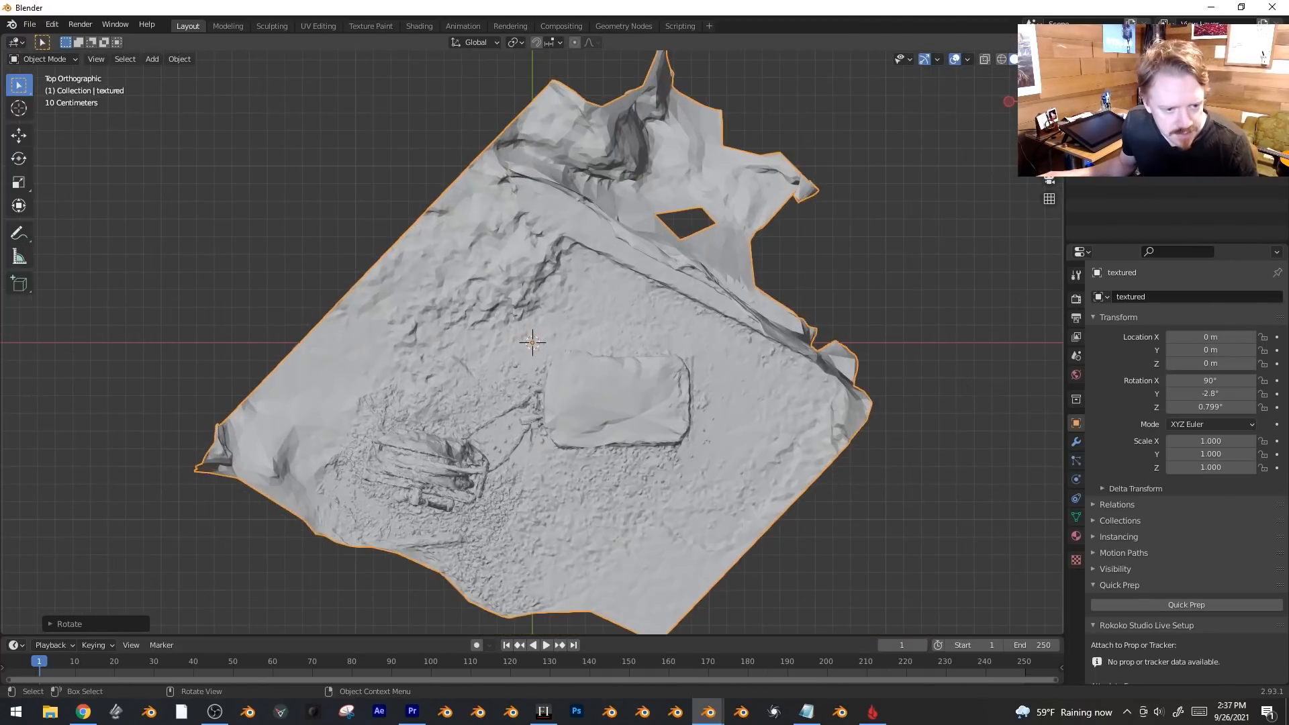
key("r")
key("z")
left_click(613, 403)
middle_click_drag(860, 374, 830, 296)
key("ctrl+a")
left_click(828, 312)
Preview the scan with its textures, then return to plain Solid shading.
key("z")
left_click(835, 385)
mouse_move(693, 441)
middle_mouse_down()
mouse_move(495, 450)
mouse_move(527, 400)
middle_mouse_up()
scroll(505, 413, "up", 3)
key("z")
left_click(664, 404)
middle_click_drag(665, 404, 630, 411)
scroll(570, 417, "down", 2)
Enter Edit Mode, snap to the front orthographic view, and display the scan textured.
key("Tab")
key("Tab")
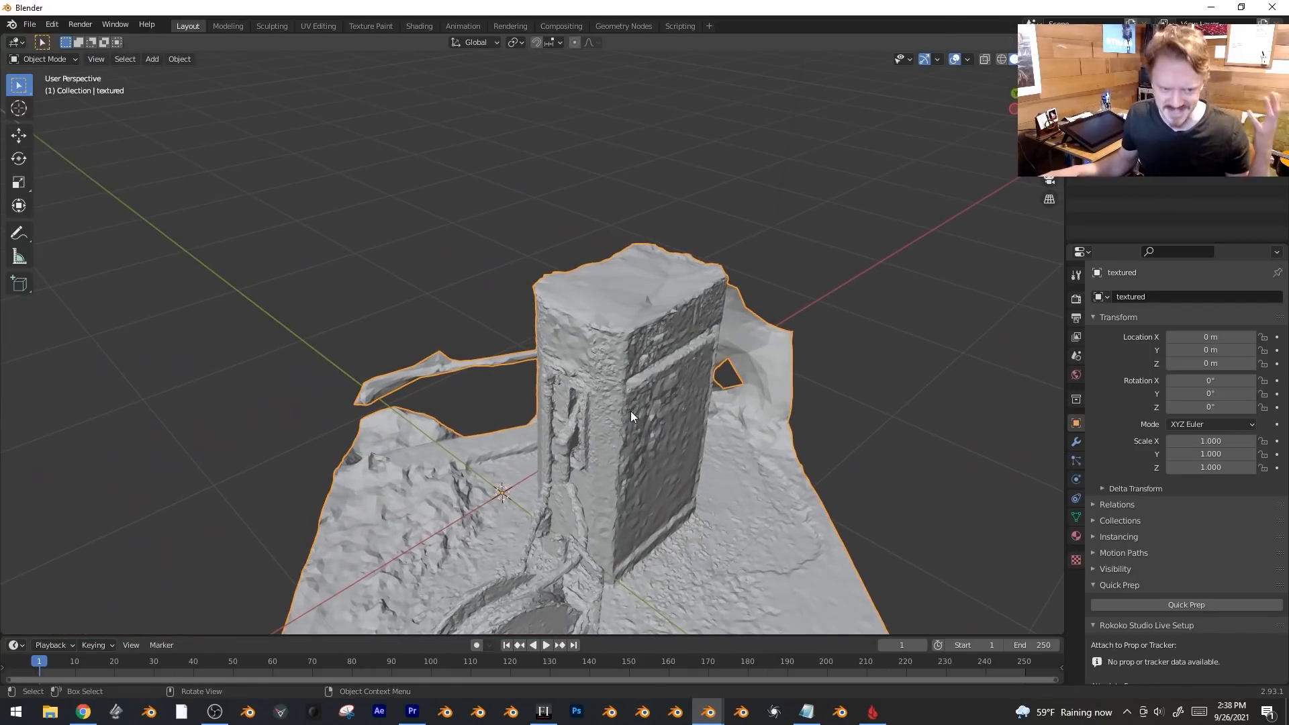
middle_click_drag(732, 450, 650, 429)
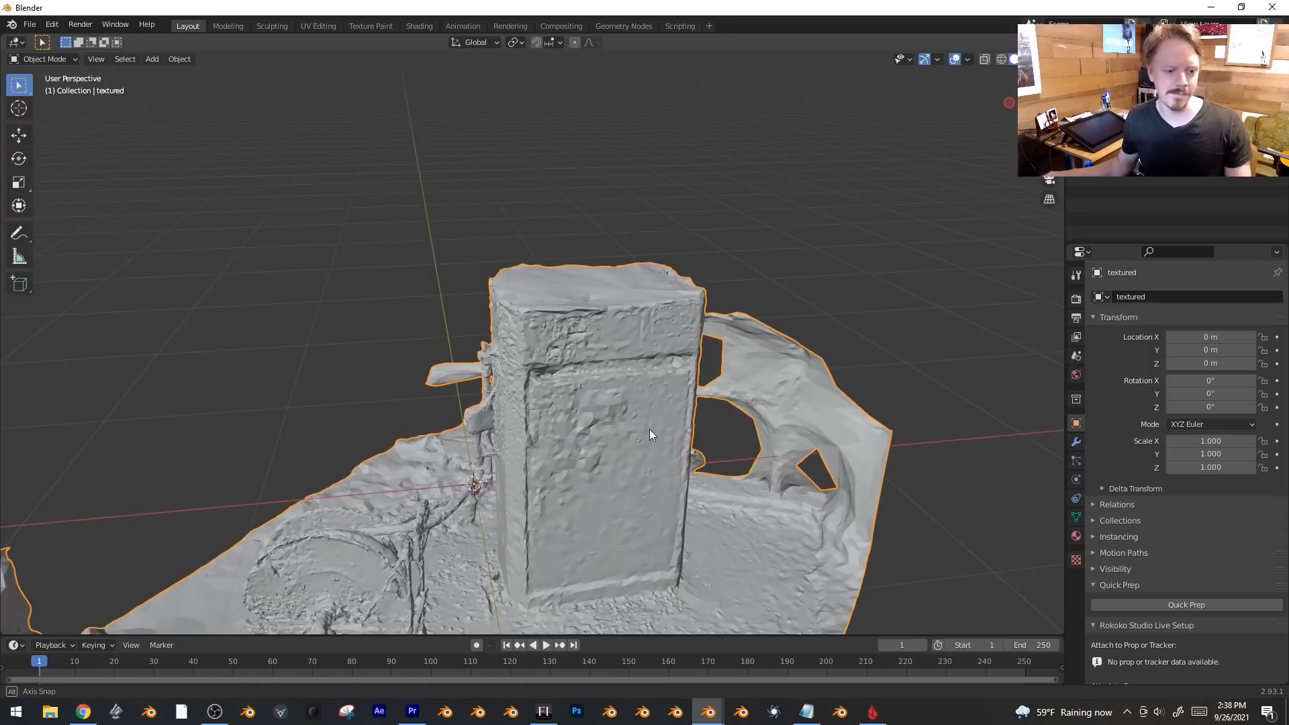
key("KP_1")
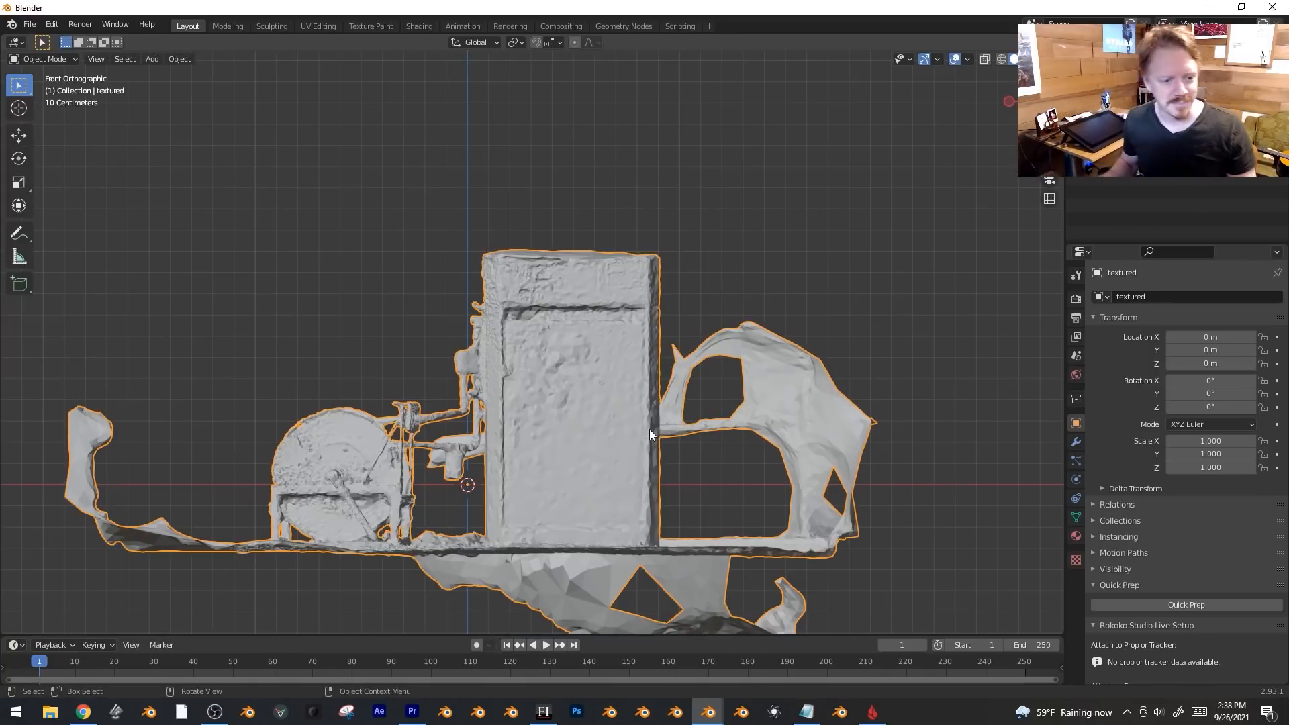
scroll(619, 357, "up", 3)
key("z")
left_click(646, 437)
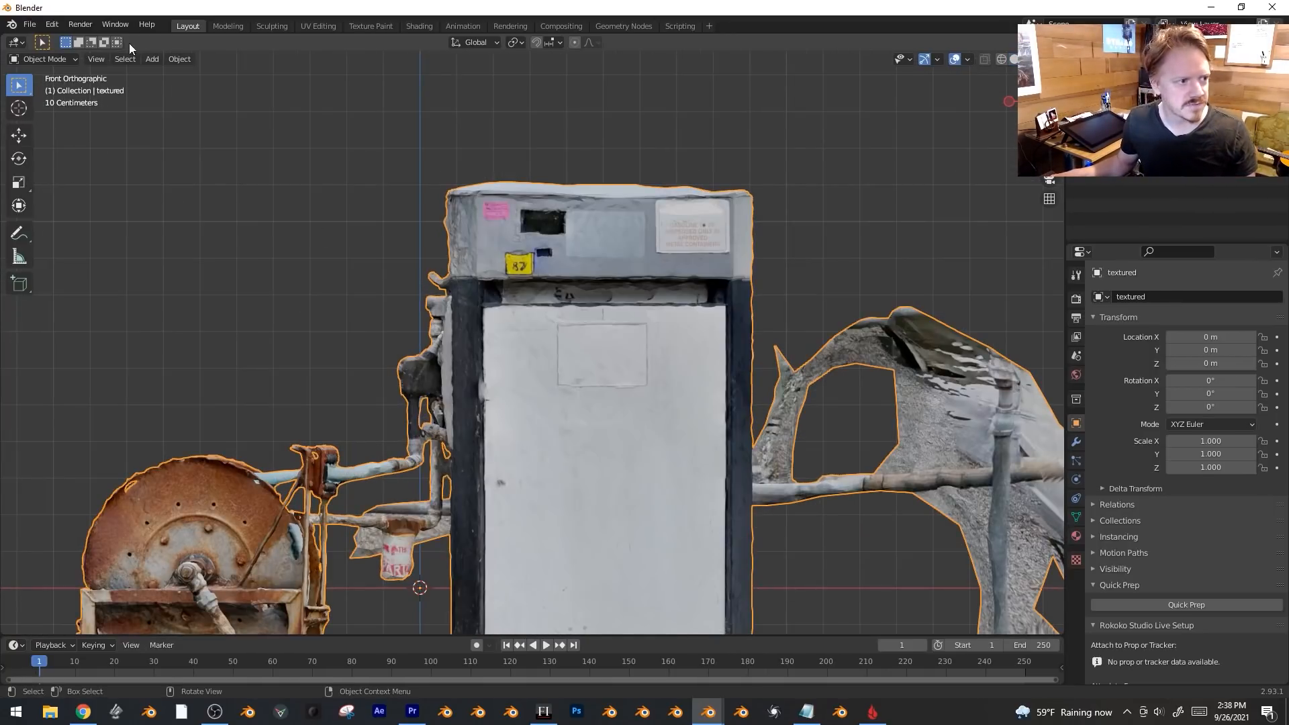
Switch the scan to Sculpt Mode, try smoothing the pump's door panel, then undo.
left_click(66, 60)
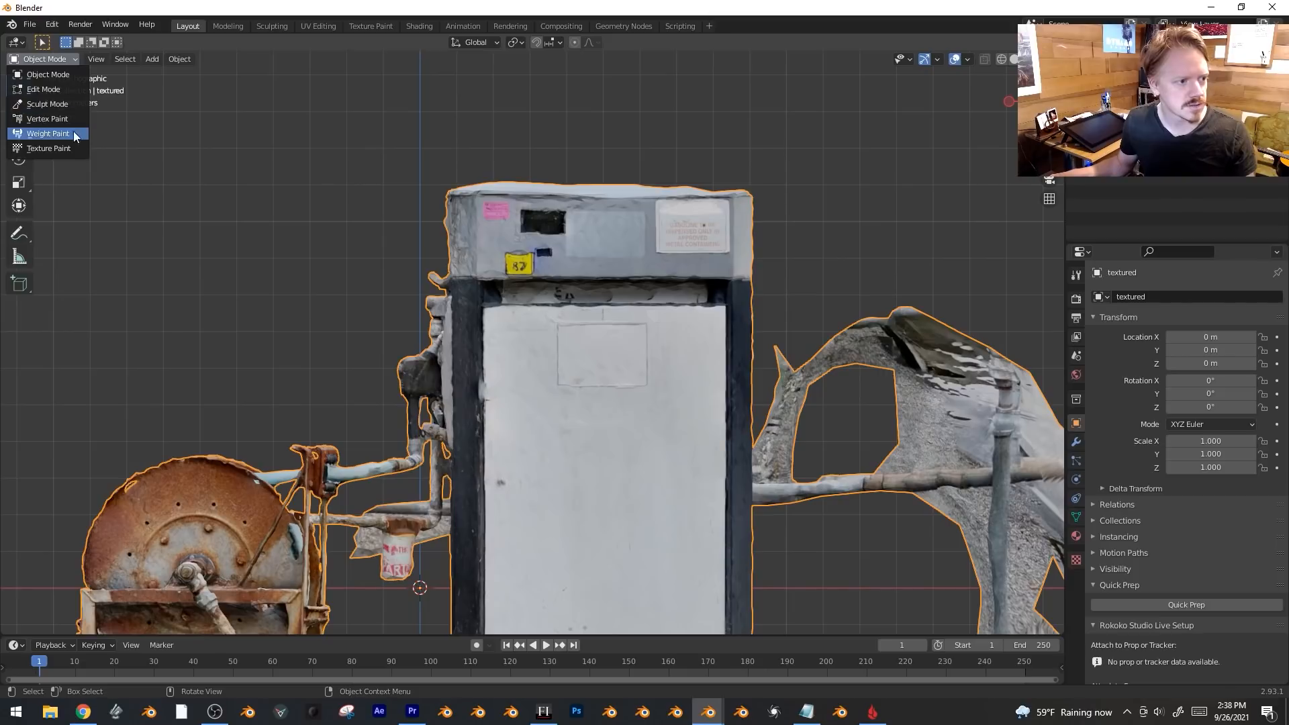
left_click(76, 104)
left_click(18, 297)
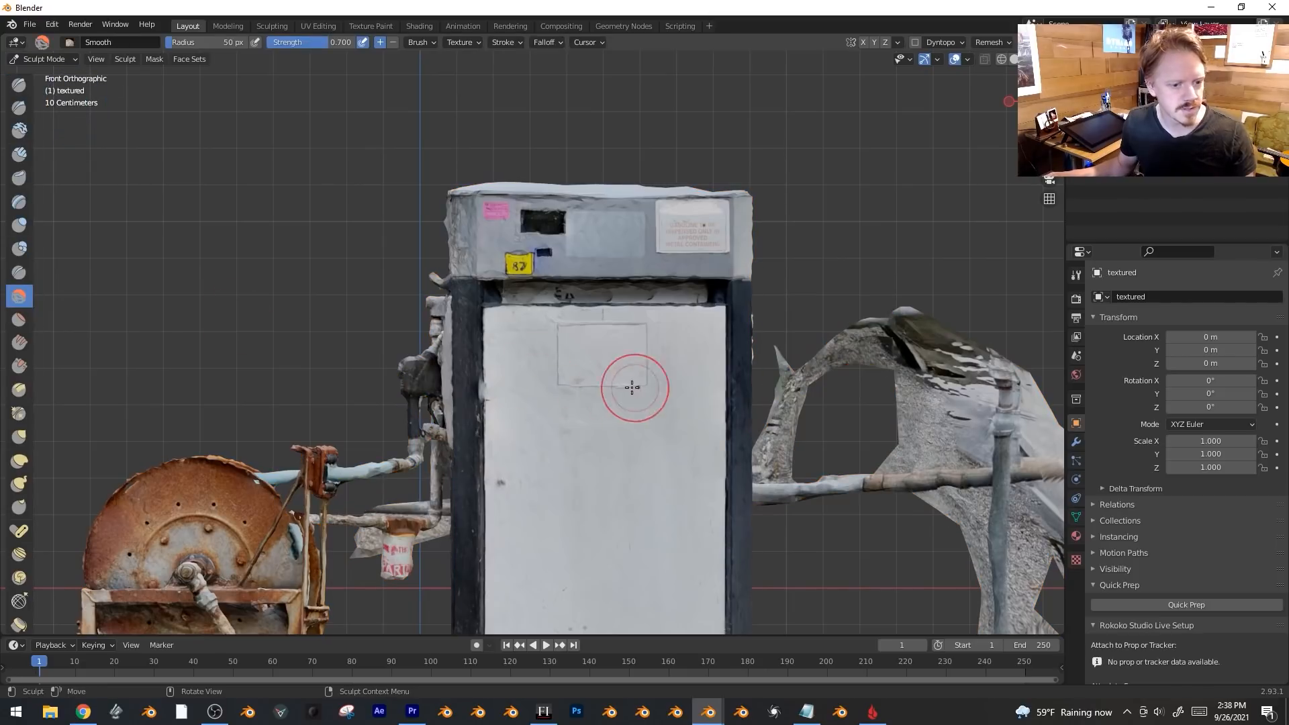
left_click_drag(623, 347, 548, 347)
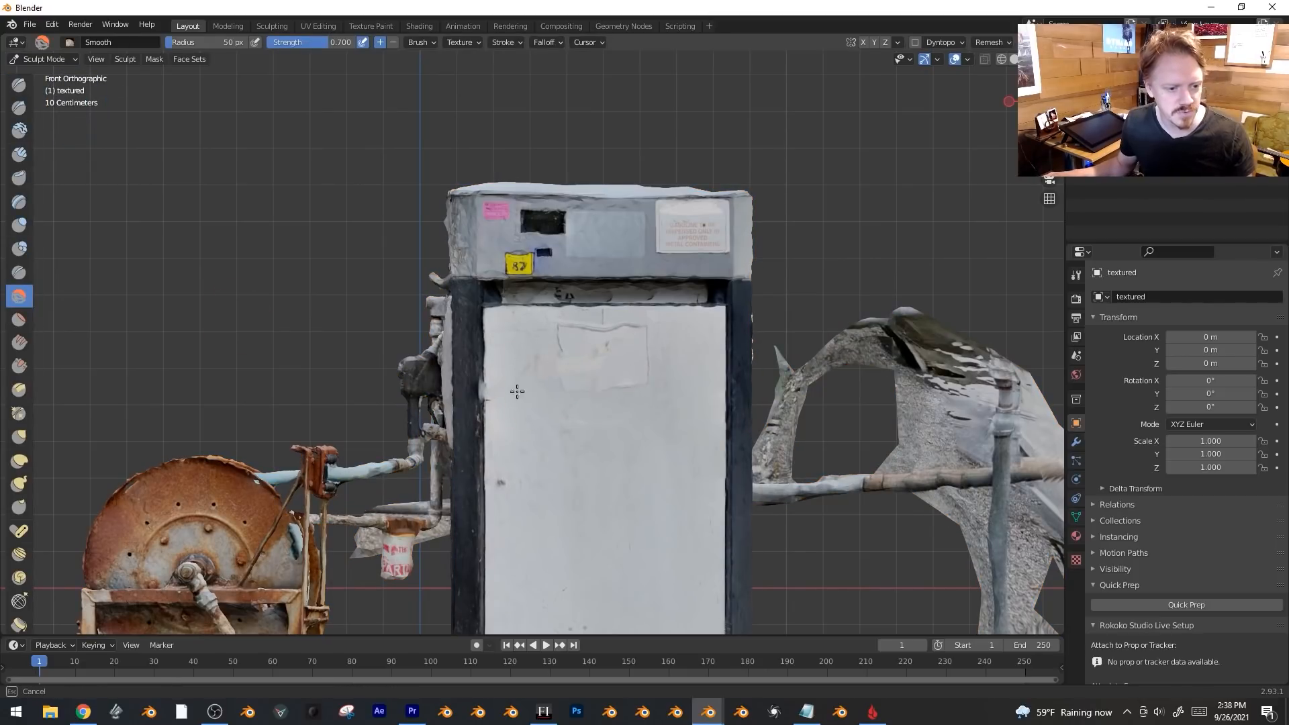
left_click_drag(637, 466, 682, 553)
left_click_drag(705, 442, 668, 409)
middle_click_drag(667, 408, 731, 437)
key("ctrl+z")
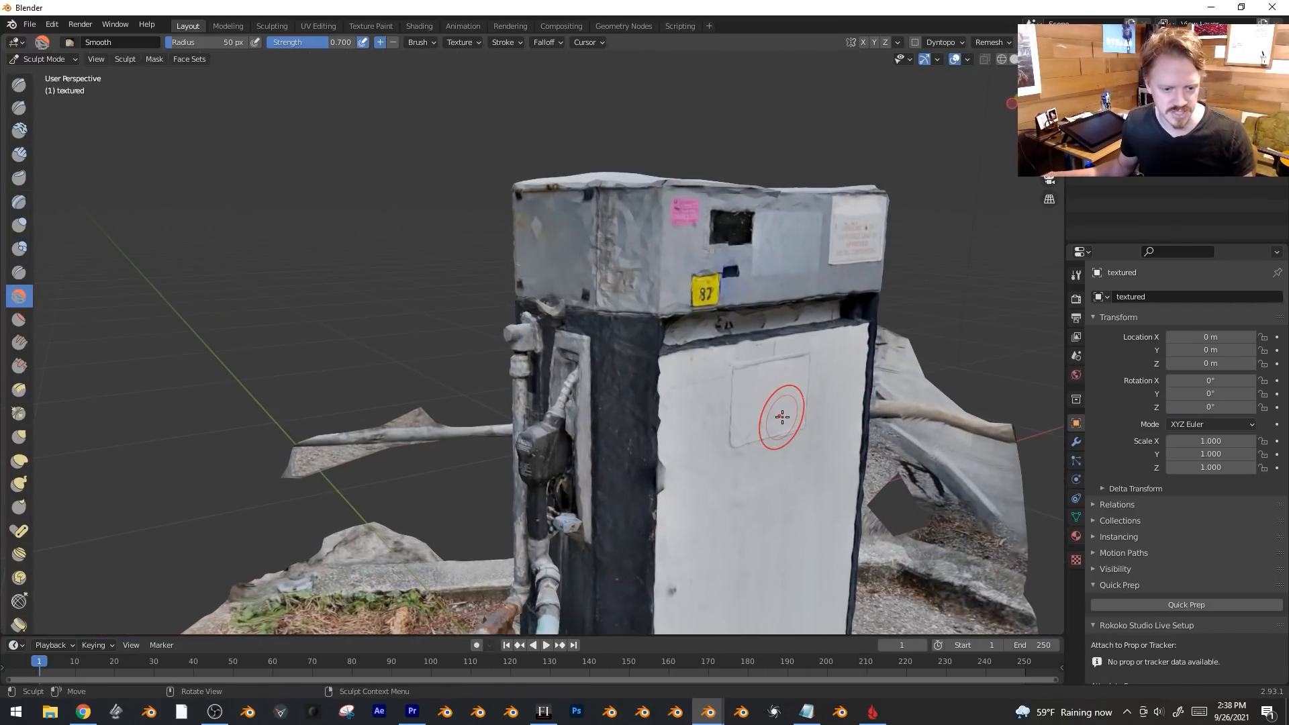
Merge vertices by distance in Edit Mode, removing 5682, and return to sculpting.
key("Tab")
key("m")
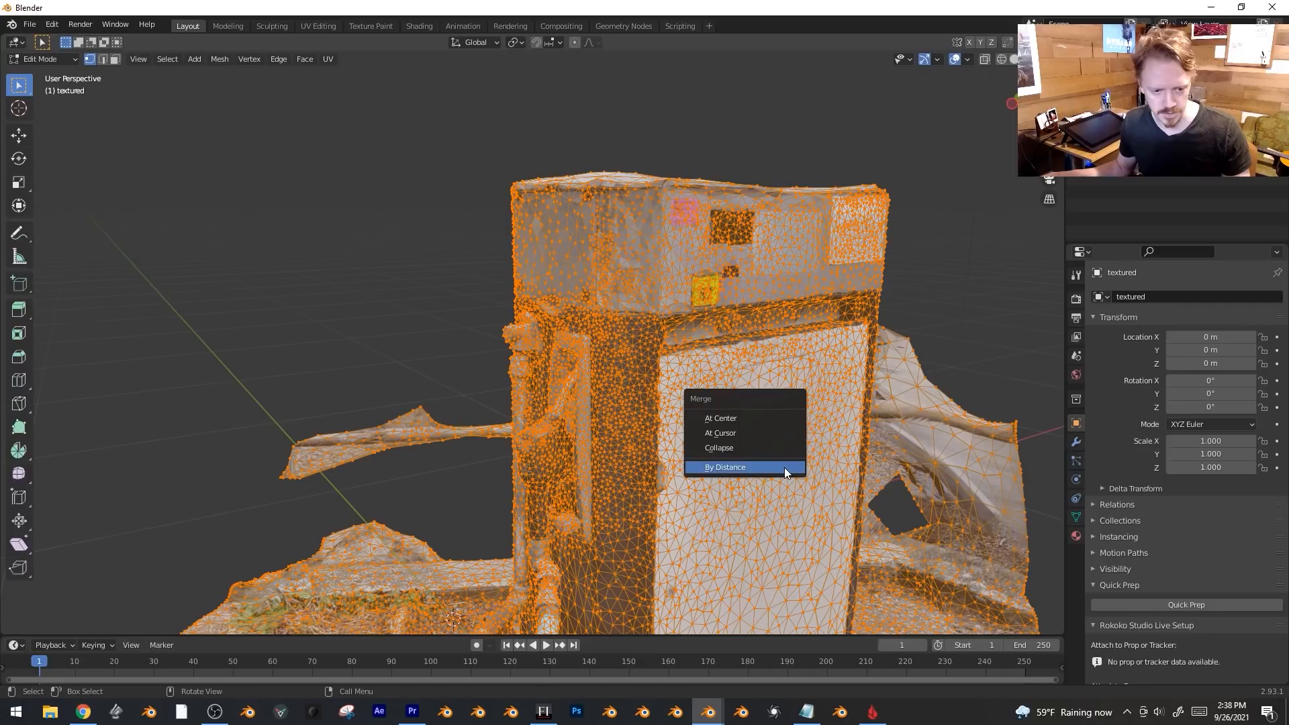
left_click(784, 467)
key("Tab")
Test smoothing the pump's top box, undo it, and pick the Flatten/Contrast brush.
middle_click_drag(754, 440, 716, 336)
middle_click_drag(654, 377, 611, 352, "alt")
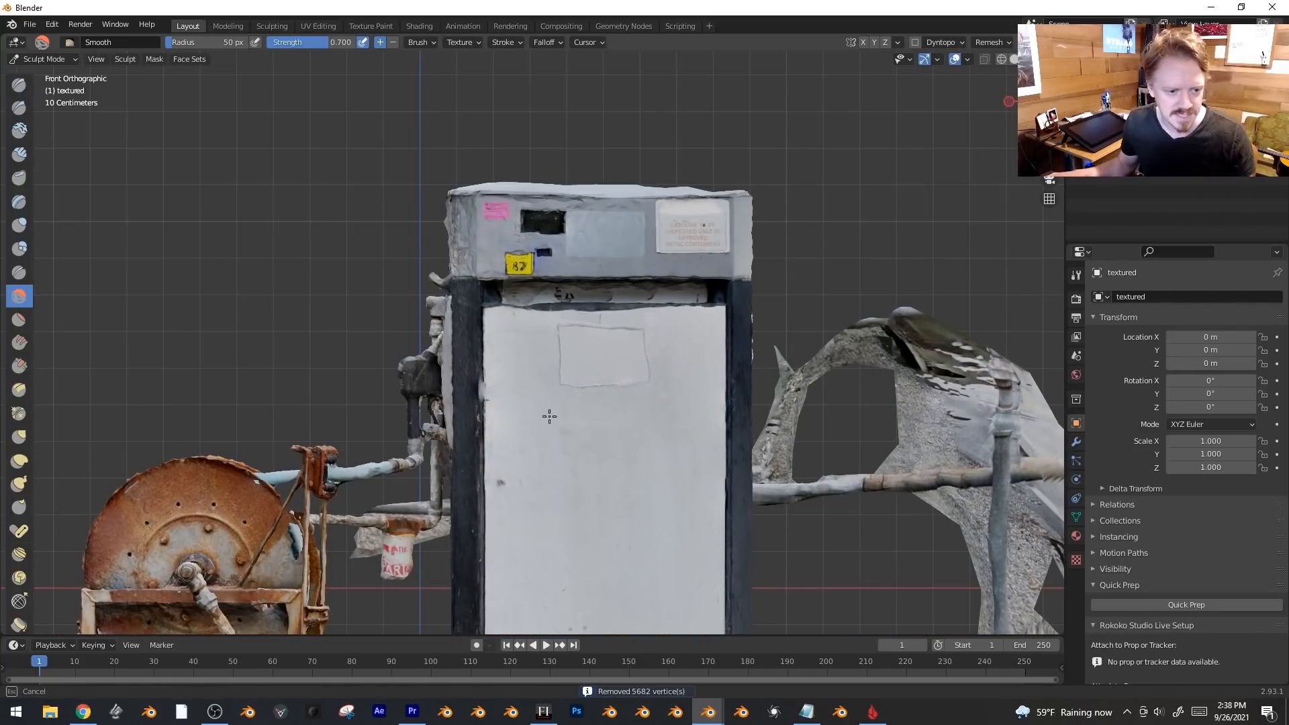
mouse_move(613, 211)
left_mouse_down()
mouse_move(537, 228)
mouse_move(570, 265)
left_mouse_up()
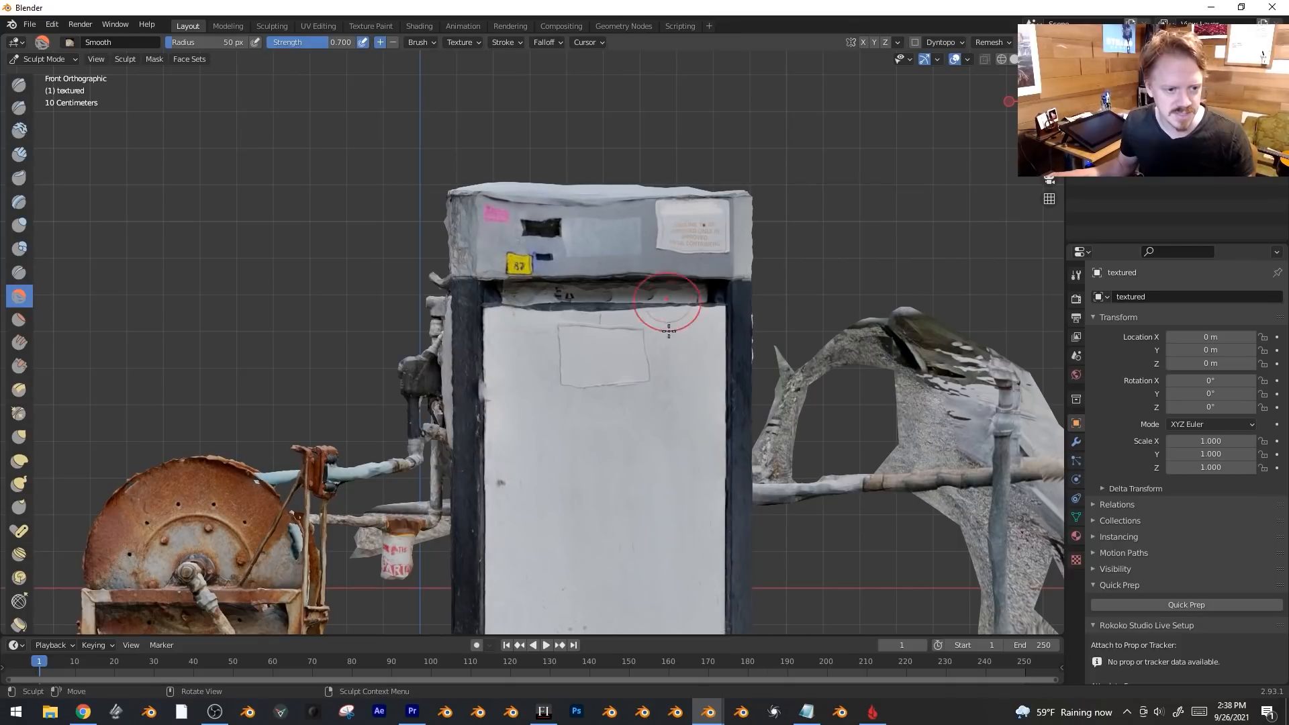
key("ctrl+z")
key("ctrl+z")
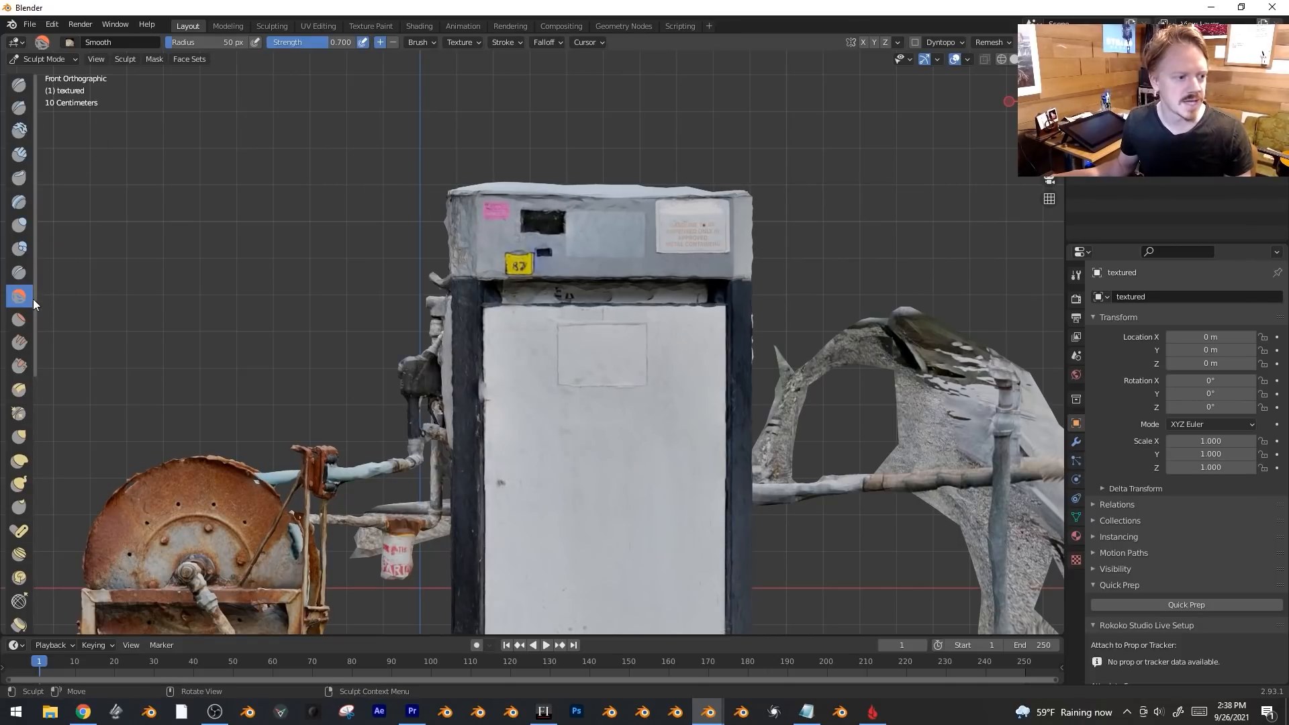
left_click(19, 320)
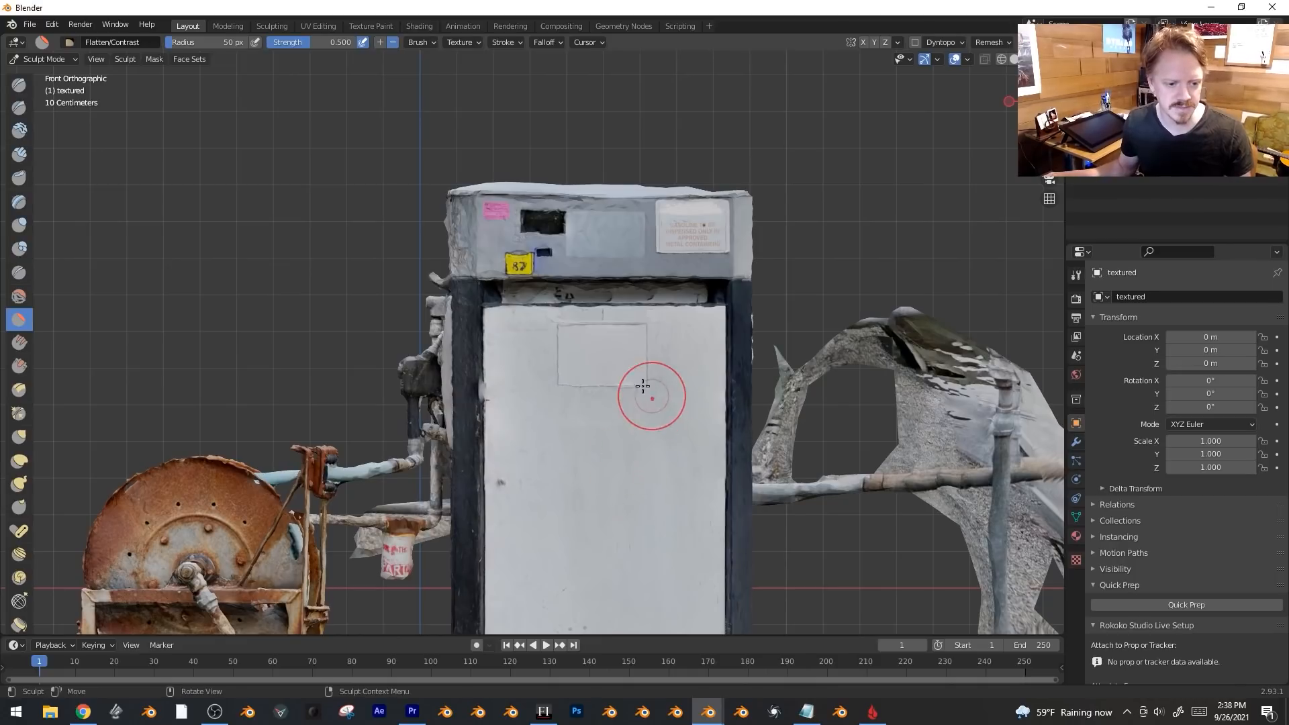
Inspect the pump in Solid and textured shading, test a flatten stroke on the door, and undo.
key("z")
left_click(676, 495)
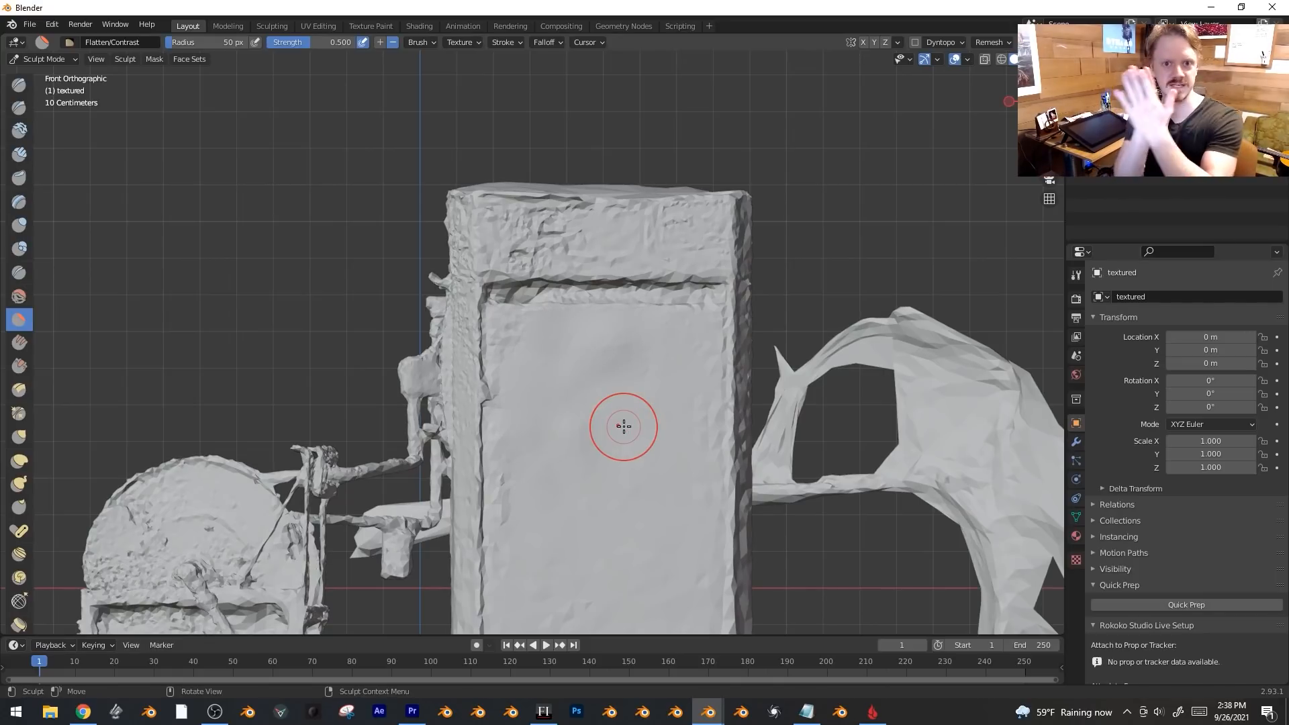
middle_click_drag(598, 352, 638, 348)
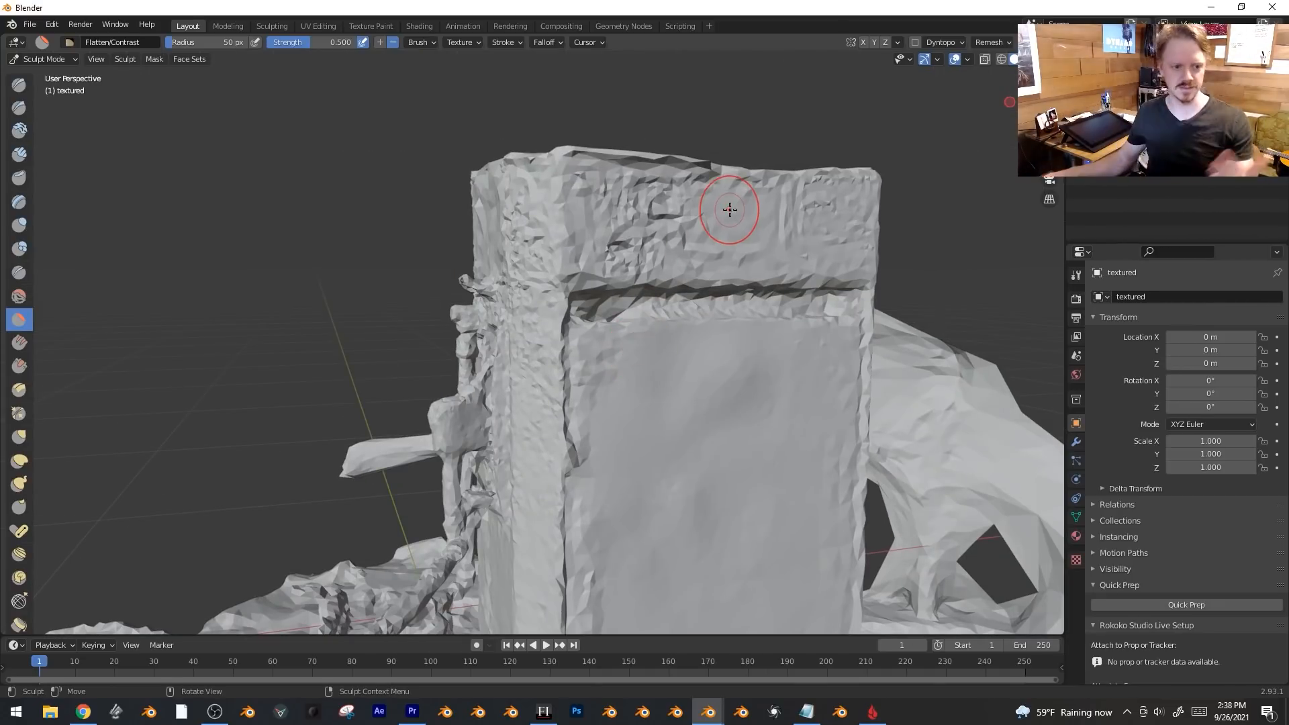
mouse_move(676, 249)
middle_mouse_down()
mouse_move(712, 354)
mouse_move(591, 322)
middle_mouse_up()
key("z")
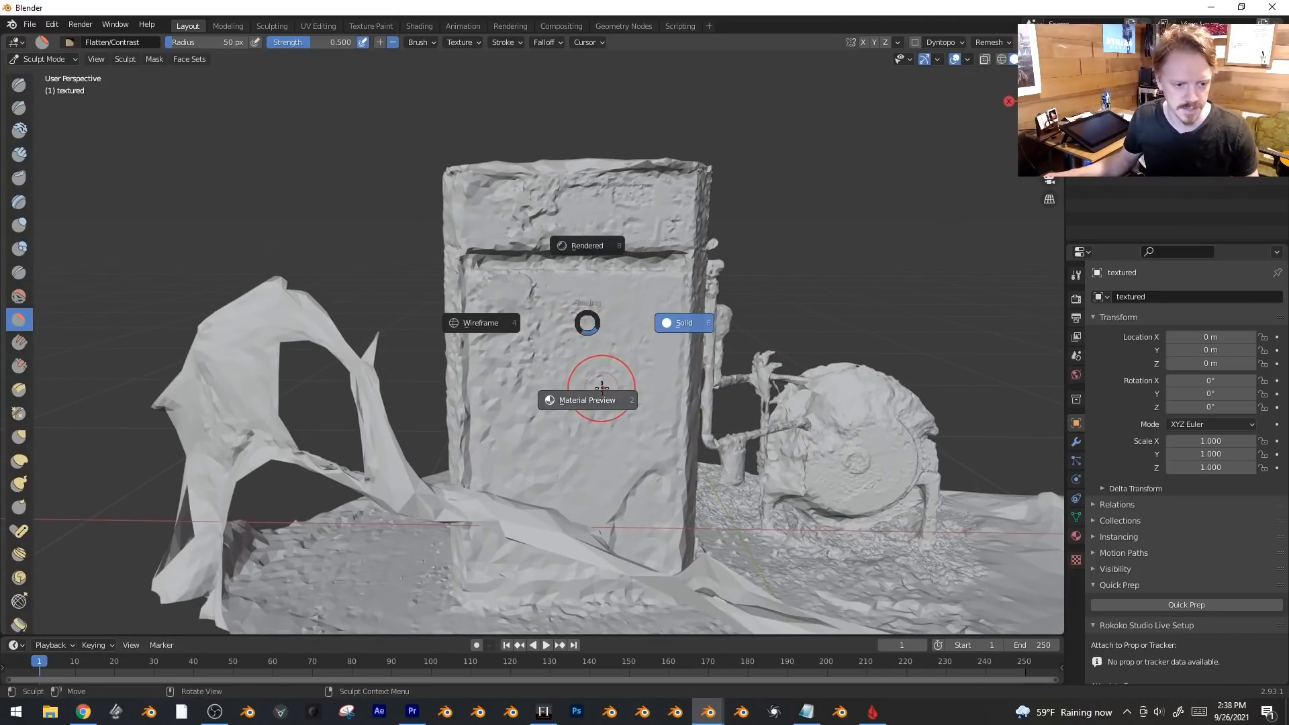
left_click(577, 397)
middle_click_drag(578, 397, 532, 329, "ctrl")
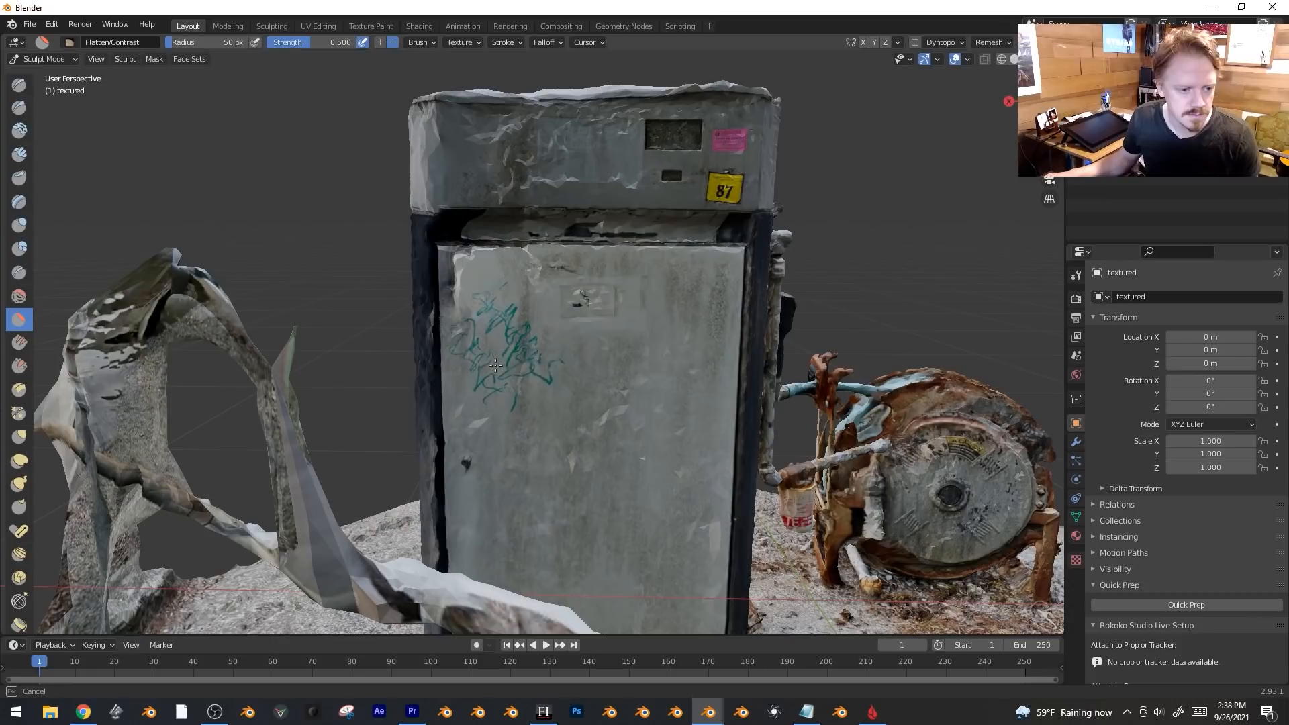
left_click_drag(689, 325, 635, 420)
key("ctrl+z")
Set the Flatten brush's Sculpt Plane to Y Plane.
scroll(616, 176, "down", 3)
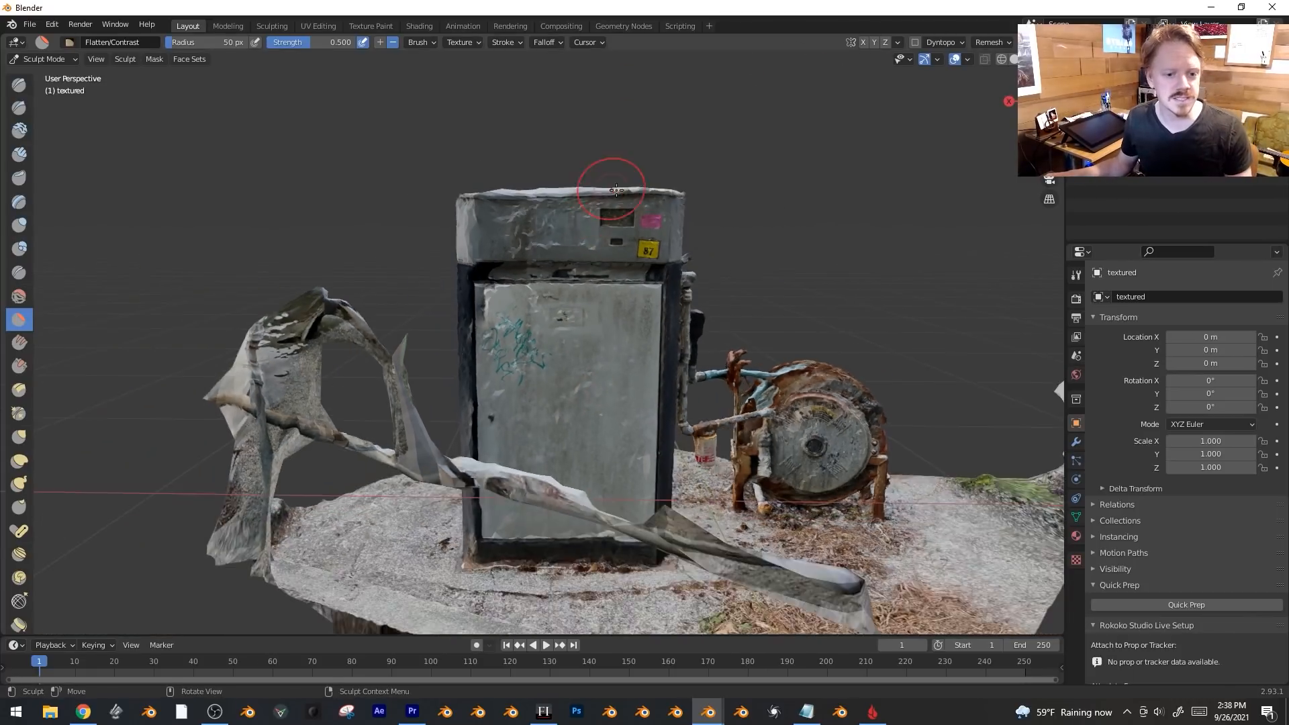
middle_click_drag(616, 176, 616, 574)
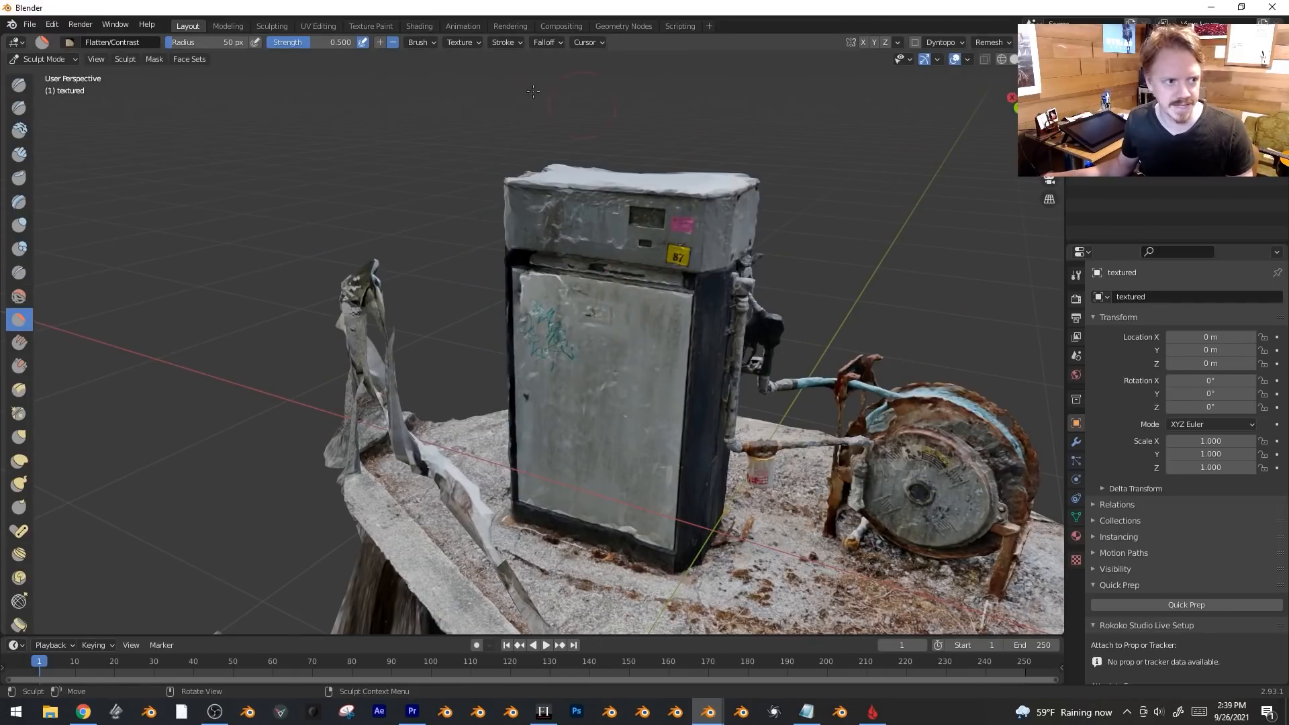
left_click(420, 42)
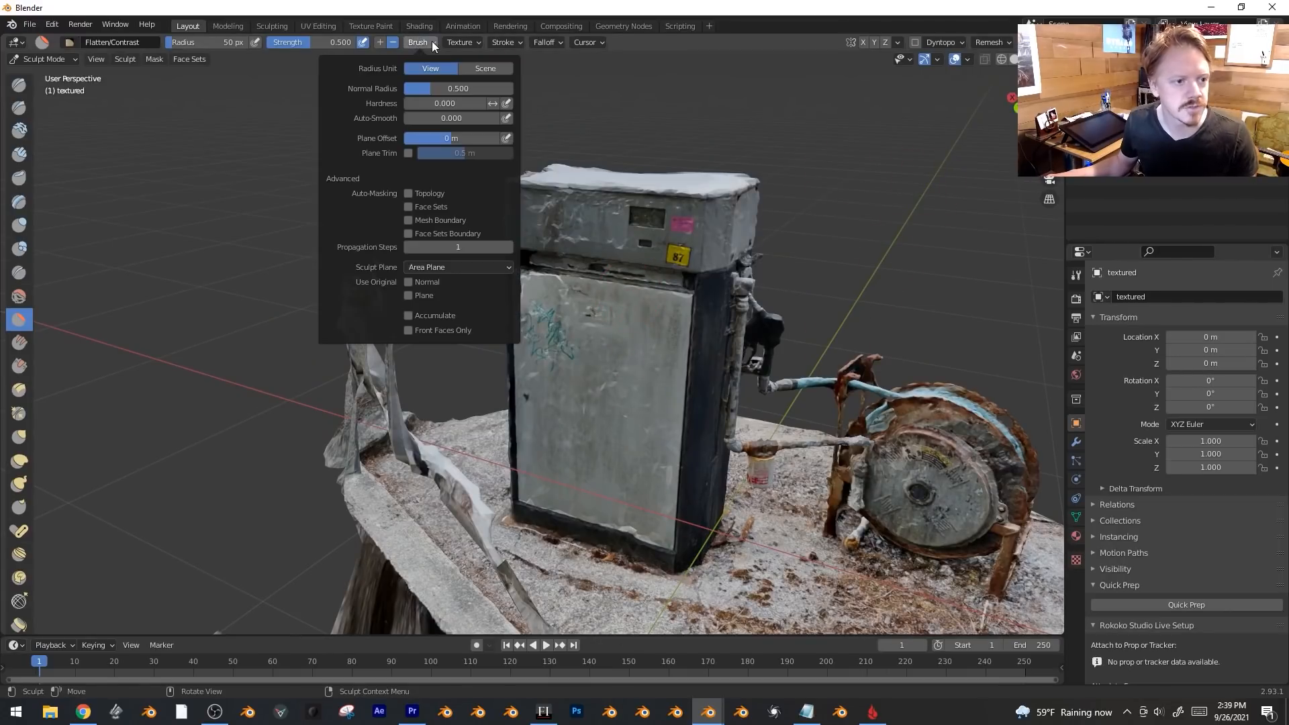
left_click(437, 269)
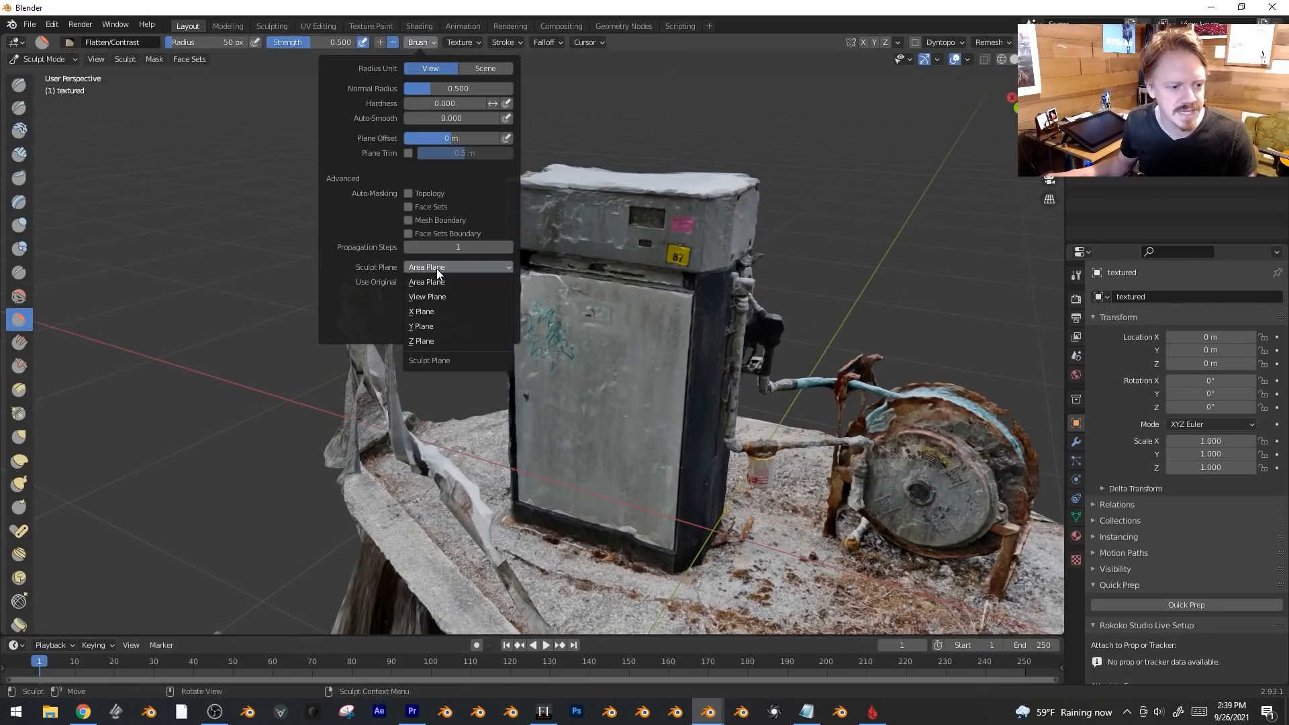
left_click(449, 327)
Flatten the pump's front face and top edge.
middle_click_drag(470, 410, 530, 377)
left_click_drag(530, 377, 522, 390)
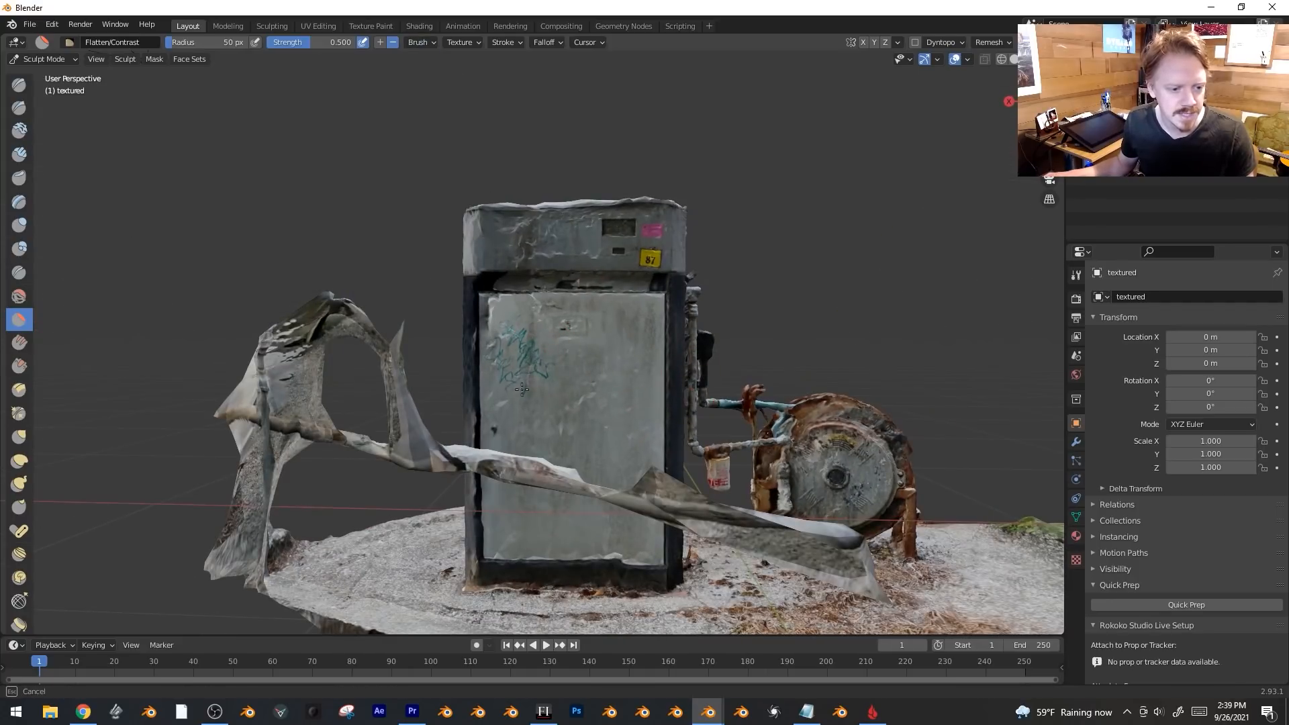
scroll(542, 343, "up", 3)
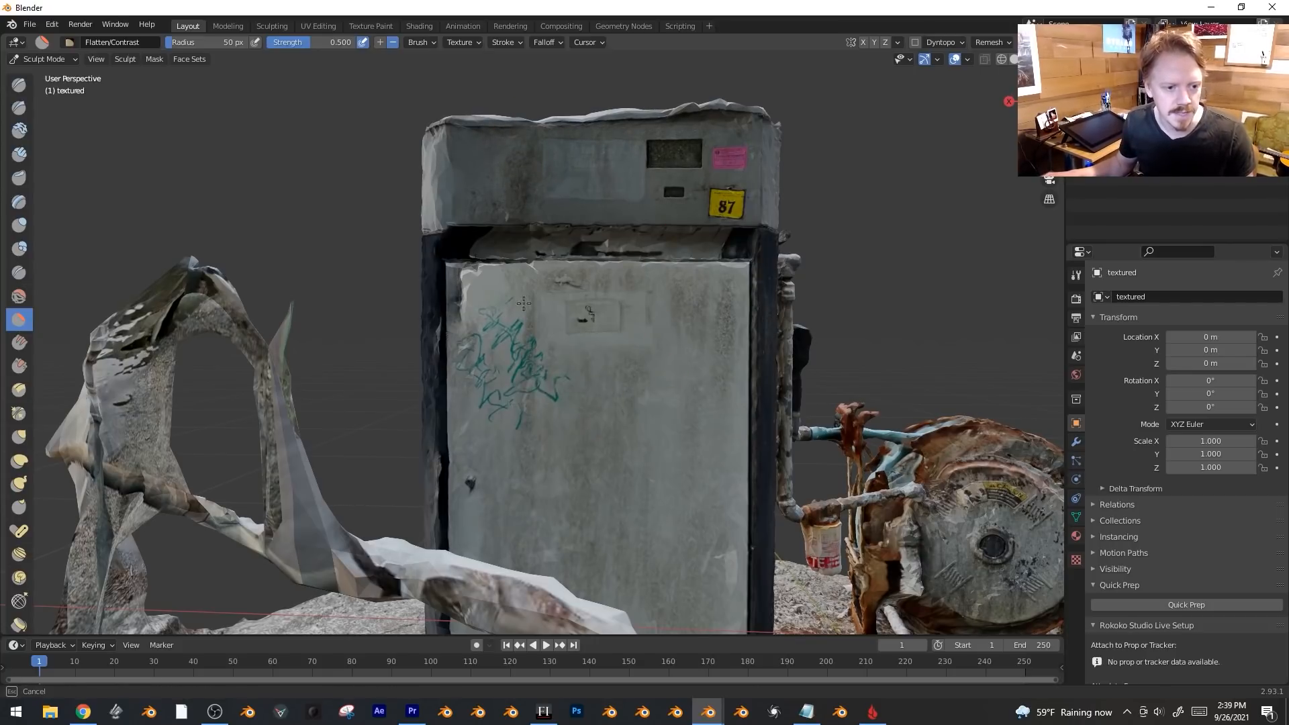
mouse_move(586, 137)
left_mouse_down()
mouse_move(705, 131)
mouse_move(524, 134)
mouse_move(712, 131)
mouse_move(681, 147)
left_mouse_up()
middle_click_drag(683, 156, 307, 102)
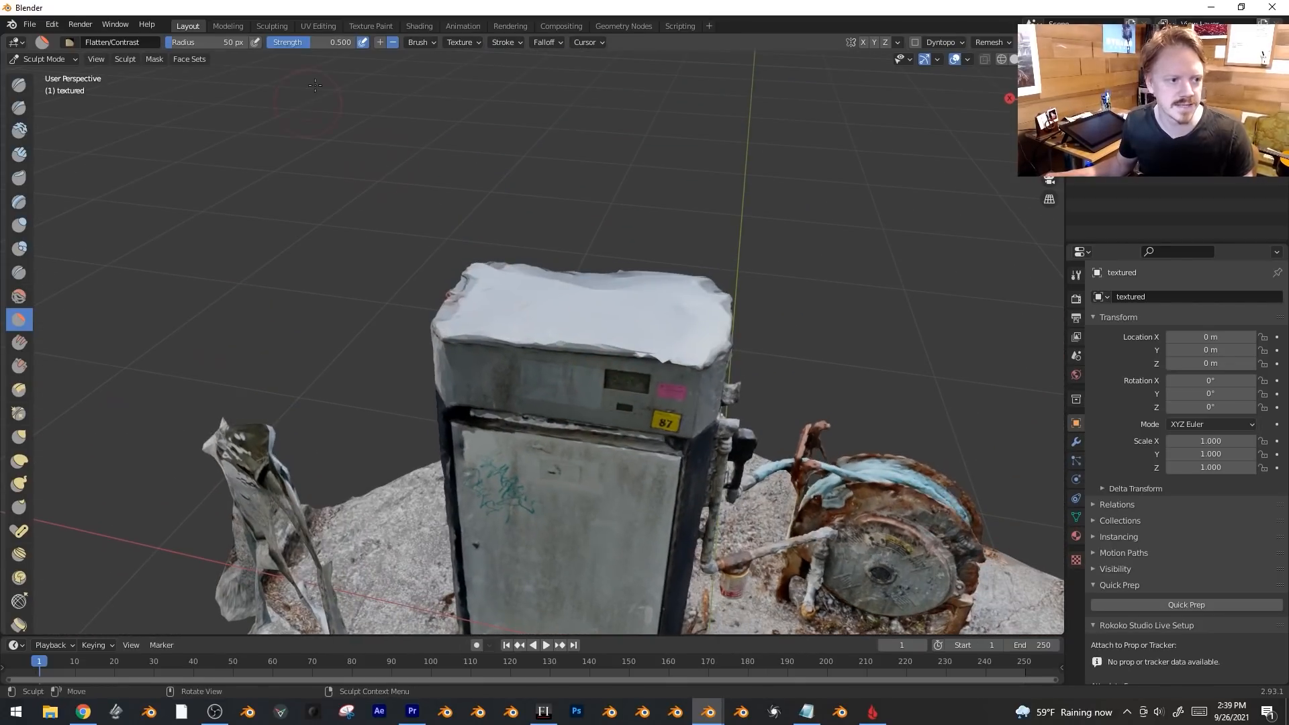
Lower Flatten strength to 0.226, gently flatten the pump top, and switch to Solid shading.
left_click(418, 43)
left_click(452, 268)
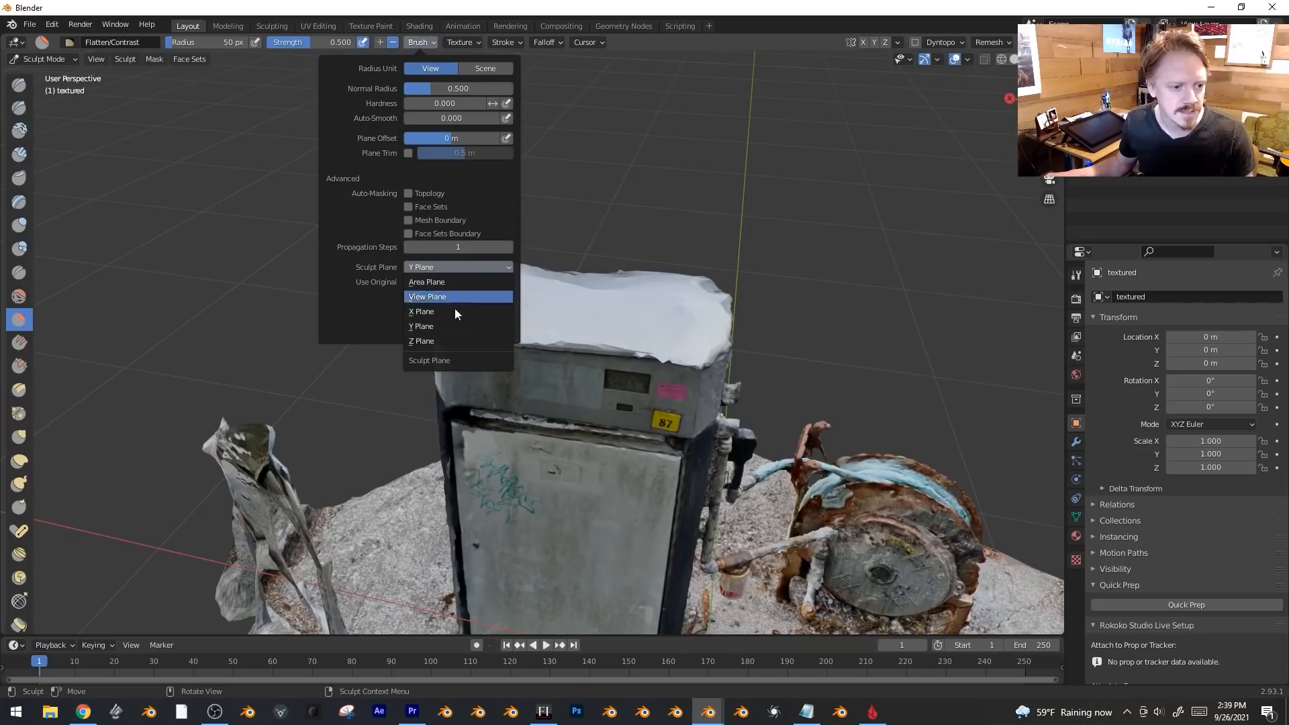
left_click(453, 345)
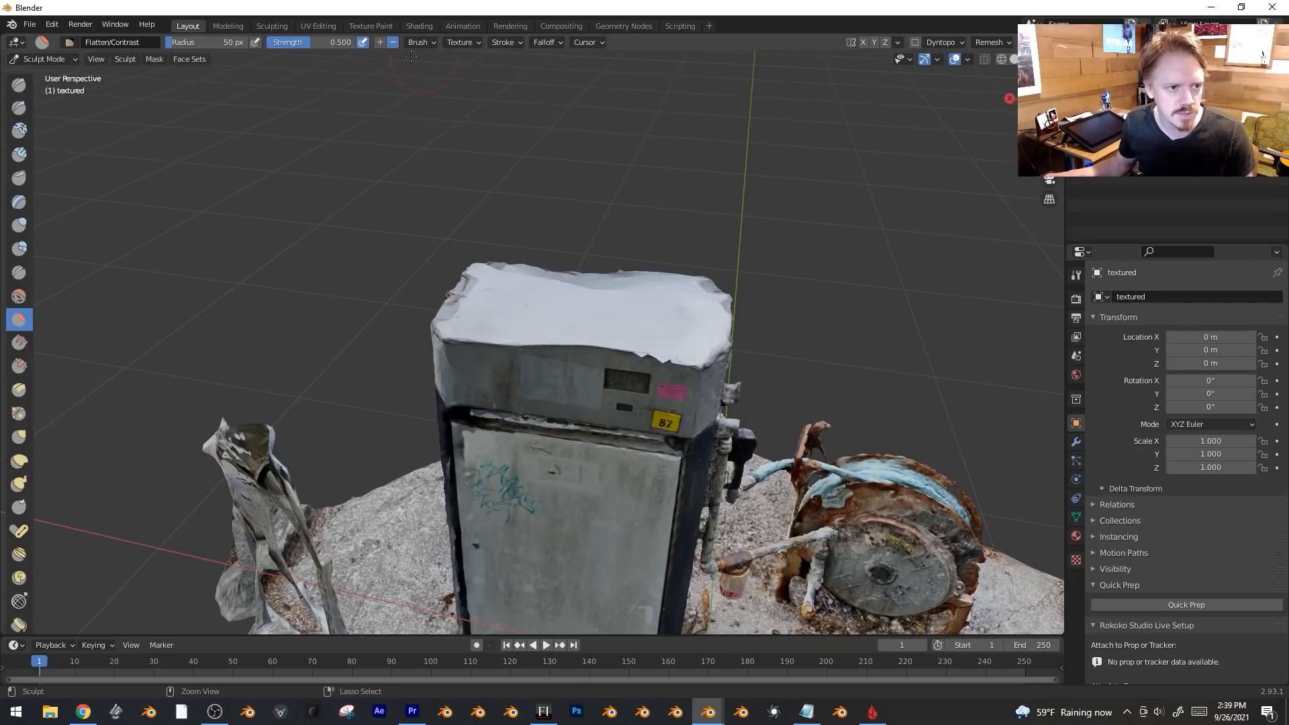
left_click_drag(511, 305, 516, 308)
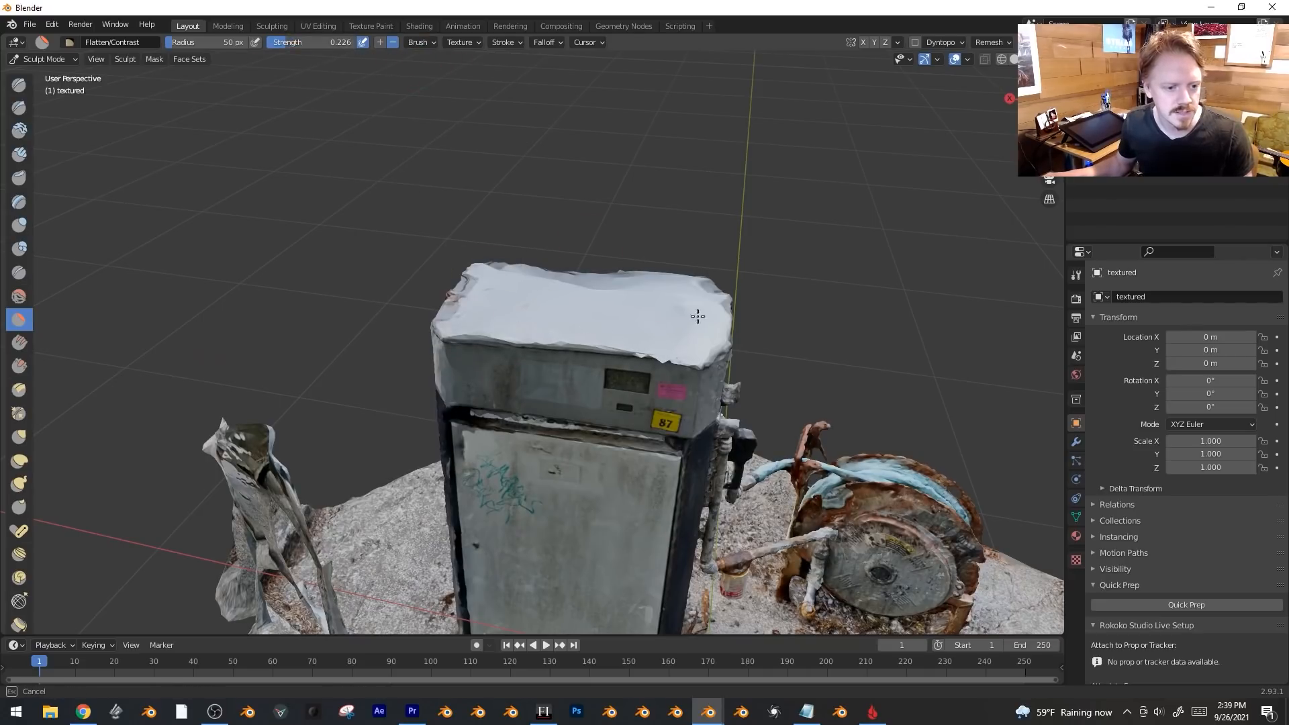
middle_click_drag(590, 279, 848, 338)
left_click(939, 335)
middle_click_drag(816, 417, 829, 253, "shift")
Leave Sculpt Mode and circle-select a stripe of faces down the pillar's top and side.
scroll(828, 254, "up", 1)
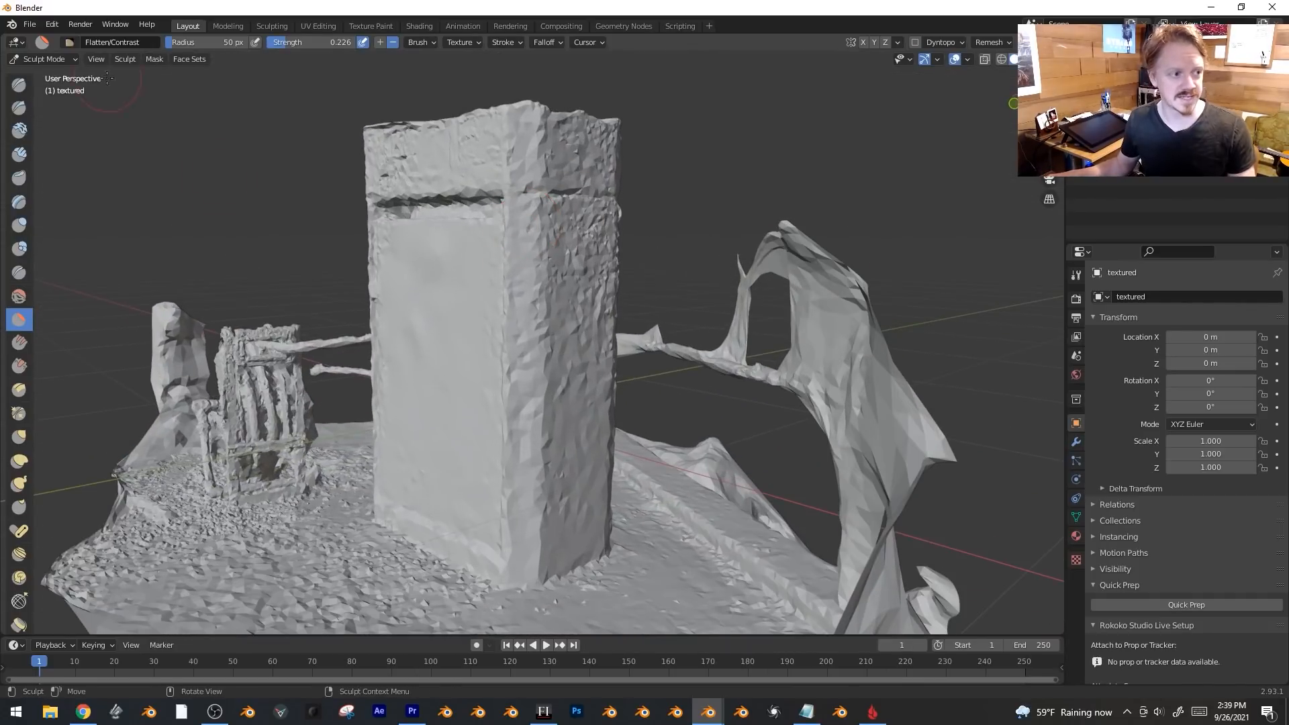
left_click(37, 62)
left_click(42, 74)
middle_click_drag(621, 246, 562, 274)
key("Tab")
key("Tab")
key("Tab")
key("alt+a")
key("3")
key("c")
scroll(561, 170, "down", 3)
left_click(560, 176)
left_click_drag(562, 251, 556, 531)
key("Escape")
Flatten the selected side strip along X with proportional editing enabled.
left_click(574, 42)
middle_click_drag(591, 215, 735, 265)
key("s")
key("x")
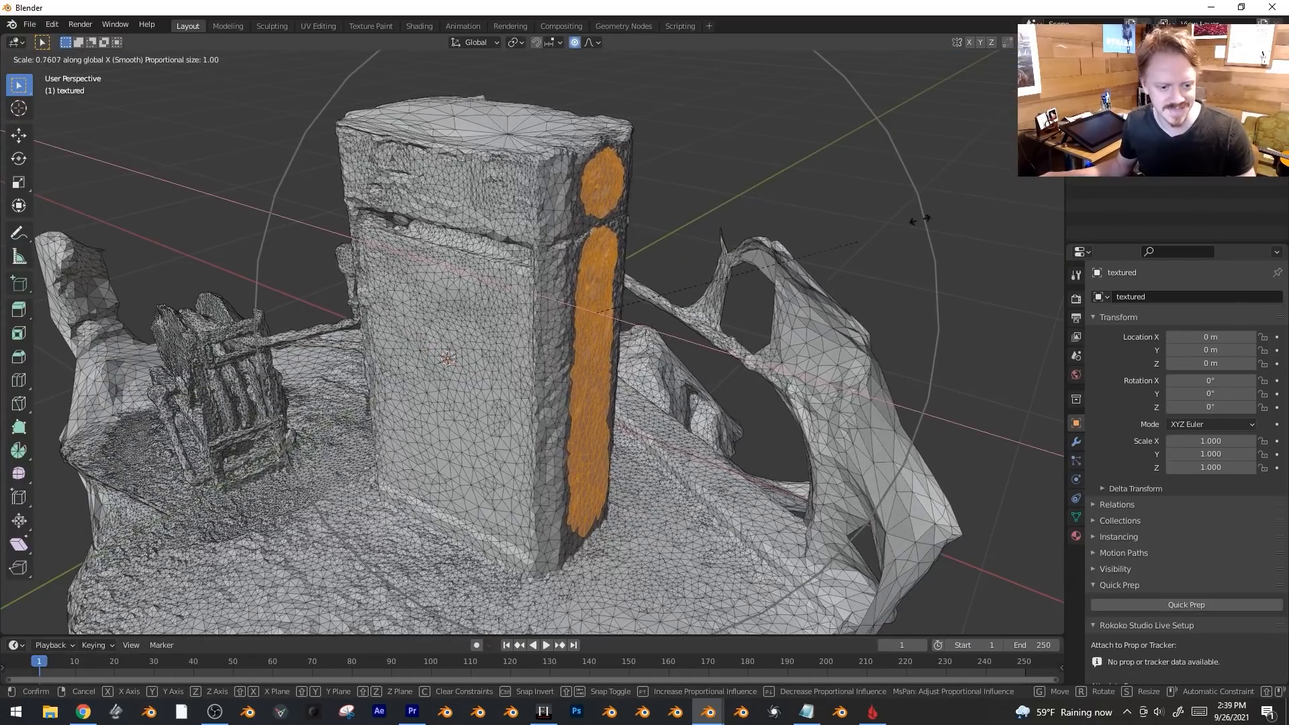
scroll(839, 241, "up", 11)
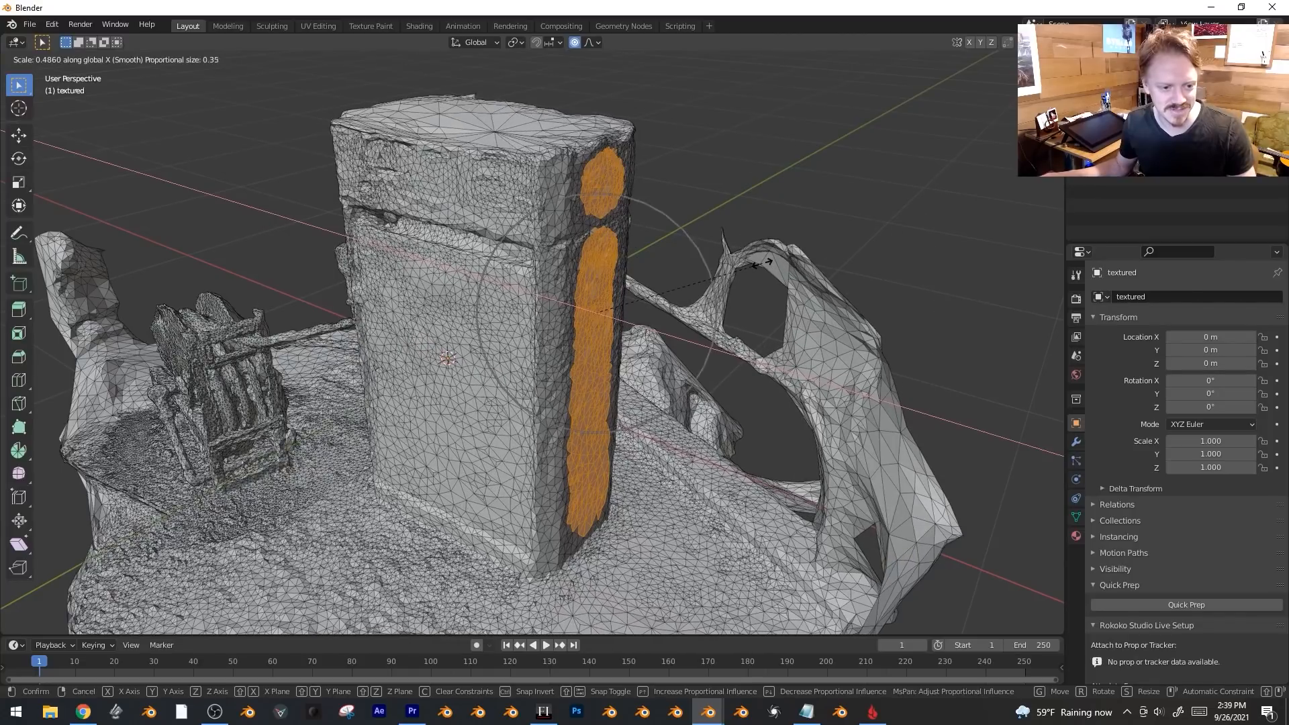
scroll(762, 263, "up", 15)
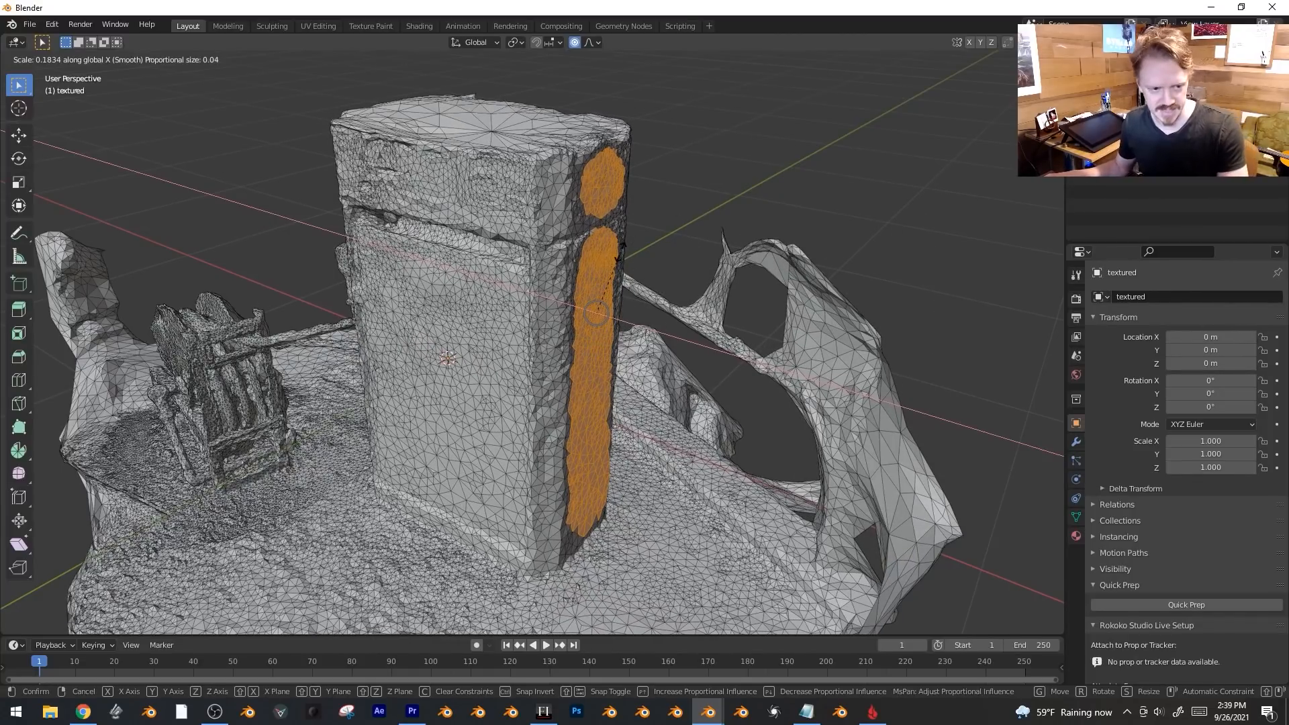
left_click(619, 250)
Clear the face selection and inspect the flattened pillar in Object Mode.
key("Tab")
middle_click_drag(654, 311, 594, 319)
key("Tab")
key("alt+a")
middle_click_drag(457, 512, 528, 533)
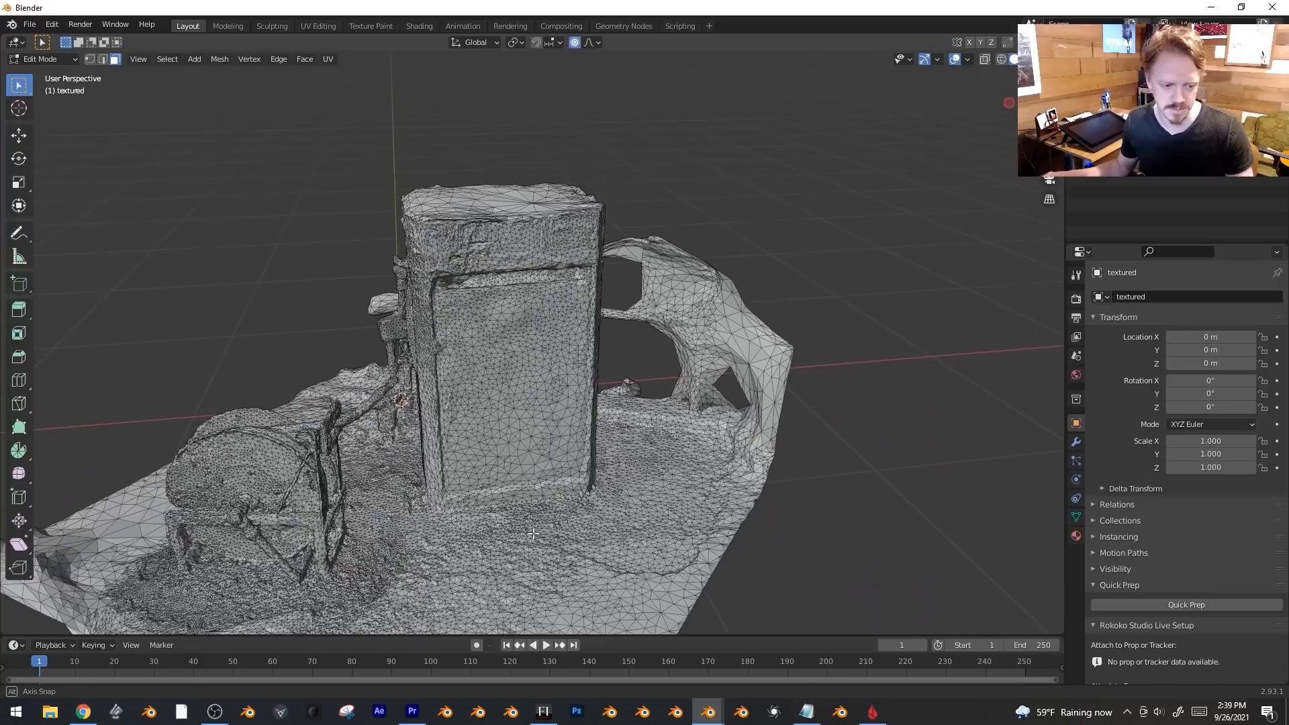
key("Tab")
middle_click_drag(546, 485, 607, 490)
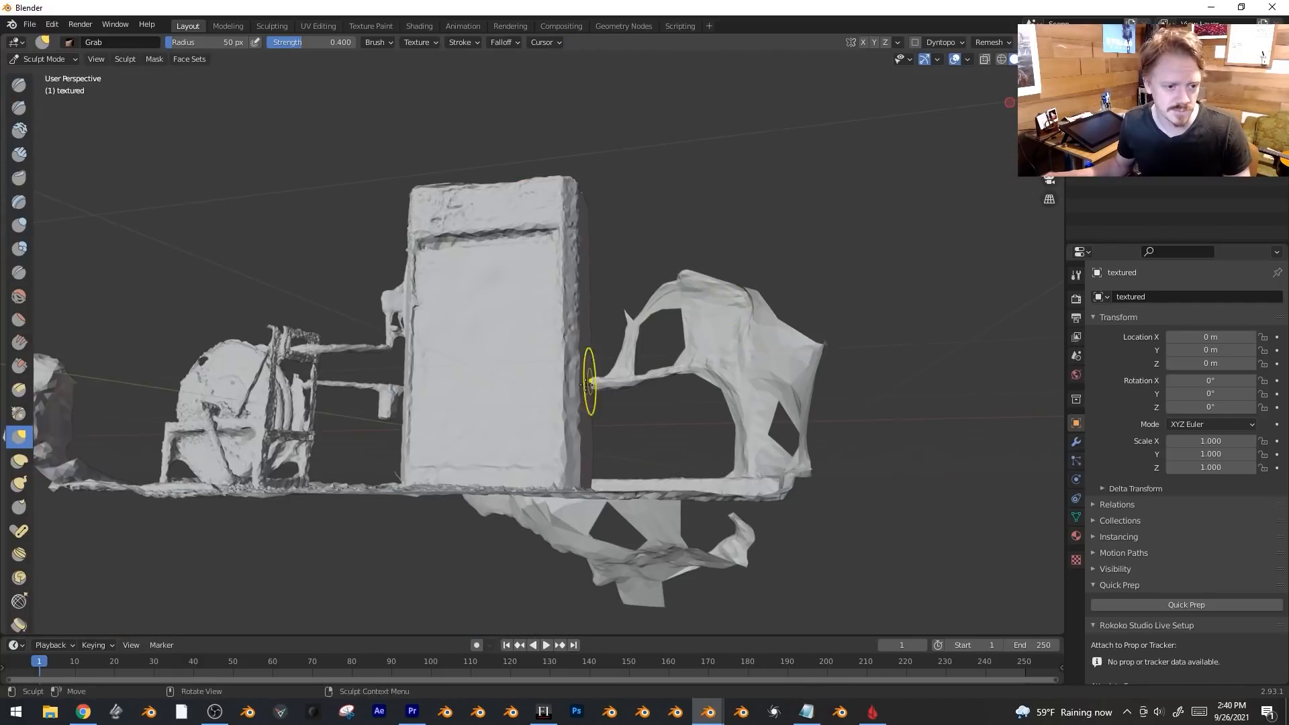
mouse_move(590, 383)
middle_mouse_down()
mouse_move(615, 406)
mouse_move(604, 401)
middle_mouse_up()
Try grab and Inflate/Deflate strokes on the pillar top, undoing each one.
left_click_drag(398, 296, 53, 202)
key("ctrl+z")
left_click_drag(520, 228, 612, 95)
key("ctrl+z")
left_click(18, 225)
left_click_drag(413, 192, 564, 188)
key("ctrl+z")
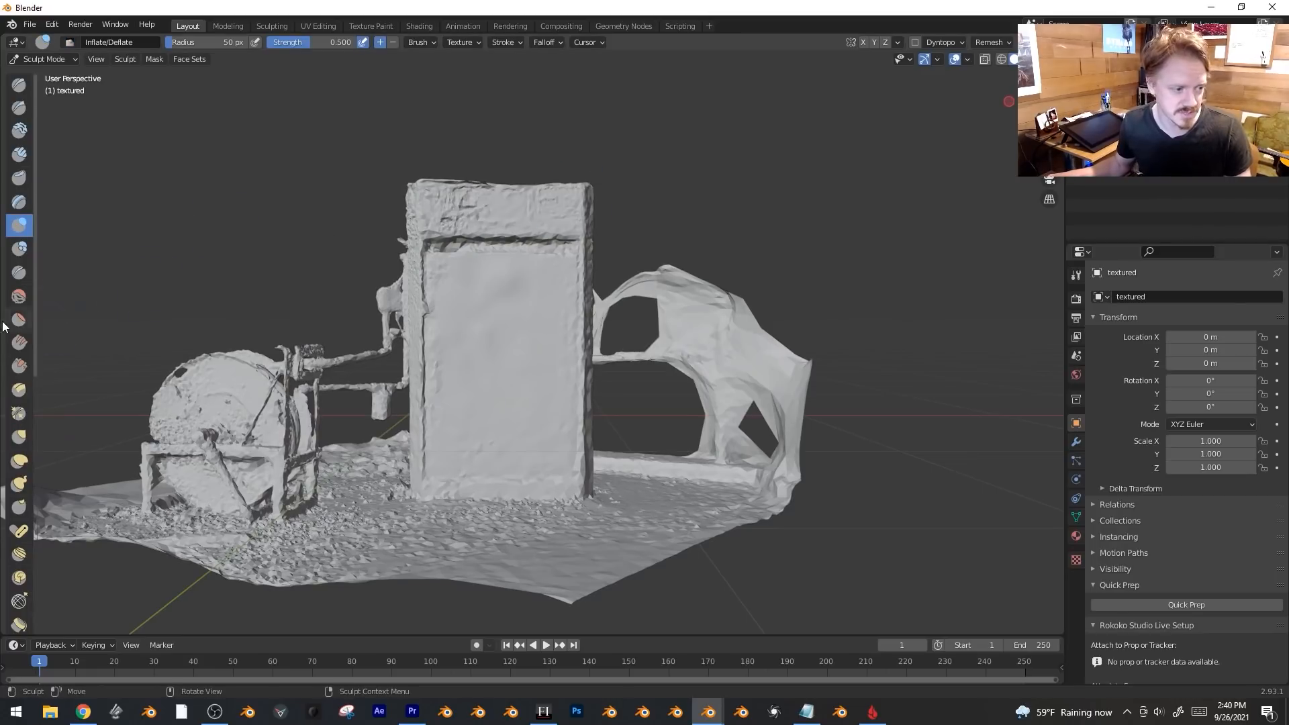
Scrape the pillar's top edges crisp with the Multi-plane Scrape brush from several angles.
left_click(22, 395)
middle_click_drag(464, 208, 492, 259)
mouse_move(492, 259)
left_mouse_down()
mouse_move(647, 237)
mouse_move(413, 275)
left_mouse_up()
middle_click_drag(413, 275, 614, 232)
mouse_move(614, 232)
left_mouse_down()
mouse_move(591, 245)
mouse_move(631, 245)
mouse_move(541, 306)
left_mouse_up()
middle_click_drag(541, 305, 602, 259)
mouse_move(602, 259)
left_mouse_down()
mouse_move(636, 228)
mouse_move(631, 241)
left_mouse_up()
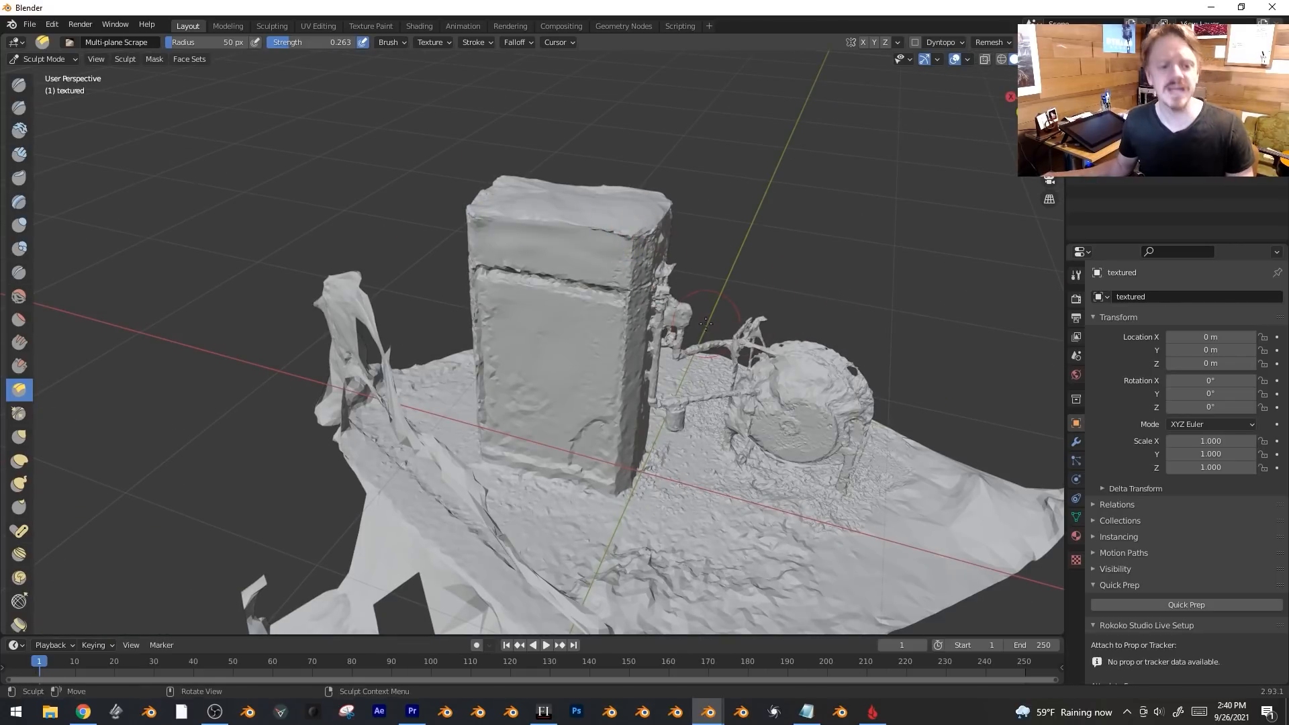
middle_click_drag(622, 255, 734, 320)
middle_click_drag(532, 319, 518, 317)
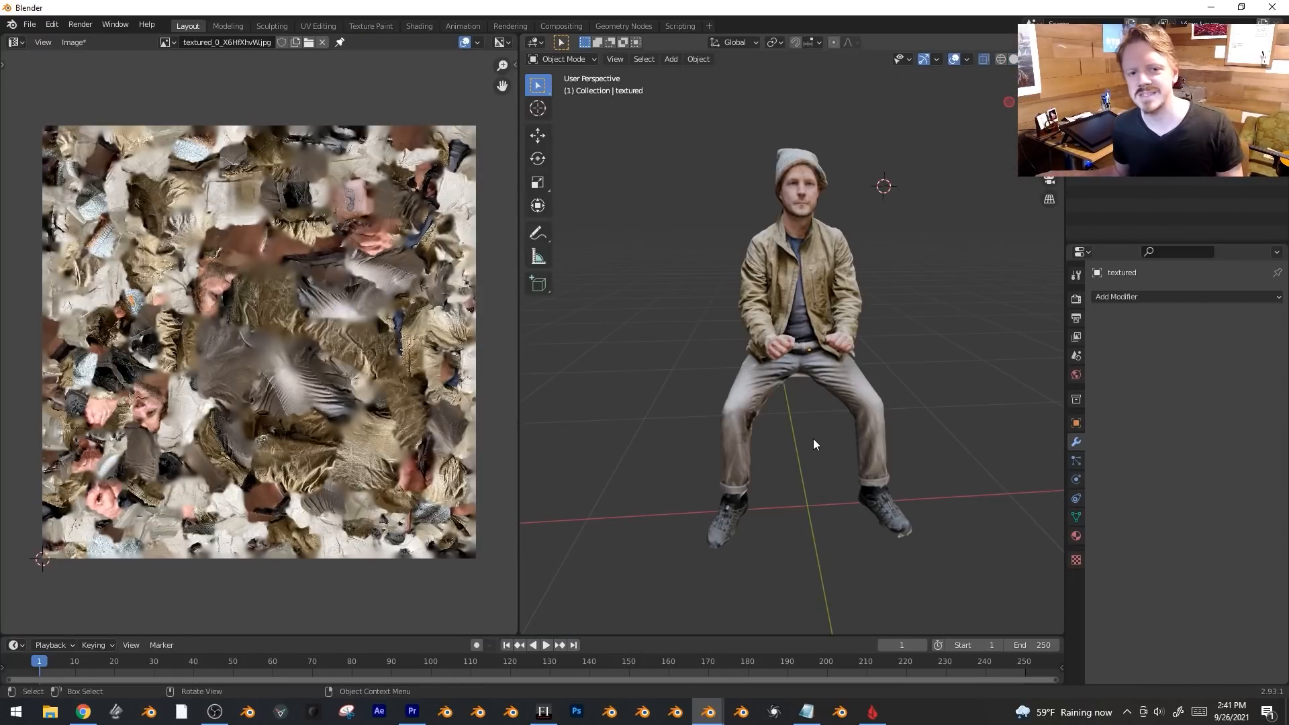
Preview the figure's UVs in Edit Mode, then orbit to view the figure from behind.
middle_click_drag(733, 404, 775, 411)
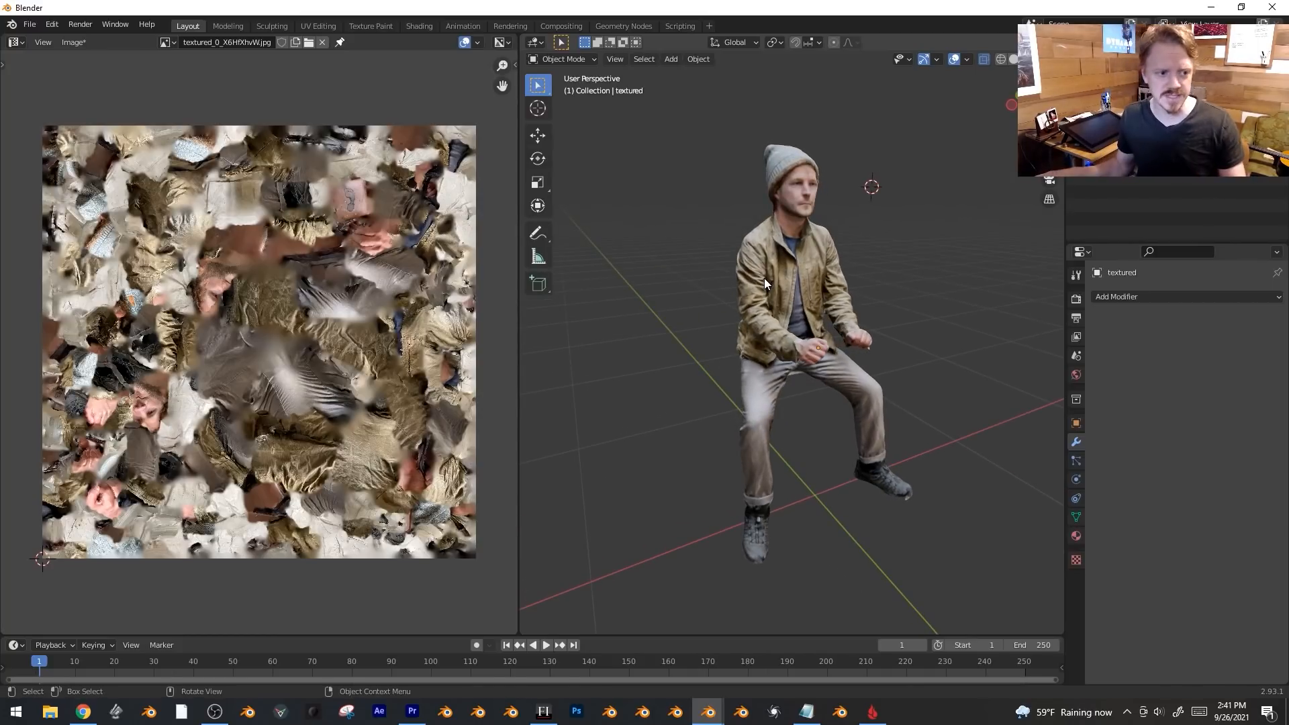
key("Tab")
key("g")
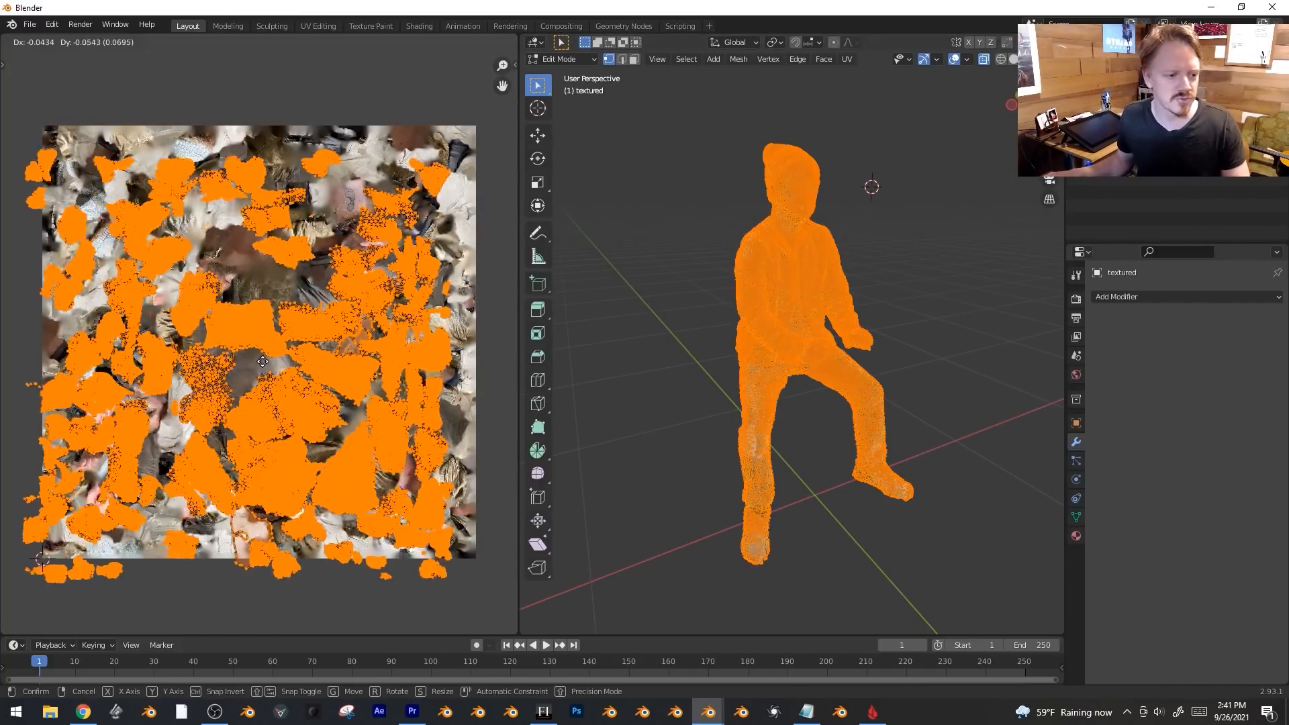
key("Escape")
key("Tab")
middle_click_drag(750, 308, 893, 301)
middle_click_drag(739, 309, 788, 333)
Select the left and right seat patch faces on the figure, then return to Object Mode.
left_click(788, 333)
scroll(817, 358, "up", 2)
key("Tab")
key("alt+a")
key("3")
left_click(701, 348)
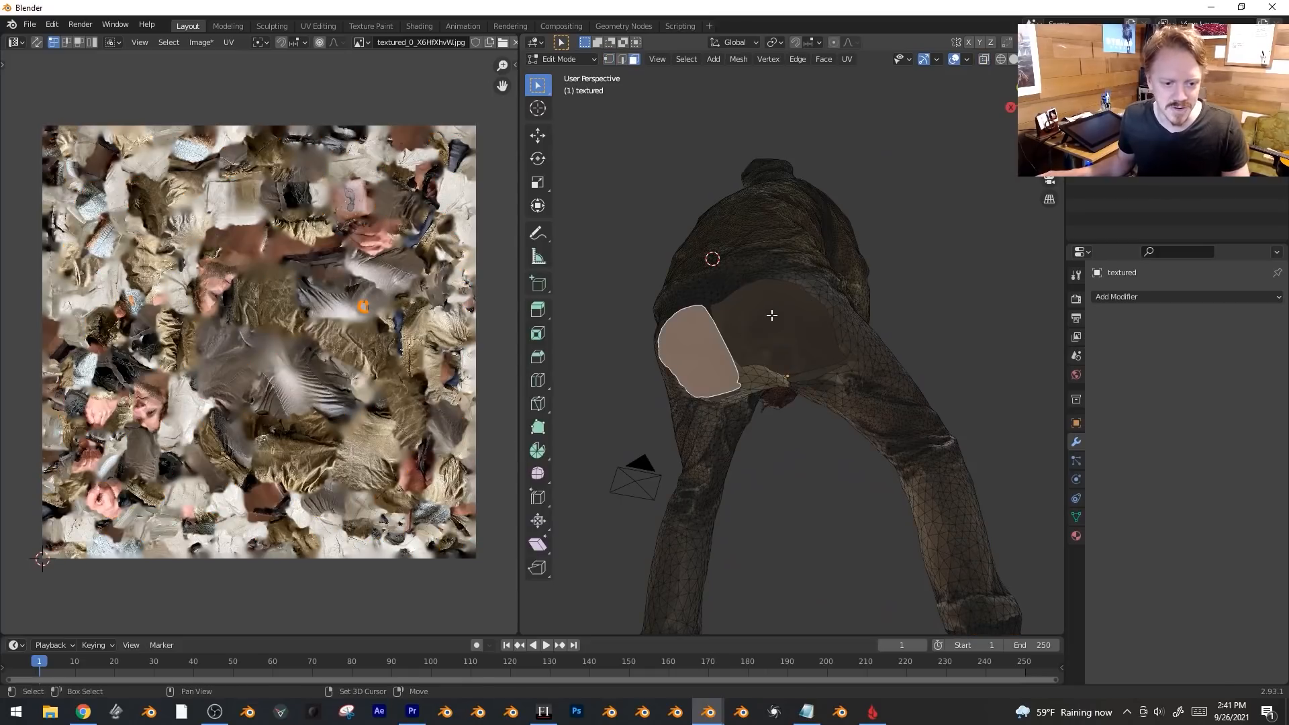
left_click(771, 311, "shift")
middle_click_drag(715, 337, 732, 423)
key("Tab")
middle_click_drag(808, 382, 831, 376)
scroll(831, 376, "up", 2)
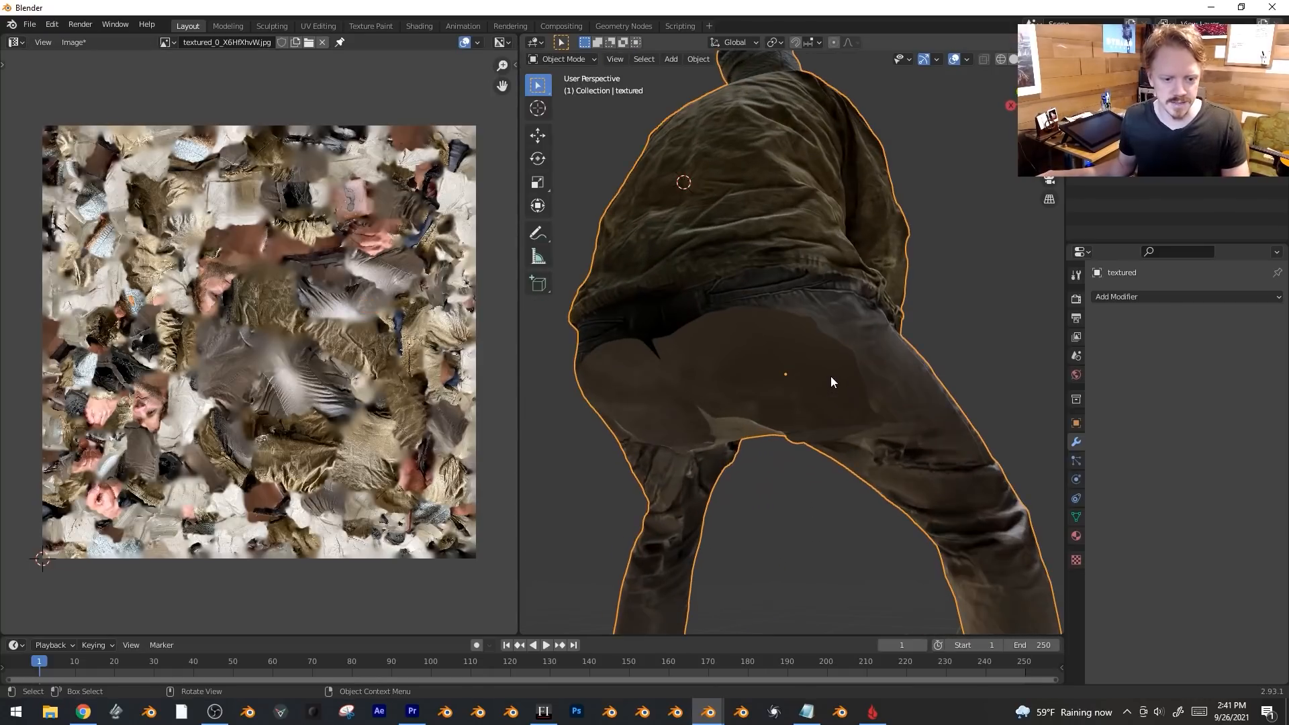
left_click(554, 59)
Switch to Texture Paint and clone cloth from the leg over the seat and thigh.
left_click(571, 148)
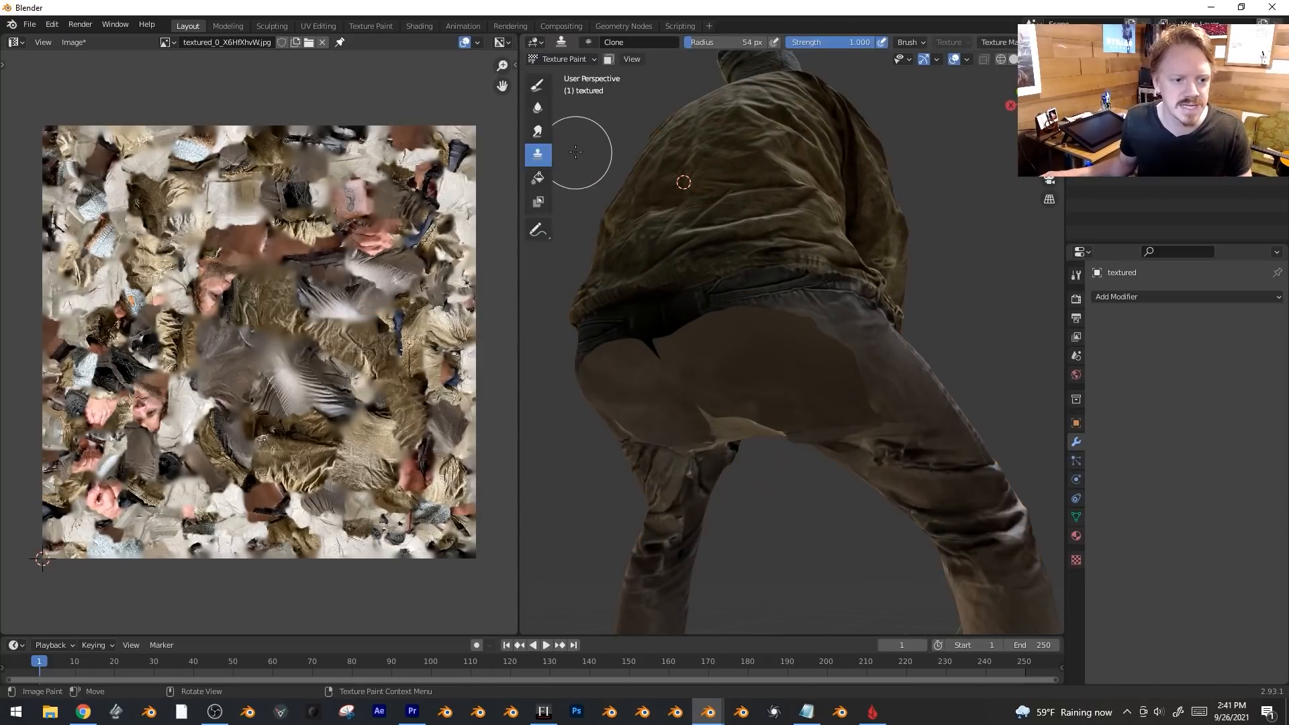
middle_click_drag(590, 150, 770, 174)
left_click(908, 380, "ctrl")
mouse_move(821, 313)
left_mouse_down()
mouse_move(754, 282)
mouse_move(634, 412)
mouse_move(627, 380)
mouse_move(702, 420)
left_mouse_up()
Select the seat patch's connected faces, then move and shrink its UV island.
key("Tab")
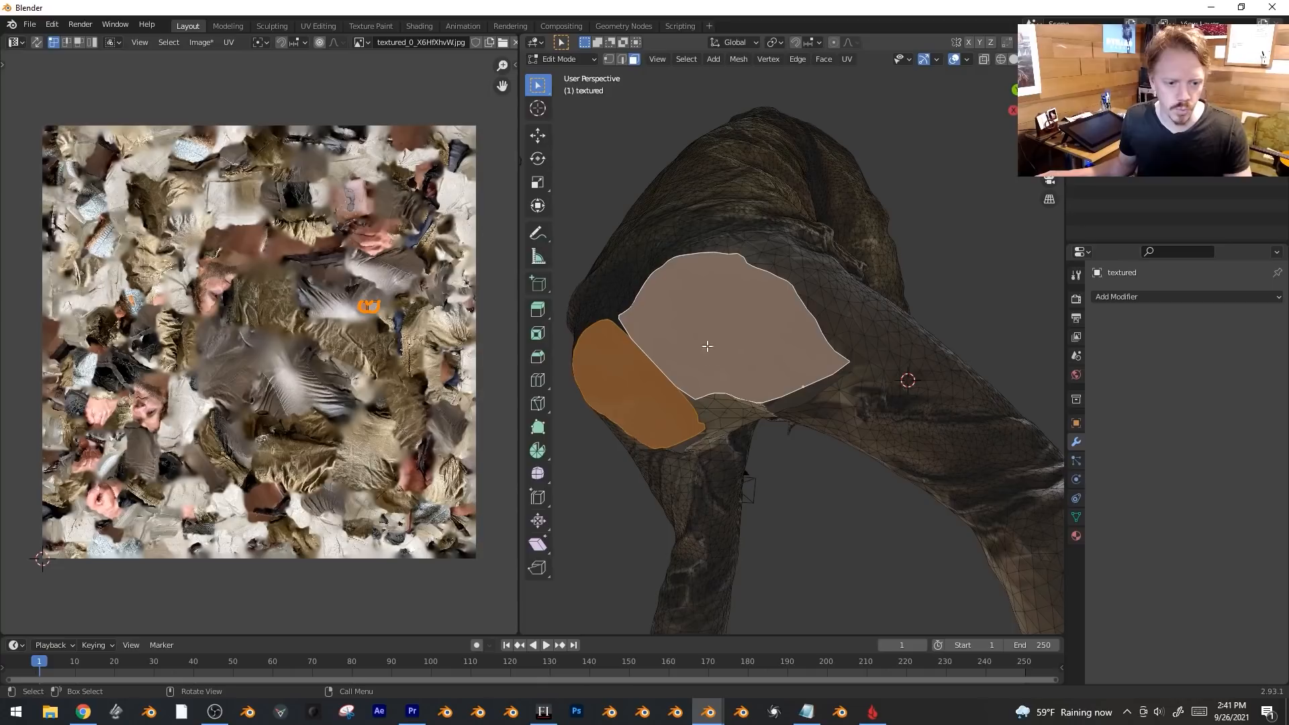
key("l")
scroll(386, 333, "up", 4)
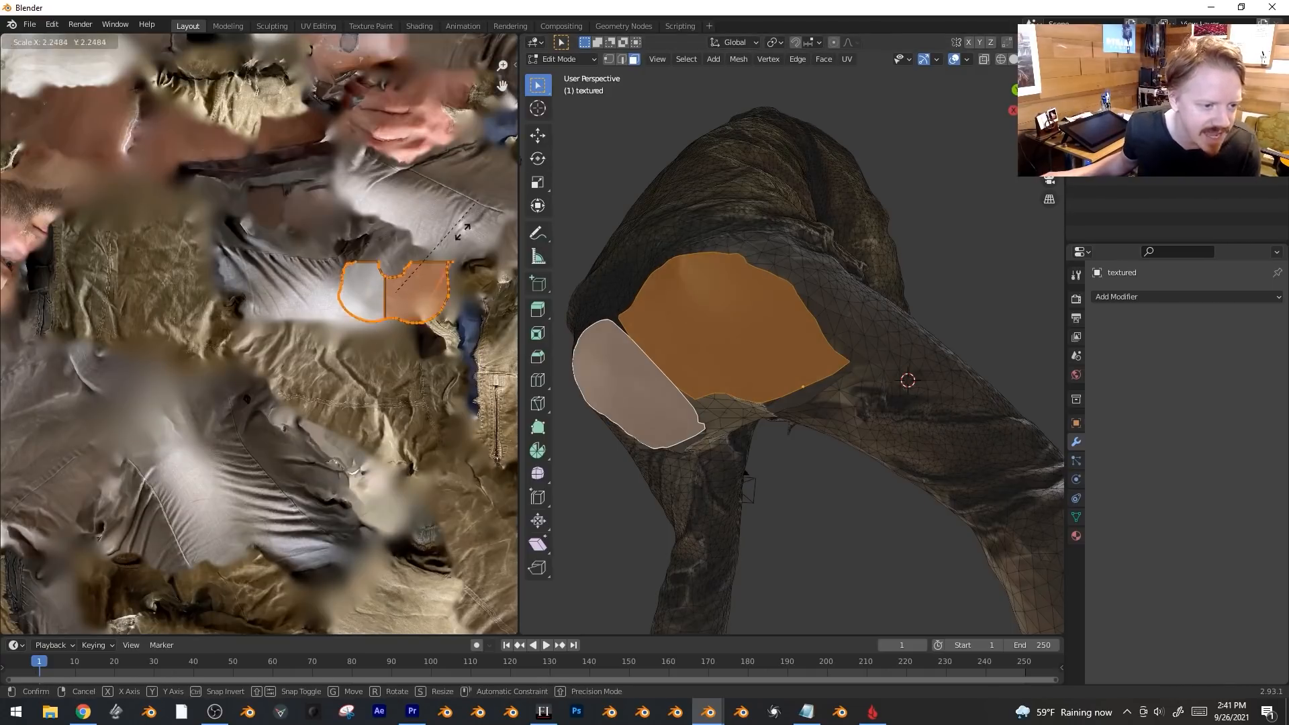
key("Home")
key("g")
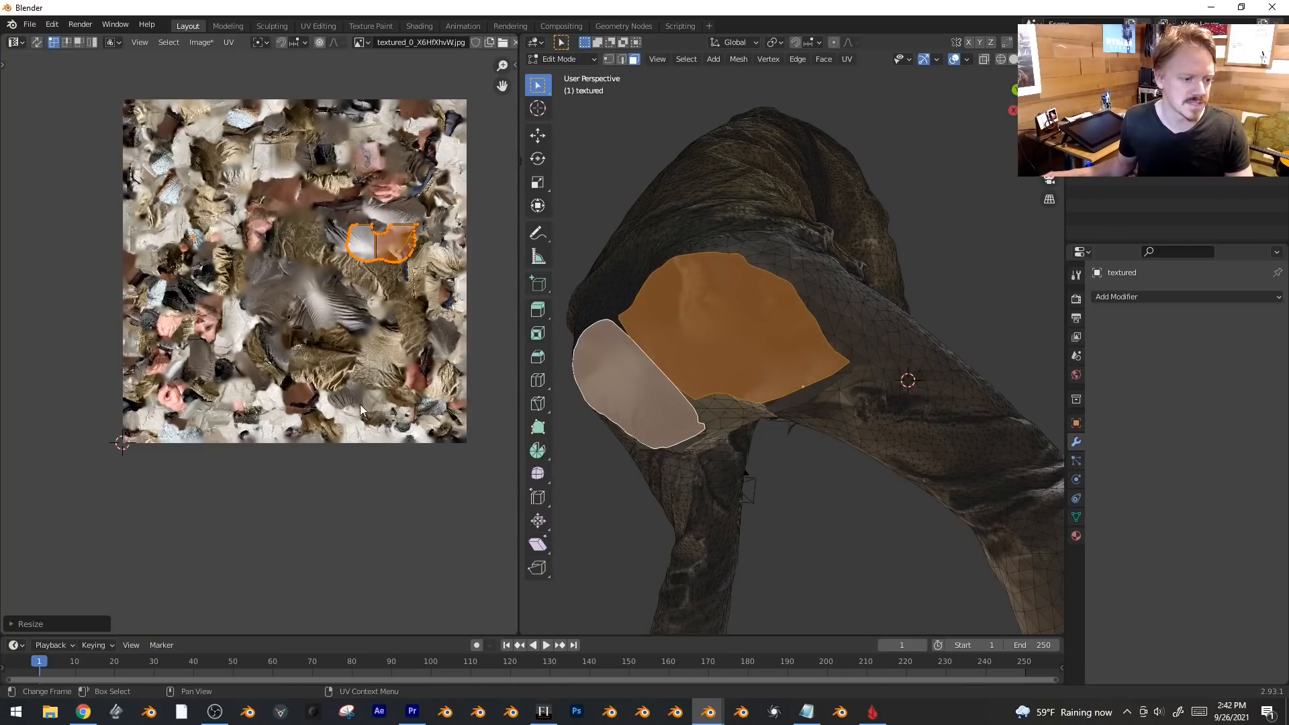
left_click(351, 368)
scroll(351, 369, "up", 3)
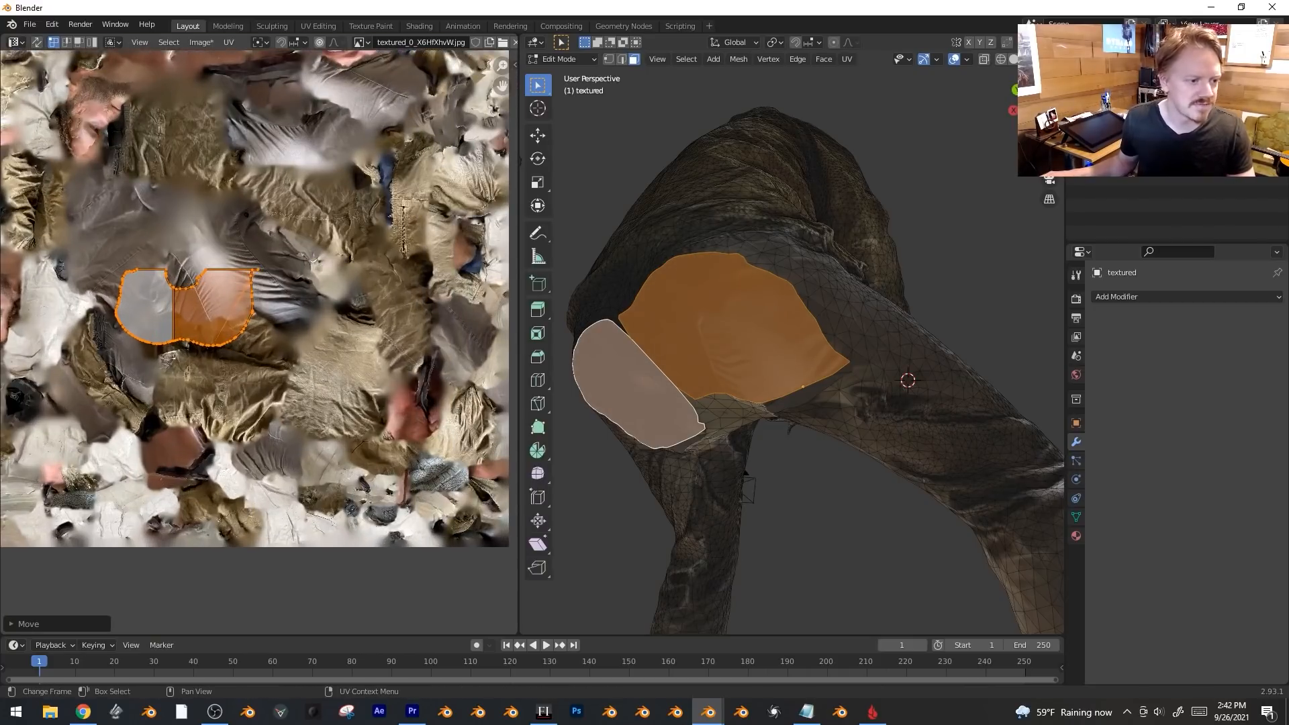
key("s")
left_click(246, 315)
Rotate and reposition the seat UV island onto matching trouser fabric.
middle_click_drag(246, 314, 225, 517)
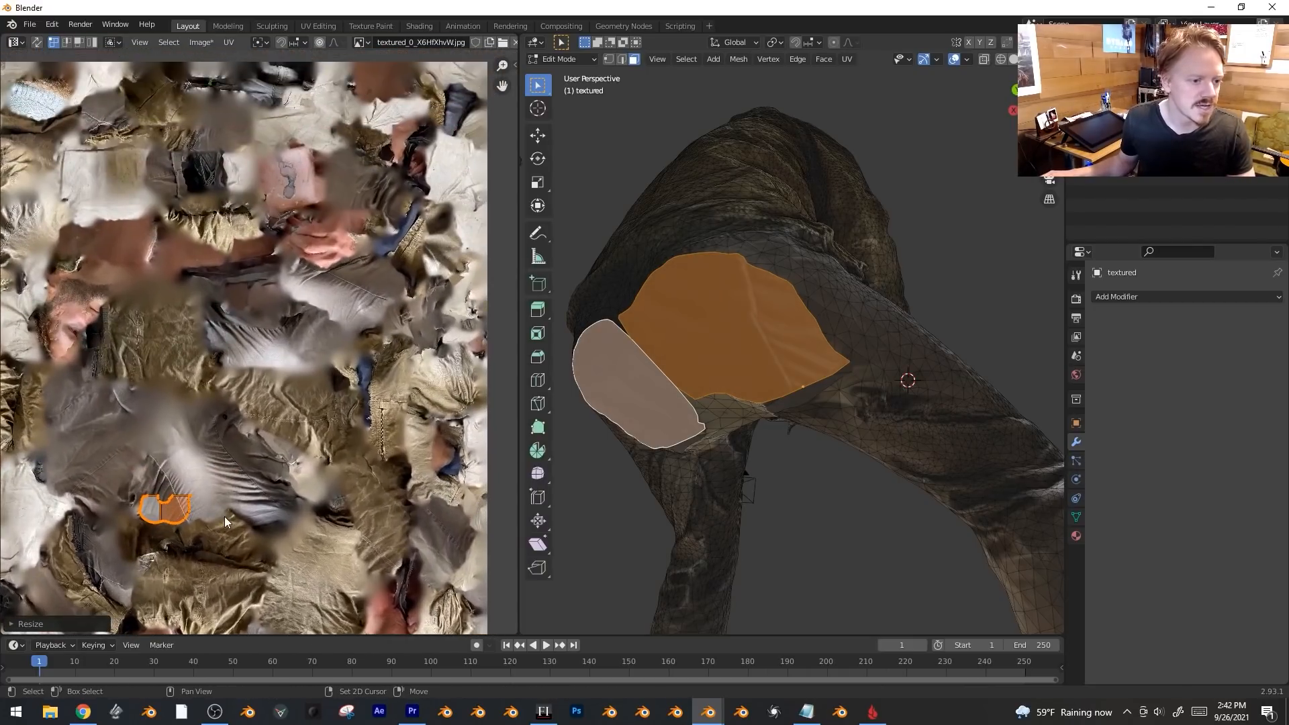
key("g")
left_click(418, 309)
key("r")
left_click(397, 259)
key("g")
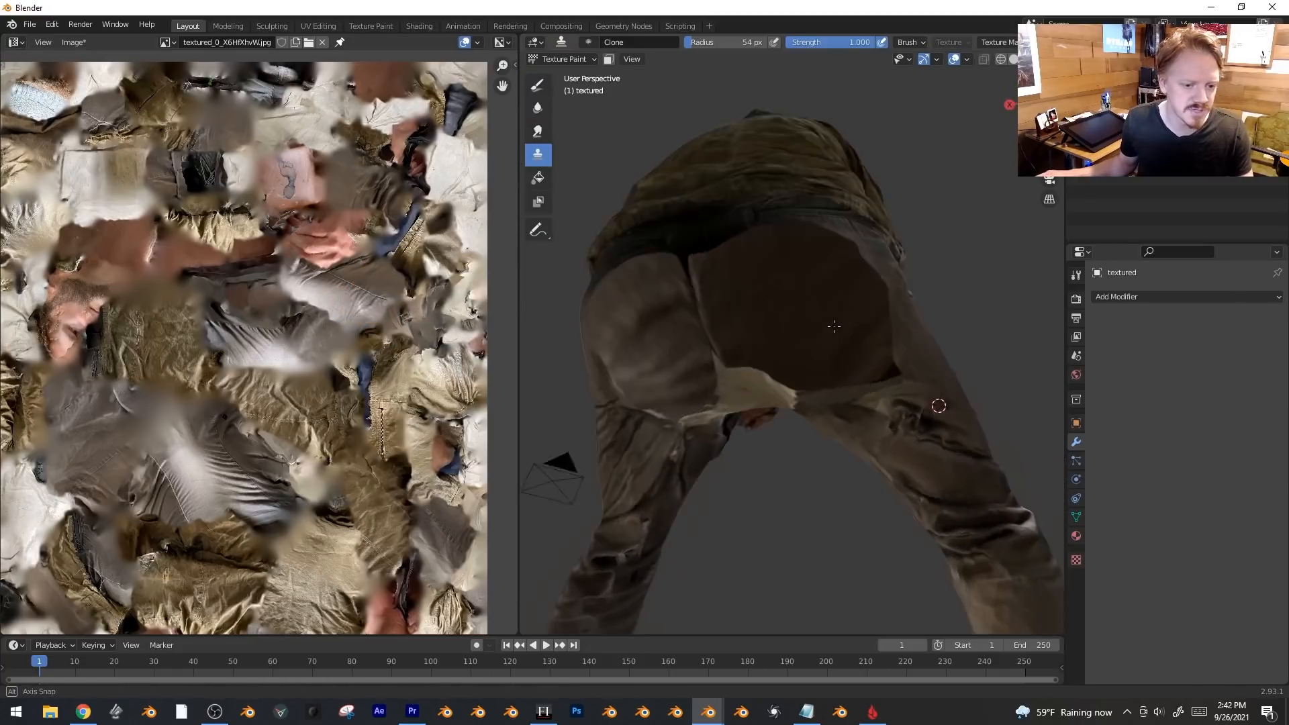
mouse_move(839, 316)
middle_mouse_down()
mouse_move(948, 356)
mouse_move(816, 373)
middle_mouse_up()
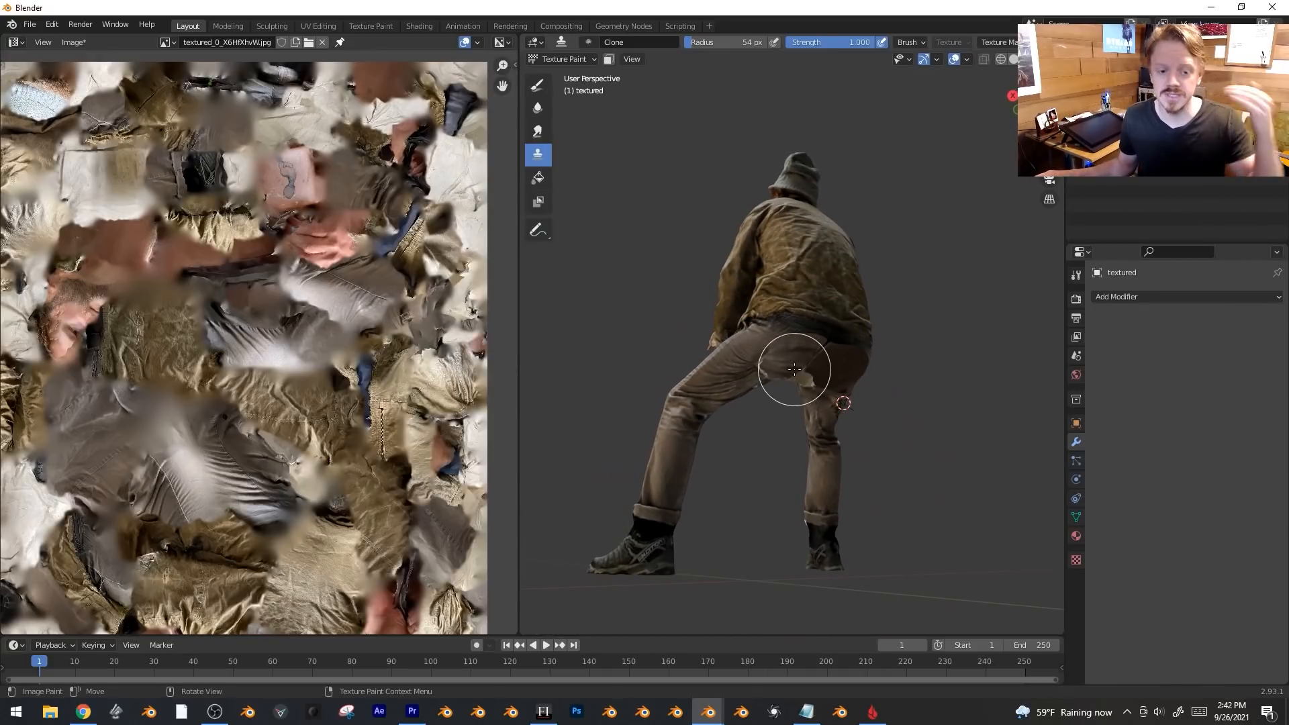
Set a new clone source and clone fabric over the pale patch down the thigh to the knee.
mouse_move(825, 378)
middle_mouse_down()
mouse_move(834, 346)
mouse_move(869, 349)
mouse_move(866, 363)
mouse_move(779, 305)
mouse_move(836, 353)
middle_mouse_up()
scroll(835, 346, "up", 4)
left_click(741, 255, "ctrl")
mouse_move(777, 331)
left_mouse_down()
mouse_move(734, 403)
mouse_move(738, 421)
mouse_move(762, 382)
mouse_move(742, 406)
left_mouse_up()
left_click(794, 431, "ctrl")
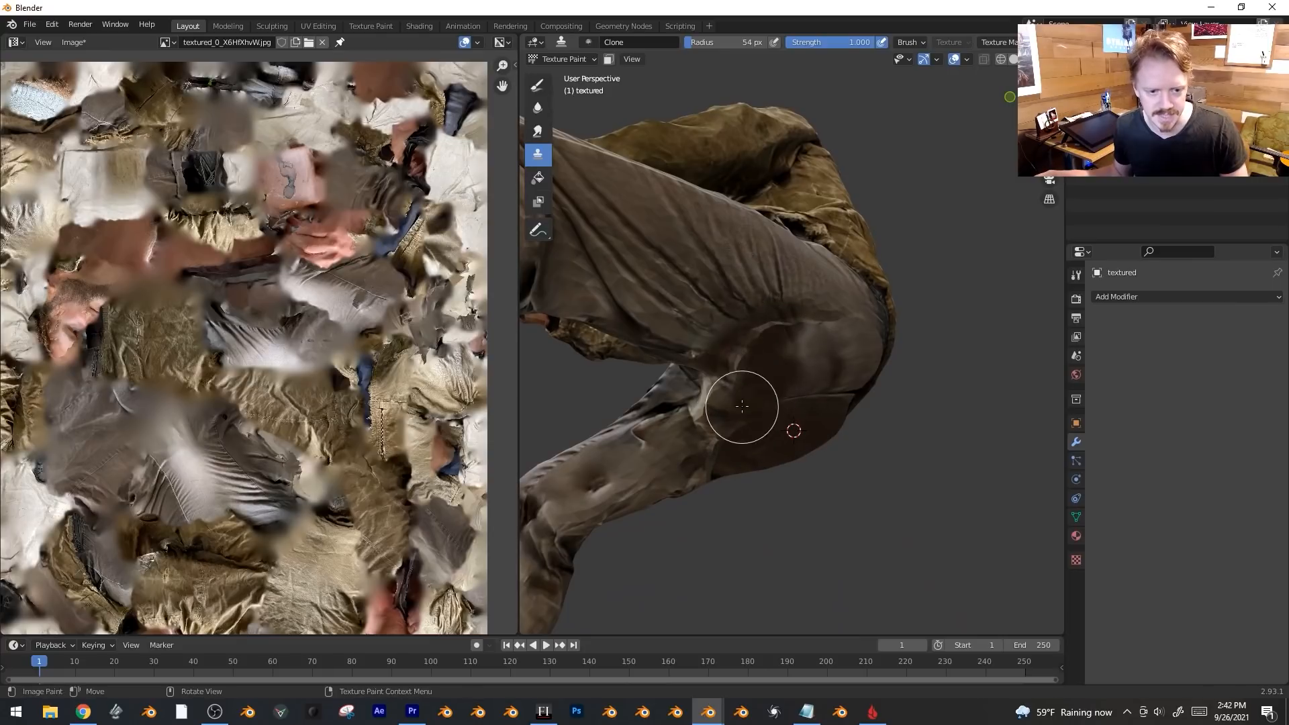
middle_click_drag(783, 397, 846, 230)
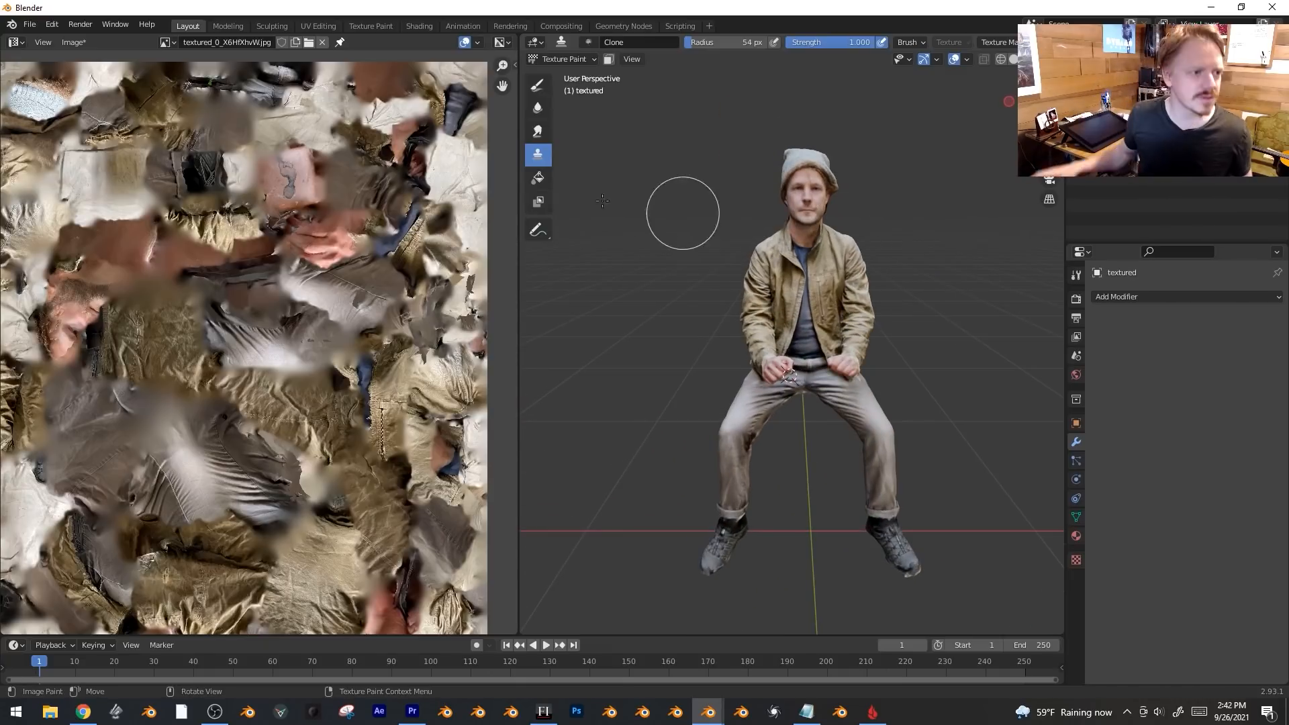
scroll(188, 290, "down", 3)
Save textured_0_X6HXhvW.jpg, return to Object Mode, and show the Shader Editor on the left.
left_click(83, 46)
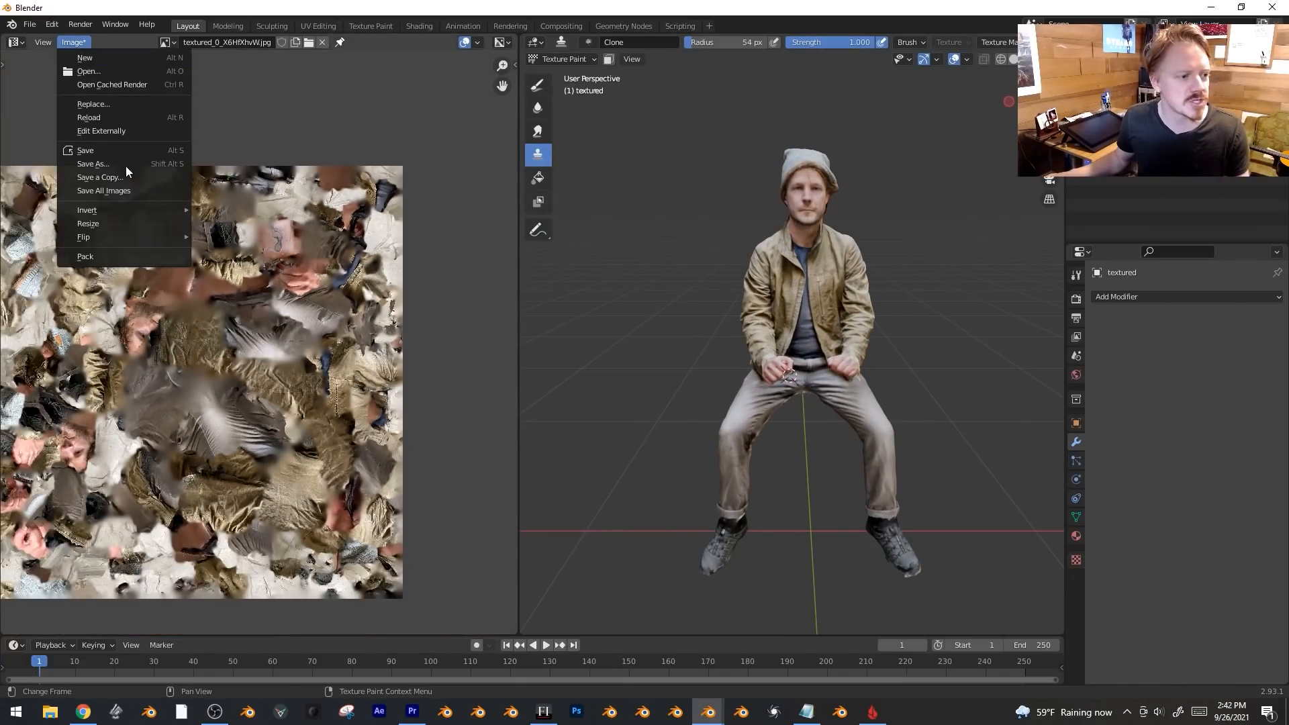
left_click(131, 151)
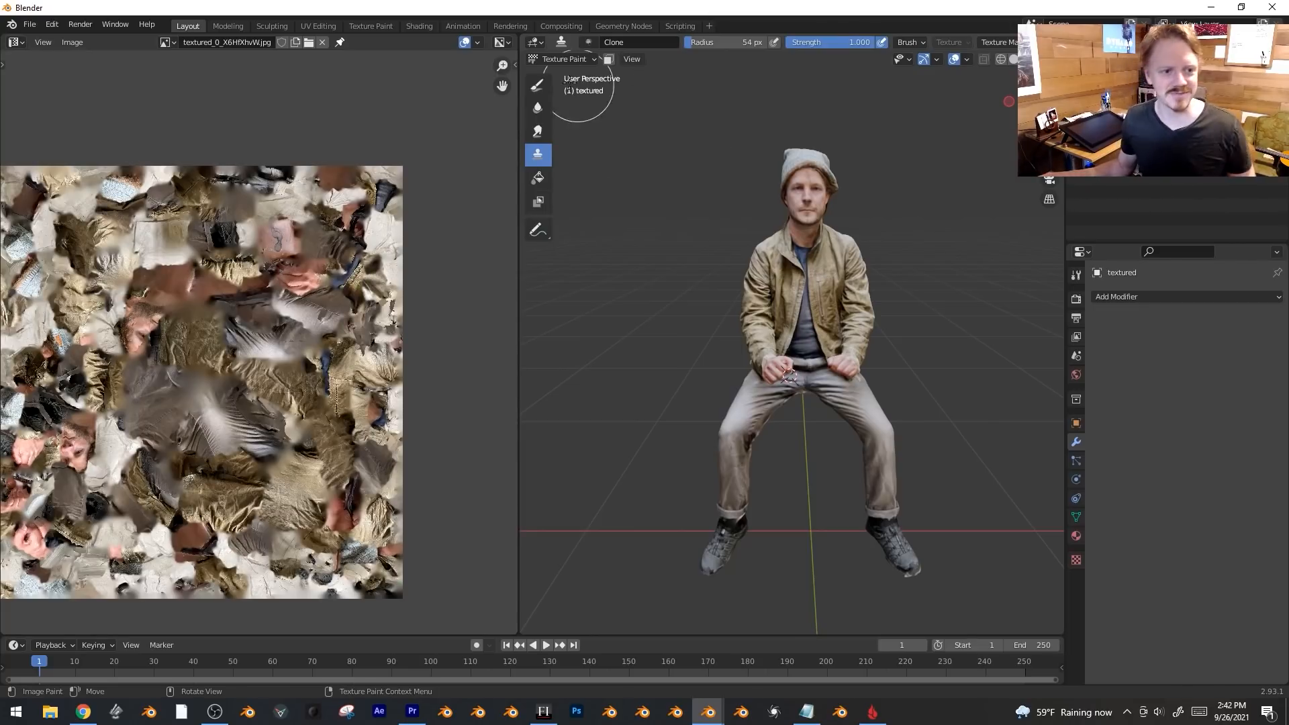
left_click(564, 59)
left_click(564, 75)
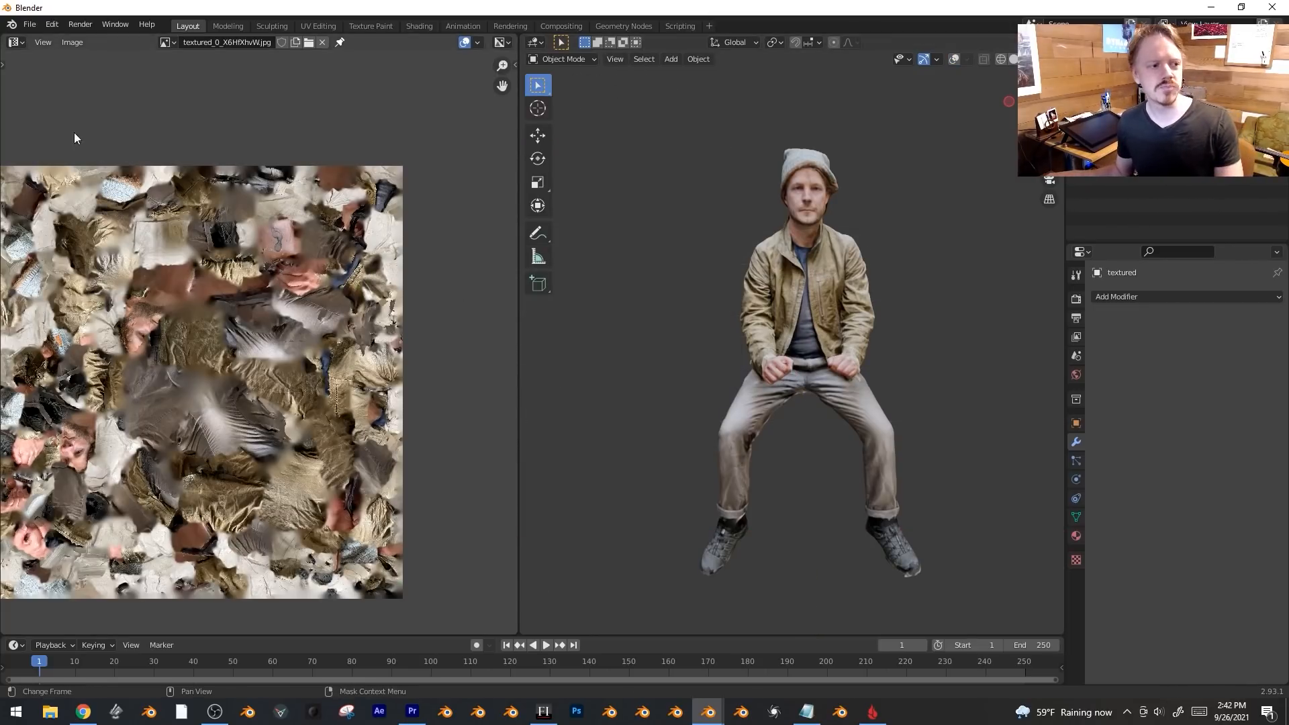
key("shift+F3")
Frame the material nodes, turn overlays back on, and show the textured_0 material properties.
key("Home")
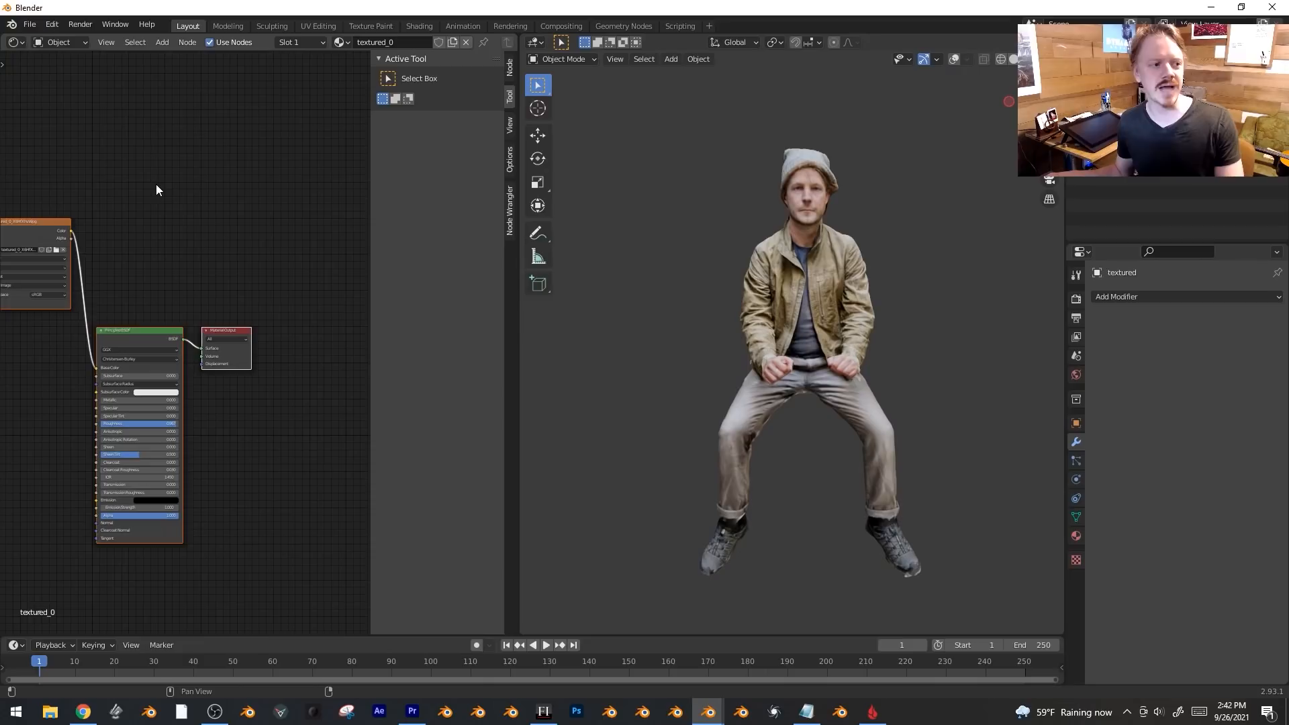
middle_click_drag(176, 210, 276, 199)
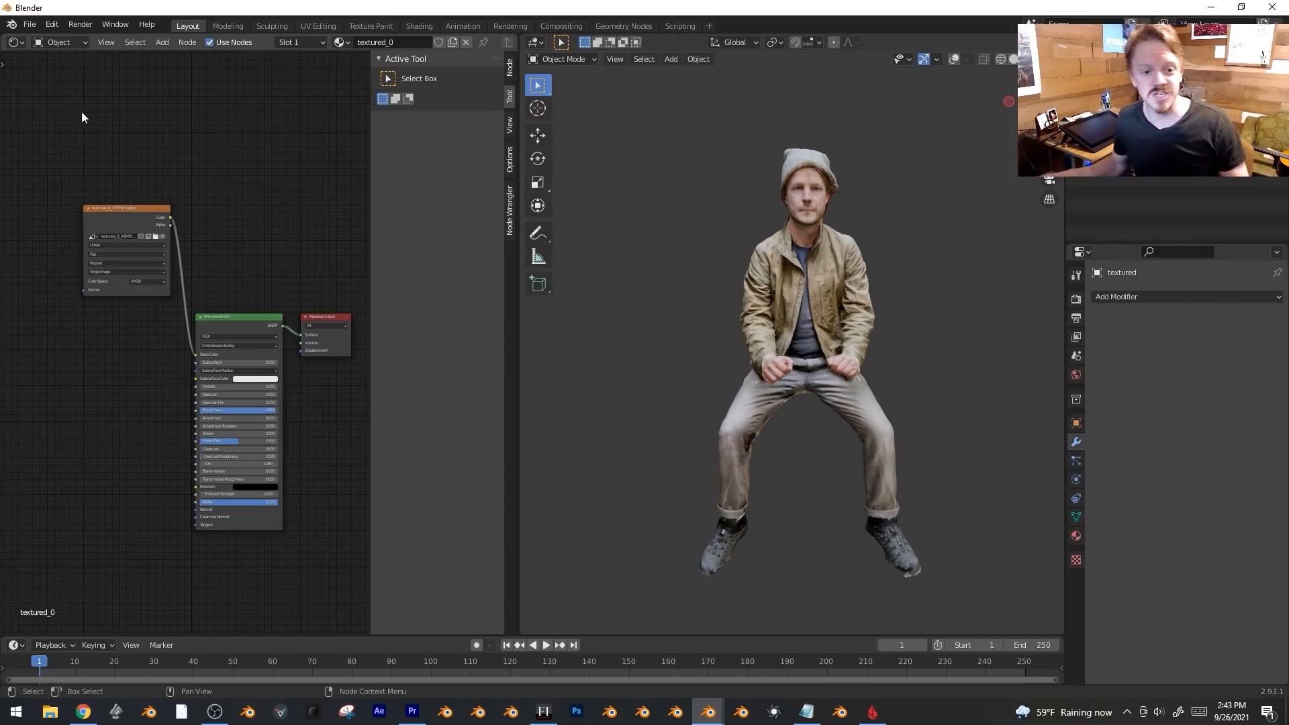
key("shift+alt+z")
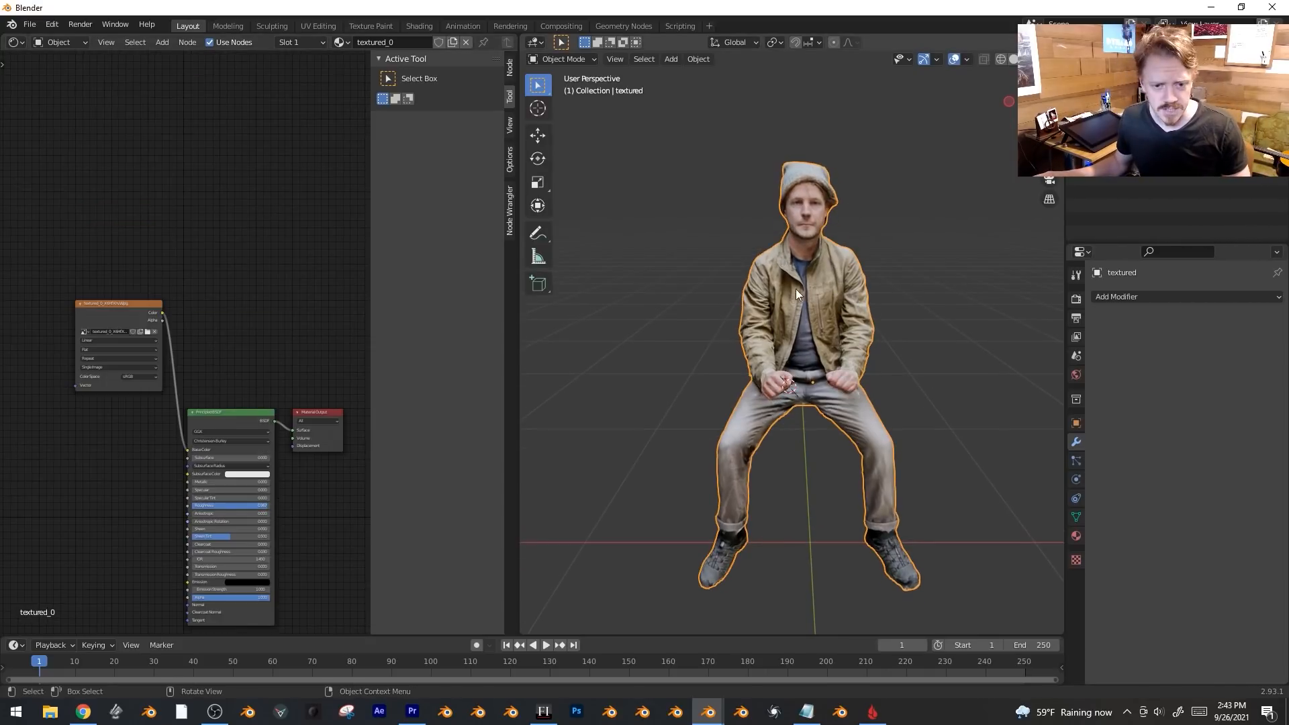
left_click(1076, 536)
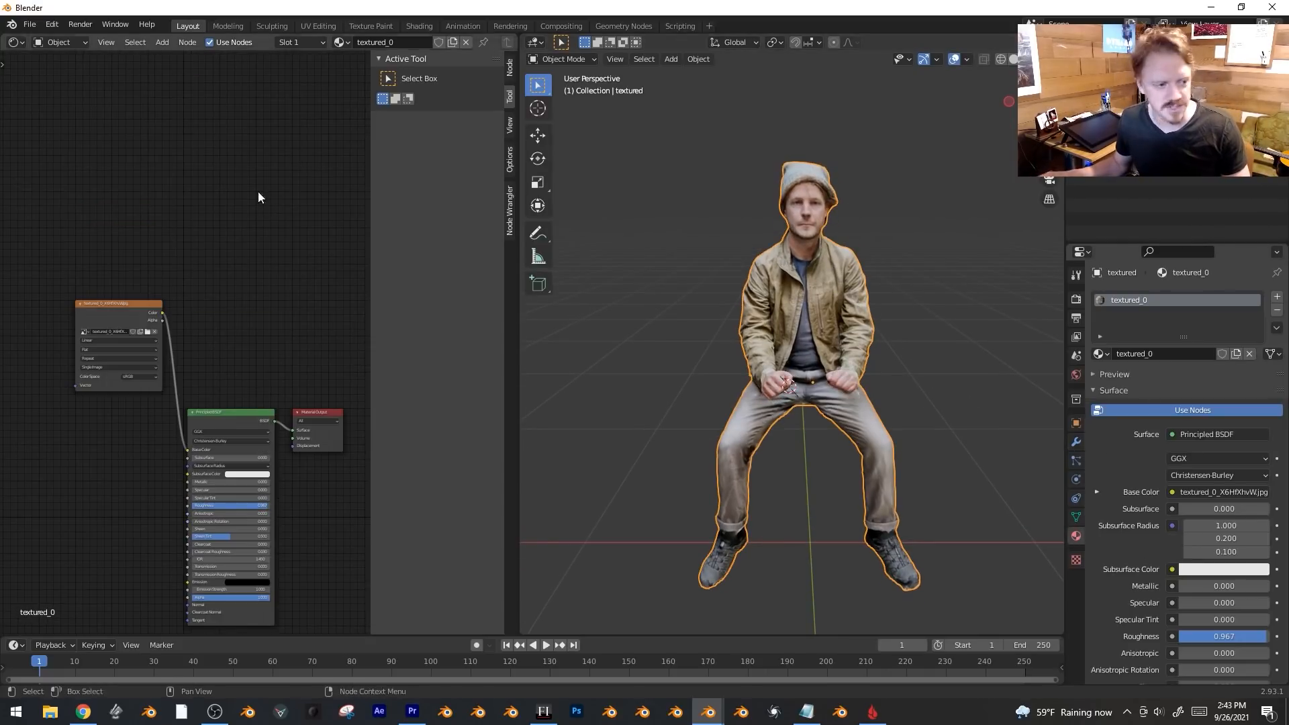
middle_click_drag(208, 255, 196, 194)
middle_click_drag(216, 280, 196, 311)
Add an Image Texture node to the figure's material node tree.
right_click(189, 167)
key("Escape")
key("shift+a")
mouse_move(150, 225)
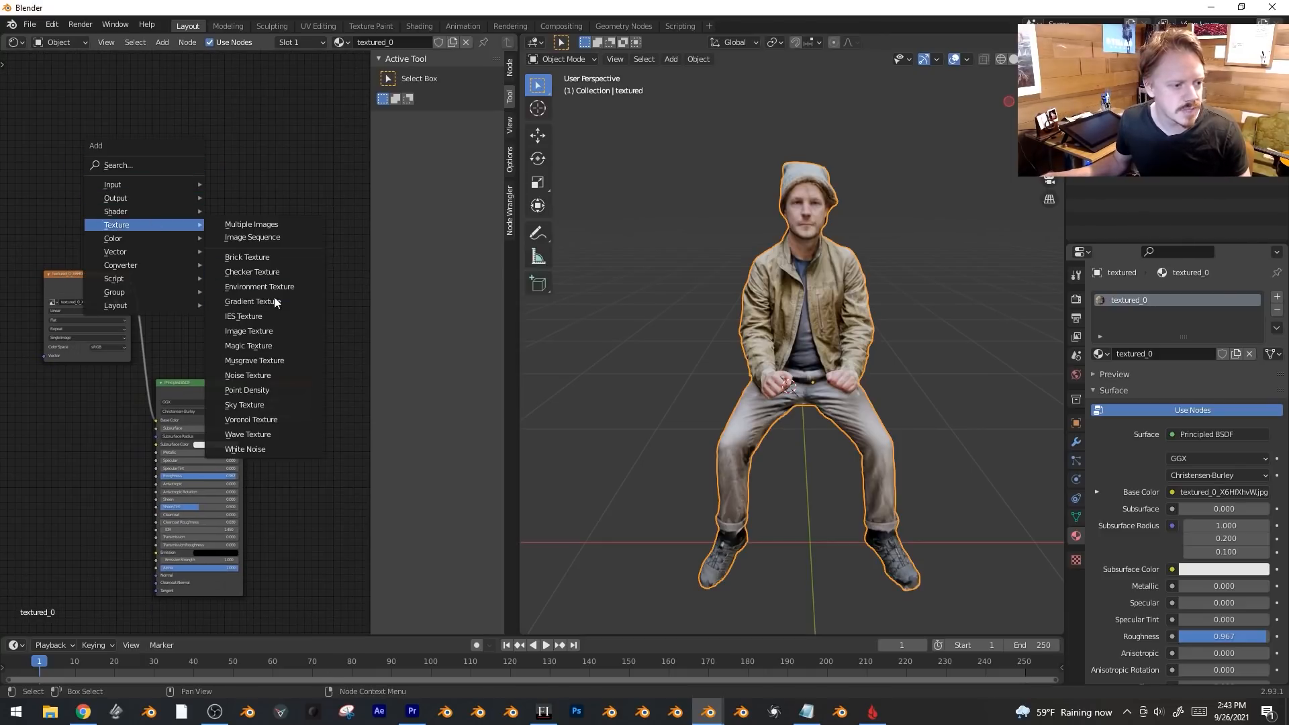
left_click(272, 325)
left_click(190, 145)
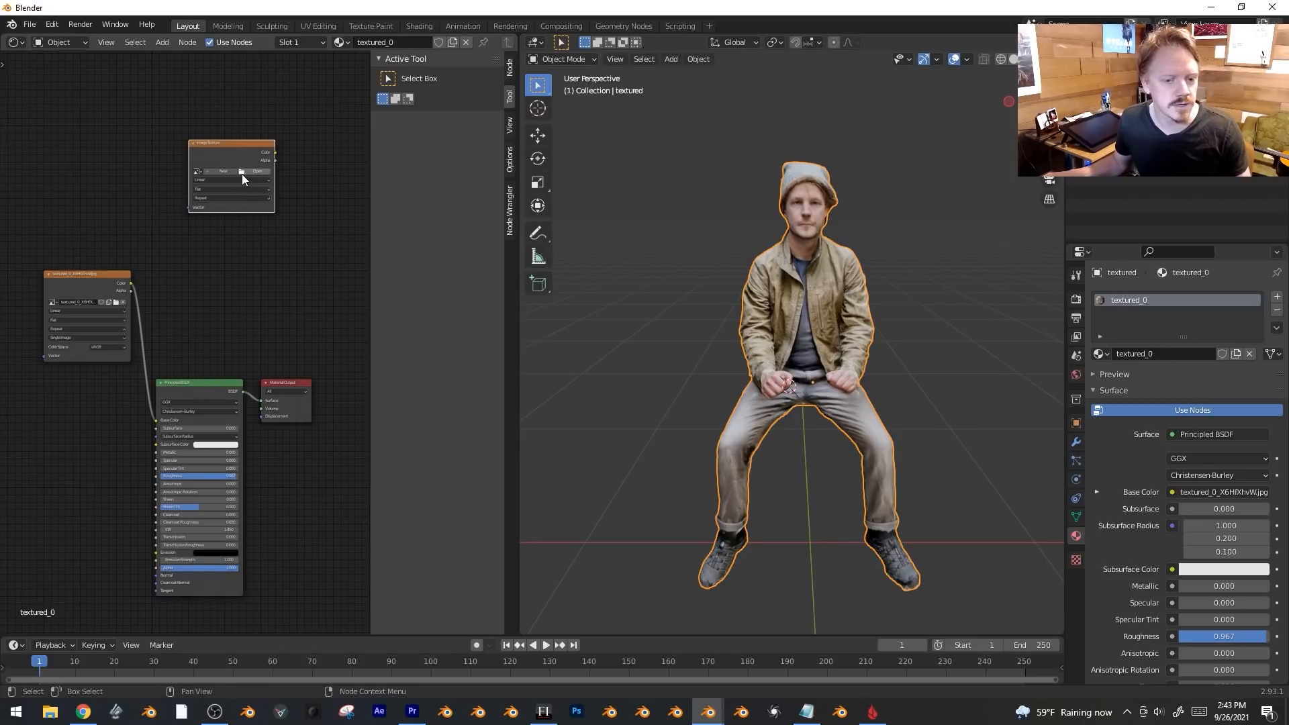
Create a new named blank 3000 × 3000 px image in the node, then split the node area.
left_click(224, 171)
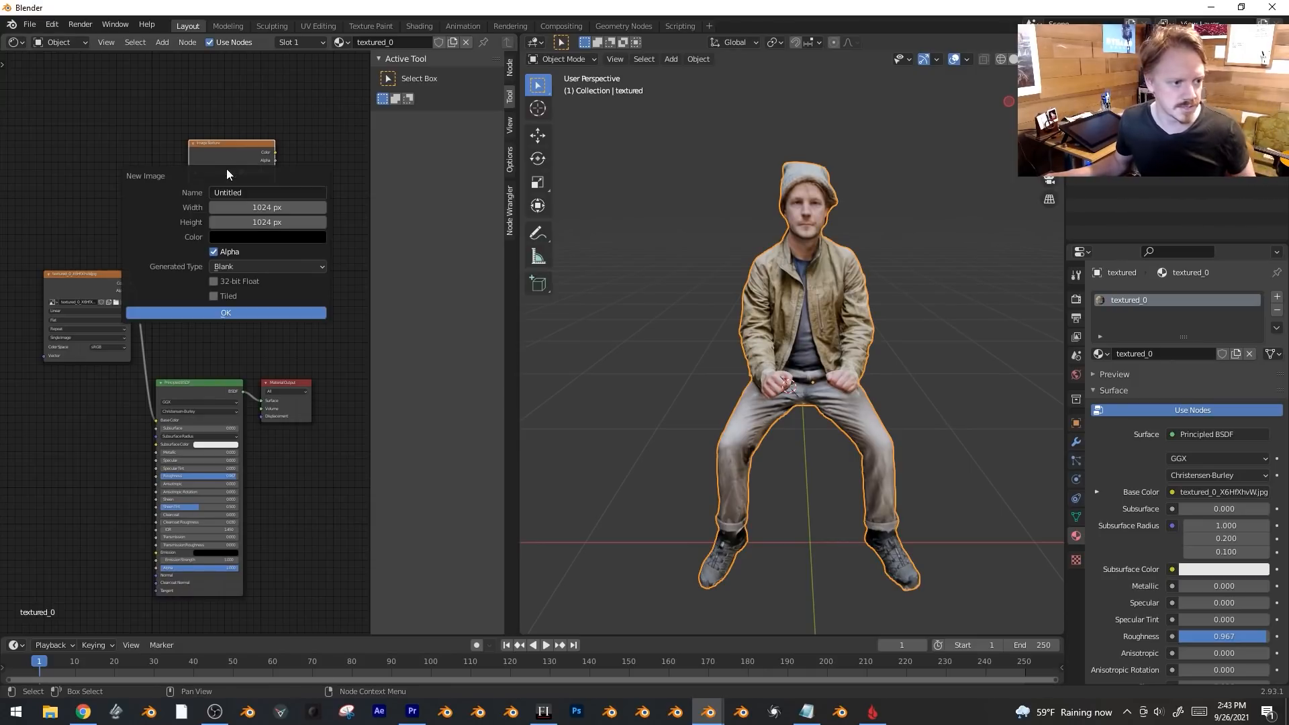
left_click(246, 191)
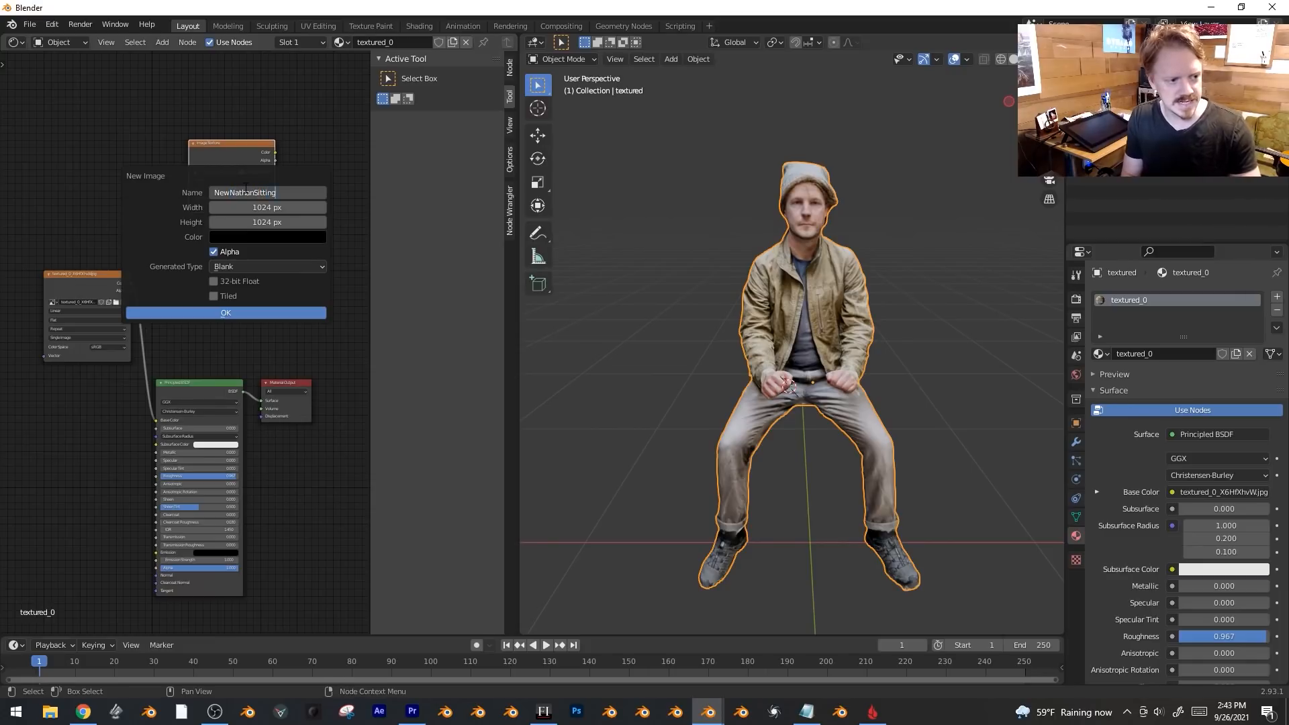
key("Tab")
type("30")
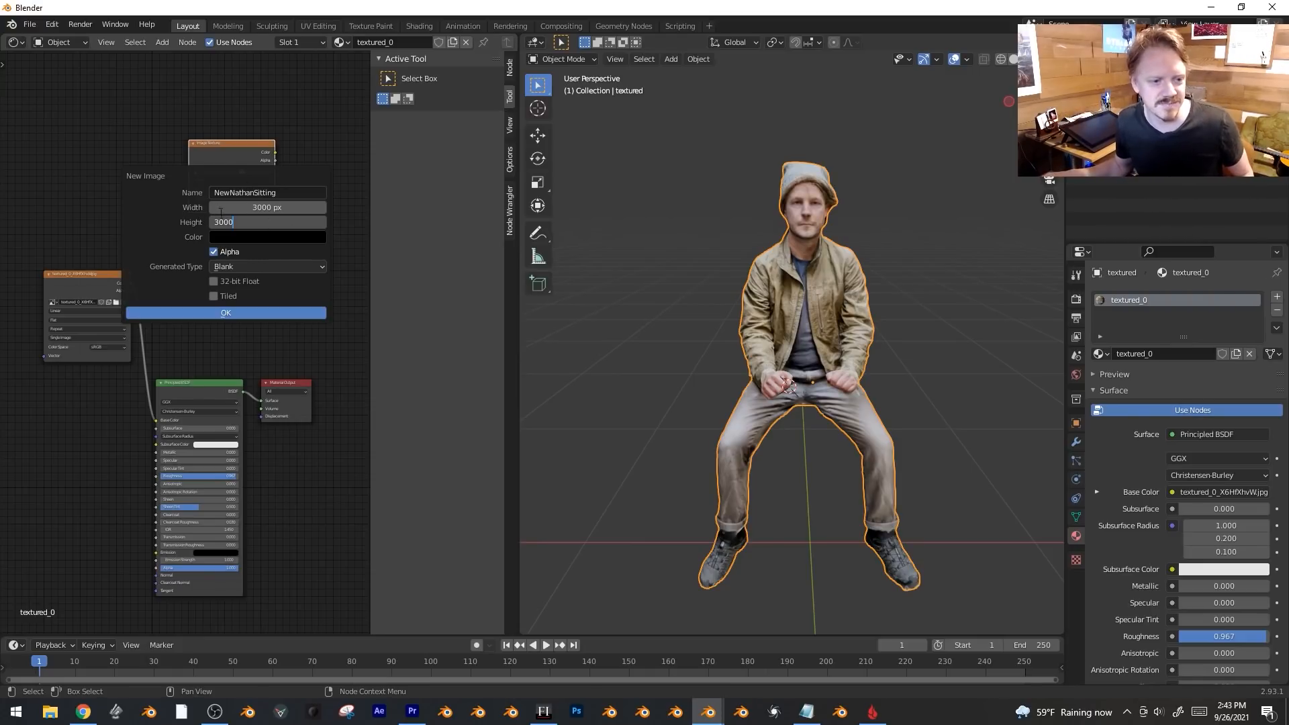
type("00")
key("Return")
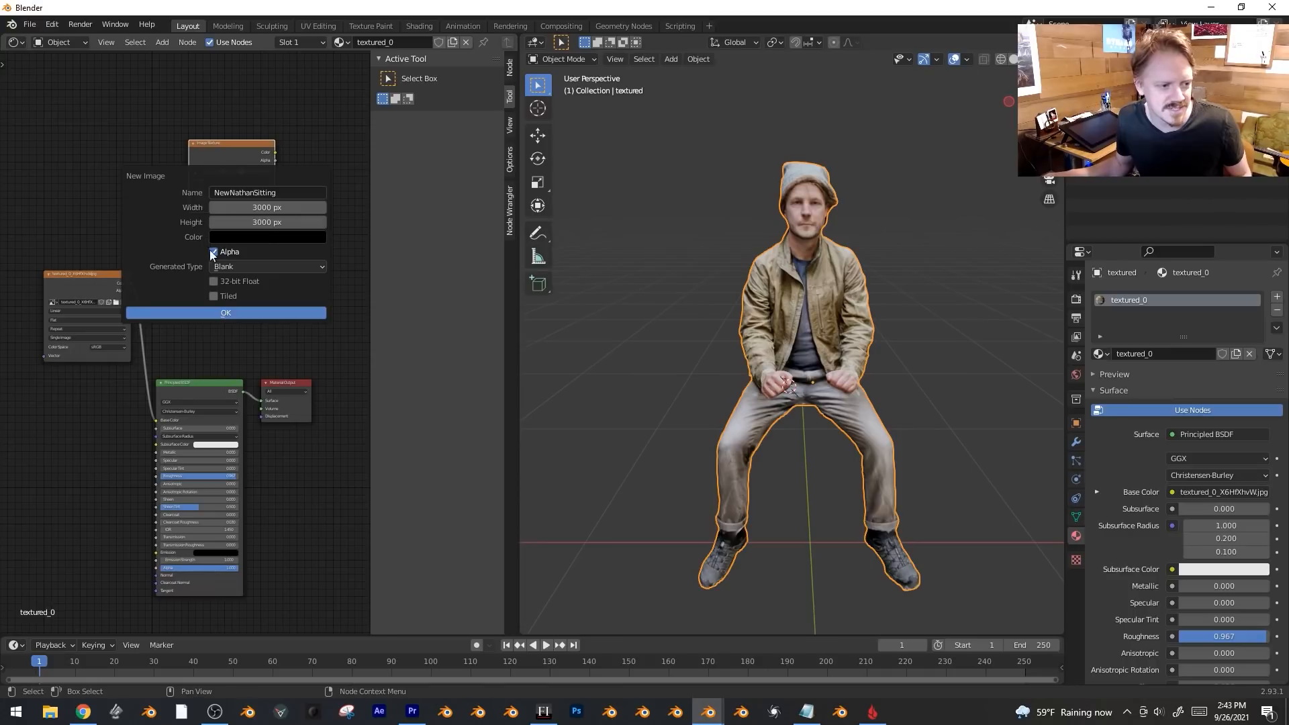
left_click(251, 312)
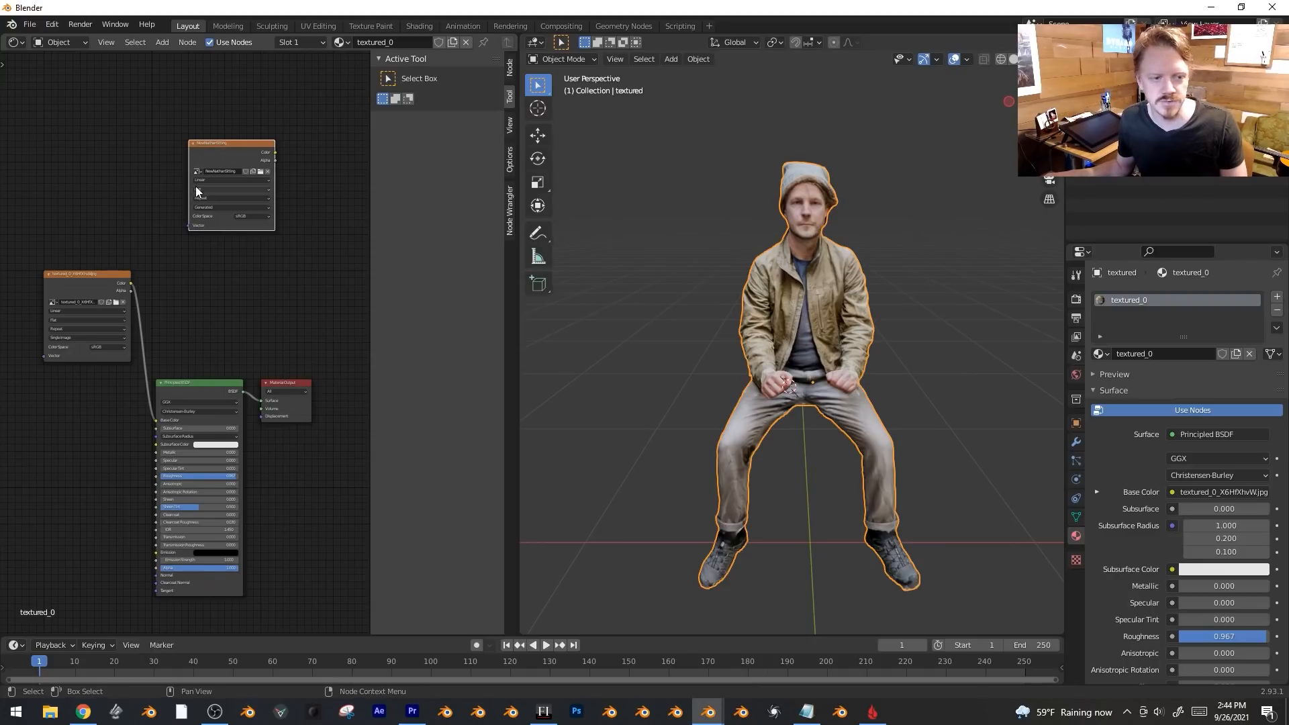
left_click_drag(6, 38, 18, 297)
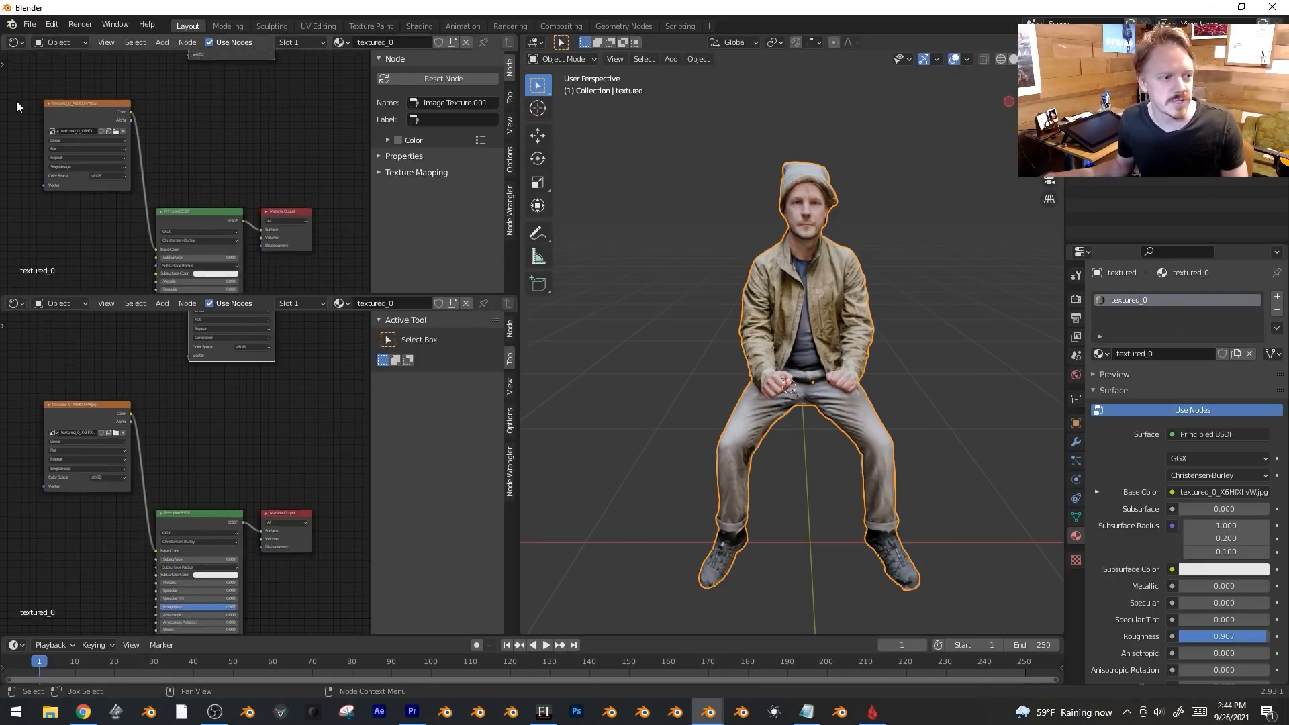
Turn the top area into an Image Editor showing the new blank image.
left_click(16, 42)
left_click(40, 98)
left_click(170, 43)
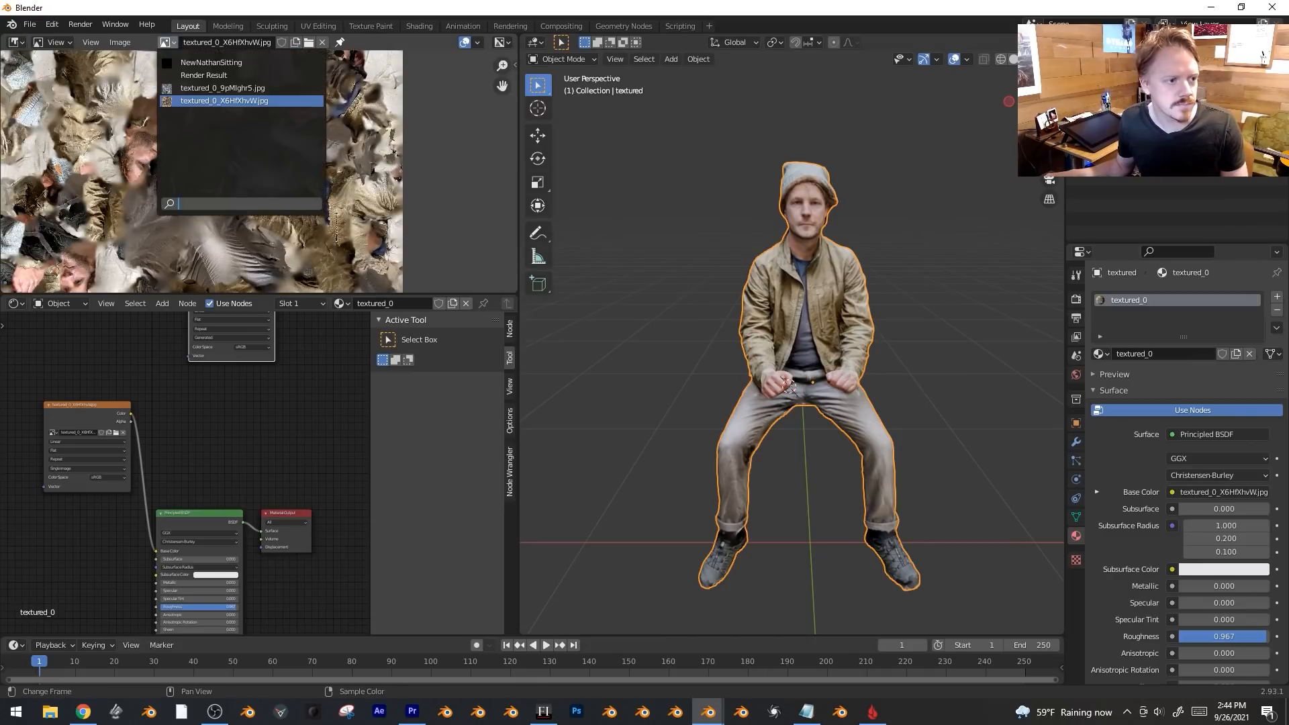
left_click(195, 67)
middle_click_drag(275, 139, 311, 107)
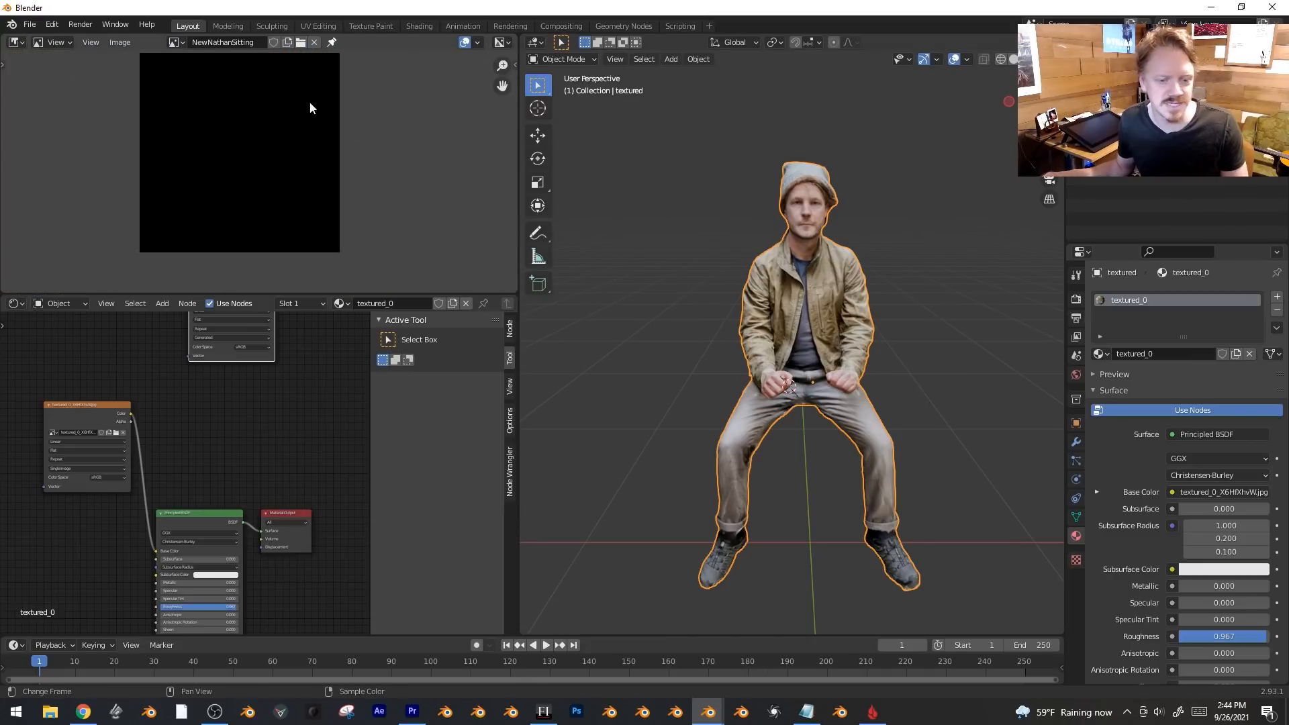
Switch the viewport to Rendered shading and brighten the world background colour.
key("z")
left_click(827, 381)
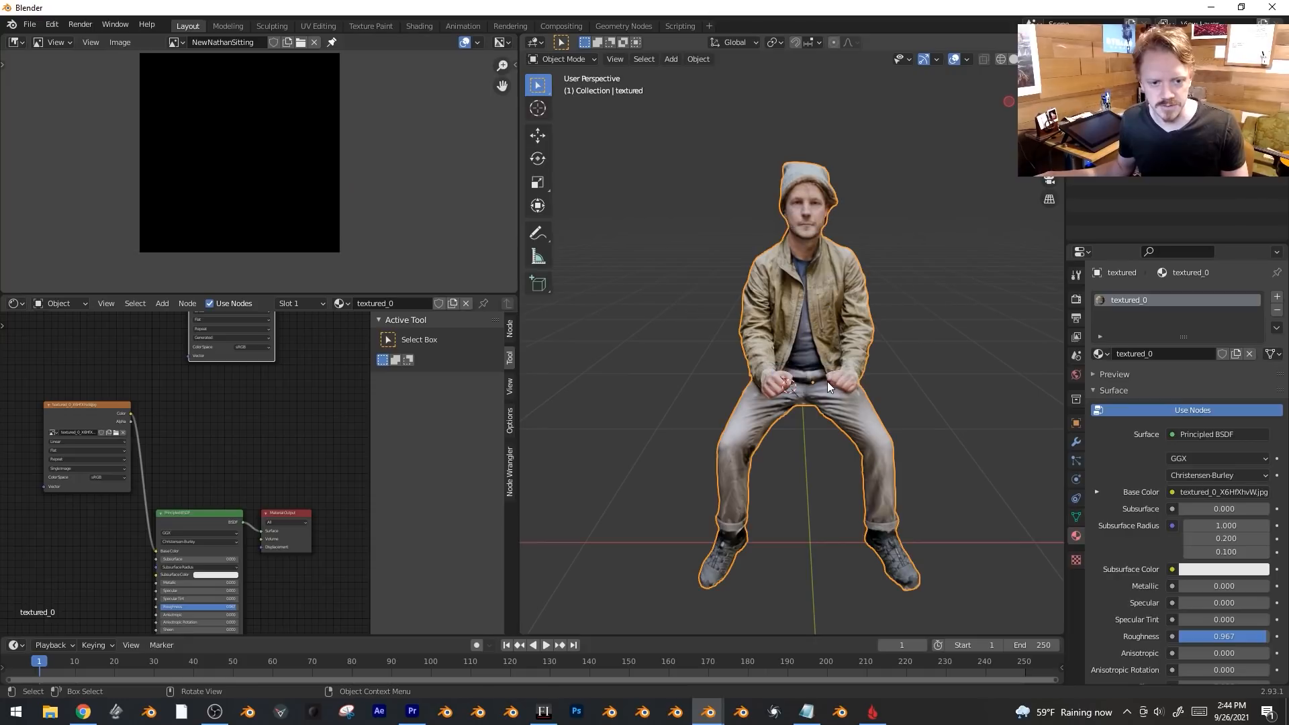
scroll(827, 380, "down", 4)
key("z")
left_click(824, 310)
middle_click_drag(848, 319, 940, 329)
left_click(1077, 375)
left_click(1190, 383)
left_click_drag(1264, 280, 1262, 246)
Move the light beside the figure, turn it into a Sun, and adjust its angle.
scroll(902, 285, "down", 2)
middle_click_drag(902, 286, 845, 344, "shift")
left_click(999, 269)
key("g")
left_click(816, 583)
left_click(1077, 479)
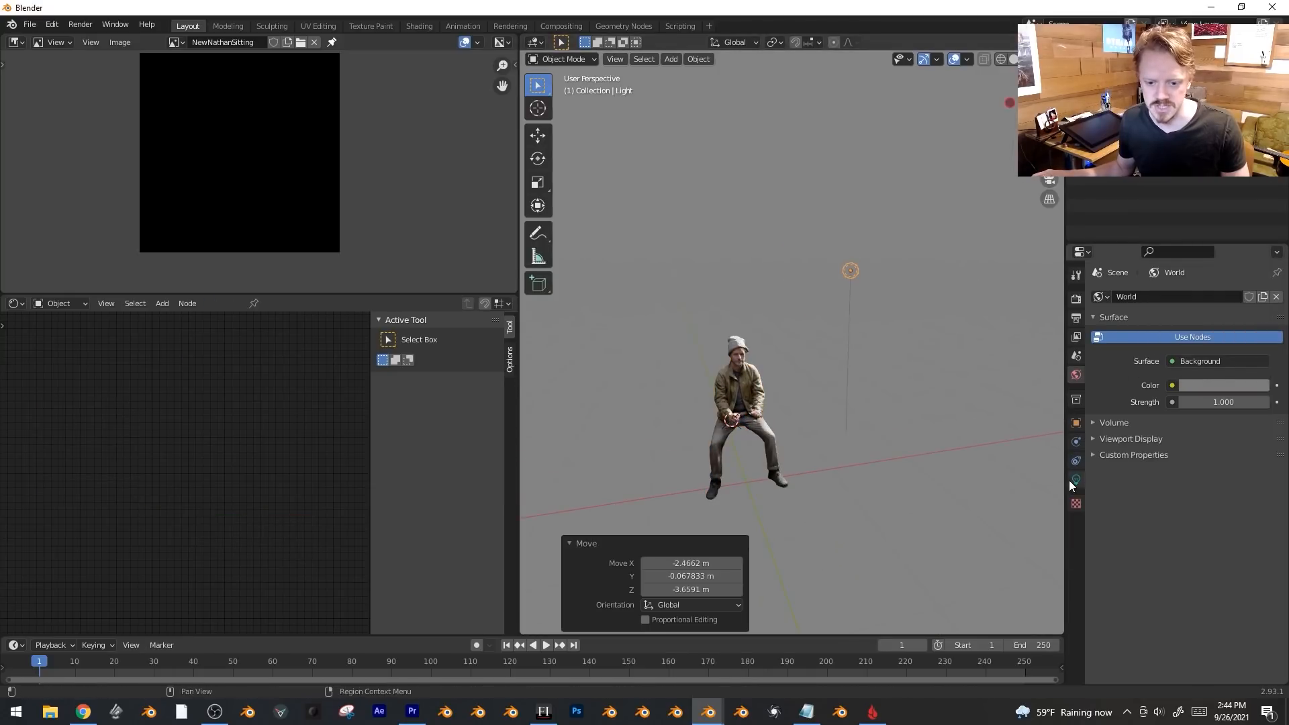
left_click(1163, 352)
left_click_drag(1208, 453, 1175, 454)
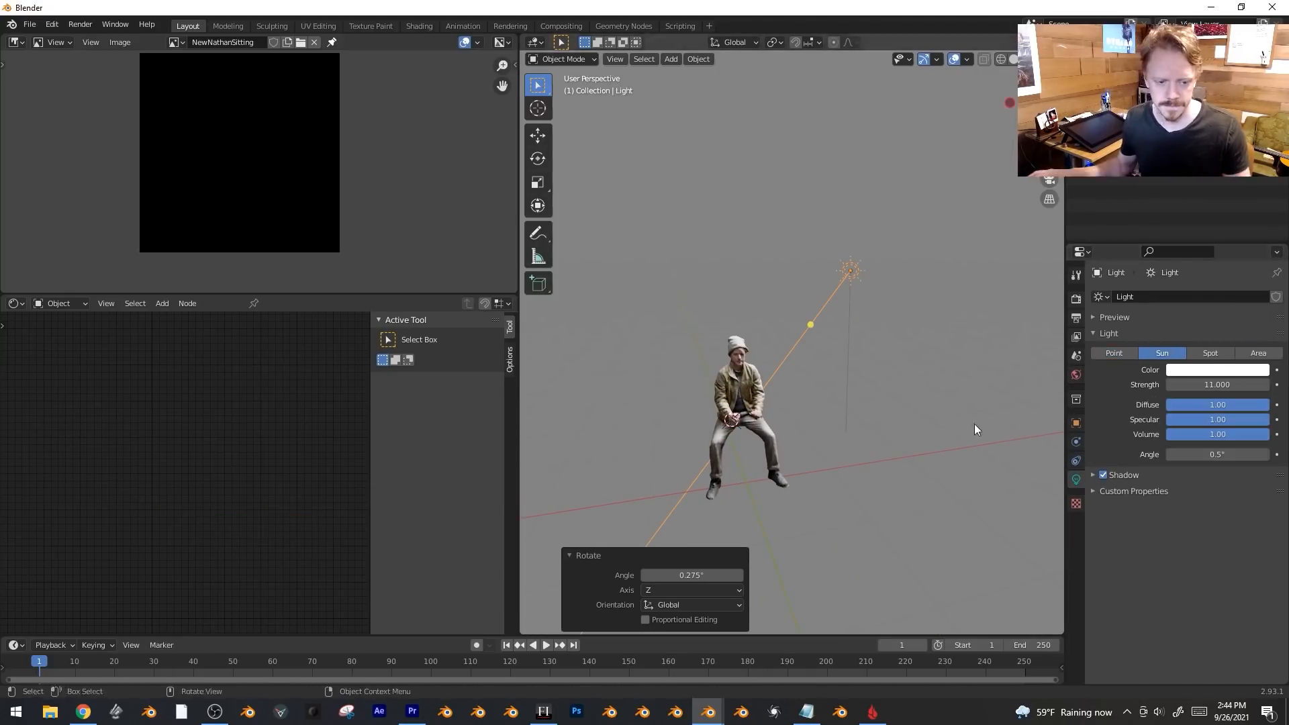
Switch the render engine to Cycles.
scroll(725, 504, "up", 2)
left_click(1077, 299)
left_click(1226, 294)
left_click(1227, 344)
Select the seated figure and run Bake into the NewNathanSitting image.
key("KP_1")
left_click(772, 349)
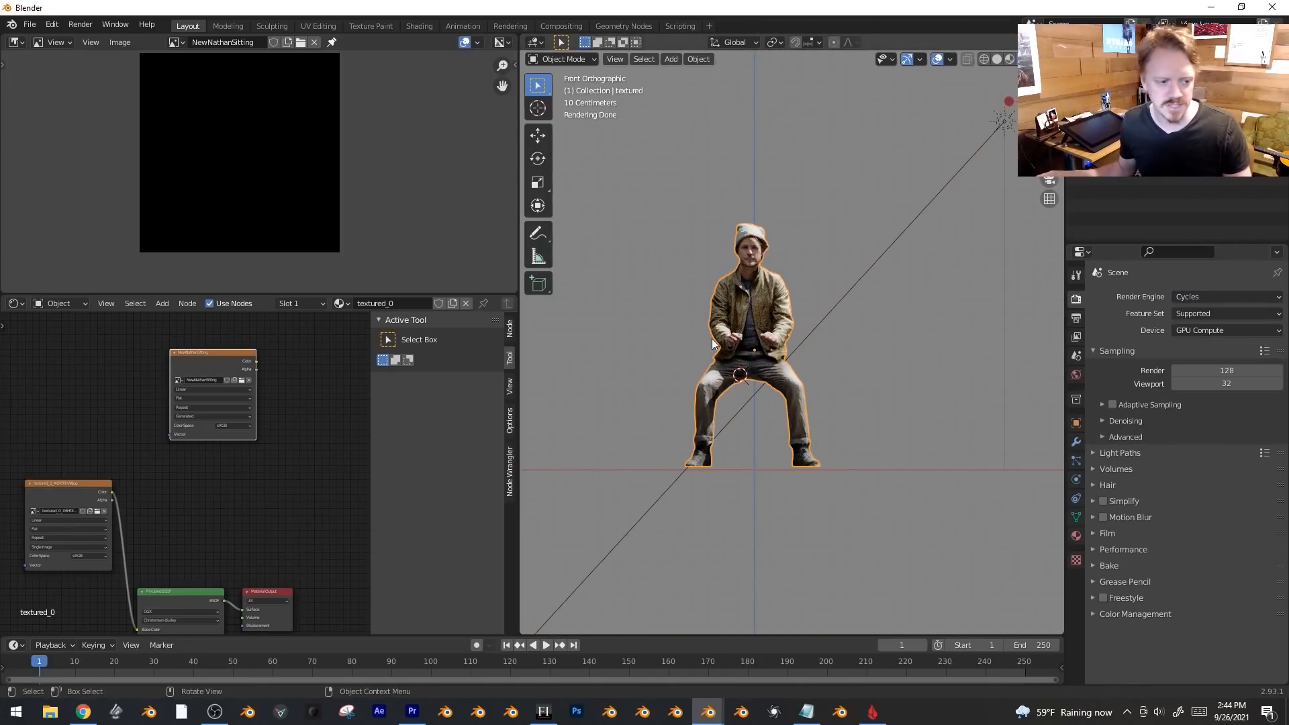
scroll(208, 395, "up", 1)
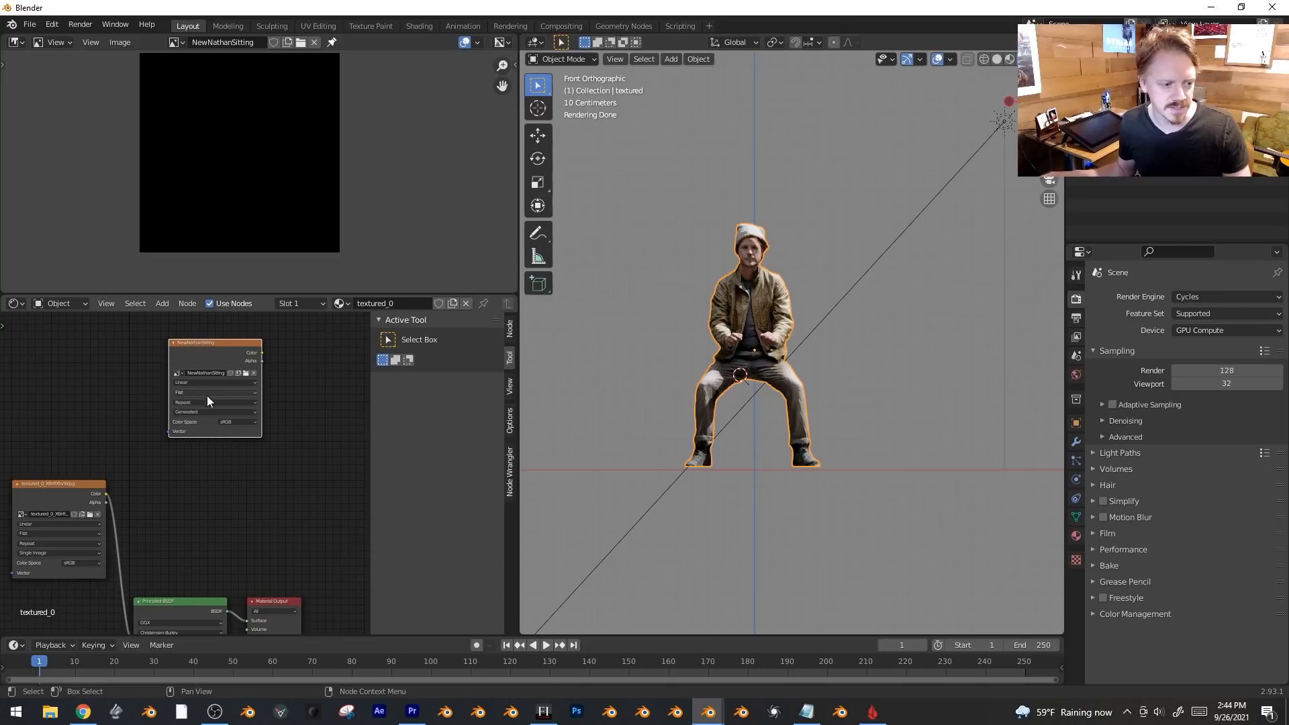
left_click(1096, 566)
middle_click_drag(1147, 549, 1210, 357)
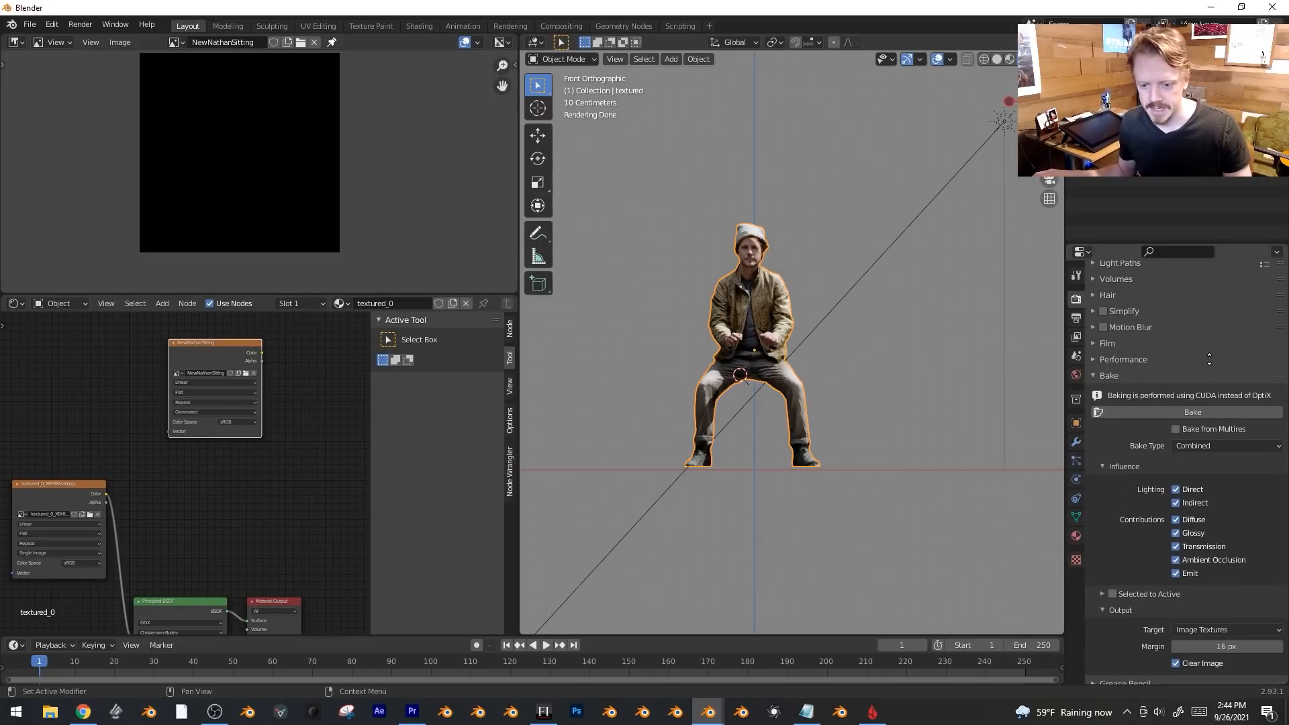
left_click(1198, 417)
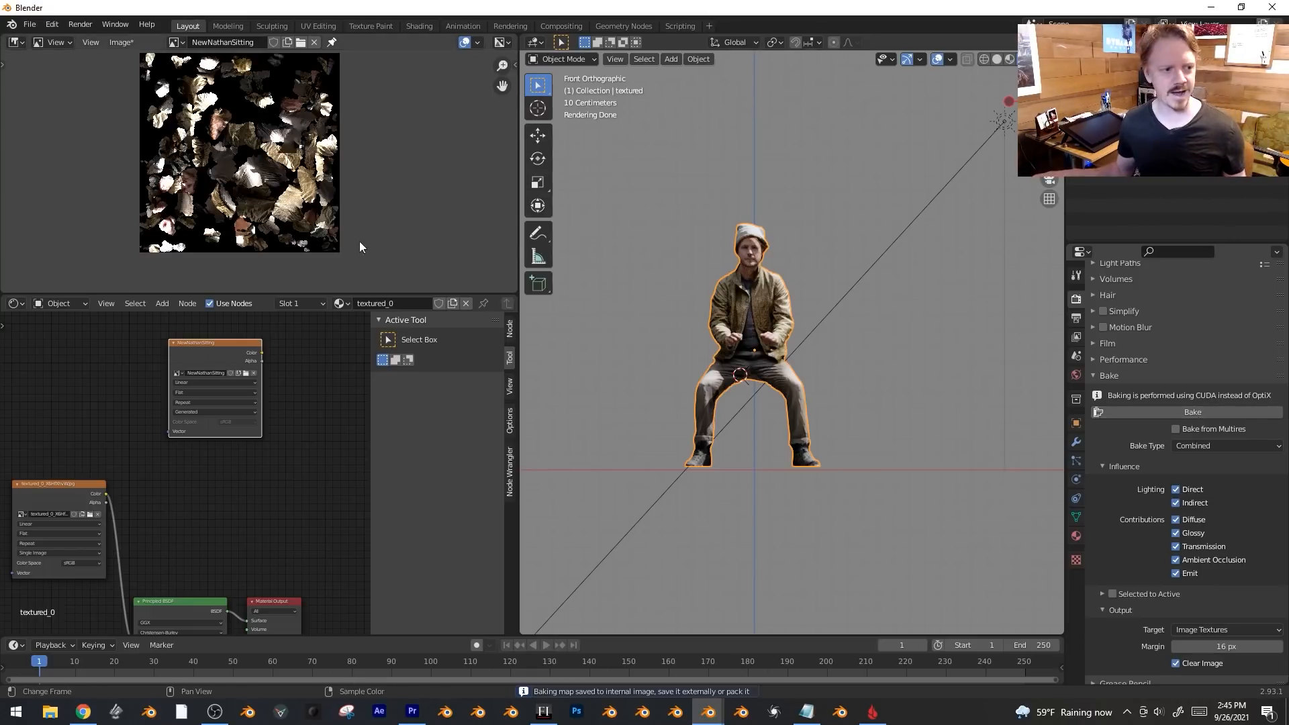
scroll(197, 141, "up", 4)
Link the NewNathanSitting image's Color directly to the Material Output Surface.
middle_click_drag(334, 161, 364, 228)
scroll(272, 151, "down", 3)
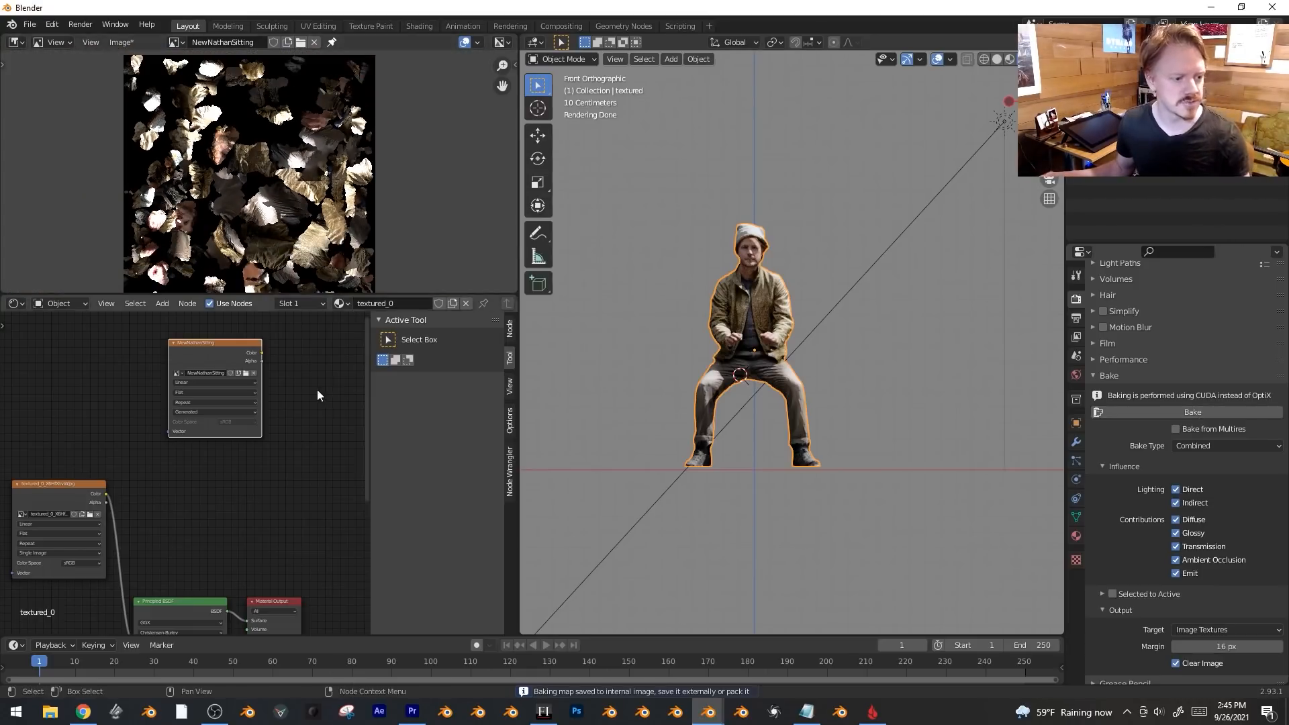
middle_click_drag(215, 410, 169, 403)
middle_click_drag(305, 422, 297, 401)
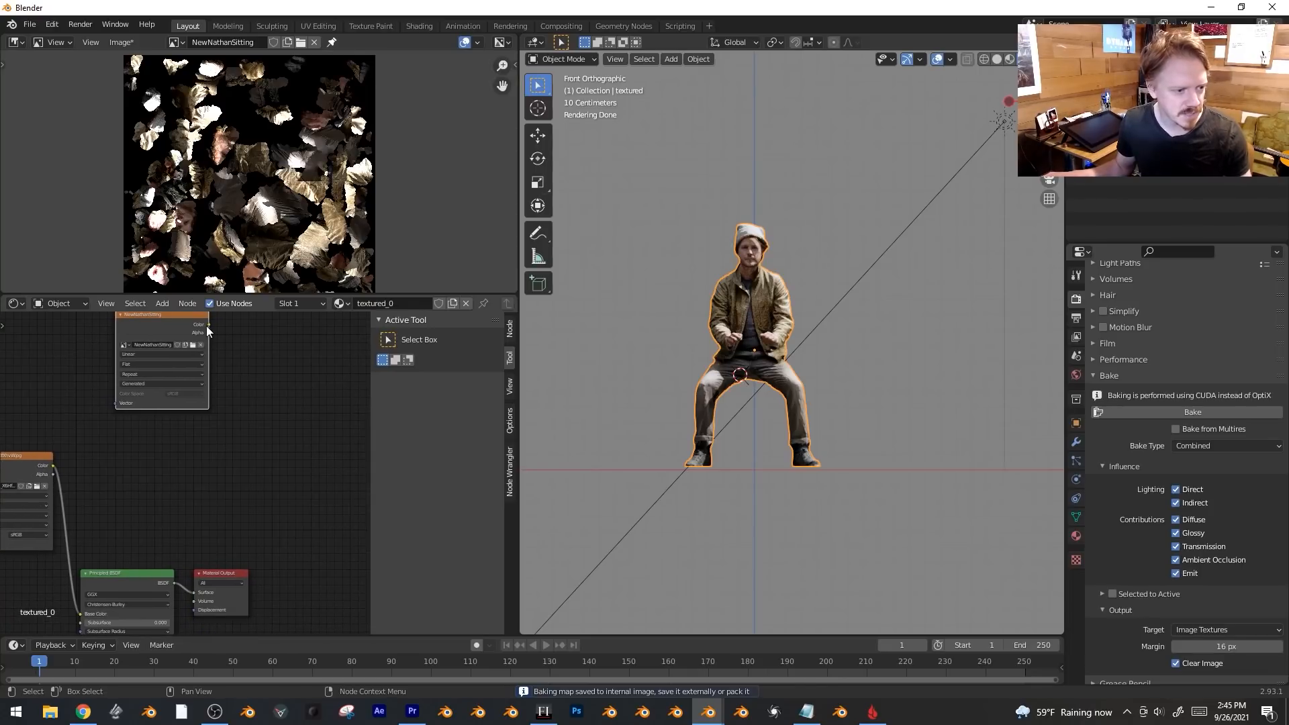
left_click_drag(209, 325, 272, 399)
middle_click_drag(237, 501, 227, 583)
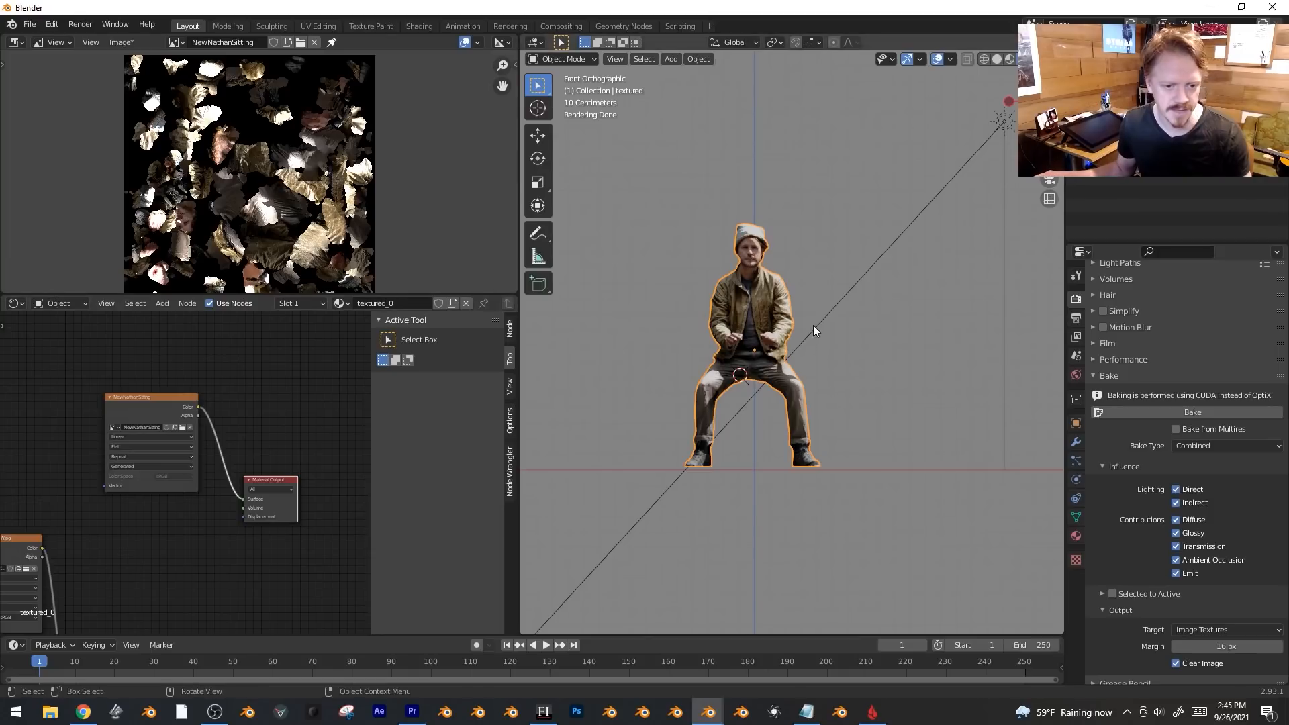
Delete the extra object, set World strength to 0, and hide viewport overlays.
key("Delete")
middle_click_drag(761, 425, 771, 388)
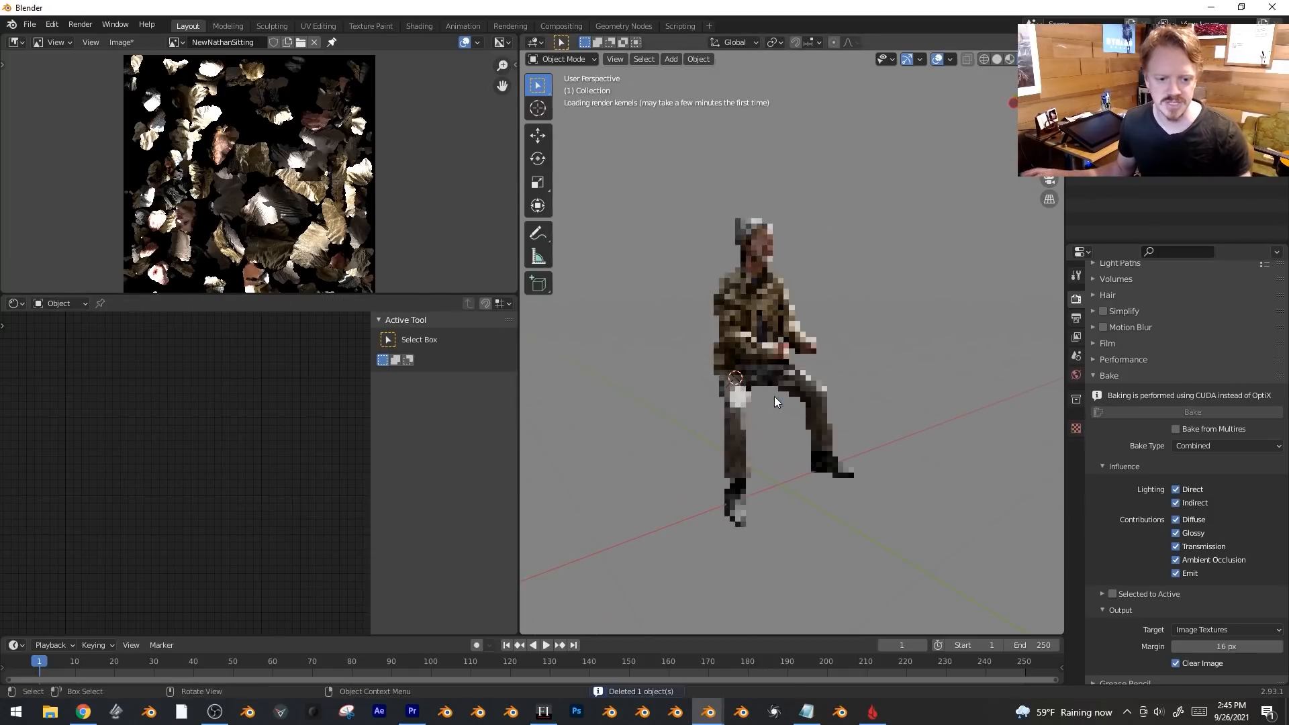
left_click(1076, 375)
key("BackSpace")
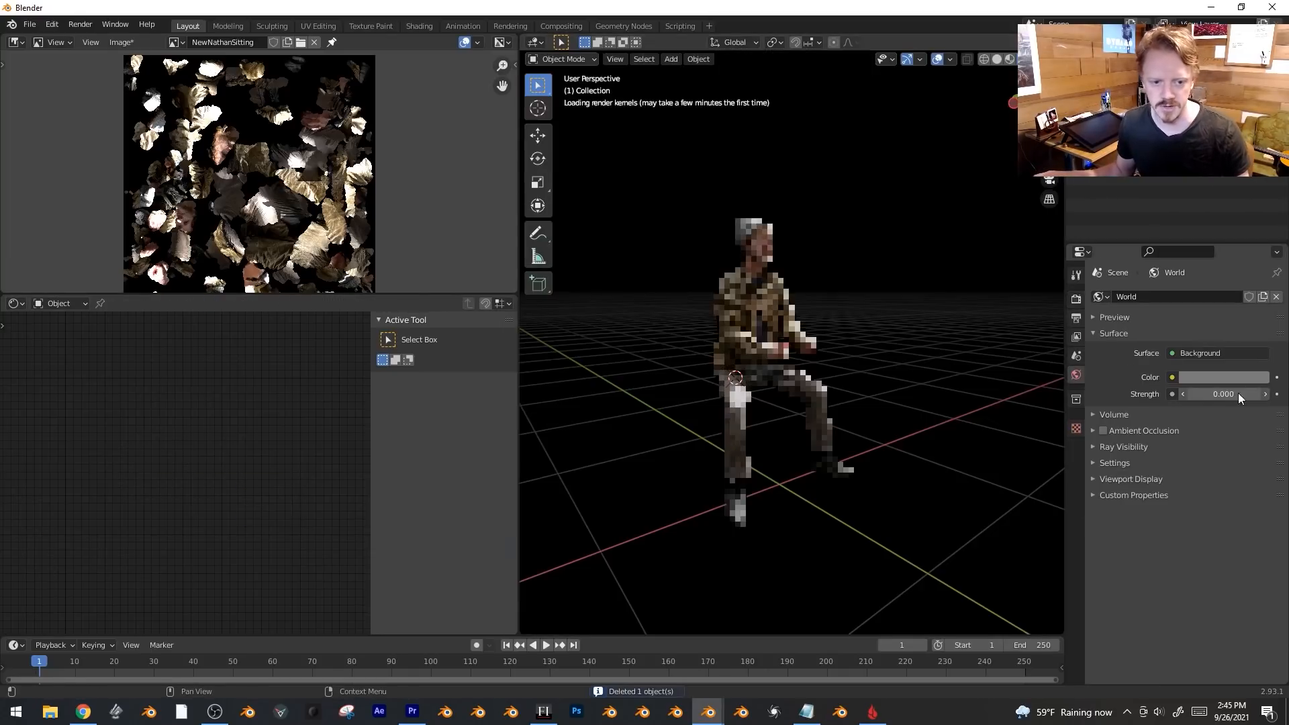
key("shift+alt+z")
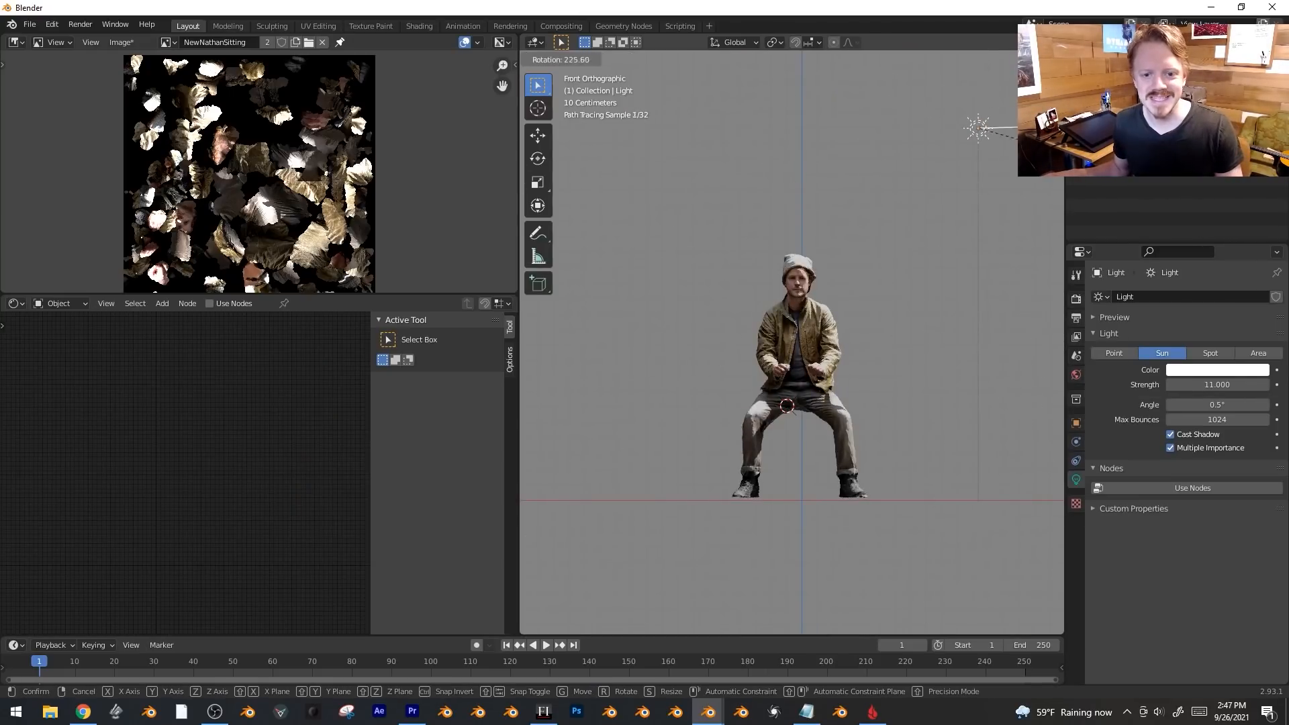
Reposition the sun light above the figure.
left_click(839, 233)
key("g")
left_click(782, 259)
key("r")
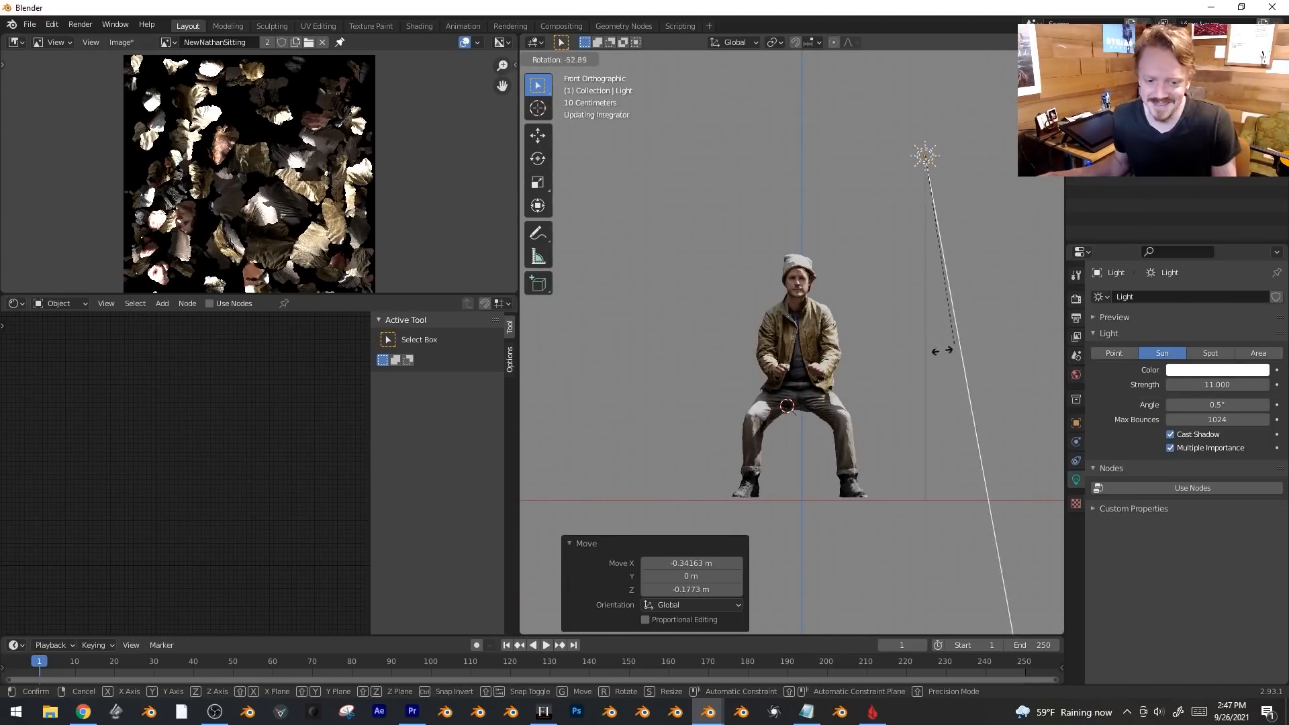
right_click(742, 256)
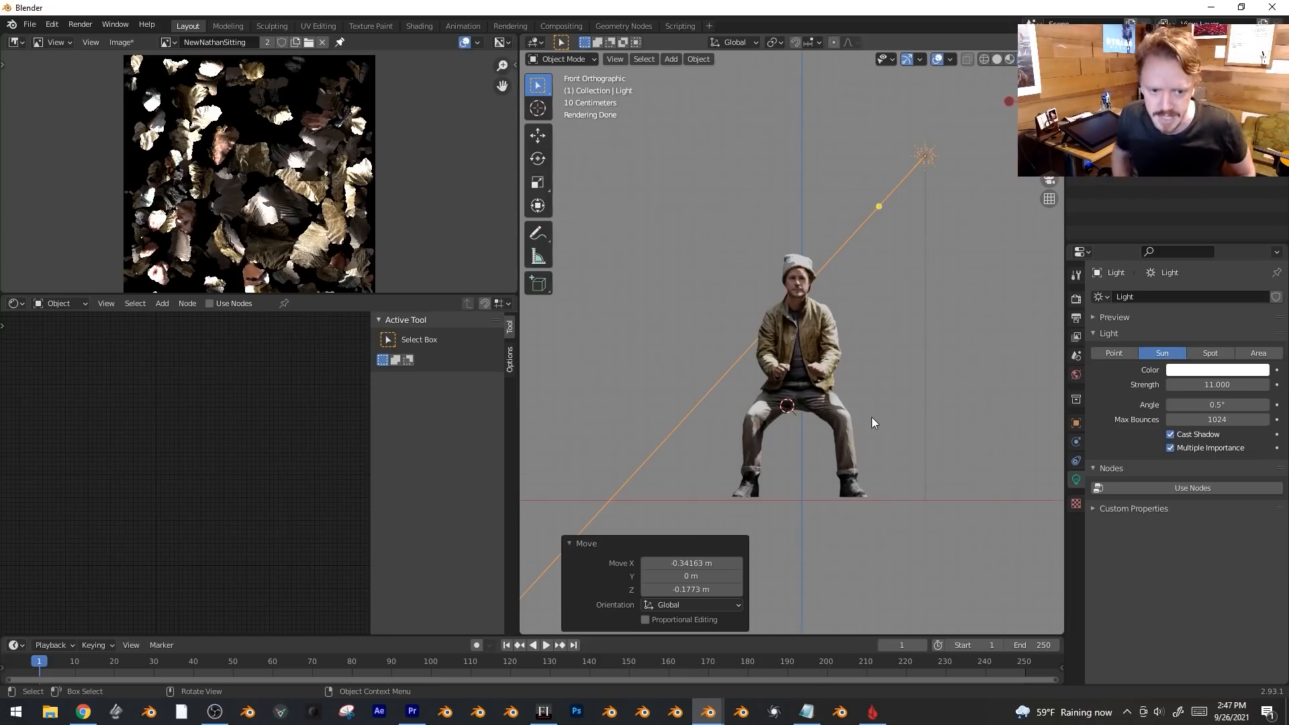
scroll(872, 423, "down", 1)
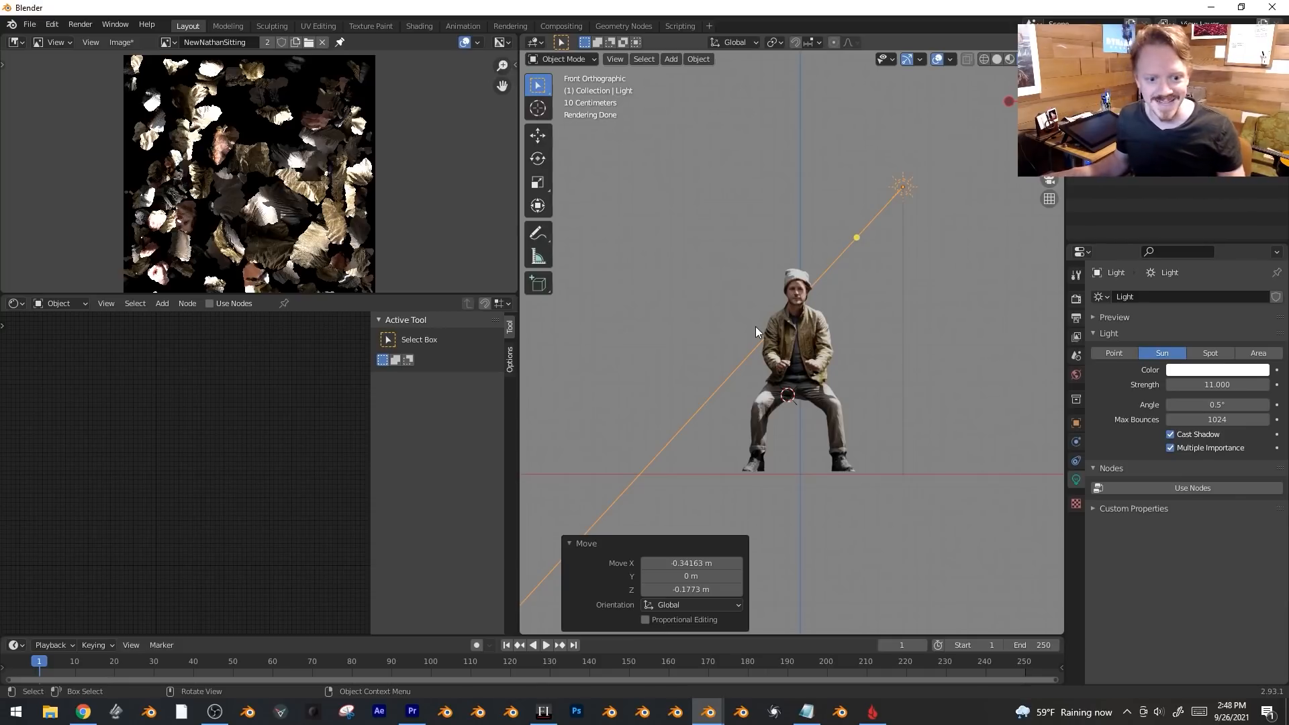
Duplicate the seated figure and place the copy to its left along X.
left_click(789, 316)
scroll(808, 373, "up", 1)
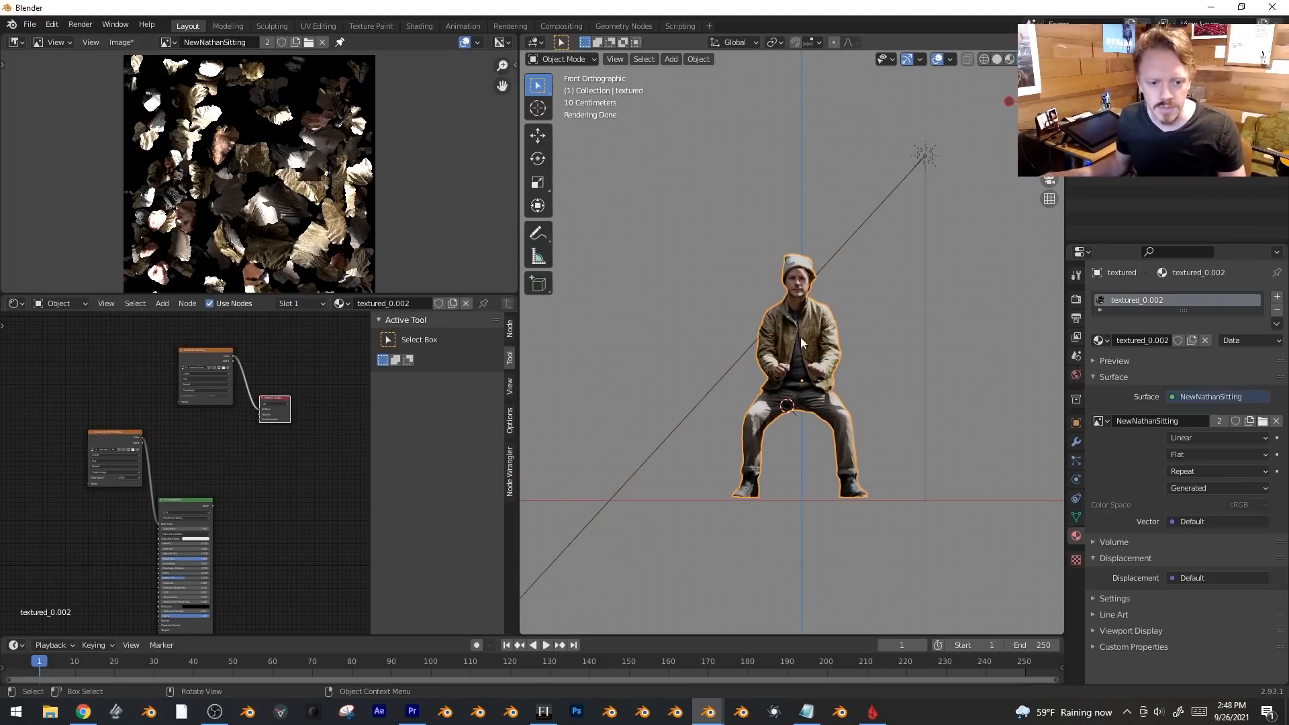
middle_click_drag(840, 341, 924, 349, "shift")
key("shift+d")
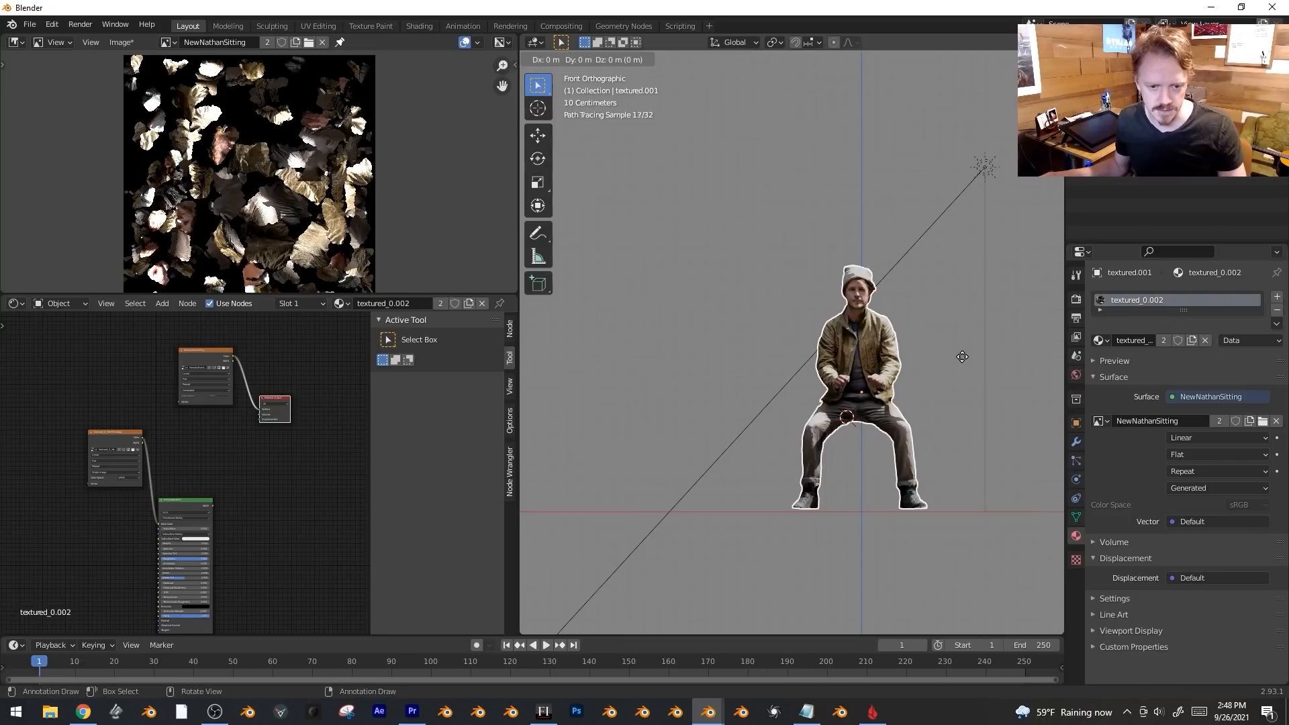
key("x")
left_click(776, 337)
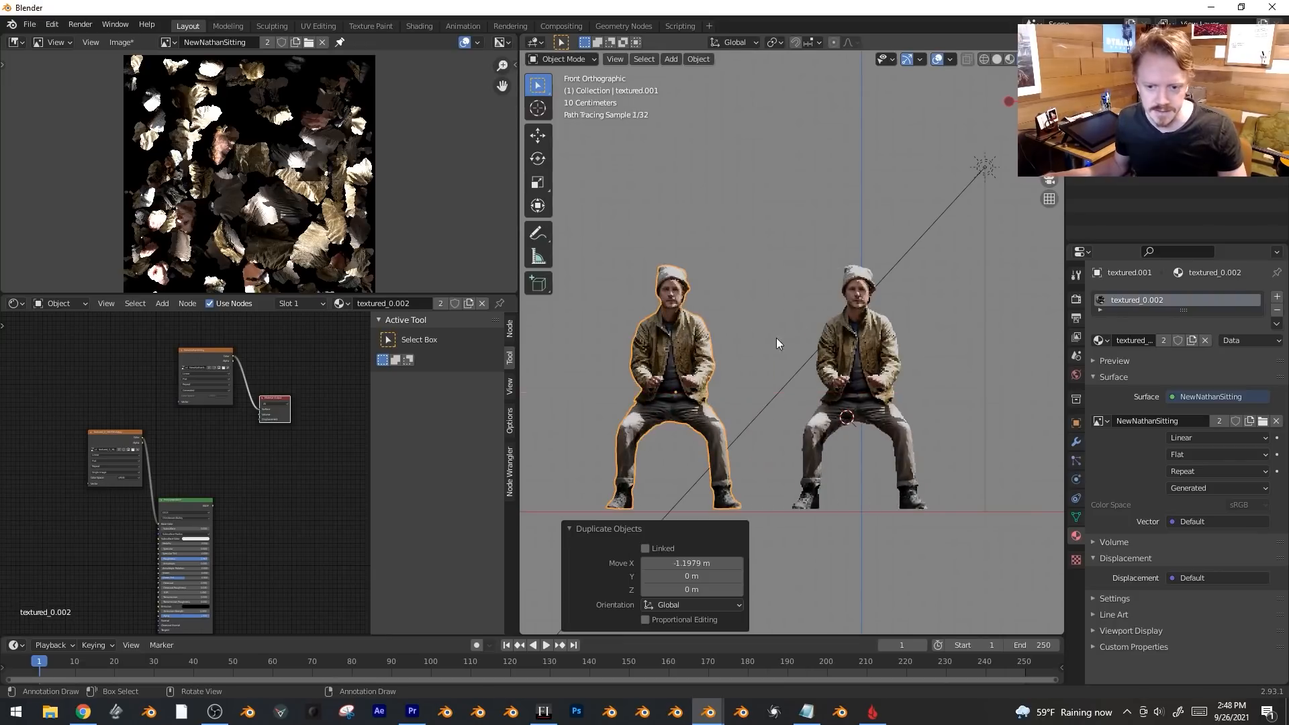
Make the copy's material single-user and delete its NewNathanSitting image node.
left_click(1161, 340)
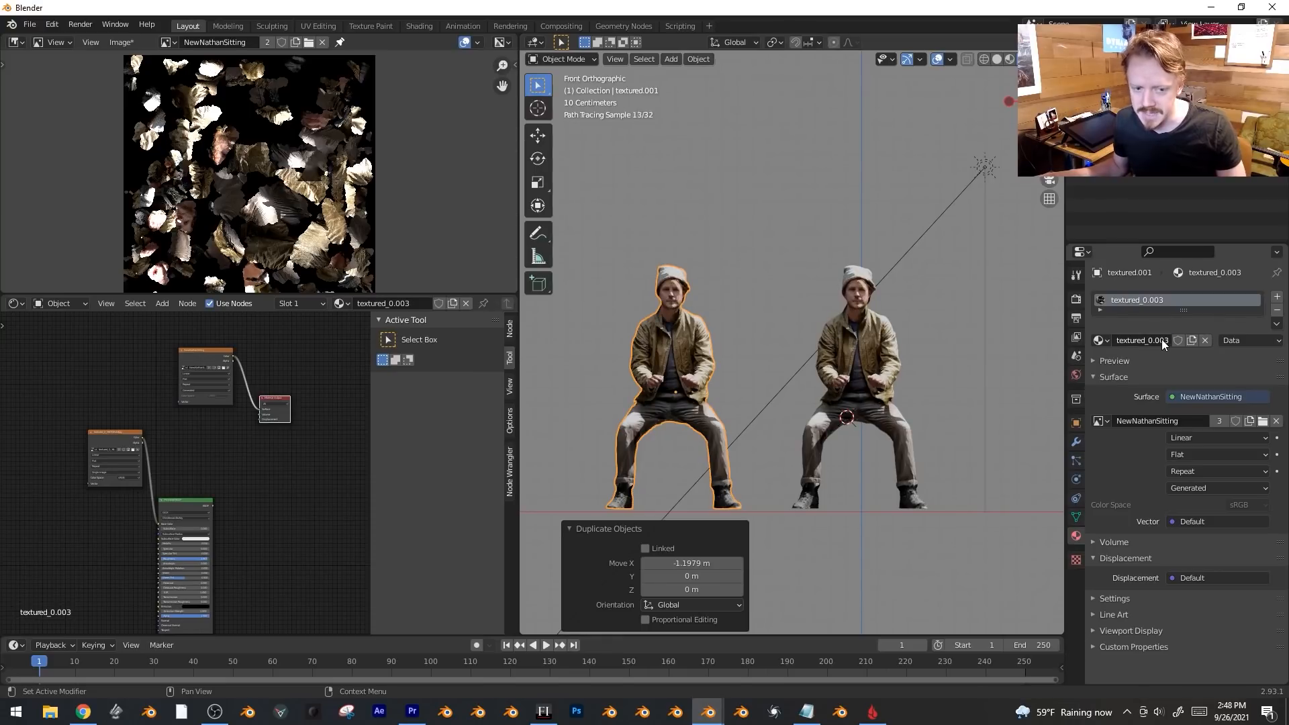
scroll(252, 477, "up", 1)
middle_click_drag(253, 477, 293, 485)
scroll(260, 436, "down", 3)
left_click(105, 405)
scroll(293, 486, "up", 5)
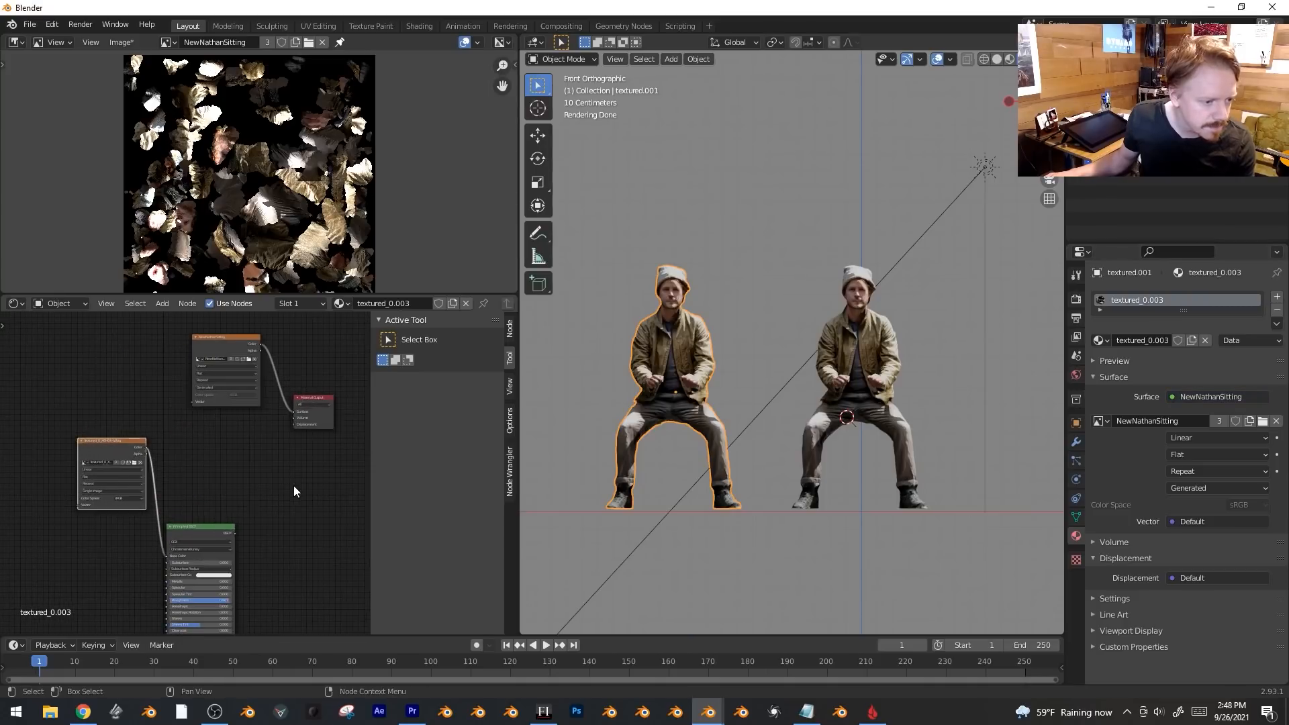
left_click(229, 336)
key("x")
Connect the original photoscan texture to the copy's Material Output Surface.
scroll(227, 415, "up", 1)
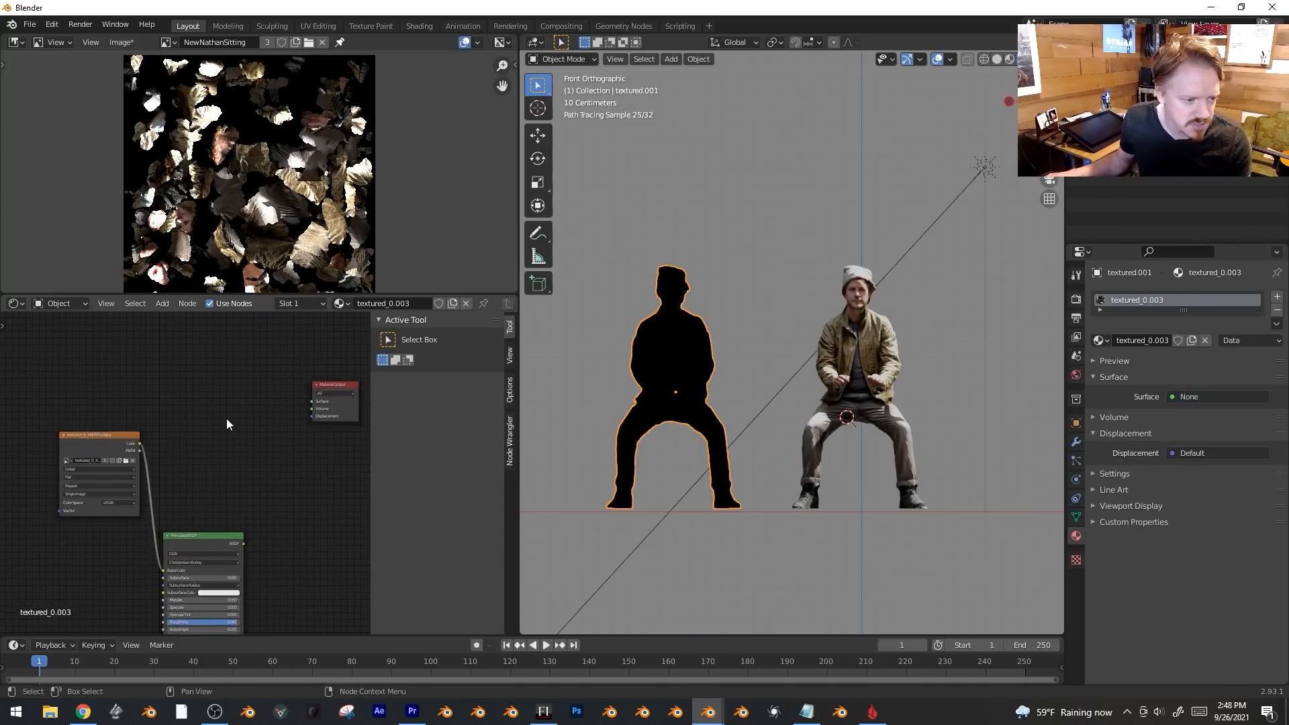
left_click_drag(111, 440, 112, 404)
scroll(207, 419, "up", 3)
middle_click_drag(207, 419, 187, 437)
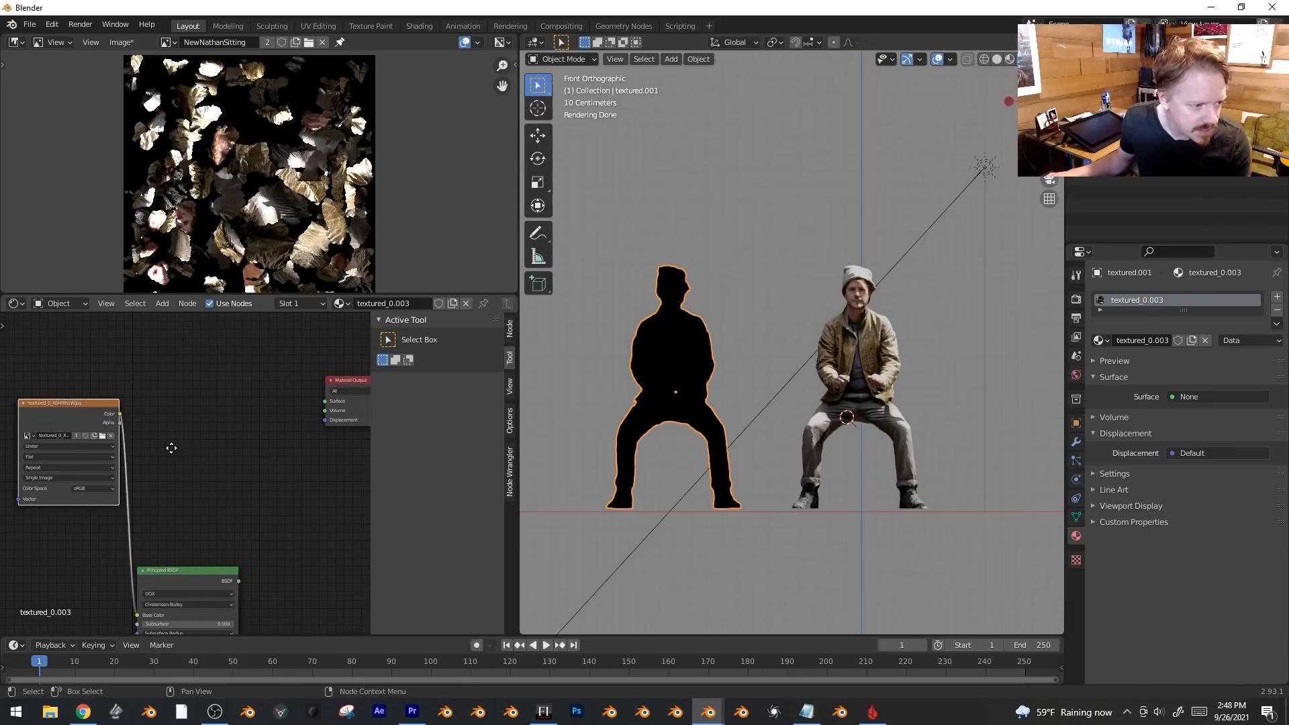
left_click_drag(120, 414, 323, 402)
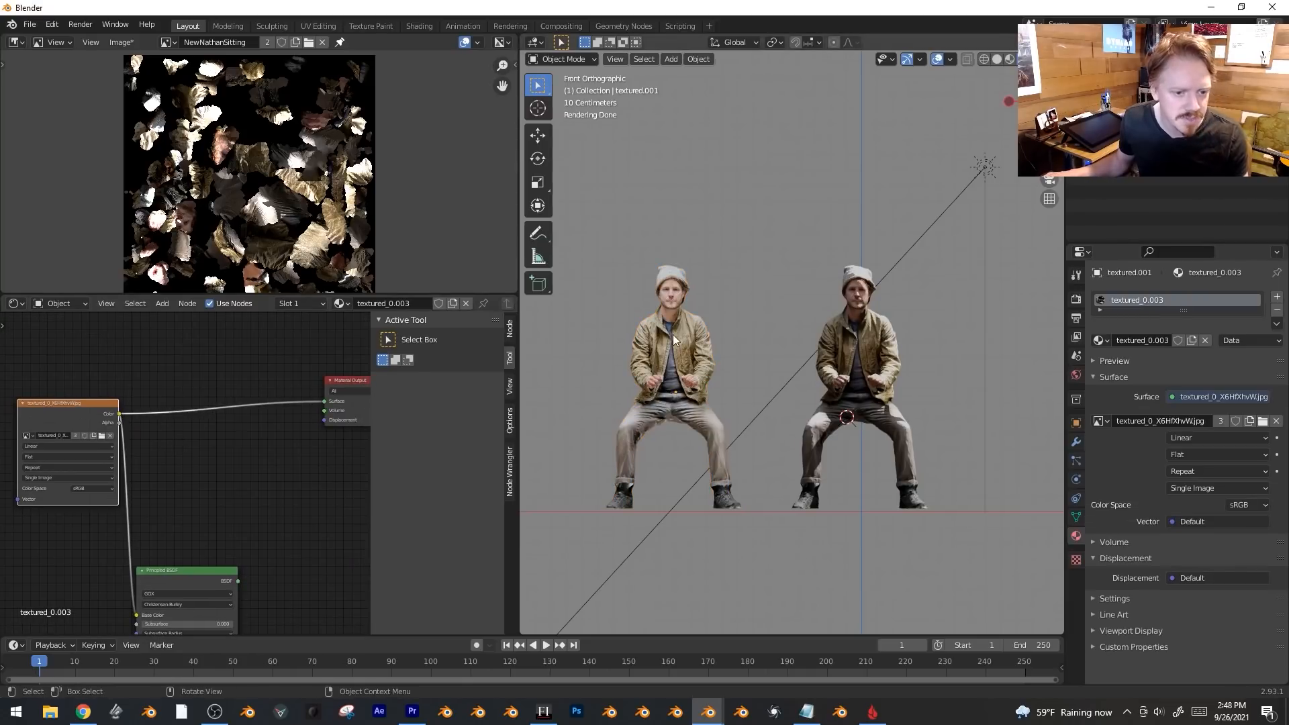
Try World strength 0, restore it to 13.2, and select the right-hand figure.
left_click(1077, 375)
left_click_drag(1224, 394, 1182, 394)
key("ctrl+z")
left_click(845, 360)
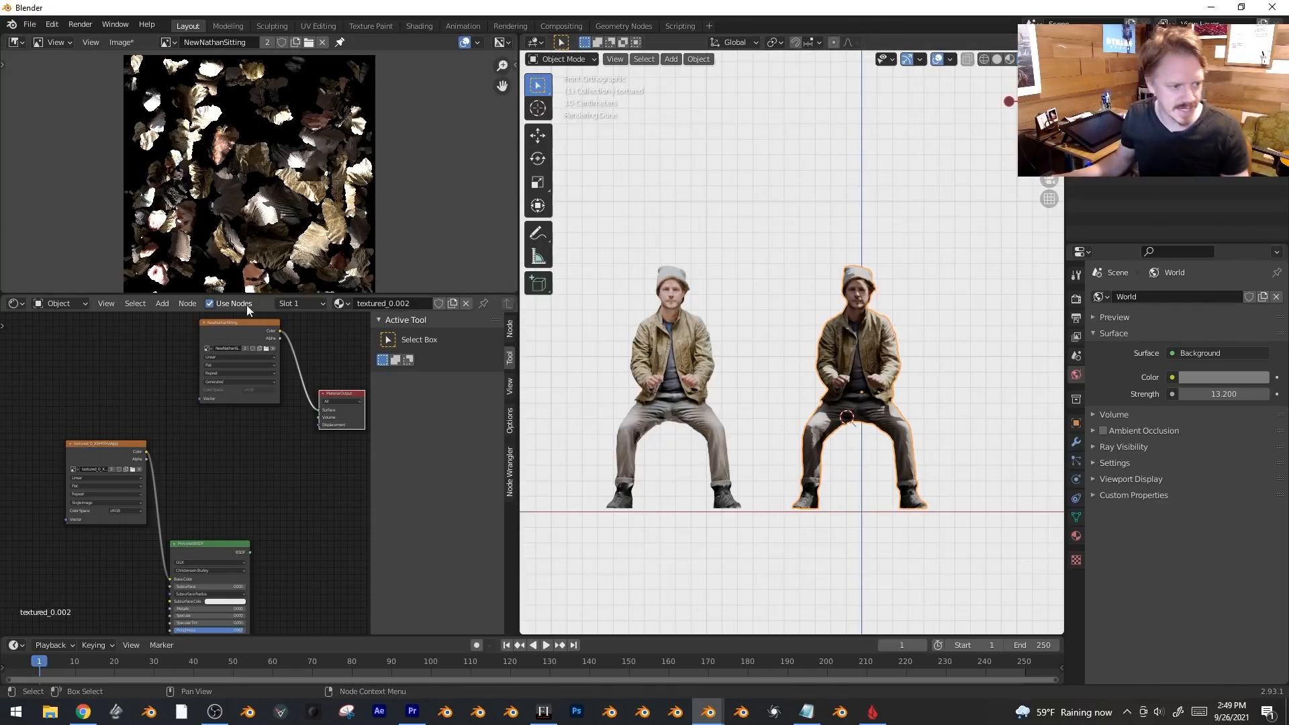
Delete the NewNathanSitting image node and move the Principled BSDF beside the texture.
left_click(231, 321)
key("x")
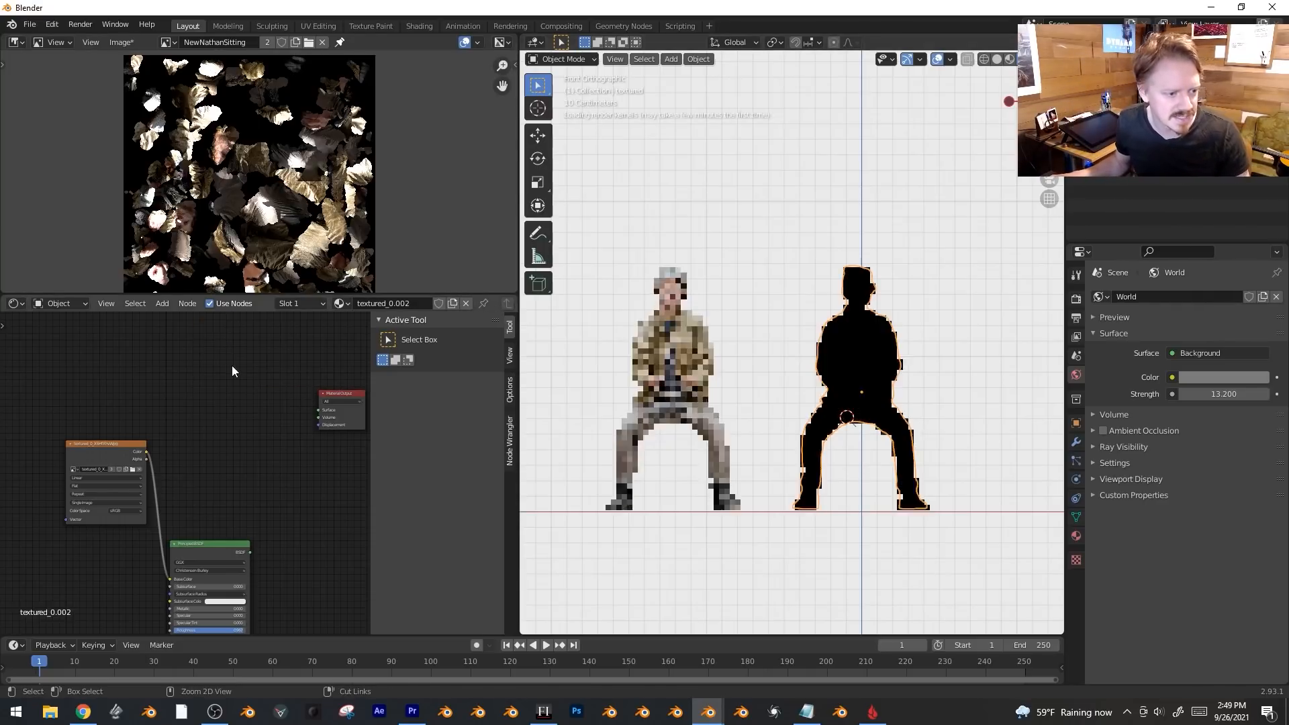
left_click_drag(216, 545, 232, 407)
scroll(144, 547, "up", 2)
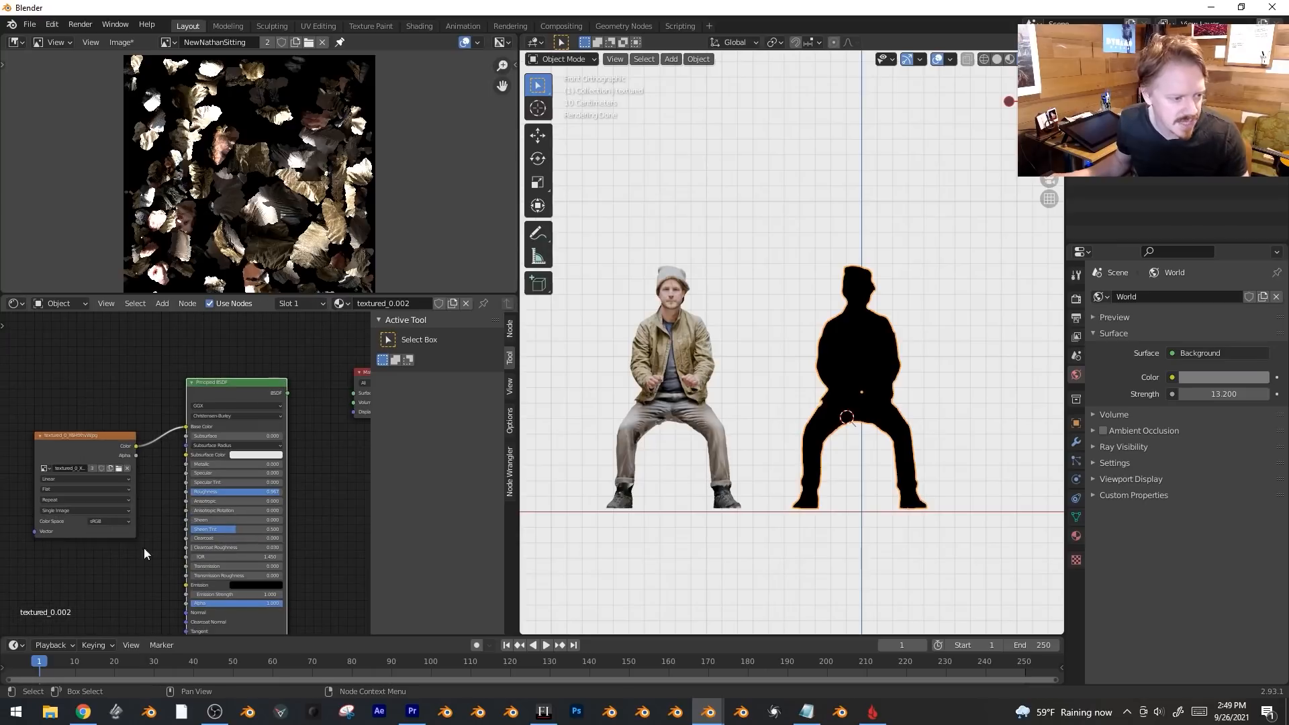
middle_click_drag(87, 453, 46, 451)
Convert the Principled BSDF to a Diffuse BSDF via Shift+S and link it to Surface.
key("shift+s")
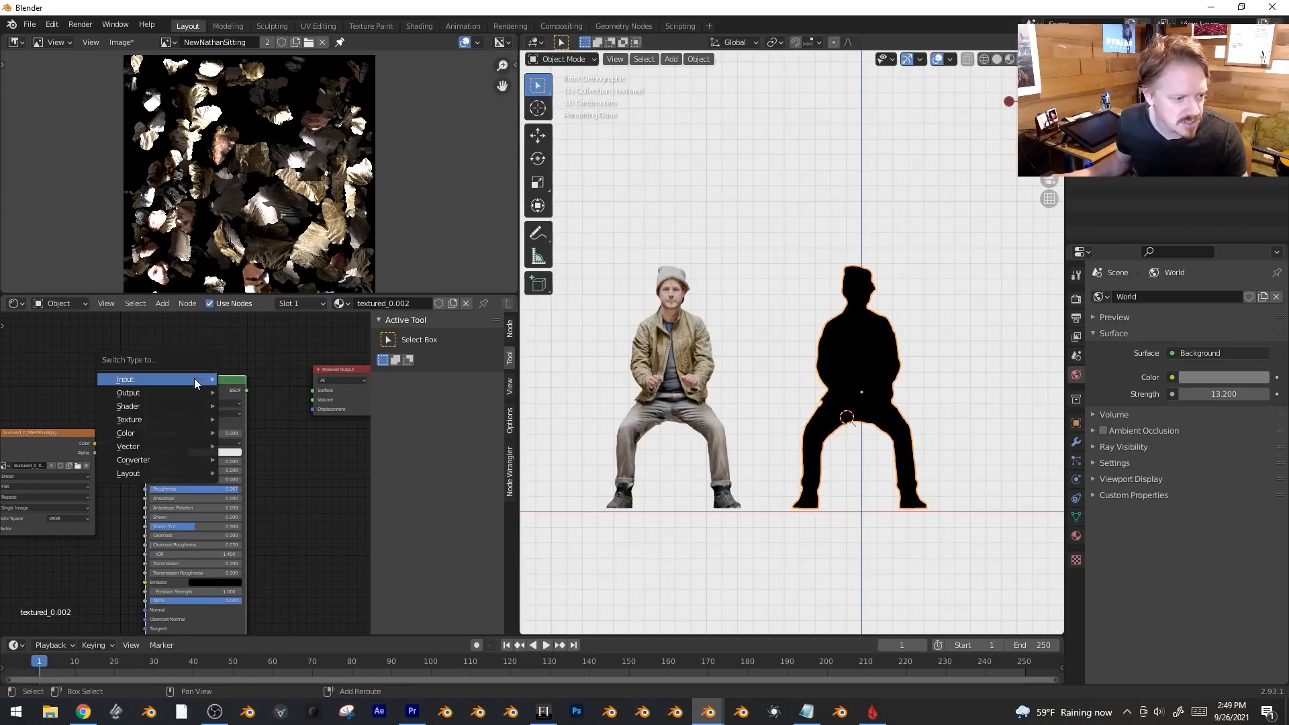
mouse_move(185, 401)
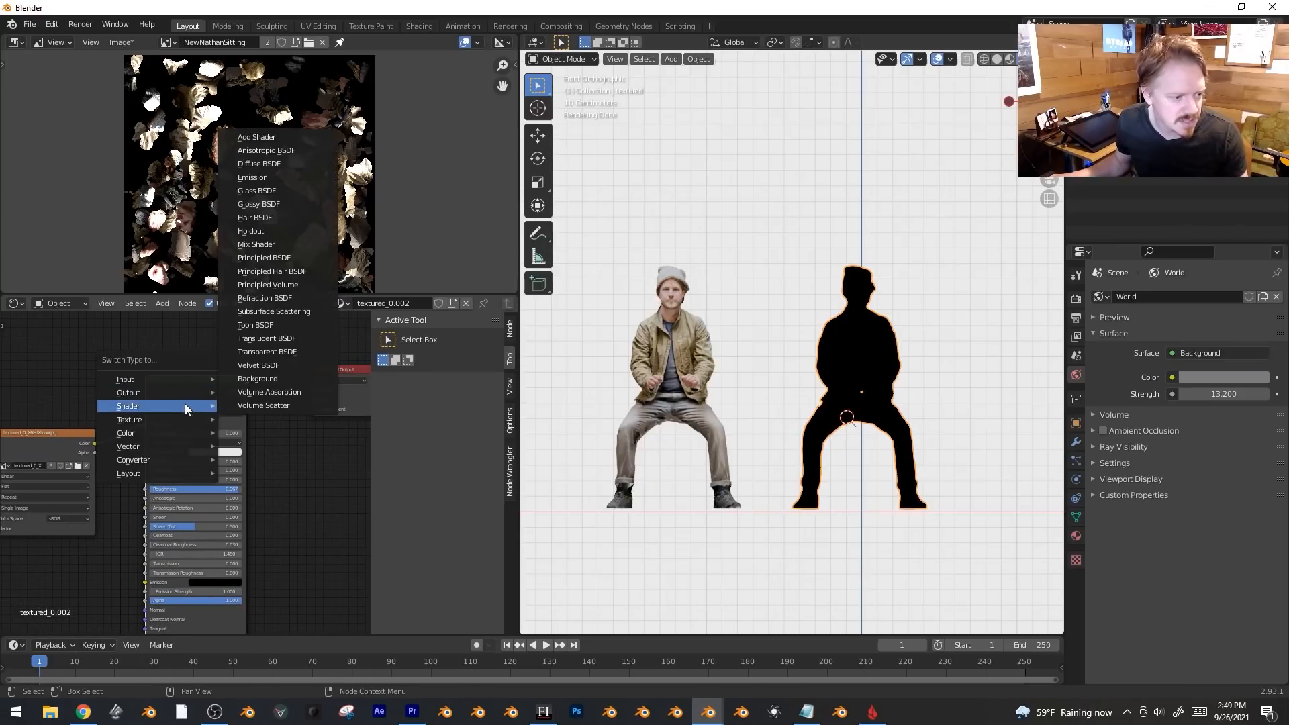
left_click(287, 162)
left_click_drag(208, 390, 221, 416)
middle_click_drag(866, 221, 922, 175)
Adjust the World background colour down to a dark grey.
key("KP_1")
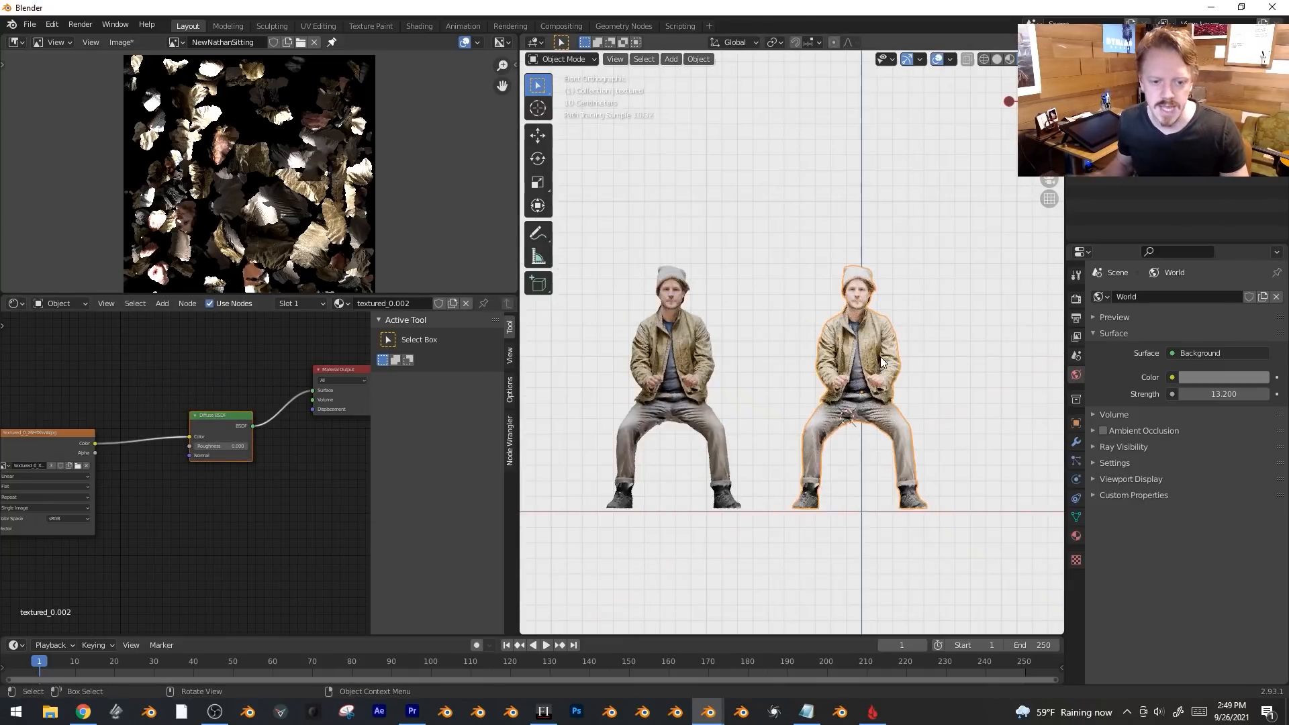
left_click(1231, 377)
left_click_drag(1269, 240, 1243, 381)
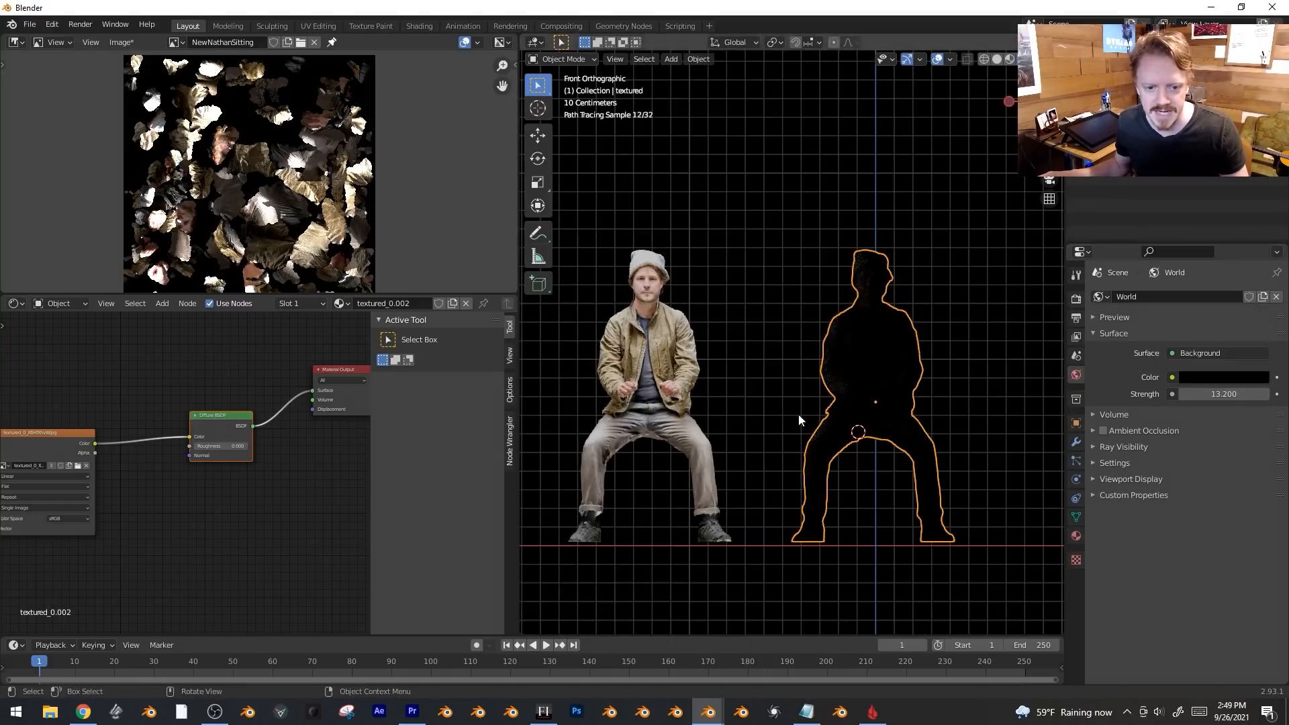
left_click(1244, 380)
left_click_drag(1268, 268, 1268, 222)
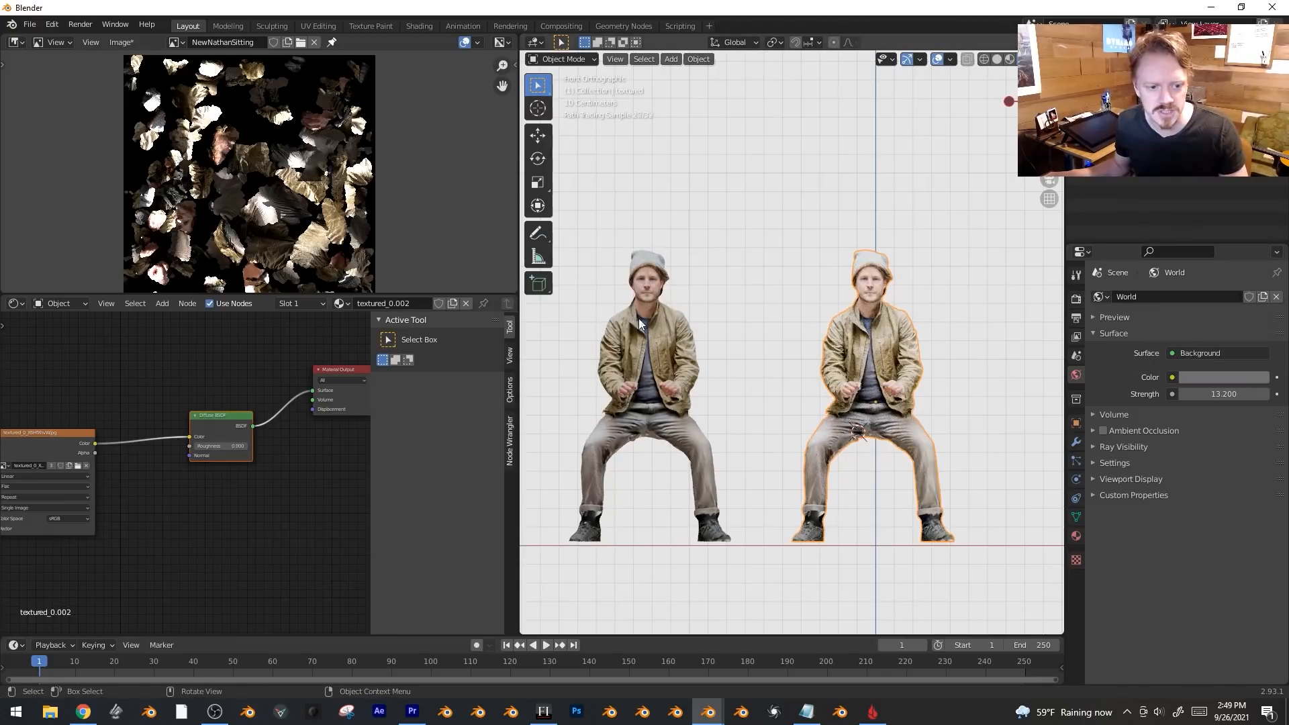
left_click(1234, 375)
mouse_move(1259, 264)
left_mouse_down()
mouse_move(1259, 243)
mouse_move(1259, 254)
left_mouse_up()
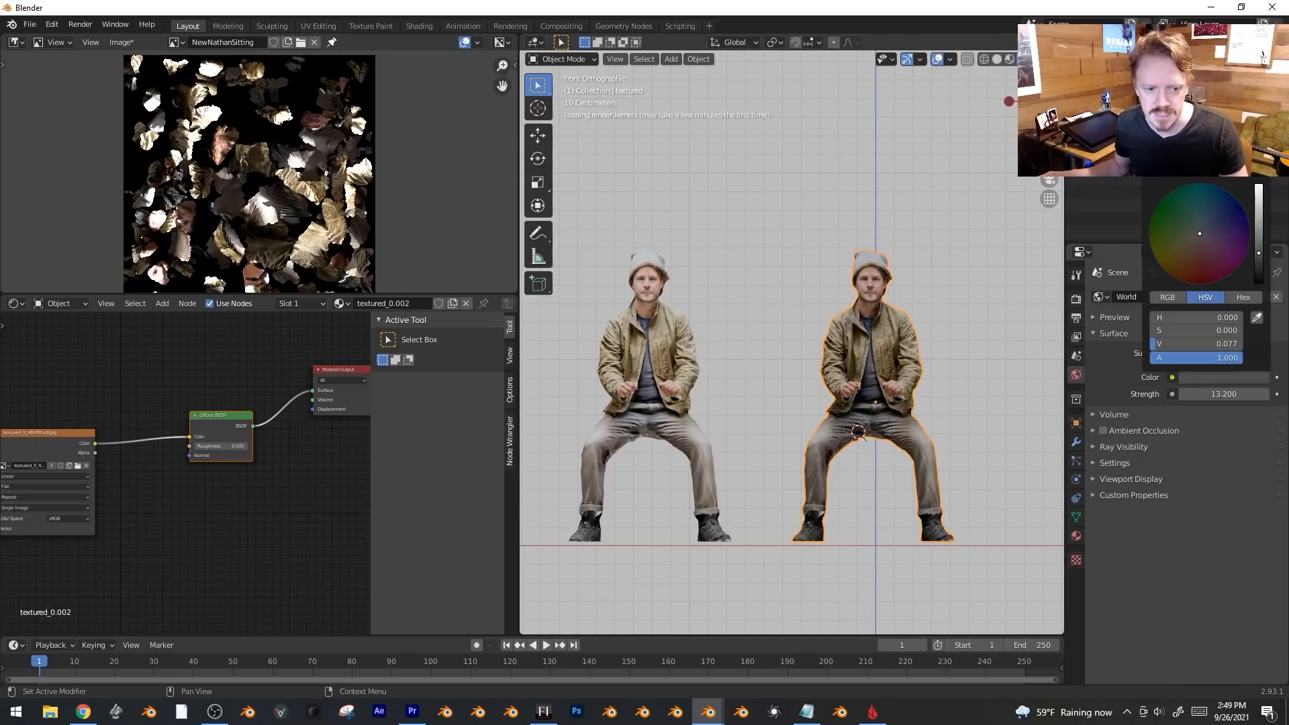
middle_click_drag(833, 437, 889, 446)
key("KP_1")
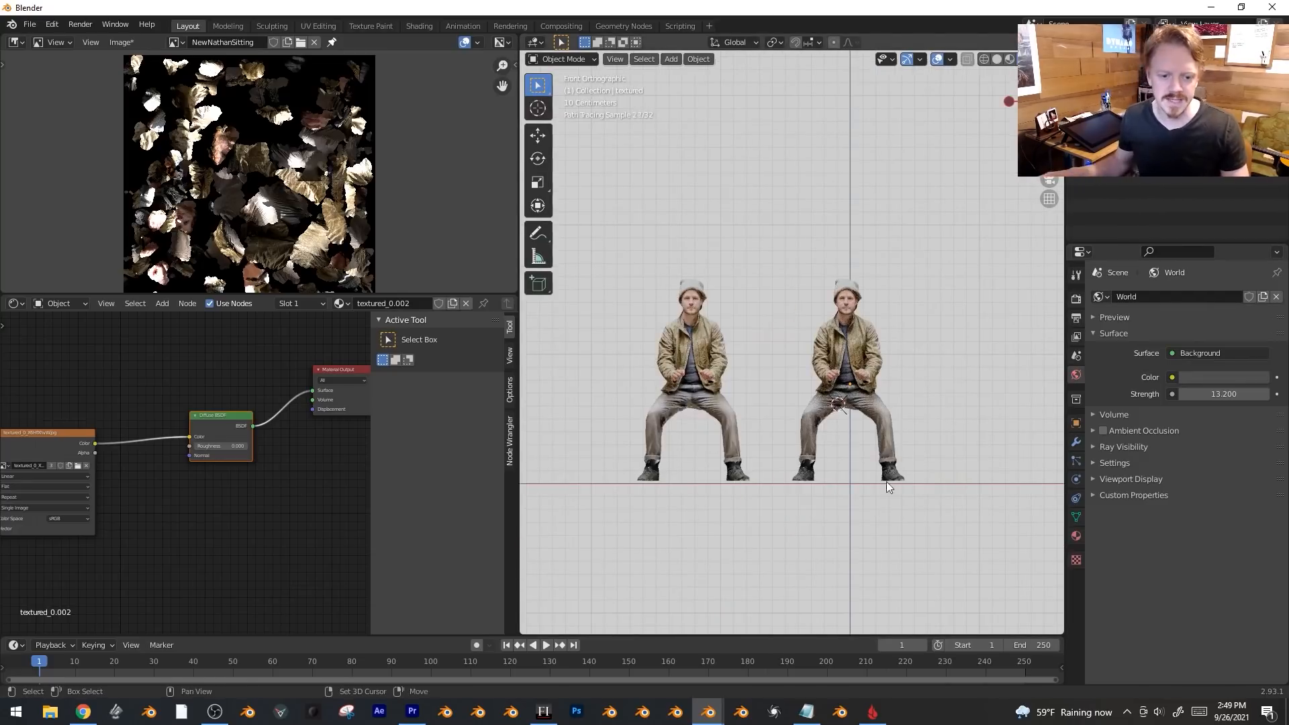
key("shift+a")
Add an area light, rotate it 180° around Z, and lower it beneath the figures.
mouse_move(813, 592)
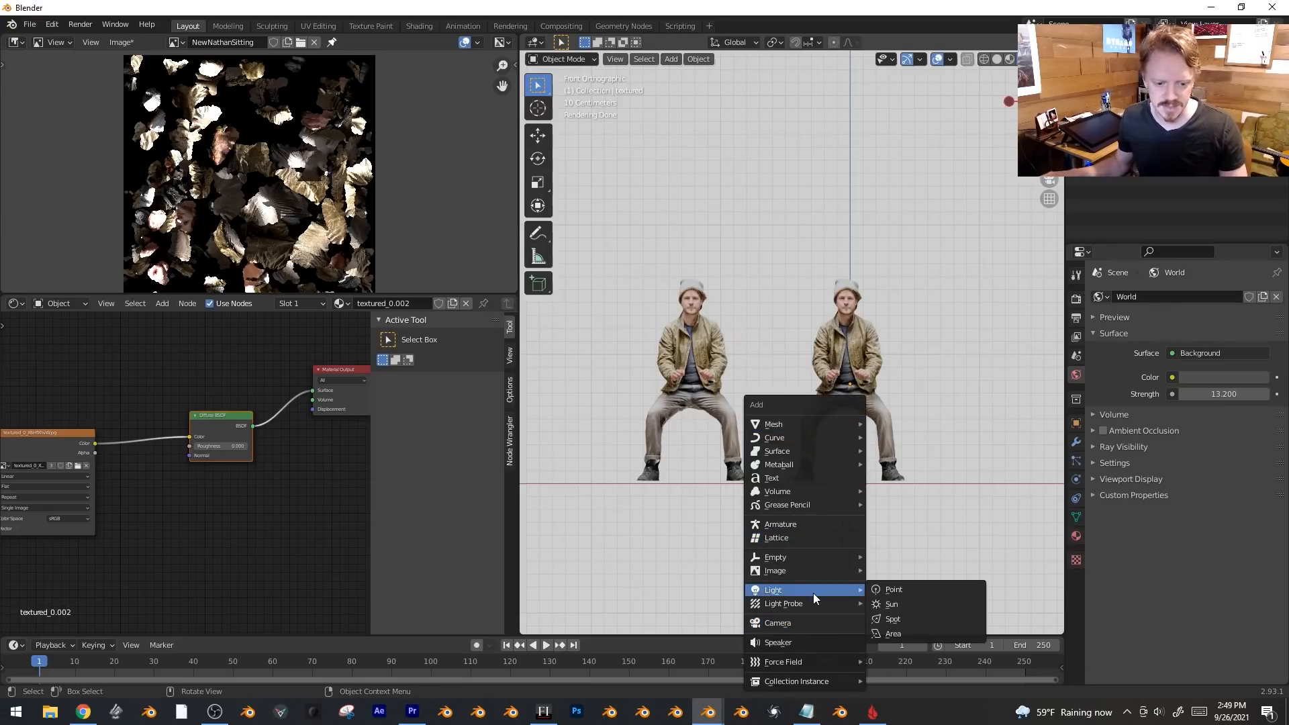
left_click(936, 630)
scroll(931, 553, "down", 1)
key("r")
key("z")
key("1")
key("8")
key("0")
key("Return")
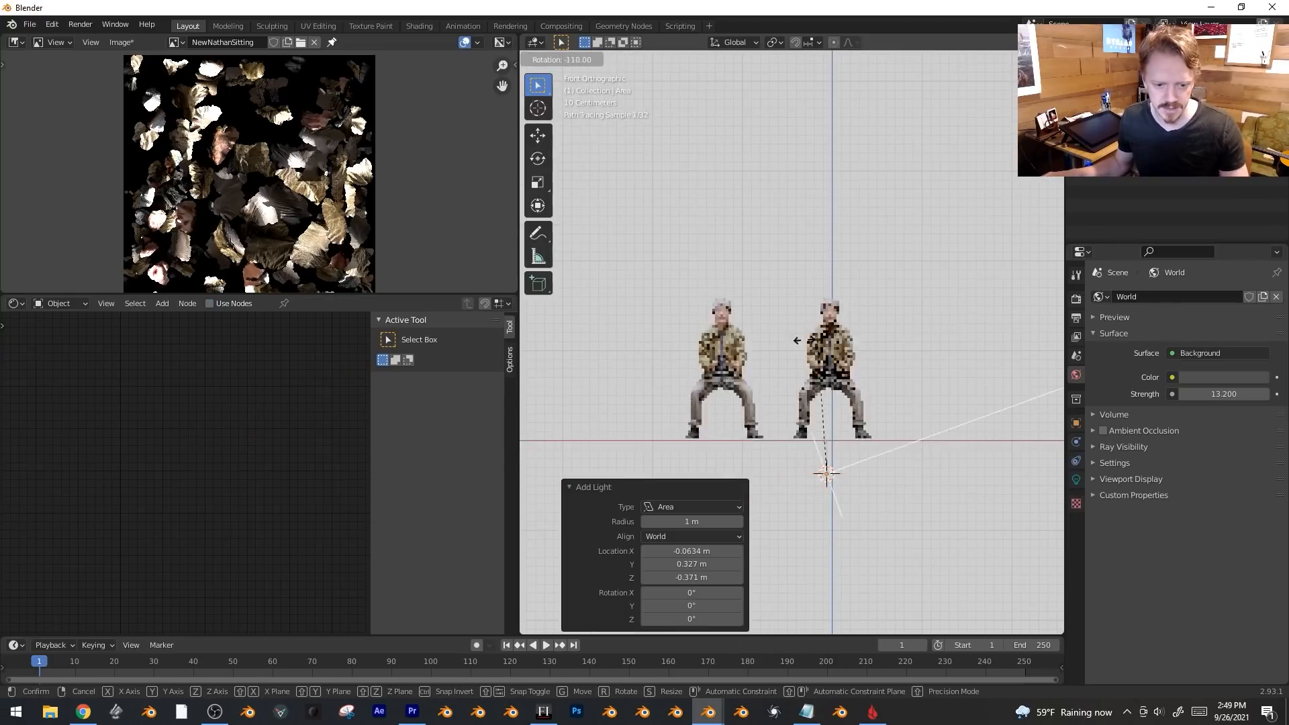
key("g")
key("z")
left_click(932, 394)
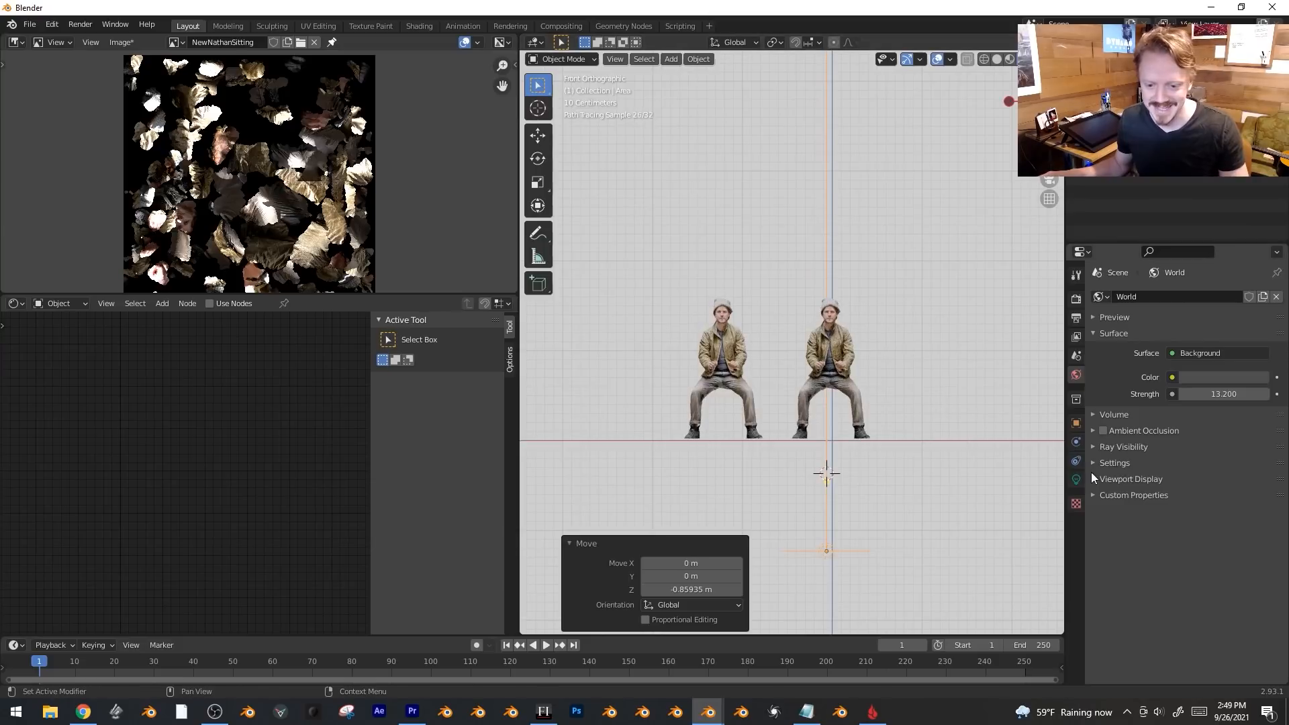
Set the area light's power to 33 W, then raise it to about 400 W.
left_click(1076, 479)
middle_click_drag(826, 464, 936, 426)
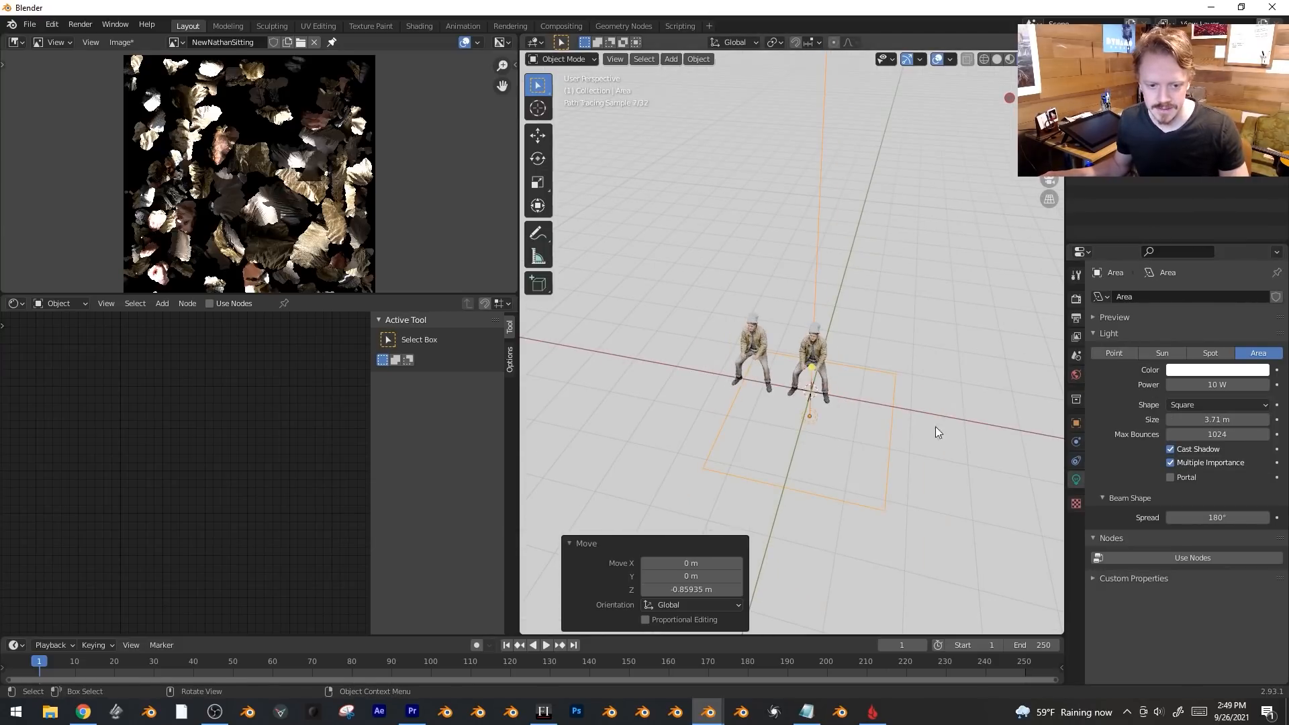
left_click(1215, 388)
type("33")
key("Return")
middle_click_drag(945, 419, 929, 410)
scroll(930, 409, "up", 2)
left_click_drag(1250, 385, 1286, 385)
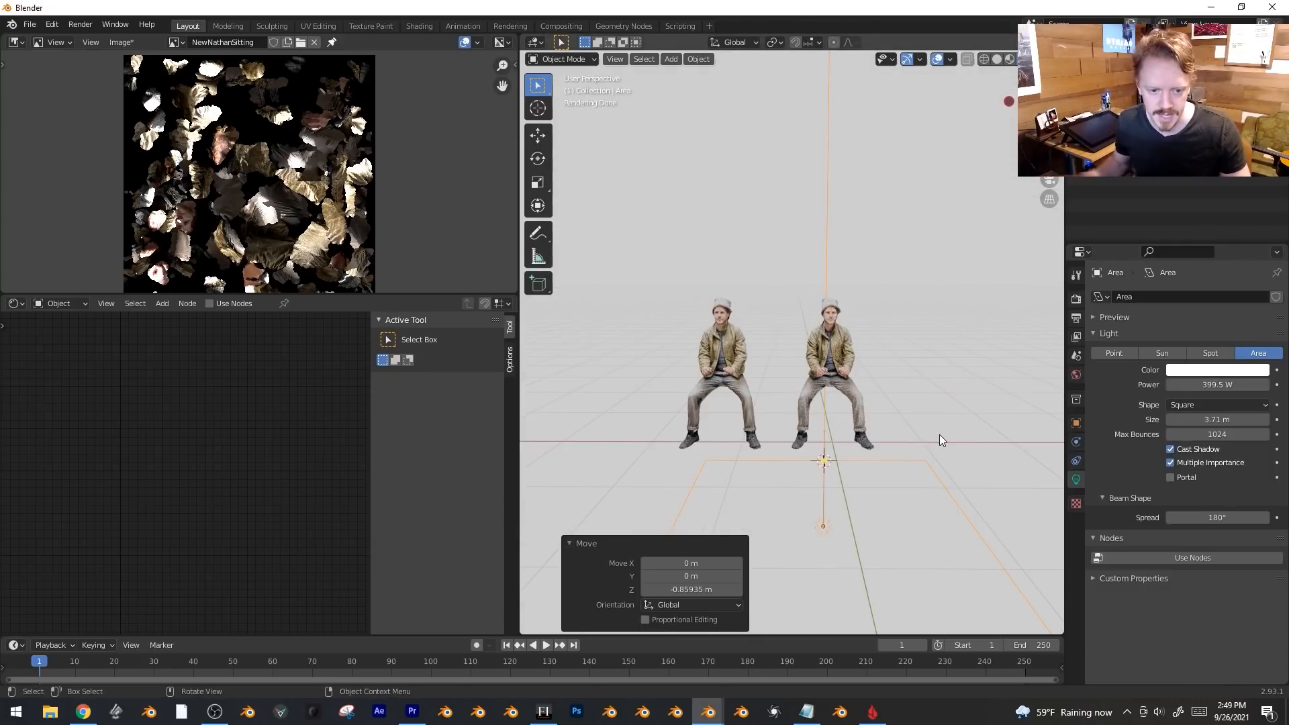
key("KP_1")
scroll(997, 414, "up", 5)
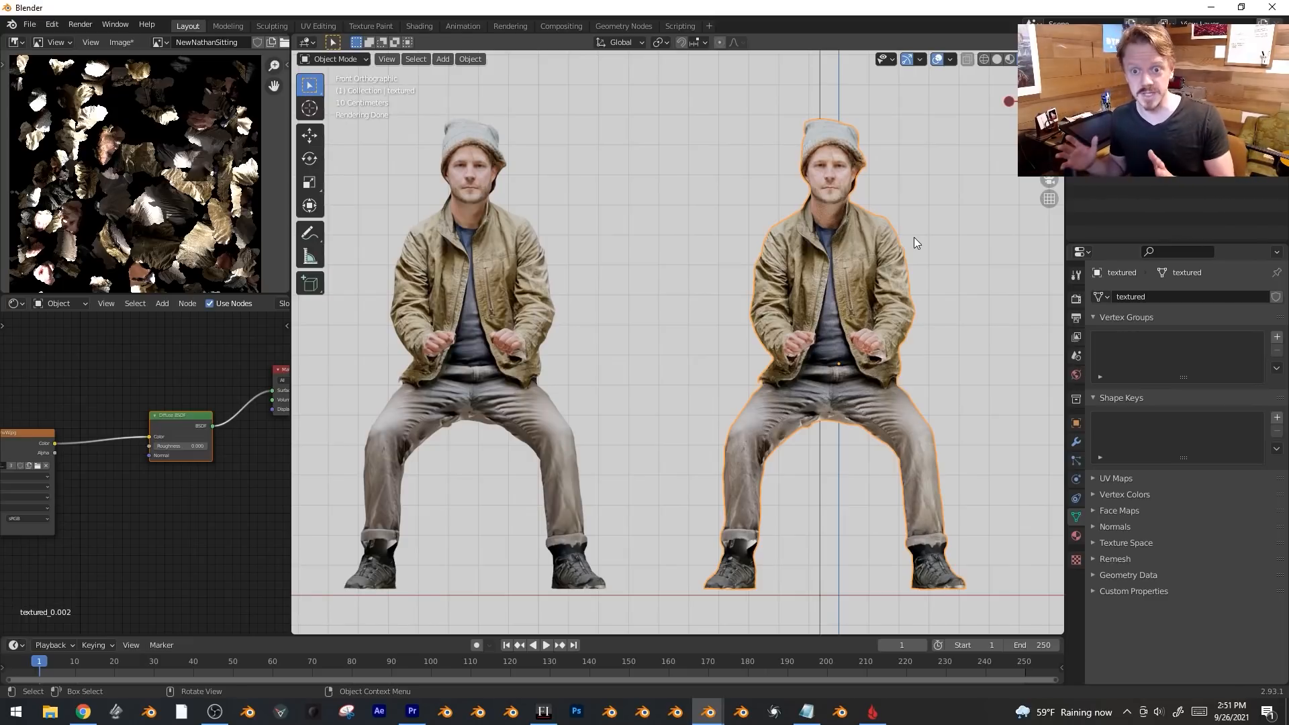
Add an Ambient Occlusion node and preview it on the figure.
scroll(913, 237, "down", 1)
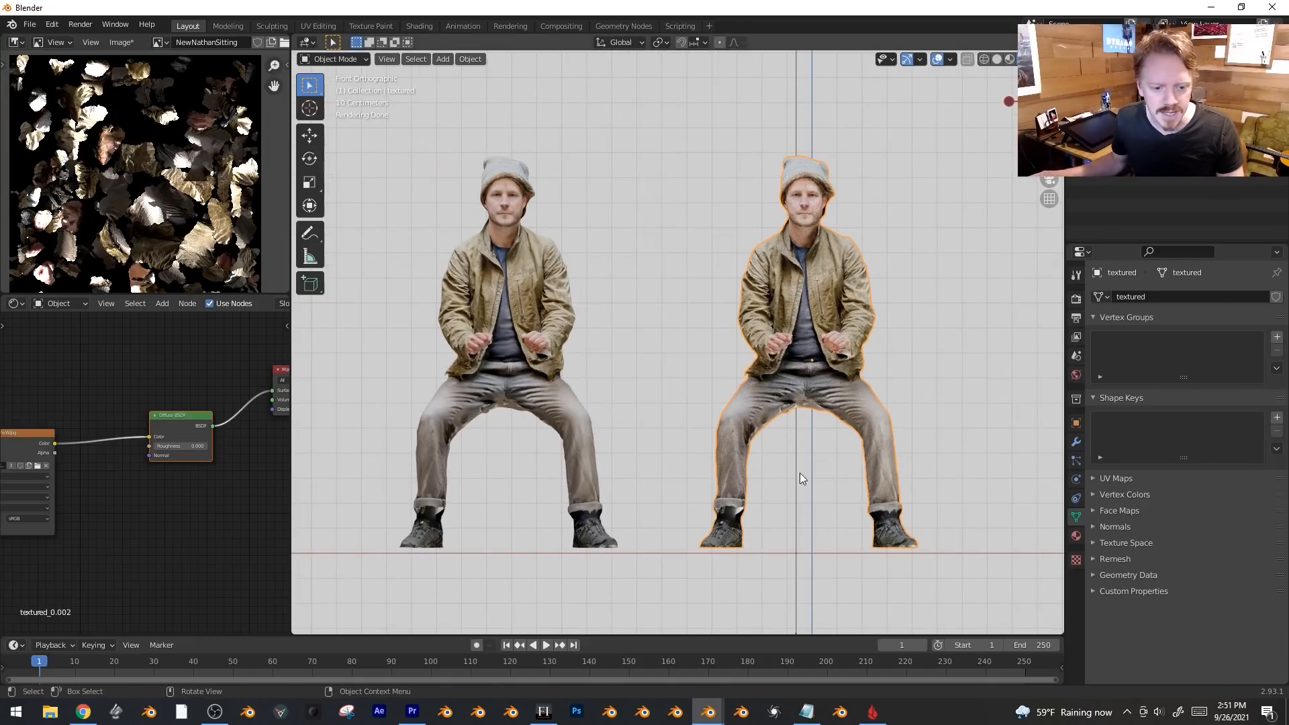
middle_click_drag(816, 412, 769, 319)
scroll(876, 389, "up", 2)
middle_click_drag(876, 390, 848, 356)
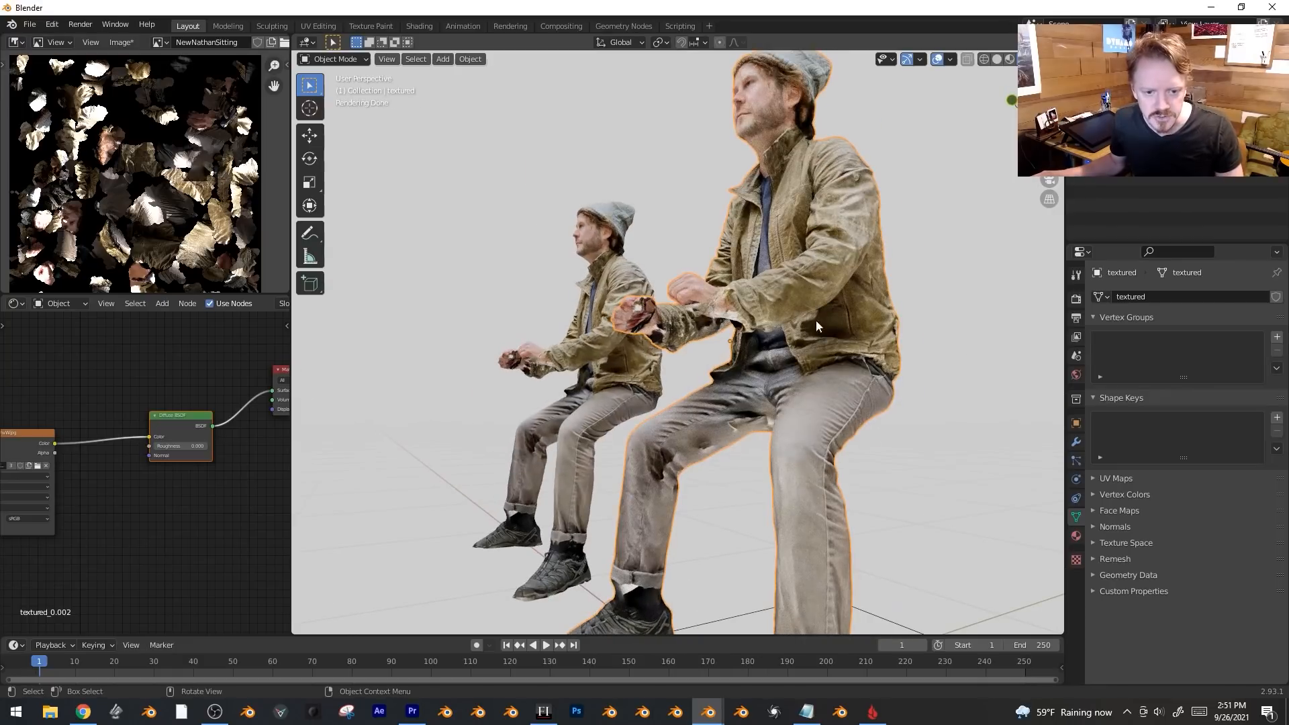
key("KP_1")
left_click_drag(291, 403, 433, 403)
key("Home")
key("shift+a")
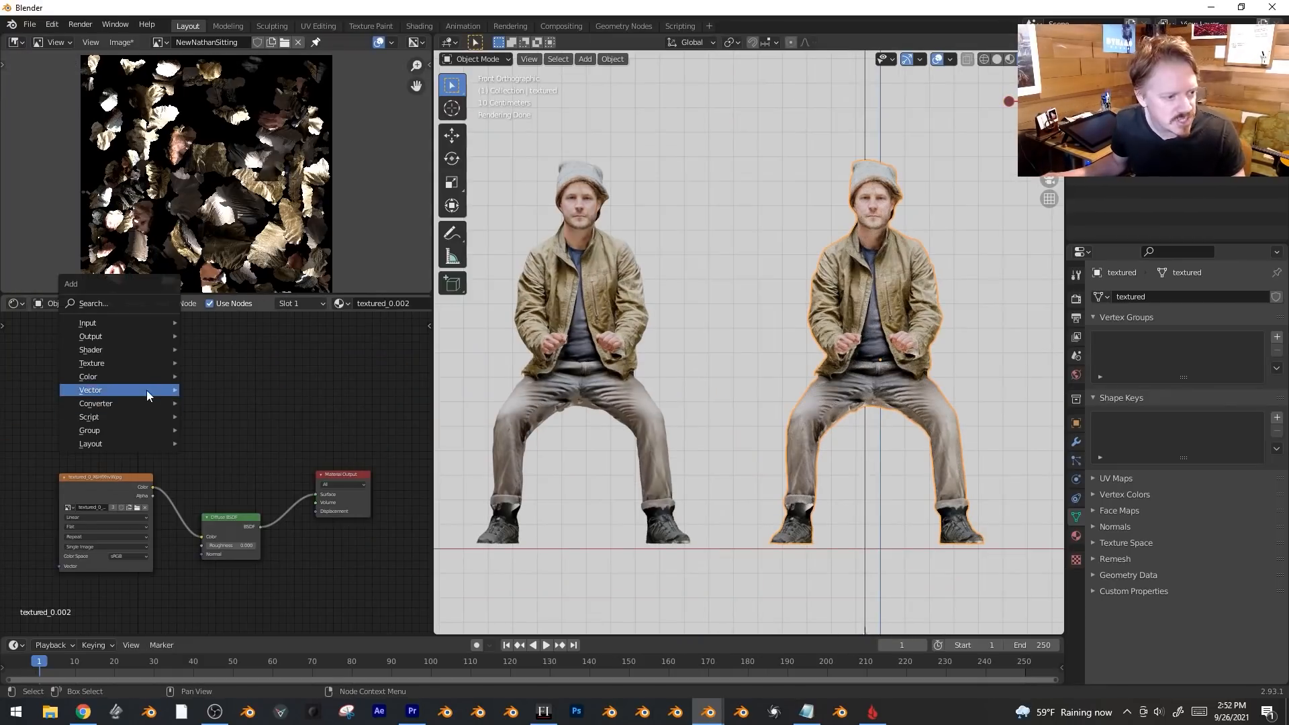
mouse_move(119, 324)
left_click(224, 342)
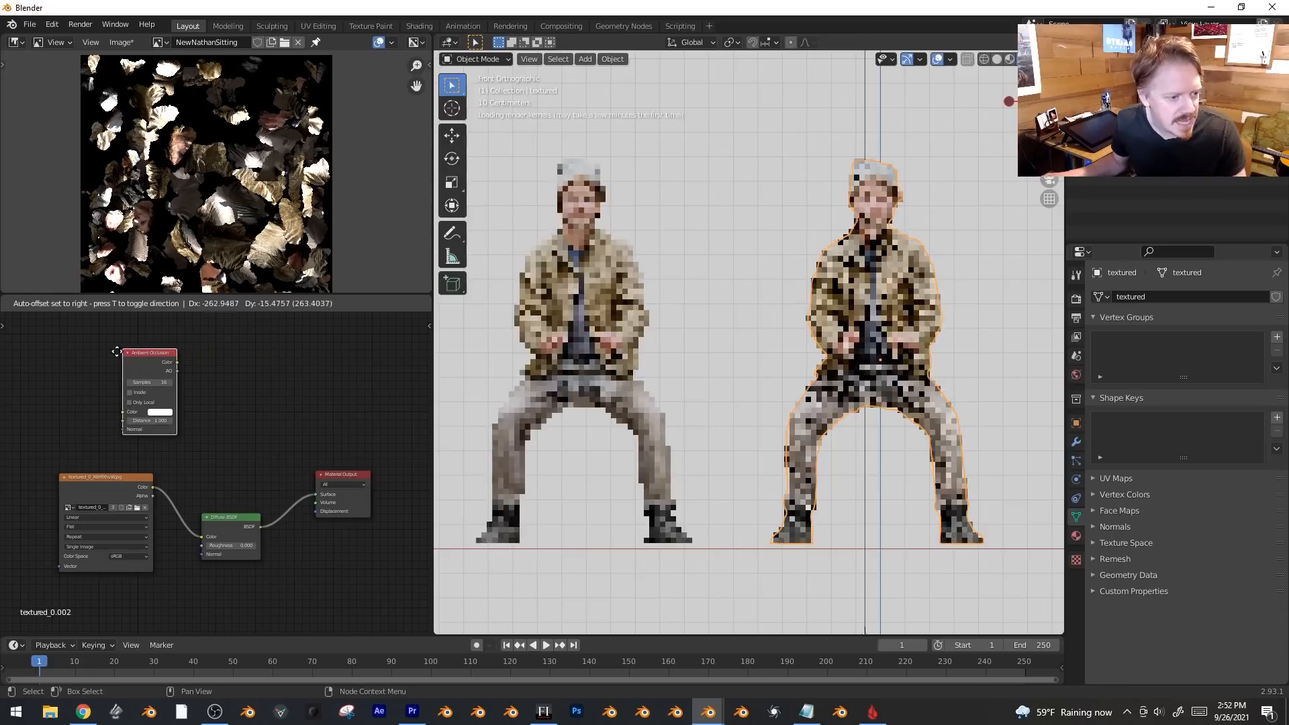
left_click(149, 360, "ctrl+shift")
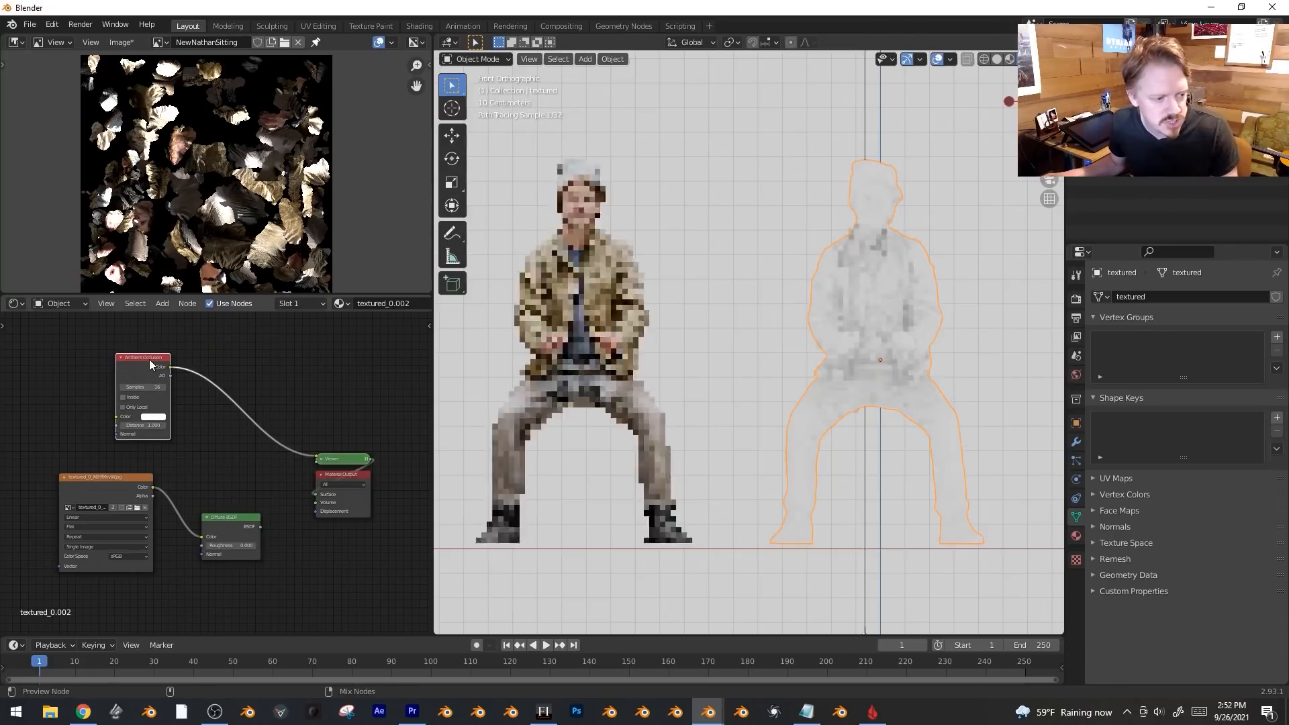
Set occlusion Distance to 3.8 and insert a ColorRamp with its black stop at 0.5.
middle_click_drag(843, 373, 885, 336)
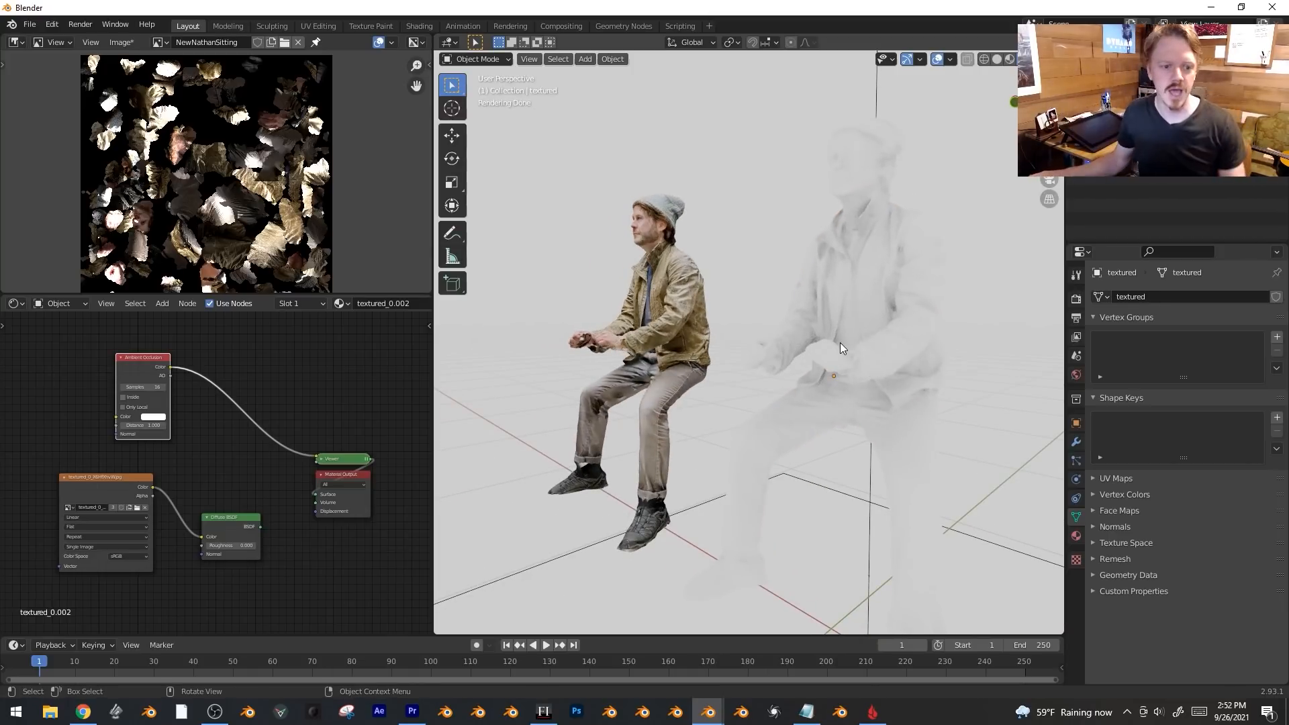
scroll(196, 408, "up", 1)
left_click_drag(153, 418, 201, 418)
key("shift+a")
mouse_move(280, 456)
left_click(393, 470)
left_click(191, 392)
left_click_drag(210, 394, 255, 389)
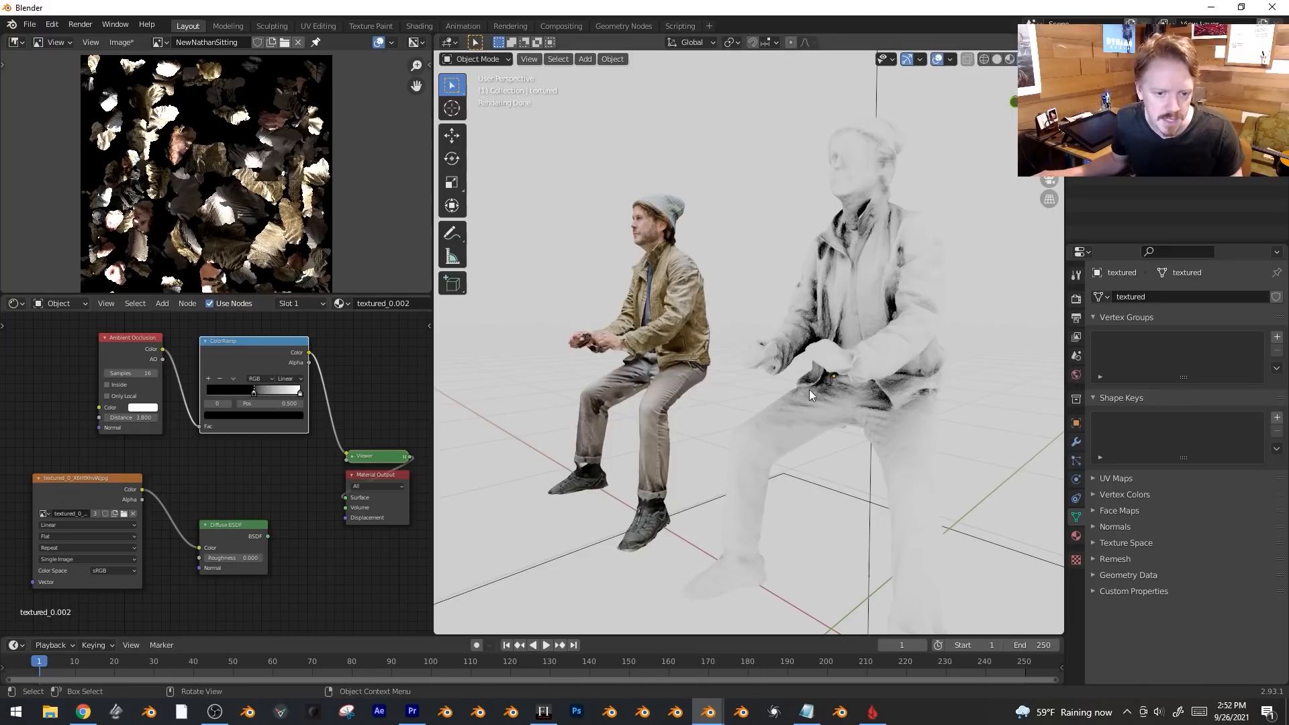
middle_click_drag(808, 389, 865, 405)
left_click_drag(245, 524, 264, 534)
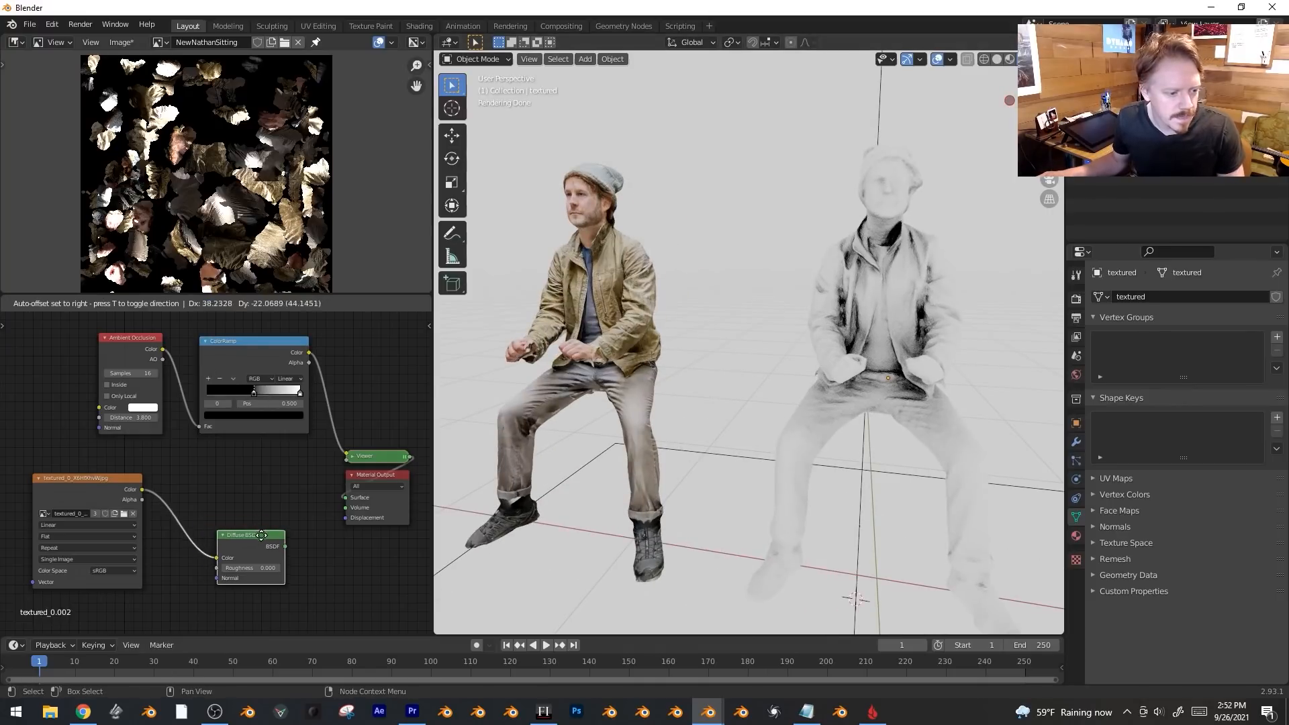
middle_click_drag(269, 498, 272, 448)
Add an Emission node fed by the scan image's colour and mix it with the Diffuse BSDF.
left_click(257, 493, "ctrl+shift")
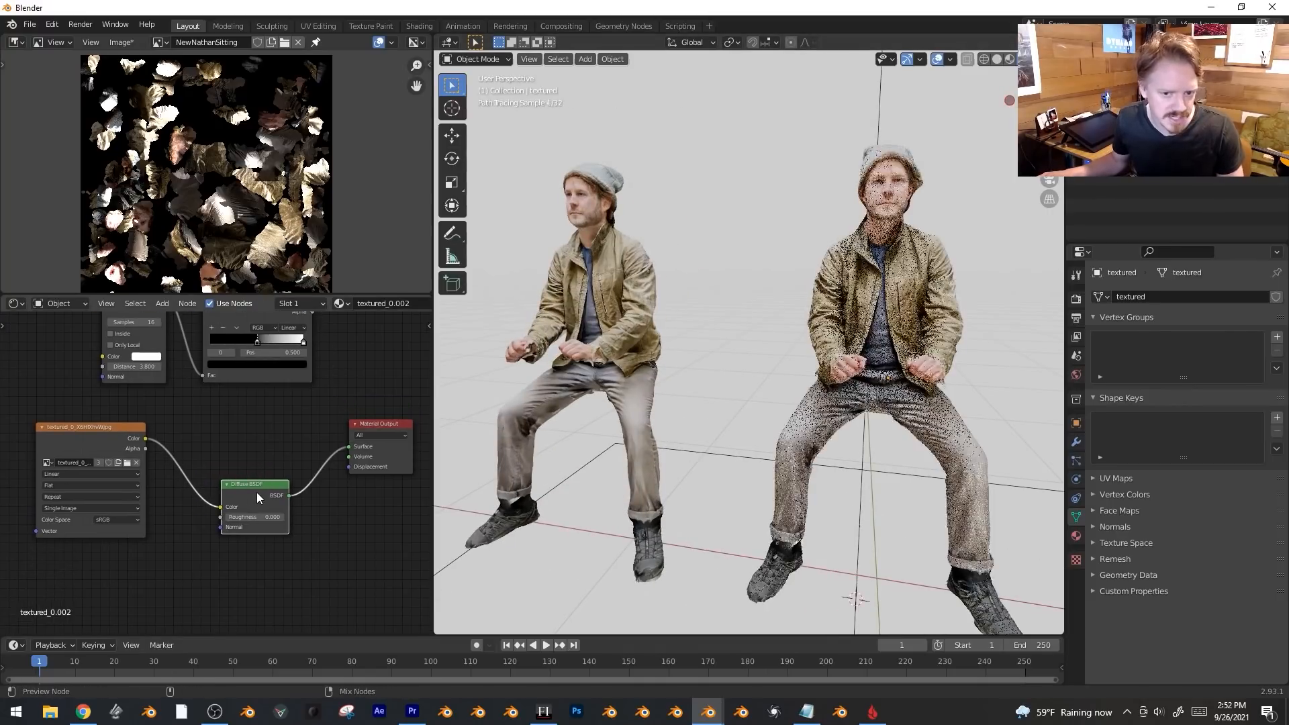
key("shift+a")
mouse_move(223, 383)
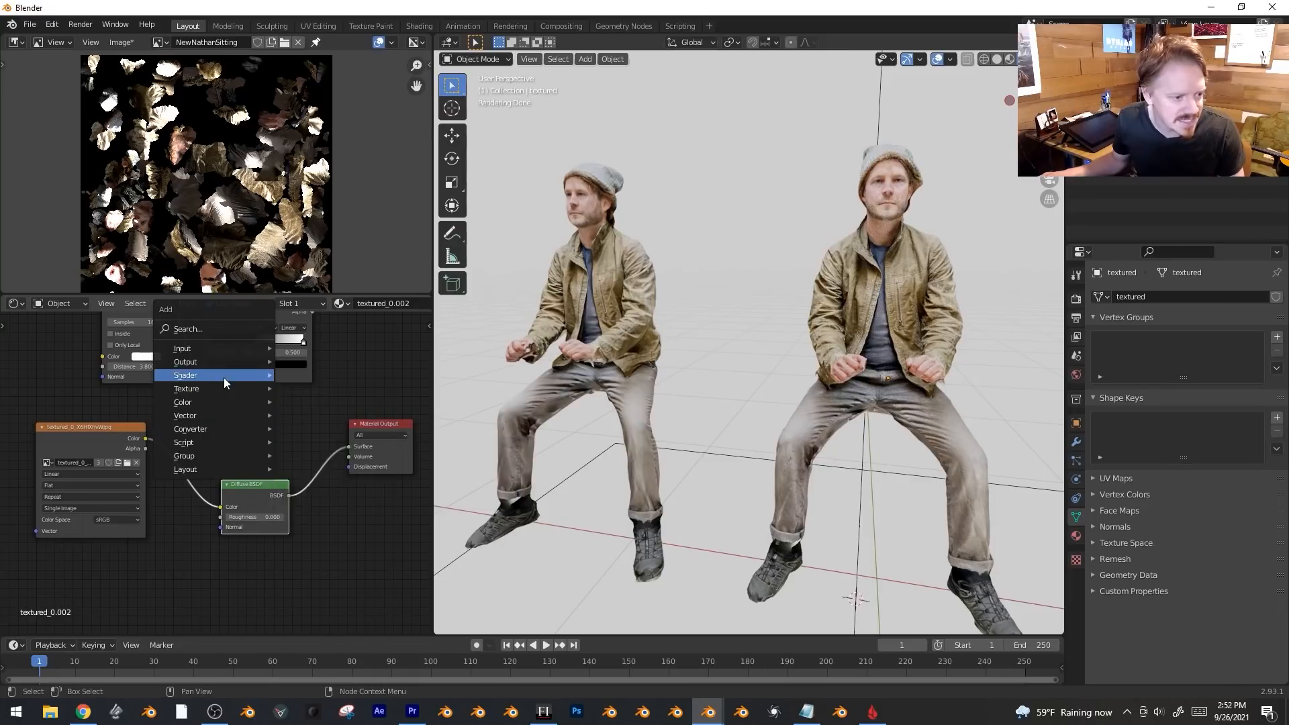
left_click(328, 419)
left_click(260, 442)
left_click_drag(146, 438, 227, 448)
right_click_drag(252, 449, 245, 507, "ctrl+shift")
left_click_drag(381, 426, 405, 395)
mouse_move(354, 477)
left_mouse_down()
mouse_move(323, 476)
mouse_move(381, 477)
mouse_move(328, 478)
left_mouse_up()
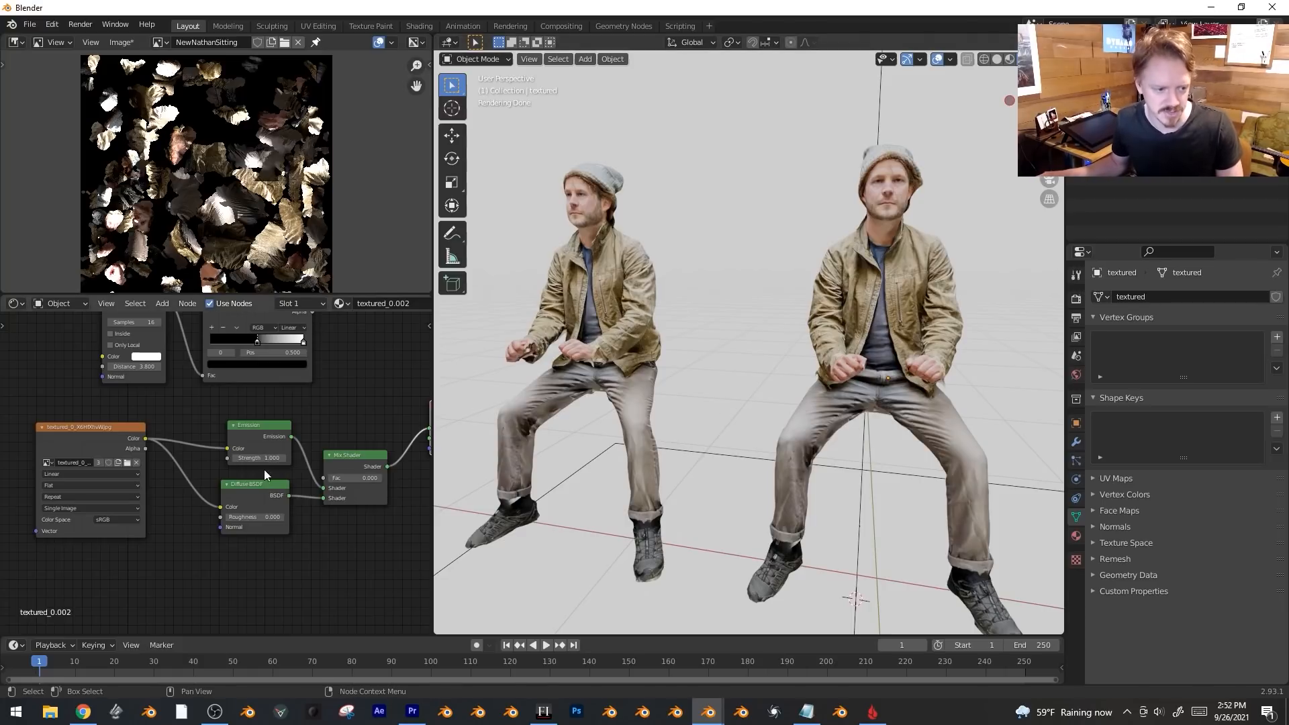
Set the Emission strength to 5.4 and drive the mix factor with the occlusion ColorRamp.
middle_click_drag(264, 470, 209, 508)
left_click_drag(297, 494, 307, 465)
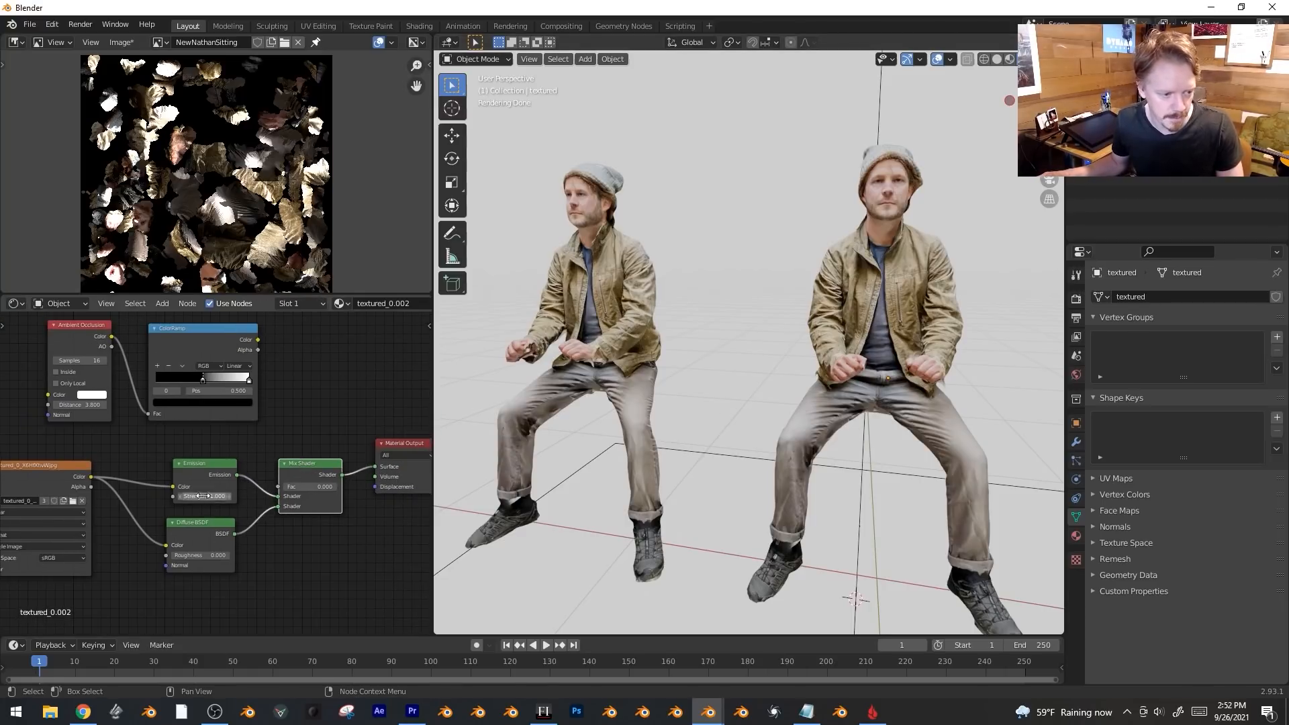
left_click_drag(214, 497, 243, 497)
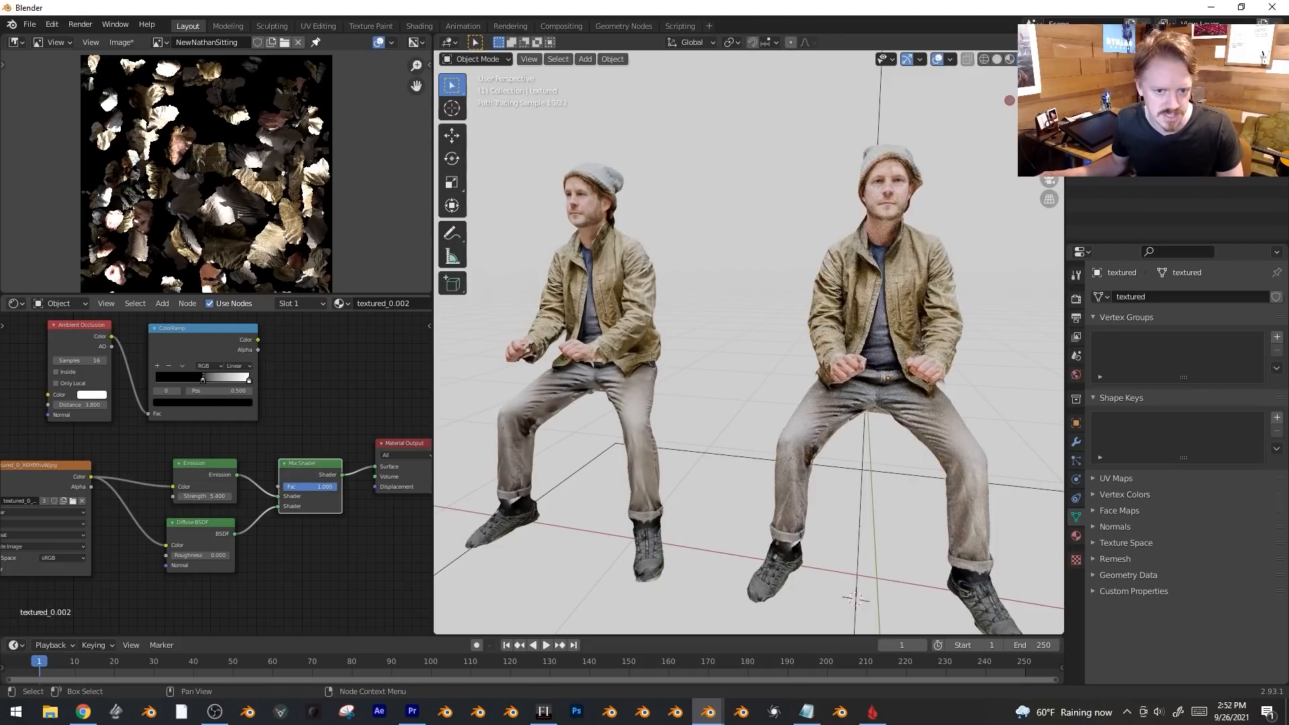
middle_click_drag(122, 339, 156, 365)
left_click(113, 356)
left_click_drag(291, 366, 315, 513)
middle_click_drag(361, 458, 336, 483)
scroll(322, 462, "up", 2)
left_click(80, 387, "ctrl+shift")
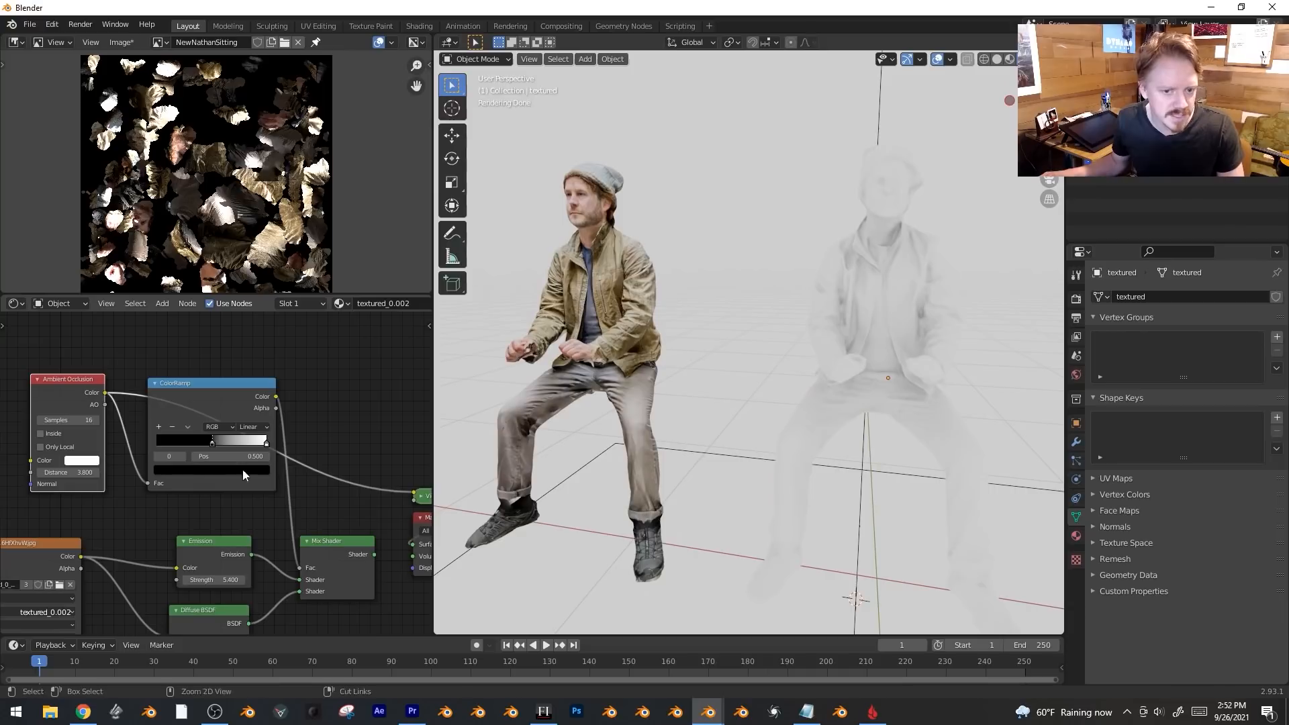
Preview the combined Mix Shader on the figures and lower emission strength to about 3.2.
left_click(192, 388, "ctrl+shift")
middle_click_drag(192, 388, 190, 321)
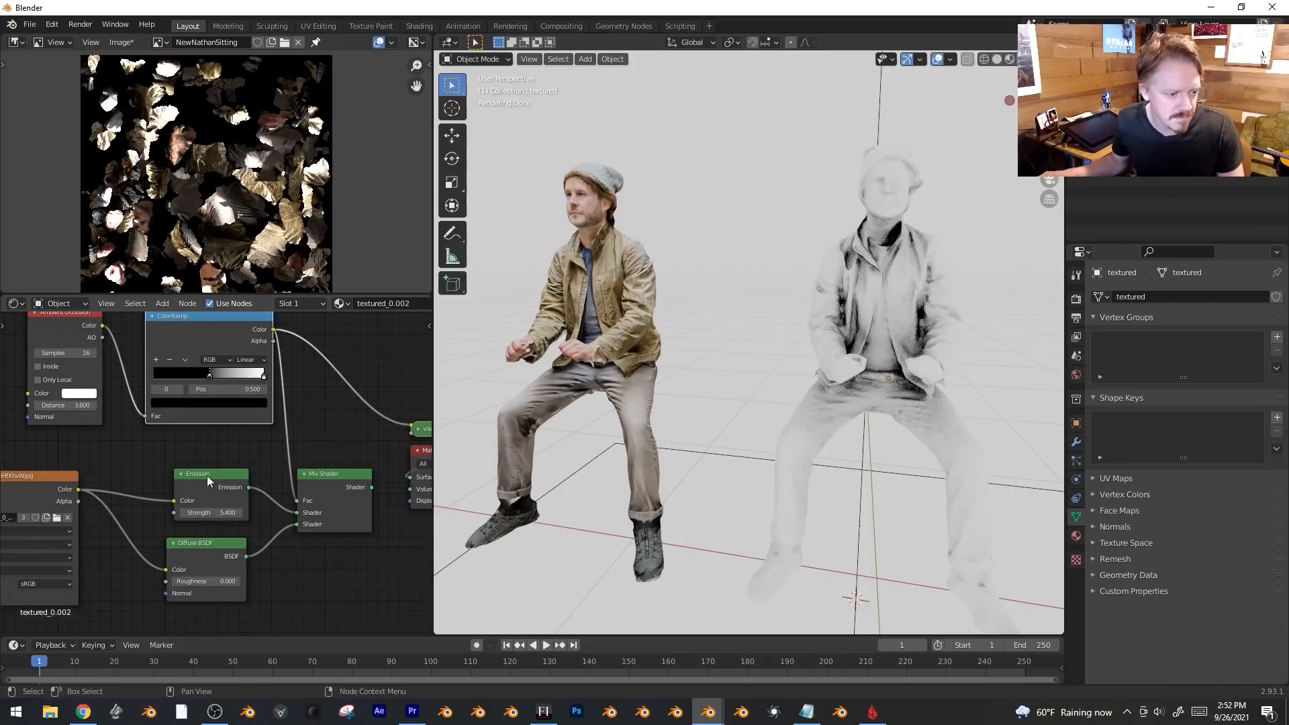
left_click(332, 477, "ctrl+shift")
middle_click_drag(799, 309, 889, 310)
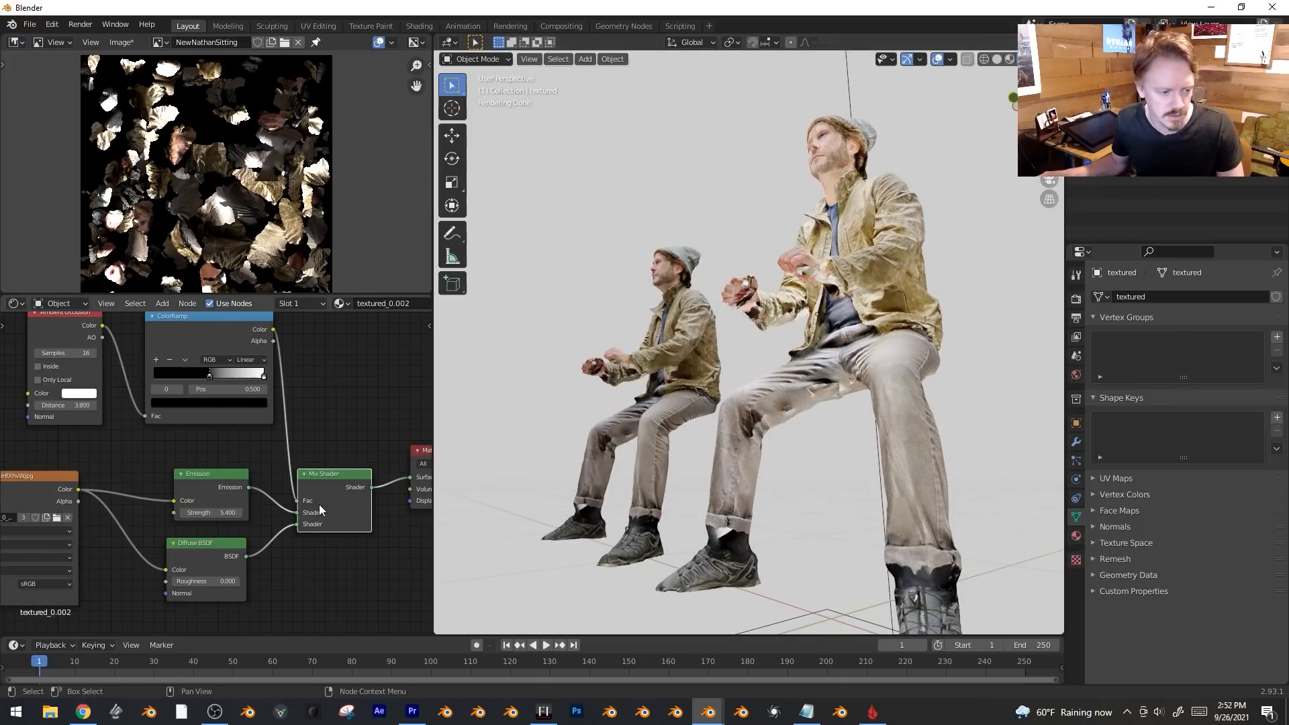
left_click_drag(221, 511, 207, 510)
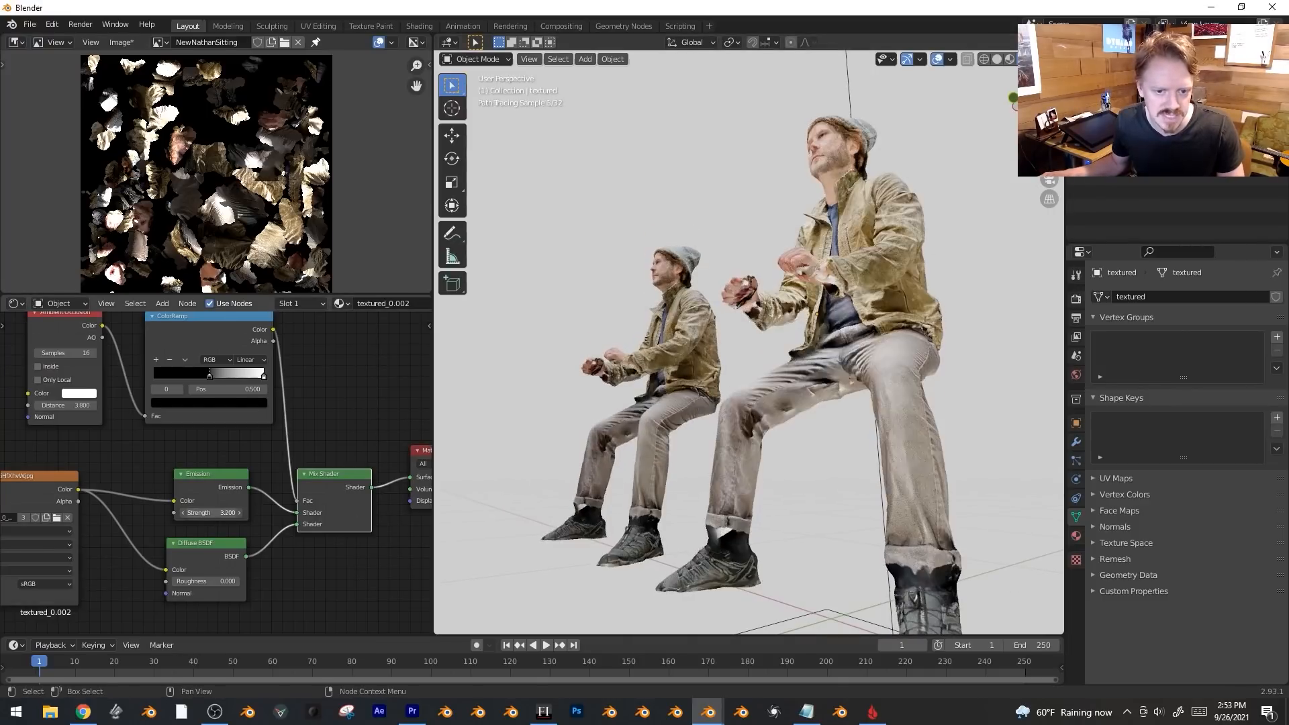
middle_click_drag(816, 426, 1027, 430)
Set the Emission strength to exactly 2, checking the figures without overlays.
key("shift+alt+z")
scroll(921, 343, "up", 1)
scroll(926, 344, "down", 2)
middle_click_drag(921, 344, 921, 318)
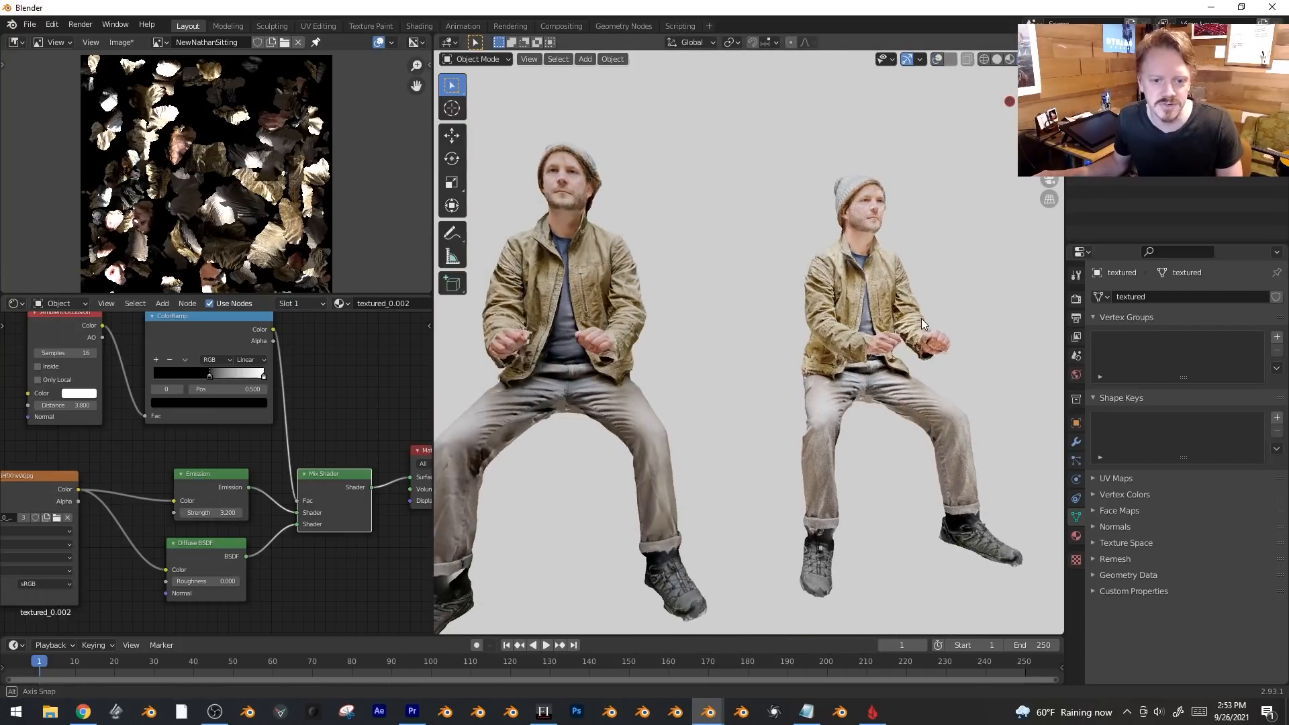
left_click(205, 513)
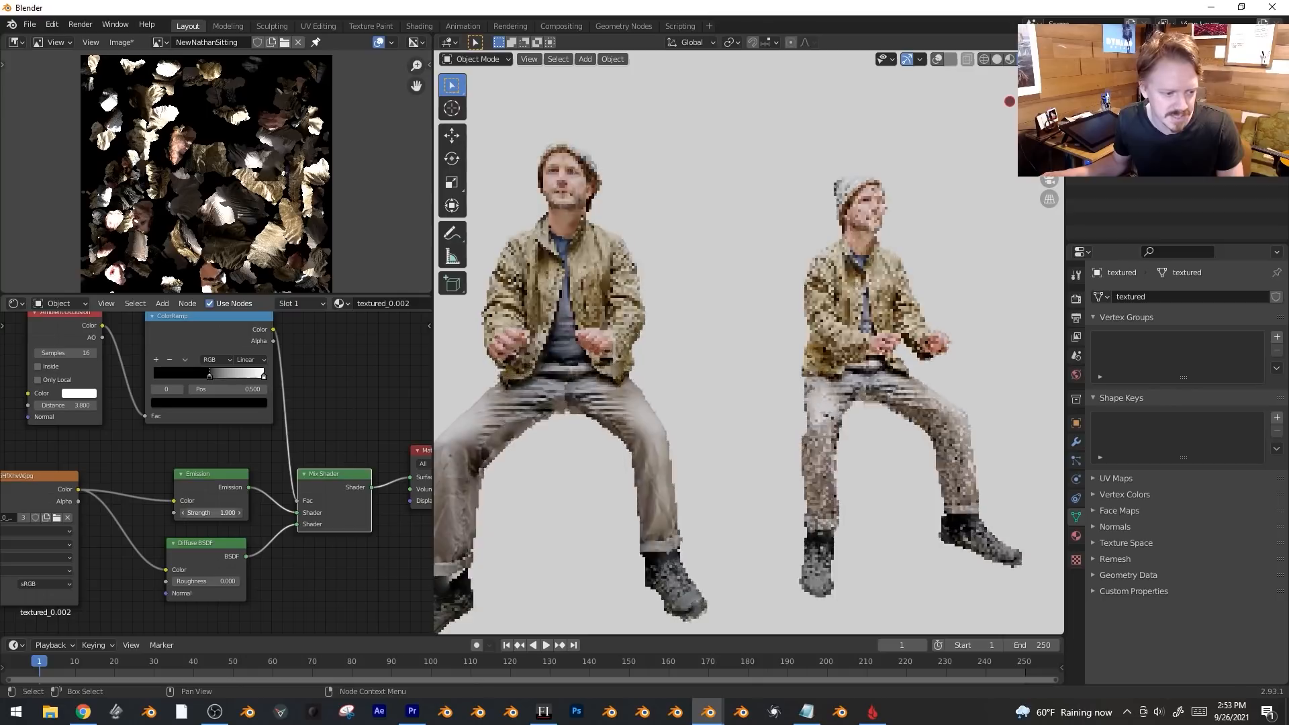
type("2")
key("Return")
key("shift+alt+z")
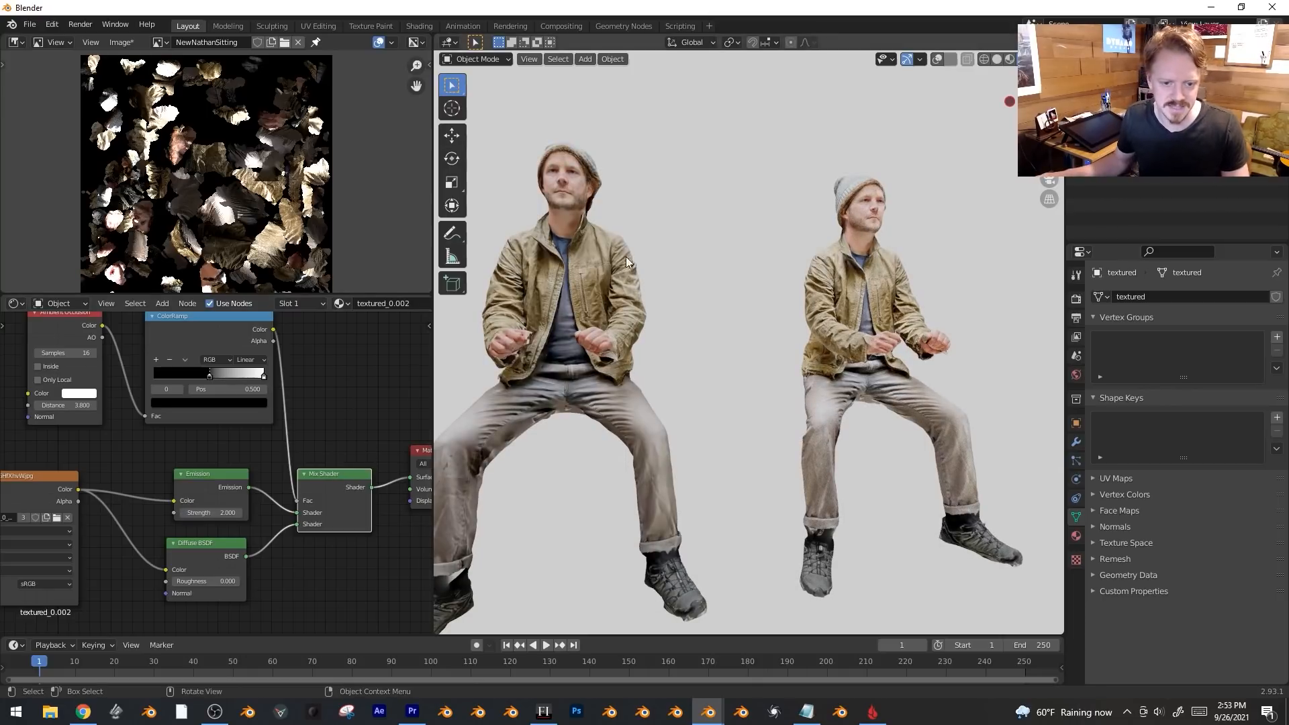
middle_click_drag(991, 345, 871, 344)
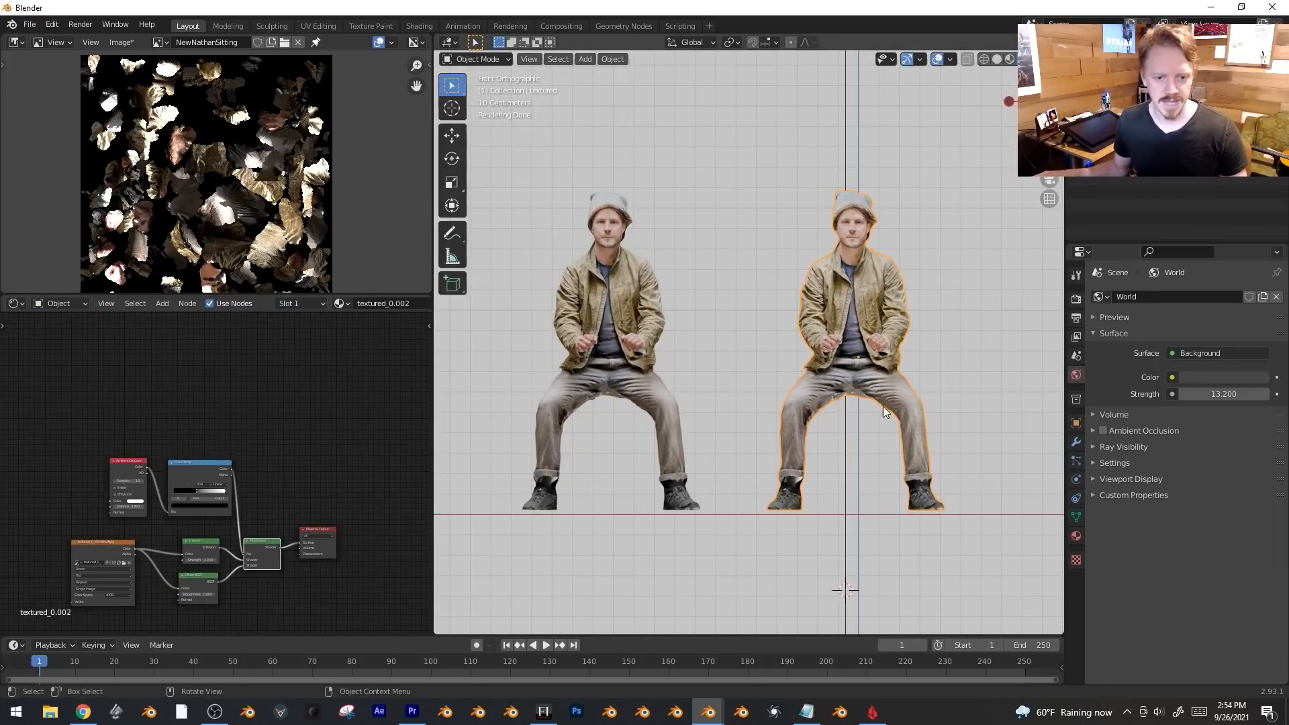
Add an Image Texture node using the NewNathanSitting image to the figure's material.
scroll(255, 372, "up", 2)
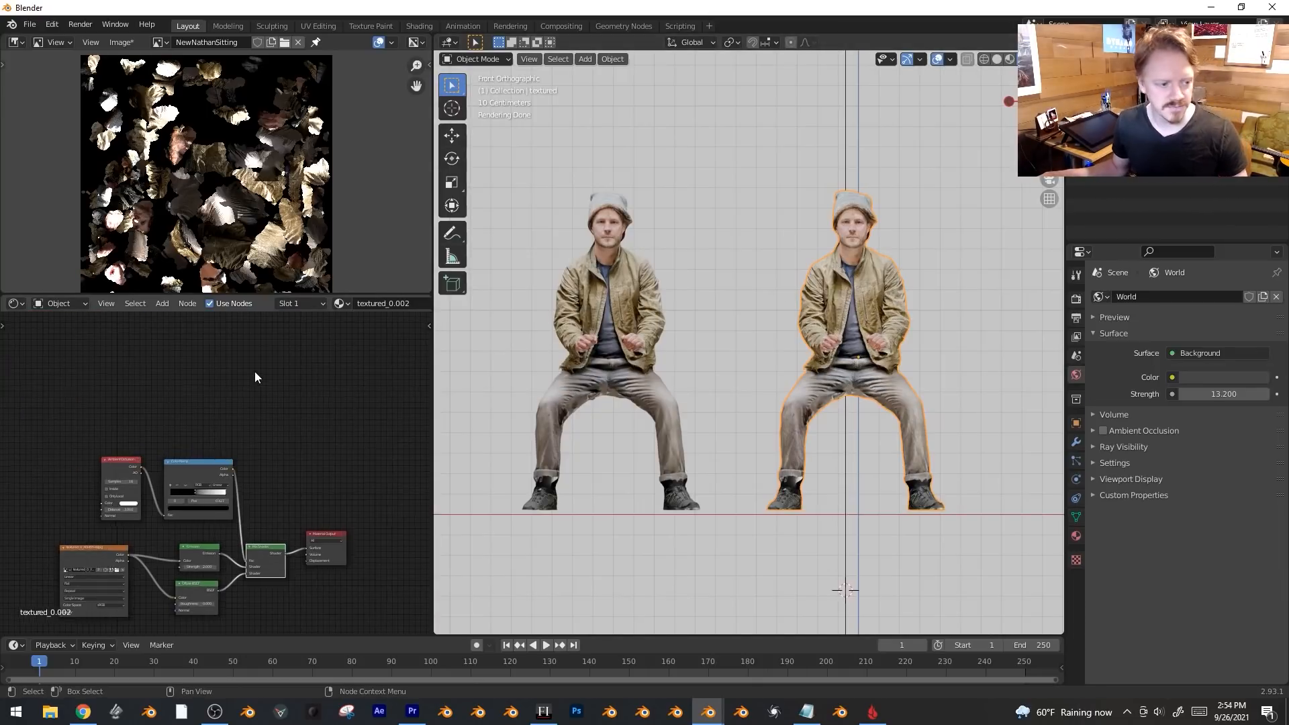
key("shift+a")
mouse_move(229, 388)
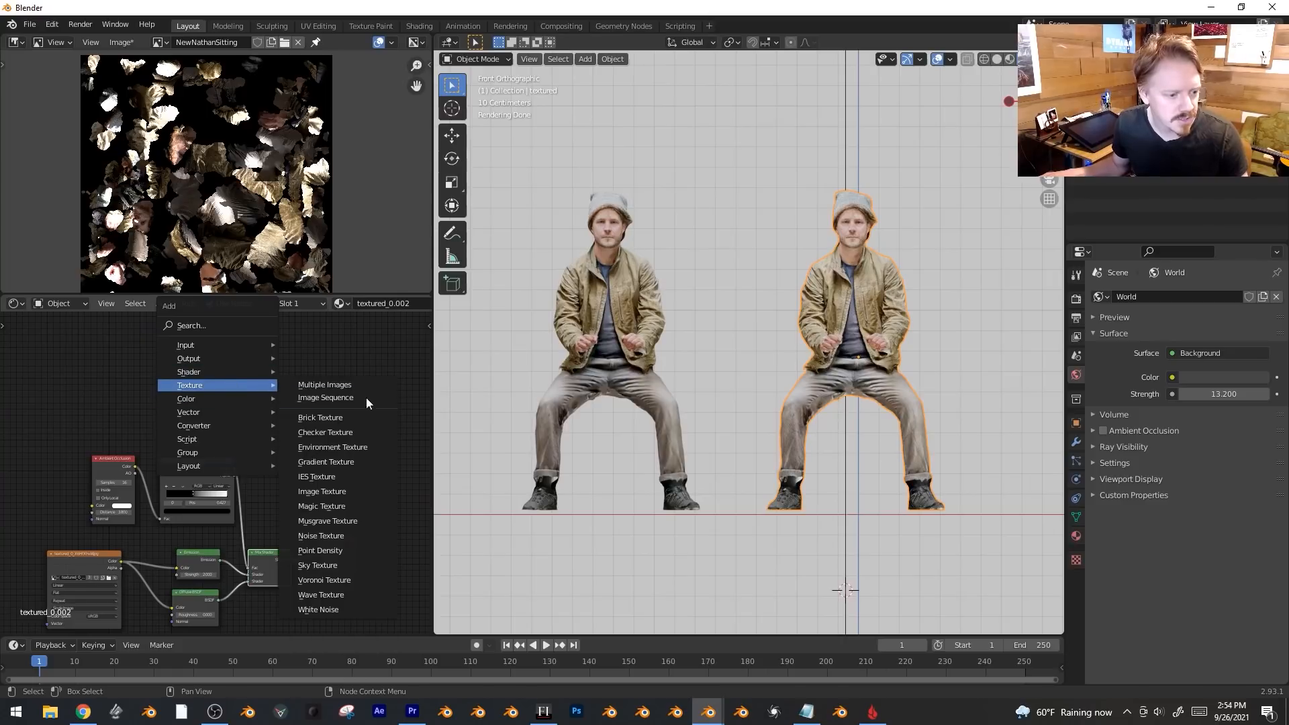
left_click(360, 493)
left_click(233, 396)
scroll(236, 400, "up", 2)
left_click(224, 402)
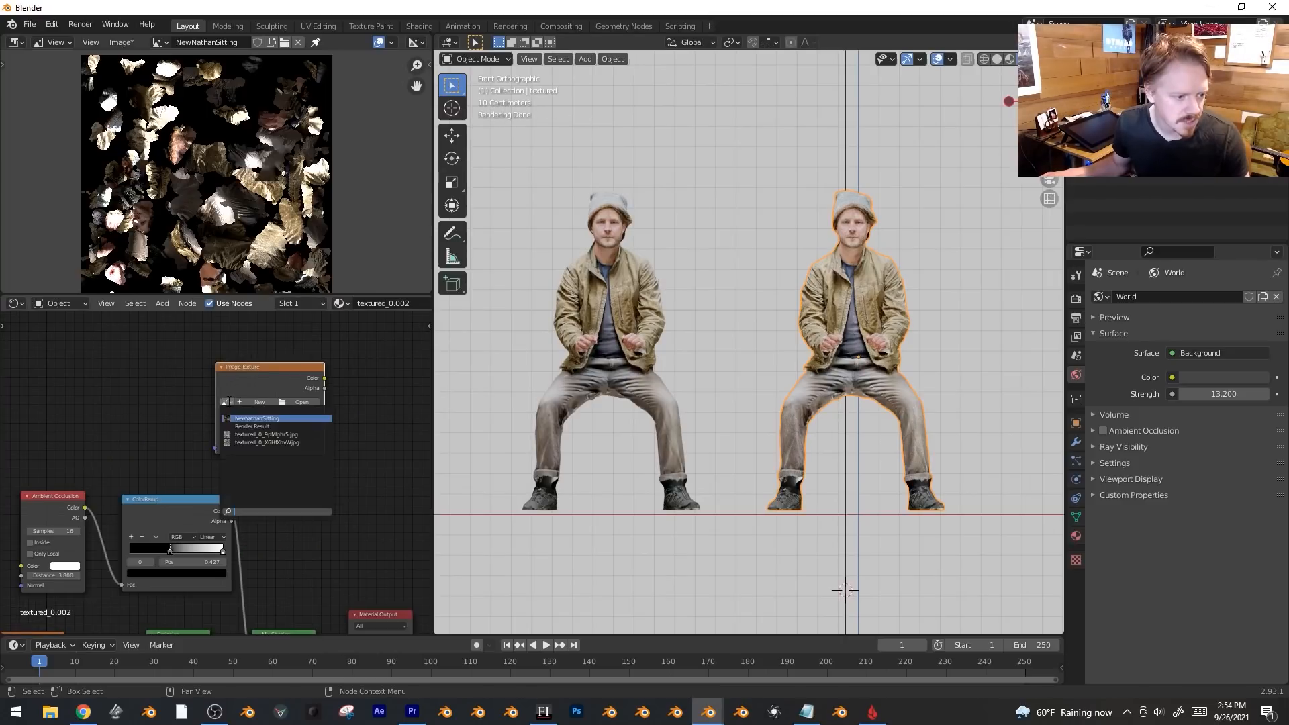
left_click(240, 417)
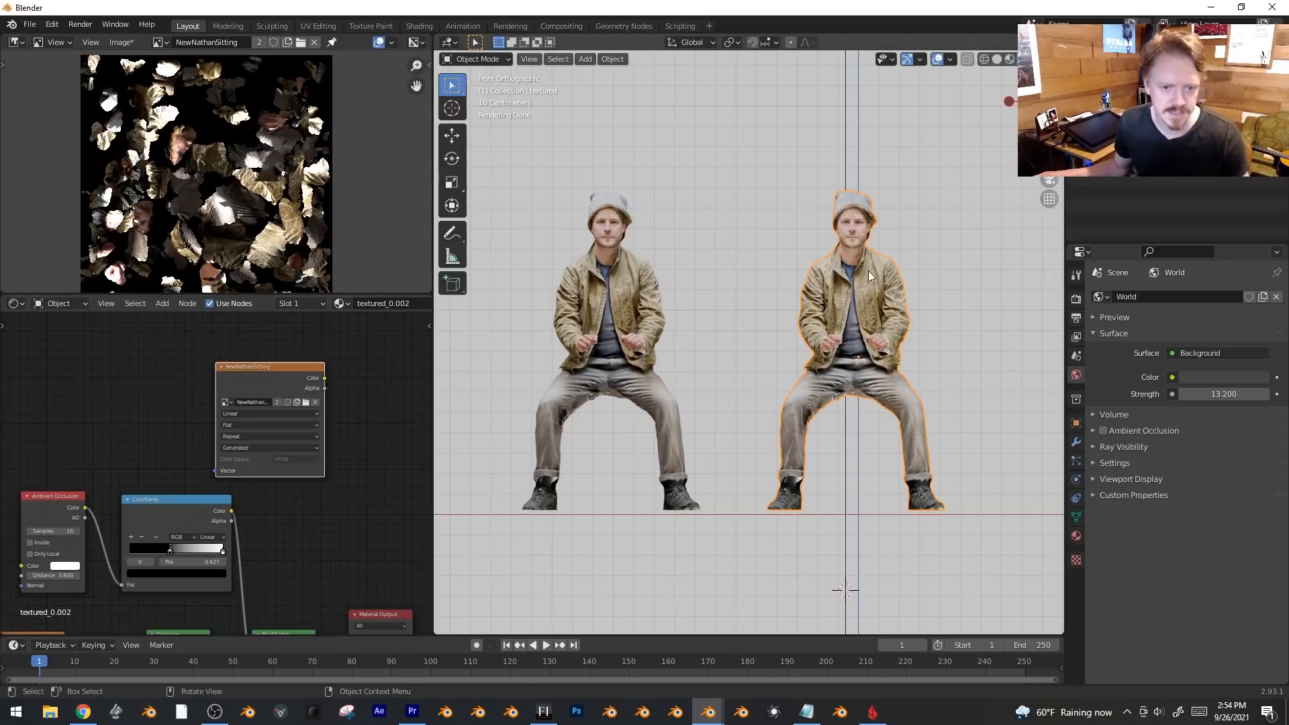
Bake the Combined lighting into the image from the Render Properties Bake panel.
left_click(1076, 298)
scroll(1118, 400, "down", 10)
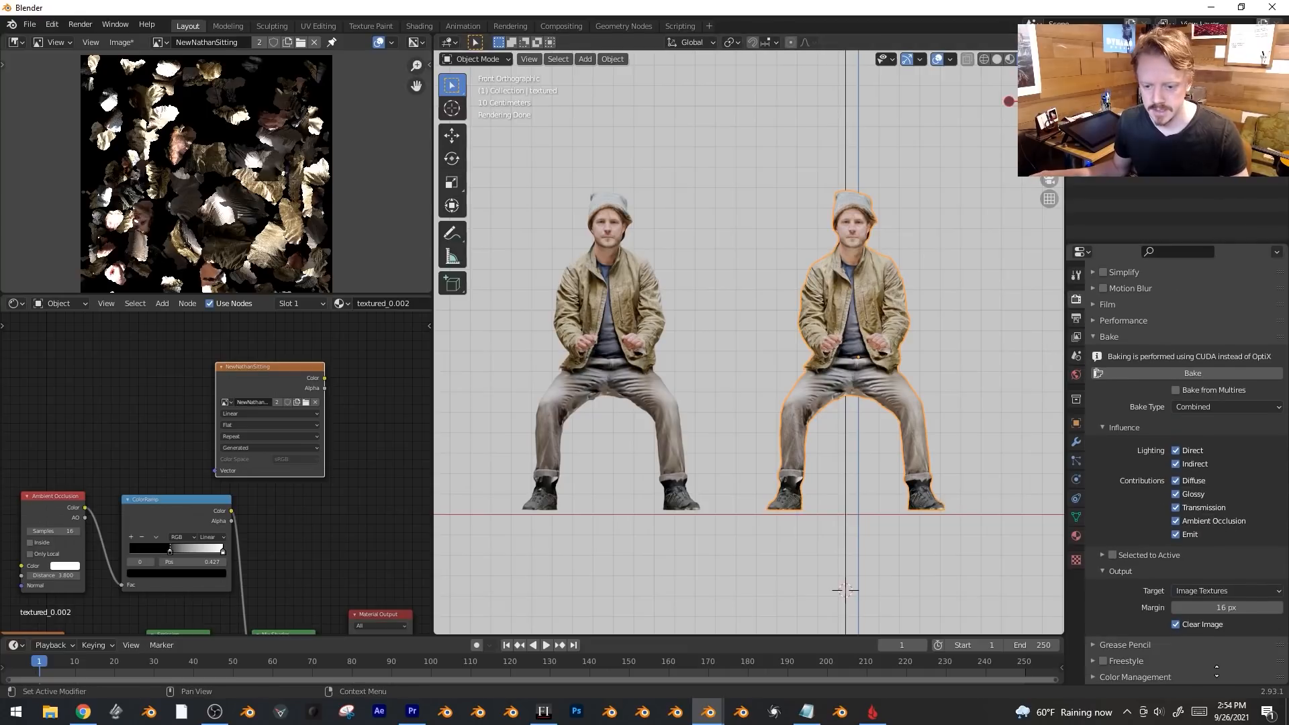
left_click(1203, 374)
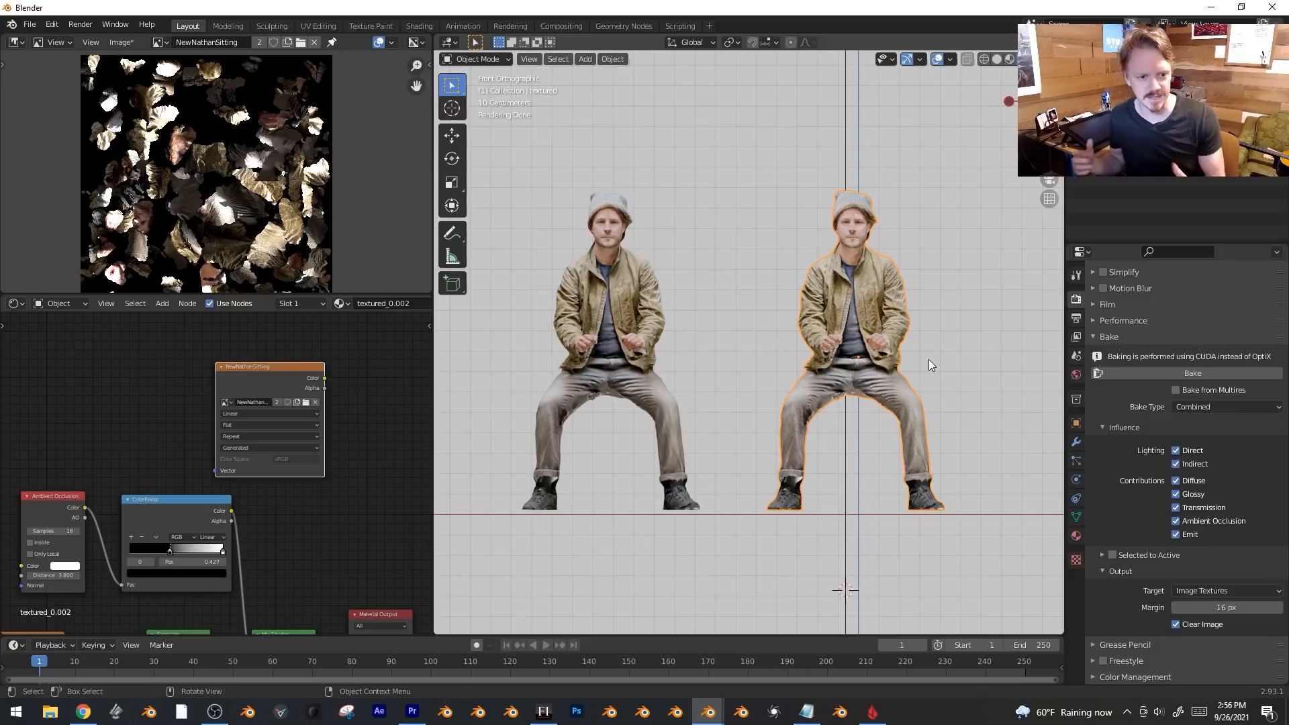
Add a Diffuse BSDF fed by the image texture colour in the first figure's material.
scroll(376, 411, "down", 2)
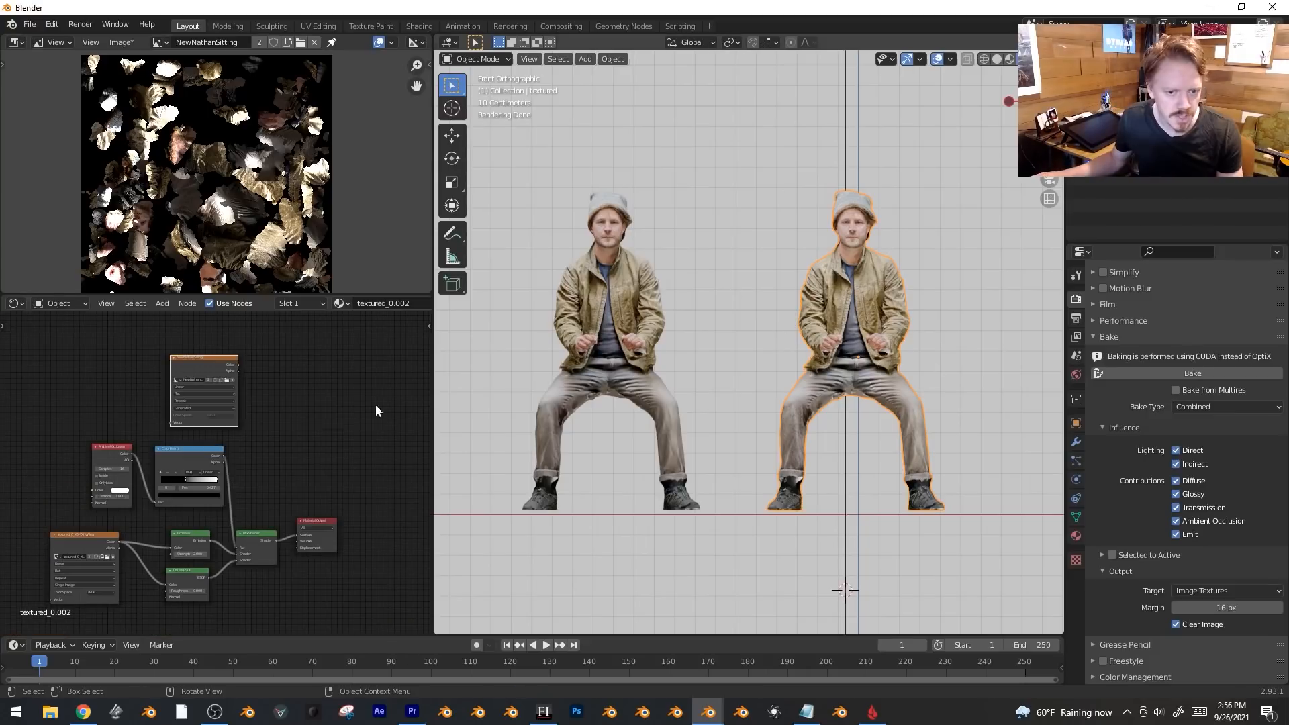
scroll(337, 404, "up", 1)
key("shift+a")
mouse_move(317, 400)
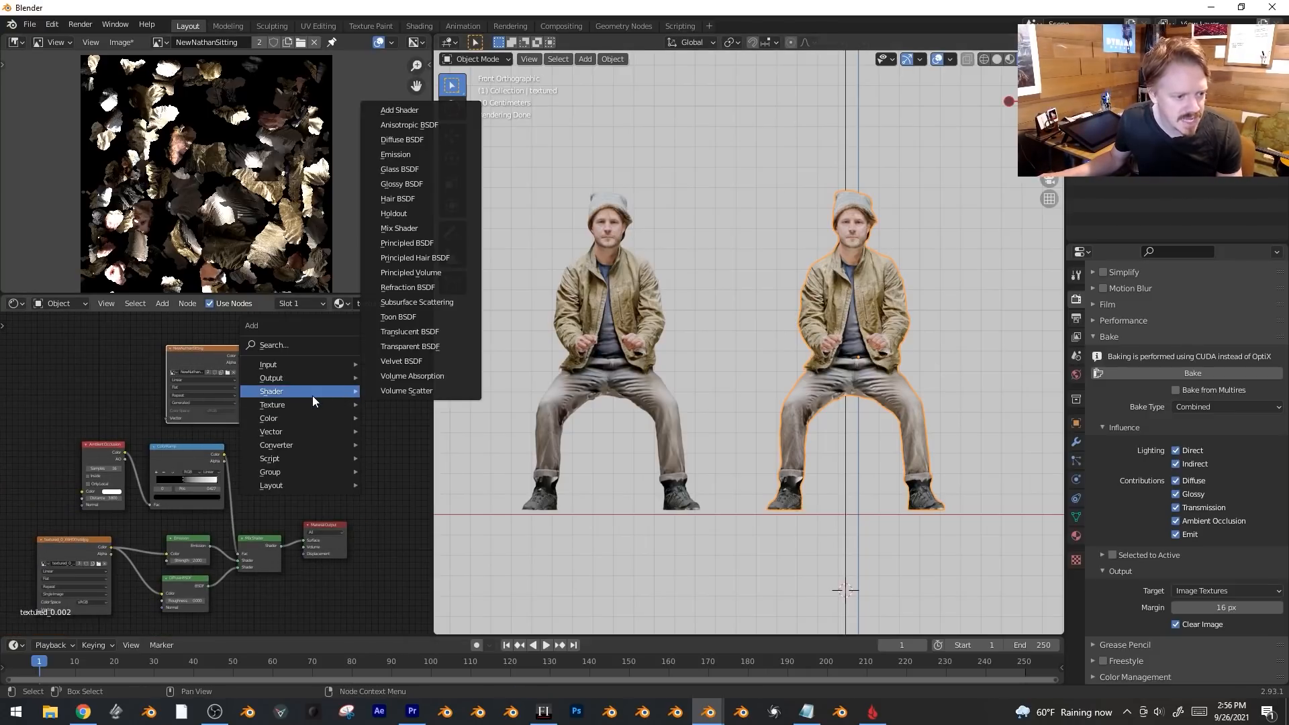
left_click(421, 140)
left_click(259, 361)
left_click_drag(240, 356, 373, 465)
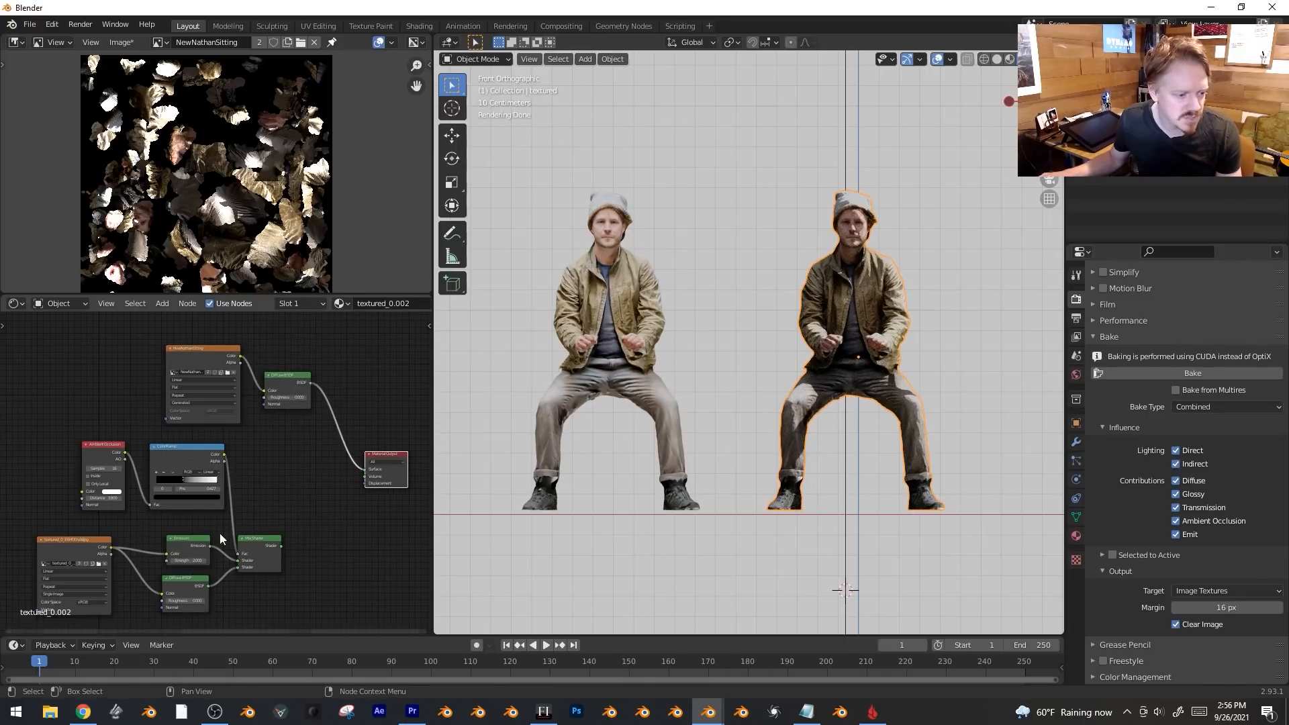
For the left figure, replace the Principled BSDF with a Diffuse BSDF on the texture-to-output link.
middle_click_drag(672, 336, 601, 352)
left_click(602, 352)
scroll(601, 351, "down", 3)
scroll(172, 446, "up", 3)
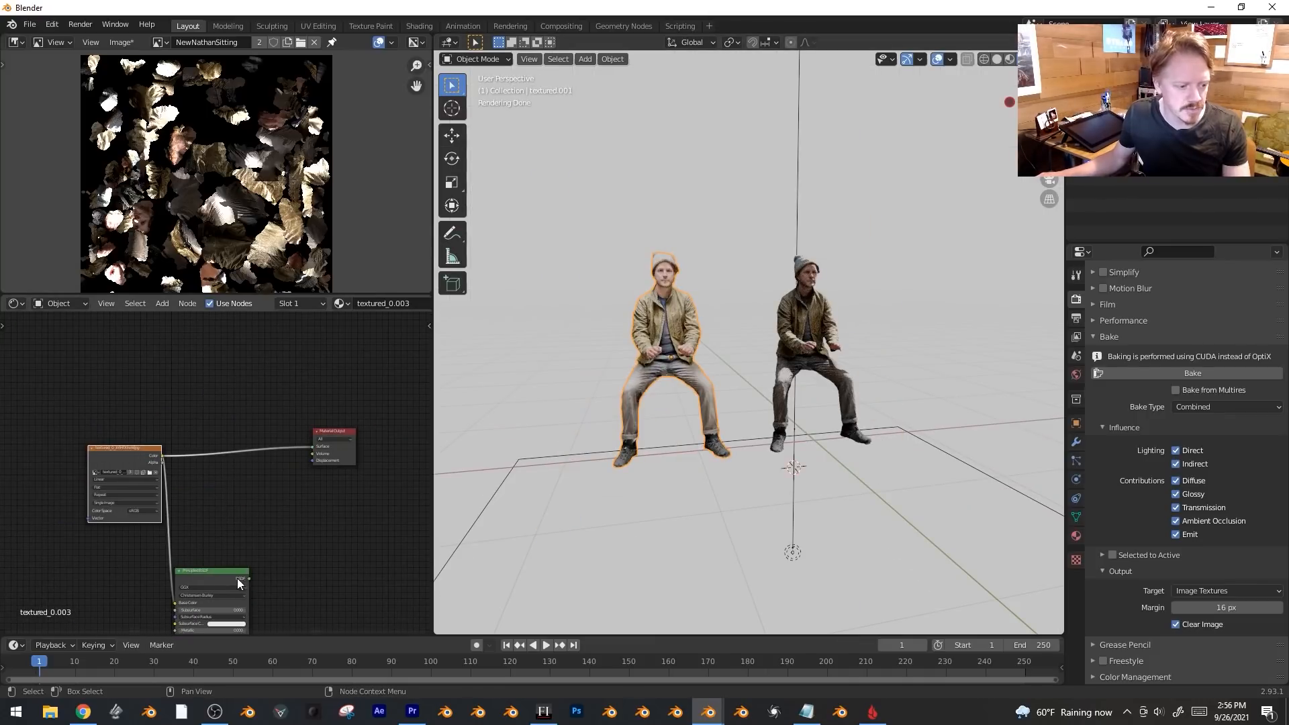
left_click_drag(230, 566, 251, 445)
key("x")
key("shift+a")
mouse_move(243, 512)
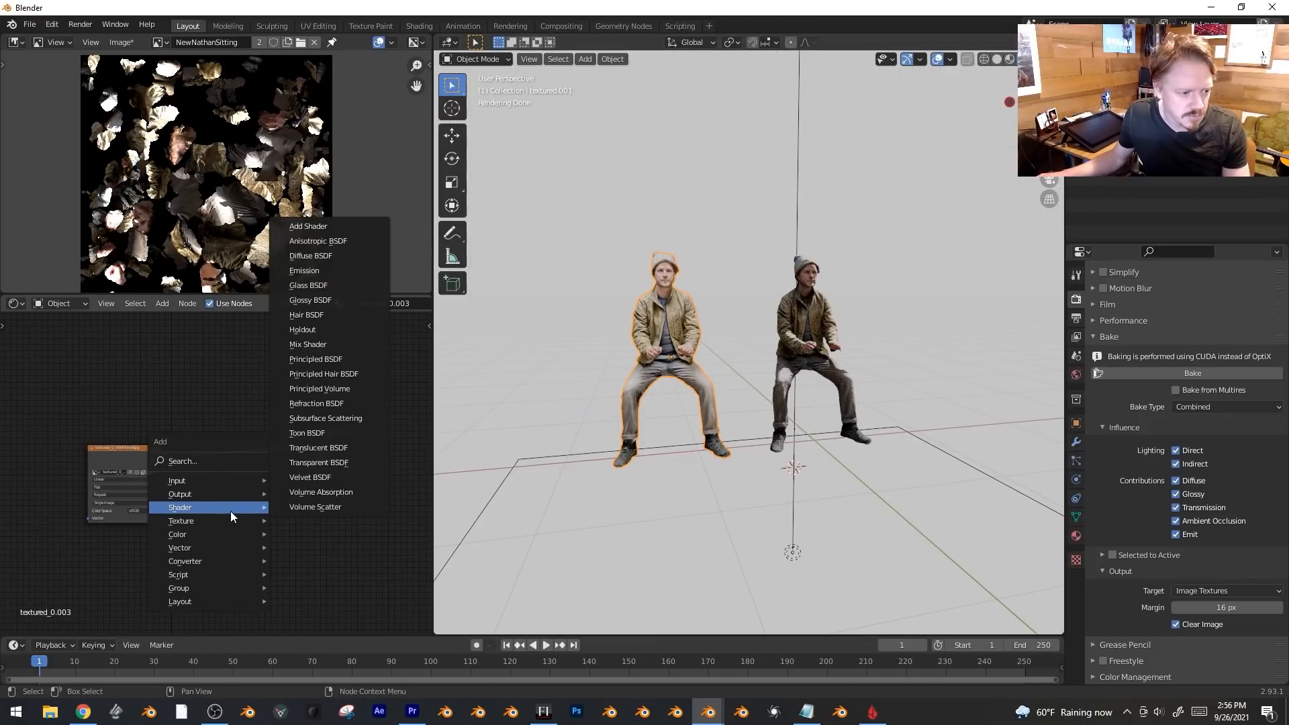
left_click(328, 257)
left_click(236, 445)
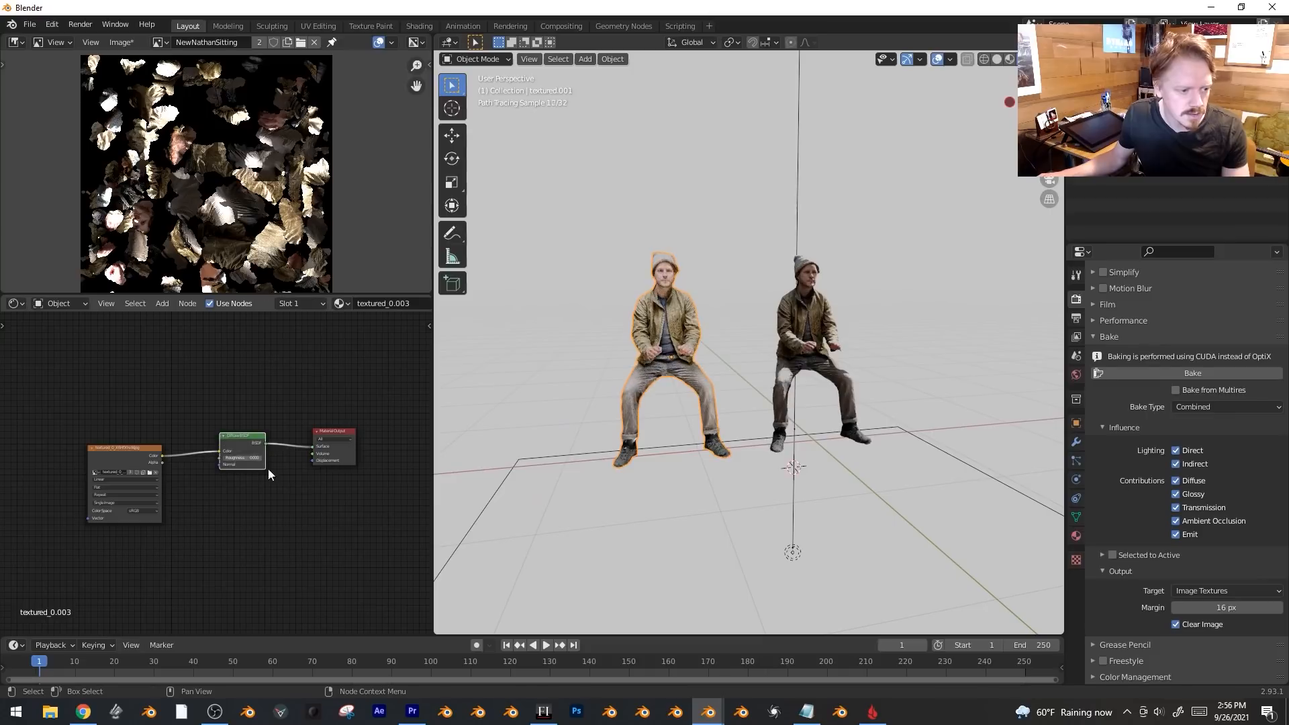
Return to the front view and compare shading modes, ending in Rendered shading.
key("KP_1")
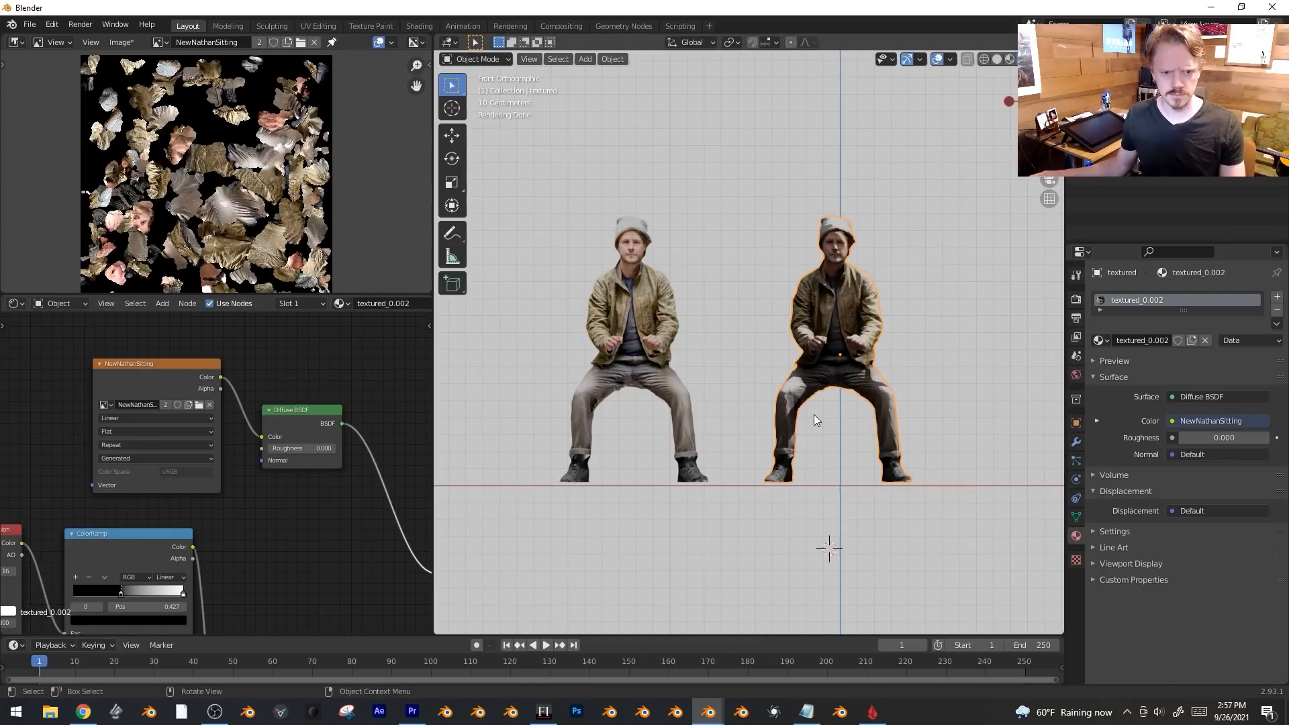
scroll(814, 414, "up", 1)
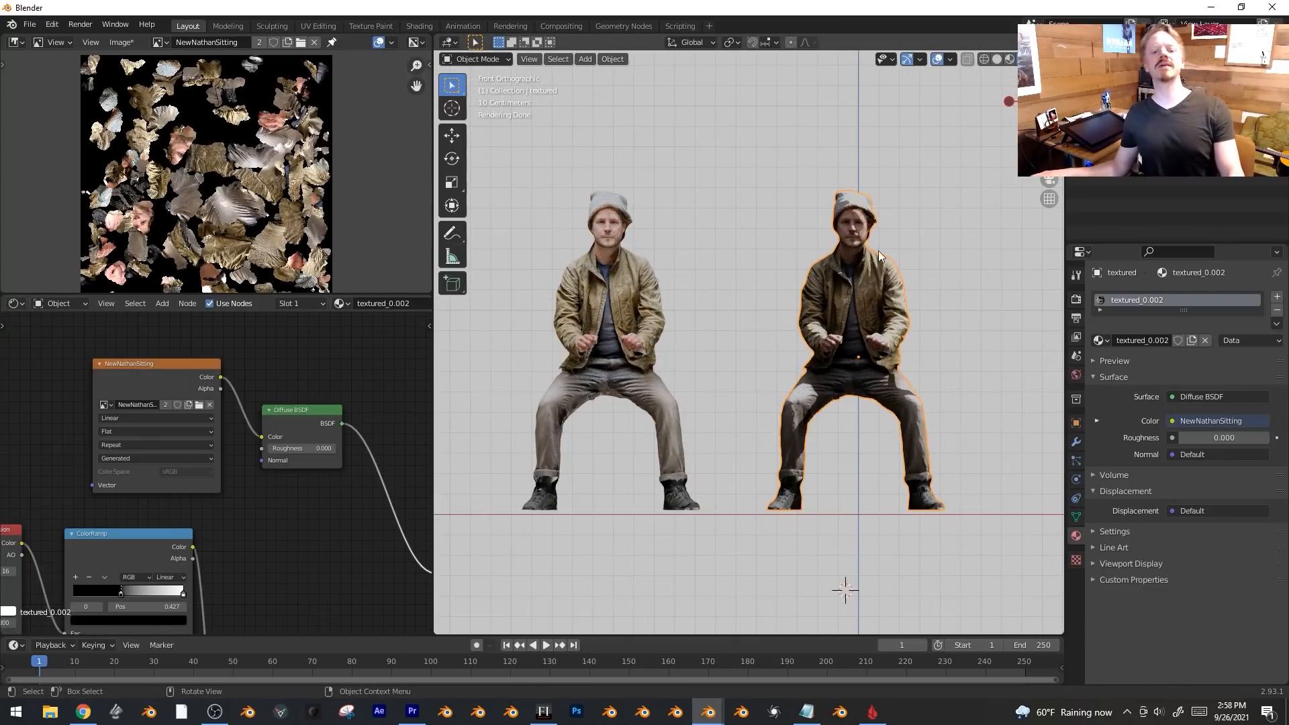
scroll(868, 295, "up", 1)
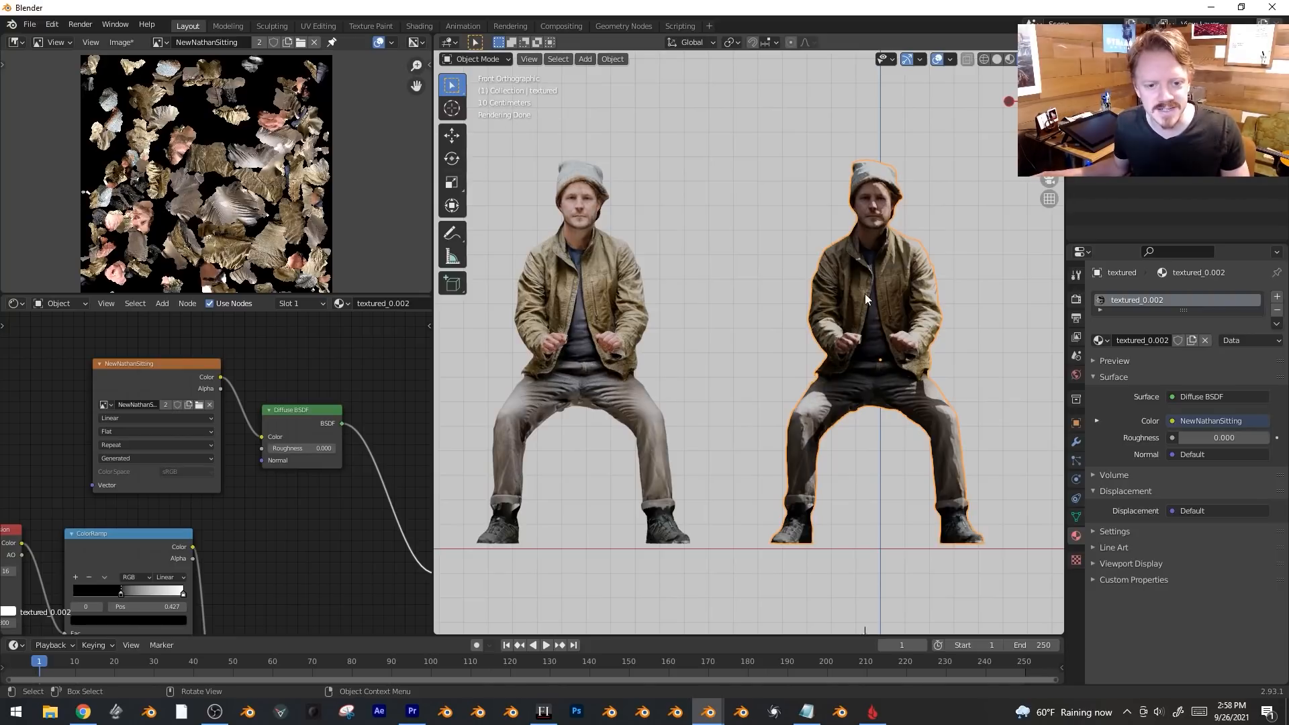
scroll(795, 356, "down", 6)
scroll(848, 313, "up", 5)
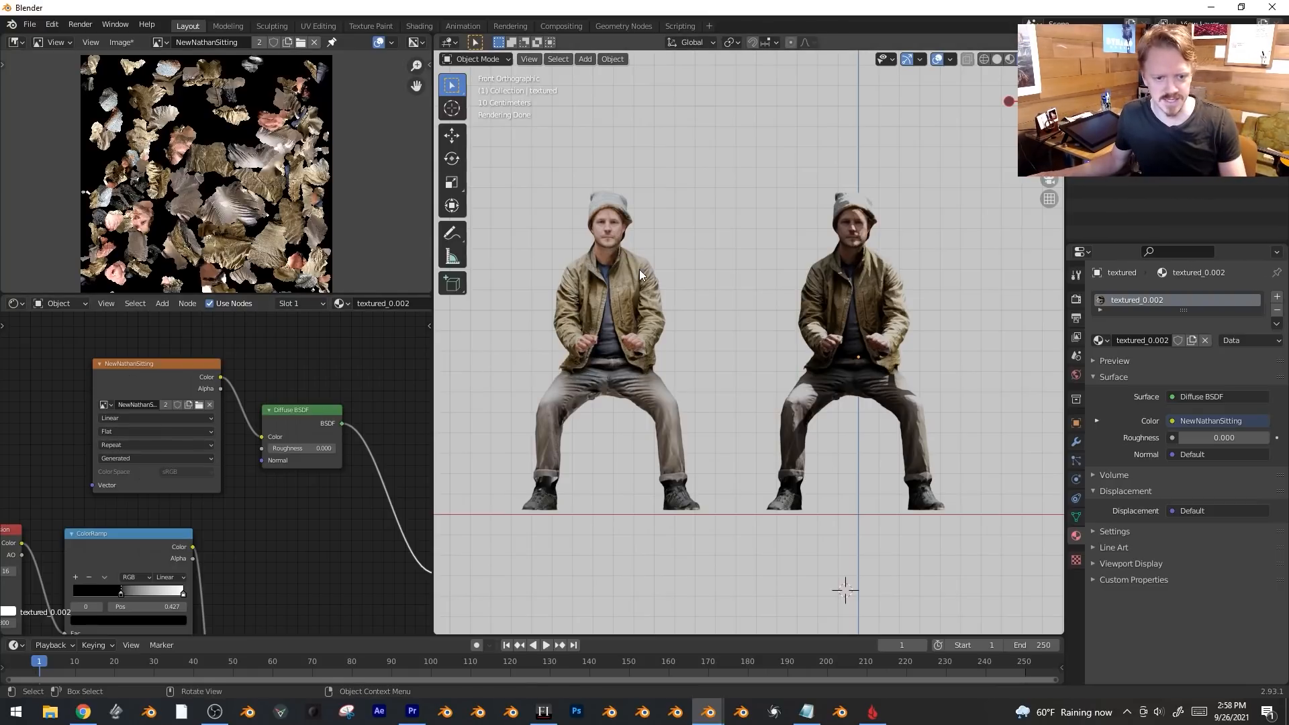
key("z")
left_click(758, 279)
key("z")
left_click(703, 184)
key("z")
left_click(708, 107)
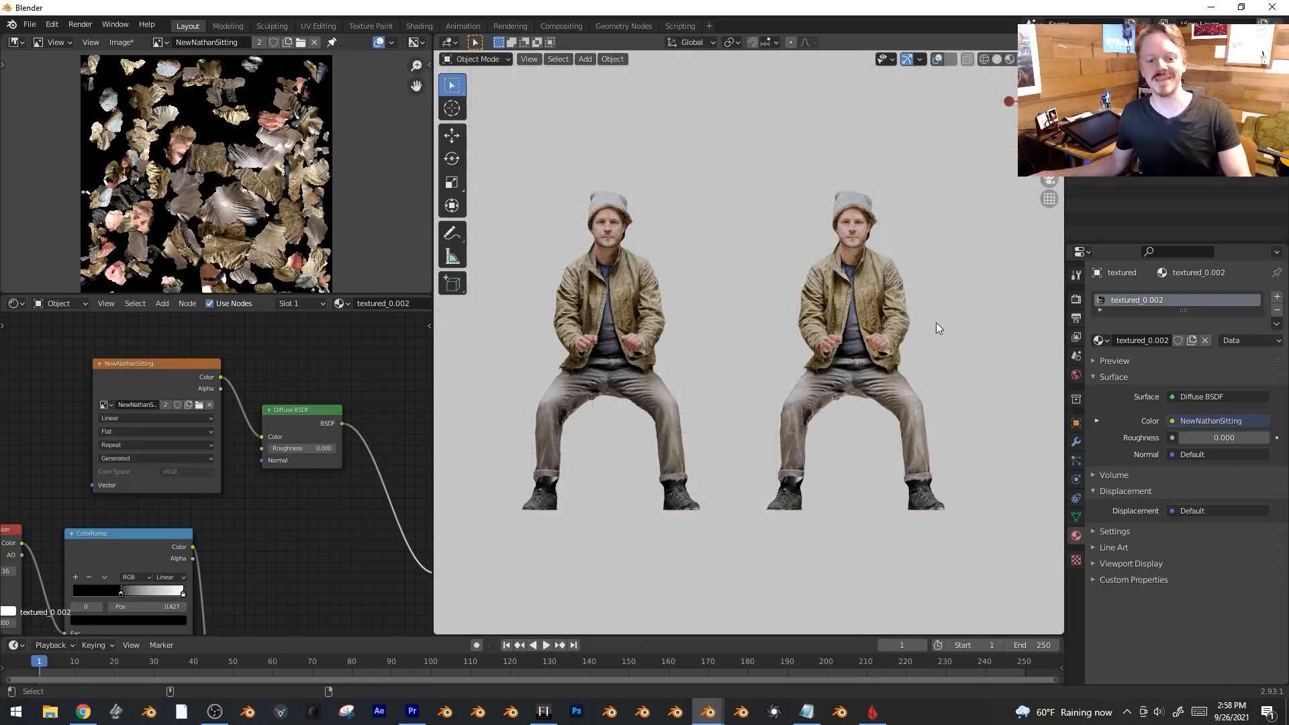
Set the world colour to an Environment Texture using blau_river_8k.exr.
left_click(580, 336)
left_click(857, 304)
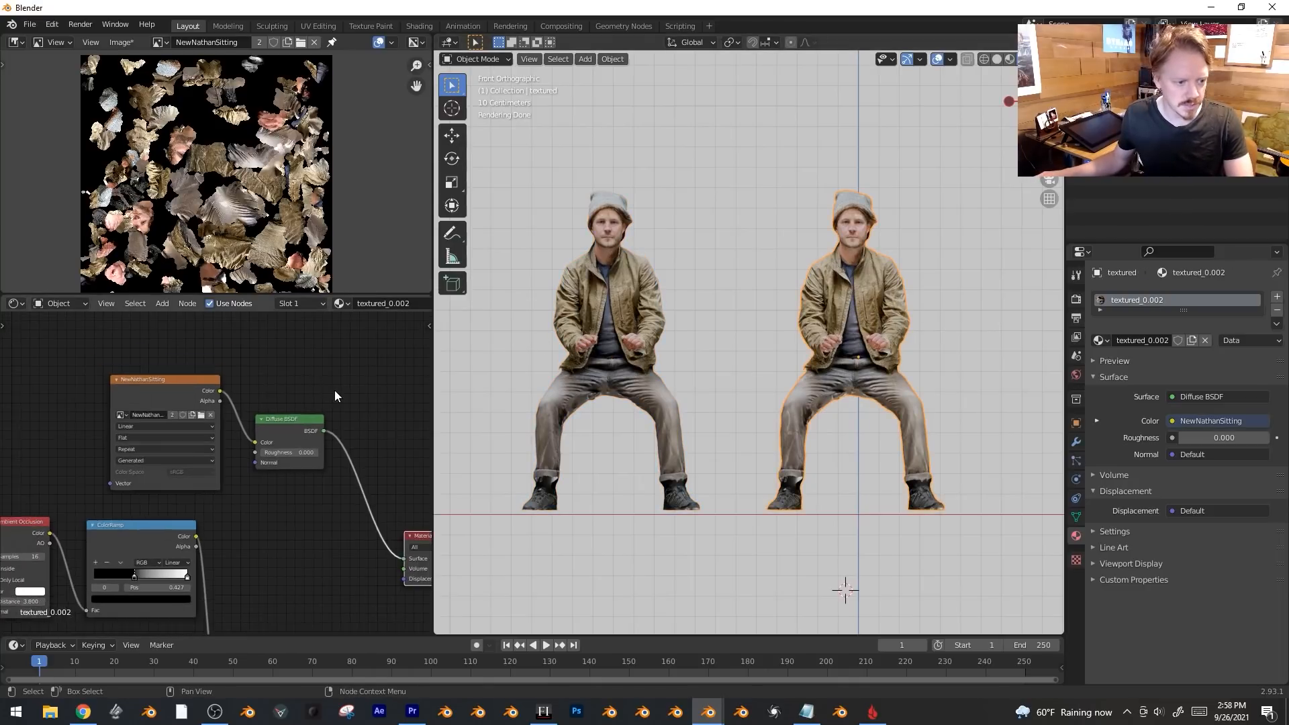
left_click(587, 267)
left_click(737, 343)
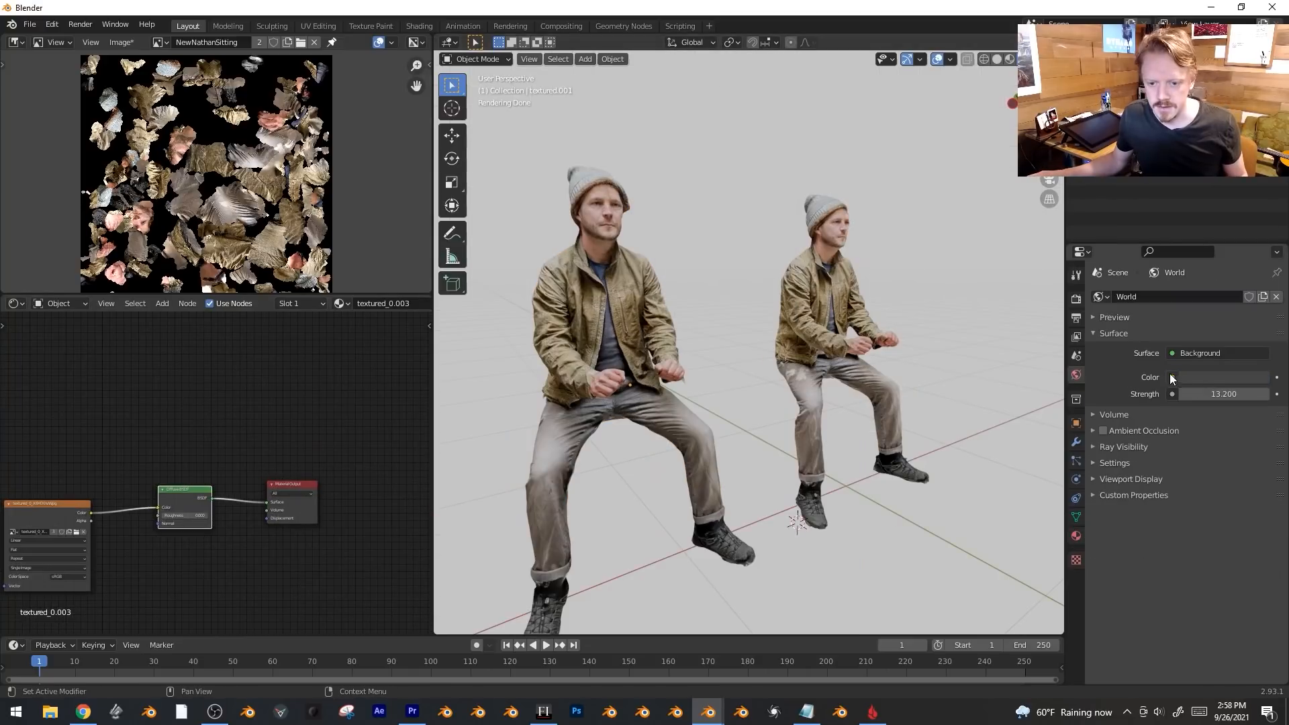
left_click(1172, 376)
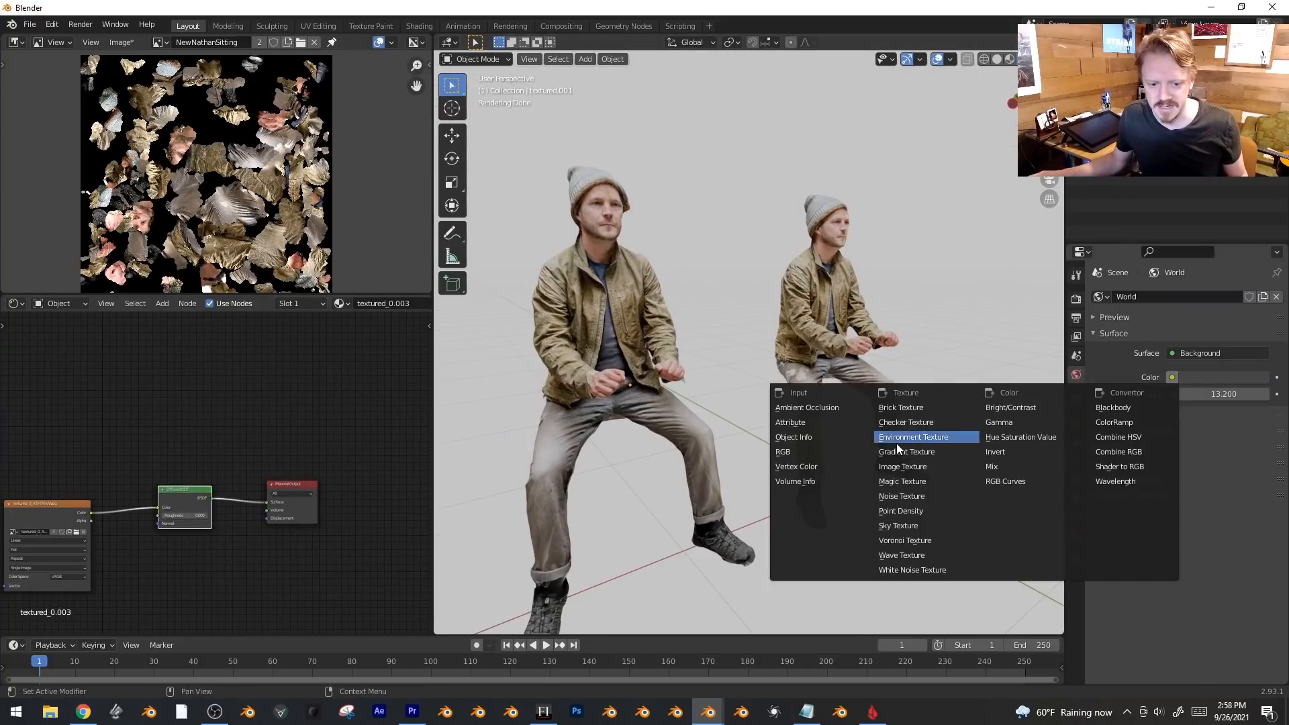
left_click(900, 443)
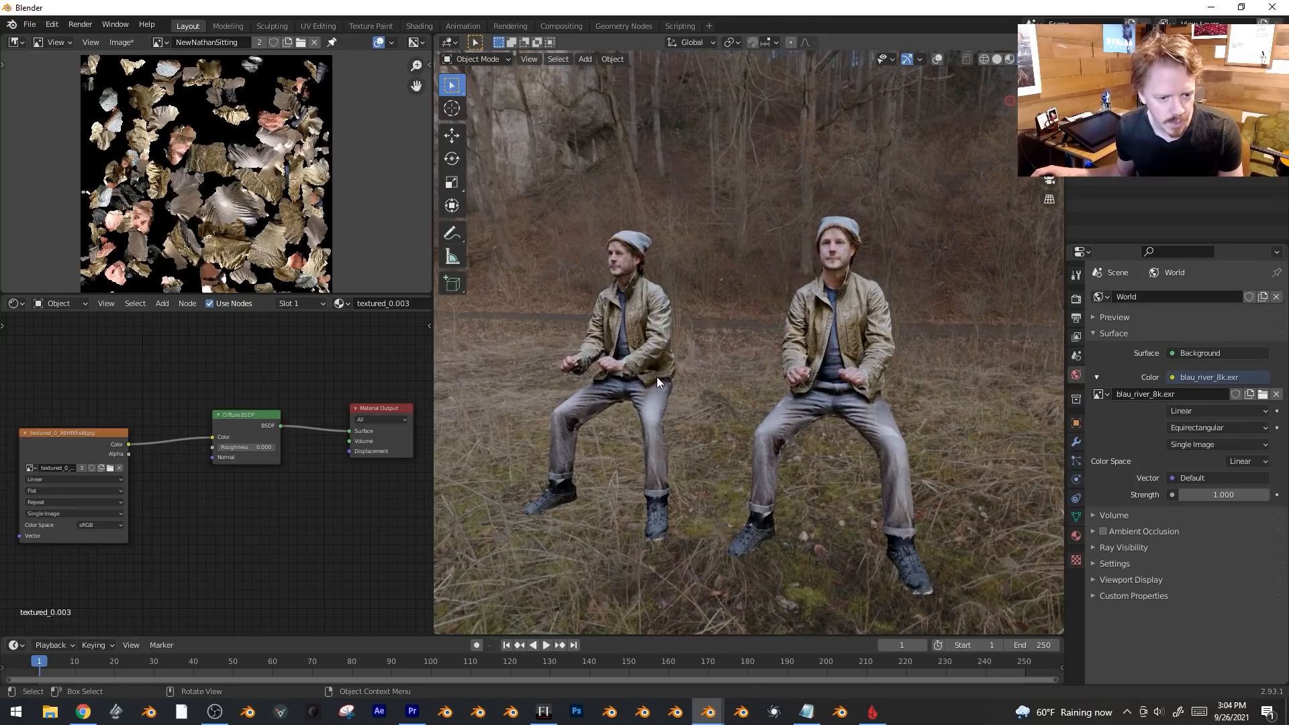
Orbit around the TwinClubhouses wall scan to a diagonal overhead view.
scroll(816, 373, "down", 6)
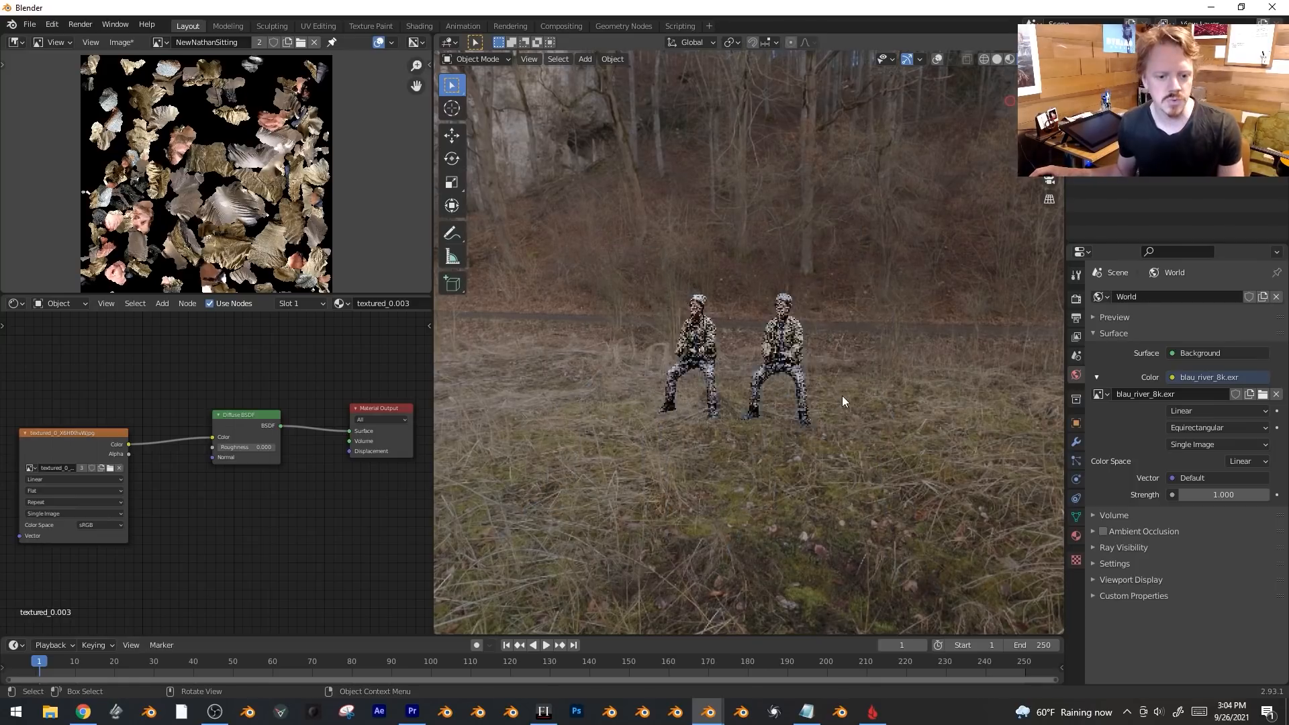
middle_click_drag(842, 396, 871, 312, "shift")
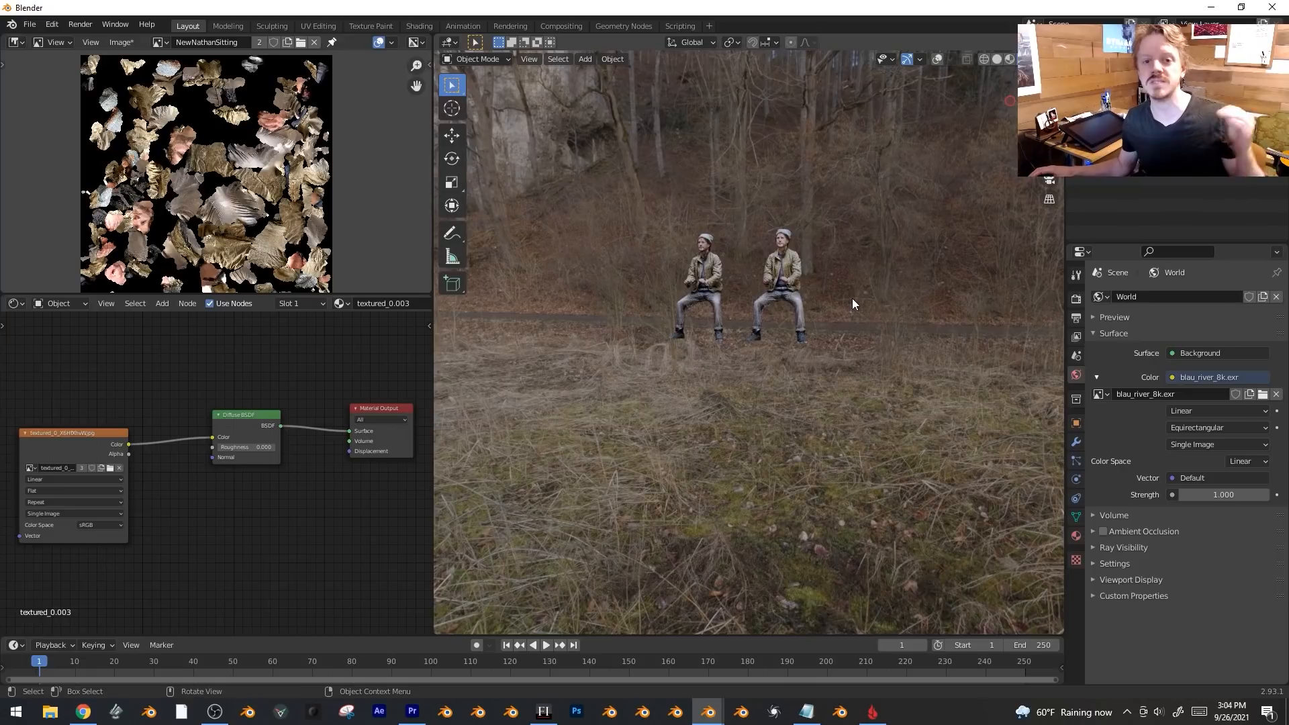
scroll(852, 298, "up", 2)
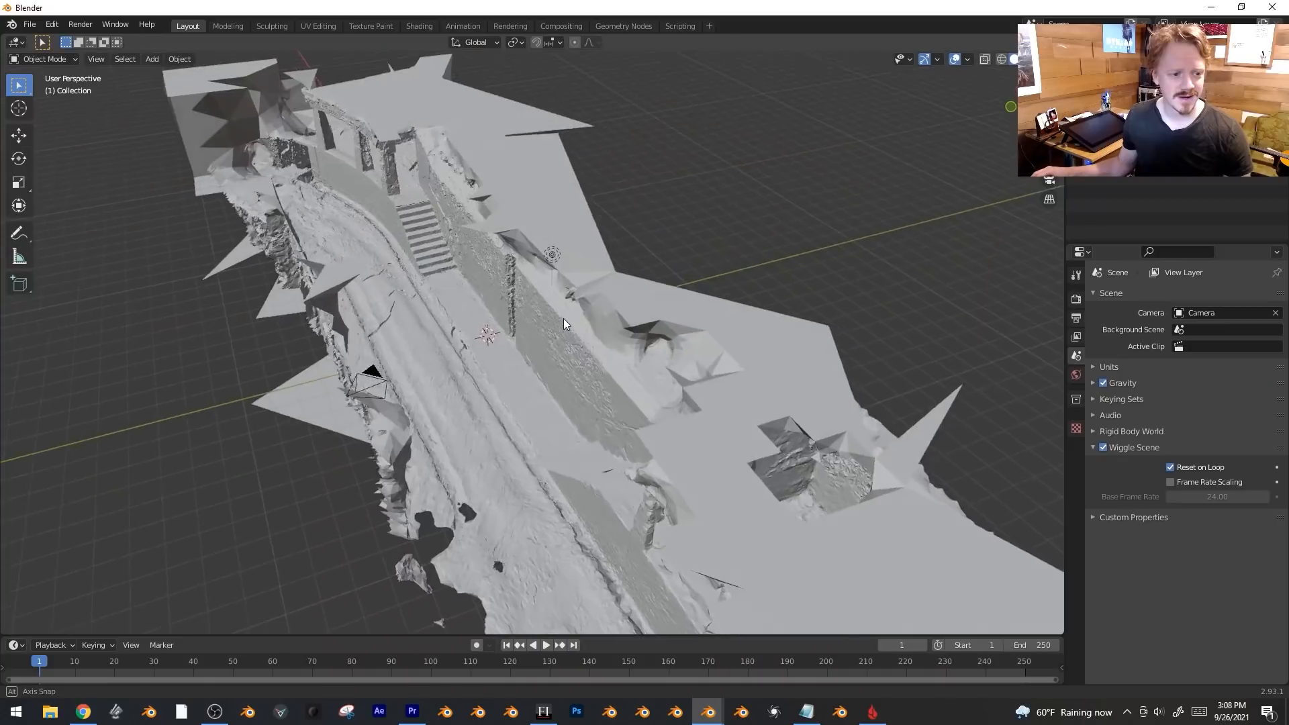
middle_click_drag(563, 318, 717, 360)
middle_click_drag(701, 340, 603, 393)
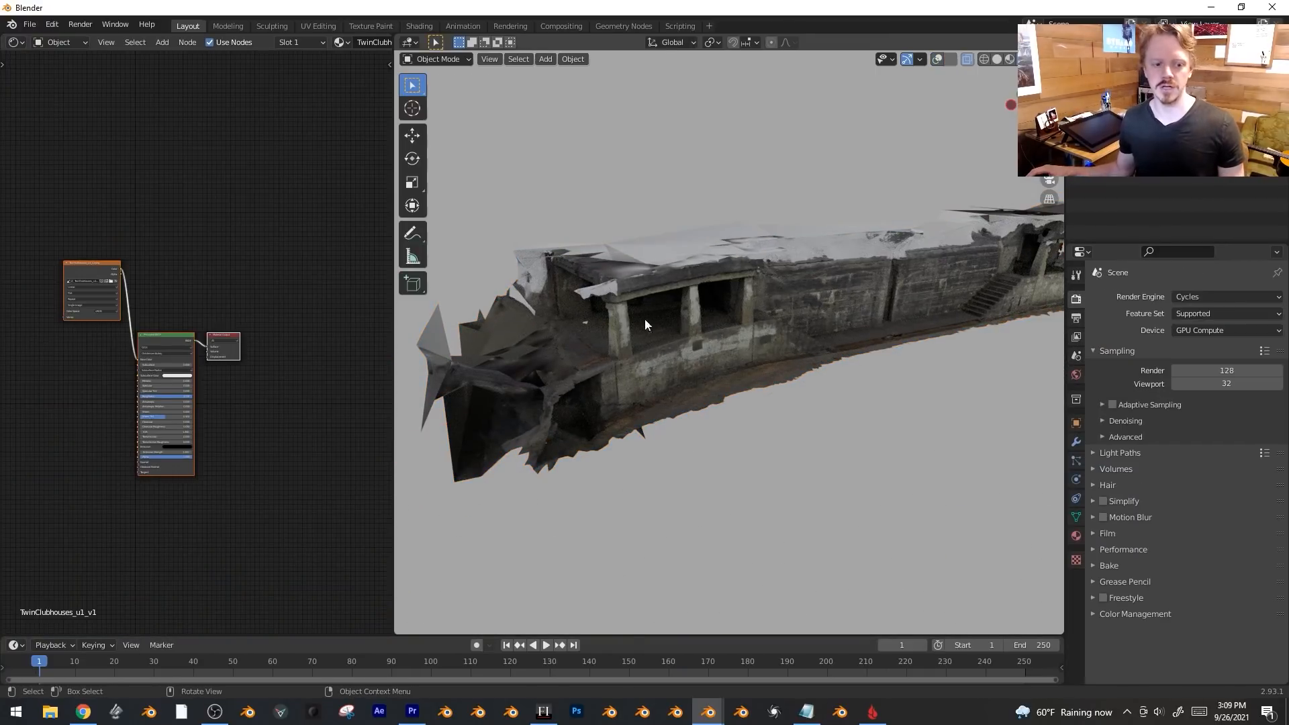
Convert the clubhouse material's Principled BSDF into an Emission shader.
middle_click_drag(701, 328, 720, 293)
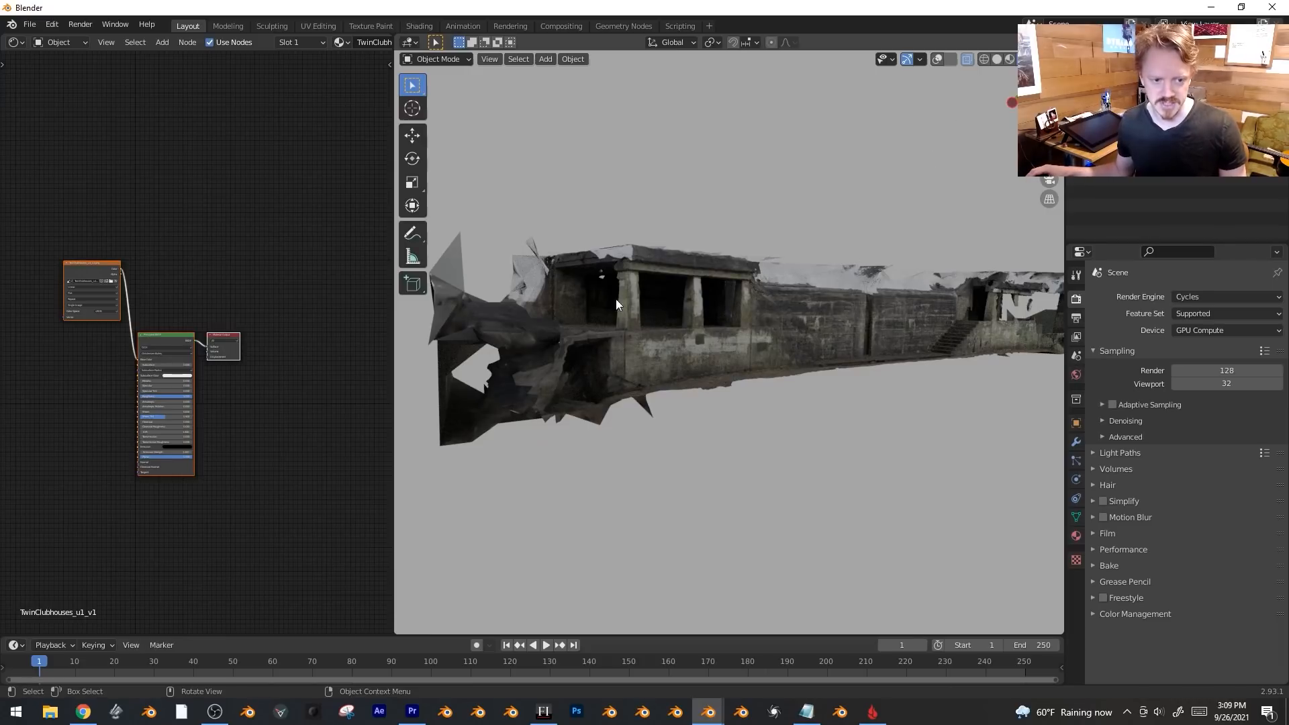
scroll(221, 267, "up", 4)
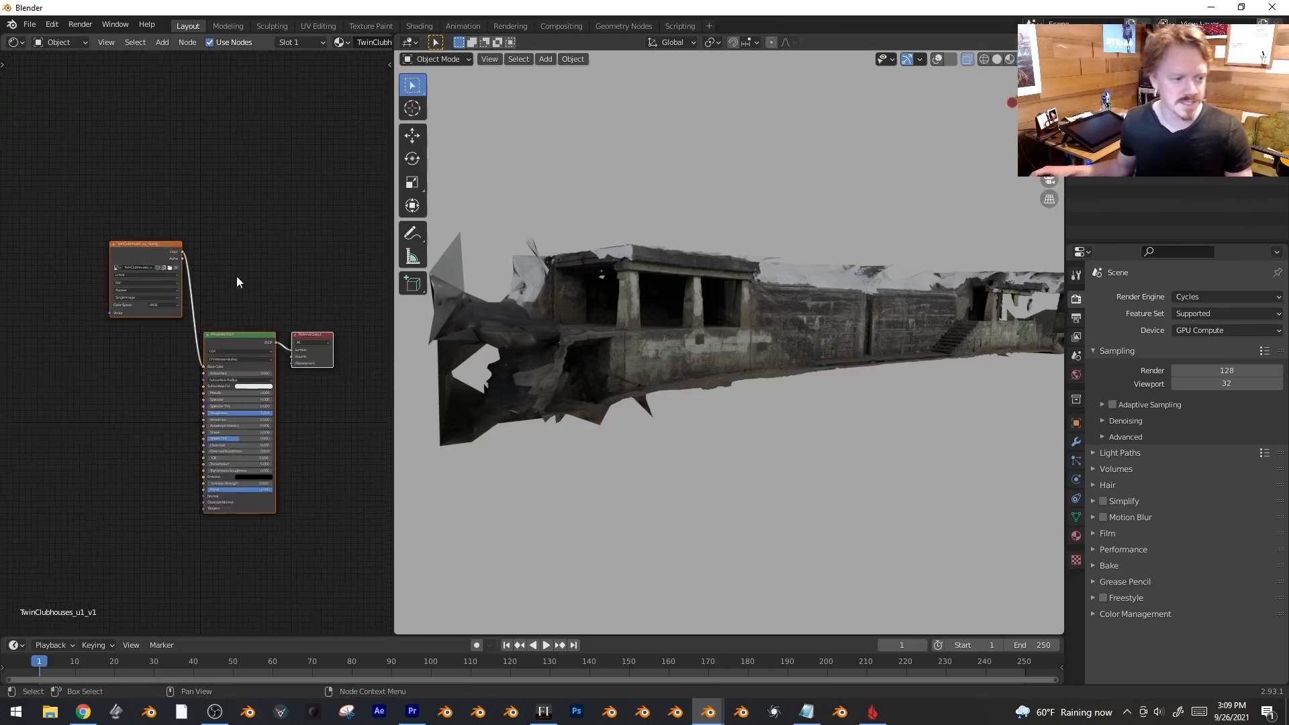
key("shift+s")
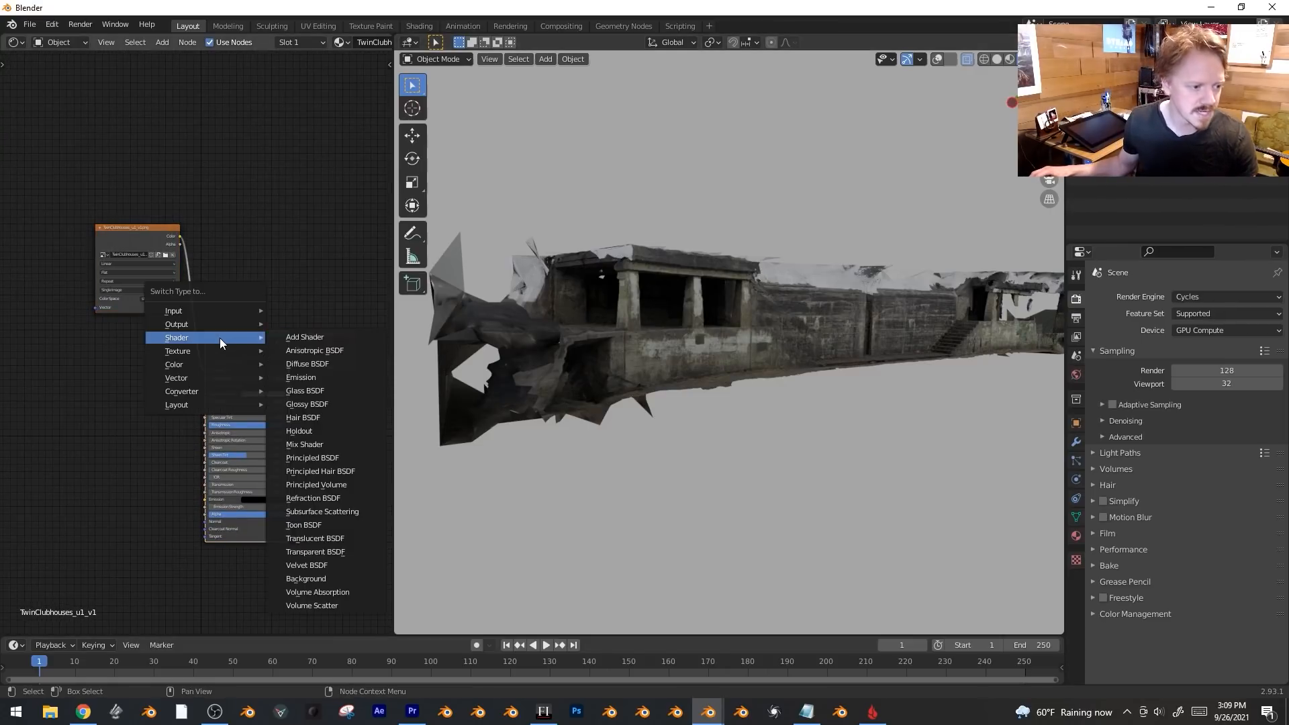
left_click(305, 378)
Add a second texture-fed Emission above the first and combine both through a Mix Shader.
scroll(224, 278, "up", 1)
key("shift+a")
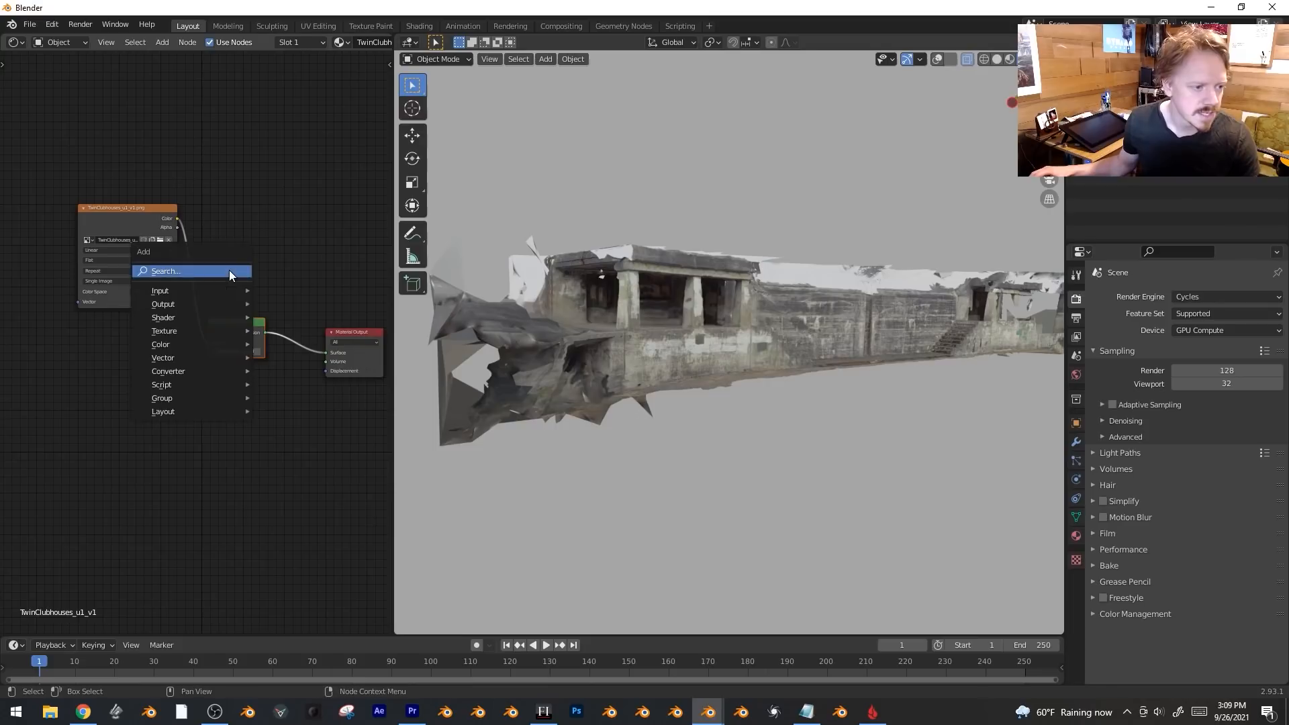
mouse_move(205, 319)
left_click(287, 361)
left_click(240, 270)
left_click_drag(176, 218, 211, 285)
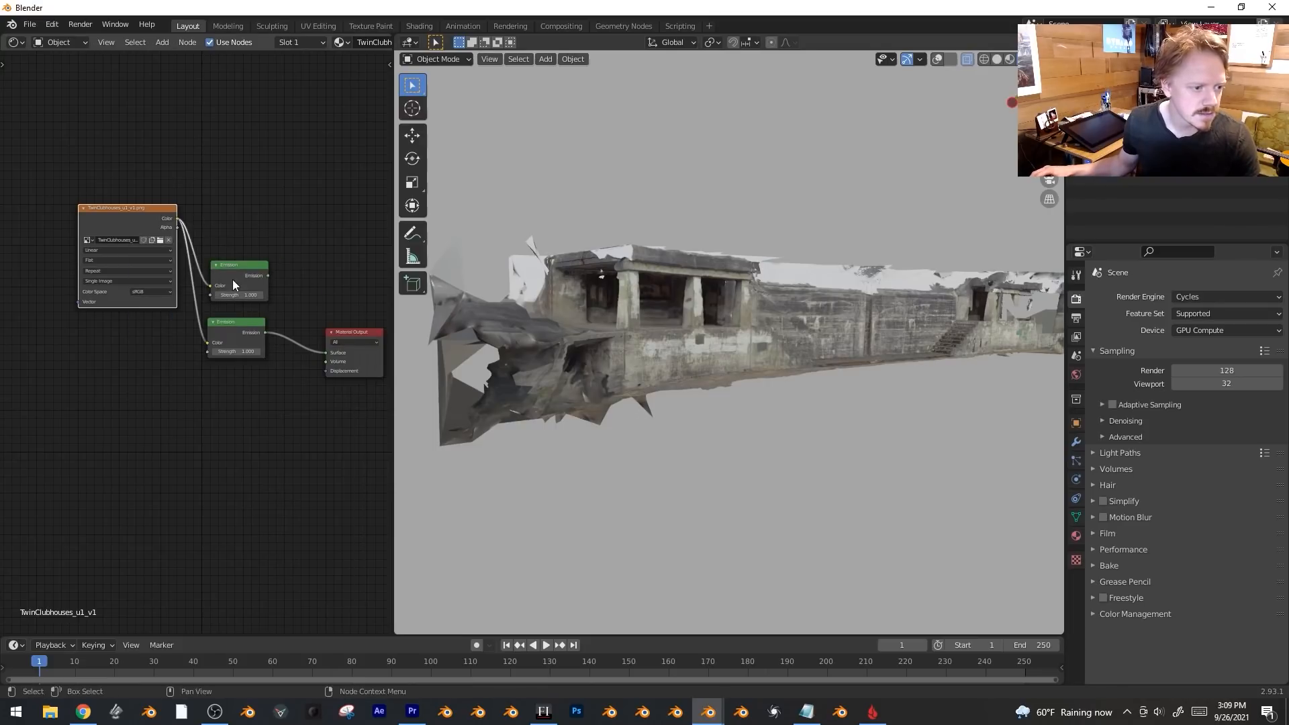
right_click_drag(233, 279, 239, 333, "ctrl+shift")
left_click(352, 360)
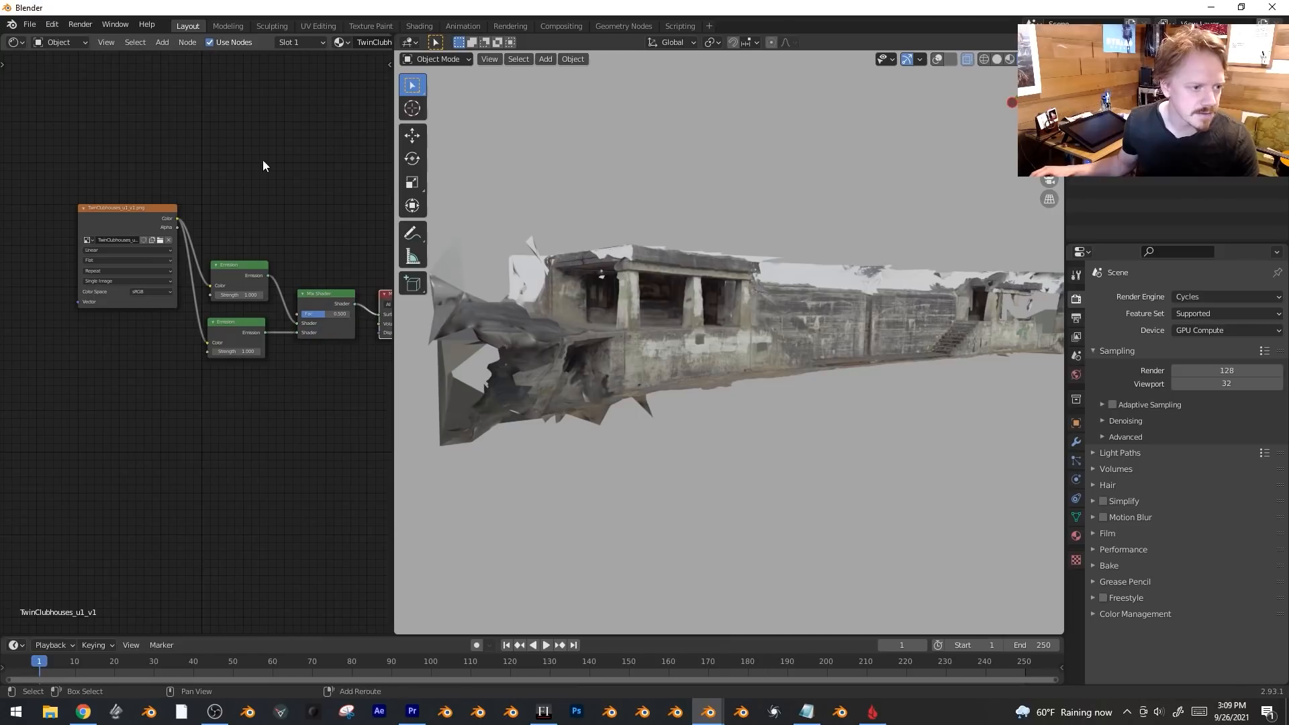
Add an Ambient Occlusion node and link it toward the Mix Shader factor.
key("shift+a")
mouse_move(215, 134)
left_click(329, 152)
left_click(130, 99)
left_click_drag(189, 114, 297, 312)
Insert a ColorRamp between occlusion and Mix factor, Distance 5.600, black stop at 0.341.
left_click(171, 107, "ctrl+shift")
key("shift+a")
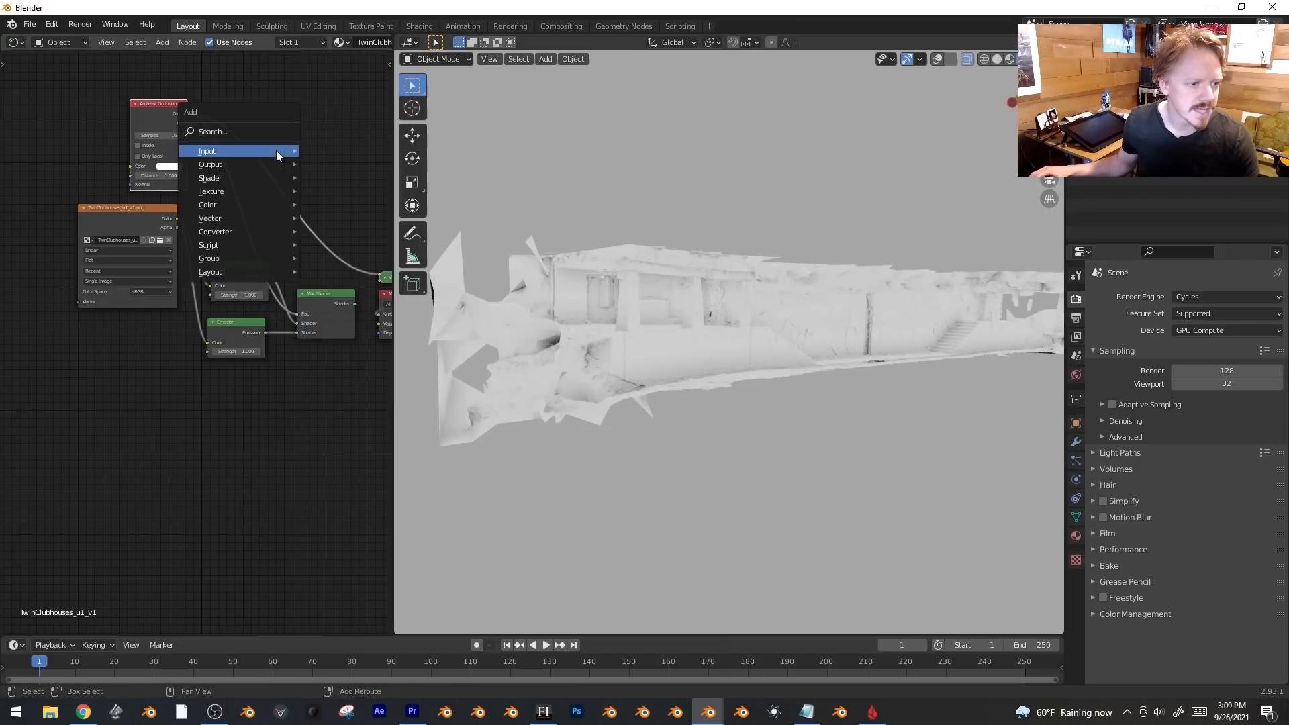
mouse_move(262, 232)
left_click(360, 264)
left_click(258, 155)
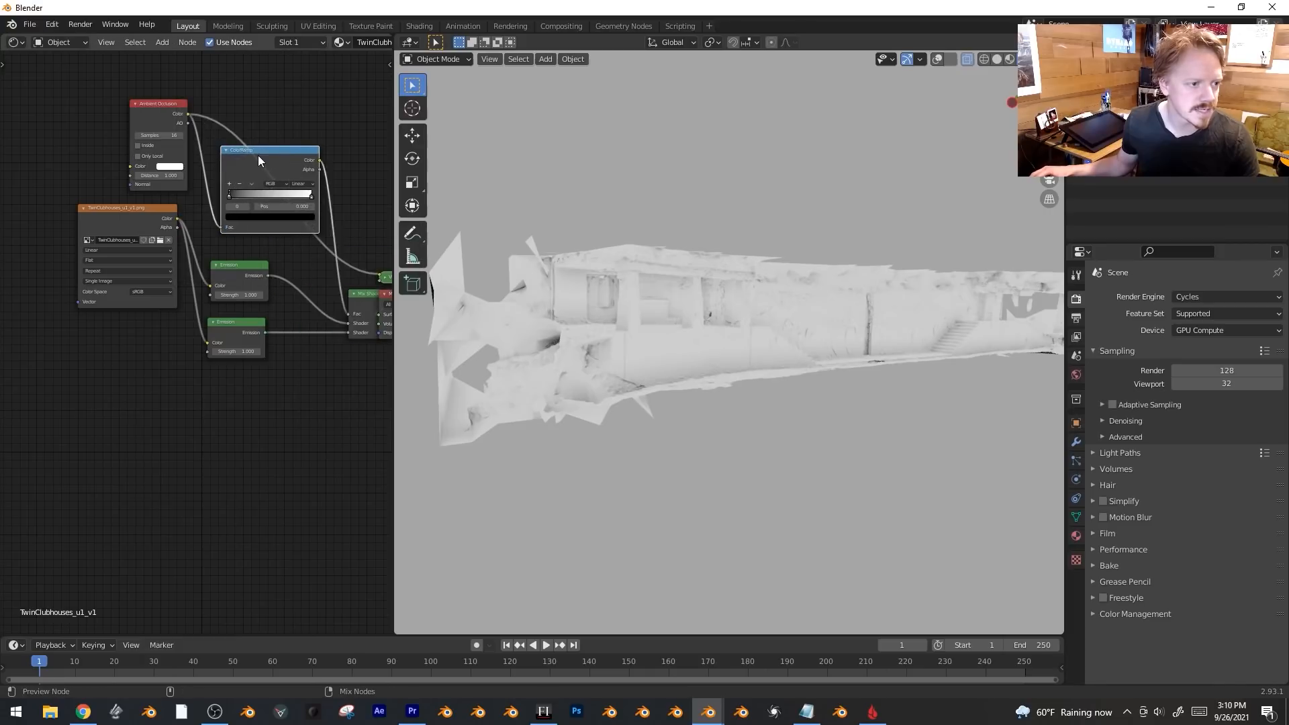
left_click_drag(244, 195, 281, 196)
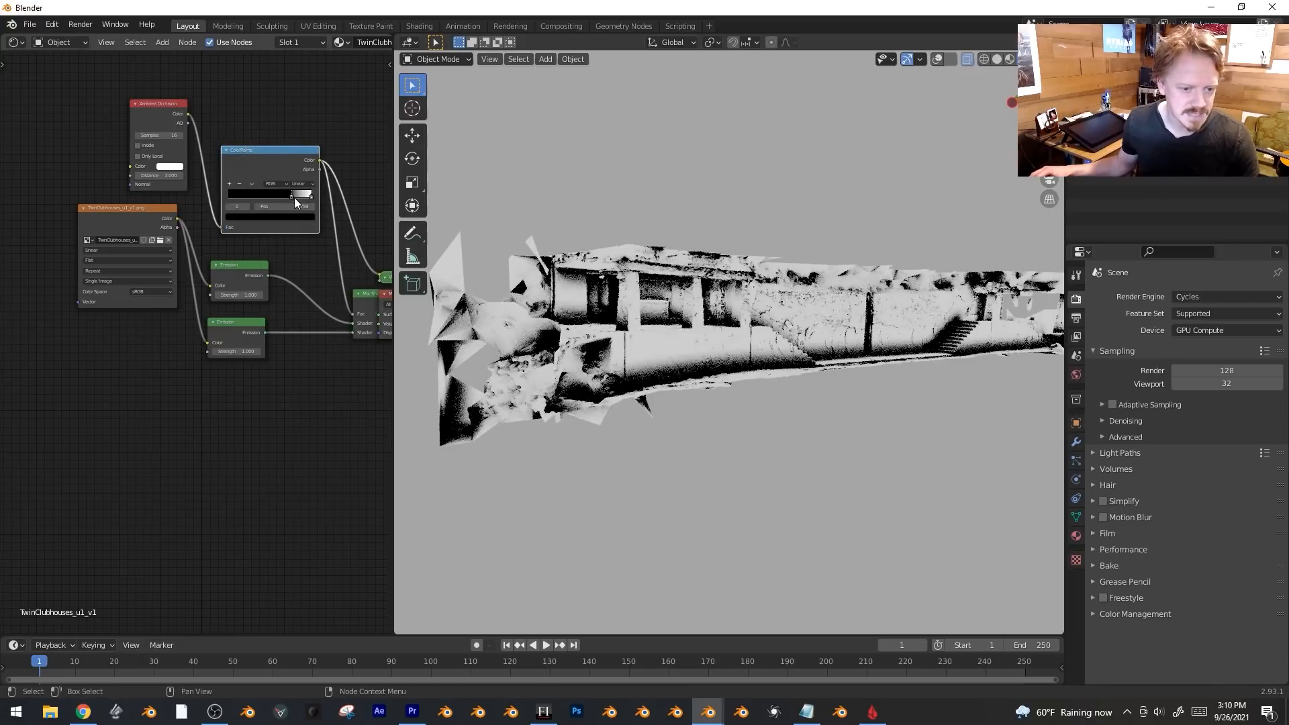
left_click_drag(161, 176, 192, 176)
left_click_drag(278, 194, 253, 194)
Tidy the node layout, pull in the ramp's white stop, and reconnect the Mix Shader output.
middle_click_drag(699, 289, 655, 308)
middle_click_drag(291, 363, 190, 422)
scroll(191, 422, "up", 2)
left_click_drag(319, 355, 380, 364)
left_click_drag(150, 351, 164, 346)
left_click_drag(137, 393, 152, 387)
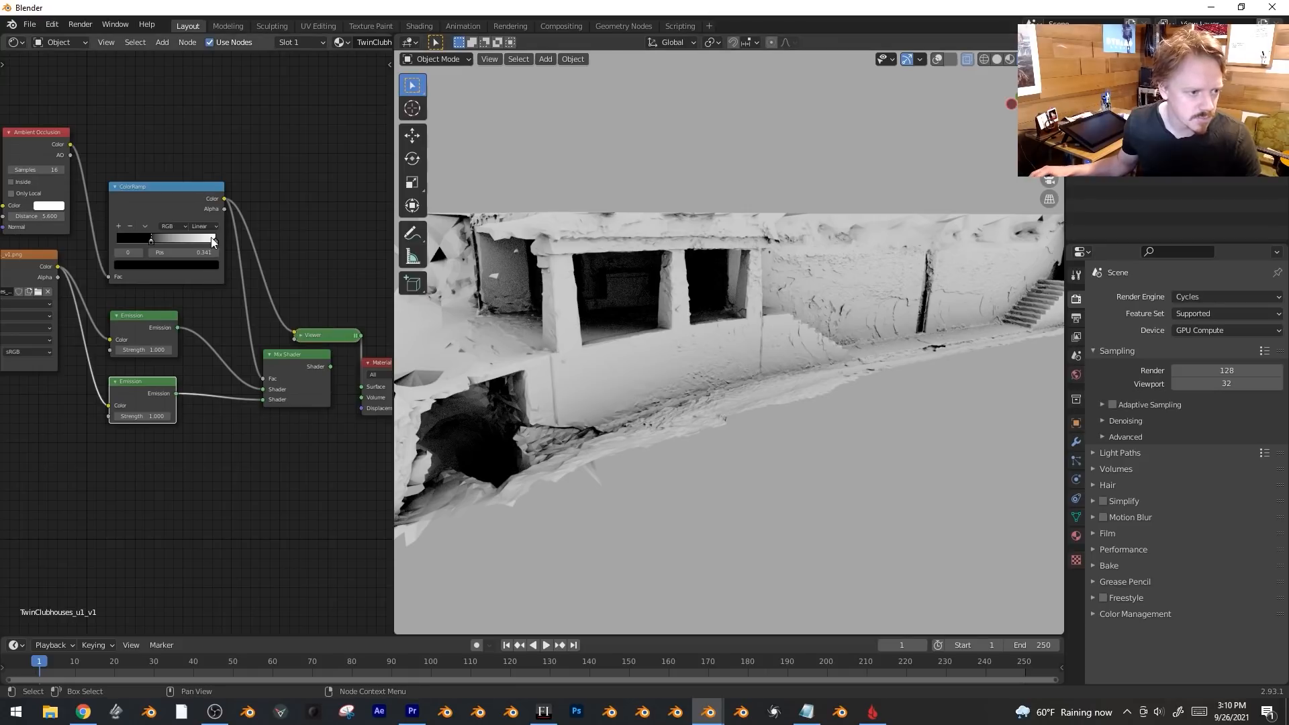
left_click_drag(213, 242, 201, 240)
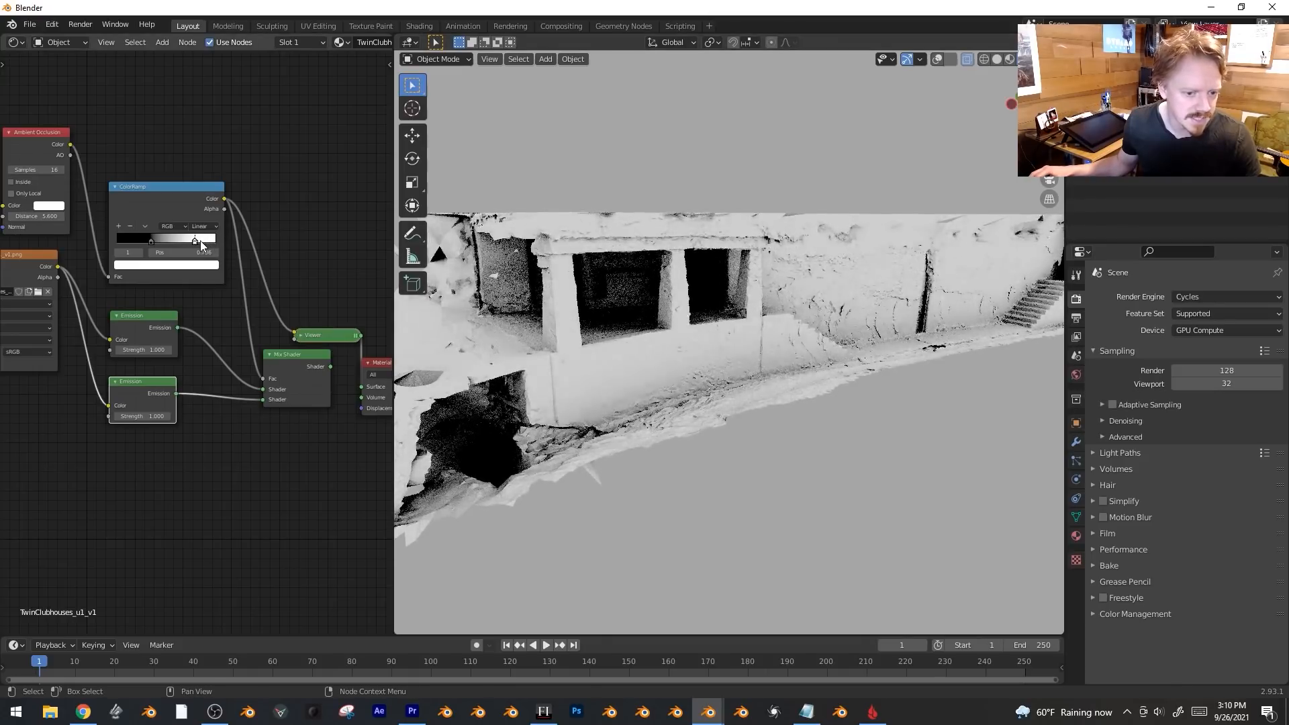
left_click(290, 361, "ctrl+shift")
Raise the upper Emission node's Strength to 4.500.
left_click_drag(139, 351, 194, 351)
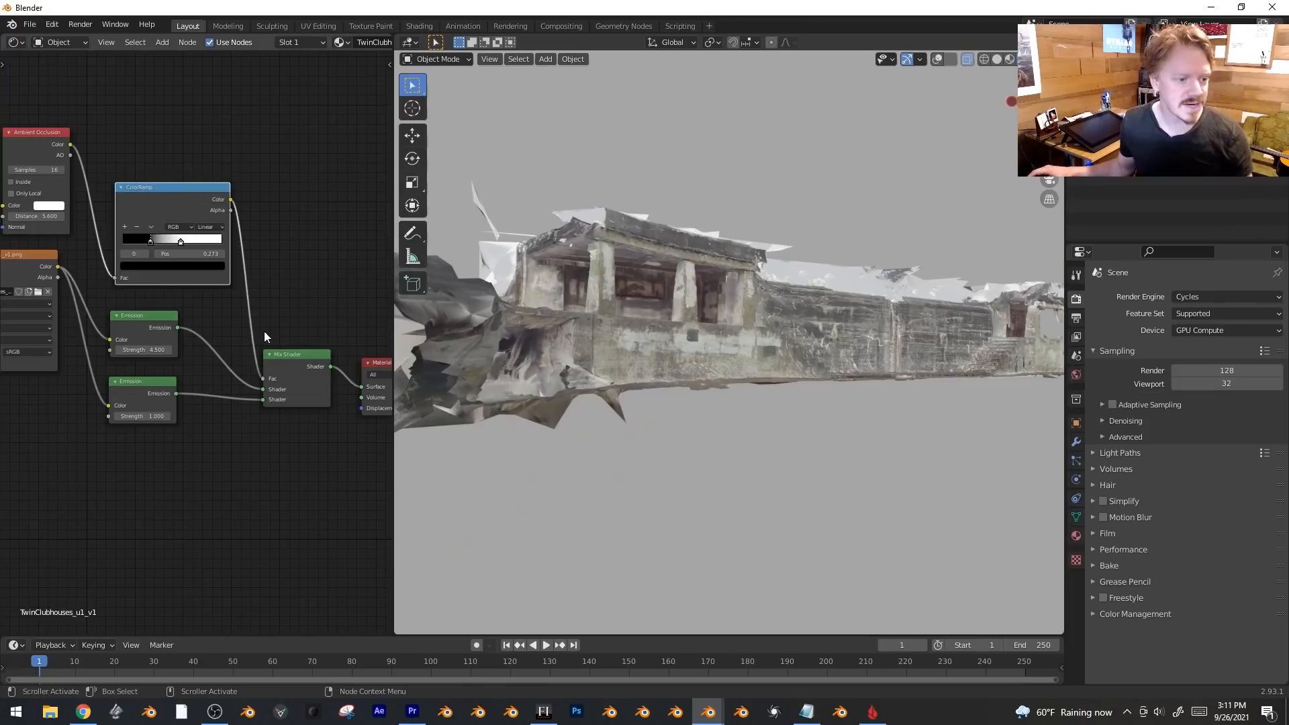
scroll(189, 465, "up", 1)
middle_click_drag(188, 465, 231, 467)
key("Return")
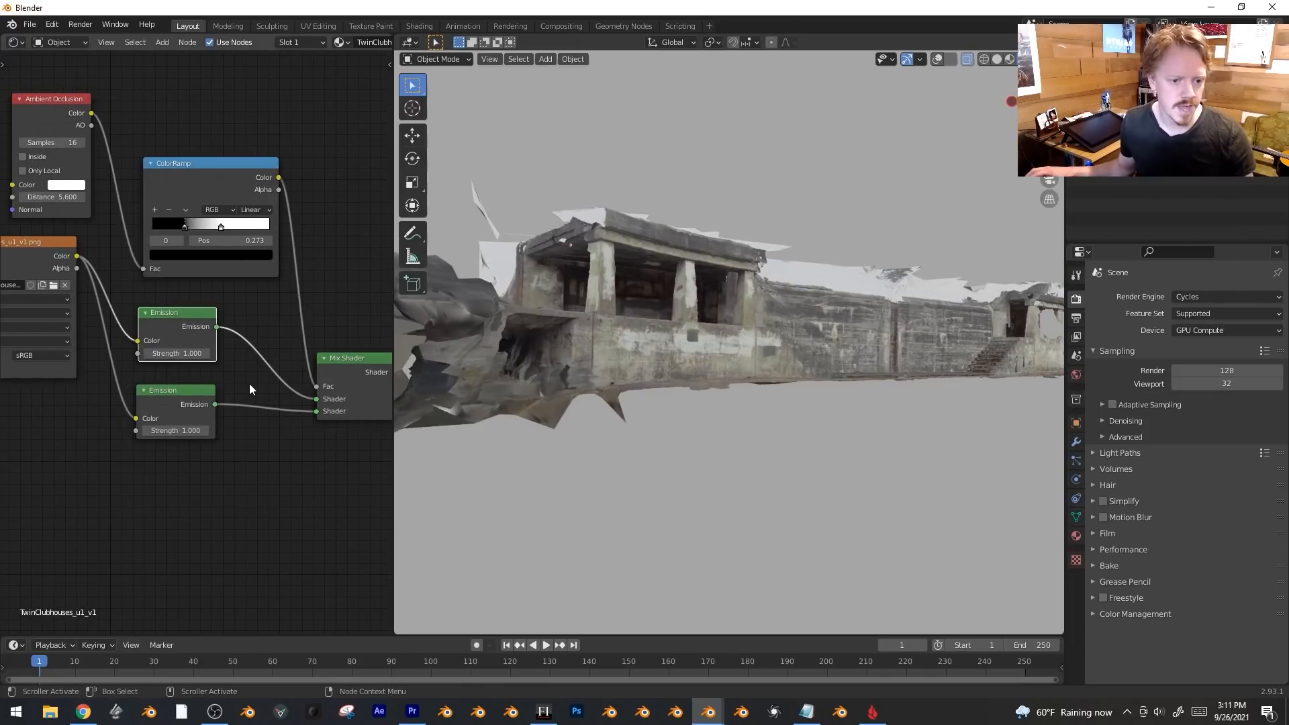
key("ctrl+z")
scroll(269, 400, "down", 4)
middle_click_drag(274, 197, 244, 353)
key("shift+a")
Add an Image Texture node with a new blank 4000 px image.
mouse_move(194, 196)
left_click(302, 280)
left_click(151, 186)
left_click(196, 222)
left_click(226, 259)
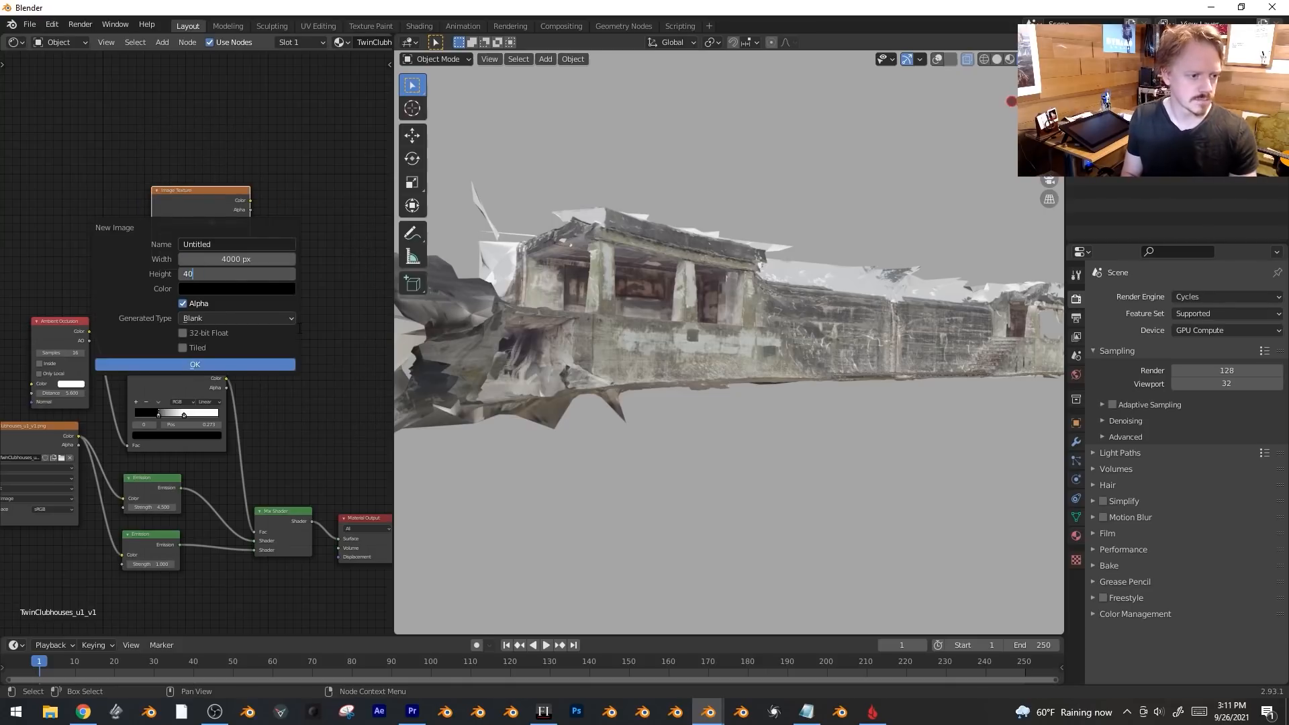
key("Return")
key("Return")
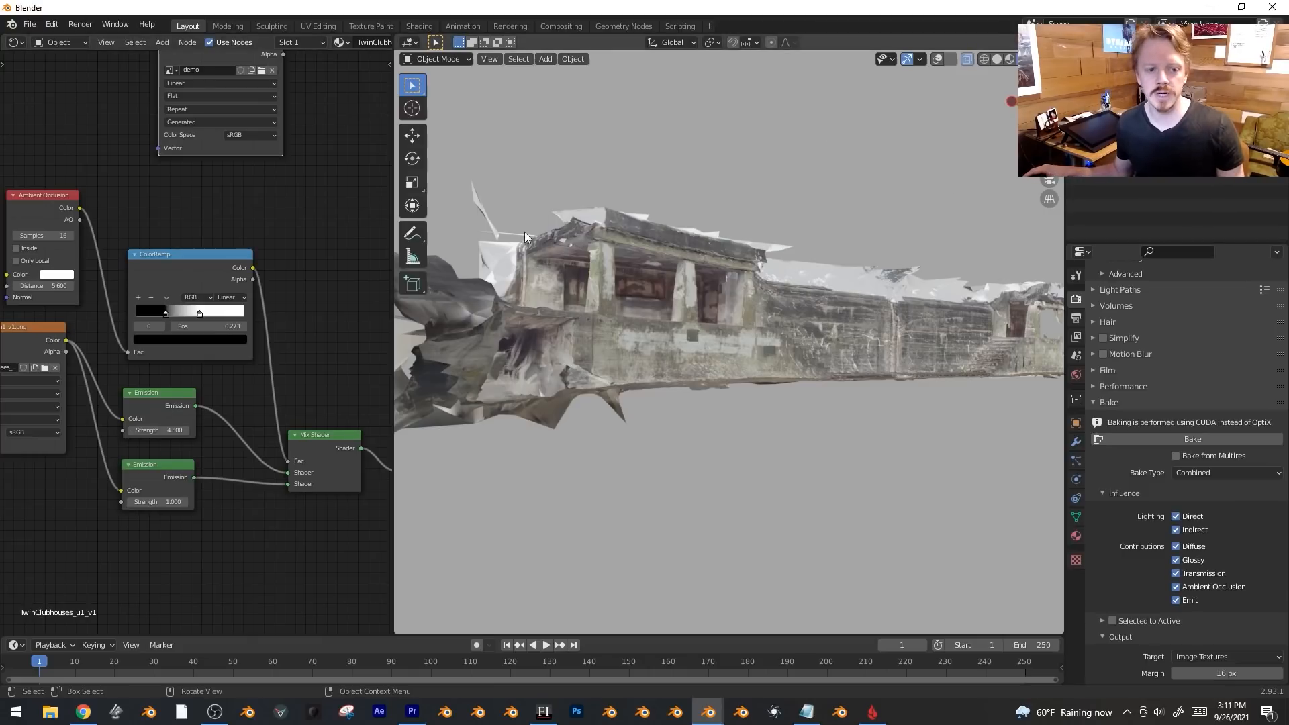
Darken the world colour to near black and turn viewport overlays back on.
left_click(1076, 374)
left_click(1239, 380)
left_click_drag(1262, 260, 1260, 273)
key("shift+alt+z")
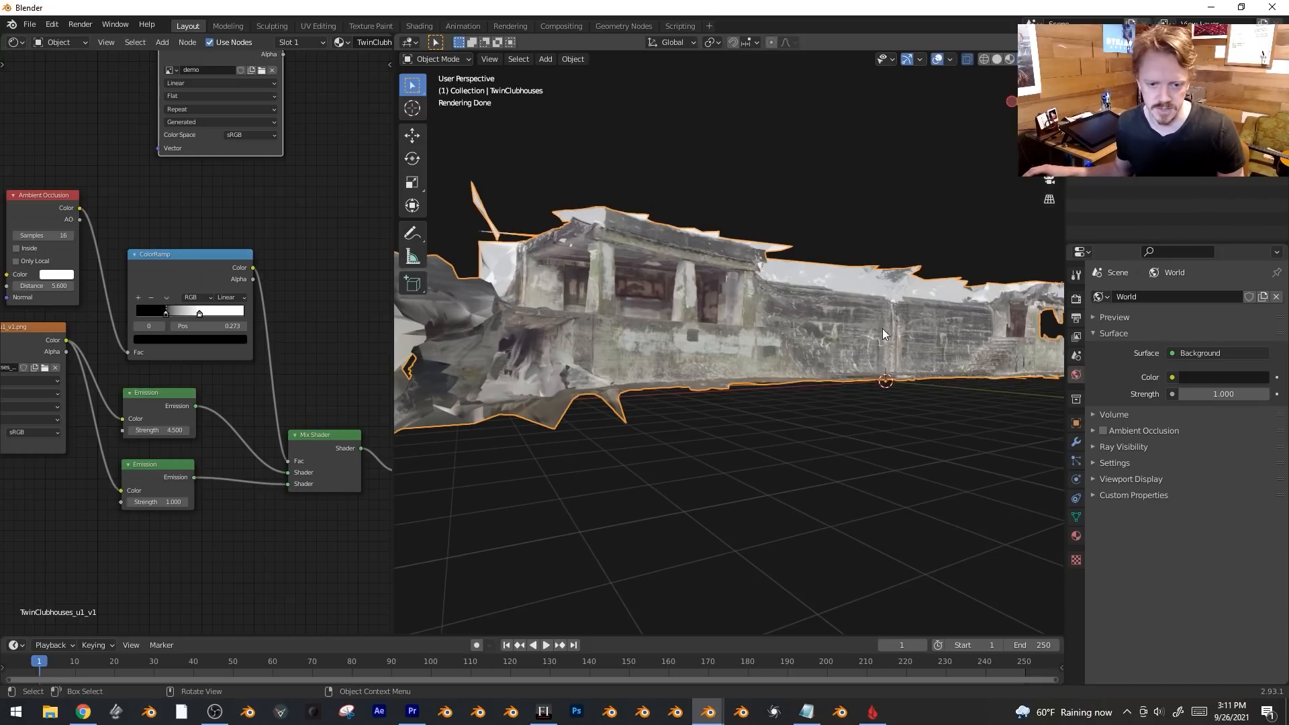
Set the Bake Type to Emit and bake the emission shading into the image.
left_click(1077, 301)
middle_click_drag(1187, 519, 1195, 324)
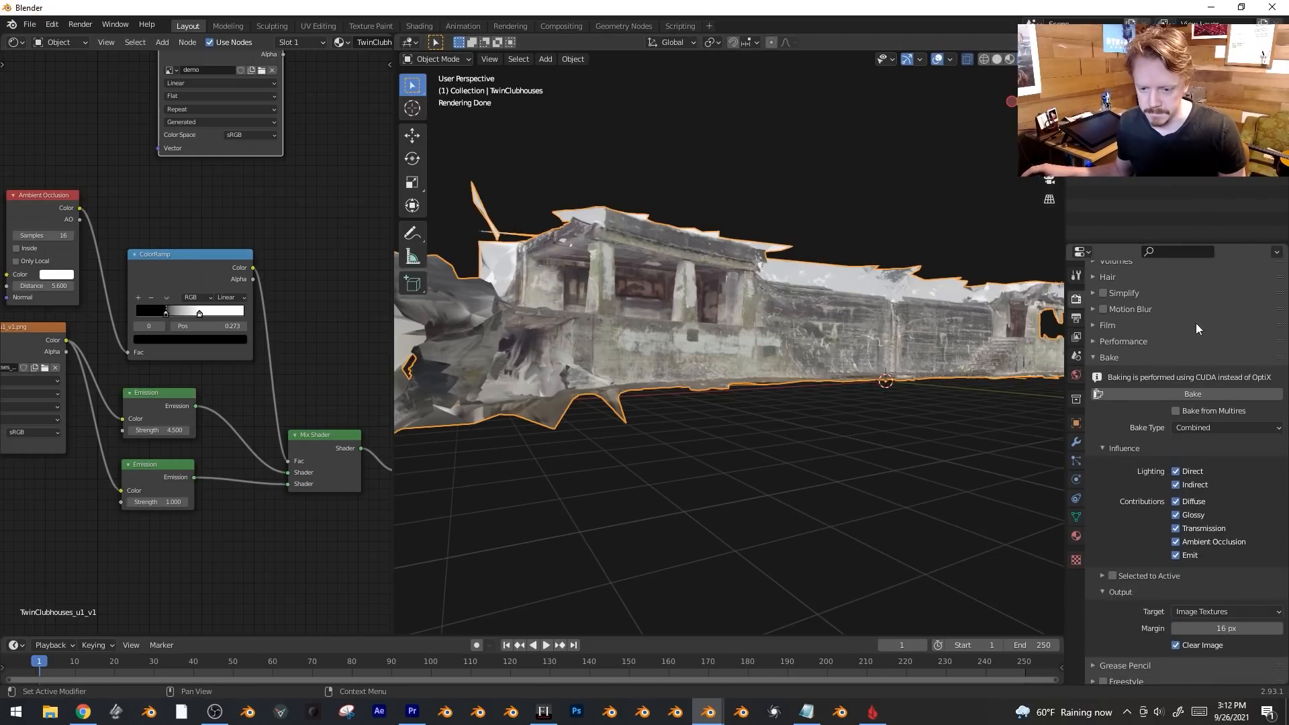
left_click(1220, 427)
left_click(1225, 530)
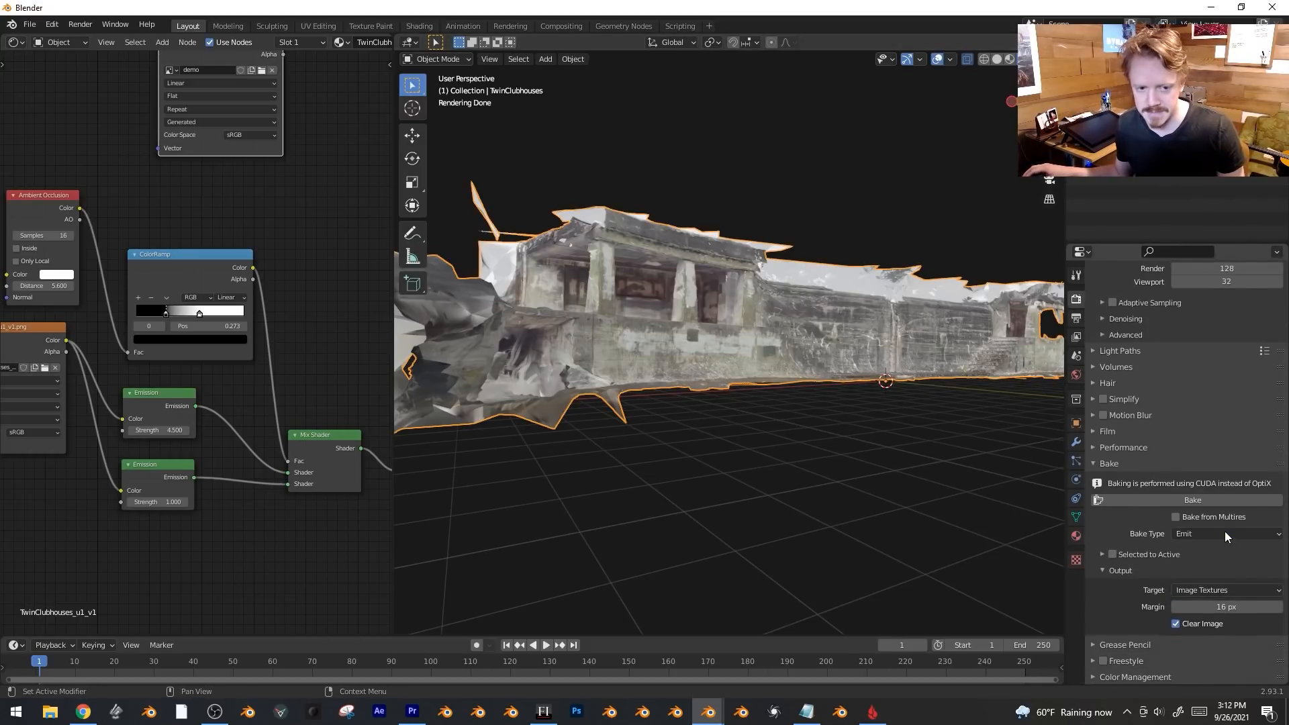
left_click(1199, 501)
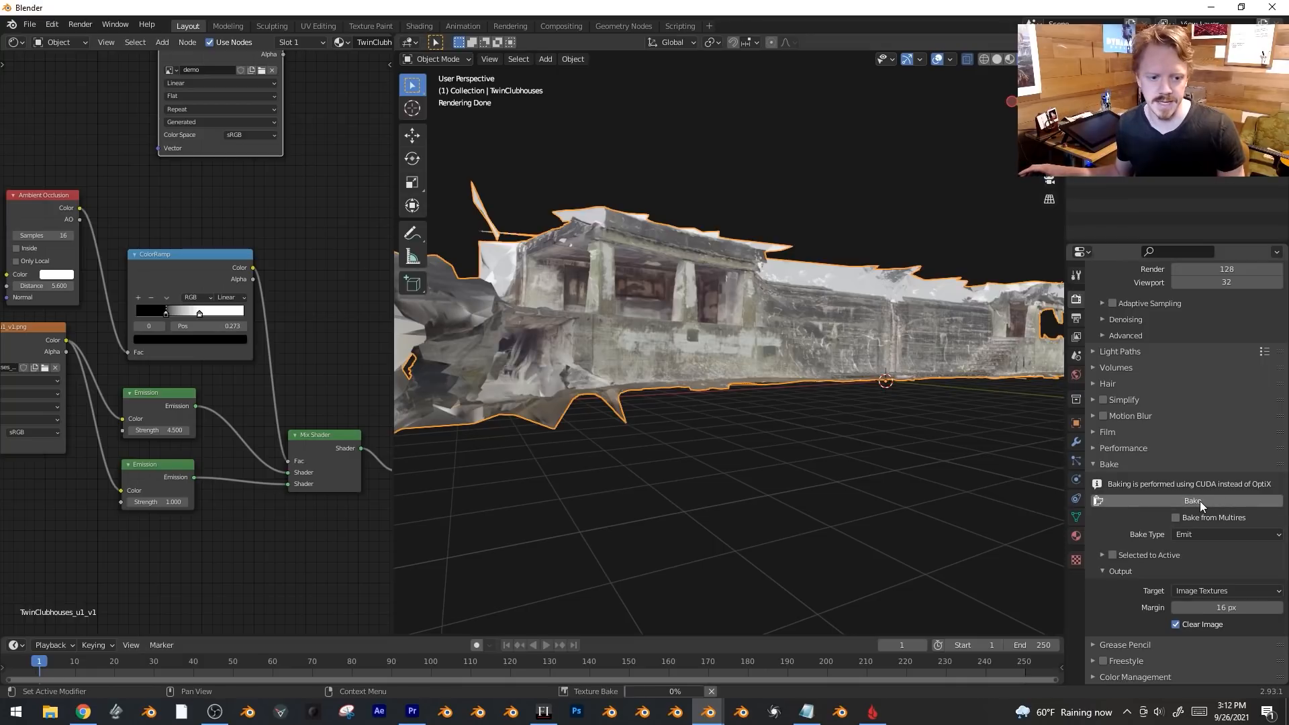
key("shift+a")
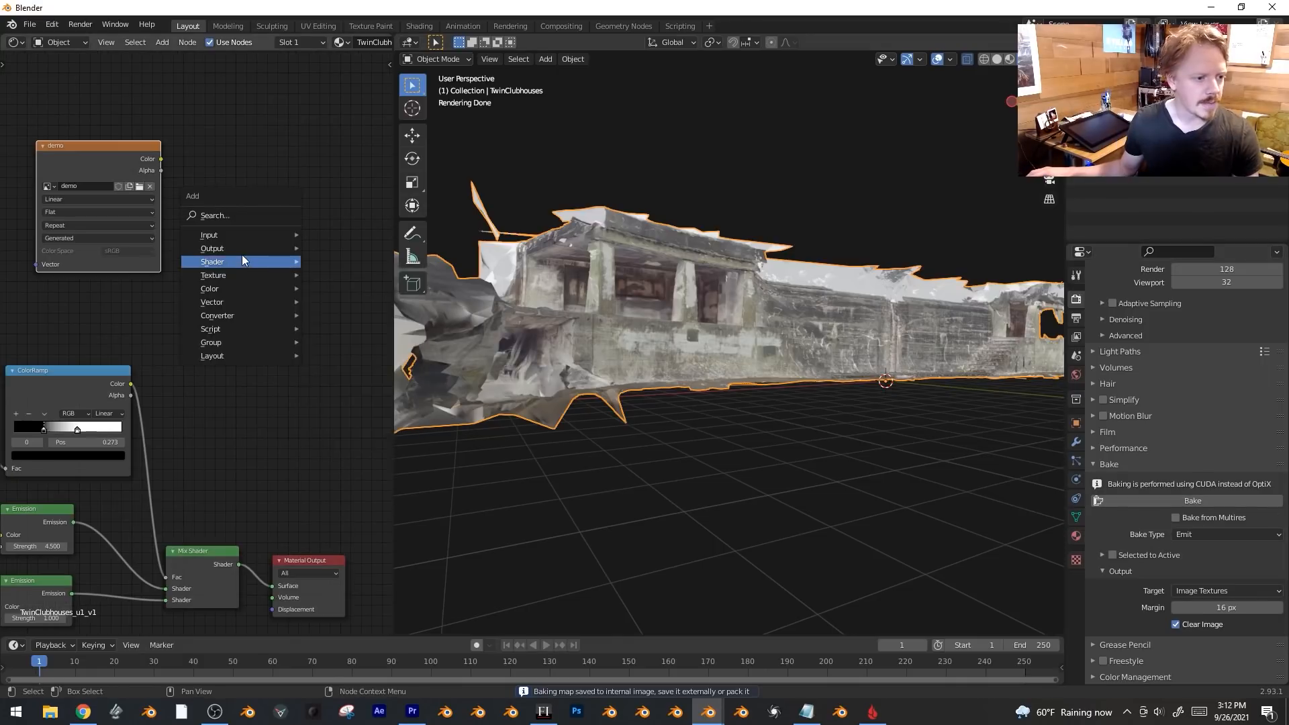
Add a Diffuse BSDF, feed the demo image colour into it and wire it to the Material Output surface.
mouse_move(244, 260)
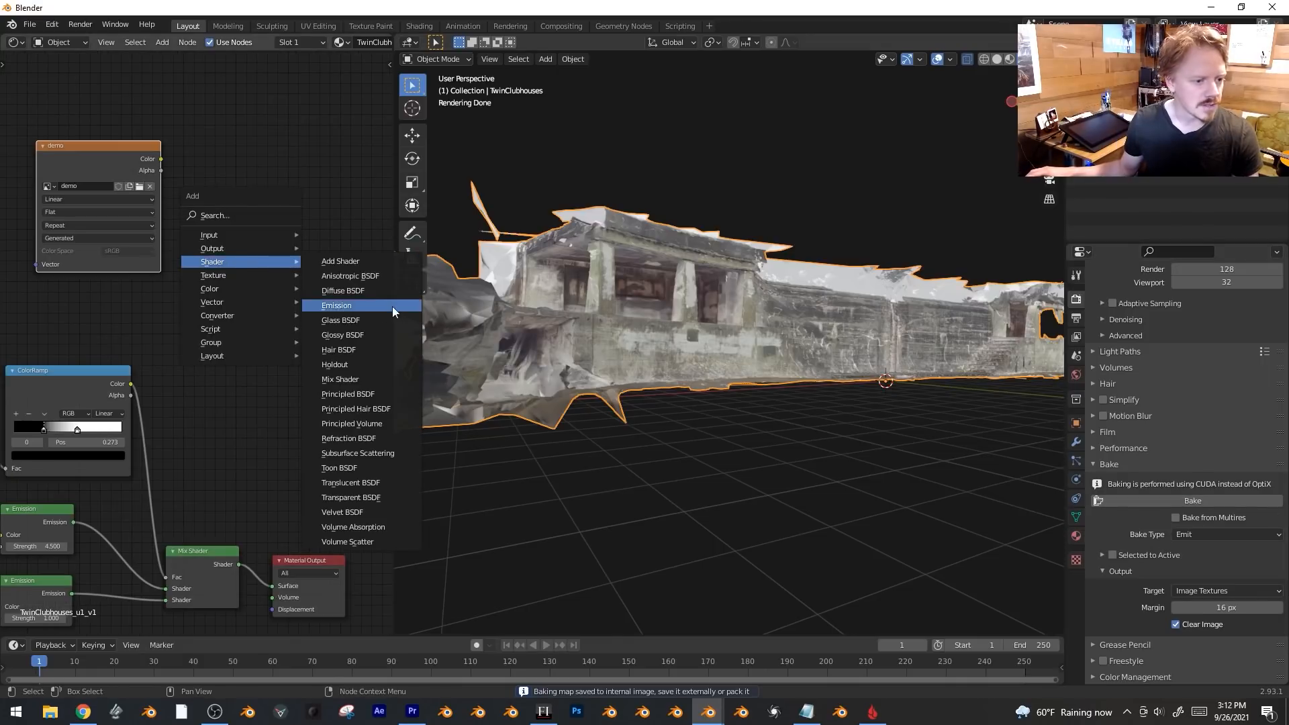
left_click(363, 291)
left_click(235, 231)
left_click_drag(160, 160, 220, 246)
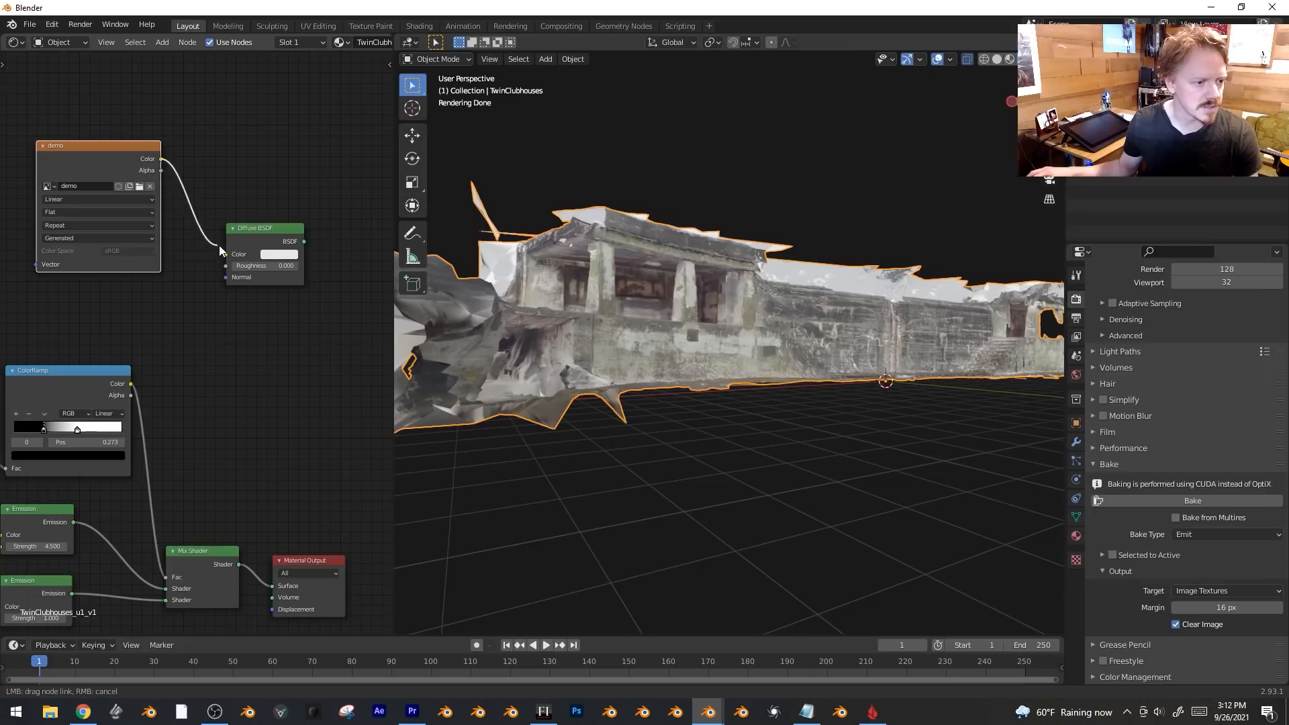
left_click_drag(304, 241, 272, 585)
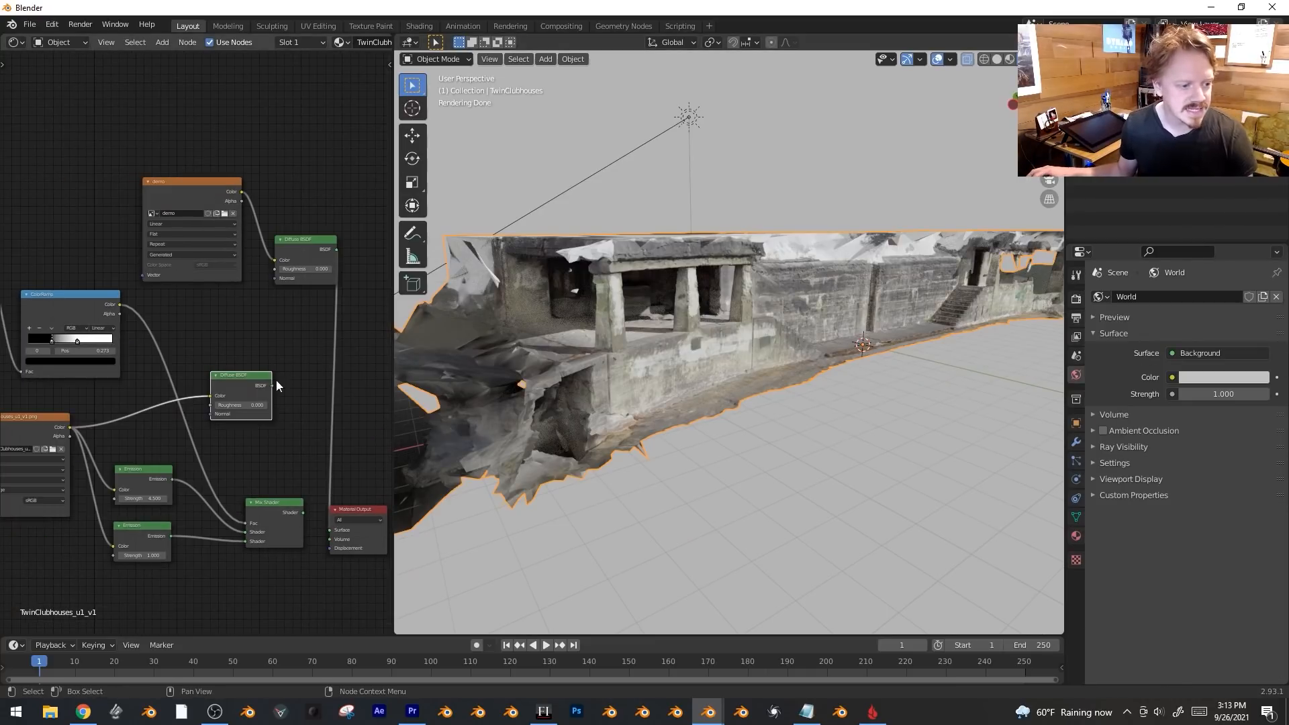
mouse_move(273, 386)
left_mouse_down()
mouse_move(329, 470)
mouse_move(330, 530)
left_mouse_up()
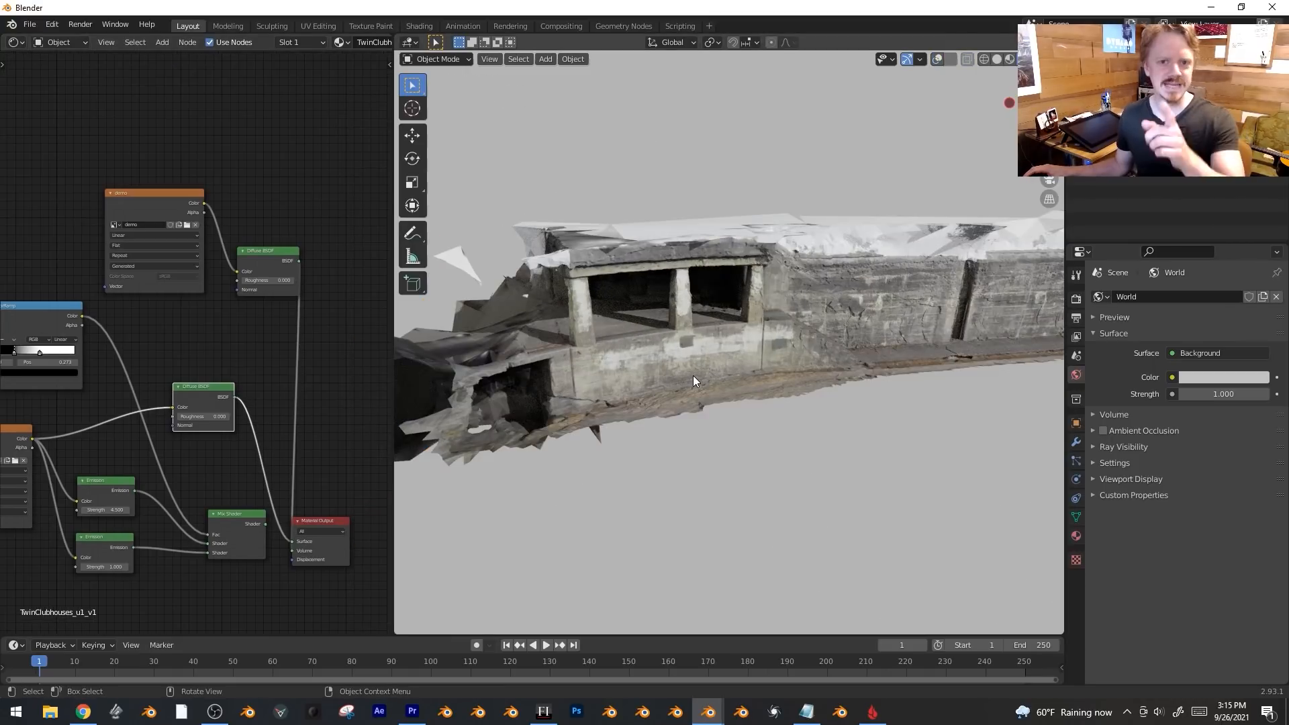
Switch the viewport to solid shading and rotate the scan twice to straighten it.
mouse_move(750, 332)
middle_mouse_down()
mouse_move(707, 340)
mouse_move(808, 315)
middle_mouse_up()
key("z")
left_click(900, 316)
key("KP_1")
middle_click_drag(900, 320, 759, 266)
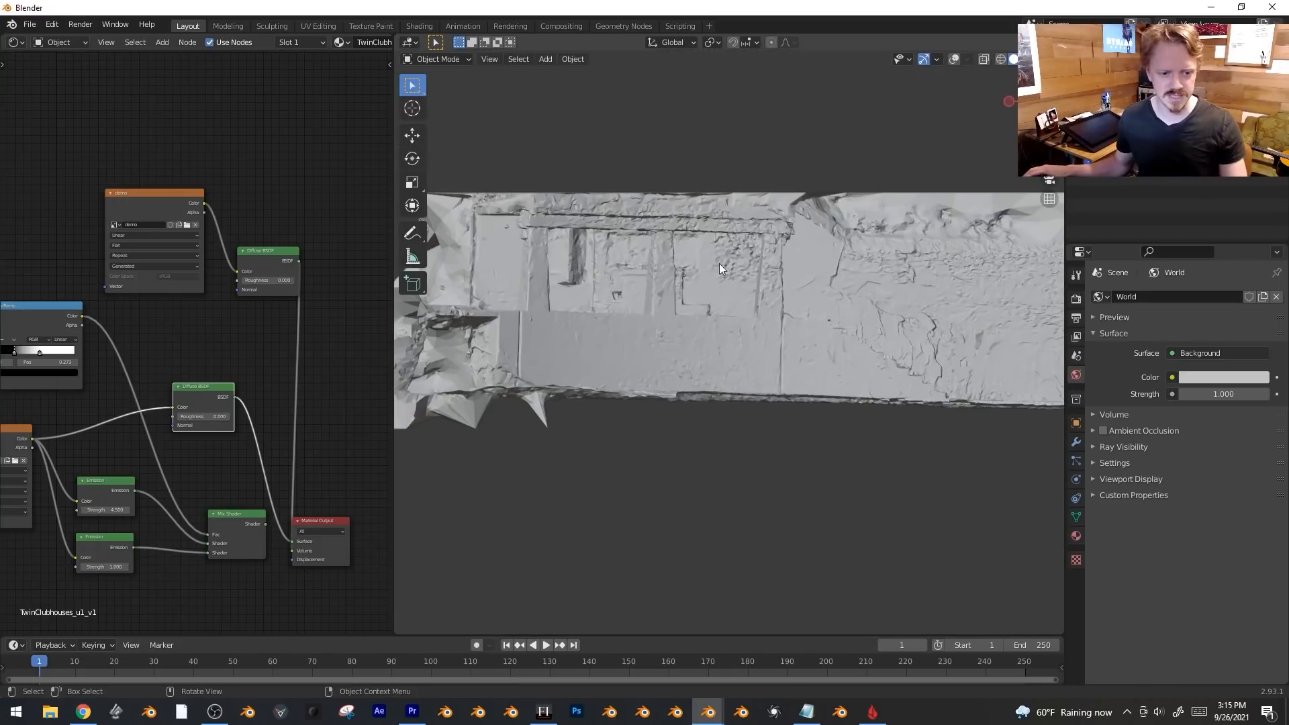
key("r")
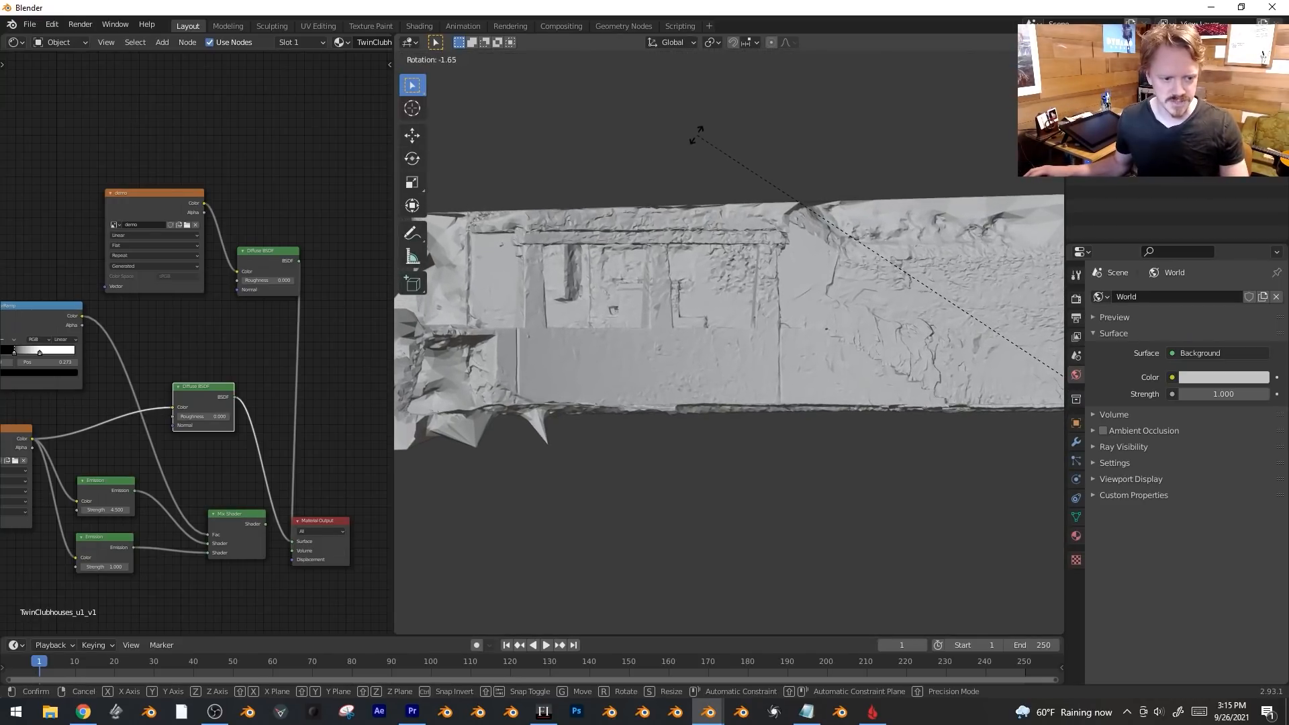
left_click(697, 140)
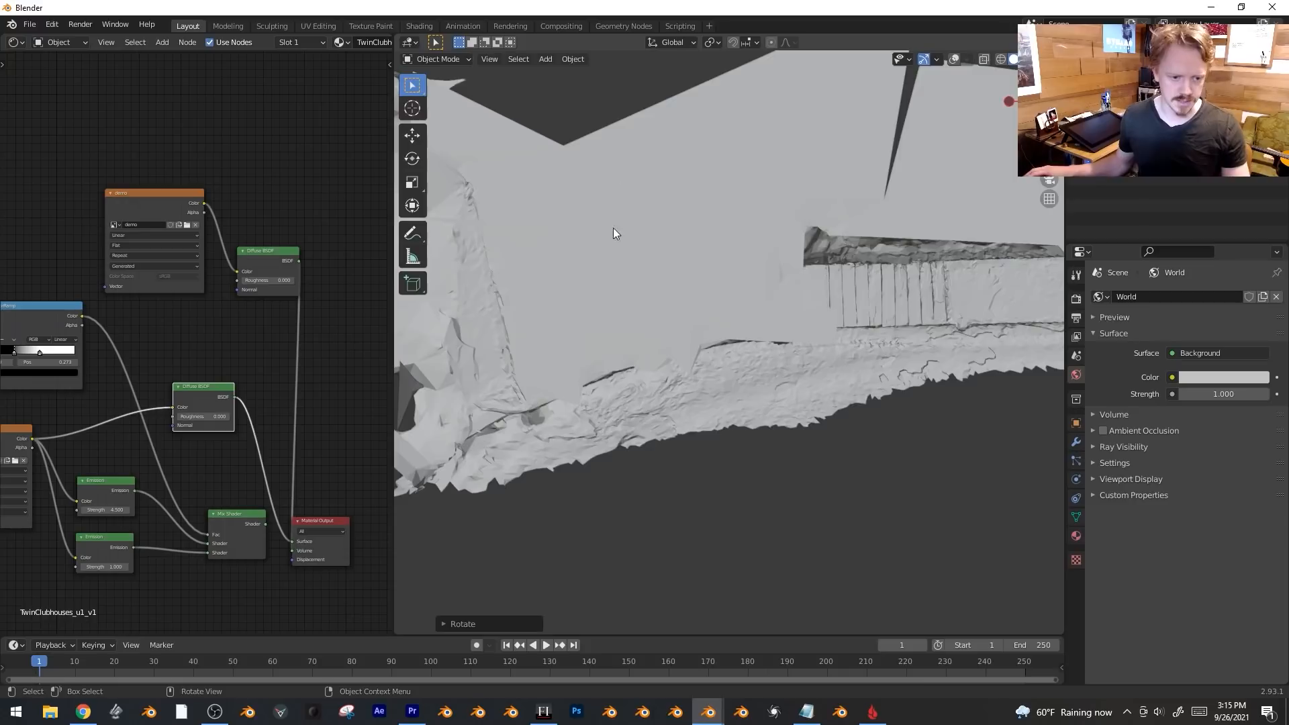
key("r")
left_click(690, 151)
middle_click_drag(691, 152, 906, 248)
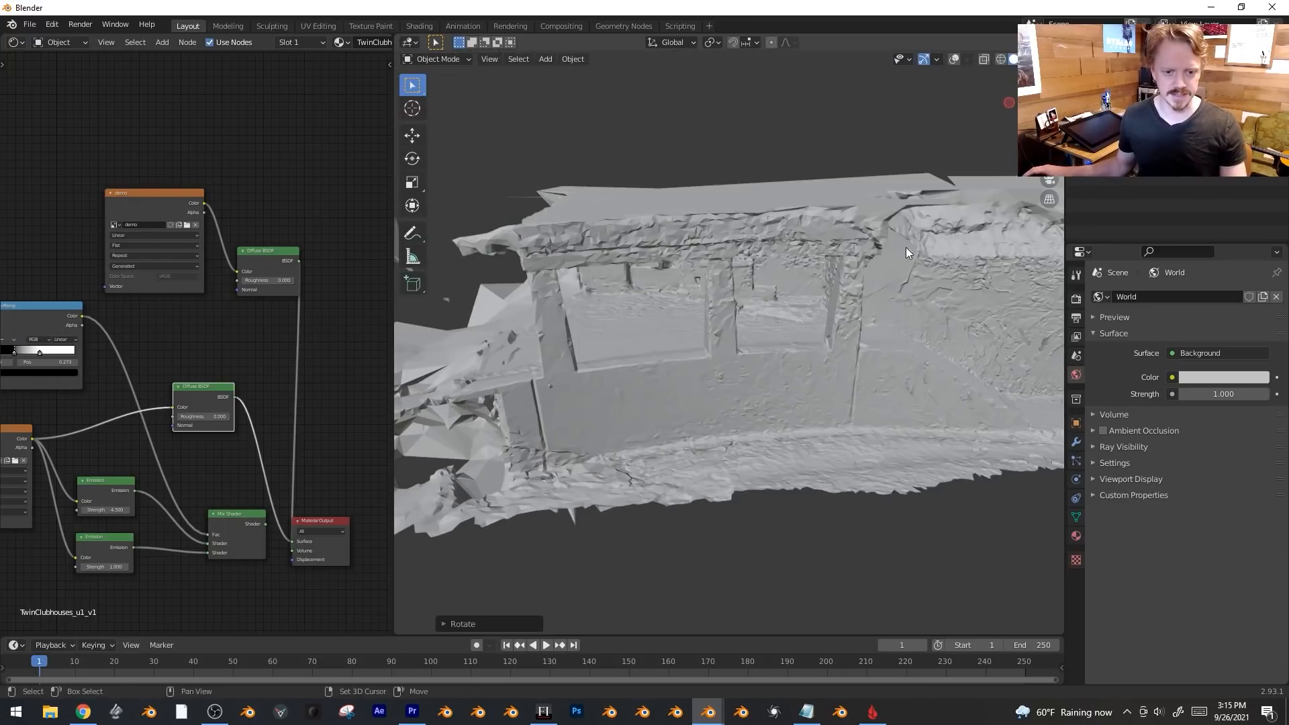
key("shift+a")
Add a cube and extrude one edge of it outward from the top view.
mouse_move(907, 79)
left_click(973, 95)
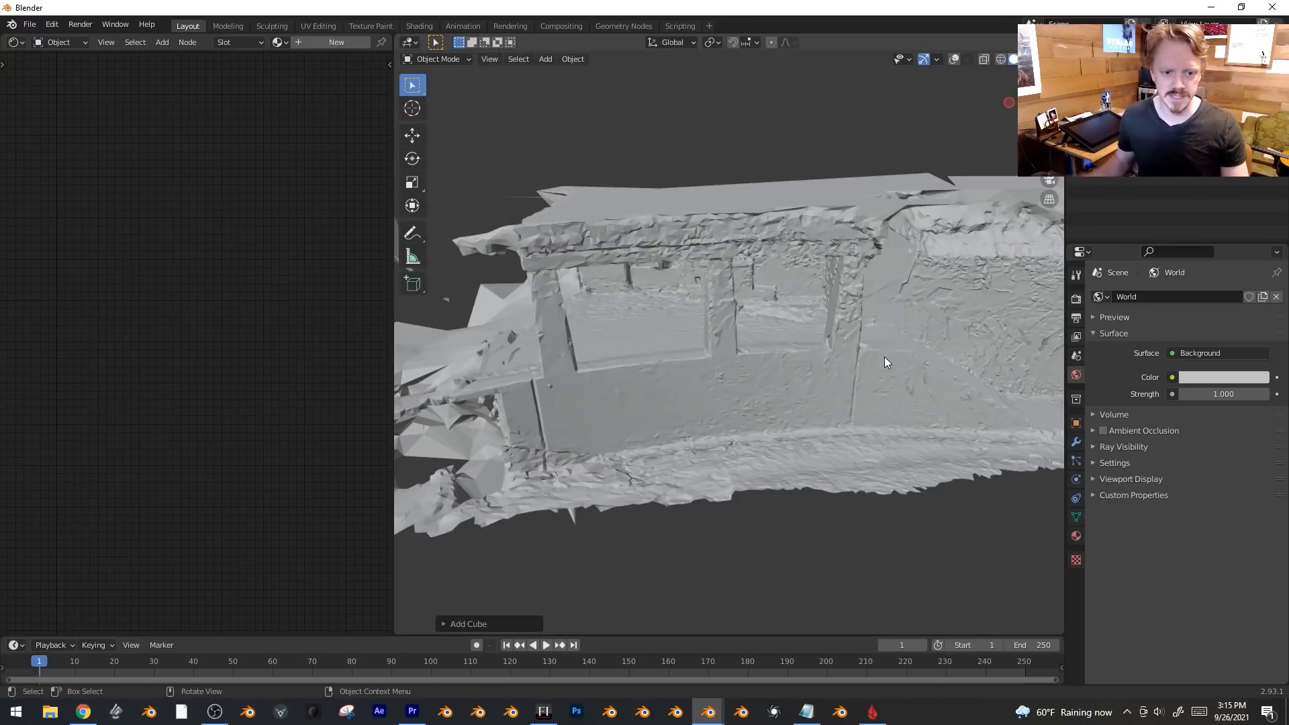
key("KP_7")
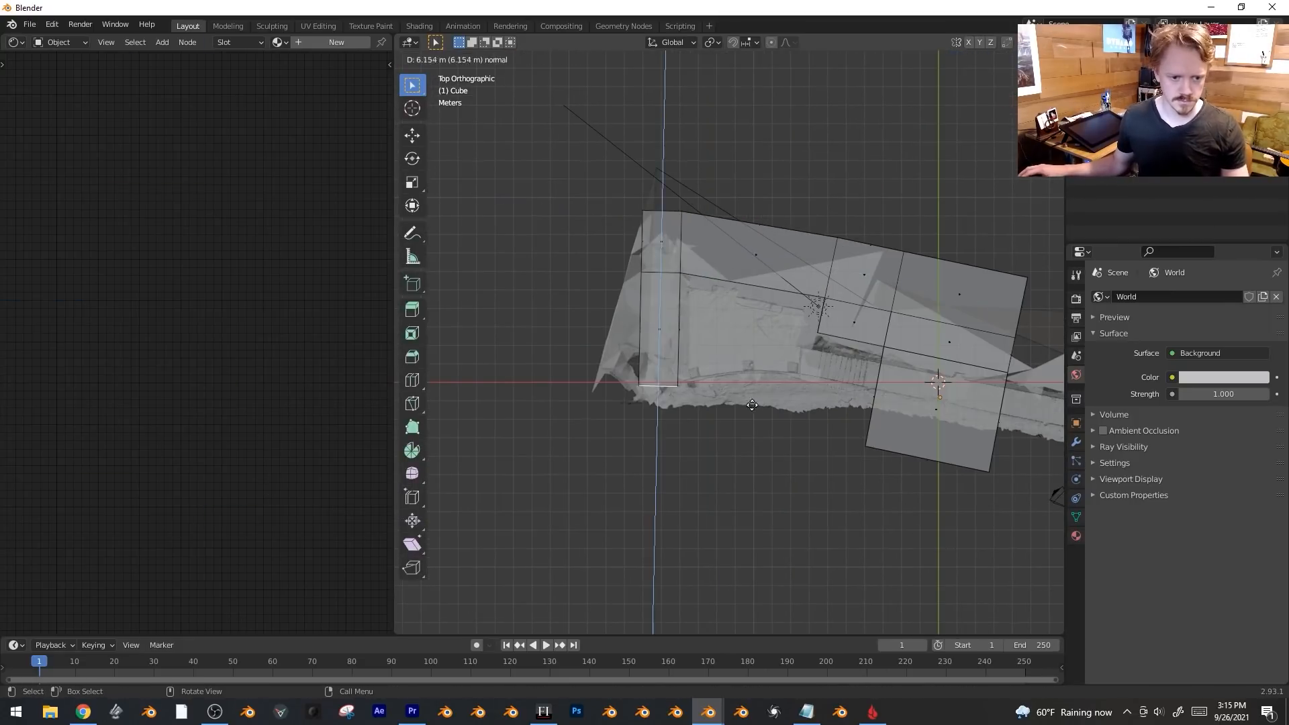
key("e")
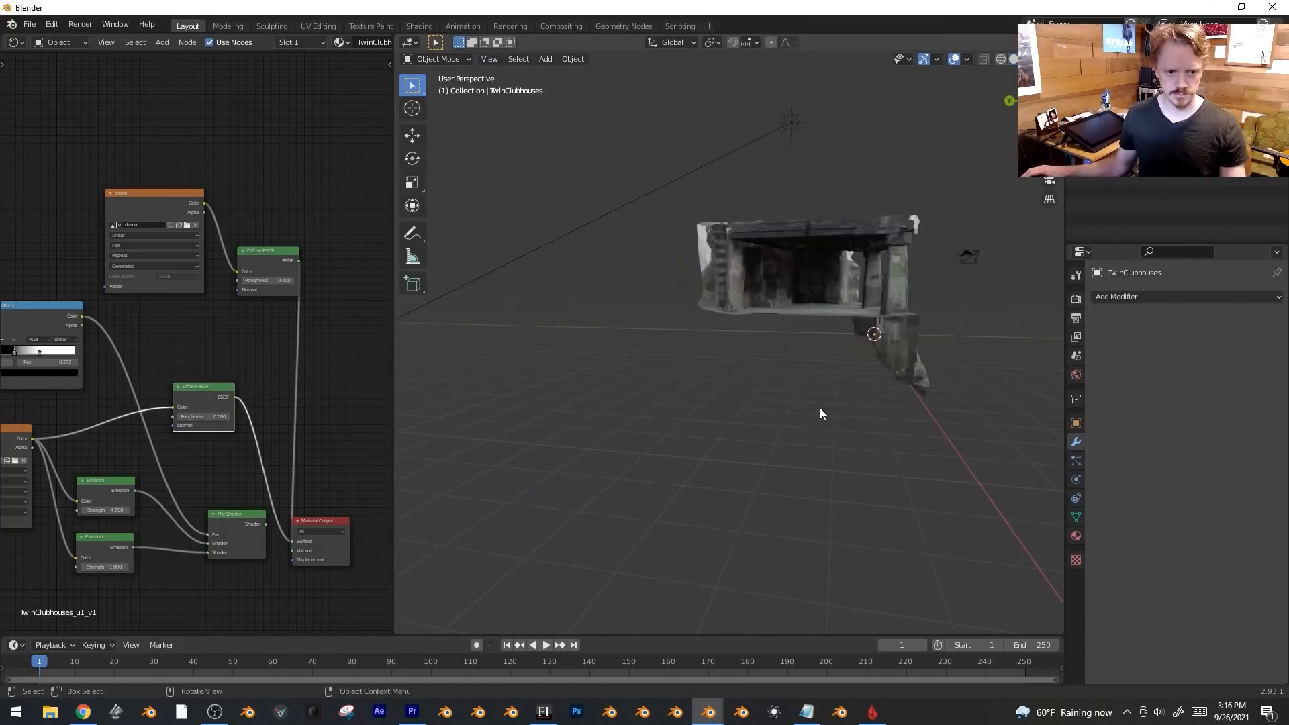
middle_click_drag(820, 408, 763, 286)
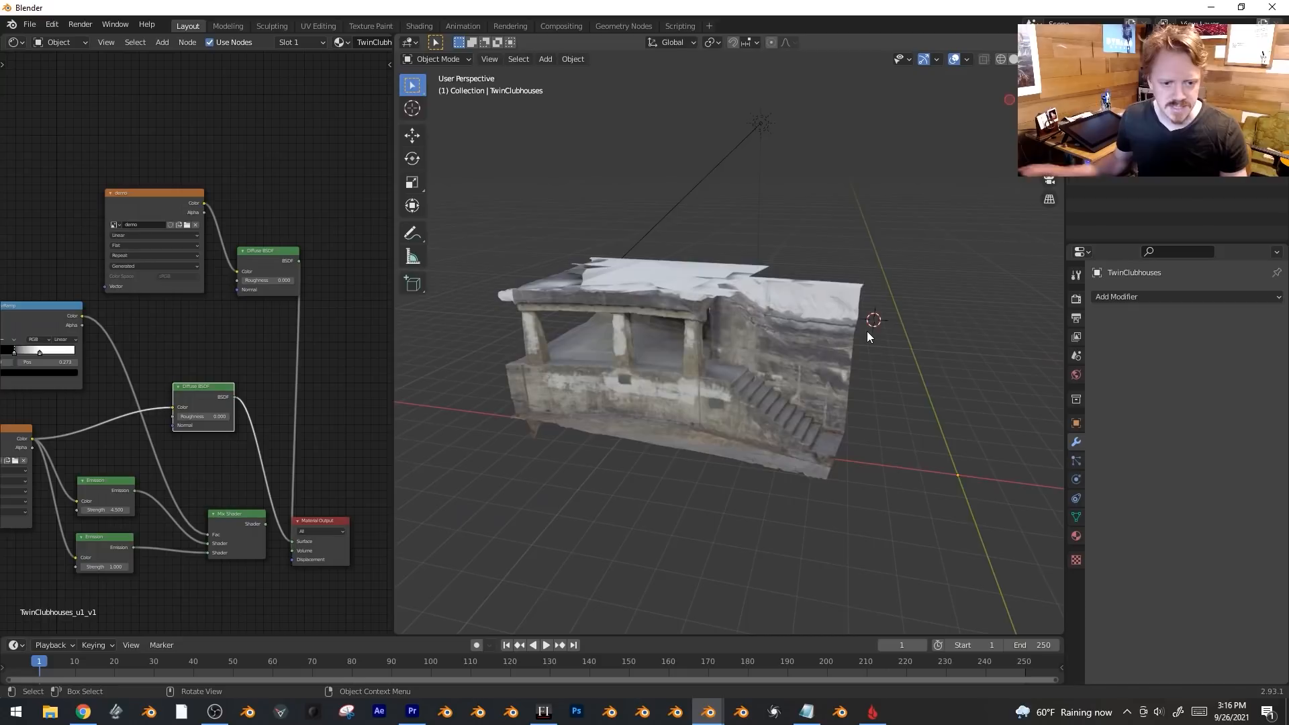
key("KP_1")
scroll(832, 156, "up", 5)
Add a second cube and extrude part of it sideways into a stepped slab shape.
key("shift+a")
mouse_move(748, 298)
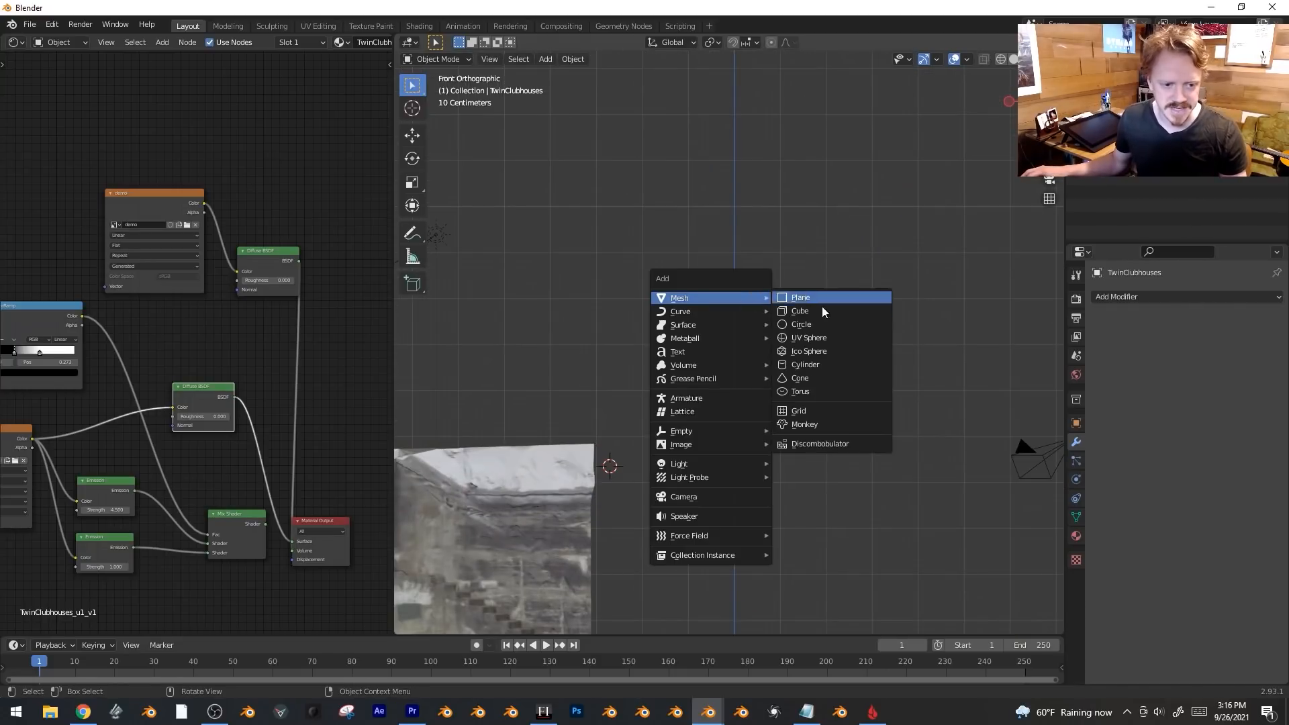
left_click(822, 310)
scroll(713, 366, "up", 3)
key("Tab")
key("e")
left_click(553, 319)
middle_click_drag(553, 319, 819, 497)
key("Tab")
Box-select vertices of the cube in vertex selection mode.
scroll(845, 517, "up", 2)
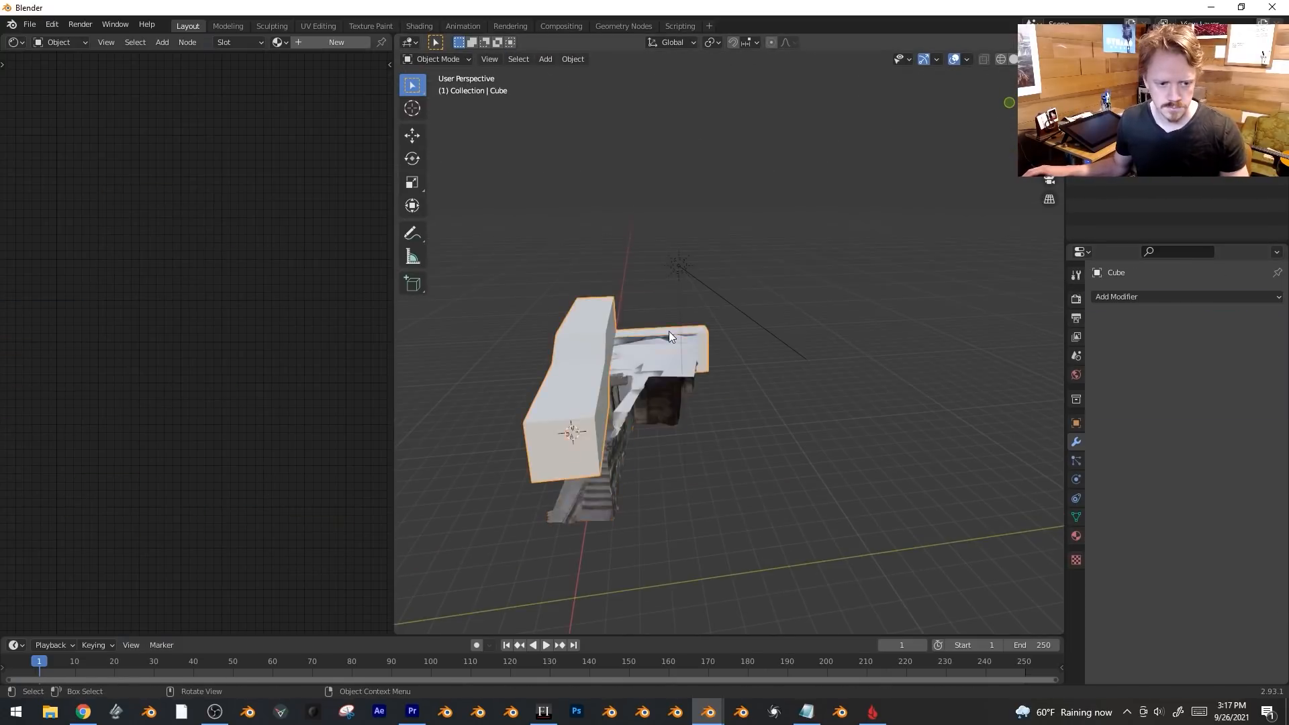
middle_click_drag(669, 332, 801, 372)
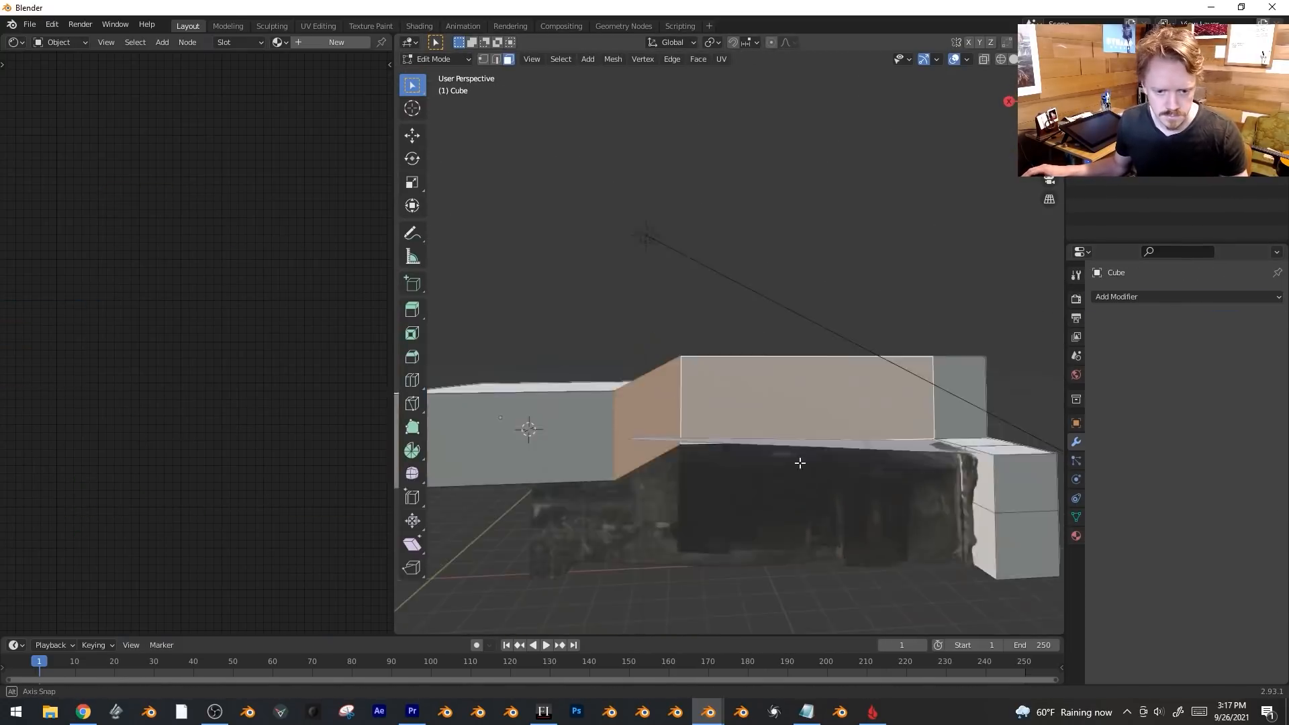
key("1")
left_click_drag(992, 416, 947, 435)
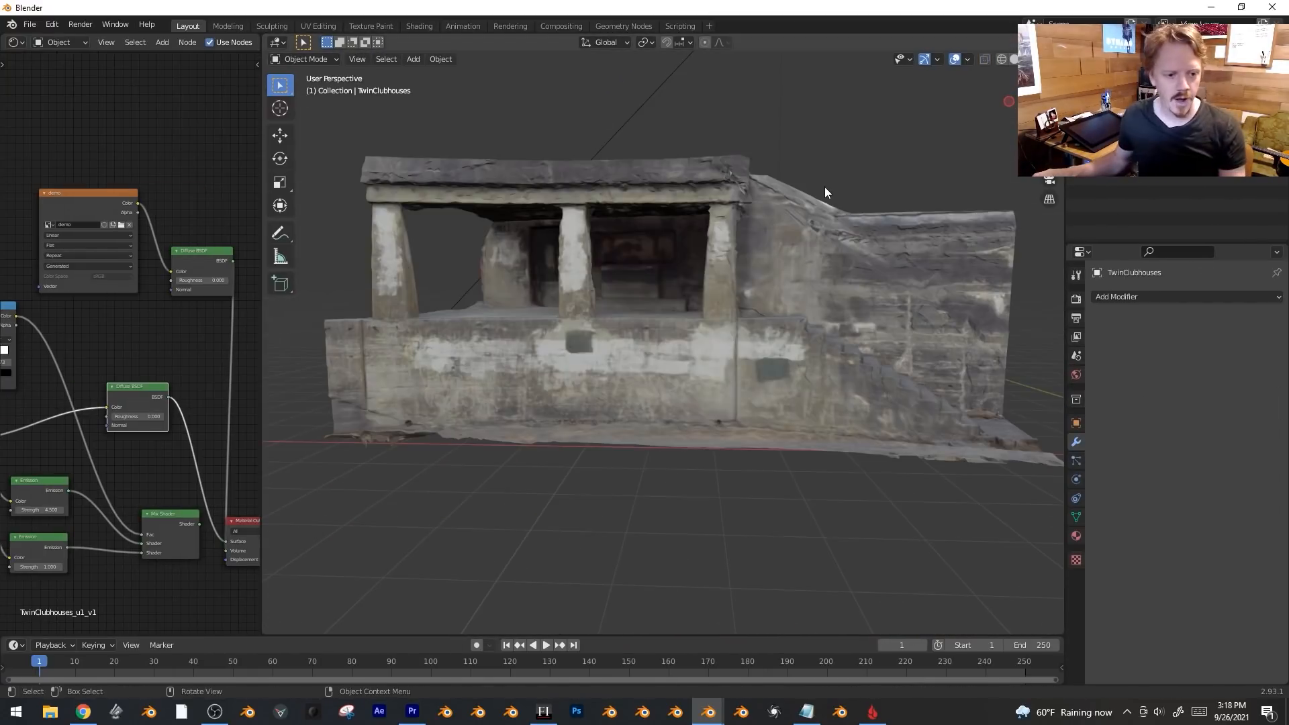
Select the scan's open bottom edge loop and fill it with a new face.
middle_click_drag(825, 187, 913, 213)
key("Tab")
scroll(793, 432, "up", 6)
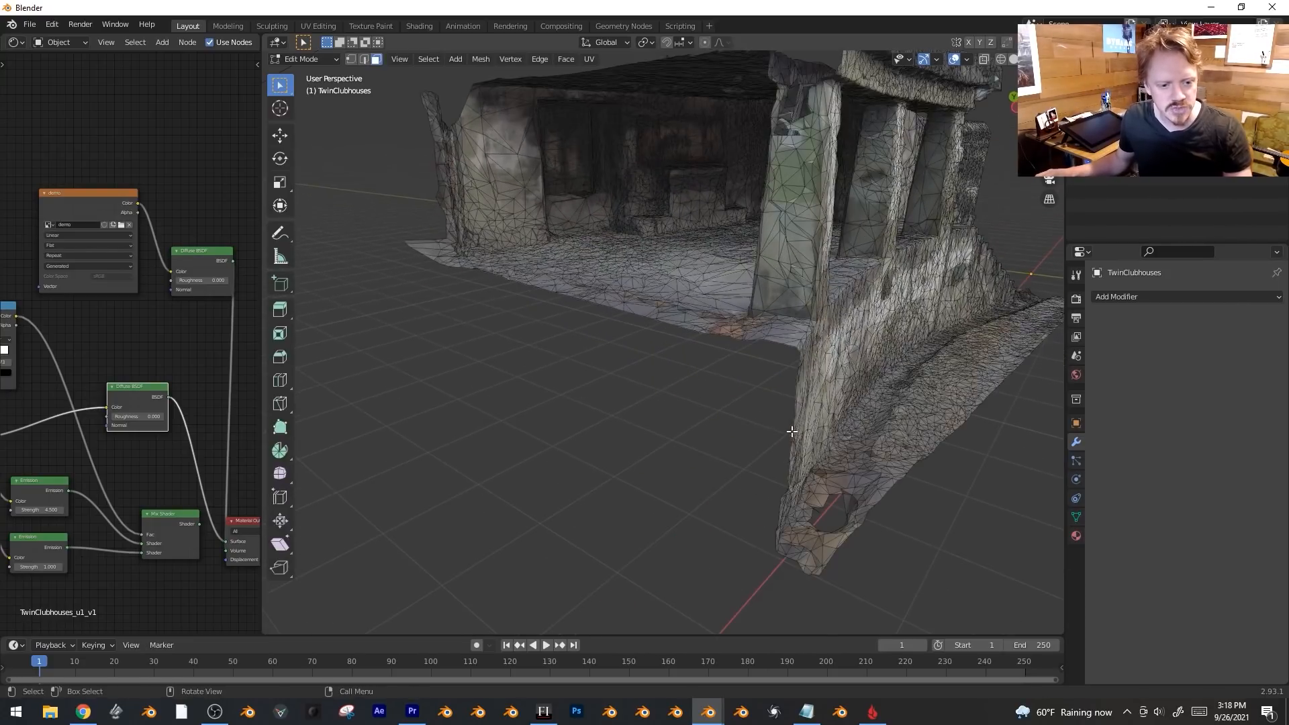
key("2")
middle_click_drag(797, 434, 694, 356)
left_click(677, 342, "alt")
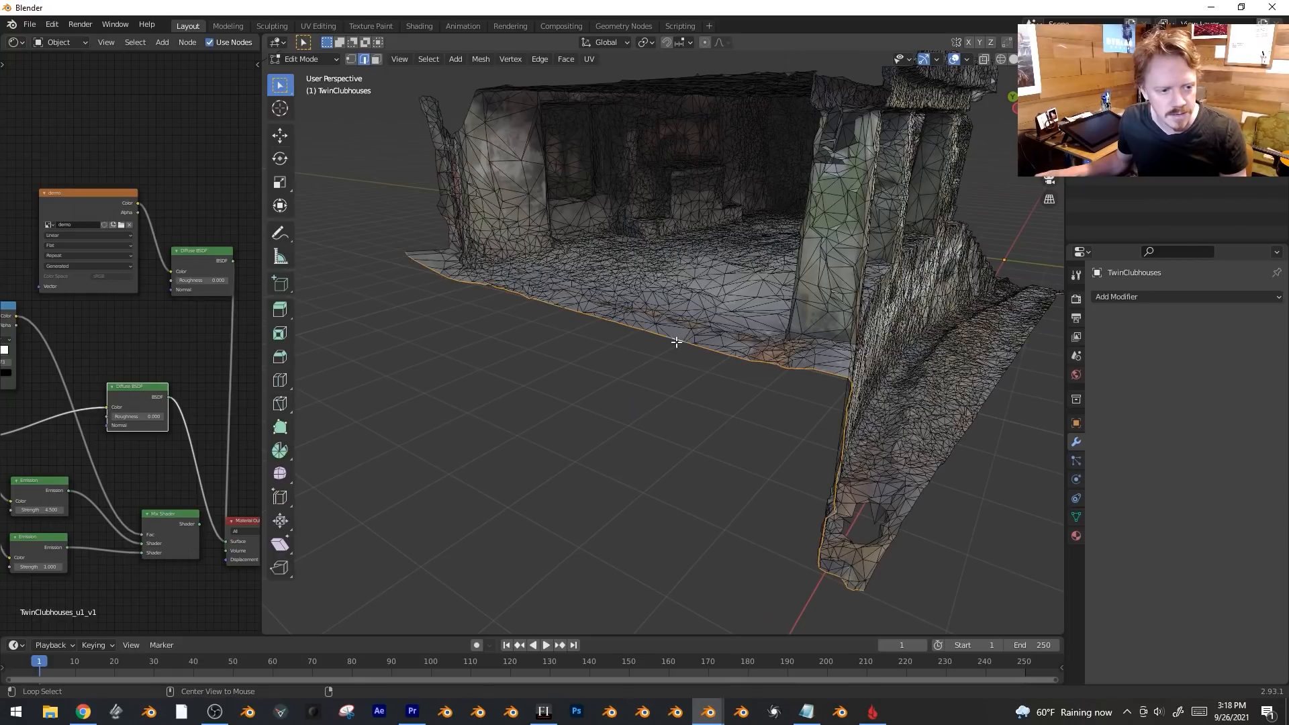
middle_click_drag(741, 490, 690, 415)
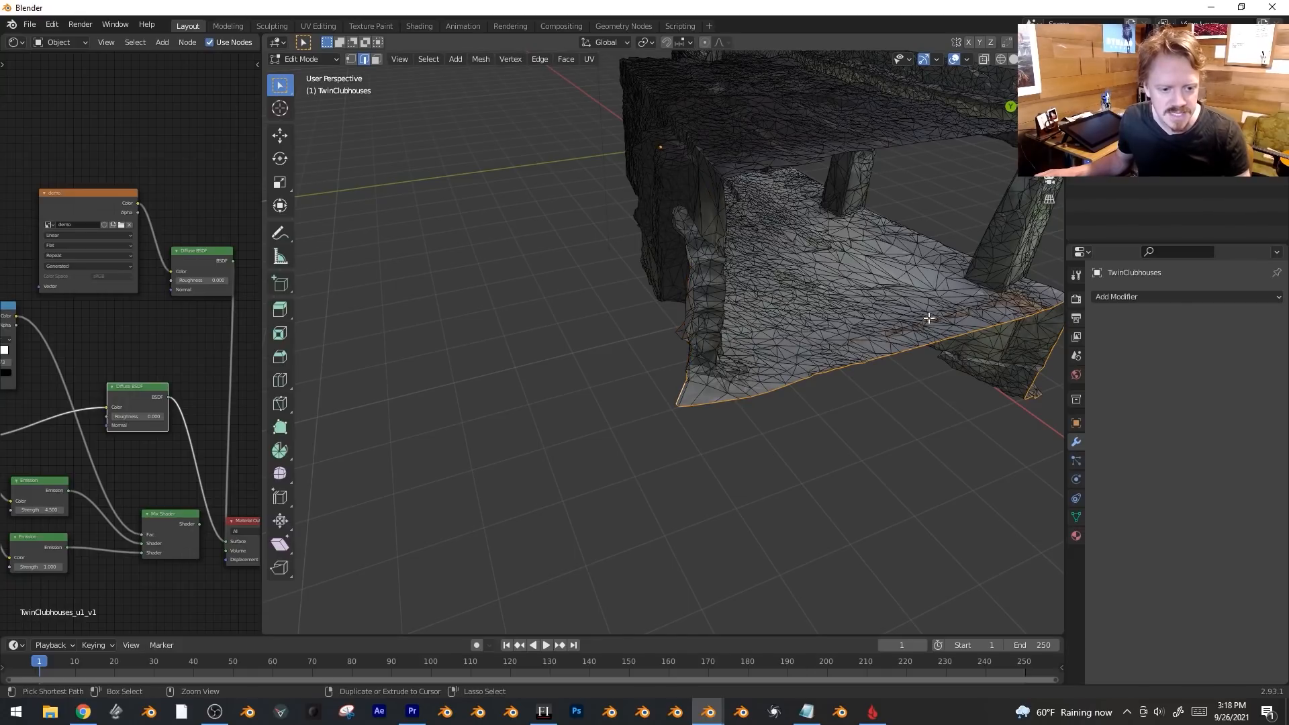
middle_click_drag(929, 318, 868, 291)
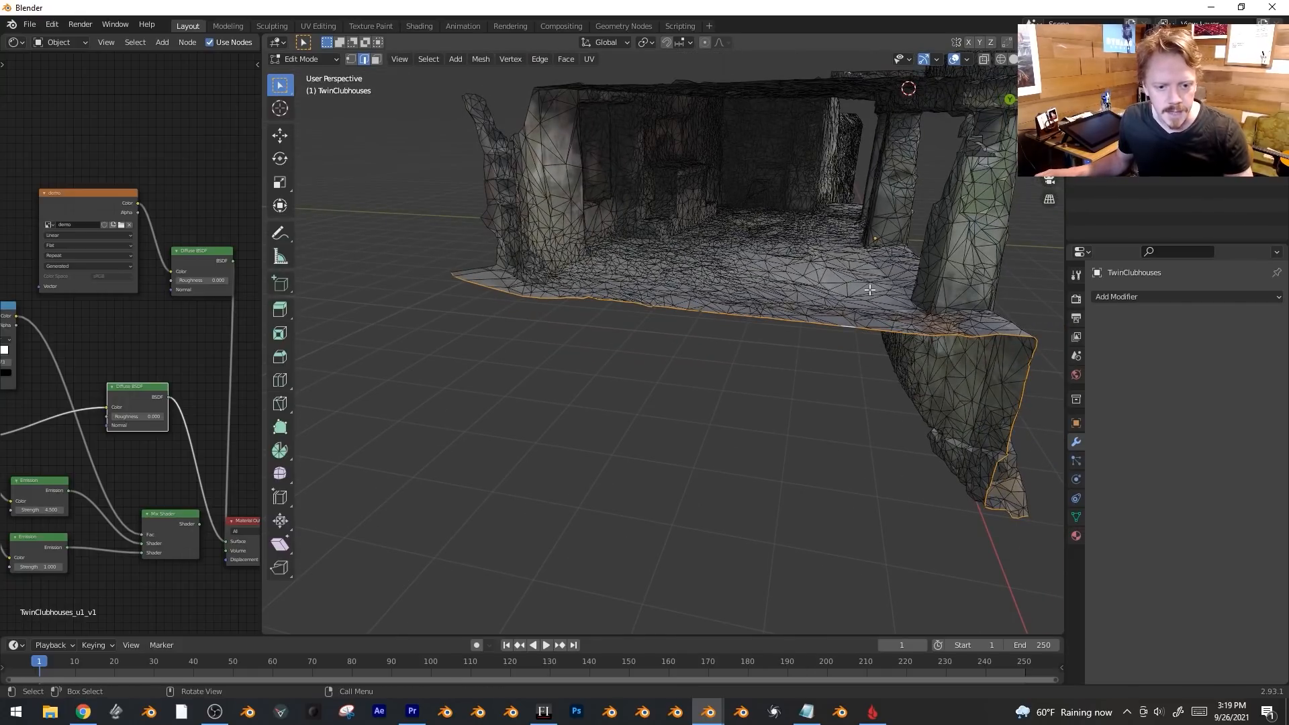
key("f")
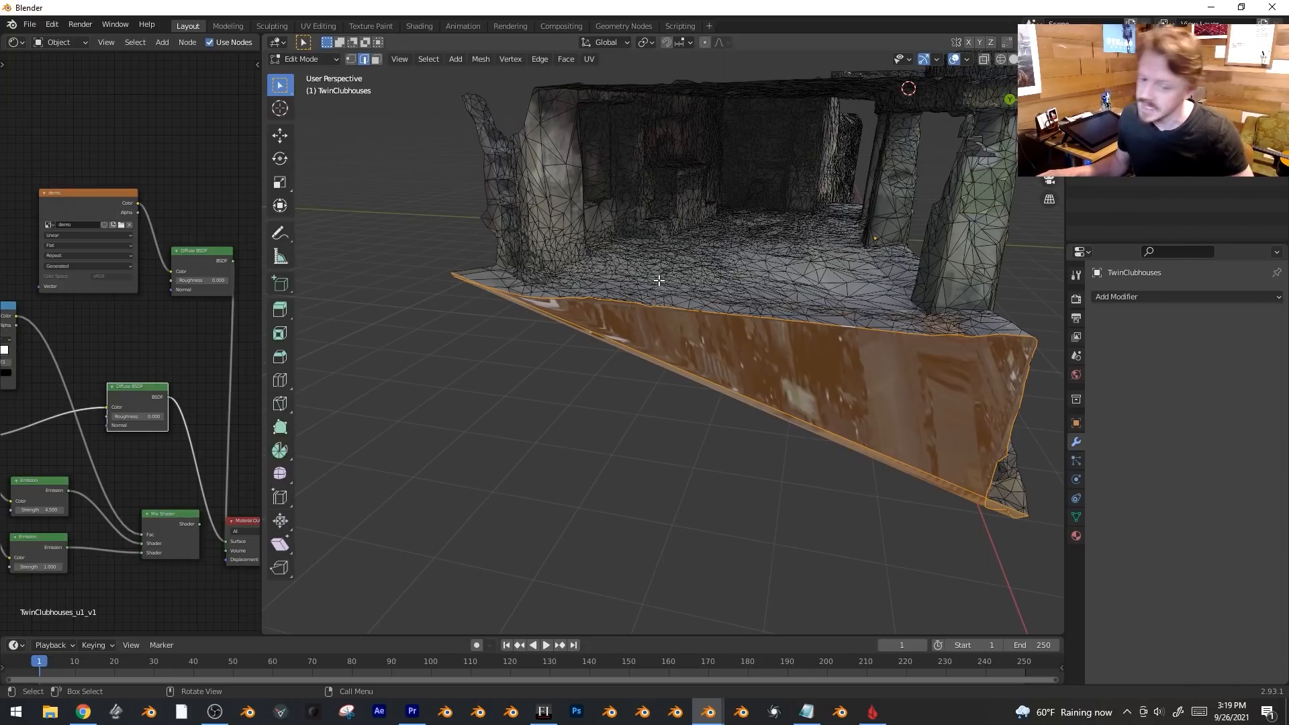
Move a corner vertex of the new face straight down along Z to form the base.
key("1")
left_click(450, 287)
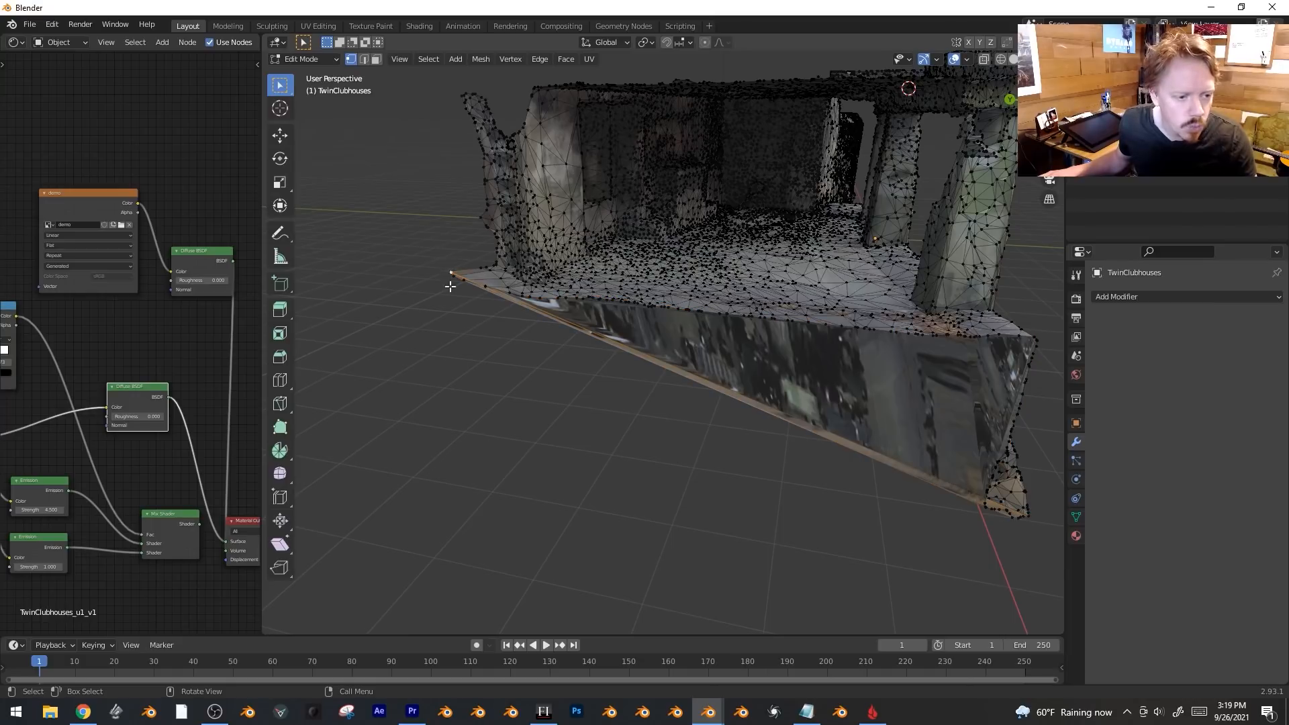
key("g")
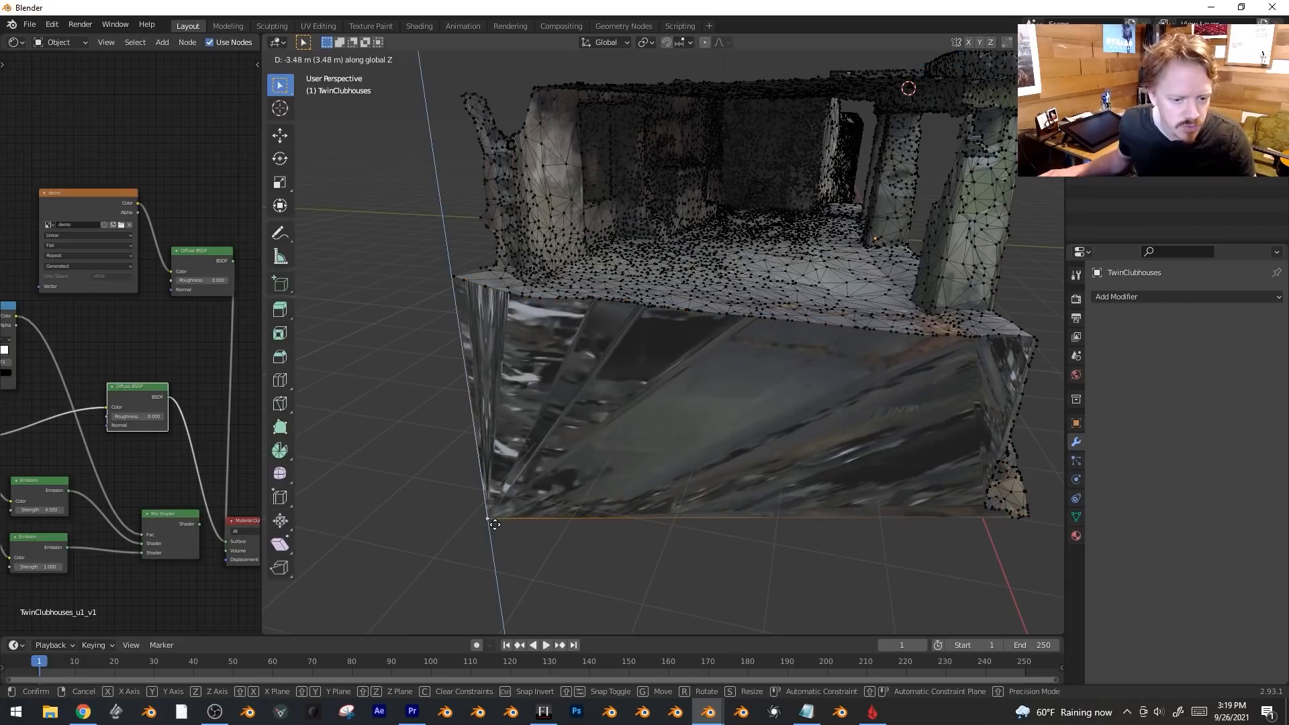
left_click(703, 487)
key("KP_1")
key("g")
key("ctrl+KP_3")
key("z")
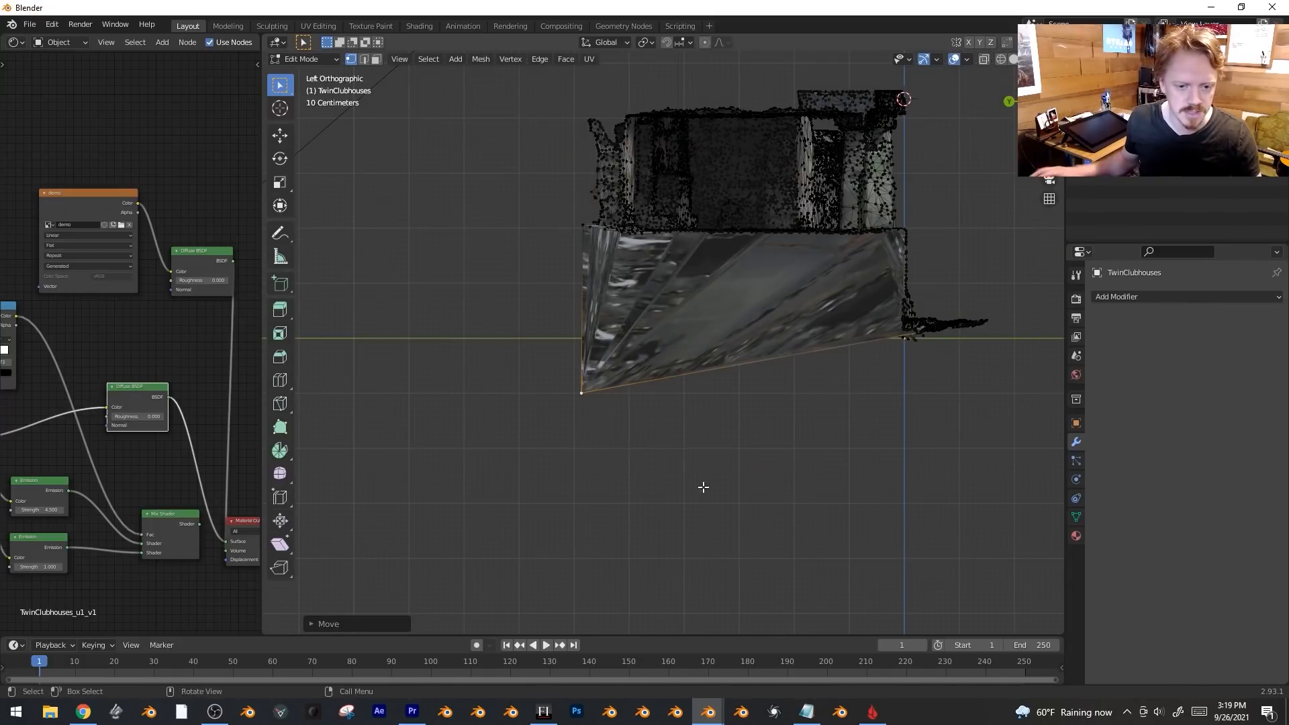
left_click(763, 463)
middle_click_drag(763, 464, 558, 359)
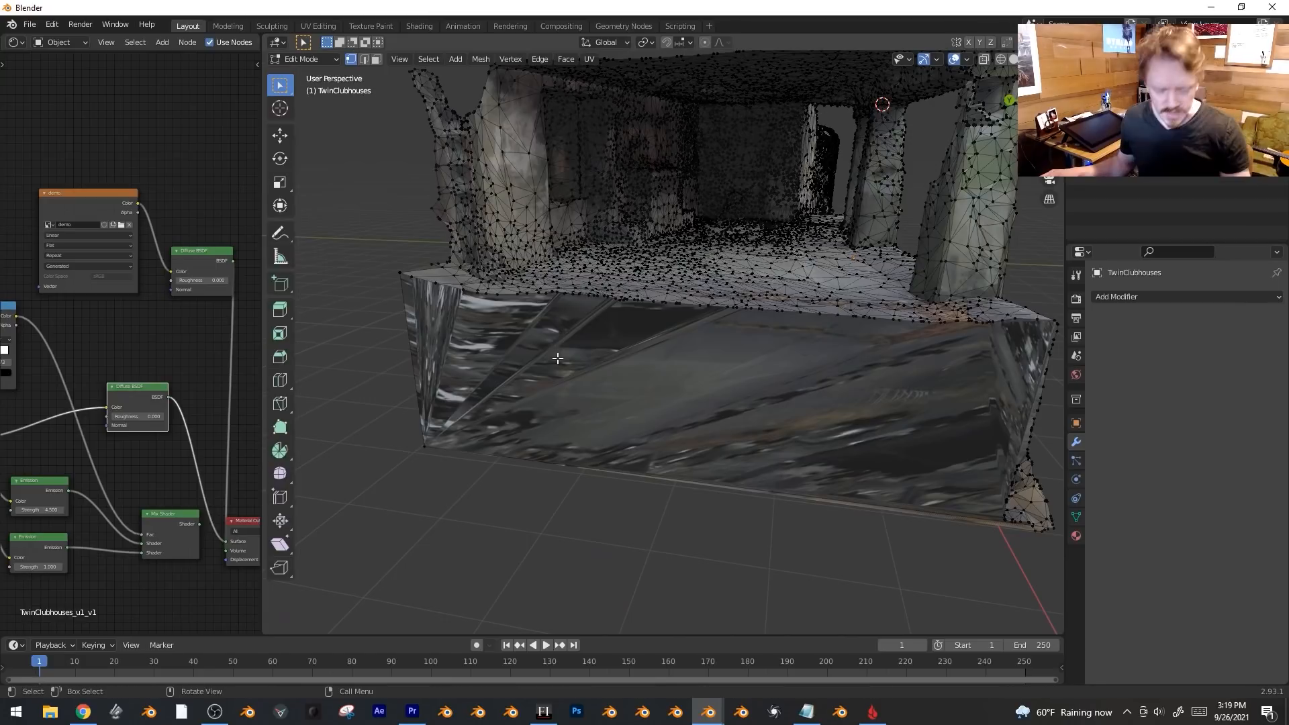
Knife vertical cuts up through the base wall.
key("k")
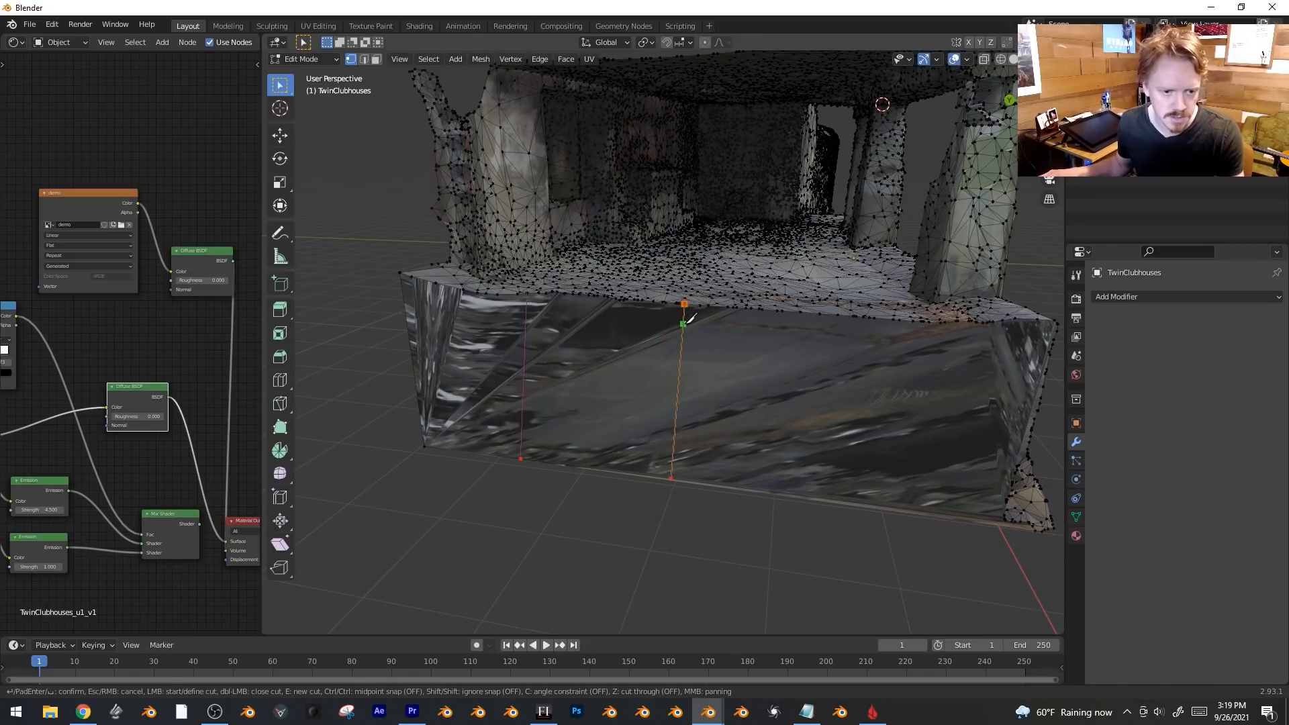
left_click(688, 320)
key("Return")
key("k")
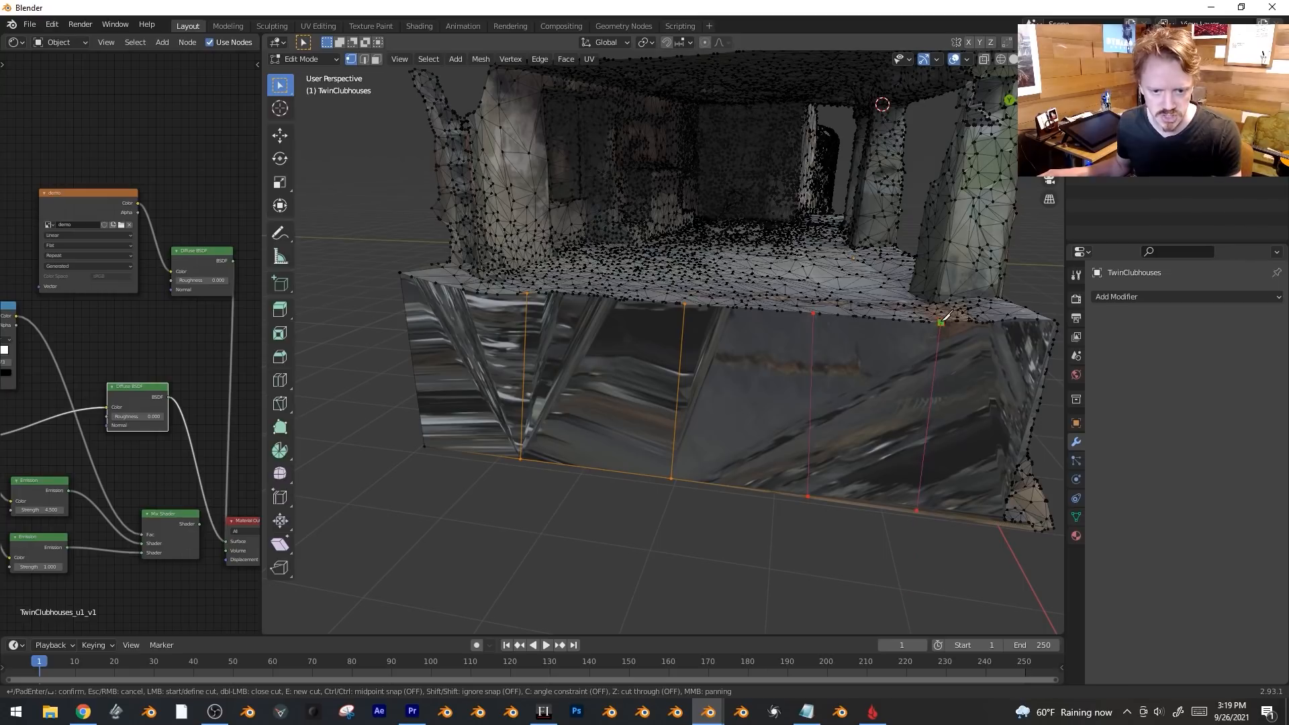
key("Return")
Add two horizontal knife cuts across the base and select its faces in face mode.
key("k")
left_click(406, 319)
left_click(1048, 364)
key("e")
left_click(419, 405)
left_click(1029, 444)
key("Return")
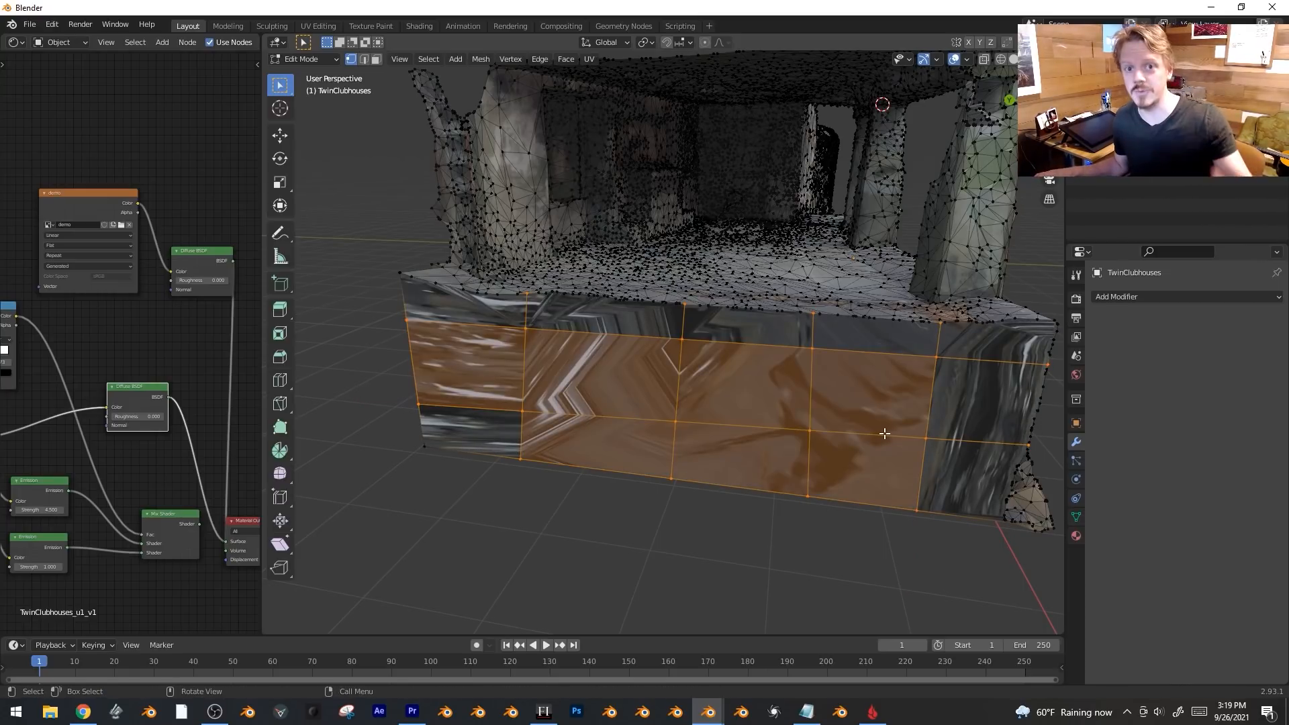
key("3")
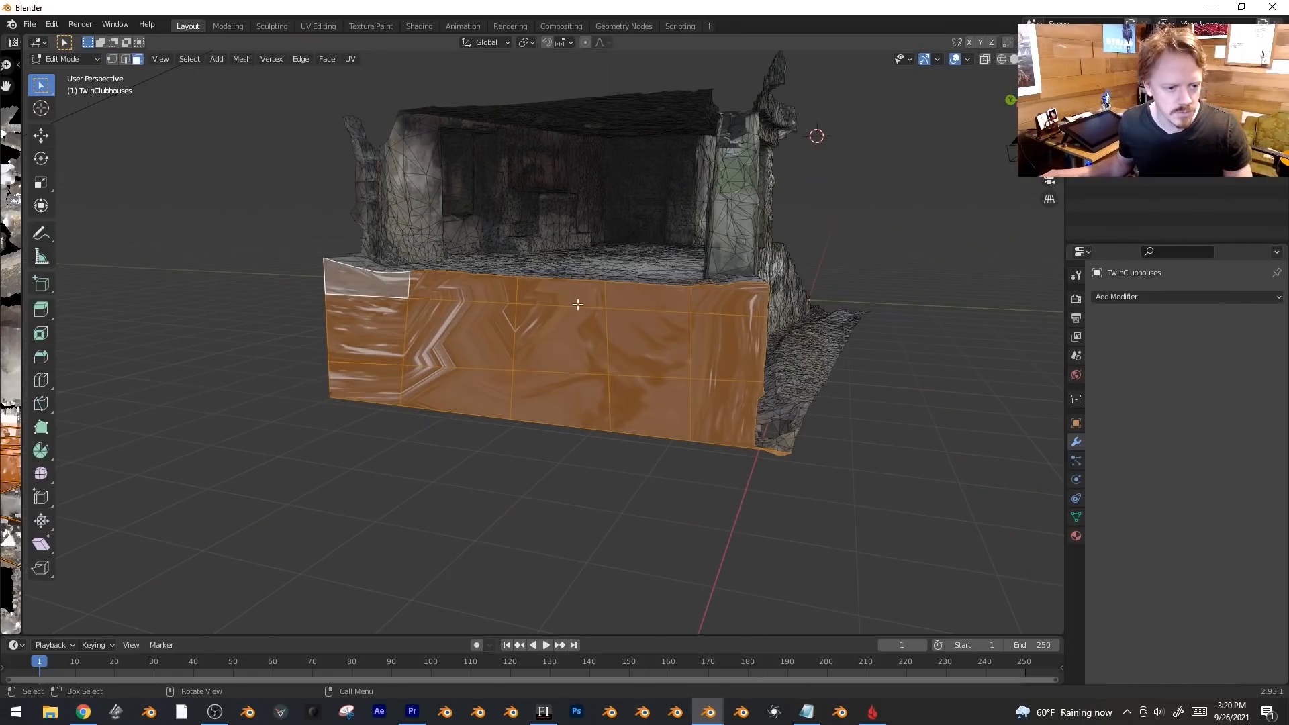
Open a UV Editor over the left half and unwrap the selected base wall faces.
middle_click_drag(665, 348, 78, 284)
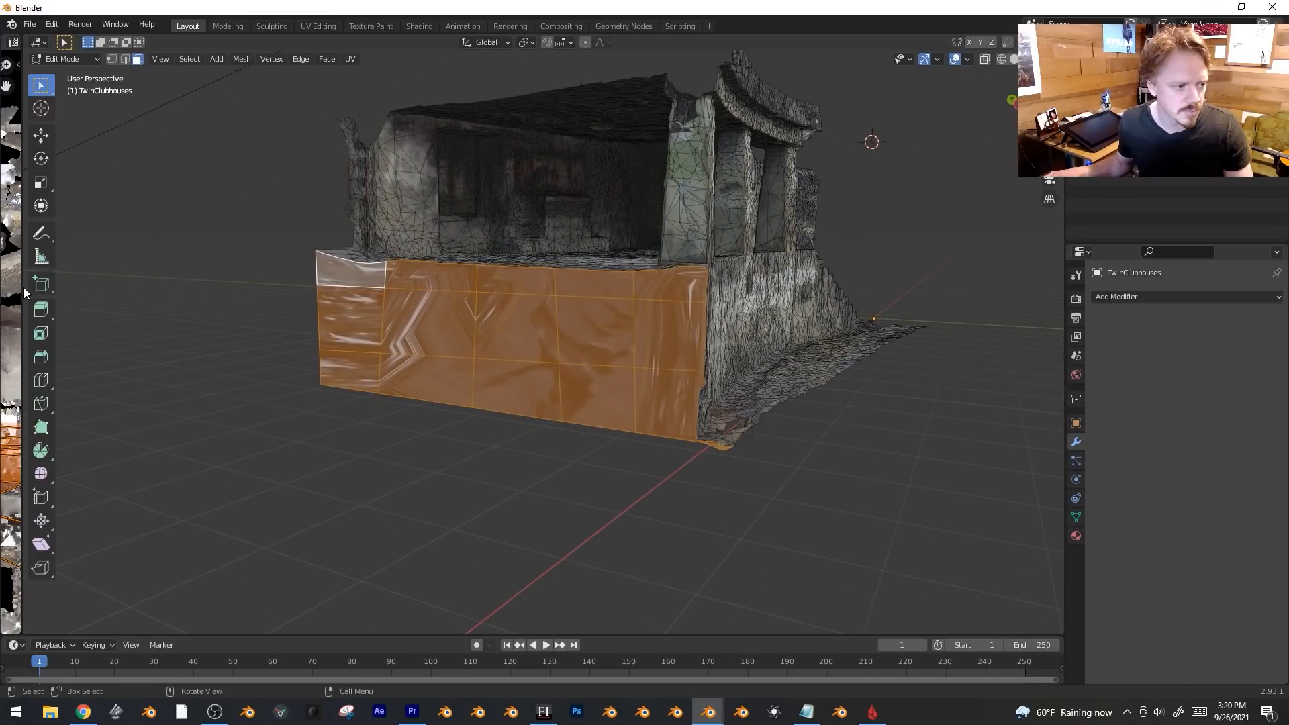
left_click_drag(110, 277, 618, 278)
scroll(306, 363, "down", 1)
scroll(358, 403, "up", 2)
key("g")
key("Escape")
middle_click_drag(772, 376, 826, 377)
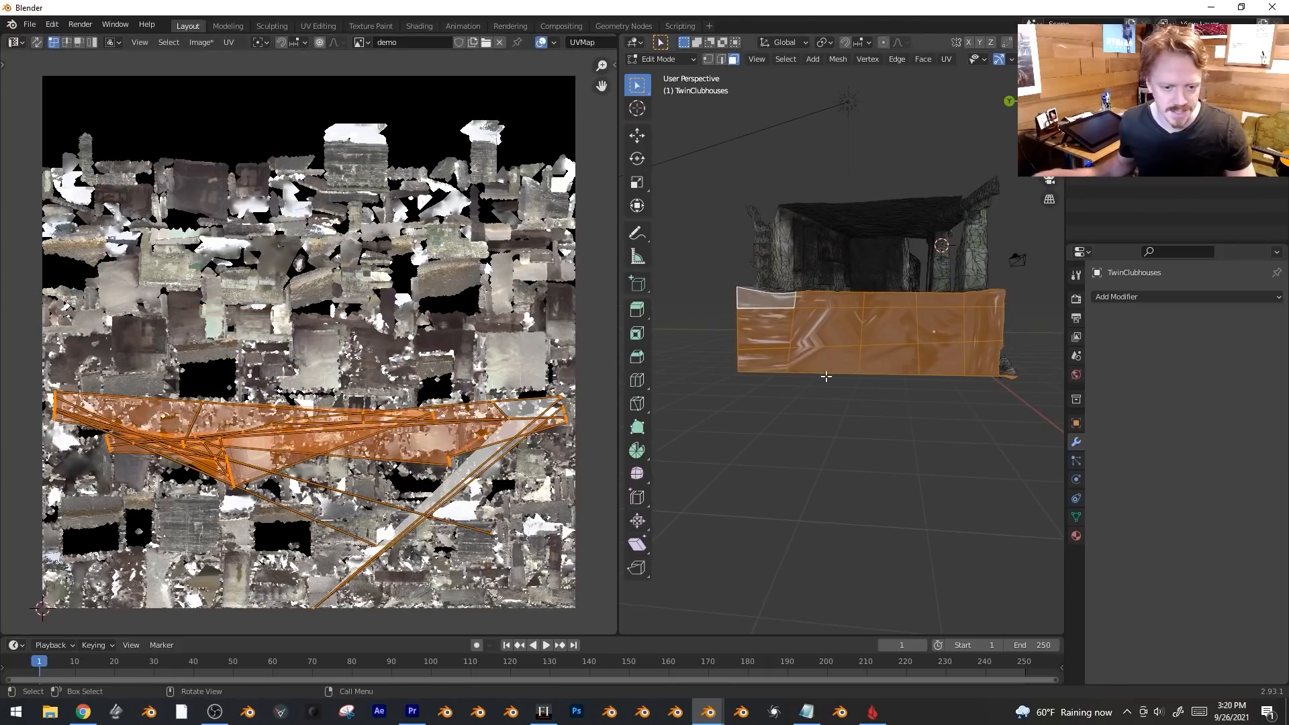
scroll(826, 376, "up", 3)
key("u")
left_click(816, 325)
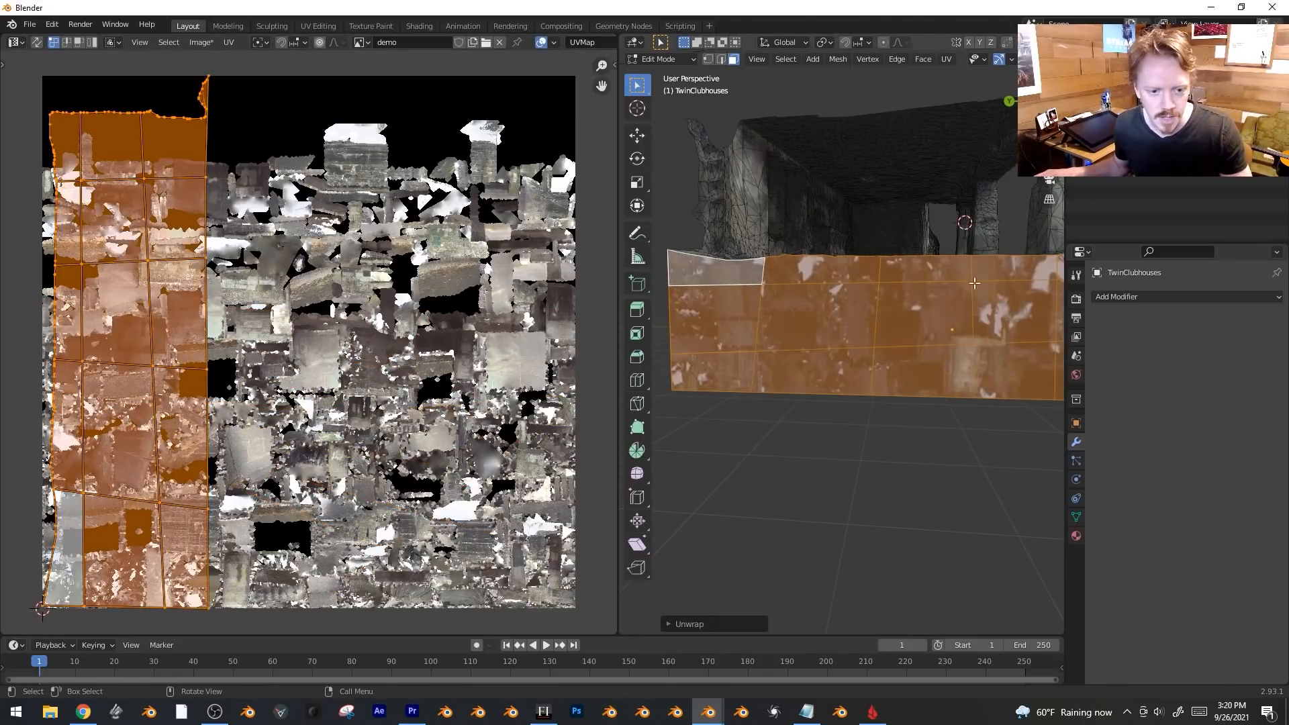
Scale, rotate 90° and move the UV island onto the concrete wall area mid-texture.
key("s")
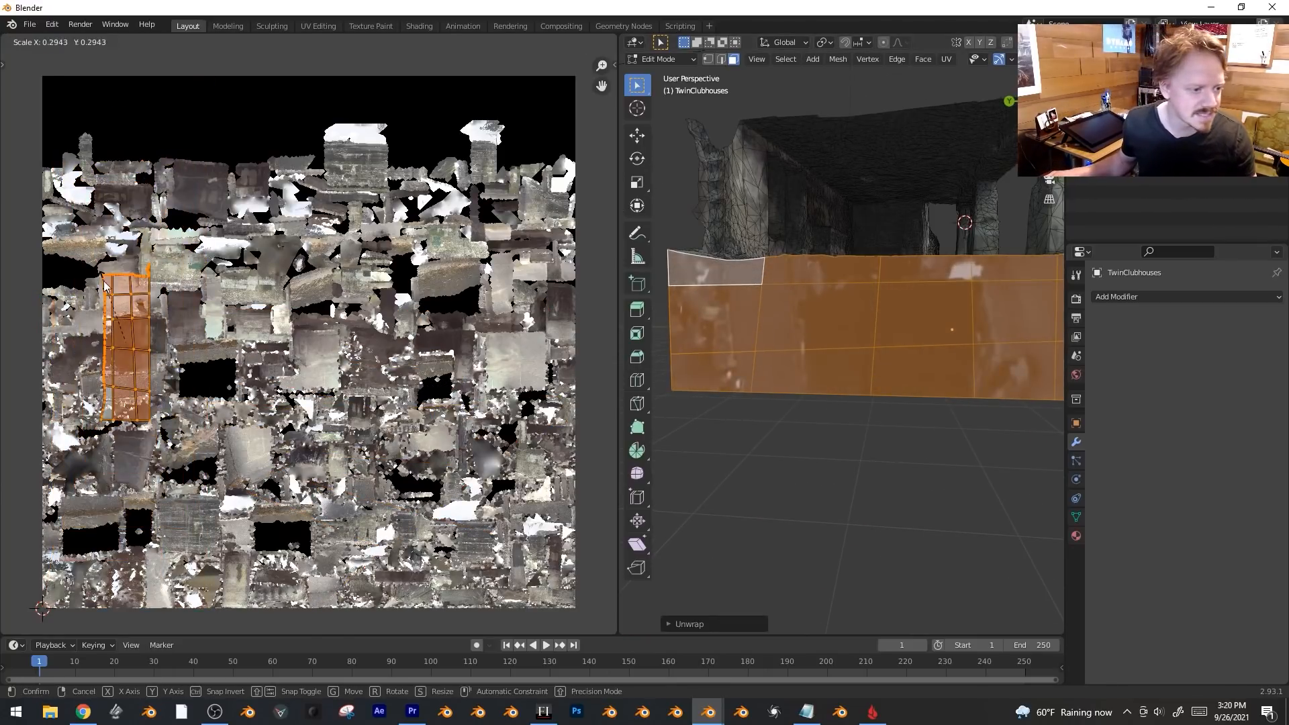
left_click(87, 296)
scroll(87, 296, "up", 3)
key("g")
left_click(277, 270)
key("r")
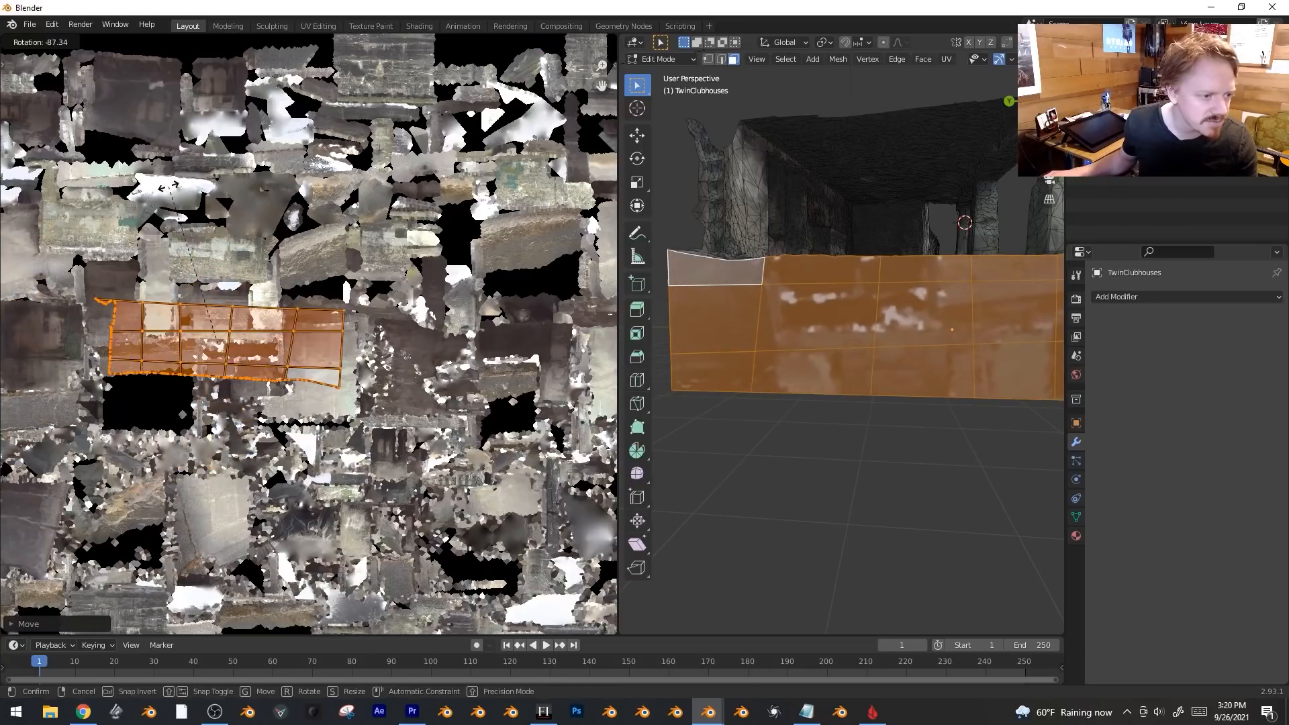
left_click(162, 196)
scroll(162, 196, "up", 2)
scroll(162, 196, "up", 2)
key("s")
key("Return")
key("g")
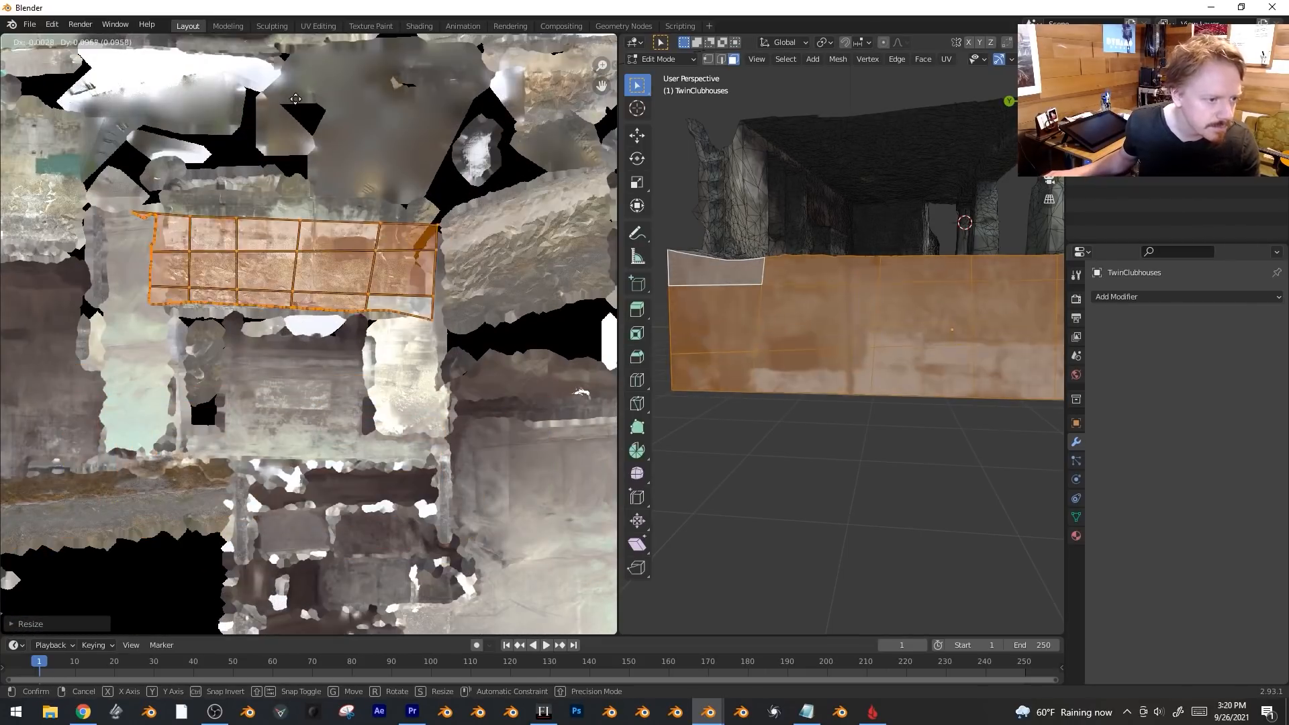
left_click(433, 170)
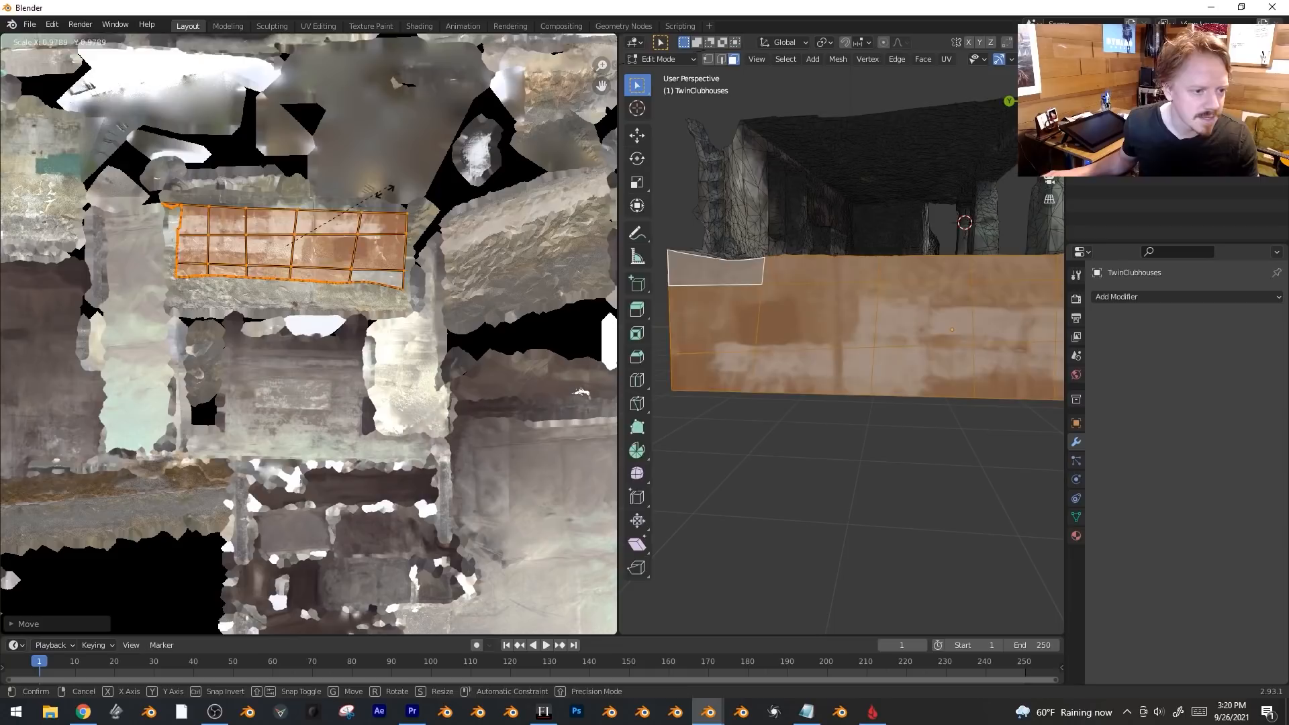
Preview the texture on the wall and enlarge the UV island to fit.
key("Tab")
key("Home")
key("Tab")
middle_click_drag(958, 395, 919, 368)
key("s")
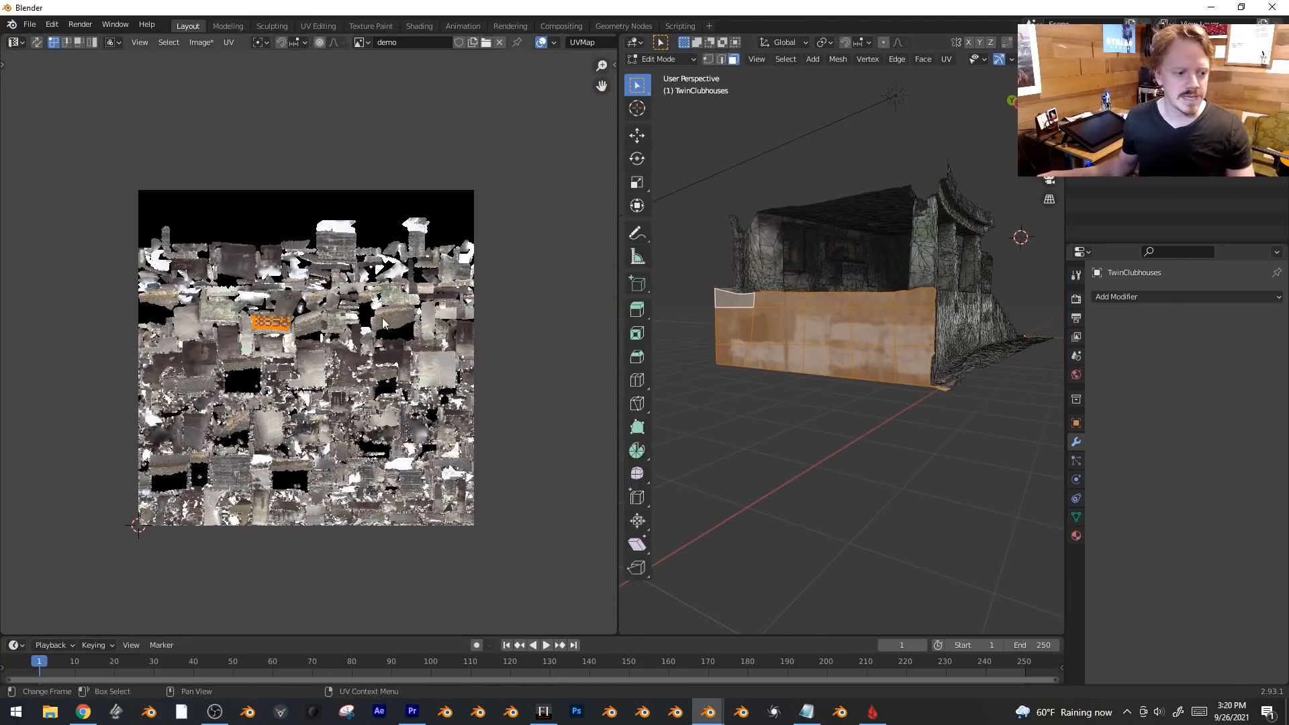
left_click(432, 185)
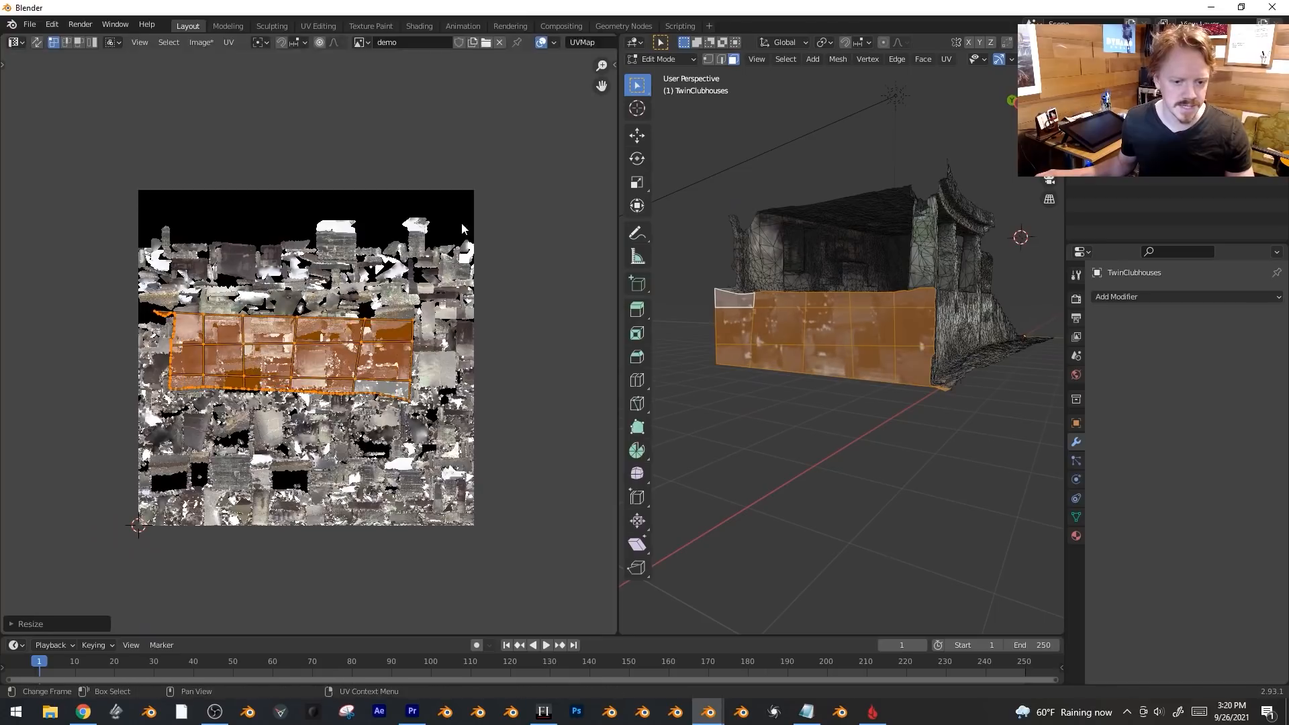
key("Tab")
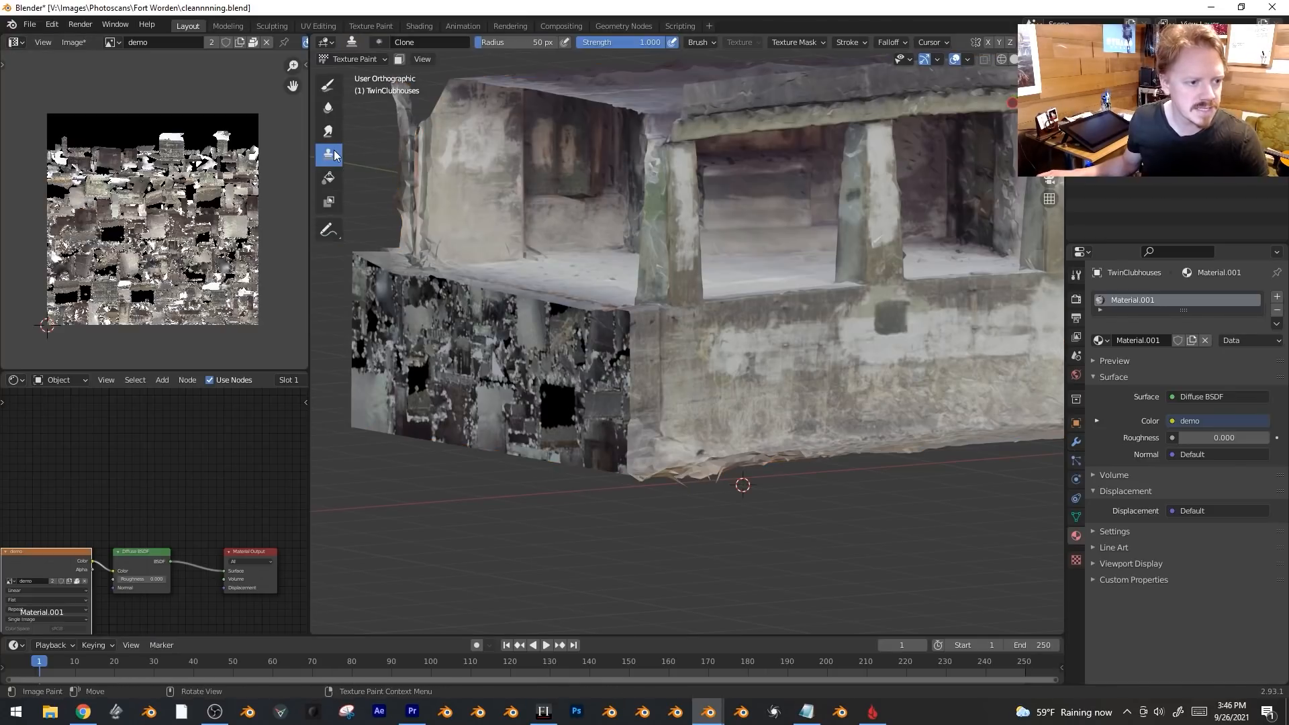
Set the clone source on the clean wall and paint its concrete over the patchy lower panel.
middle_click_drag(923, 391, 930, 303)
left_click(935, 310, "ctrl")
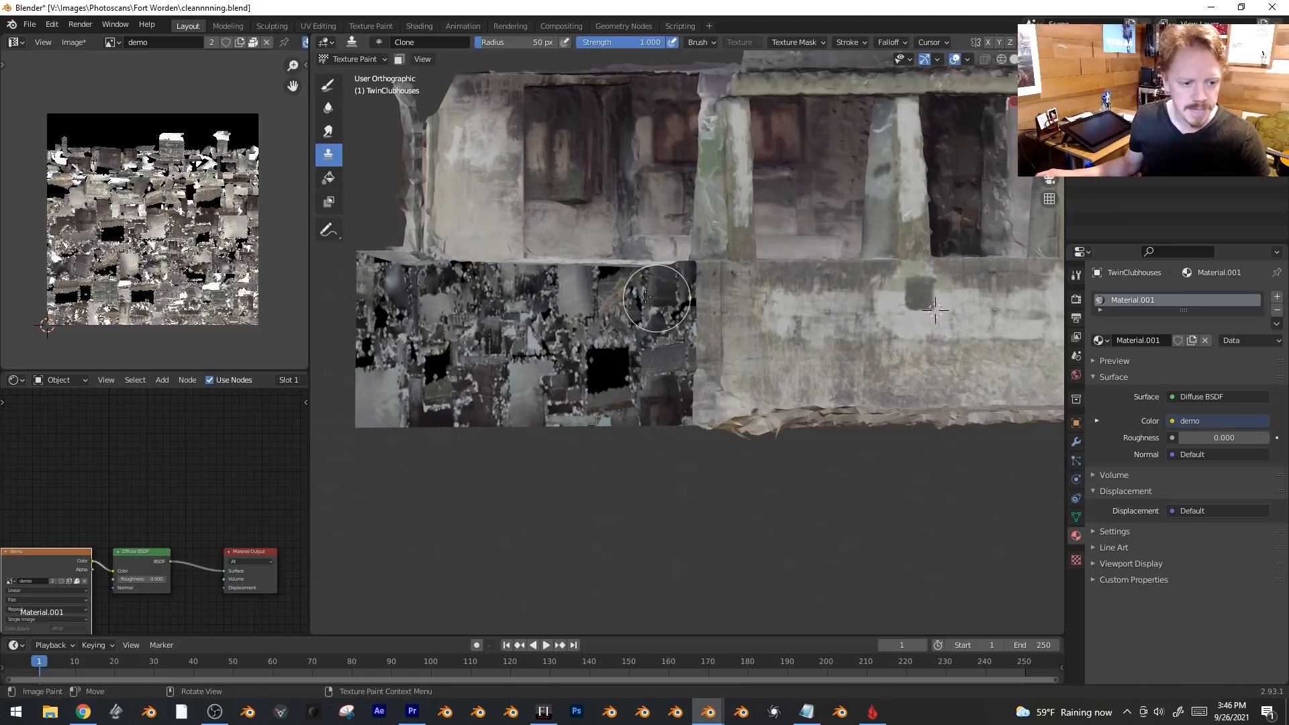
mouse_move(657, 296)
left_mouse_down()
mouse_move(374, 280)
mouse_move(390, 385)
mouse_move(534, 312)
mouse_move(571, 376)
mouse_move(618, 413)
mouse_move(604, 369)
mouse_move(584, 412)
mouse_move(546, 331)
mouse_move(392, 375)
left_mouse_up()
Move the base panel's UV island to the texture's empty top at half size, then clone-paint concrete onto it.
key("Tab")
key("Tab")
scroll(157, 290, "up", 5)
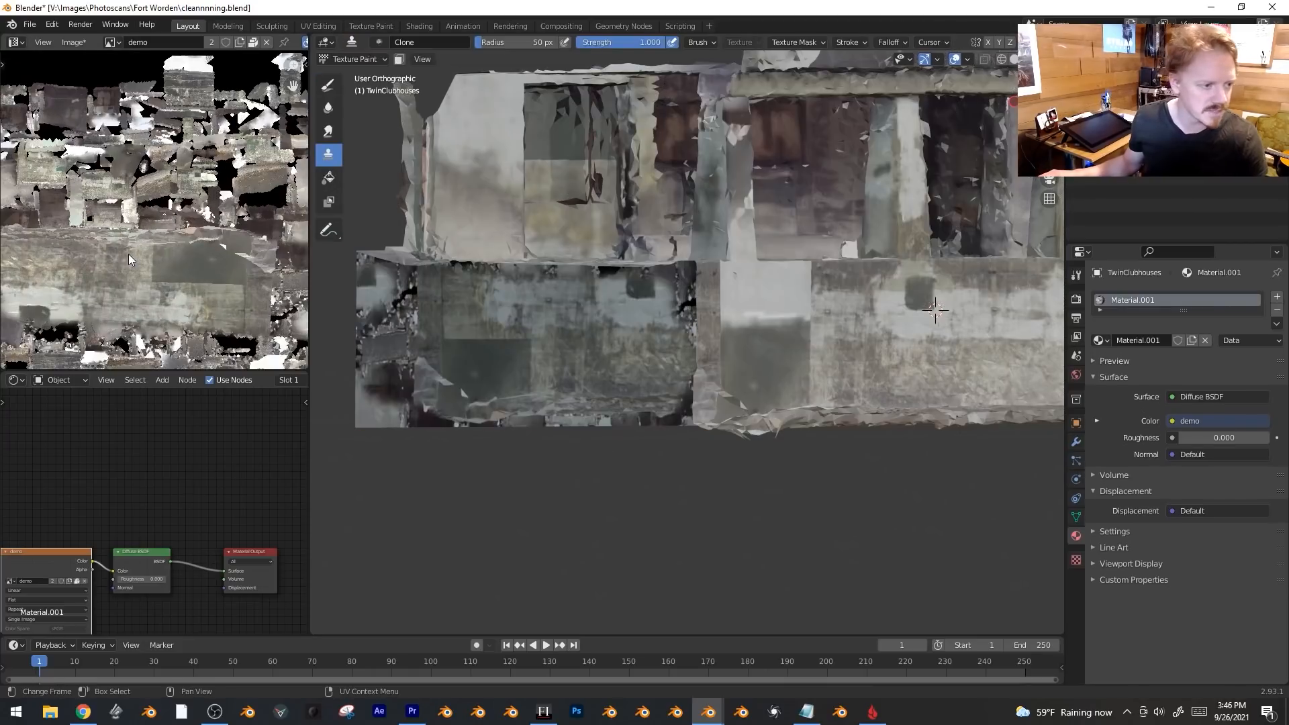
key("Tab")
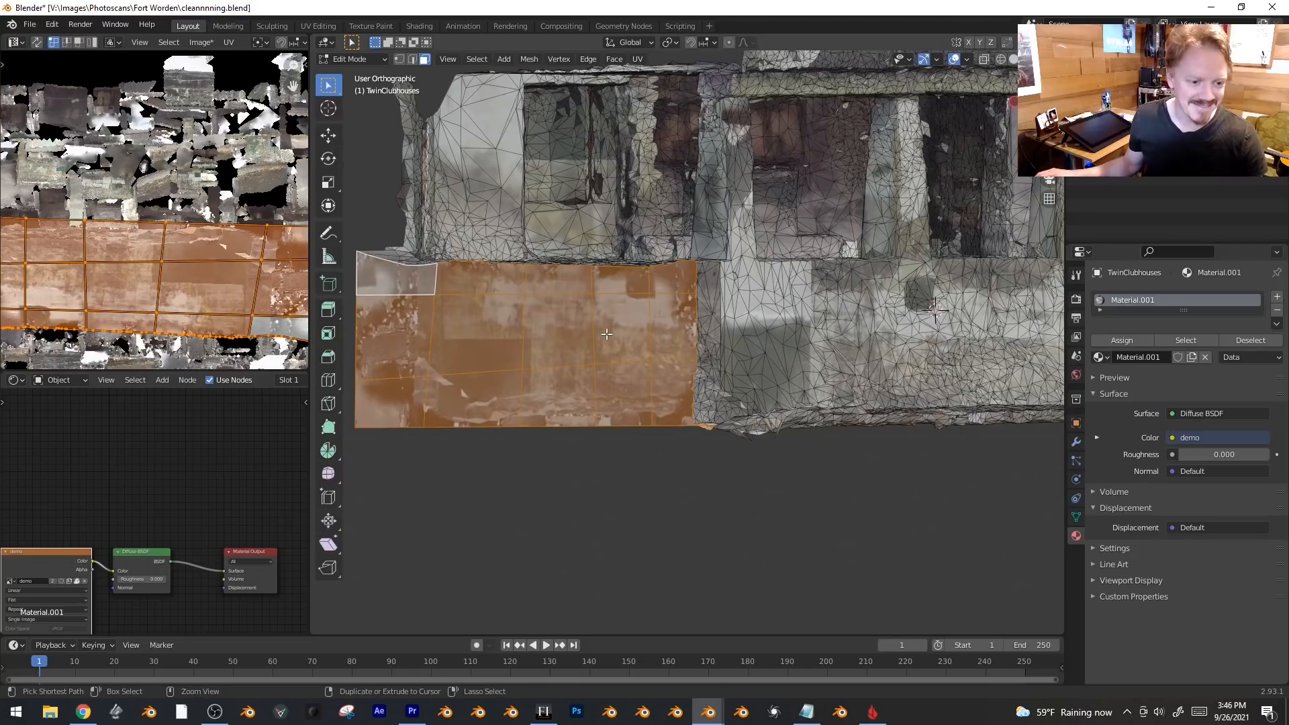
scroll(606, 333, "down", 3)
scroll(178, 315, "down", 5)
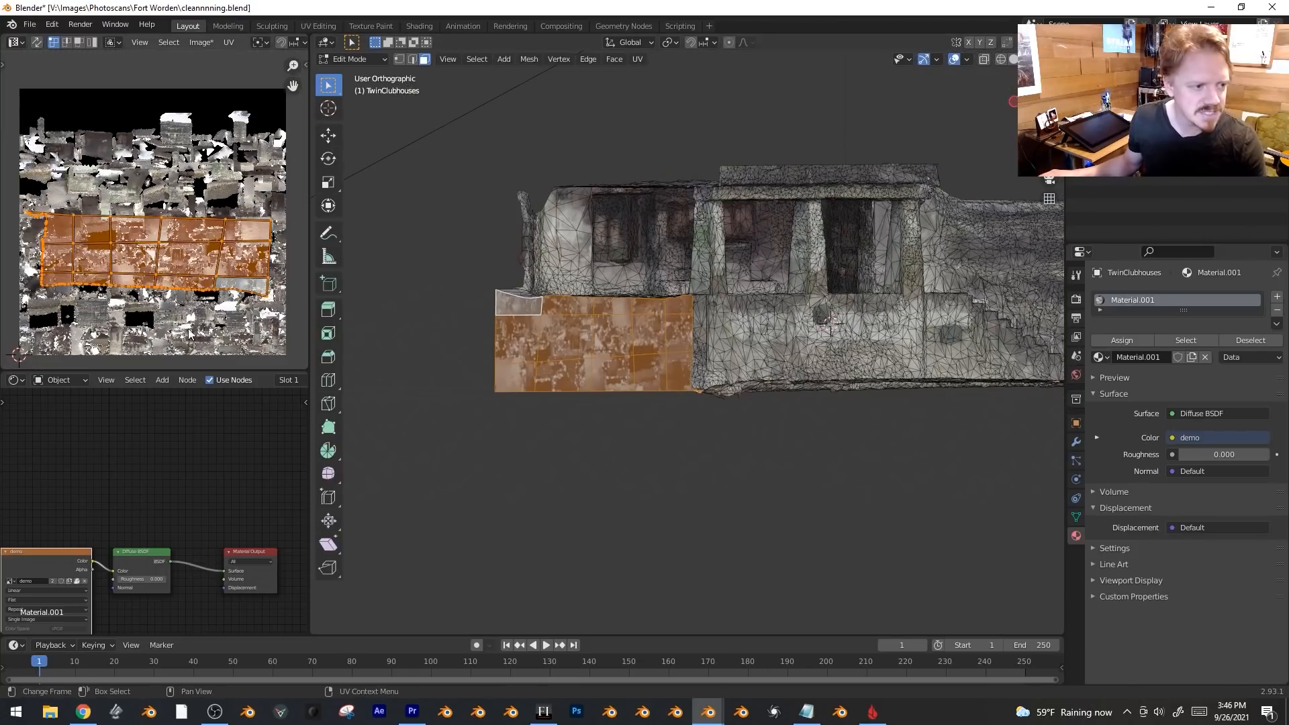
key("g")
left_click(142, 176)
key("s")
left_click(167, 183)
key("g")
left_click(156, 180)
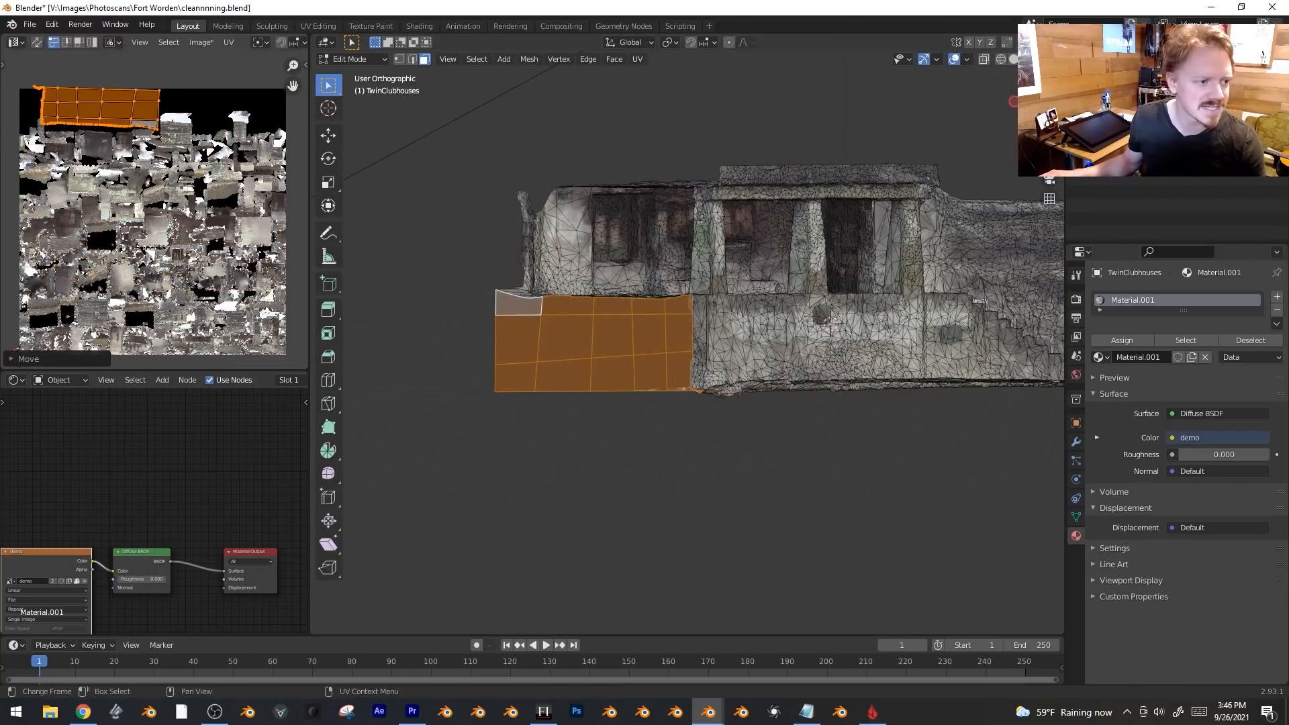
key("Tab")
mouse_move(591, 341)
left_mouse_down()
mouse_move(613, 336)
mouse_move(509, 340)
mouse_move(732, 426)
left_mouse_up()
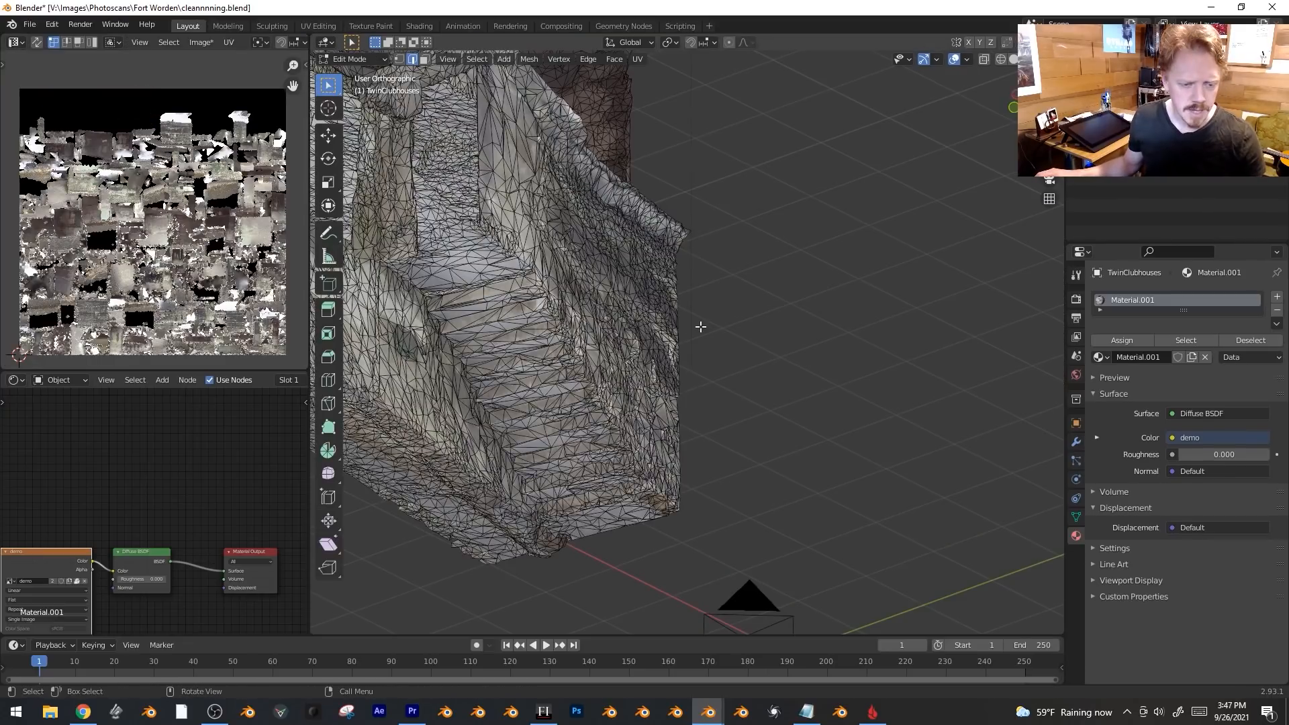
Select the stair wall's open boundary edges, extrude them and fill the gap with a face.
left_click(679, 325, "alt")
middle_click_drag(708, 427, 723, 431)
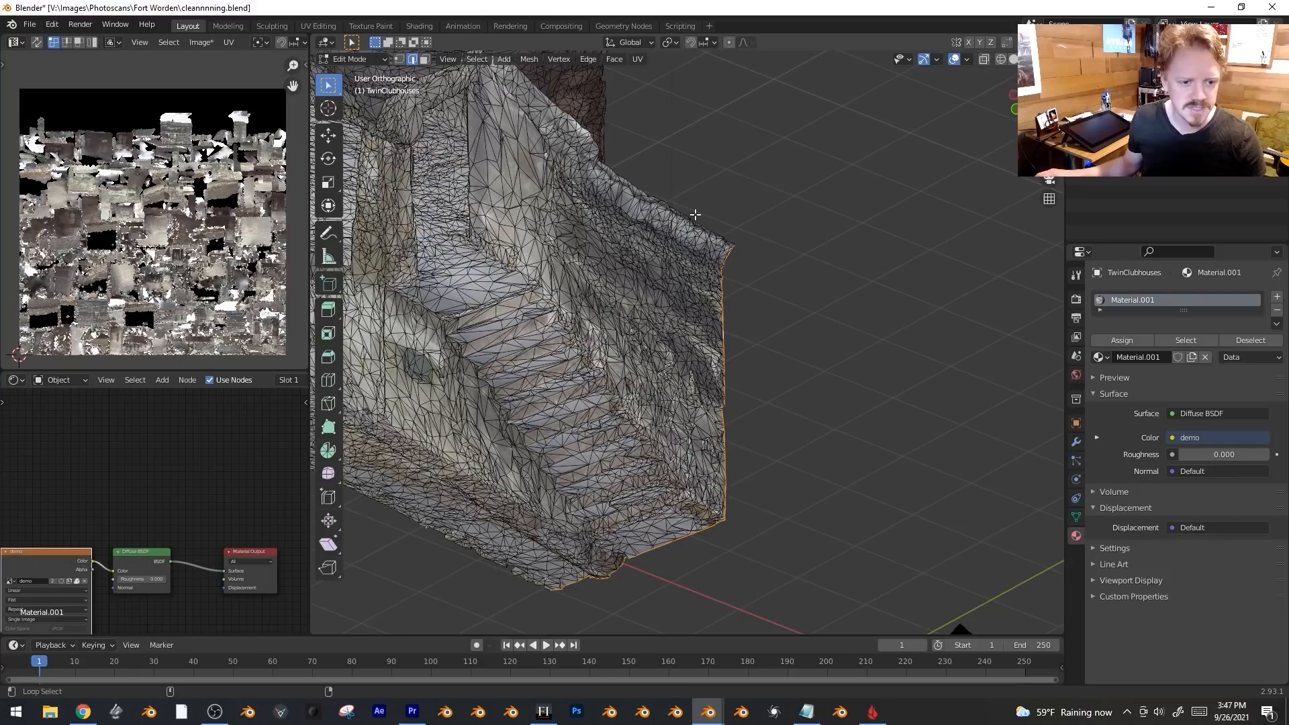
middle_click_drag(603, 134, 613, 157)
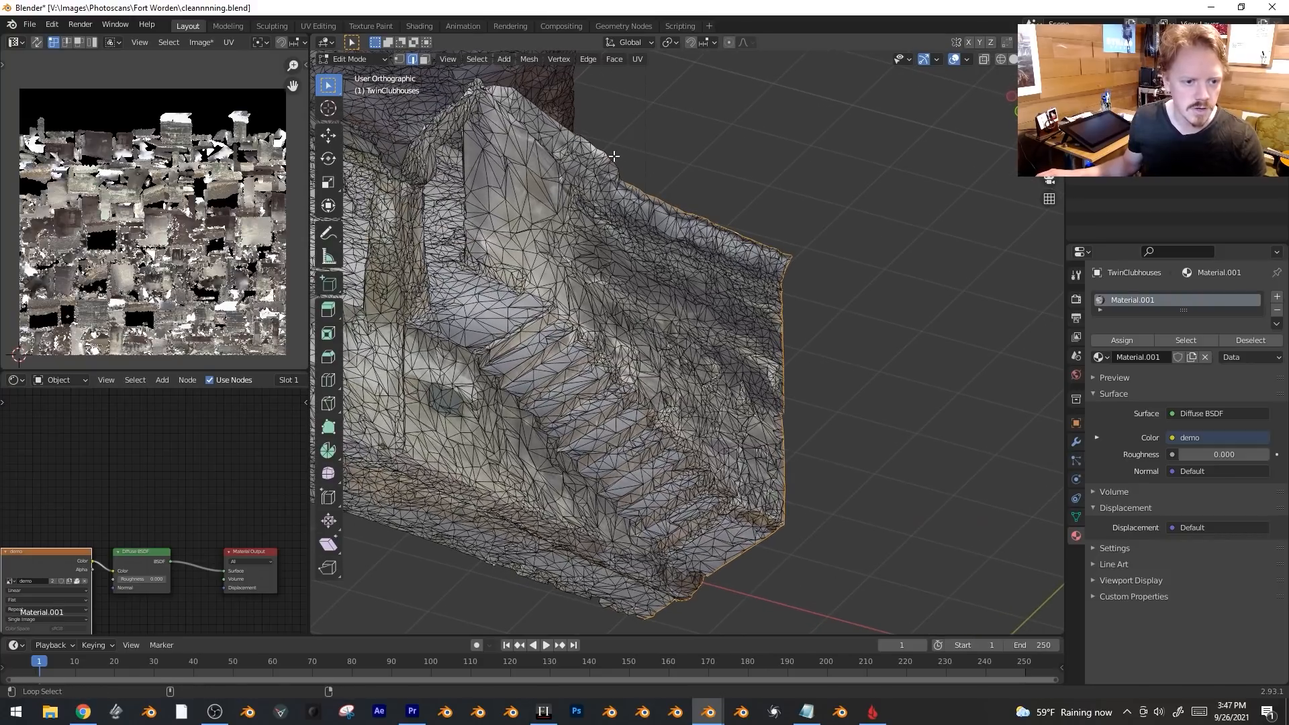
key("c")
mouse_move(768, 529)
left_mouse_down("shift")
mouse_move(716, 574)
mouse_move(628, 611)
left_mouse_up("shift")
right_click(629, 611)
key("e")
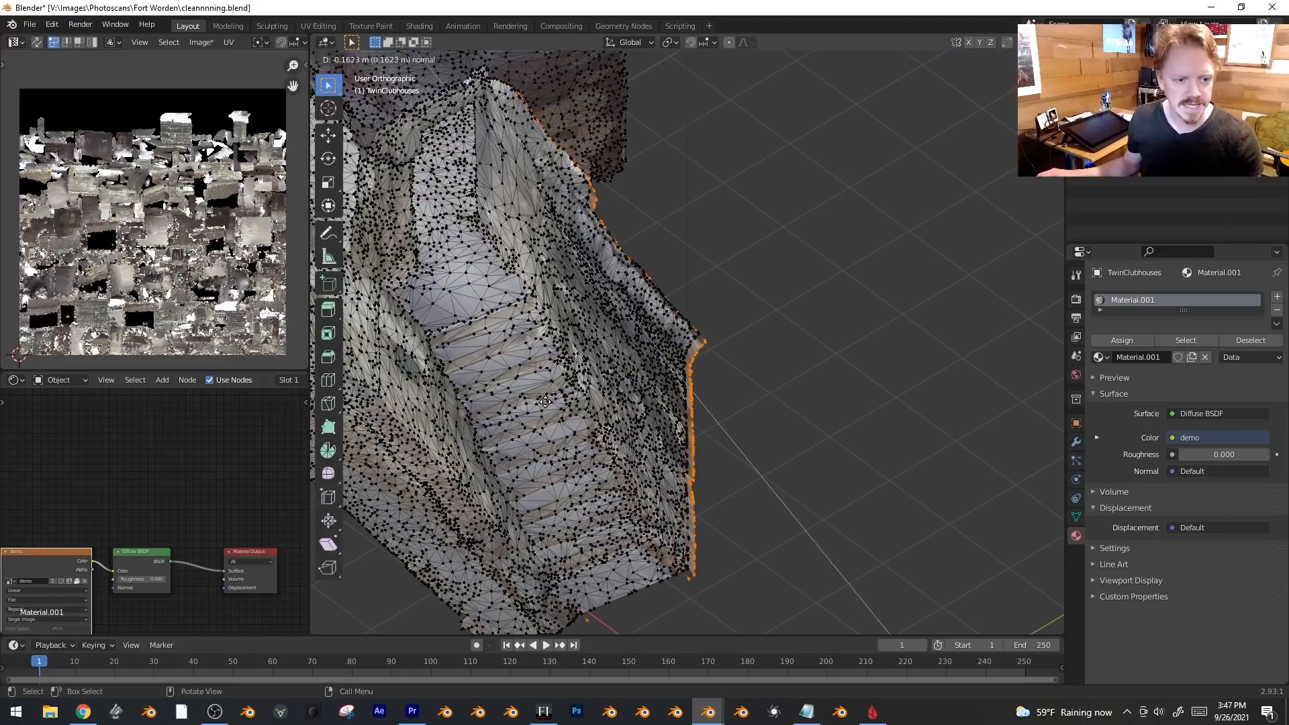
left_click(567, 387)
middle_click_drag(567, 387, 775, 332)
key("f")
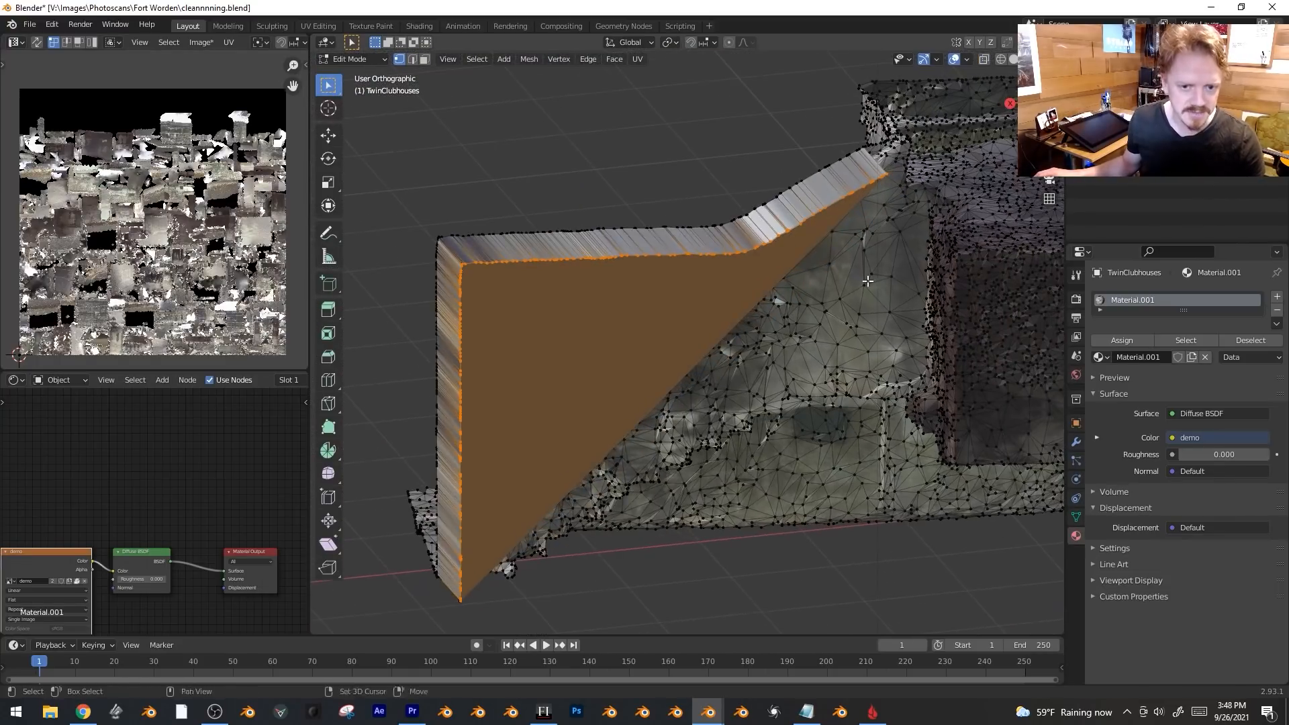
Knife-cut a new edge into the face at the wall's upper end.
middle_click_drag(842, 248, 789, 359, "shift")
scroll(789, 359, "up", 4)
middle_click_drag(834, 289, 750, 375, "shift")
key("k")
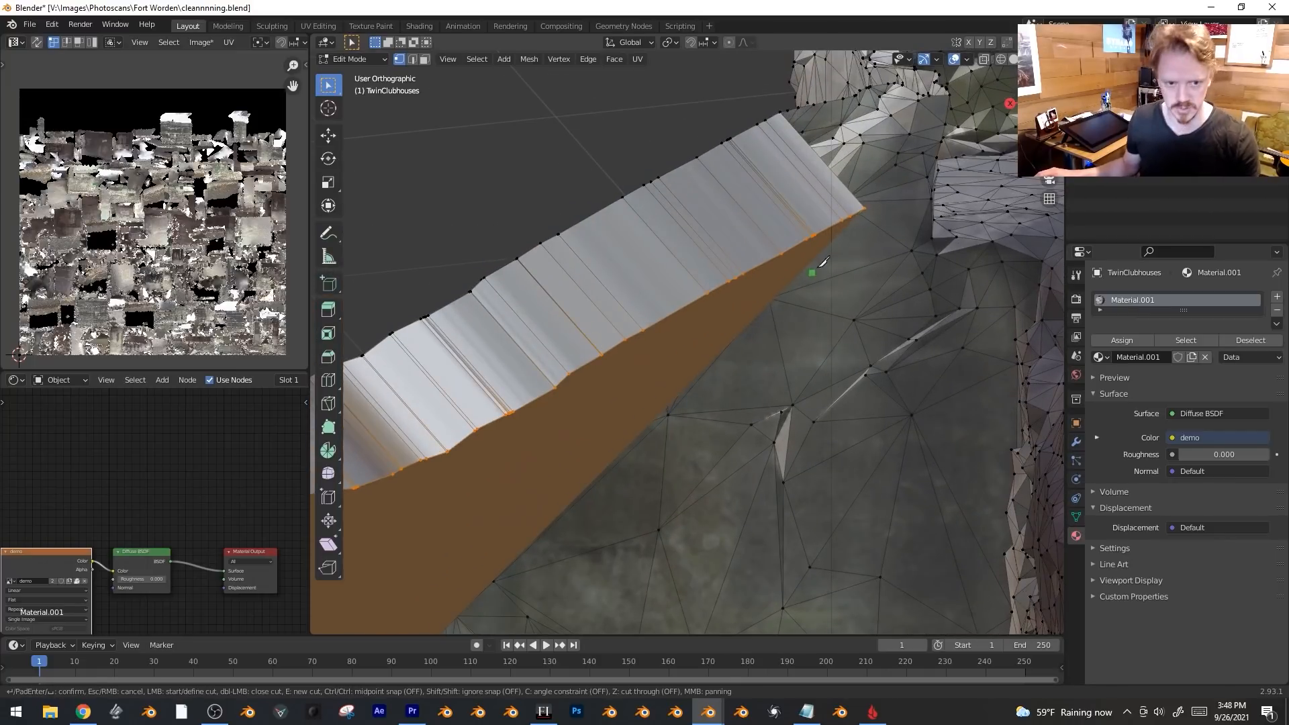
left_click(832, 227)
left_click(836, 235)
key("Return")
Lower the new cut vertex straight down along Z in two moves.
left_click(836, 237)
key("g")
key("z")
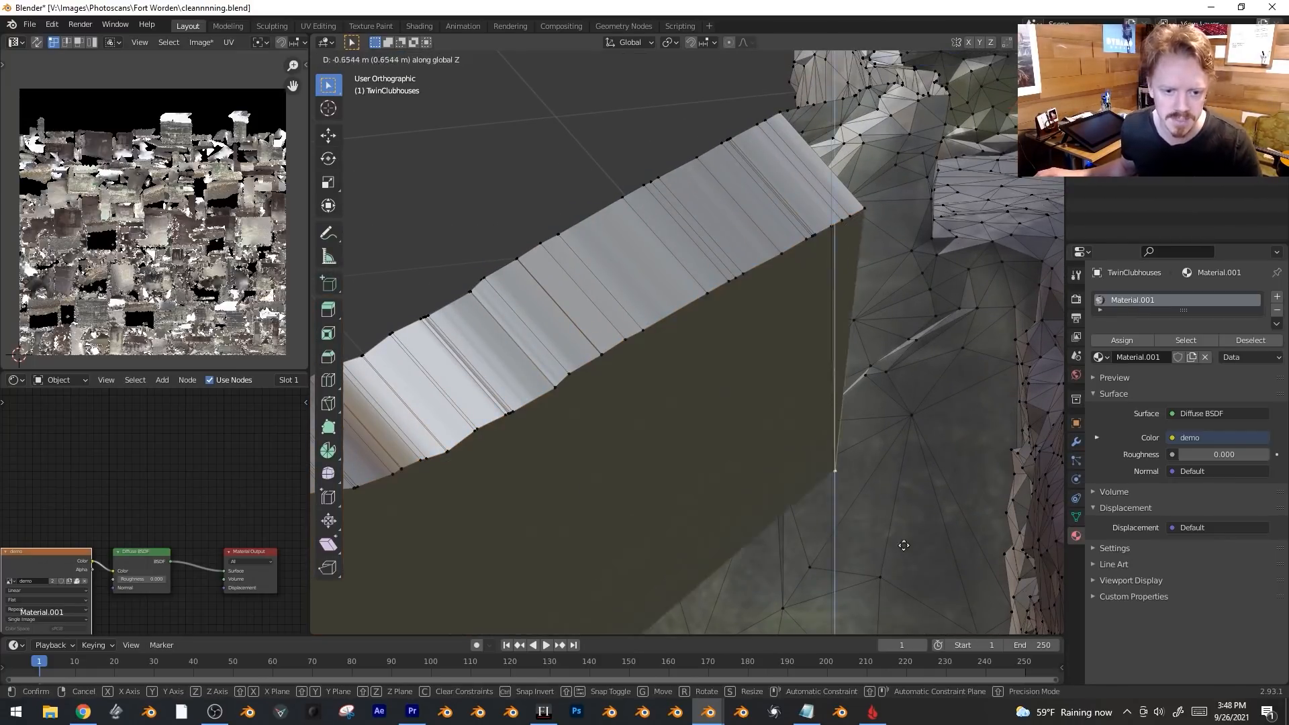
left_click(900, 605)
scroll(893, 538, "down", 12)
key("g")
key("z")
left_click(818, 594)
Add a centred loop cut along the wall top, raise it along Z and bevel it.
middle_click_drag(819, 594, 867, 581)
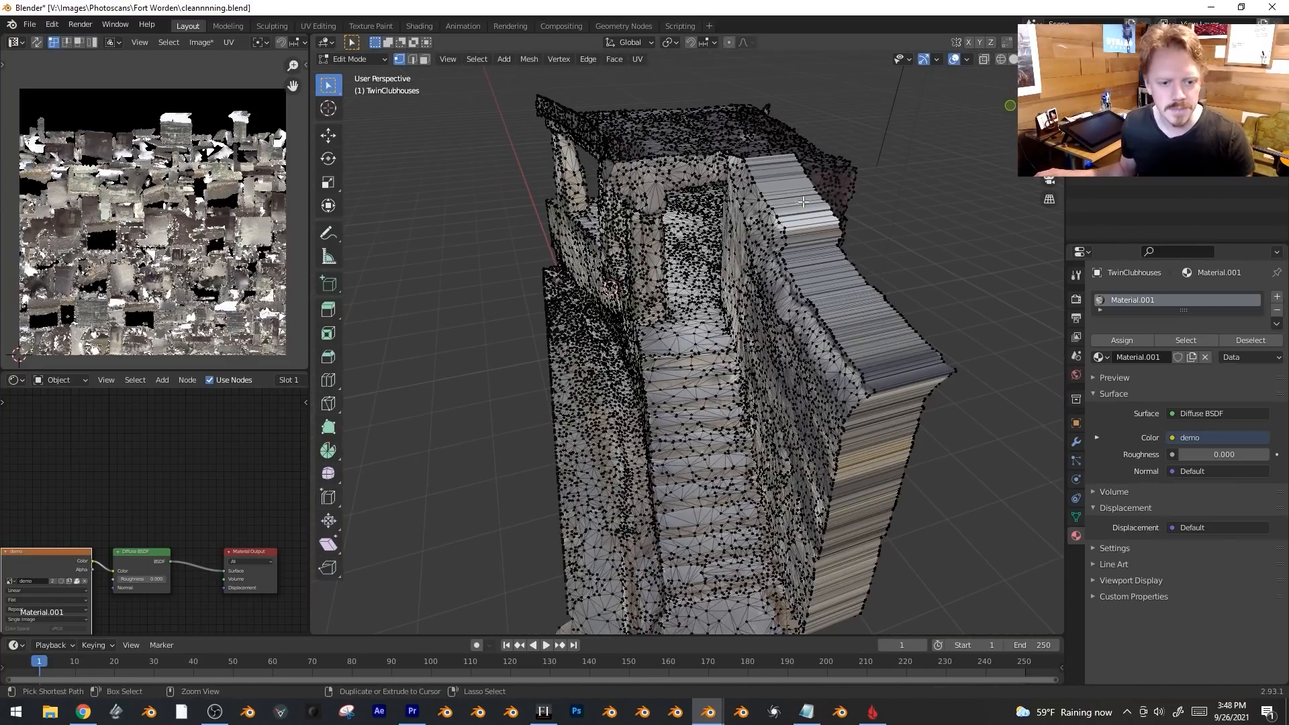
key("ctrl+r")
left_click(877, 254)
right_click(877, 253)
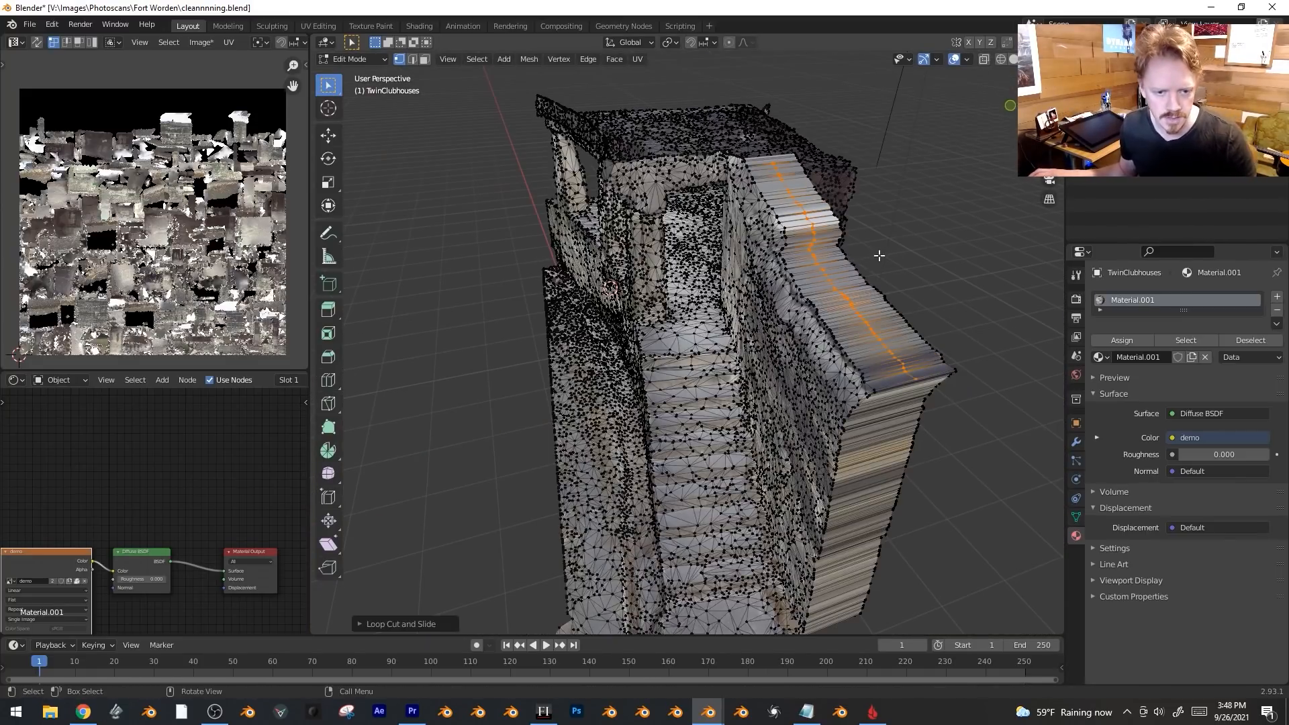
key("g")
key("z")
left_click(884, 240)
key("ctrl+b")
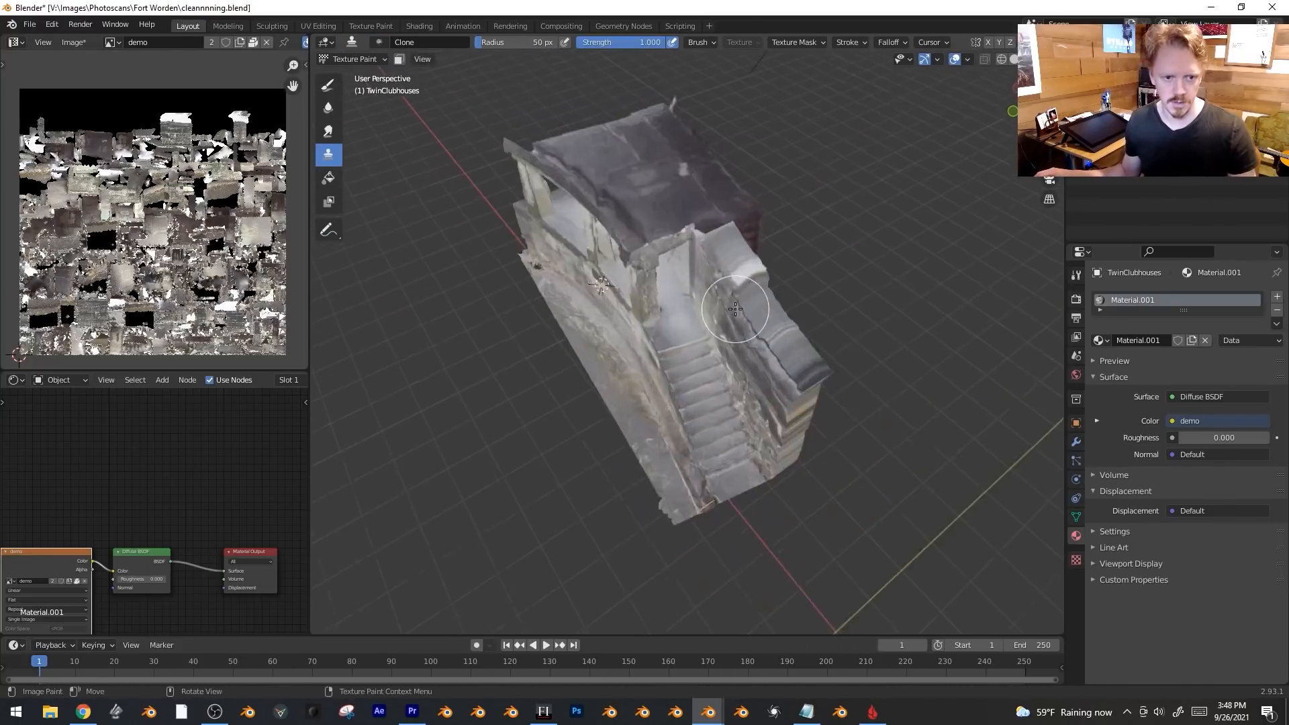
Return to Object Mode and frame the building from a top-down view.
left_click(352, 59)
left_click(356, 74)
key("KP_7")
scroll(689, 336, "up", 4)
middle_click_drag(570, 233, 774, 265, "shift")
Add a cube to the mesh, place it above the roof and flatten it into a slab.
key("Tab")
key("shift+a")
left_click(698, 247)
scroll(739, 282, "down", 2)
key("g")
left_click(903, 238)
left_click(935, 241)
middle_click_drag(936, 240, 823, 80)
key("g")
key("z")
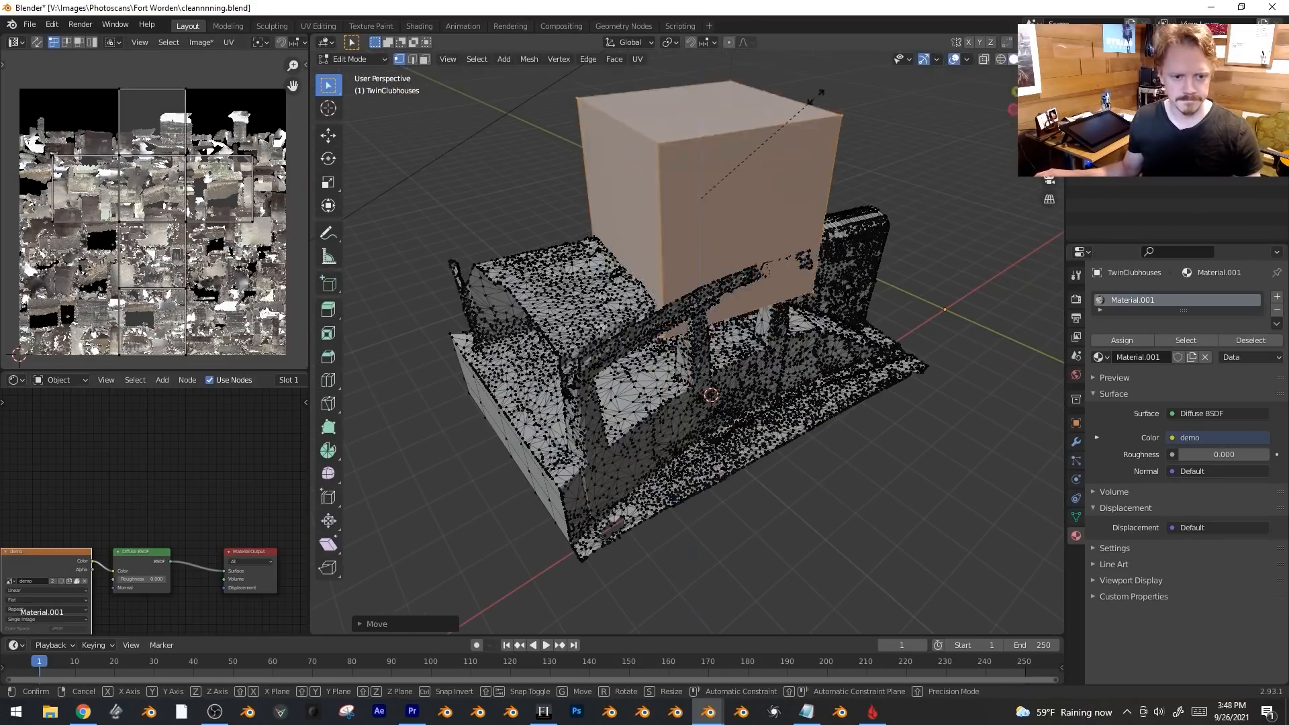
left_click(610, 260)
Extend the slab's side face along Y over the roof and bevel its corner edges.
key("KP_7")
key("g")
left_click(780, 199)
key("g")
key("y")
middle_click_drag(780, 199, 691, 295)
left_click(726, 198)
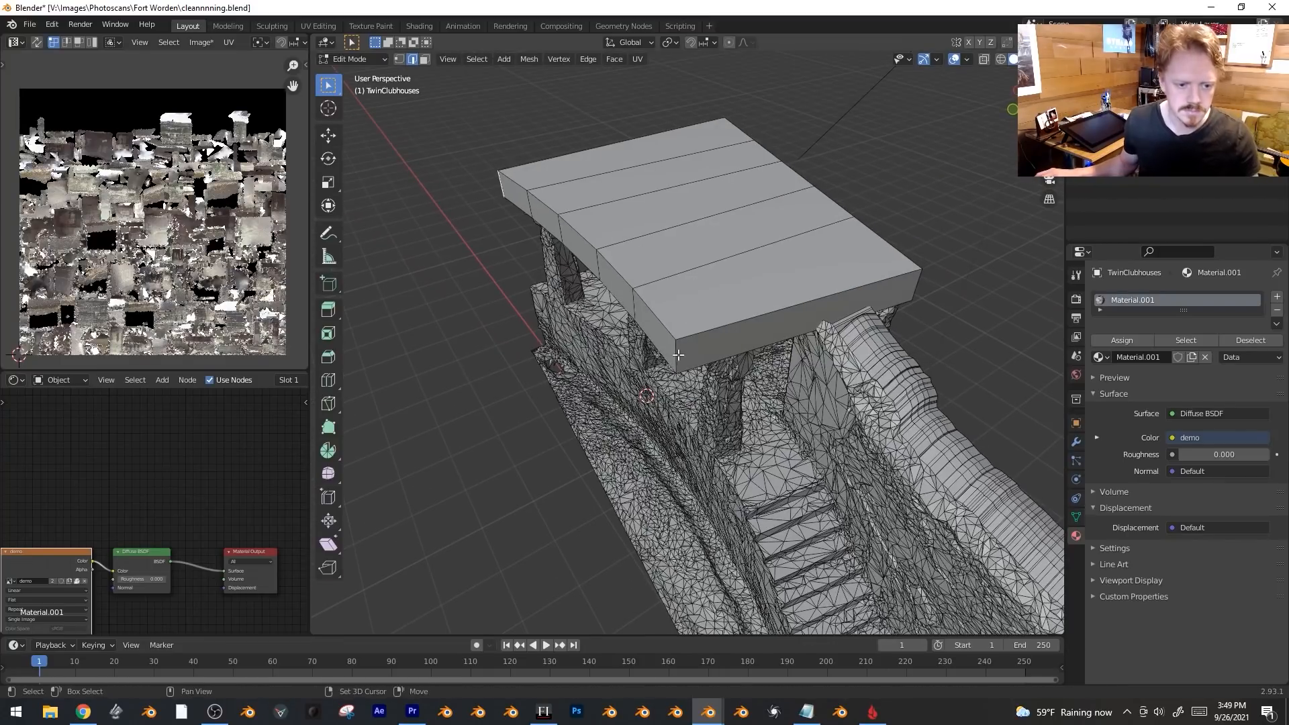
key("ctrl+b")
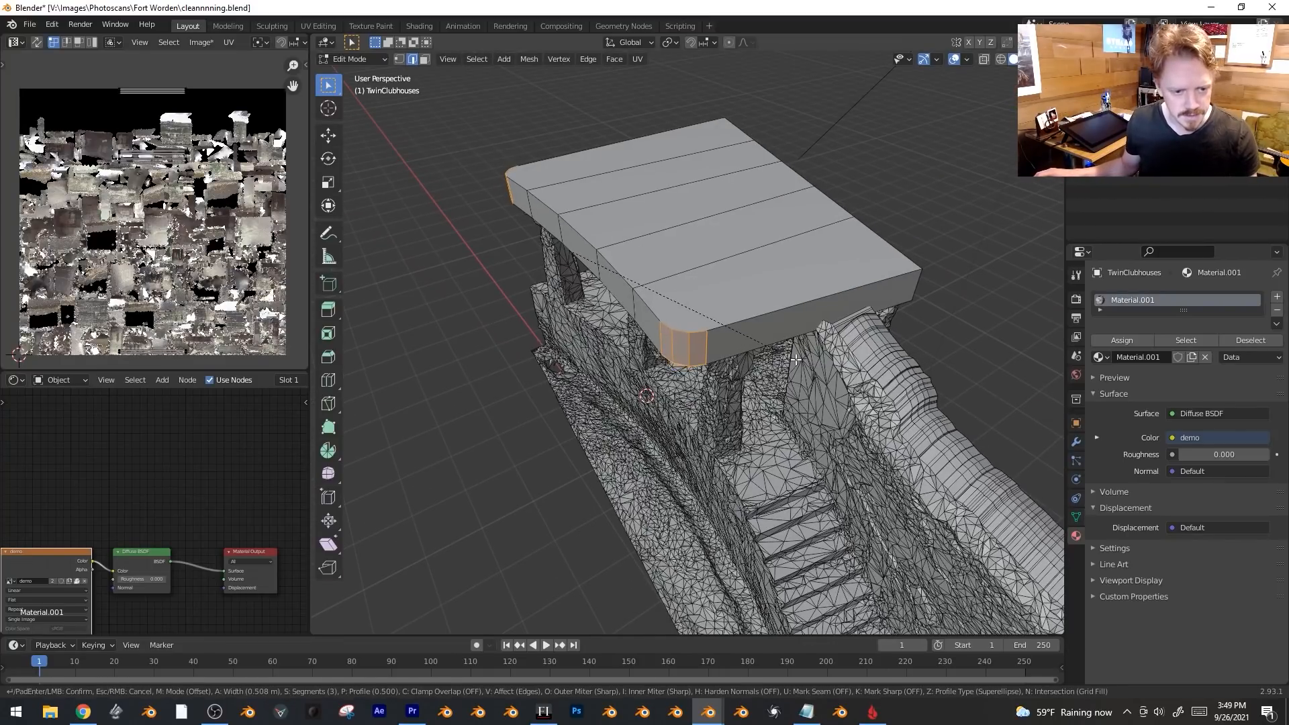
left_click(796, 360)
Inset the five roof-top faces and sink them to leave a raised rim.
key("3")
left_click(782, 265)
middle_click_drag(758, 259, 797, 251)
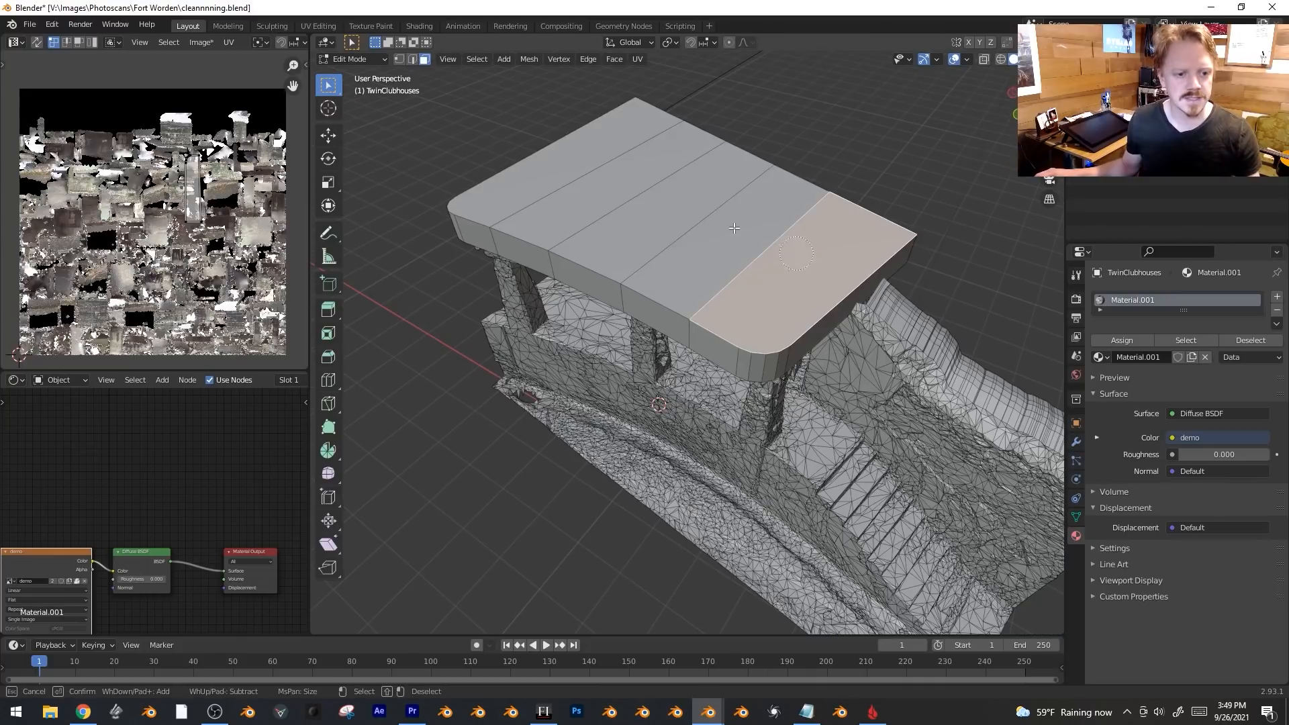
left_click(585, 171, "ctrl")
key("i")
left_click(918, 130)
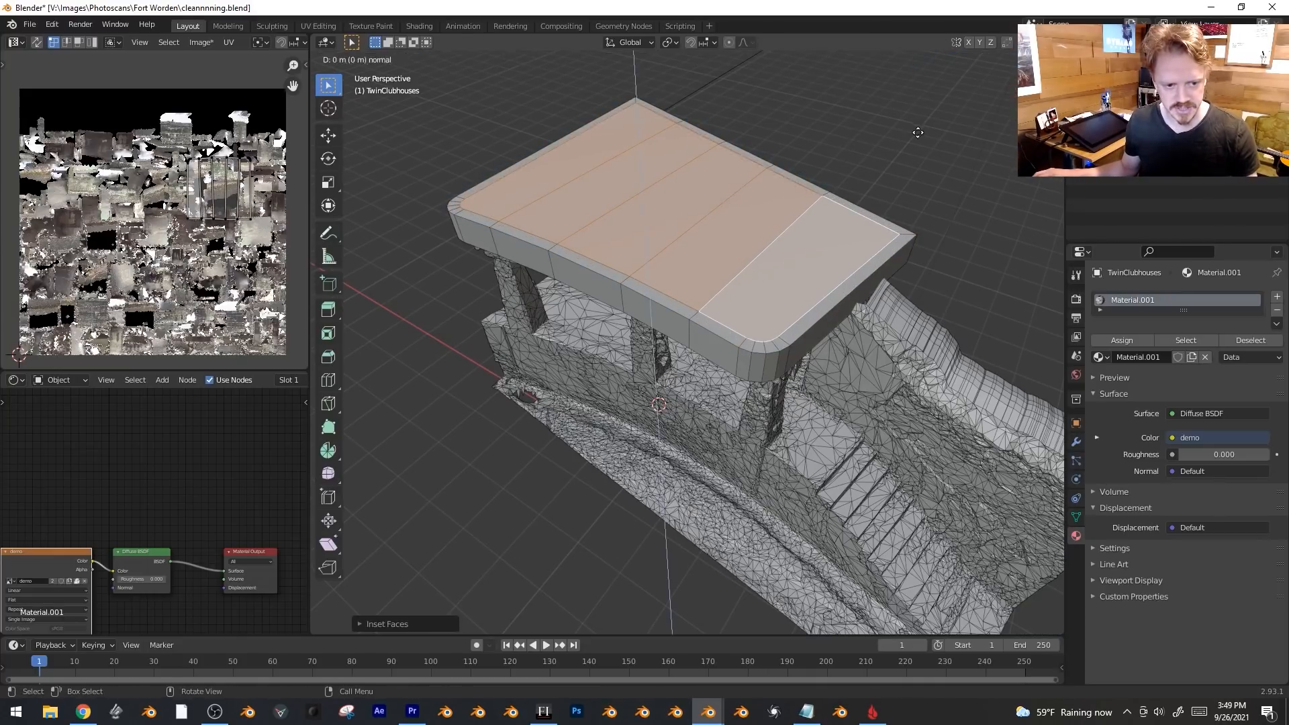
key("e")
left_click(920, 141)
Bevel the slab's outer rim edge loop.
middle_click_drag(800, 252, 921, 265)
key("2")
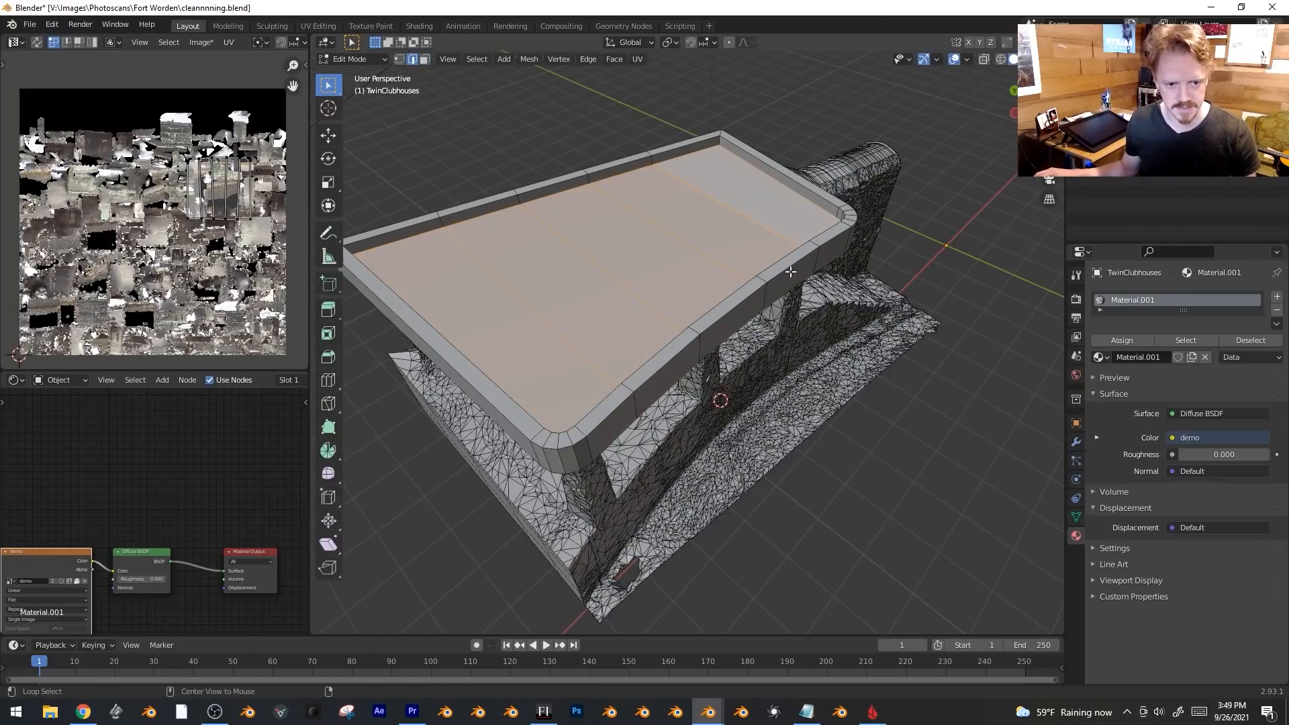
left_click(788, 271, "alt")
middle_click_drag(789, 272, 970, 287)
key("ctrl+b")
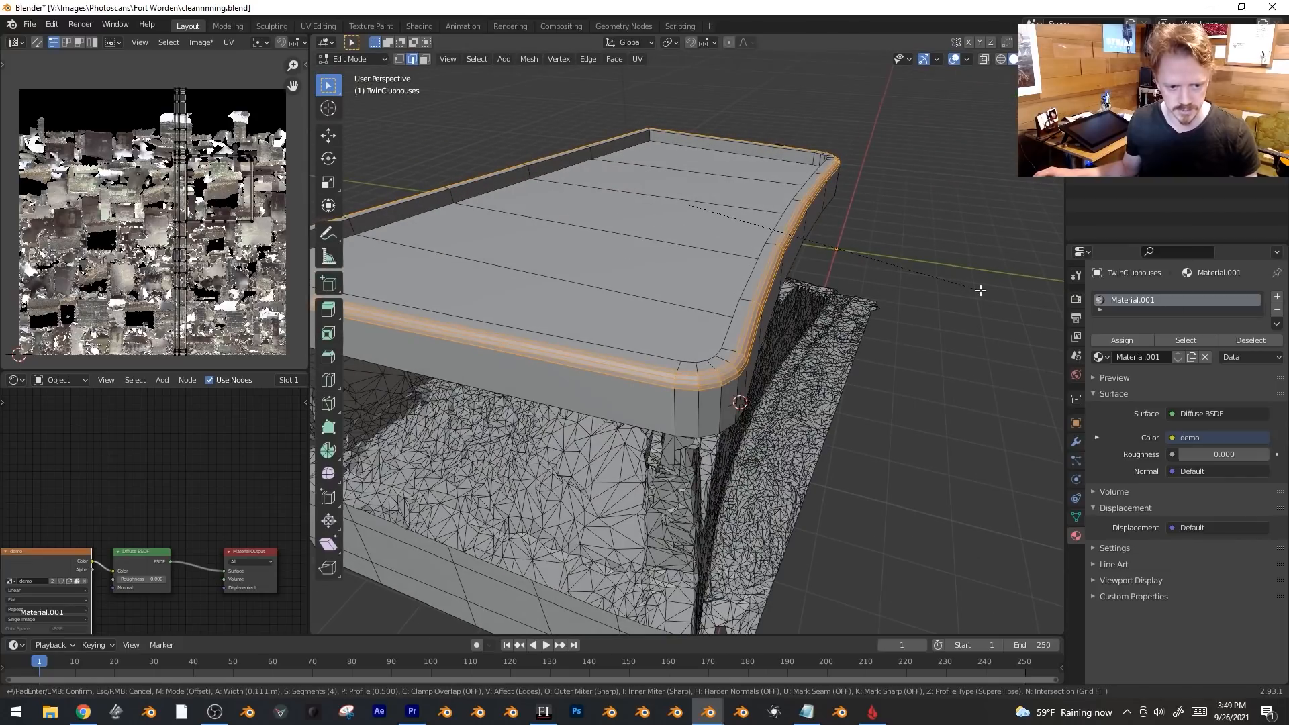
left_click(980, 290)
Select the roof slab's linked faces and UVs, then return to Object Mode facing the front.
key("Tab")
middle_click_drag(919, 331, 822, 309)
scroll(854, 255, "down", 2)
key("Tab")
key("a")
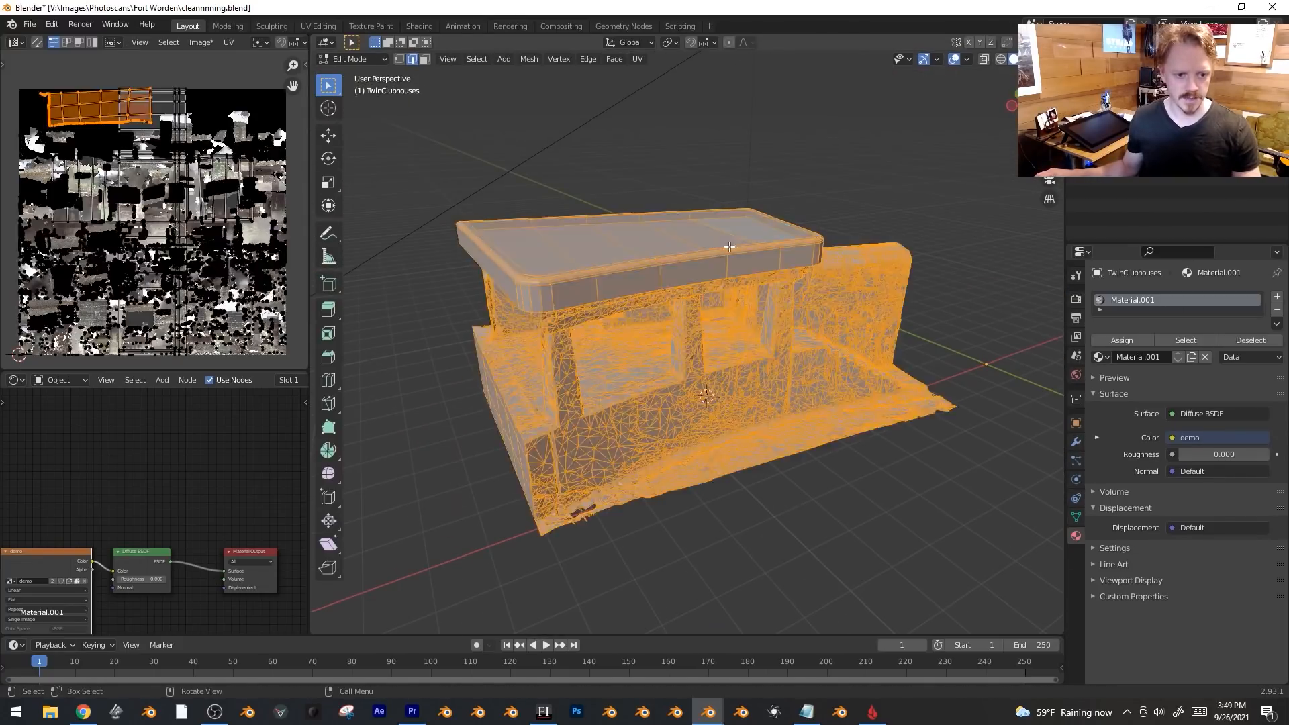
left_click(671, 241)
key("ctrl+l")
middle_click_drag(650, 248, 689, 284, "shift")
key("a")
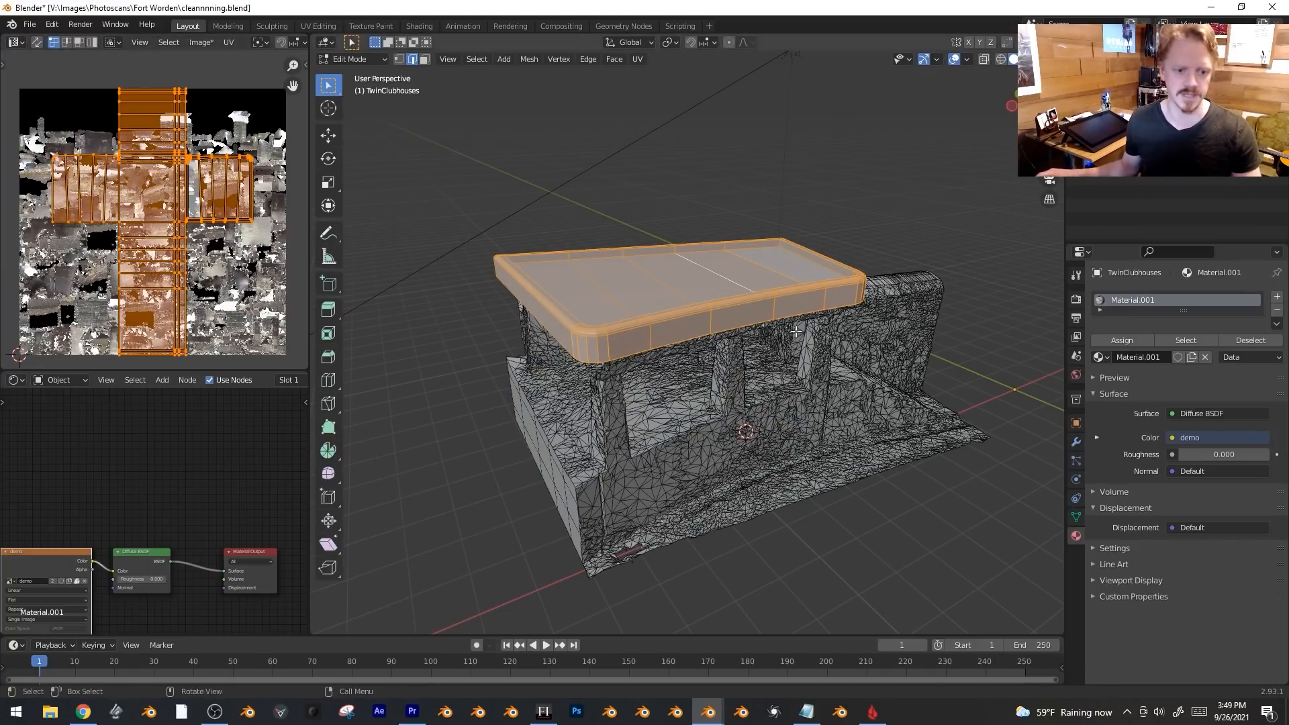
key("Tab")
middle_click_drag(644, 349, 949, 348)
middle_click_drag(701, 441, 673, 421)
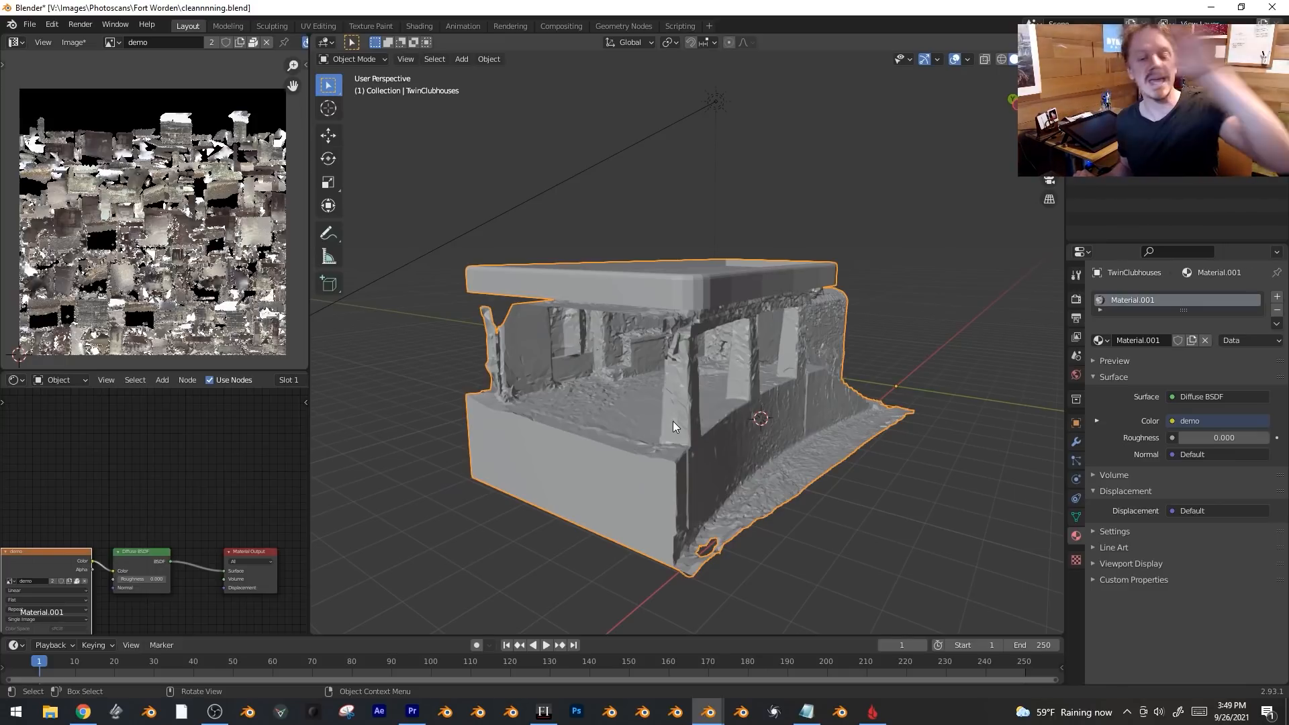
Show the UV Maps list in the clubhouse mesh's Object Data properties.
scroll(215, 514, "down", 1)
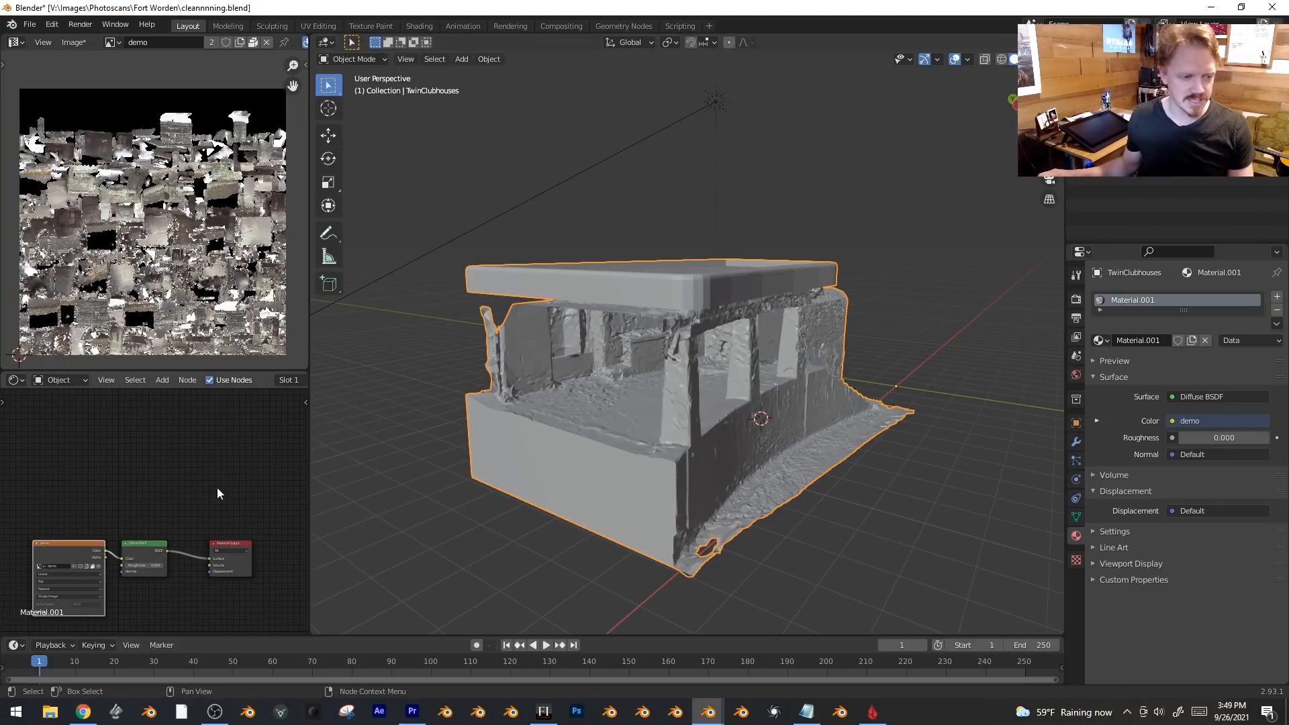
middle_click_drag(372, 346, 510, 366)
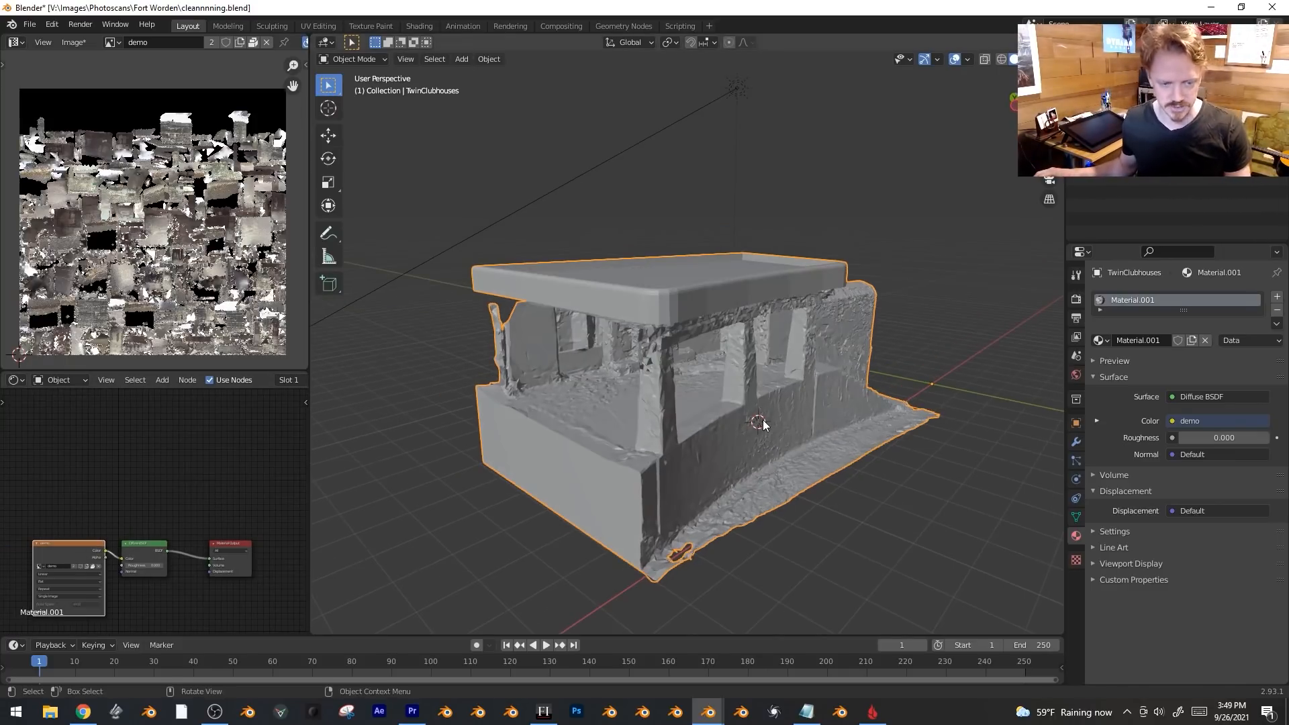
left_click(1076, 517)
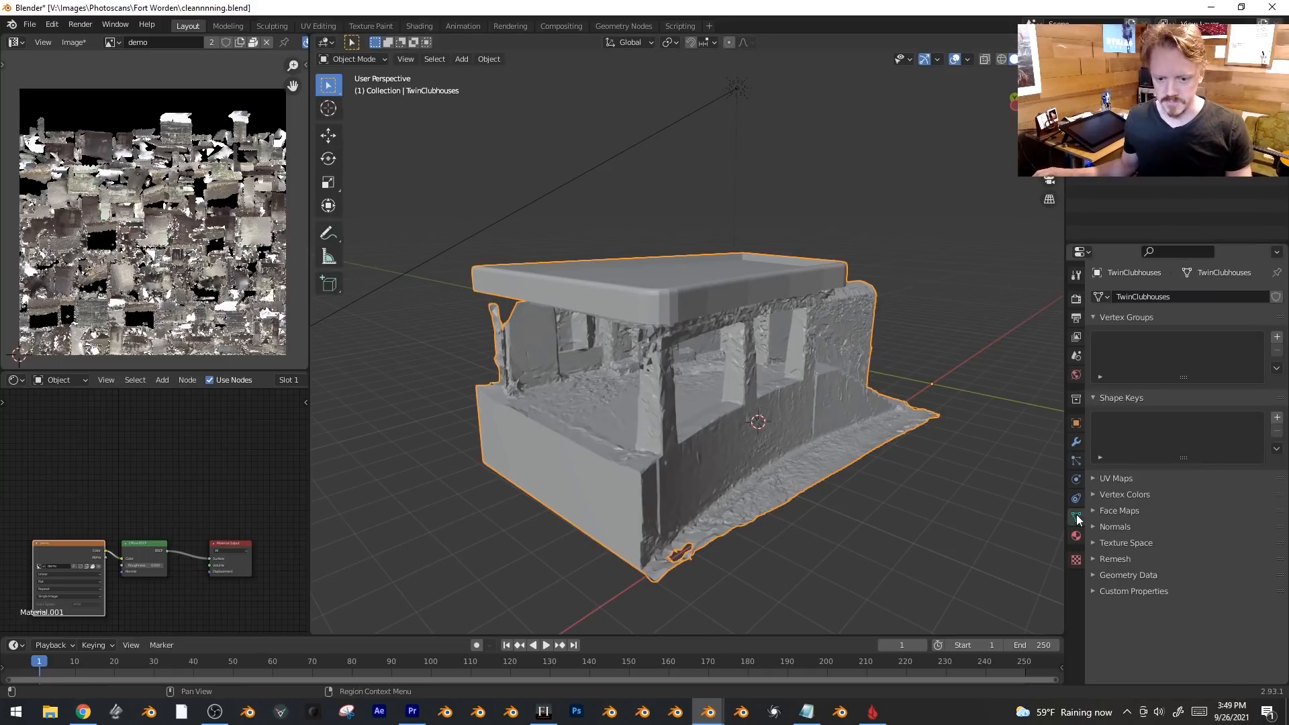
left_click(1095, 479)
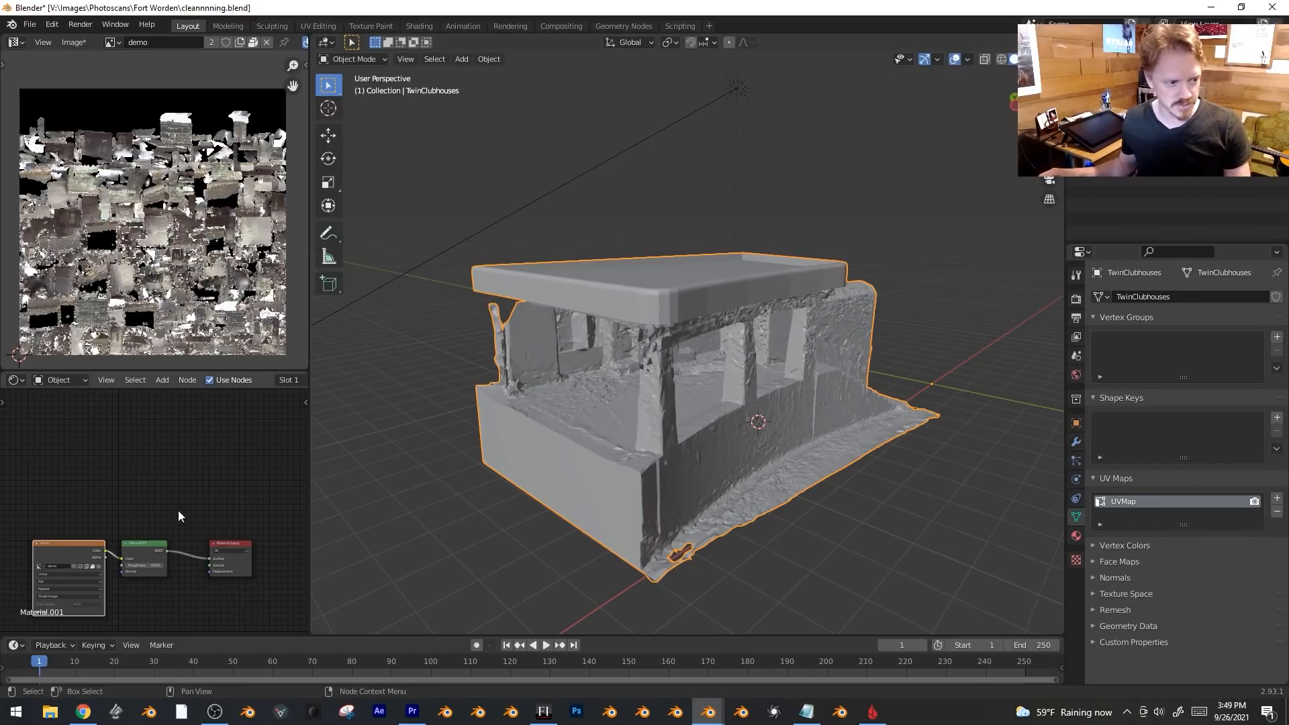
Try a UV Map node reading UVMap into the image's Vector input, then delete it.
middle_click_drag(48, 542, 114, 465)
scroll(114, 465, "up", 1)
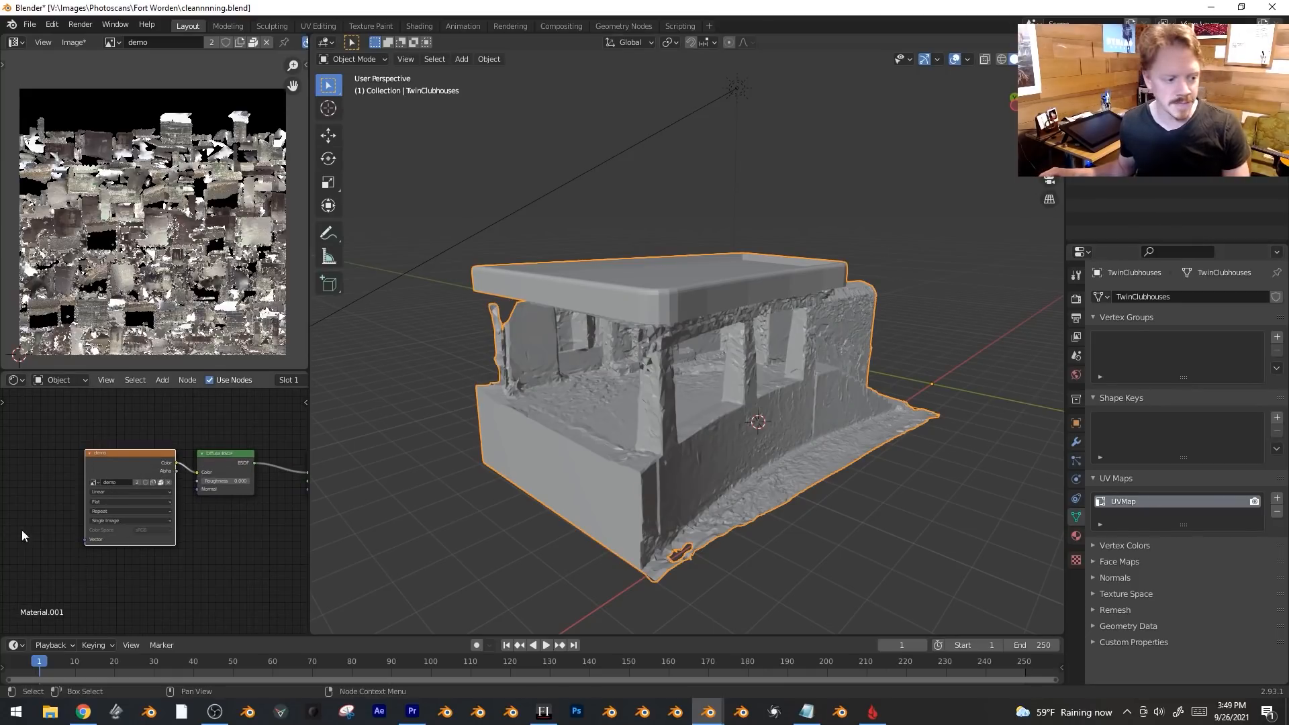
scroll(51, 550, "up", 1)
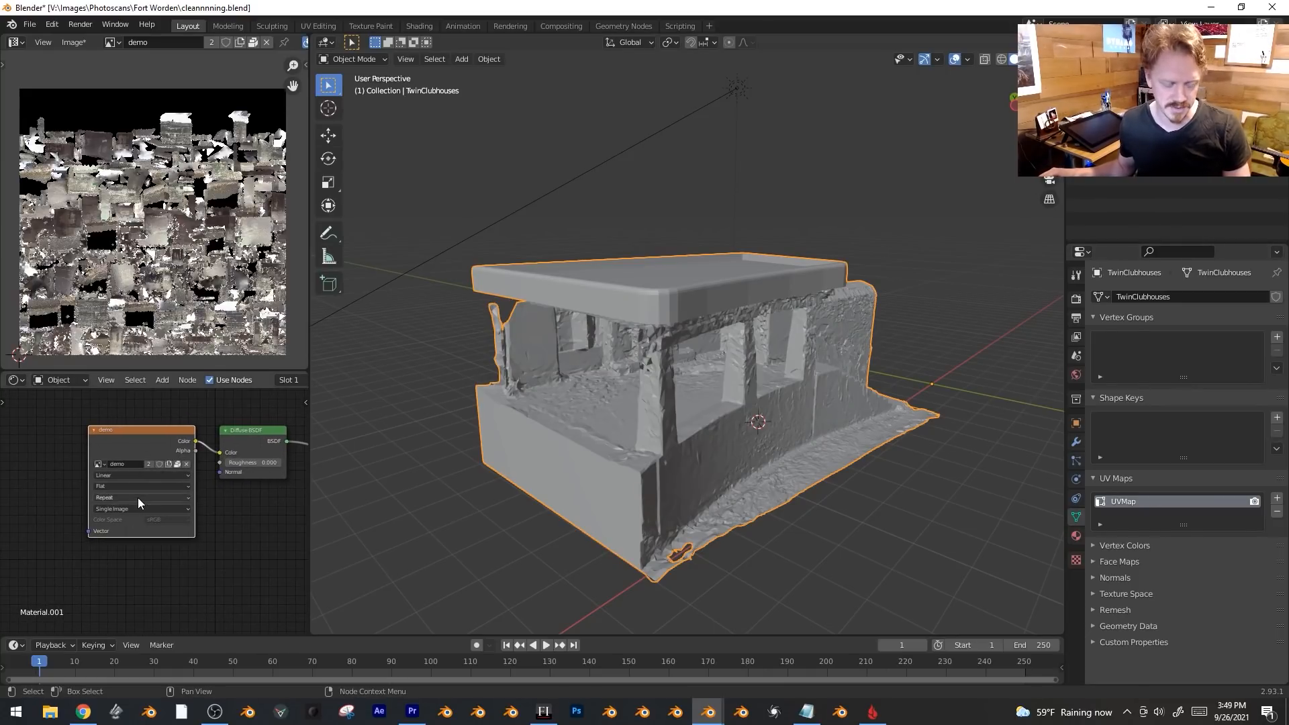
key("shift+a")
mouse_move(68, 470)
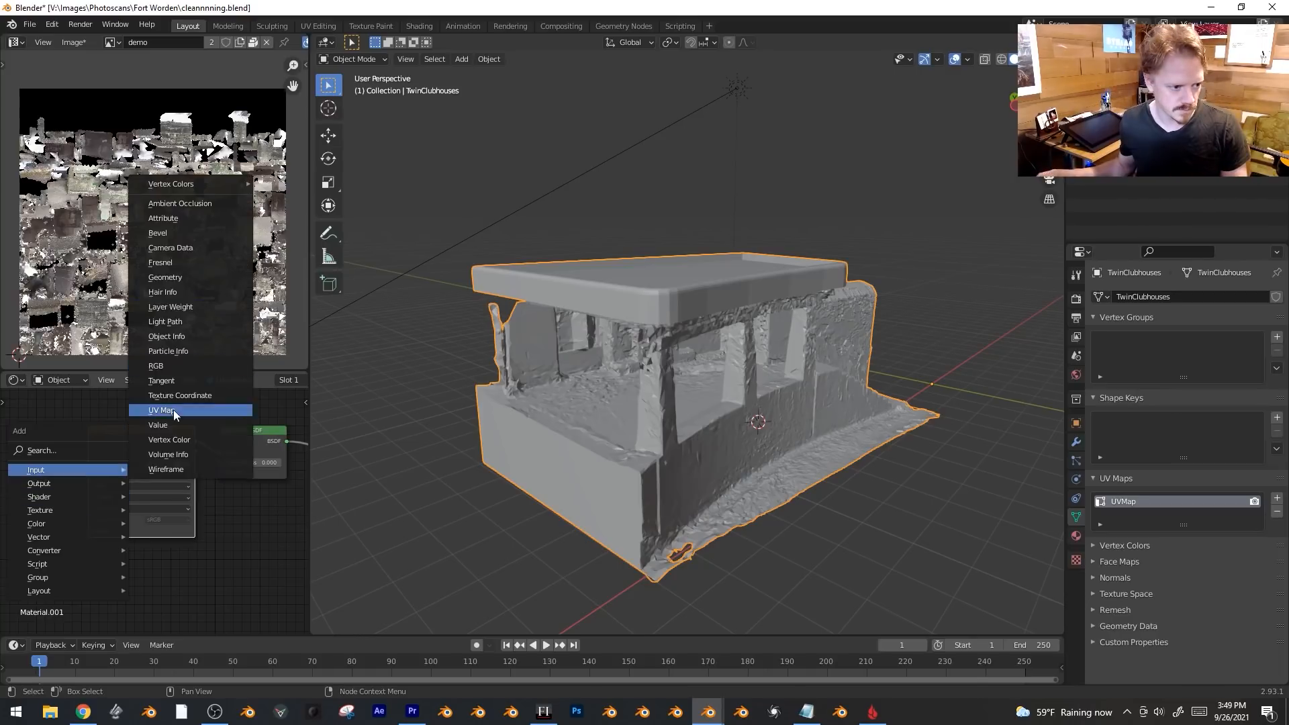
left_click(174, 410)
left_click(100, 512)
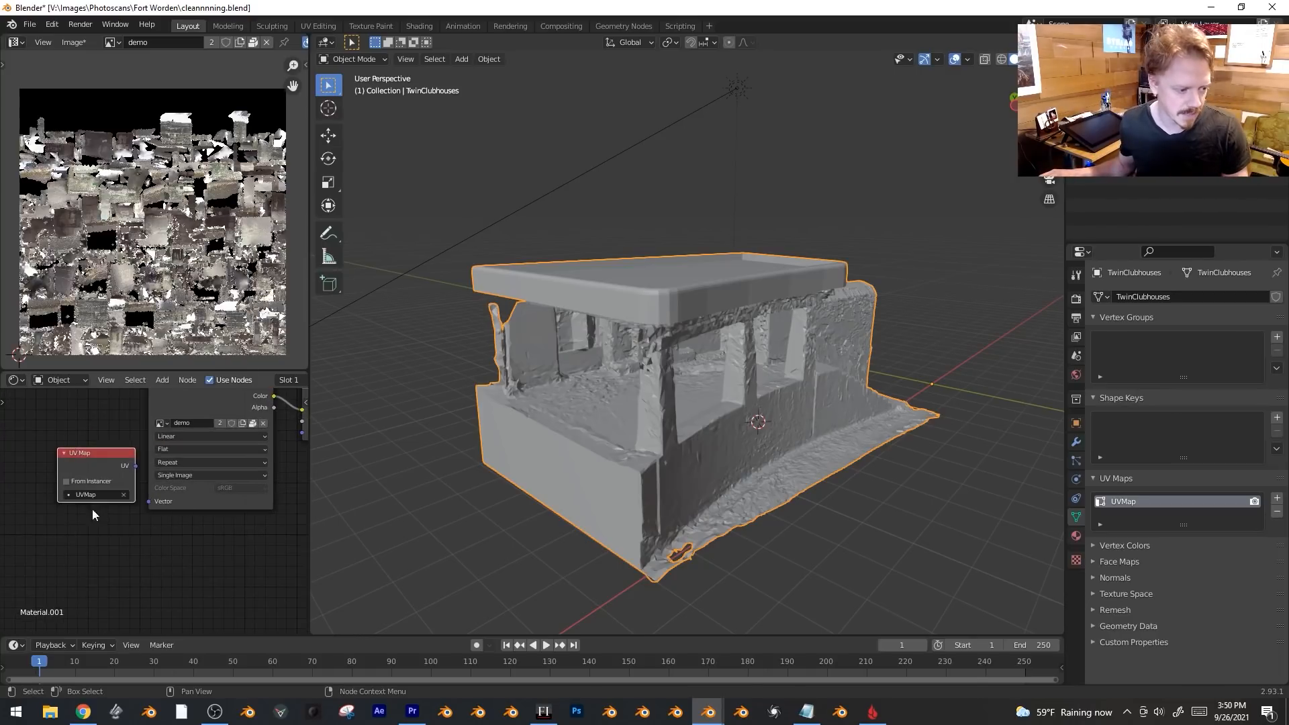
left_click_drag(133, 469, 161, 505)
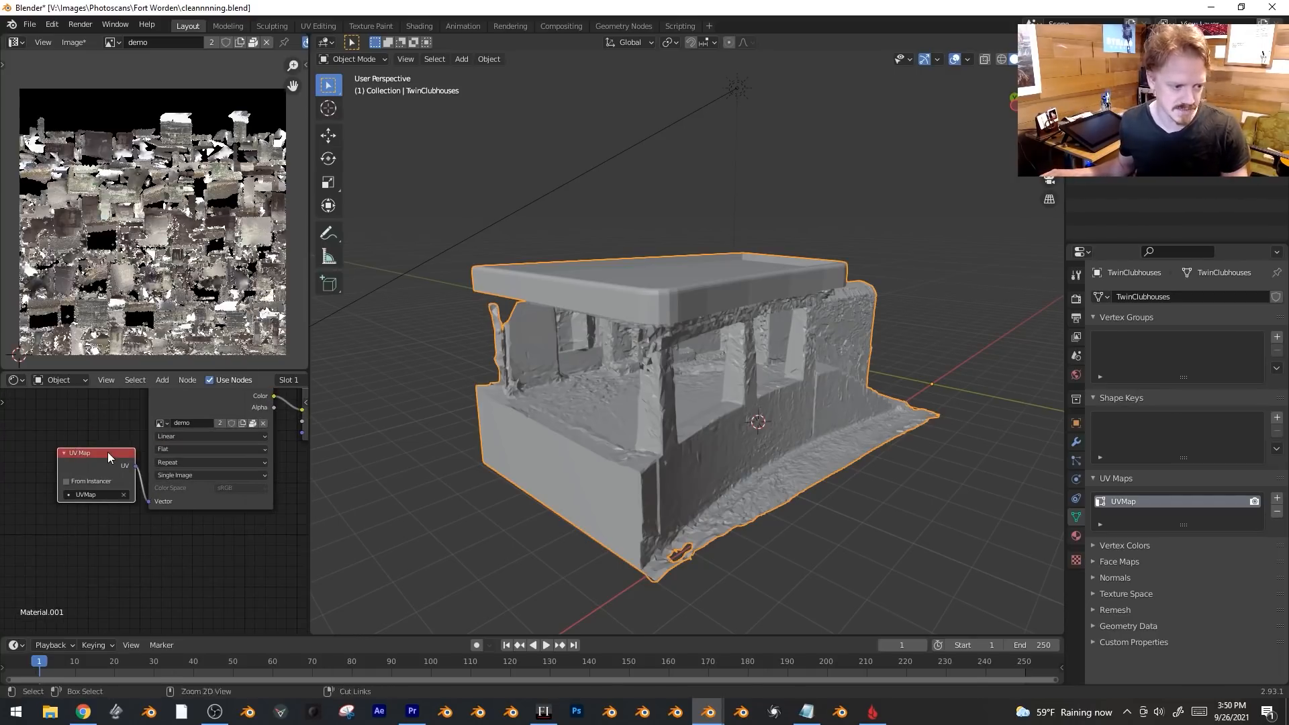
key("x")
scroll(107, 454, "down", 2)
middle_click_drag(102, 479, 62, 600)
scroll(147, 485, "down", 2)
middle_click_drag(151, 483, 104, 478)
Add a second UV map to the mesh and name it OurNewHotness.
left_click(1277, 499)
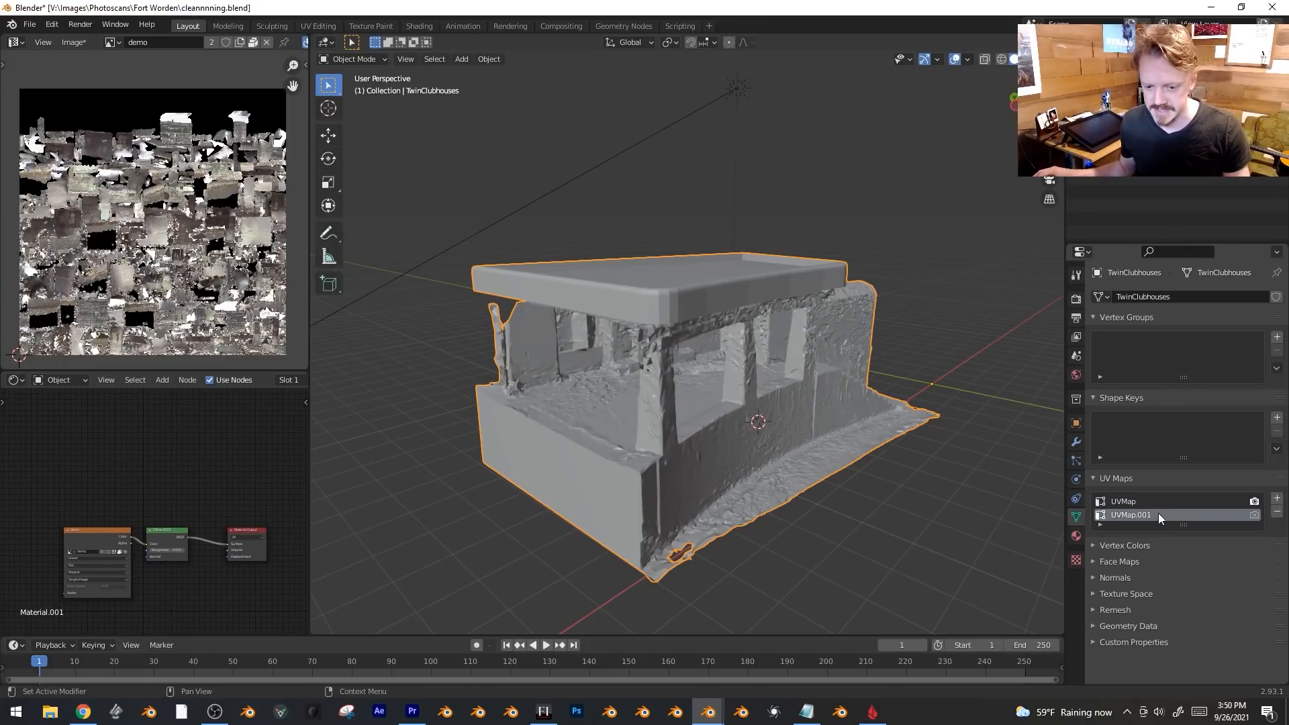
left_click(1148, 512)
type("OurNewH")
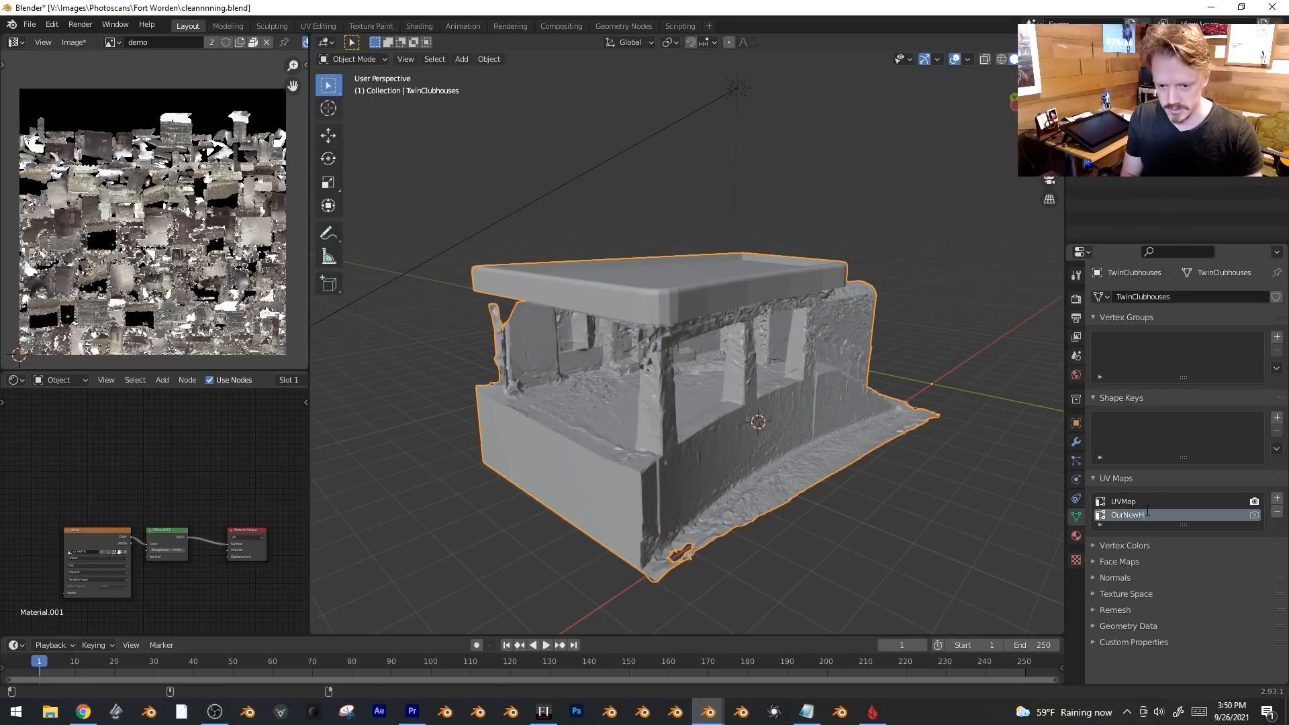
Add an Image Texture node with a new blank 4000×4000 image named OurNewHotness.
scroll(182, 428, "up", 2)
key("shift+a")
mouse_move(182, 427)
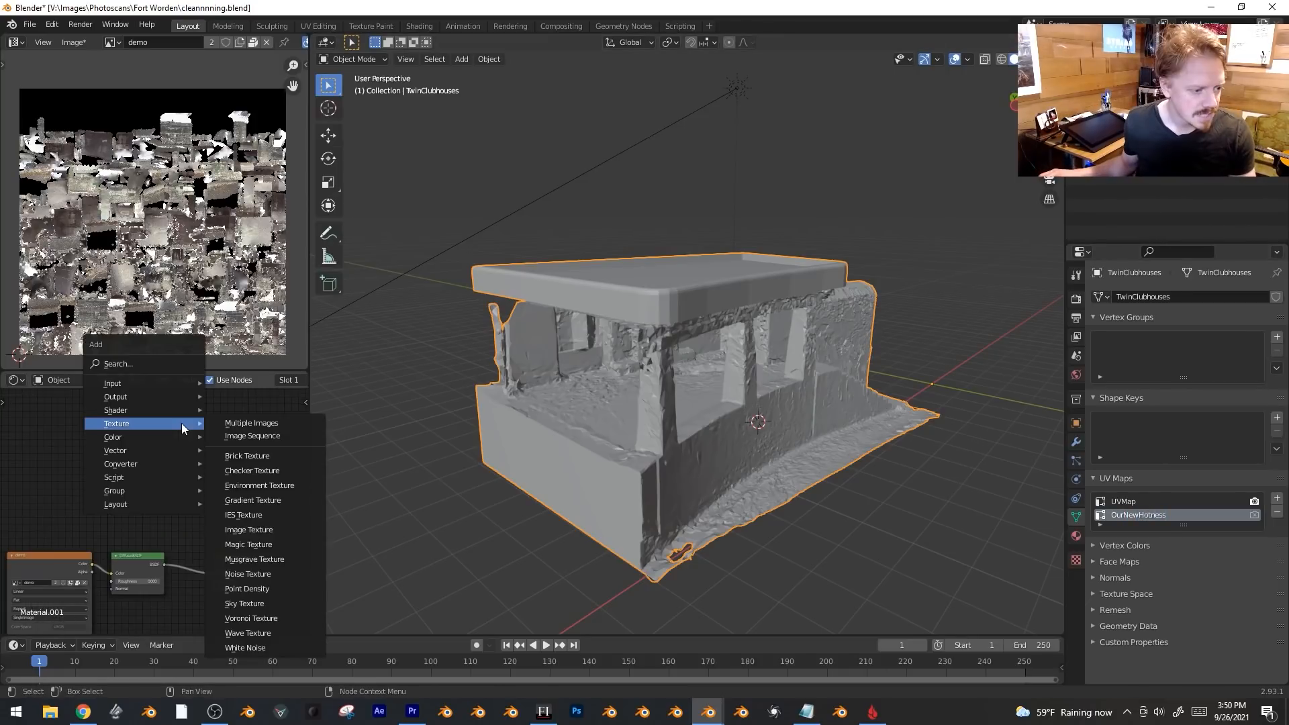
left_click(260, 529)
left_click(161, 451)
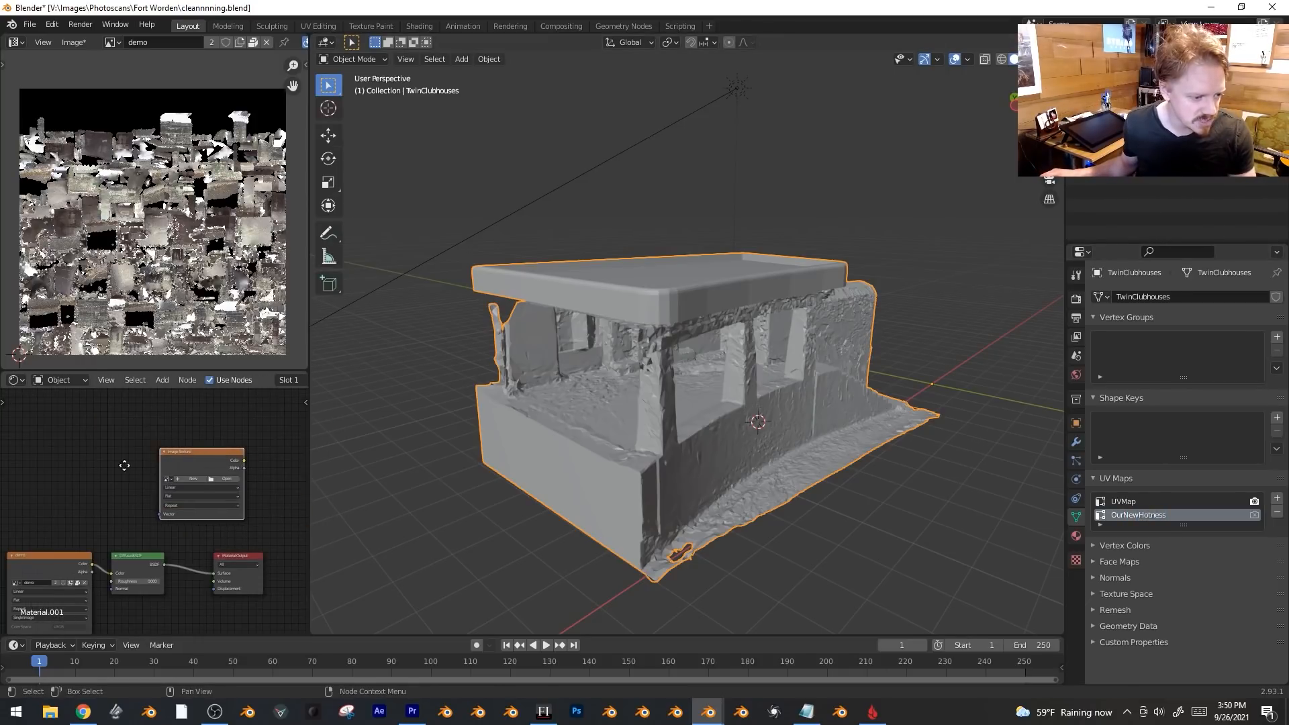
middle_click_drag(122, 465, 116, 445)
left_click(190, 444)
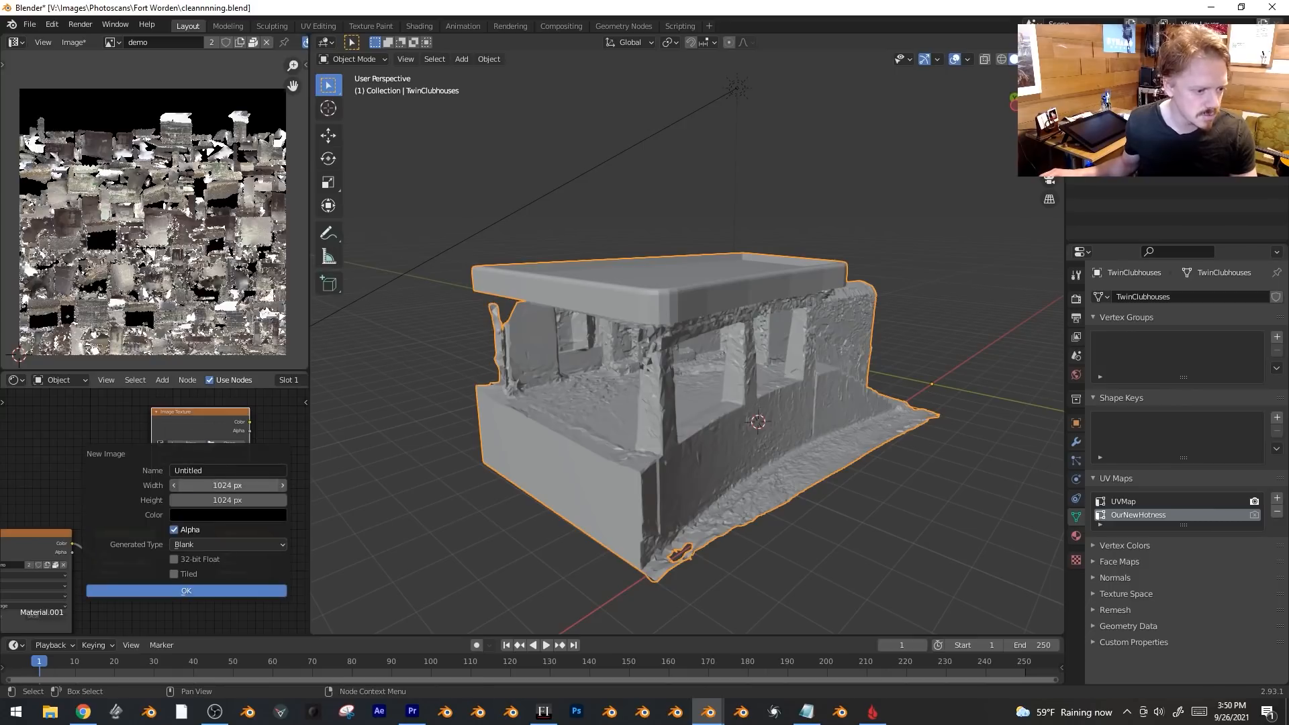
left_click(239, 483)
type("4000")
key("Tab")
type("4")
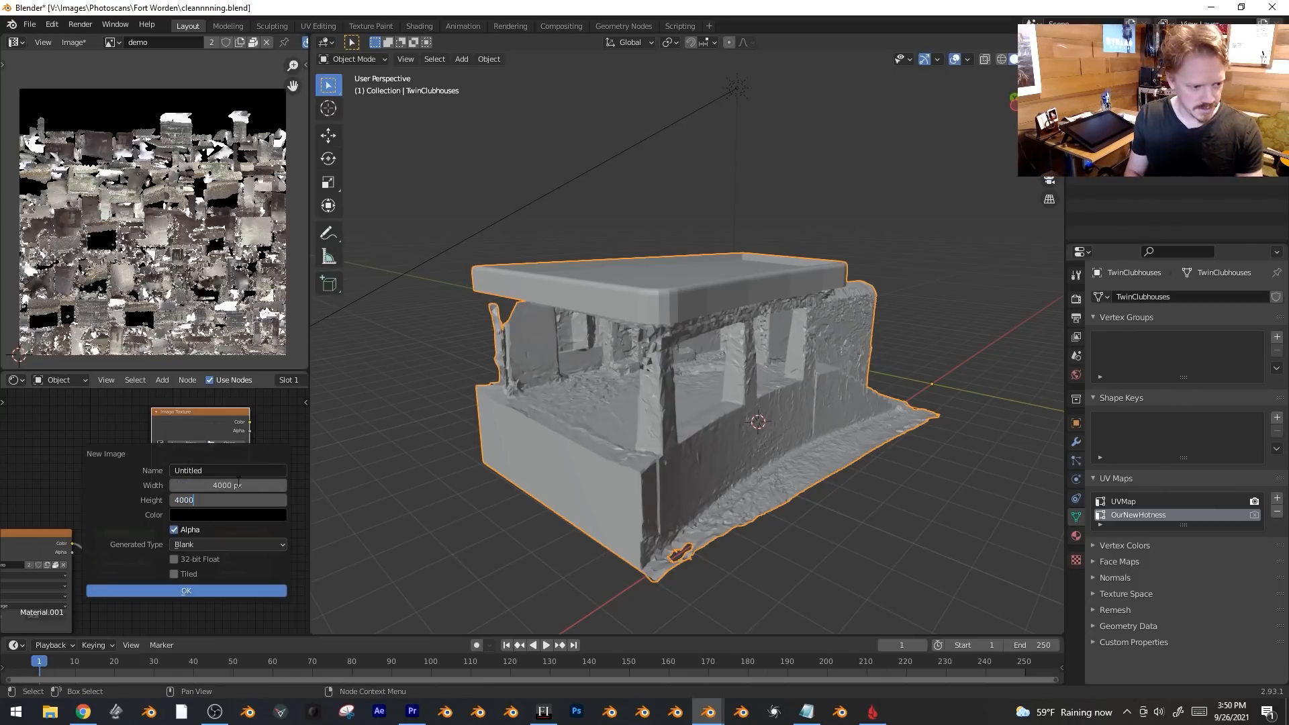
left_click(223, 471)
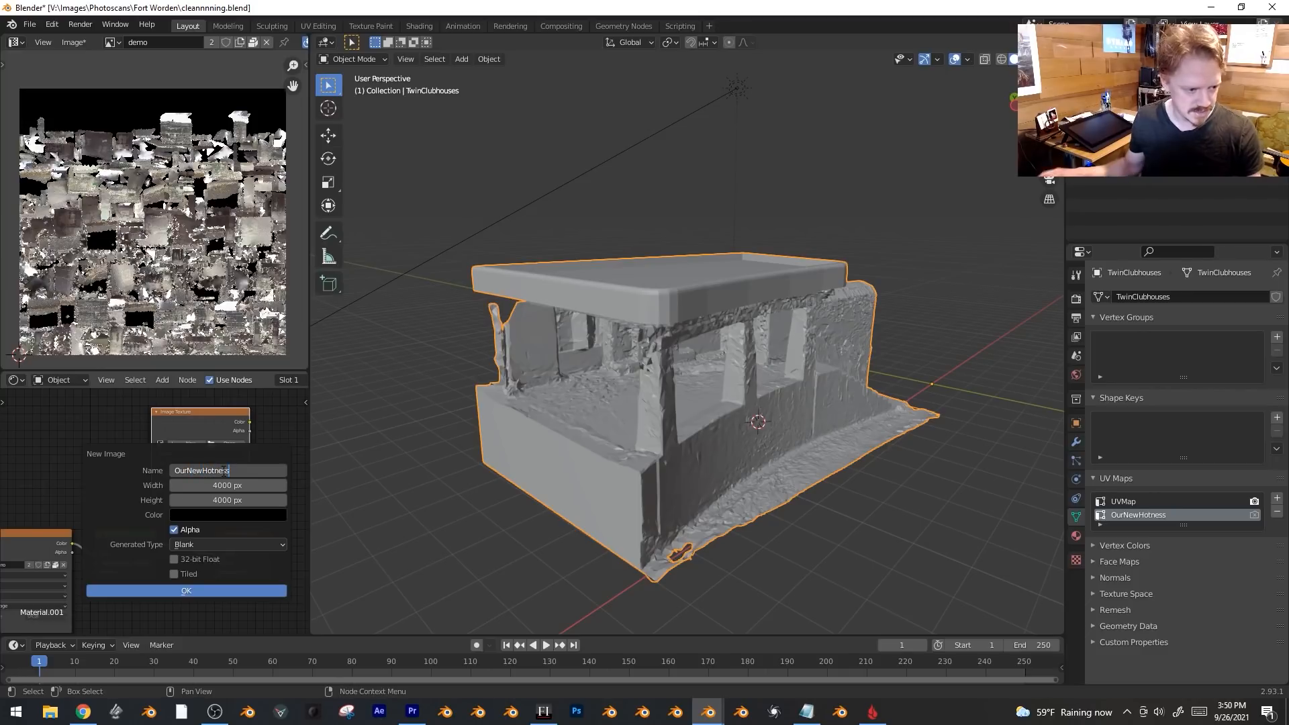
key("Return")
left_click(176, 590)
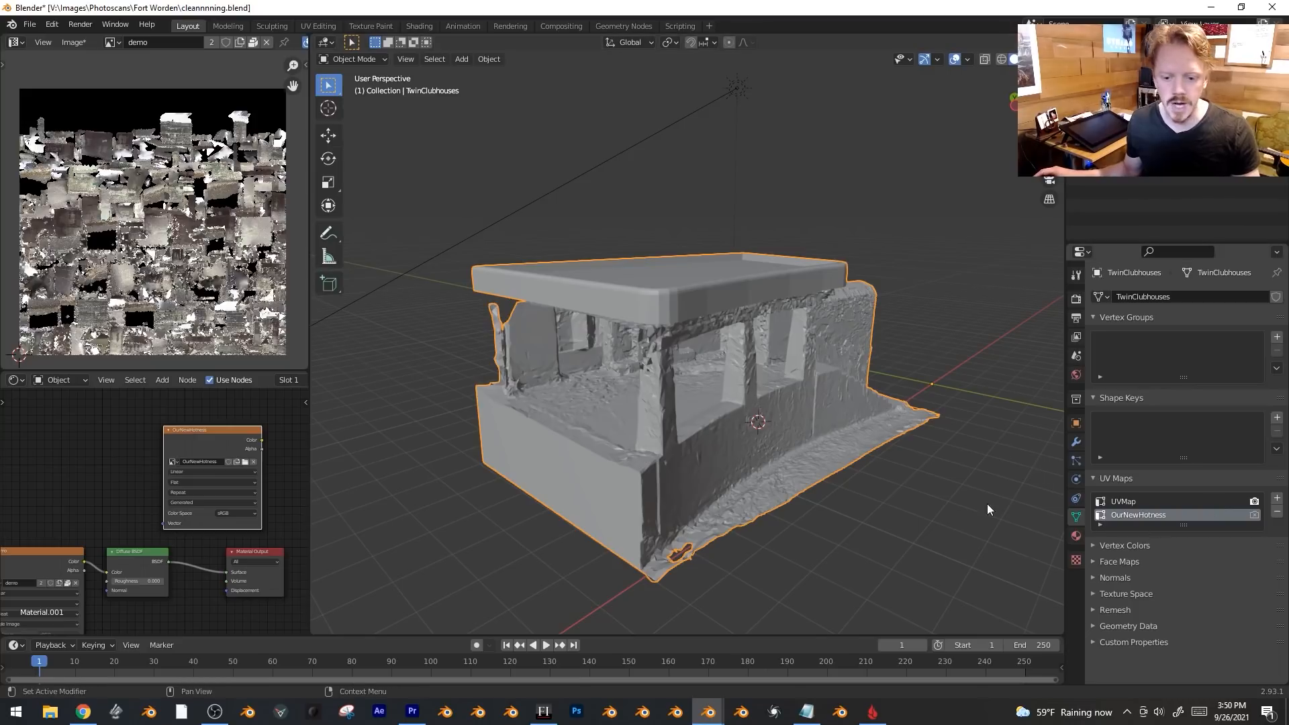
Add a UV Map node set to OurNewHotness and link it to the image's Vector input.
key("shift+a")
mouse_move(86, 409)
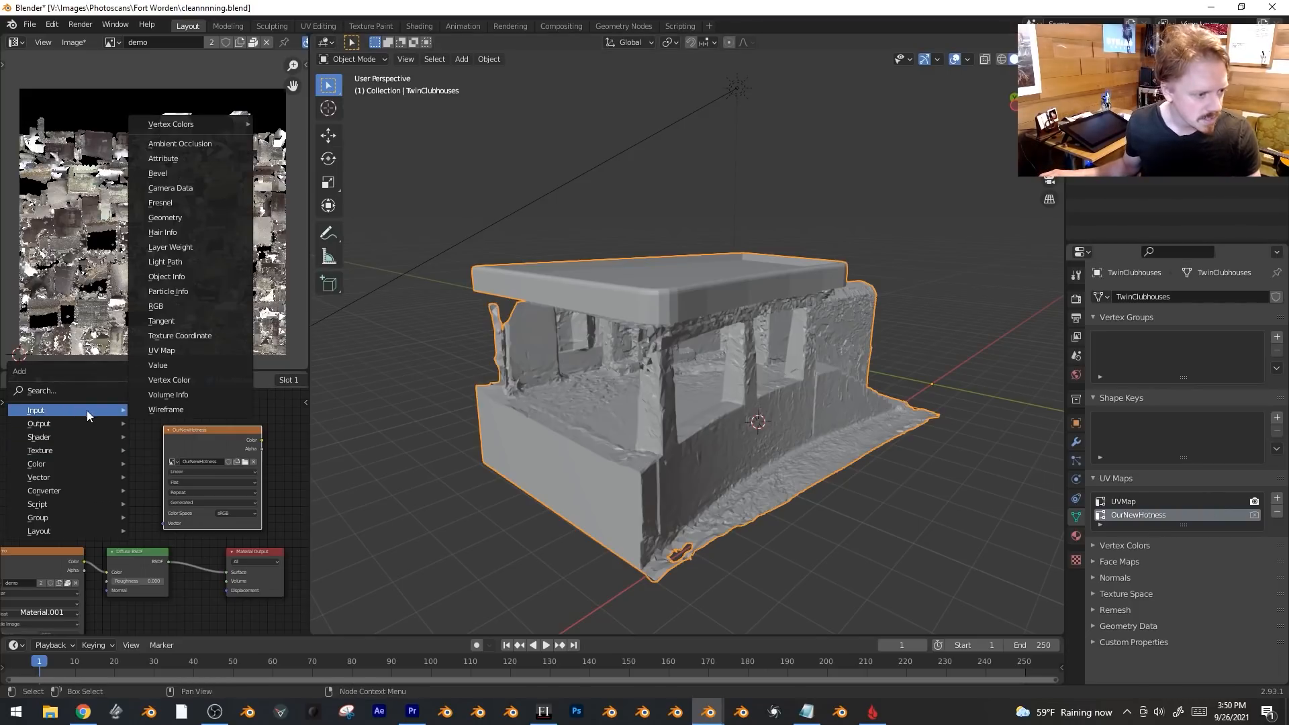
left_click(192, 344)
left_click(90, 500)
left_click(106, 524)
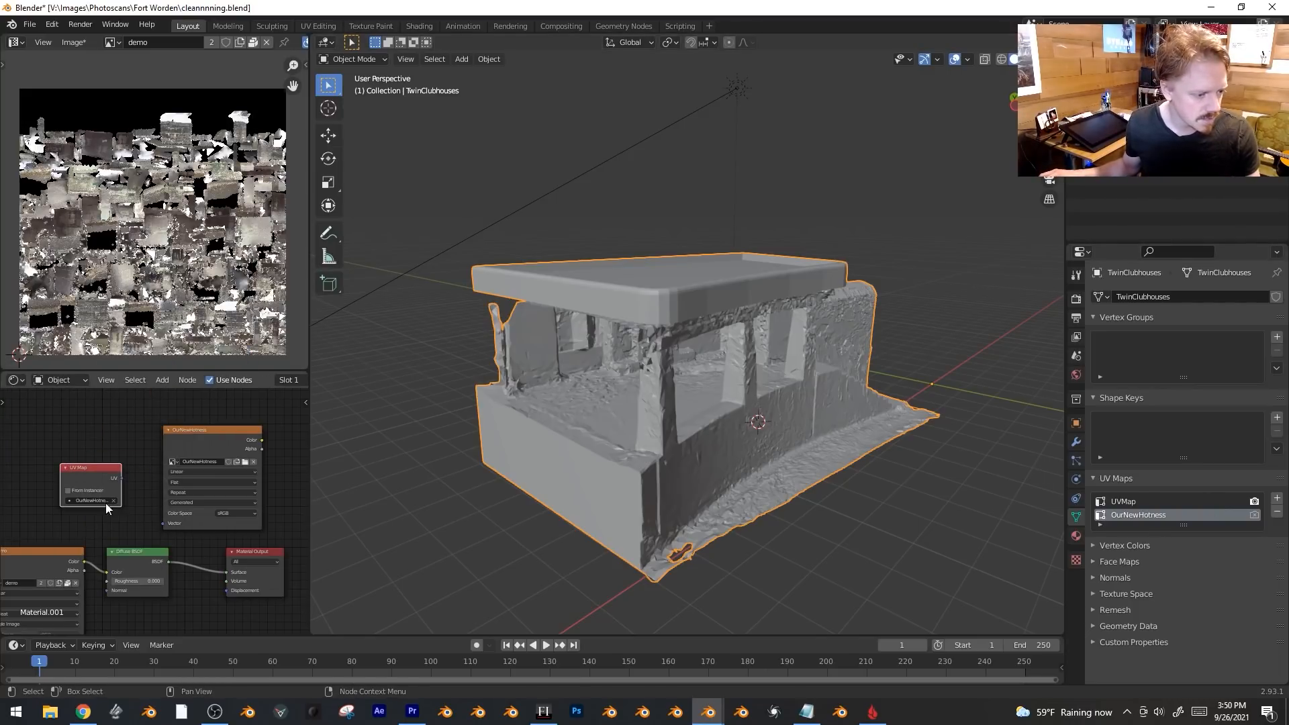
left_click_drag(122, 477, 166, 523)
With the new image texture node active, set up Smart UV Project on the whole clubhouse mesh with a 50° angle limit.
left_click(224, 428)
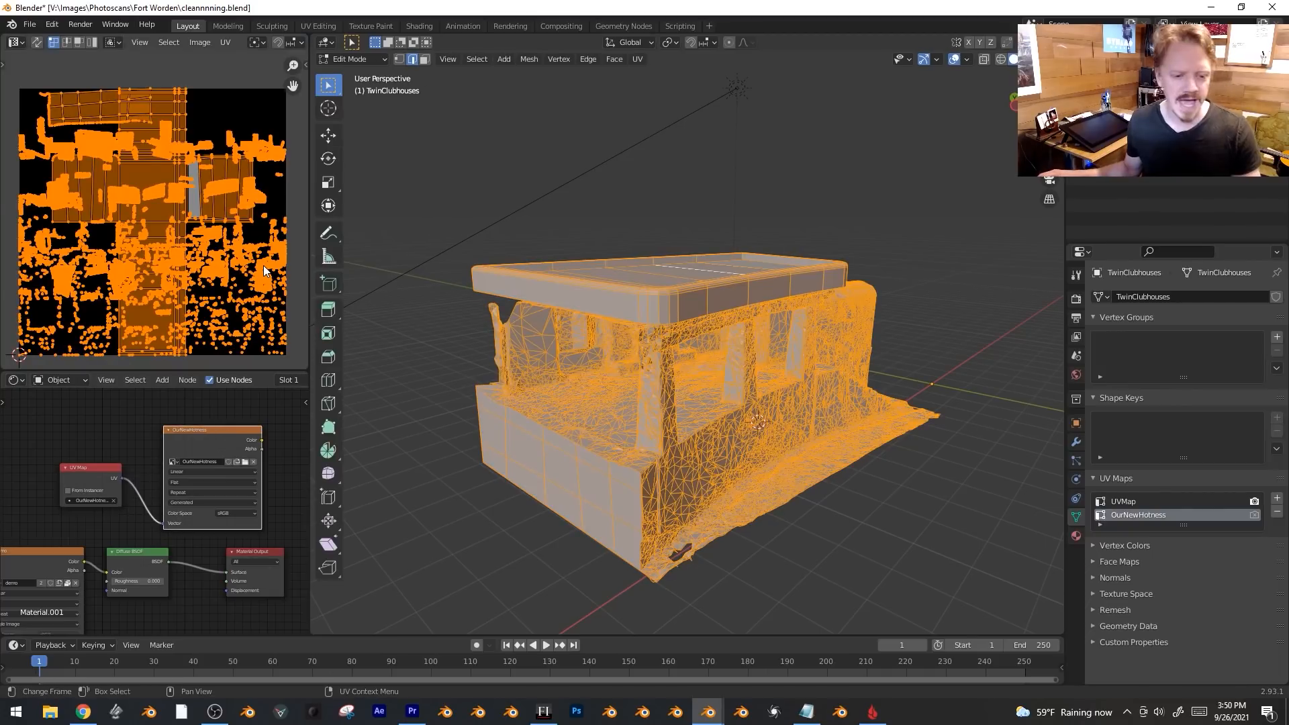
key("Tab")
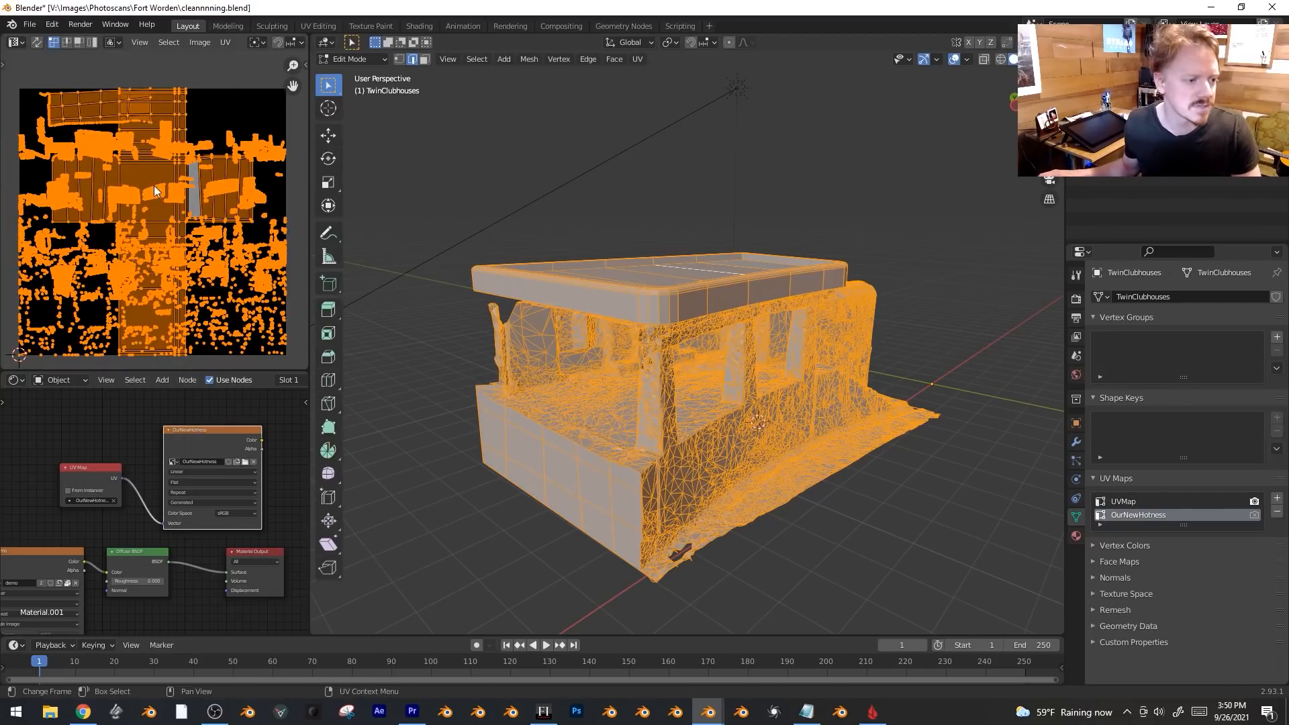
middle_click_drag(646, 320, 634, 309)
key("u")
left_click(633, 309)
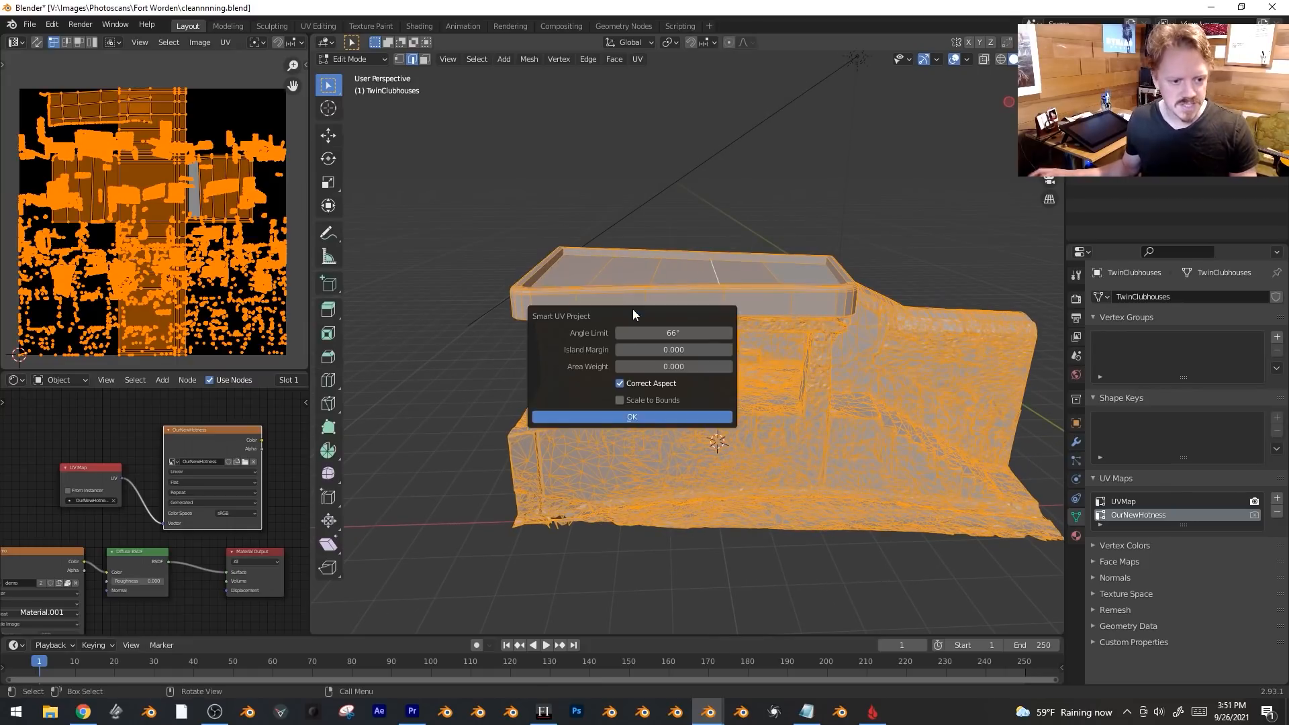
left_click(662, 331)
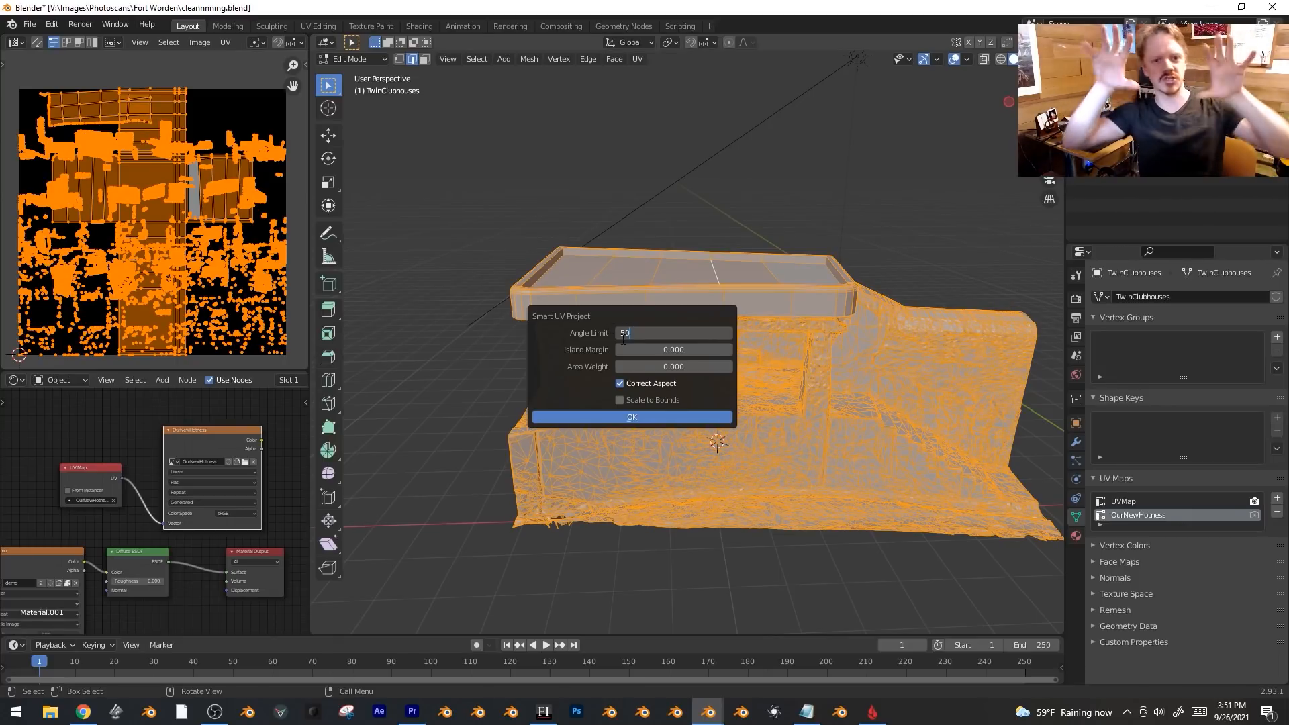
key("Return")
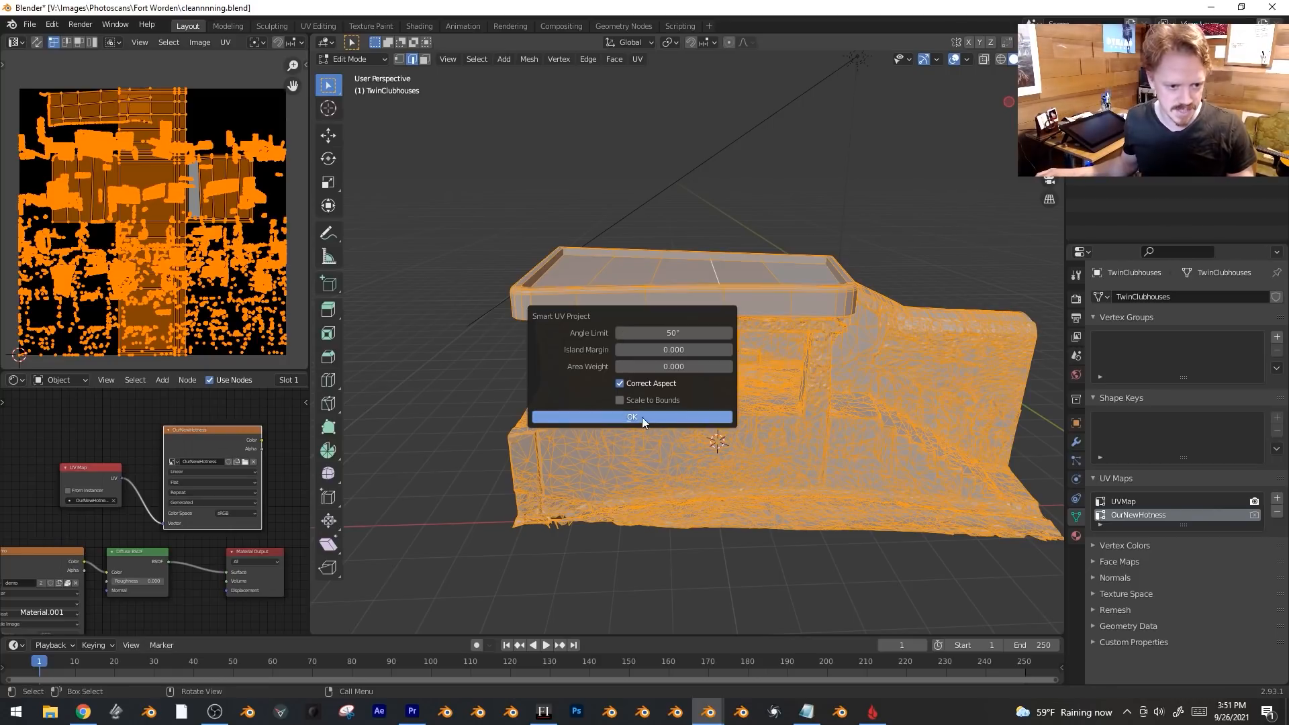
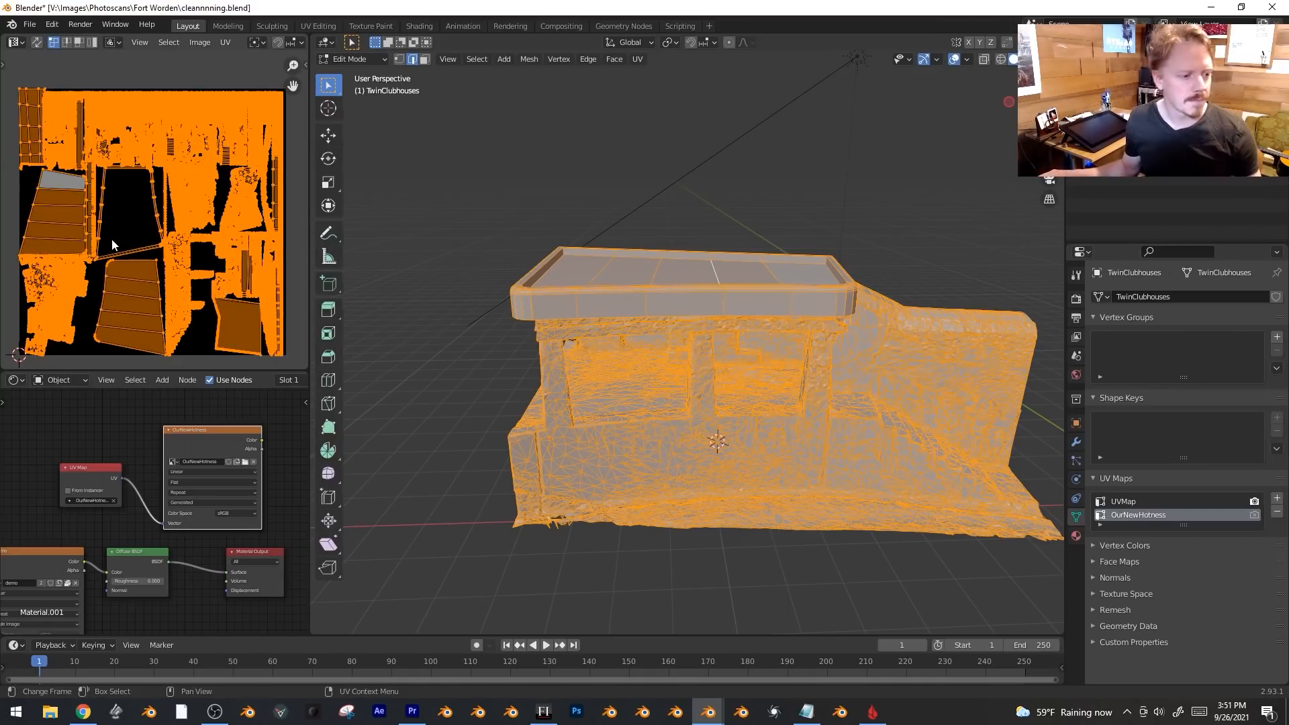
Select the whole roof with Ctrl+L and move it vertically along Z.
scroll(105, 233, "up", 3)
scroll(126, 221, "down", 3)
middle_click_drag(511, 282, 684, 284)
middle_click_drag(773, 328, 746, 314)
left_click(746, 314)
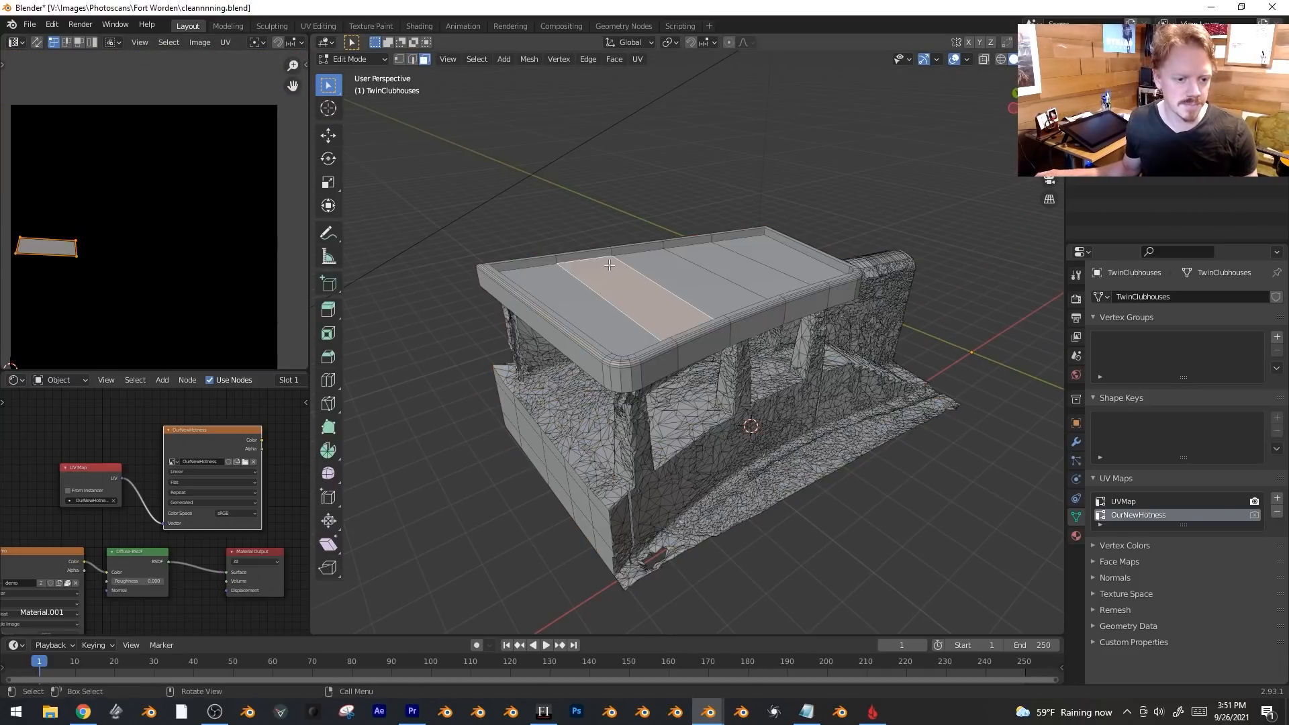
key("ctrl+l")
key("g")
key("z")
left_click(617, 335)
middle_click_drag(617, 335, 815, 413)
Select the whole mesh and swap the Diffuse BSDF shader for an Emission shader.
left_click(513, 394)
key("a")
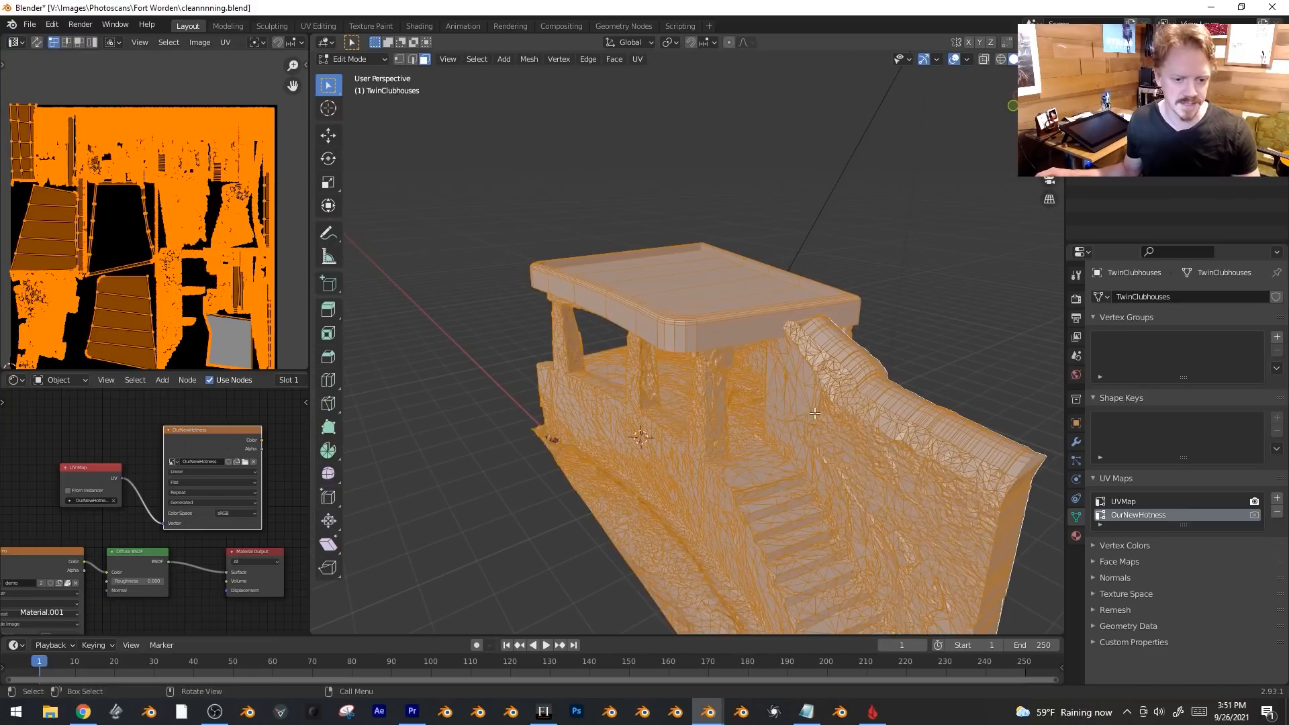
middle_click_drag(908, 401, 772, 406)
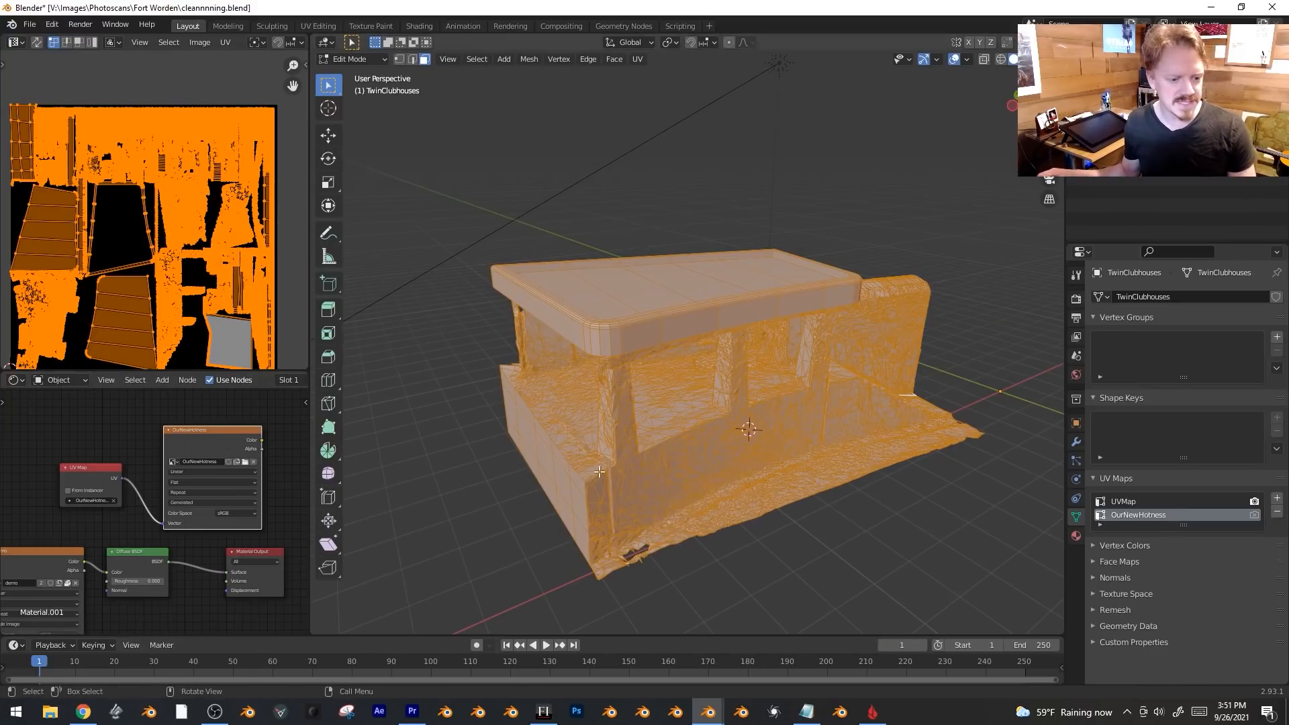
scroll(204, 527, "up", 3)
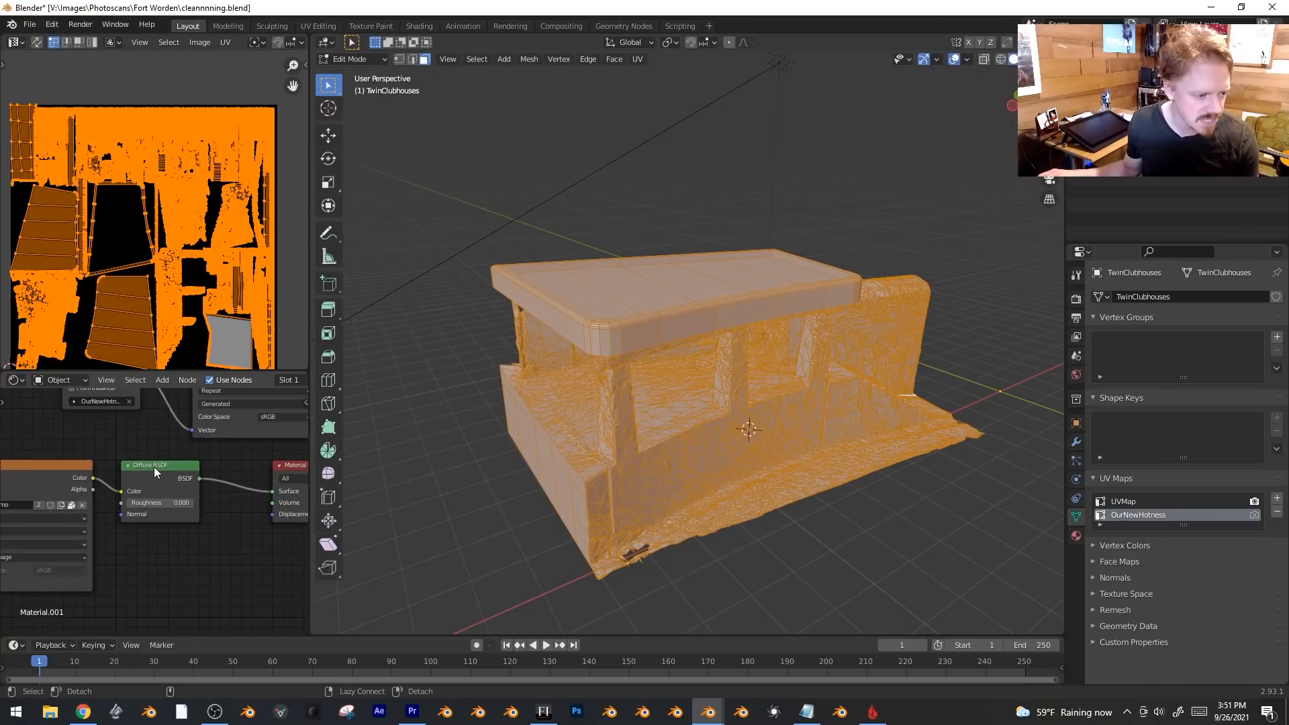
key("shift+s")
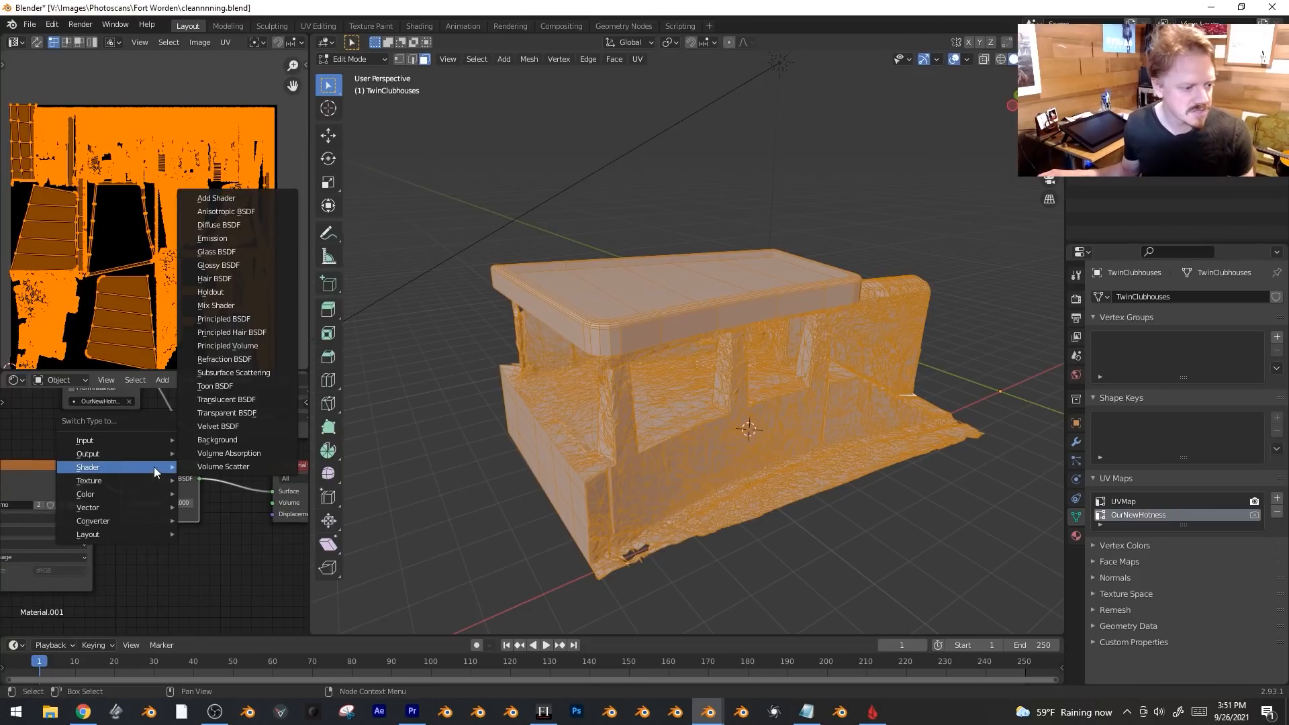
left_click(250, 235)
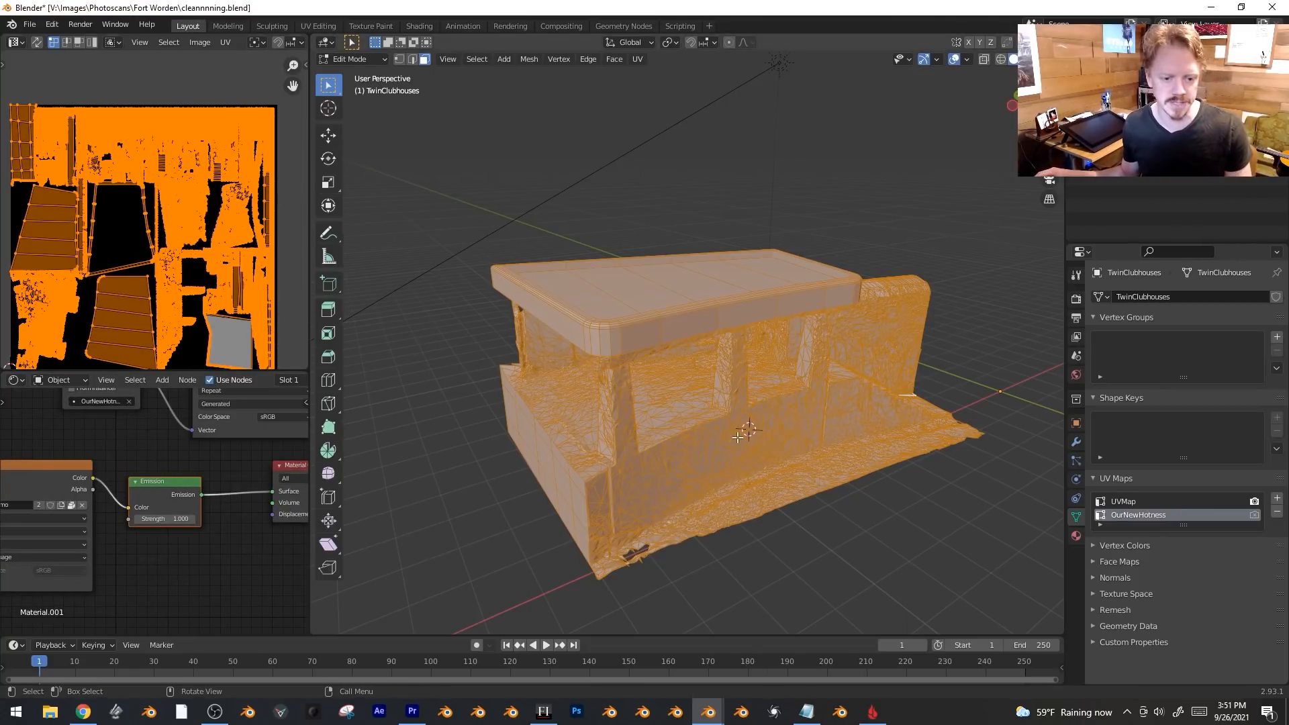
Switch to Rendered shading and bake the Emit pass into the OurNewHotness image.
key("Tab")
key("z")
left_click(853, 297)
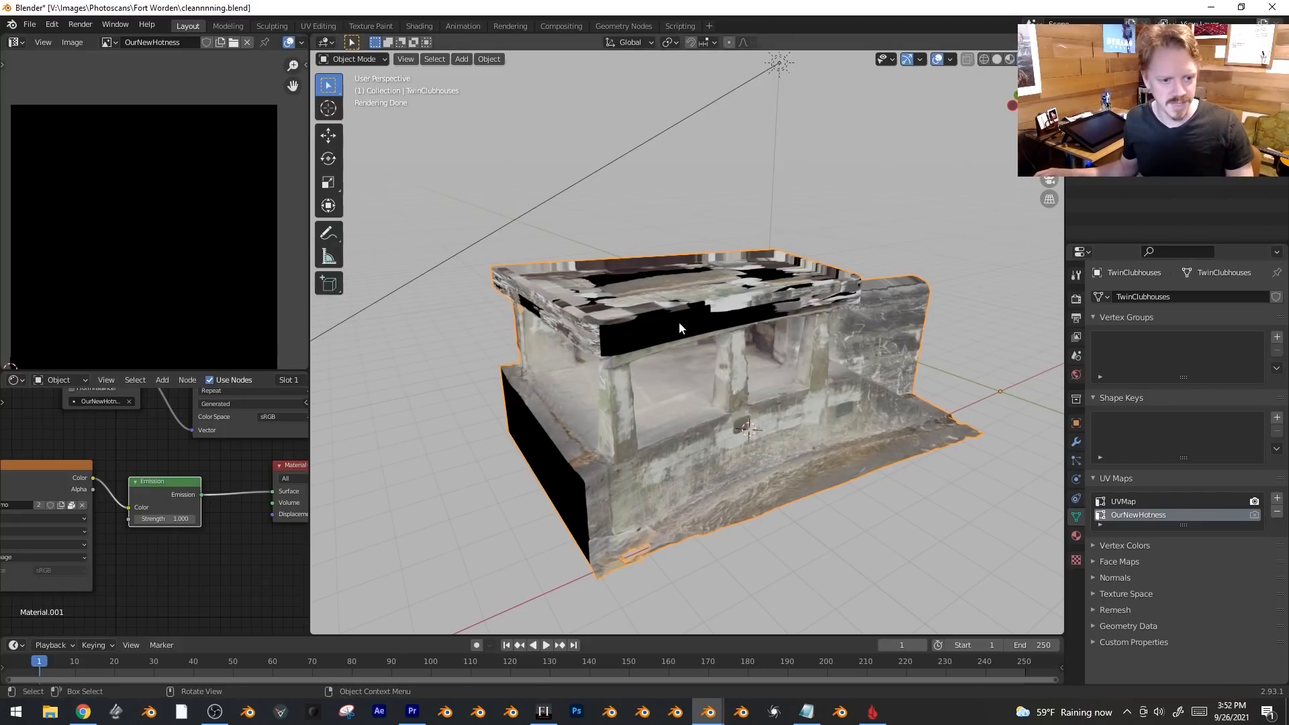
middle_click_drag(222, 396, 148, 492)
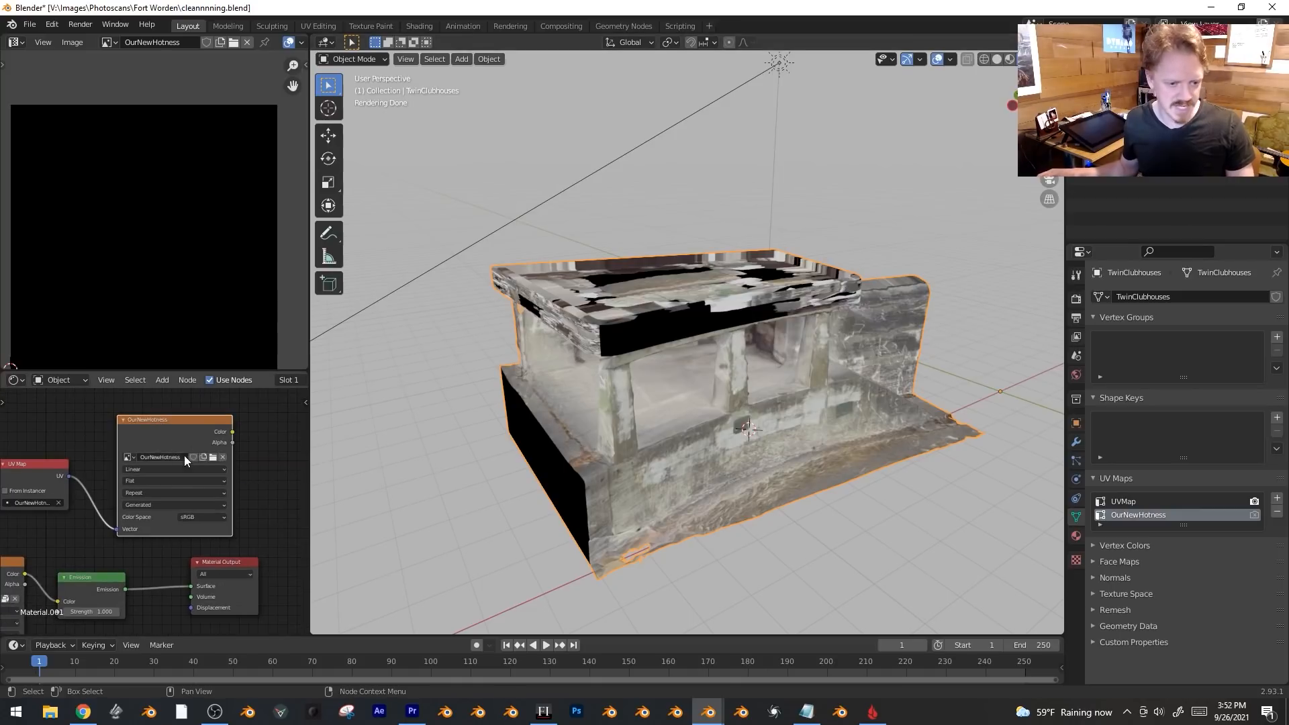
left_click(1076, 298)
scroll(1186, 478, "down", 1)
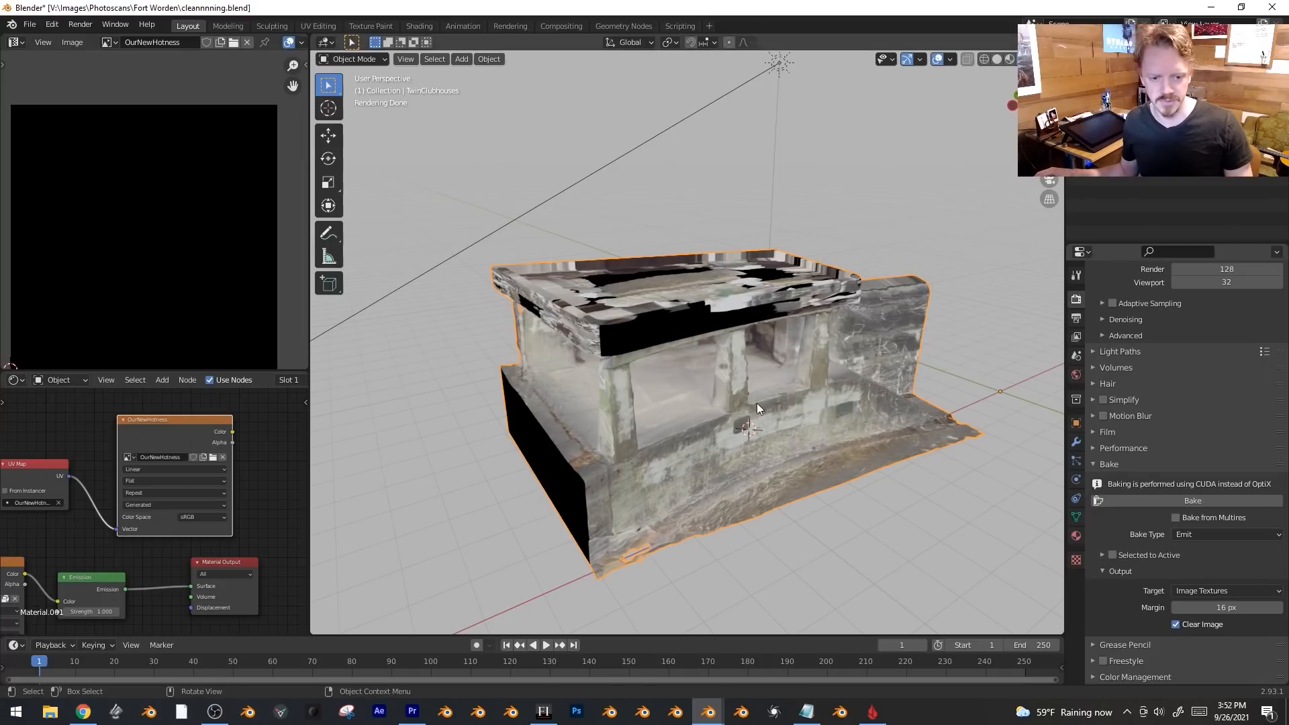
left_click(1216, 500)
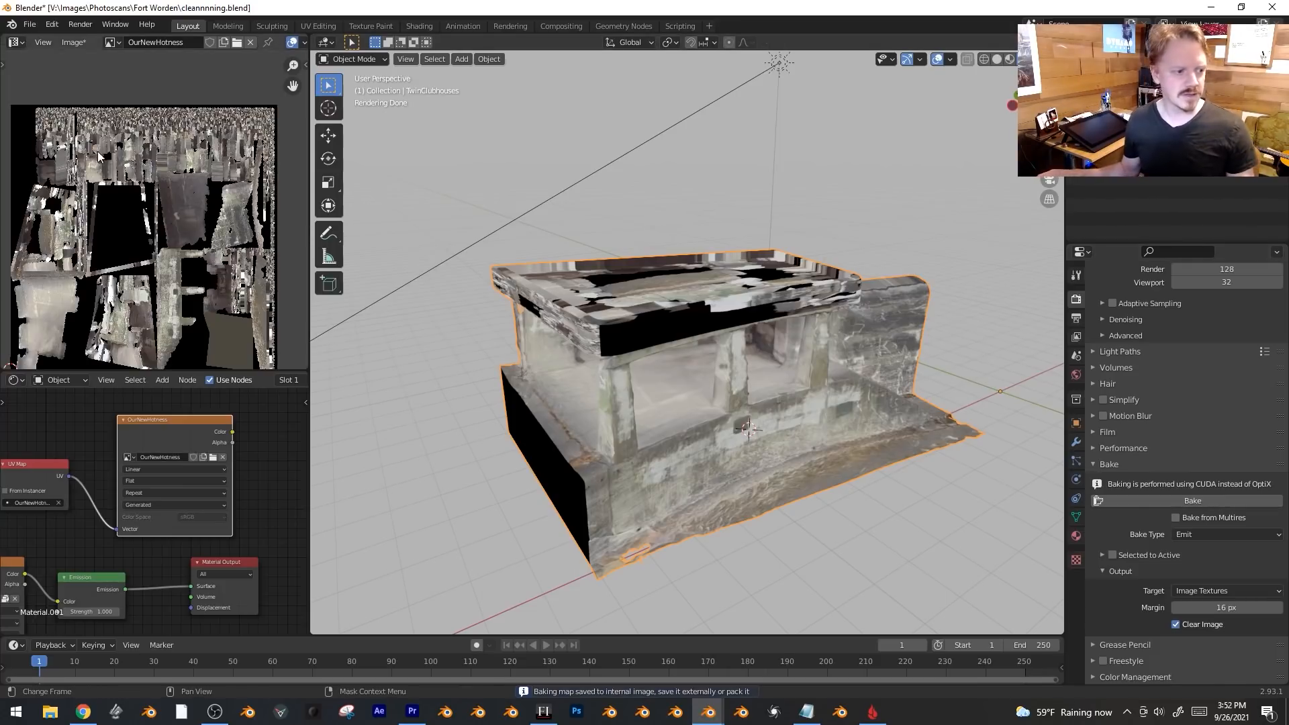
key("Tab")
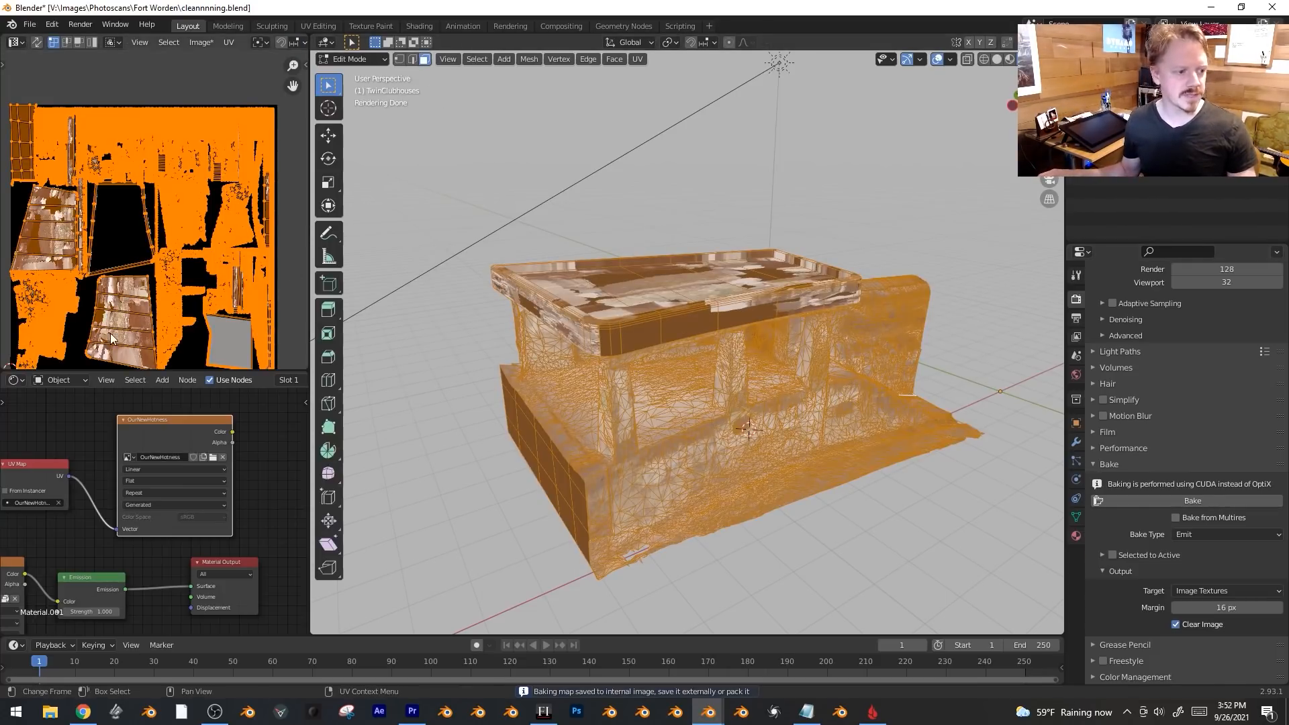
Select three roof faces, then move, shrink to about half, and rotate their UV island.
middle_click_drag(537, 322, 590, 335)
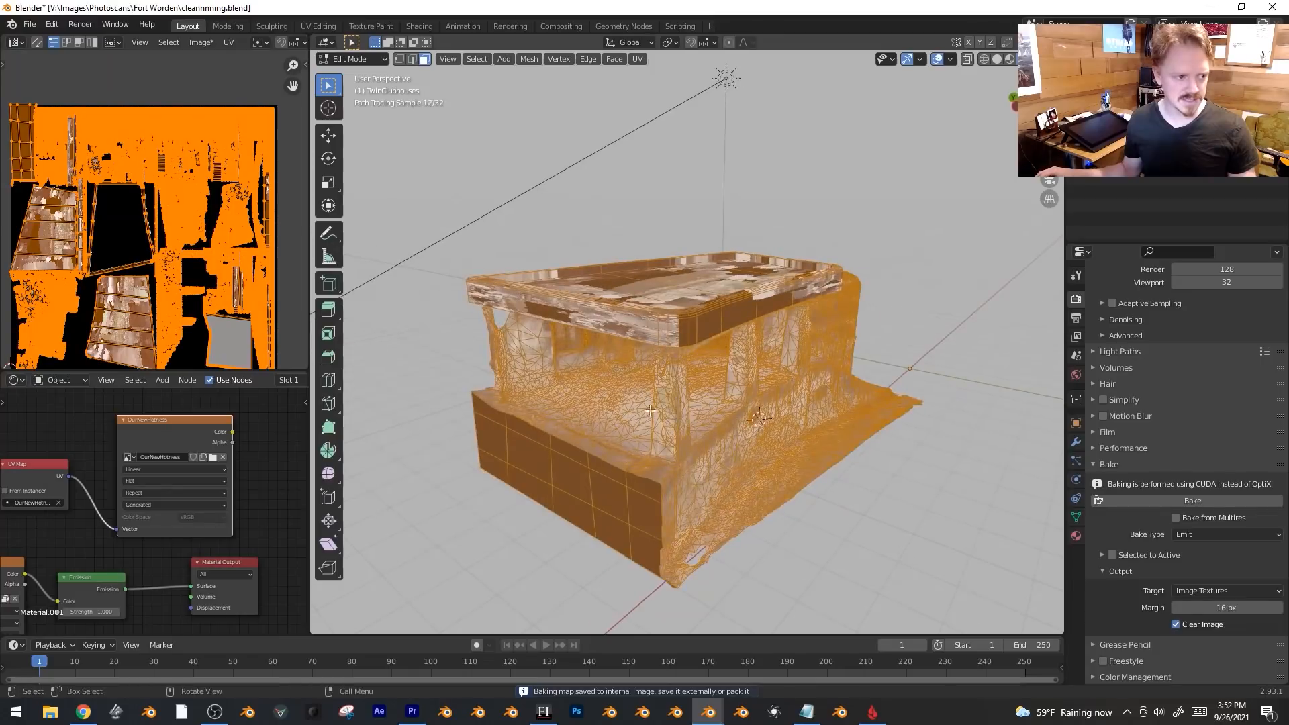
key("alt+a")
left_click(590, 336, "shift")
left_click(772, 268, "shift")
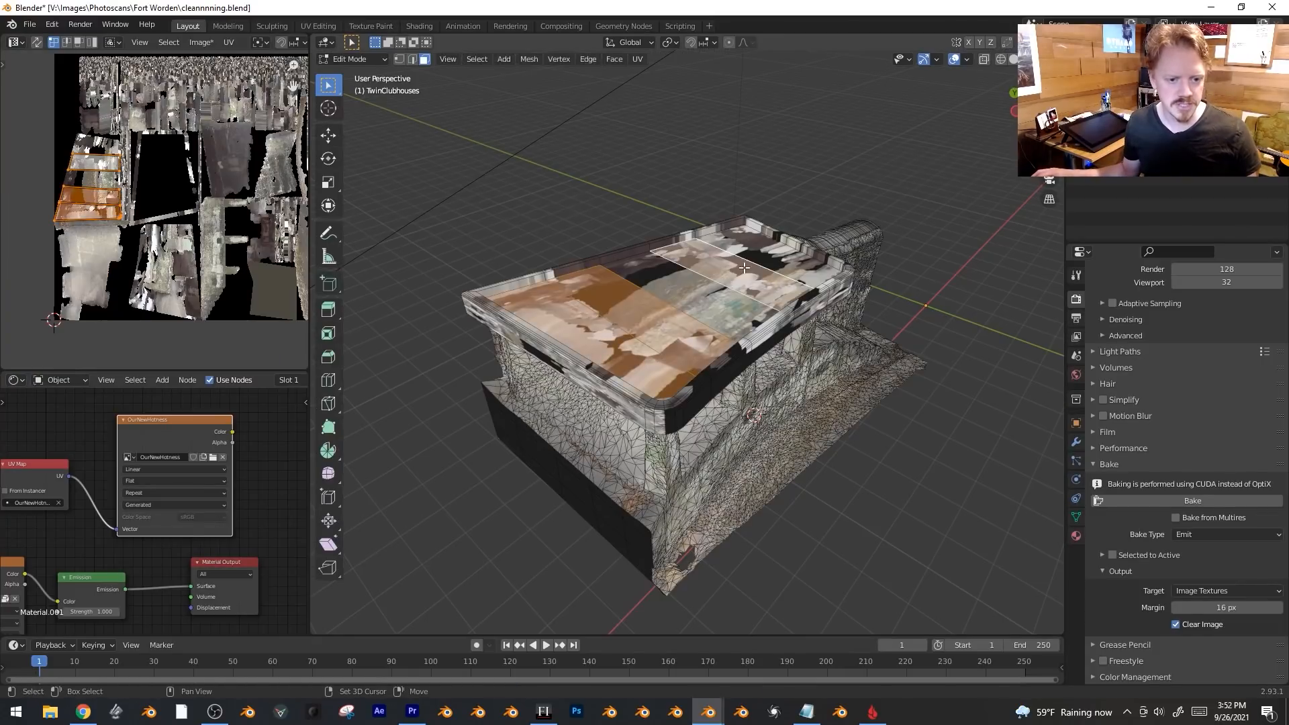
left_click(707, 310, "shift")
scroll(96, 240, "up", 2)
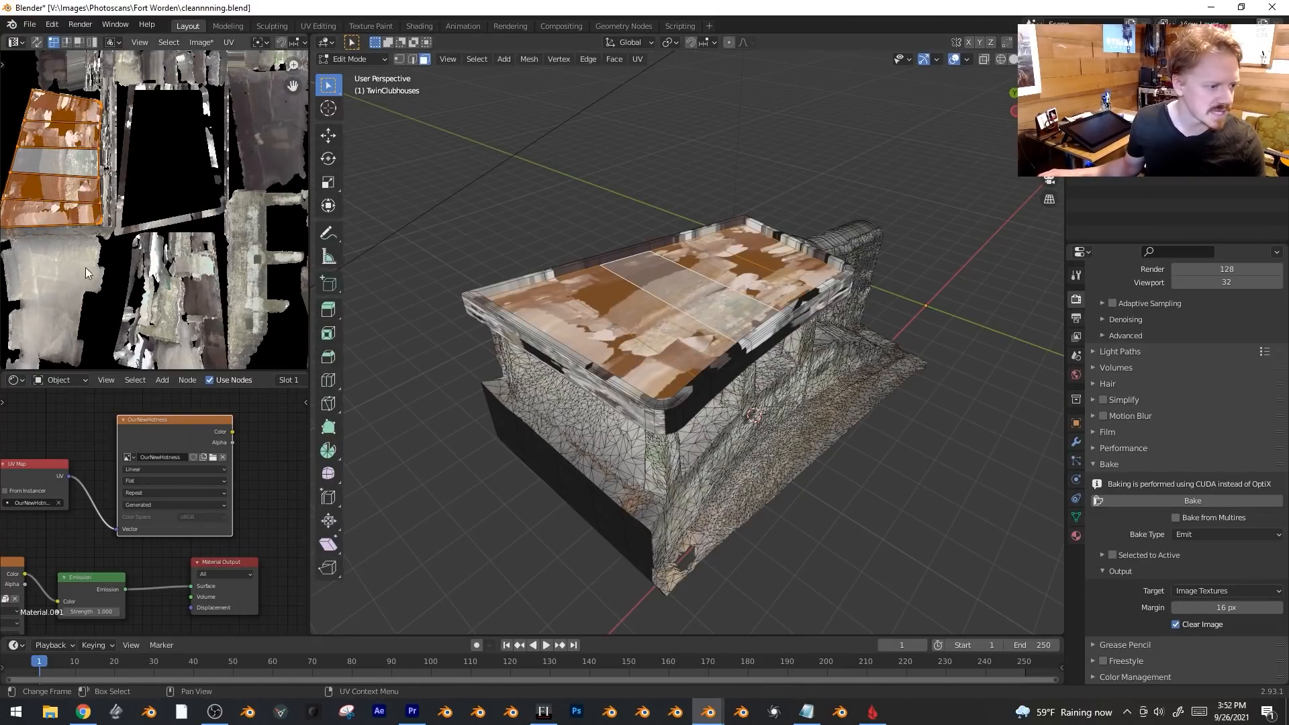
key("g")
left_click(161, 283)
key("s")
left_click(113, 272)
key("g")
left_click(113, 274)
key("r")
left_click(141, 289)
Link the image's Color directly to the Material Output surface to preview the unlit texture.
key("Tab")
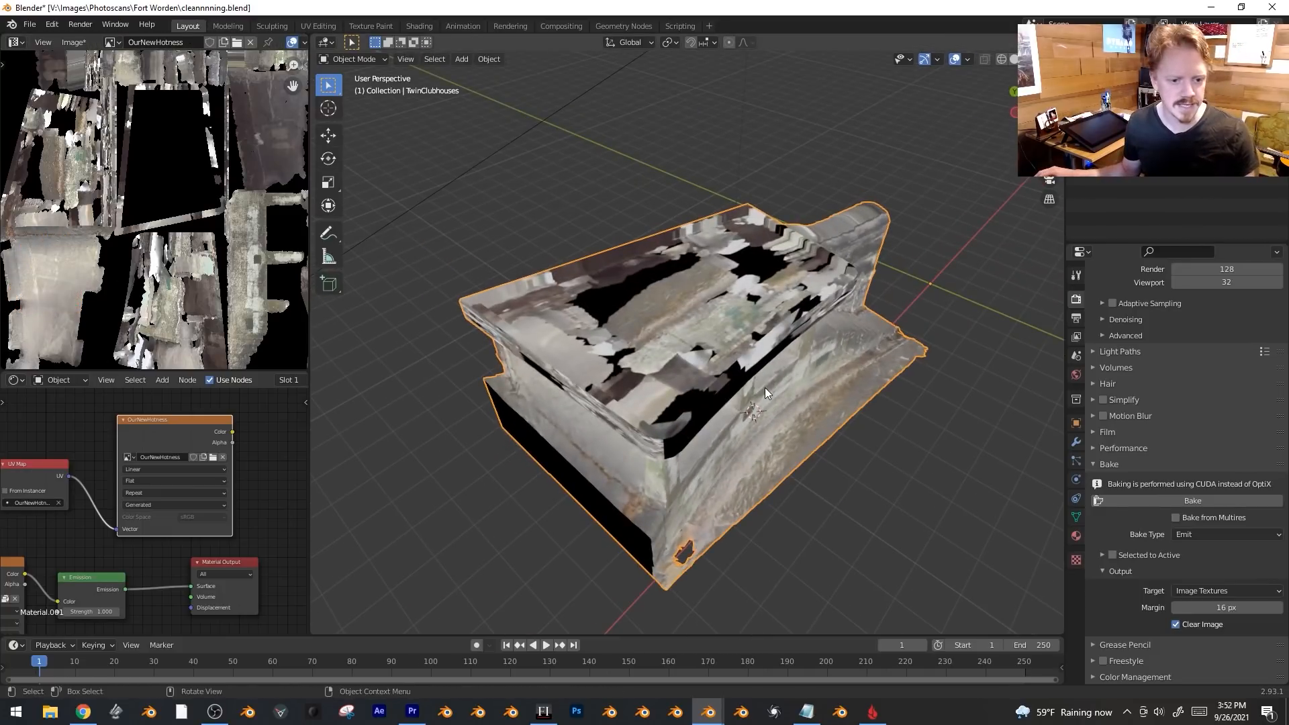
scroll(247, 478, "down", 3)
middle_click_drag(247, 478, 294, 453)
scroll(190, 573, "up", 1)
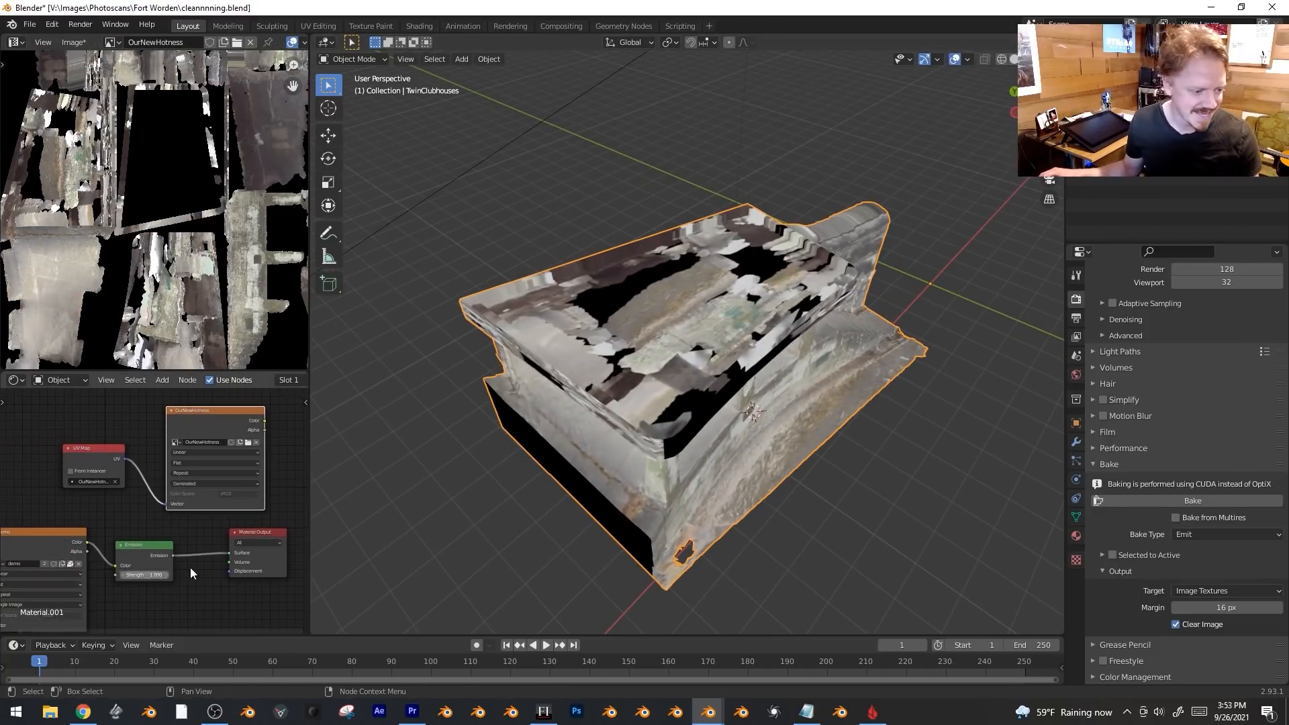
middle_click_drag(138, 550, 32, 541)
left_click_drag(145, 524, 187, 506)
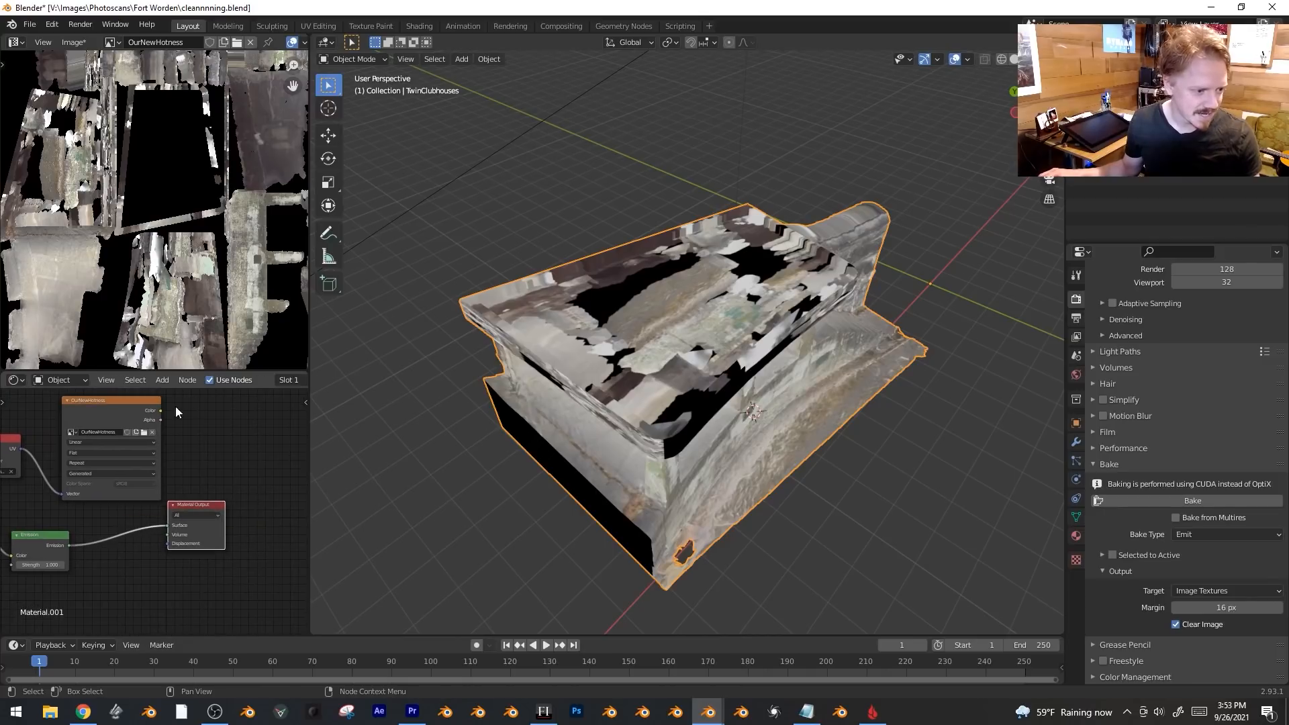
left_click_drag(160, 410, 167, 526)
middle_click_drag(747, 329, 702, 338)
Slightly resize the selected roof UV island.
key("Tab")
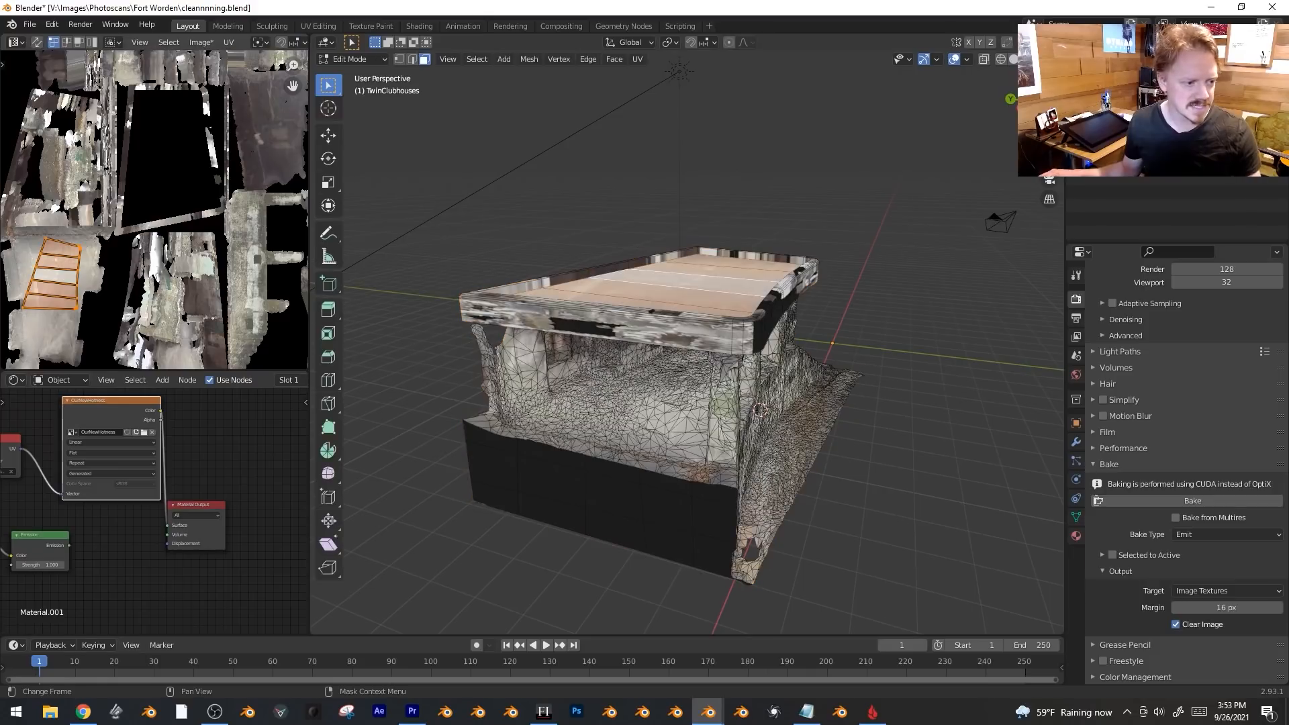
key("s")
left_click(134, 220)
key("g")
right_click(259, 202)
Select the dark side-panel faces and shrink and move their UV island onto the light strip.
left_click(664, 504)
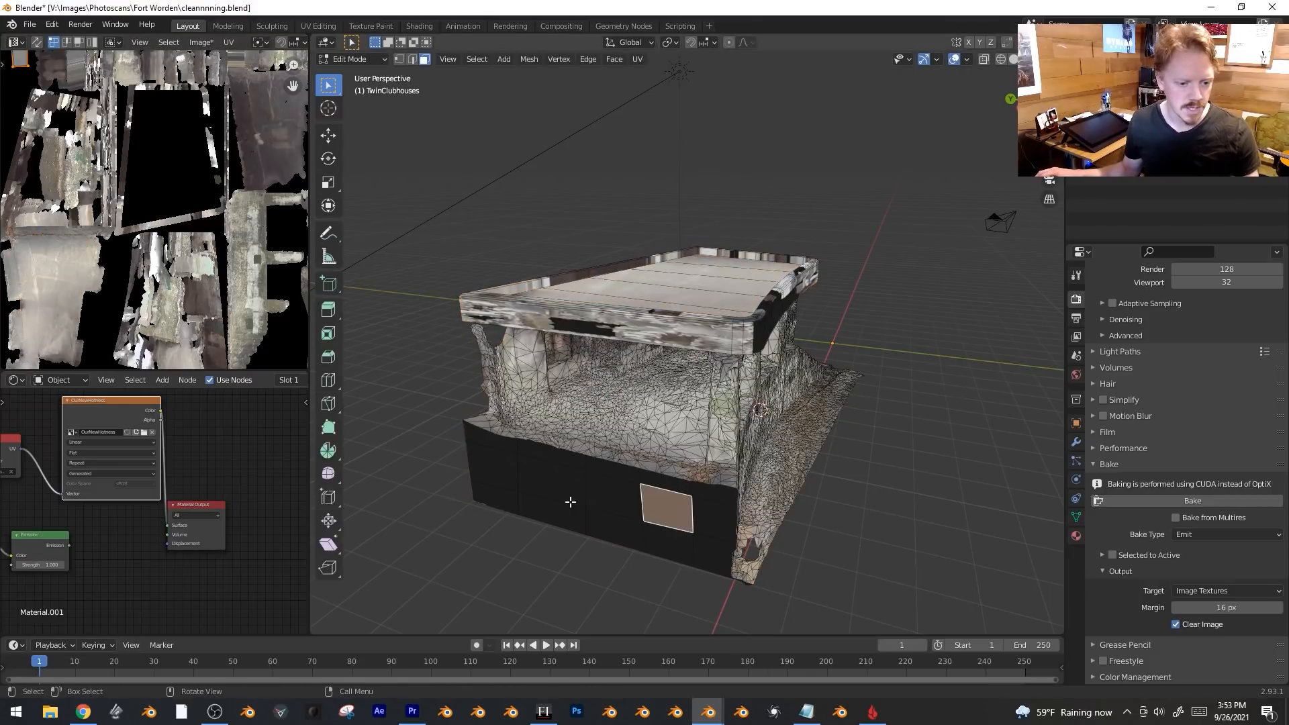
key("c")
mouse_move(513, 477)
left_mouse_down()
mouse_move(503, 466)
mouse_move(507, 512)
left_mouse_up()
right_click(507, 513)
scroll(115, 69, "down", 3)
key("g")
left_click(240, 201)
scroll(240, 202, "up", 4)
middle_click_drag(282, 162, 192, 107)
key("s")
left_click(193, 141)
key("g")
left_click(176, 132)
key("Tab")
middle_click_drag(768, 417, 727, 394)
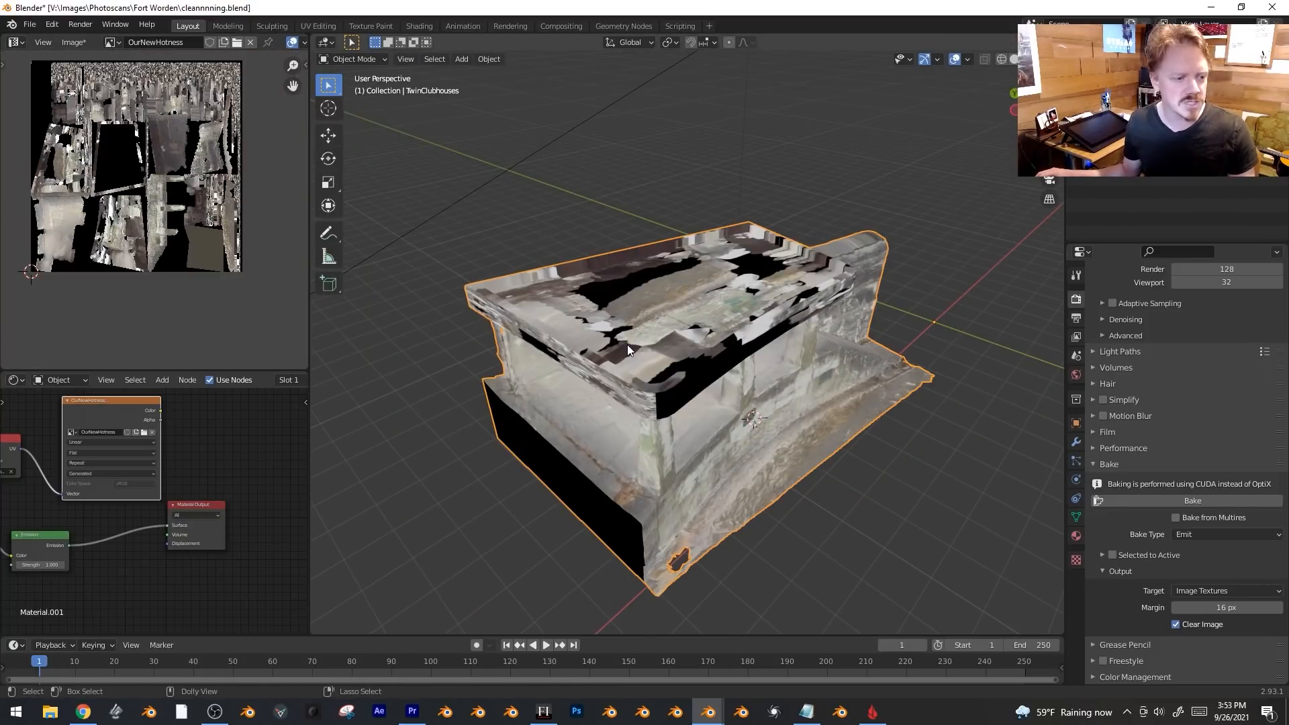
Undo the direct image-to-output link, then move the roof UV island up and enlarge it.
key("ctrl+z")
key("Tab")
middle_click_drag(591, 336, 607, 324)
scroll(118, 203, "up", 1)
middle_click_drag(118, 203, 164, 221)
key("g")
left_click(164, 151)
key("s")
left_click(216, 139)
key("s")
left_click(216, 139)
key("Tab")
middle_click_drag(836, 310, 787, 300)
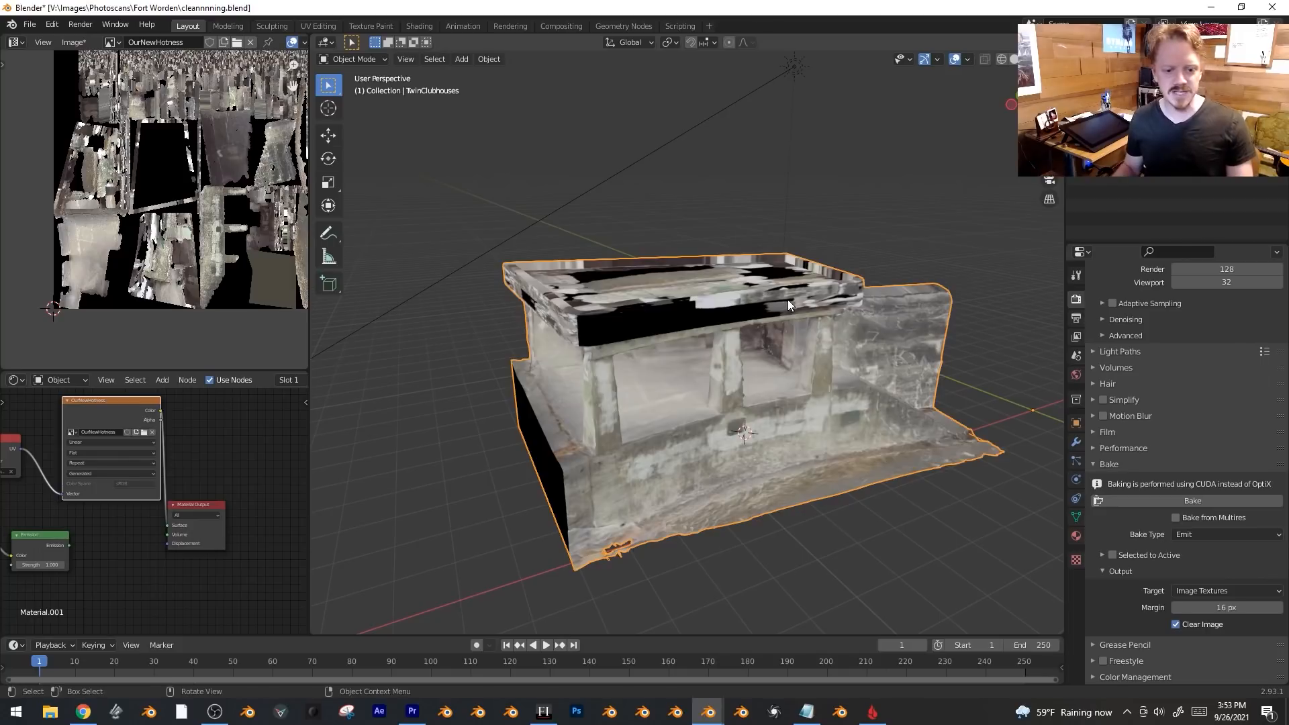
key("KP_1")
key("ctrl+KP_3")
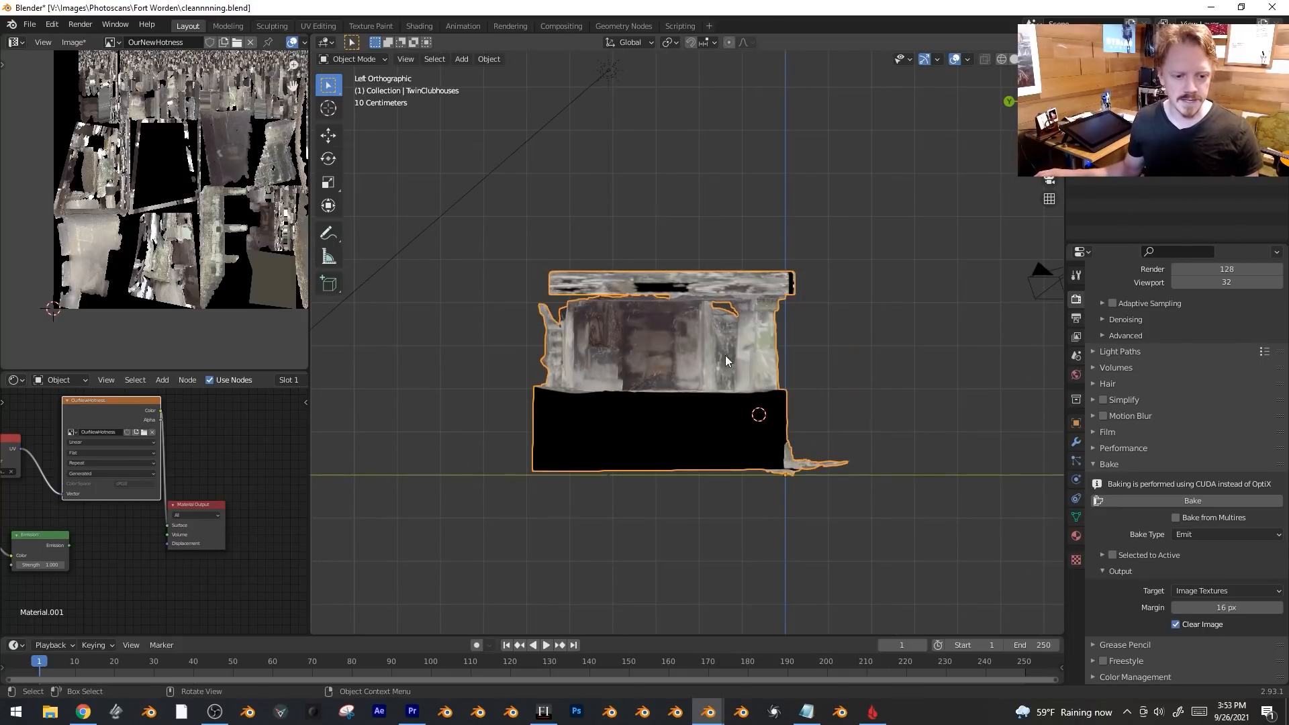
Duplicate the whole mesh, rotate the copy around Z, and place it above the original.
key("Tab")
key("a")
middle_click_drag(781, 388, 786, 458, "shift")
key("shift+d")
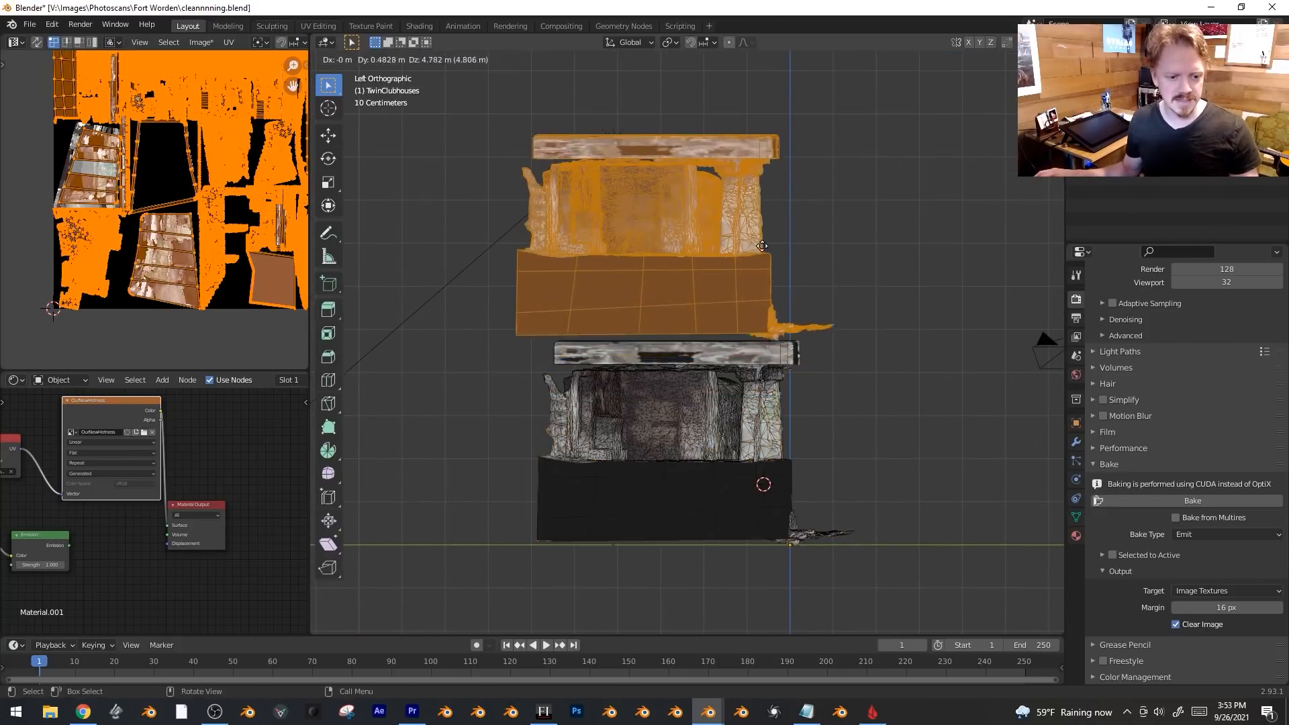
left_click(757, 100)
key("r")
key("z")
left_click(722, 382)
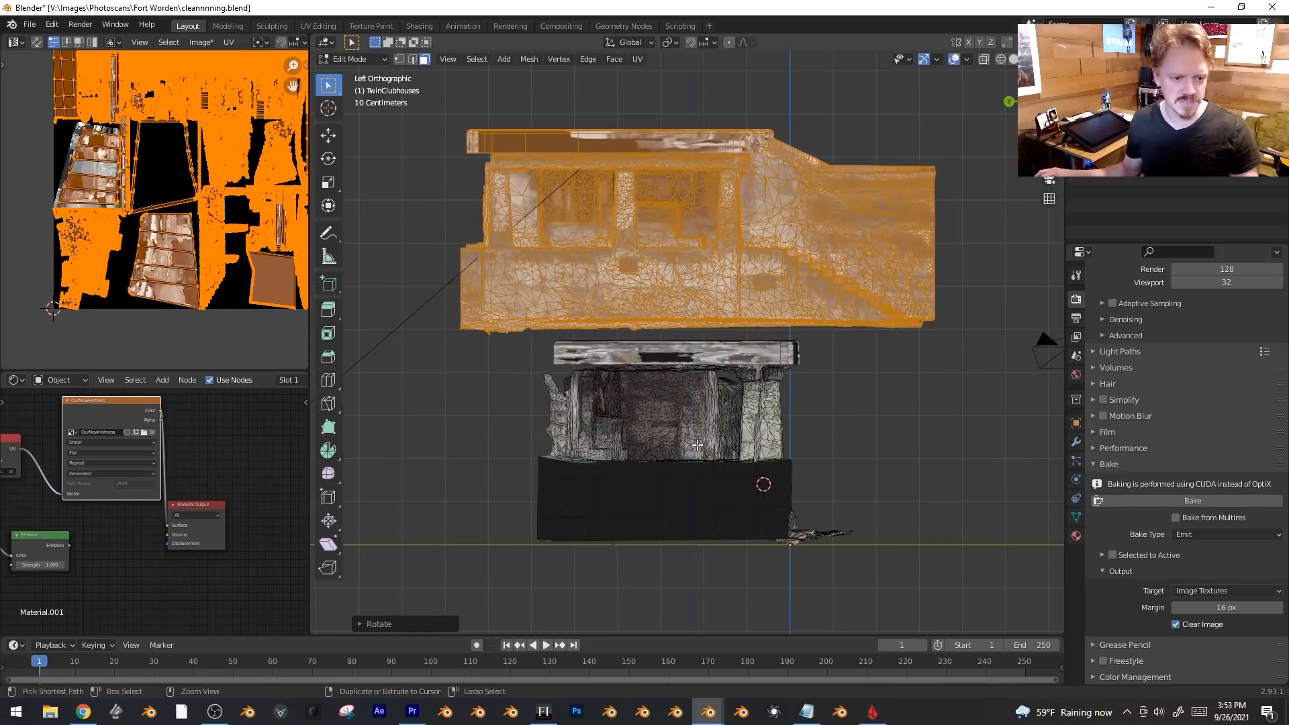
key("g")
left_click(810, 340)
key("Tab")
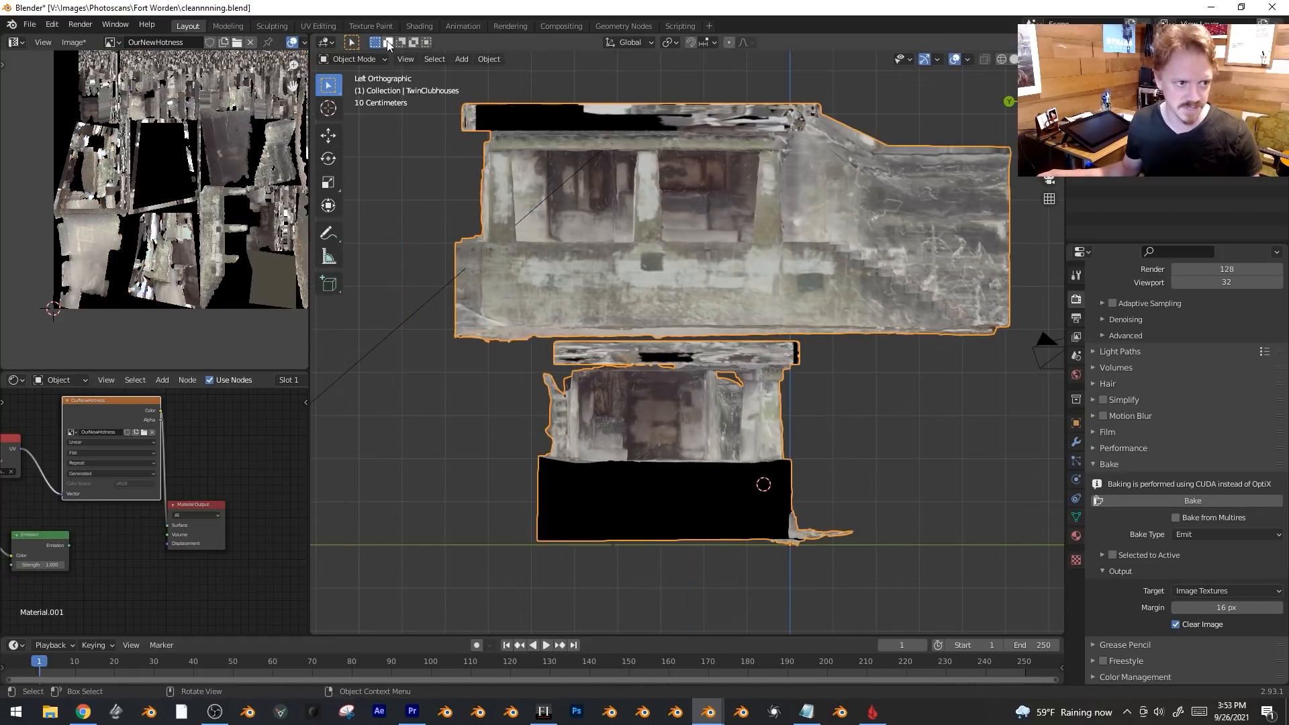
In Texture Paint mode, clone grey wall and stone texture over the black base.
left_click(353, 59)
left_click(356, 141)
middle_click_drag(658, 309, 702, 290)
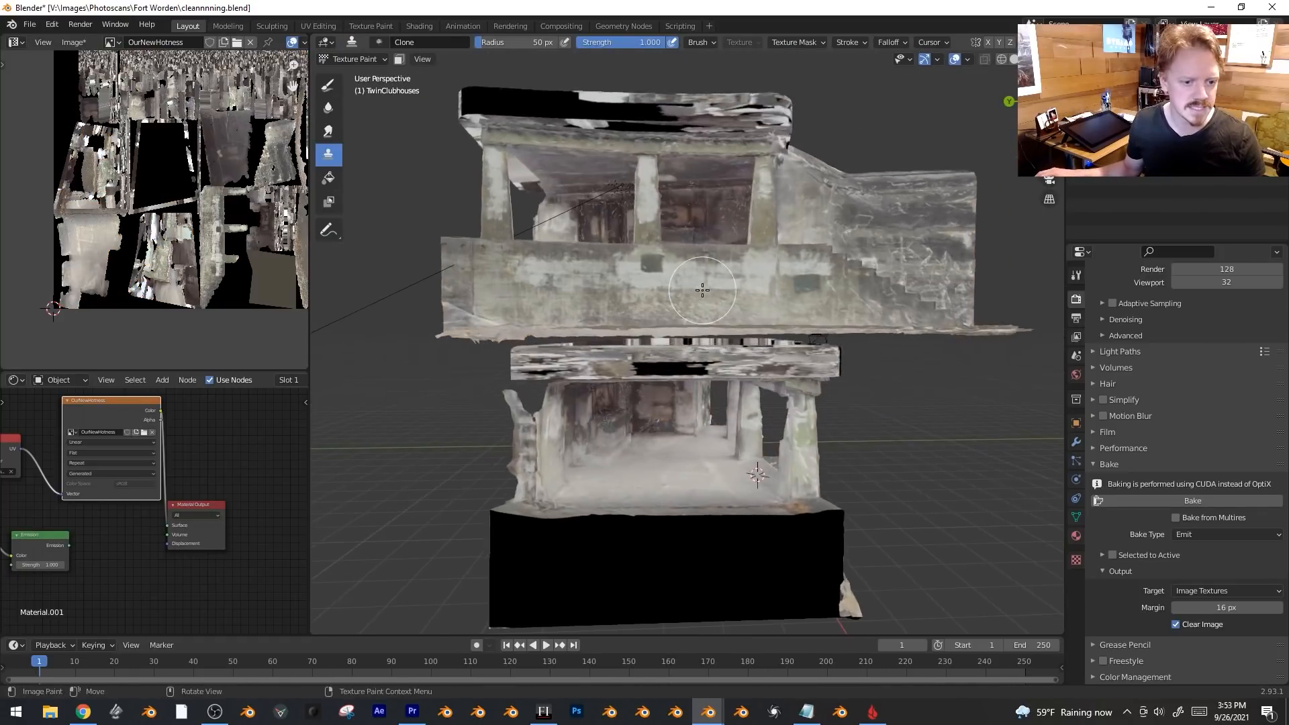
key("KP_5")
middle_click_drag(733, 341, 723, 256, "shift")
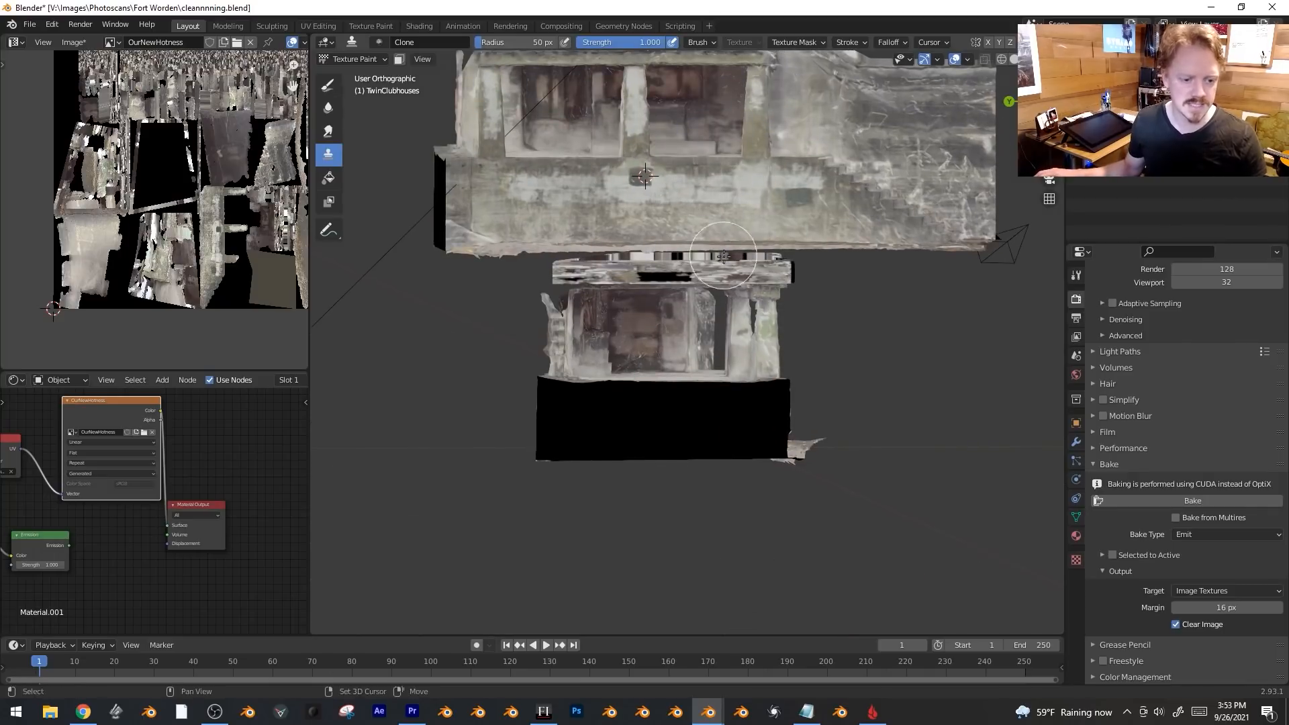
mouse_move(681, 411)
left_mouse_down()
mouse_move(575, 425)
mouse_move(540, 396)
left_mouse_up()
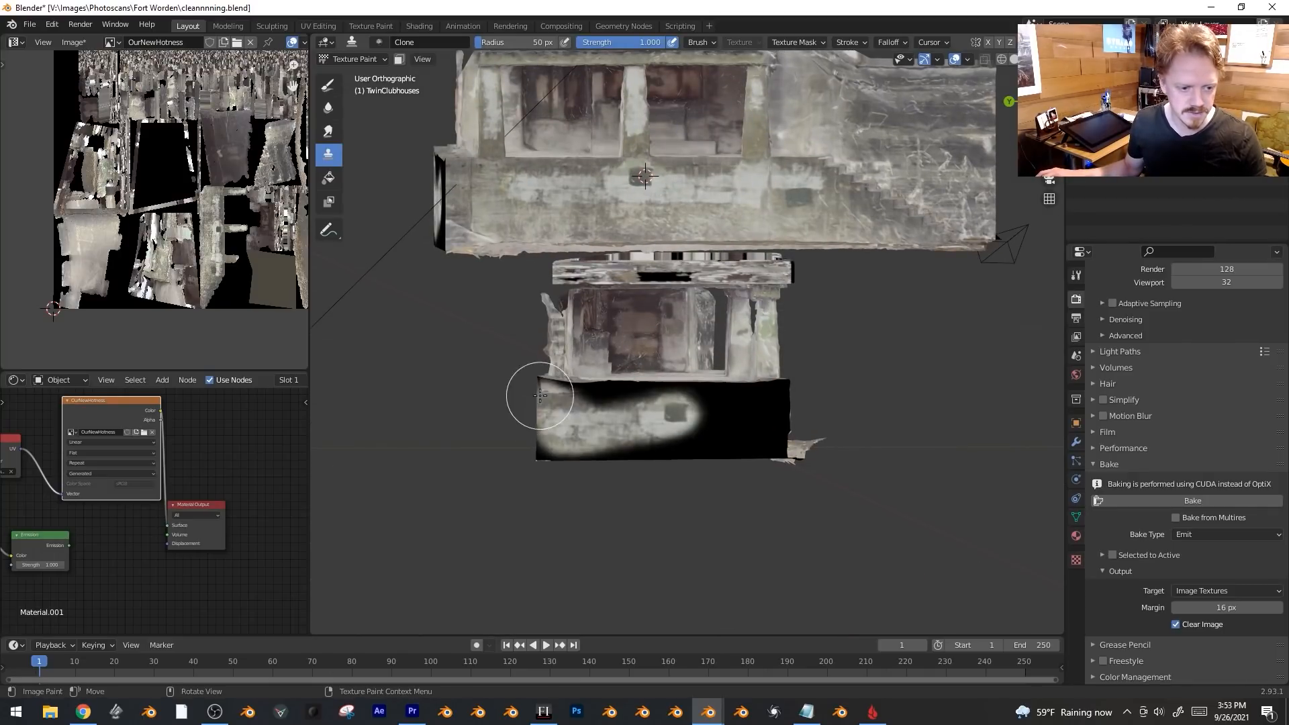
mouse_move(560, 457)
left_mouse_down()
mouse_move(738, 446)
mouse_move(744, 415)
mouse_move(732, 411)
mouse_move(664, 422)
mouse_move(594, 411)
mouse_move(699, 423)
left_mouse_up()
mouse_move(700, 423)
middle_mouse_down()
mouse_move(696, 477)
mouse_move(732, 518)
middle_mouse_up()
scroll(731, 517, "up", 3)
Check the UVs, then clone texture to lighten the roof's dark top-left edge.
key("Tab")
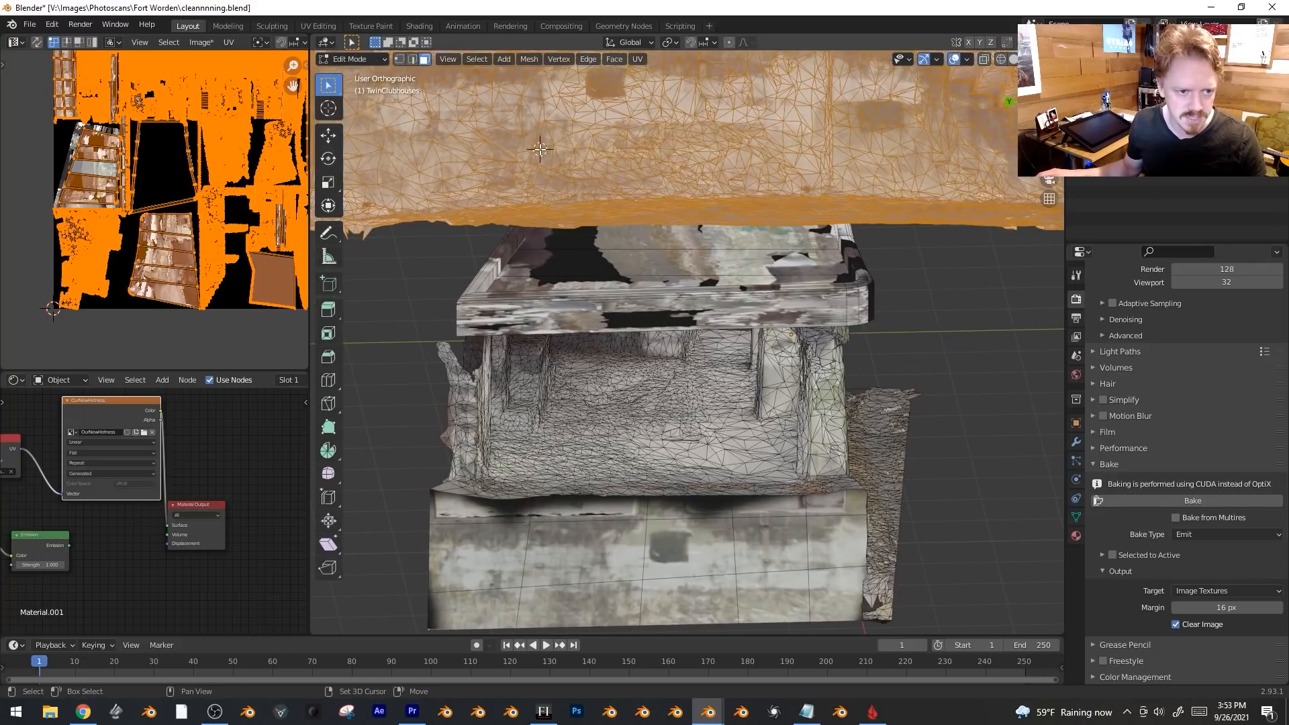
key("Tab")
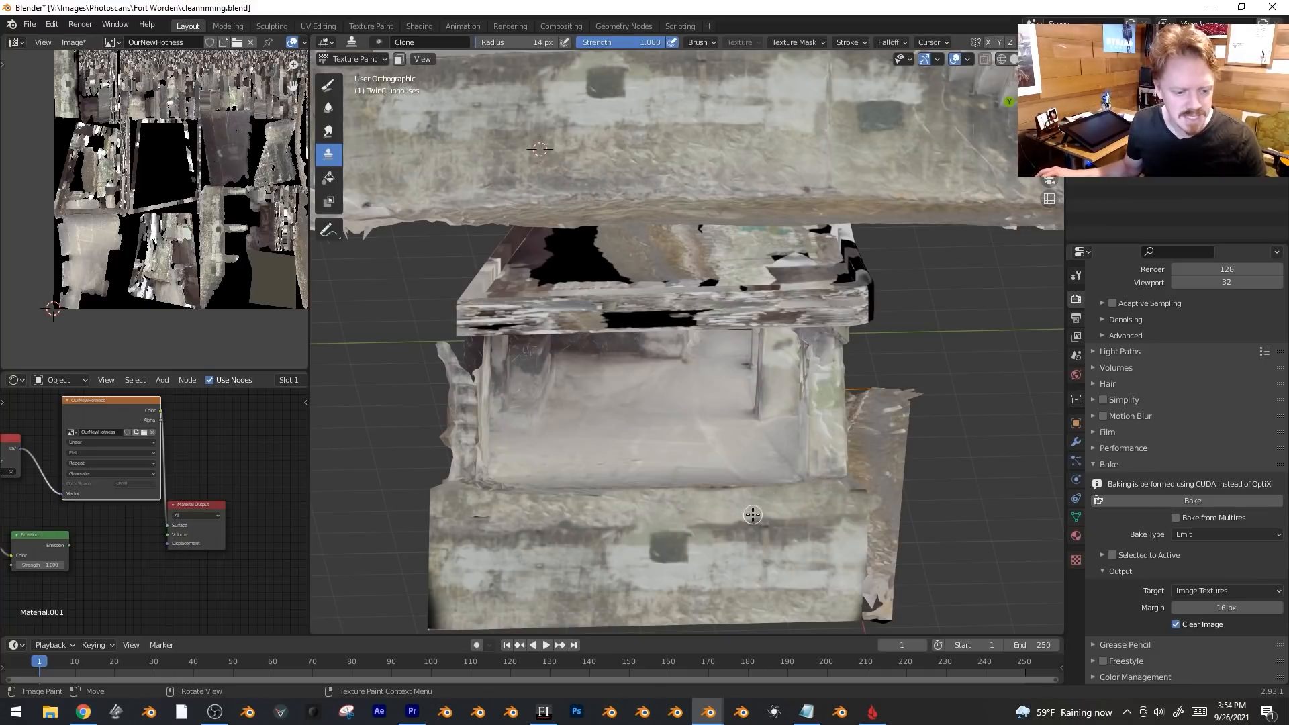
middle_click_drag(845, 502, 794, 493)
middle_click_drag(792, 413, 791, 483, "ctrl")
middle_click_drag(760, 343, 760, 393)
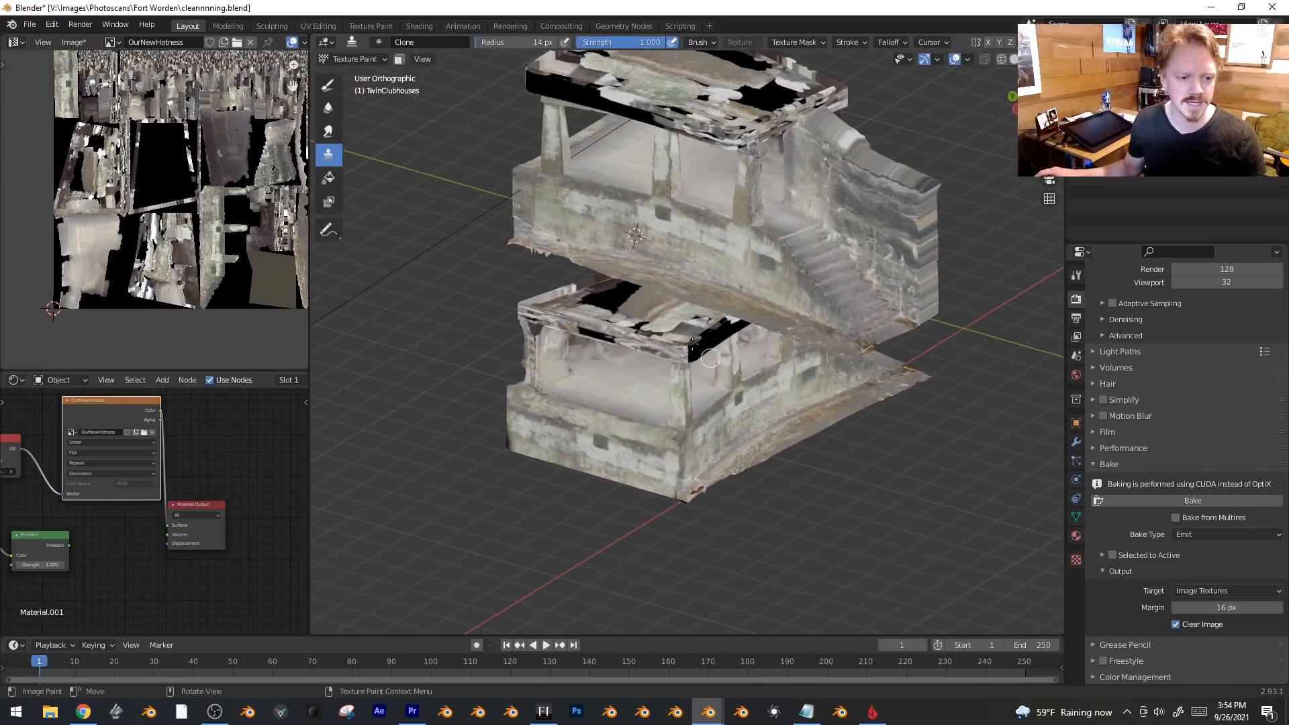
left_click_drag(512, 313, 590, 333)
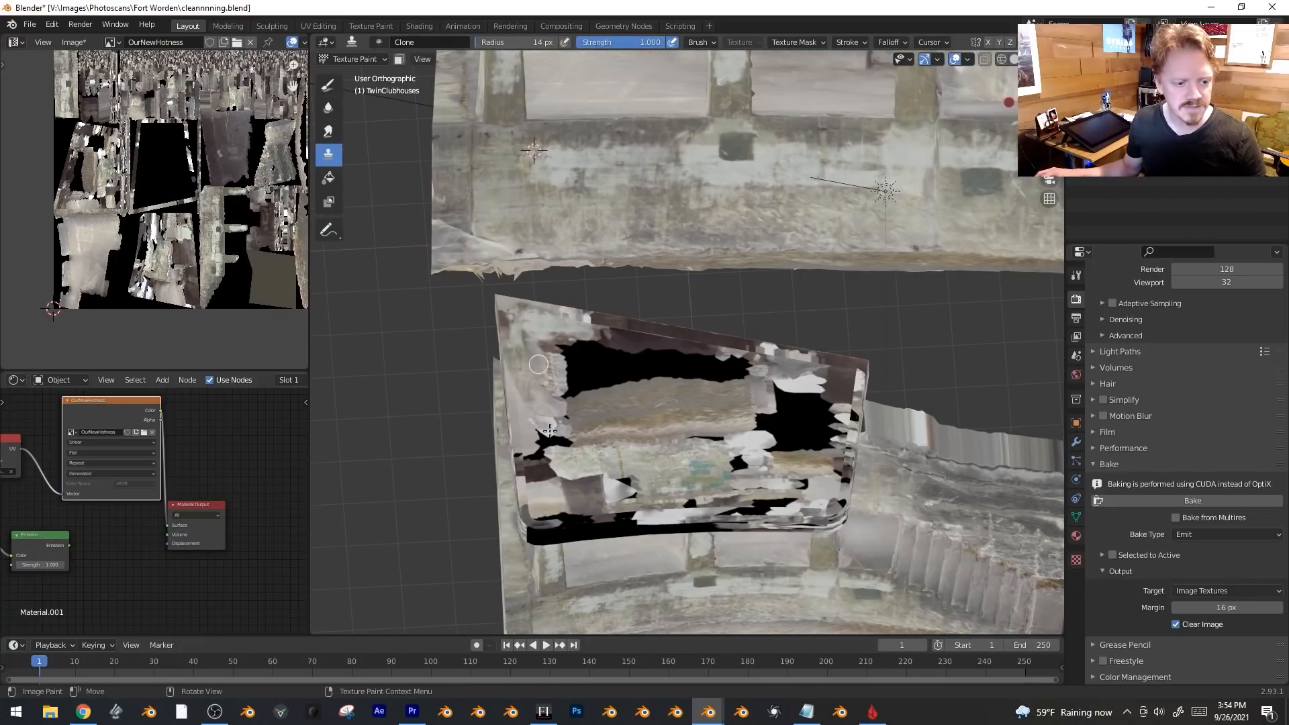
key("Tab")
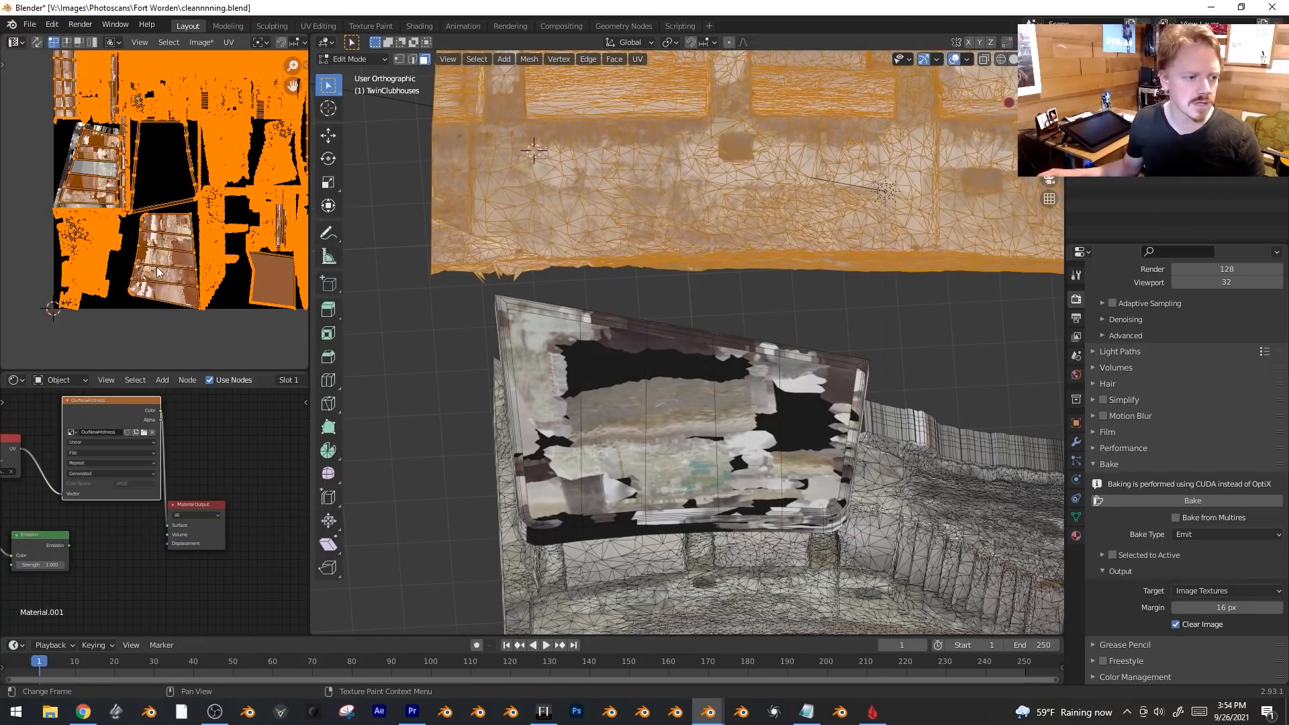
Raise the Clone brush radius to 161 px and fill the black hole in the roof.
scroll(163, 258, "up", 3)
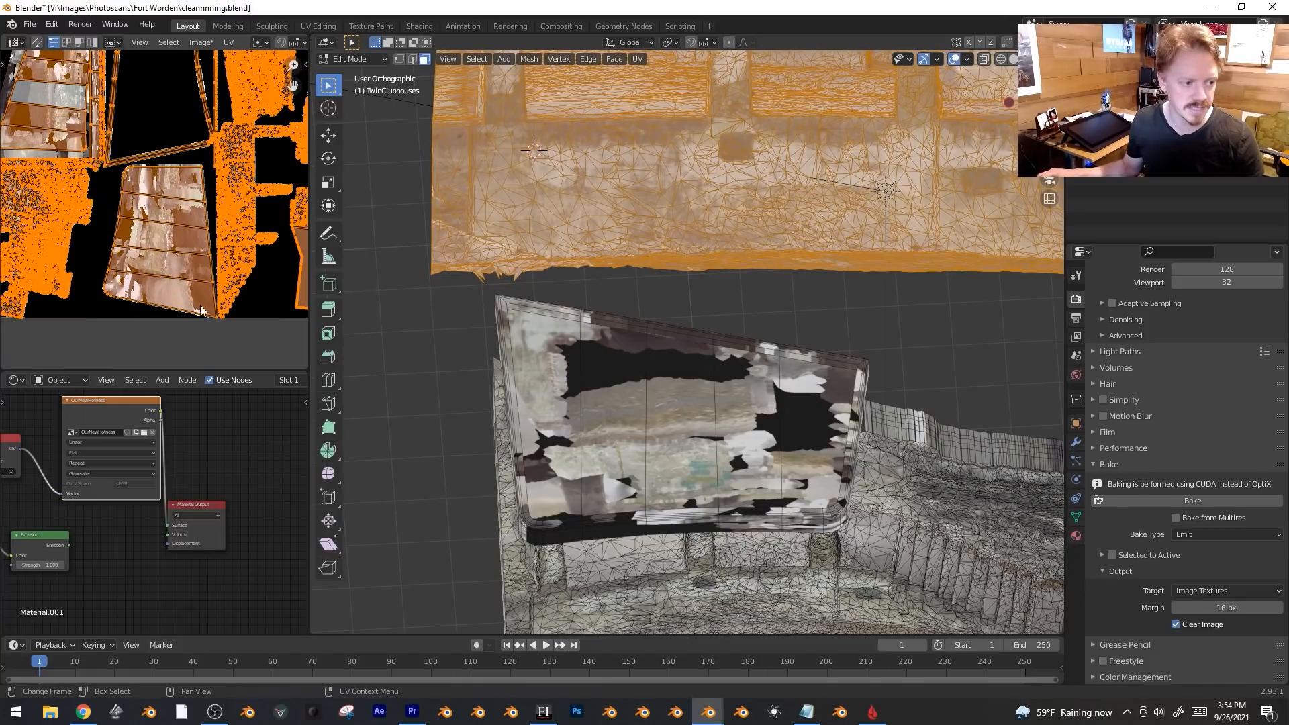
key("Tab")
key("Tab")
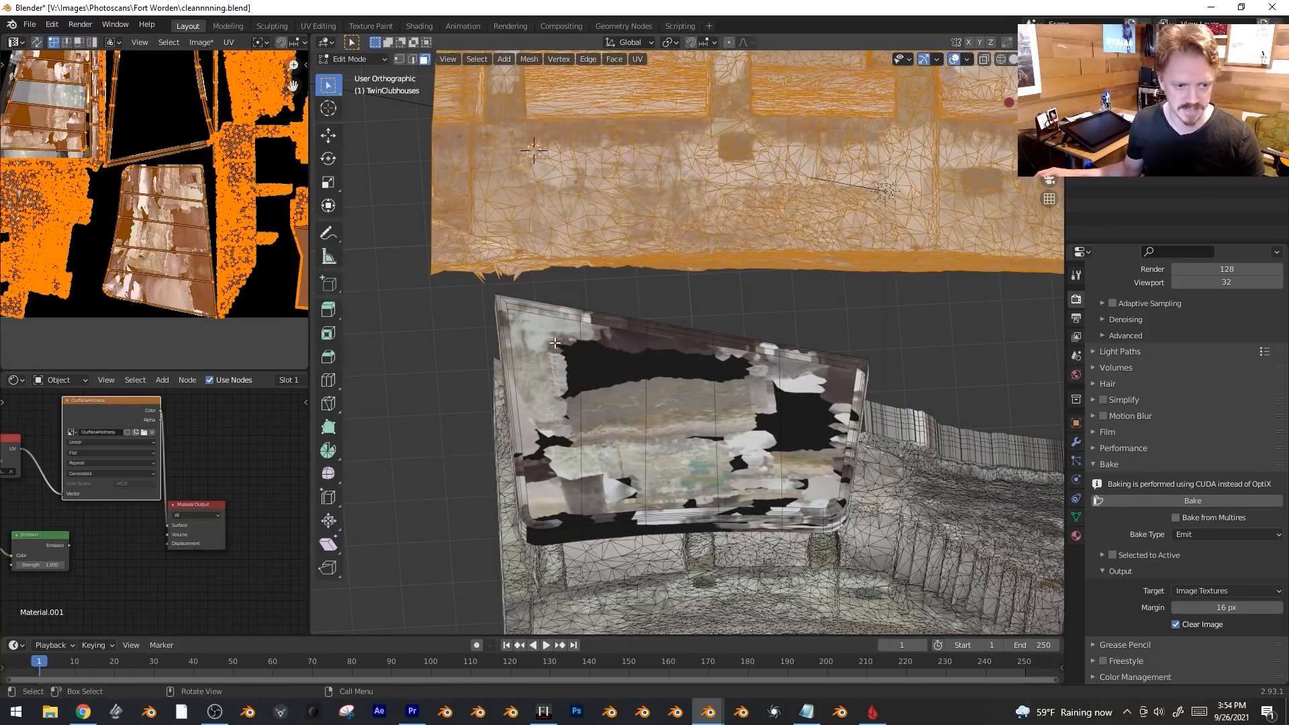
key("Tab")
left_click_drag(494, 42, 502, 43)
left_click_drag(581, 370, 583, 369)
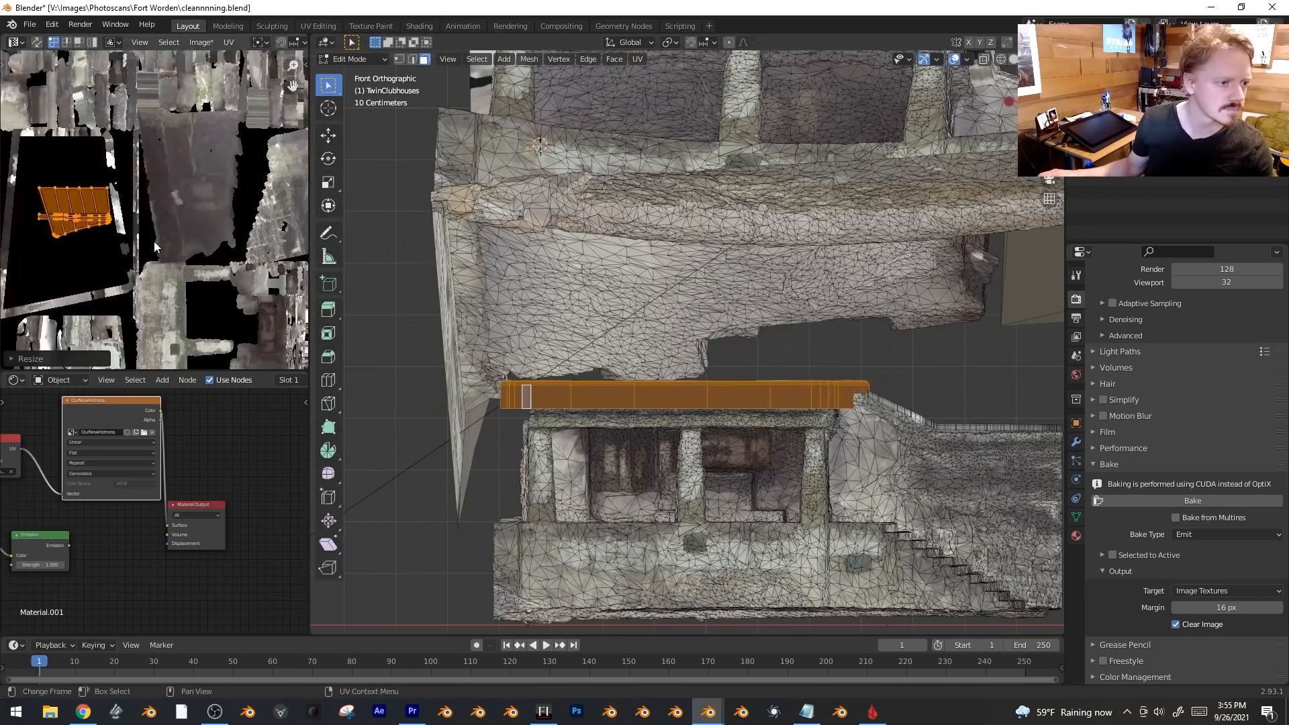
Move and rotate the roof's UV island, then inspect the roof.
key("g")
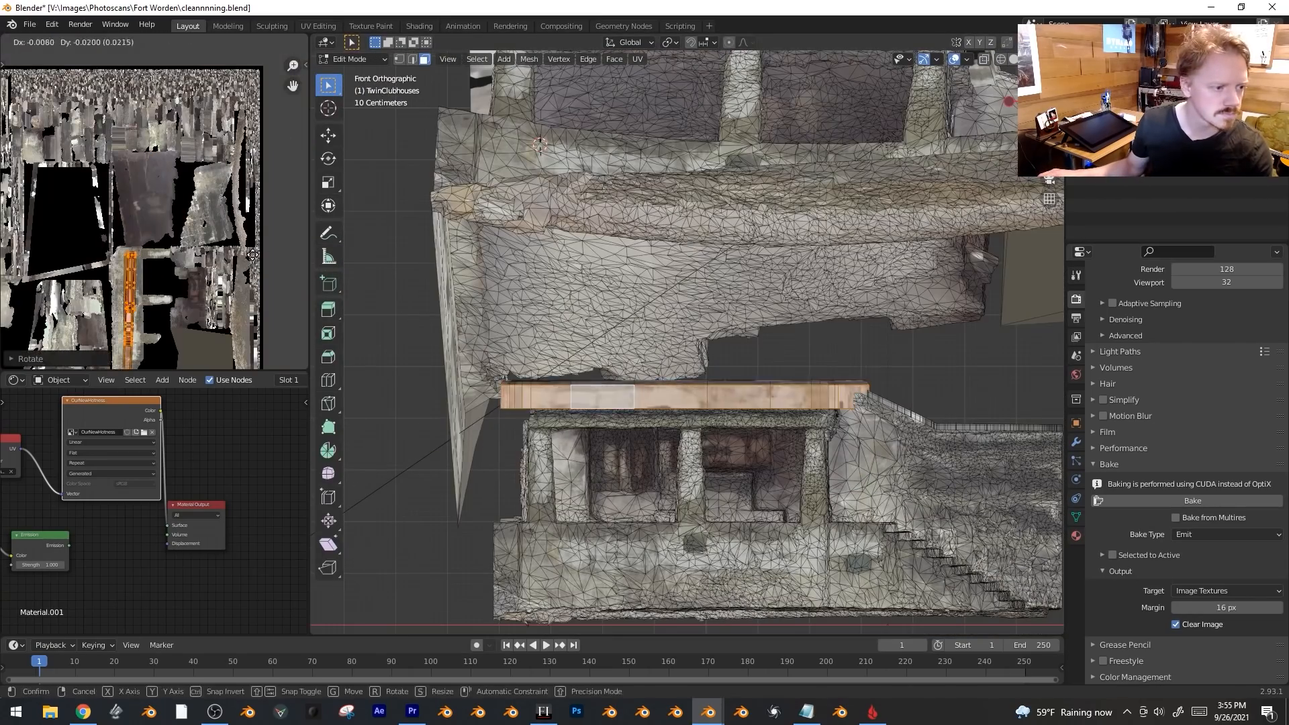
middle_click_drag(672, 336, 705, 289)
key("r")
left_click(154, 201)
middle_click_drag(672, 336, 584, 289)
middle_click_drag(27, 168, 44, 274)
scroll(44, 274, "down", 2)
middle_click_drag(605, 302, 794, 209)
Select the whole top building mesh and start adding a Diffuse BSDF node.
key("a")
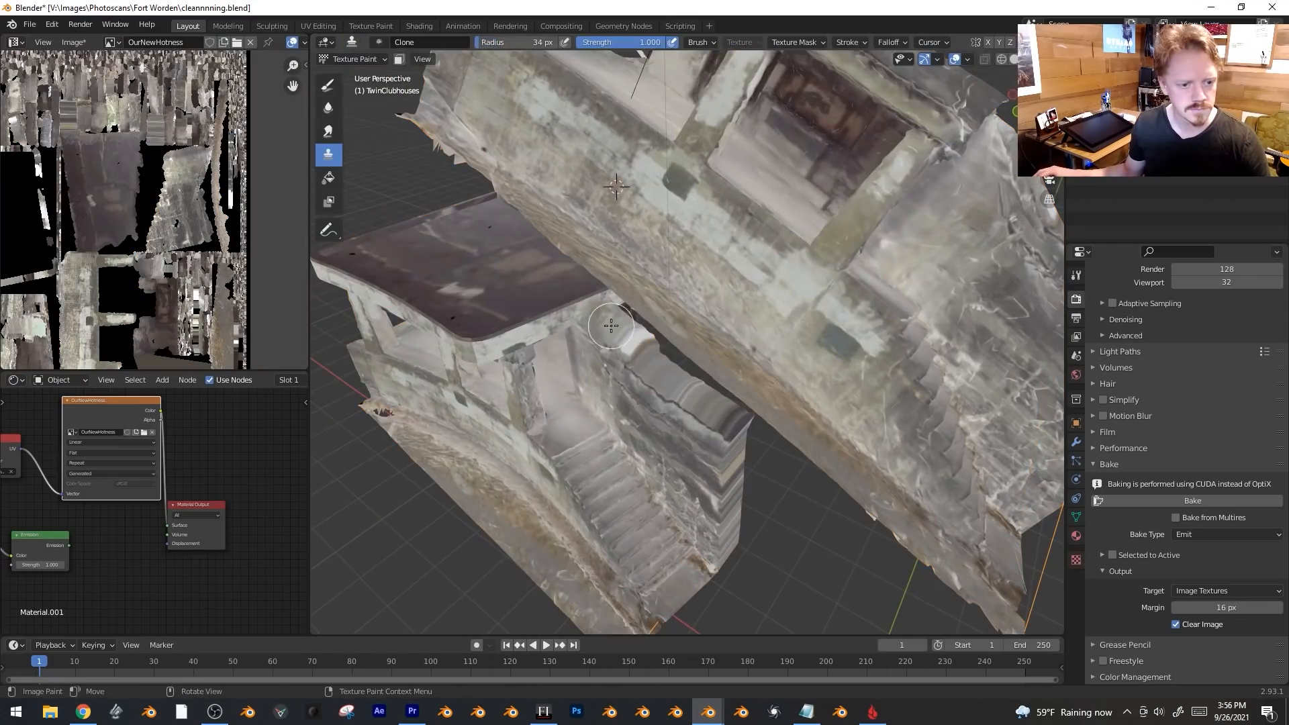
middle_click_drag(611, 326, 791, 517)
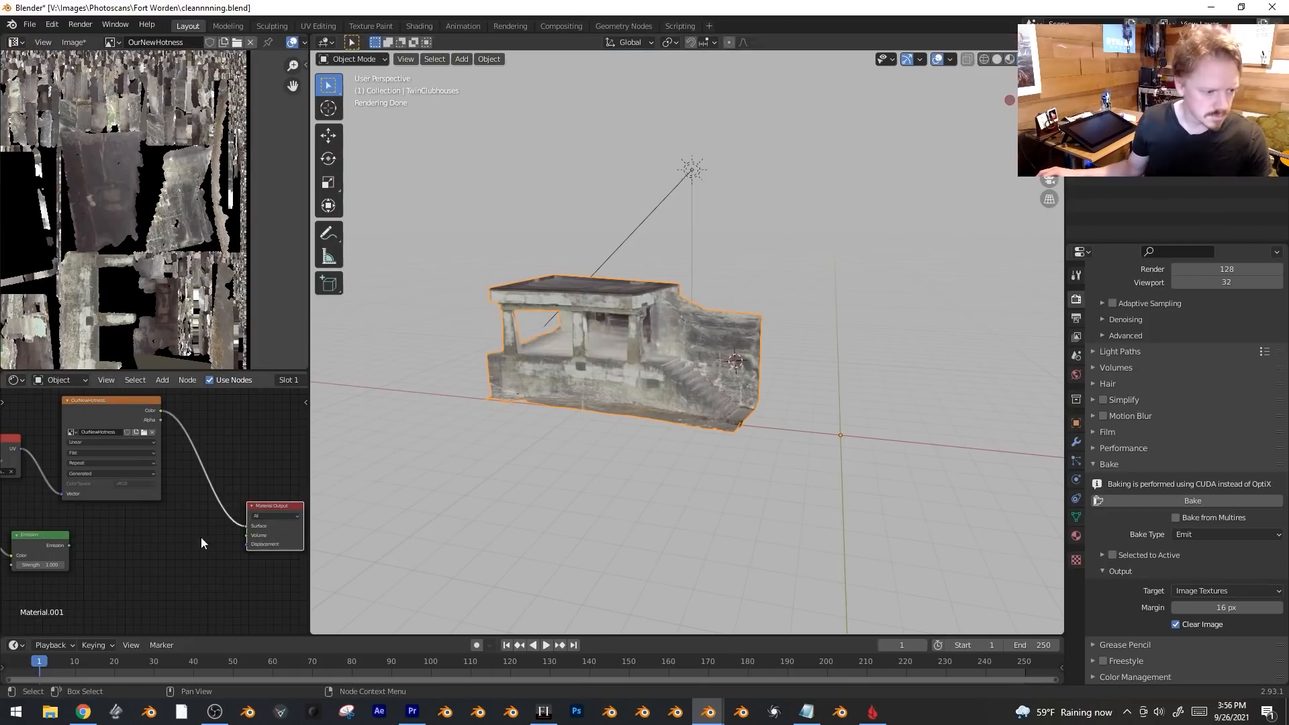
key("shift+a")
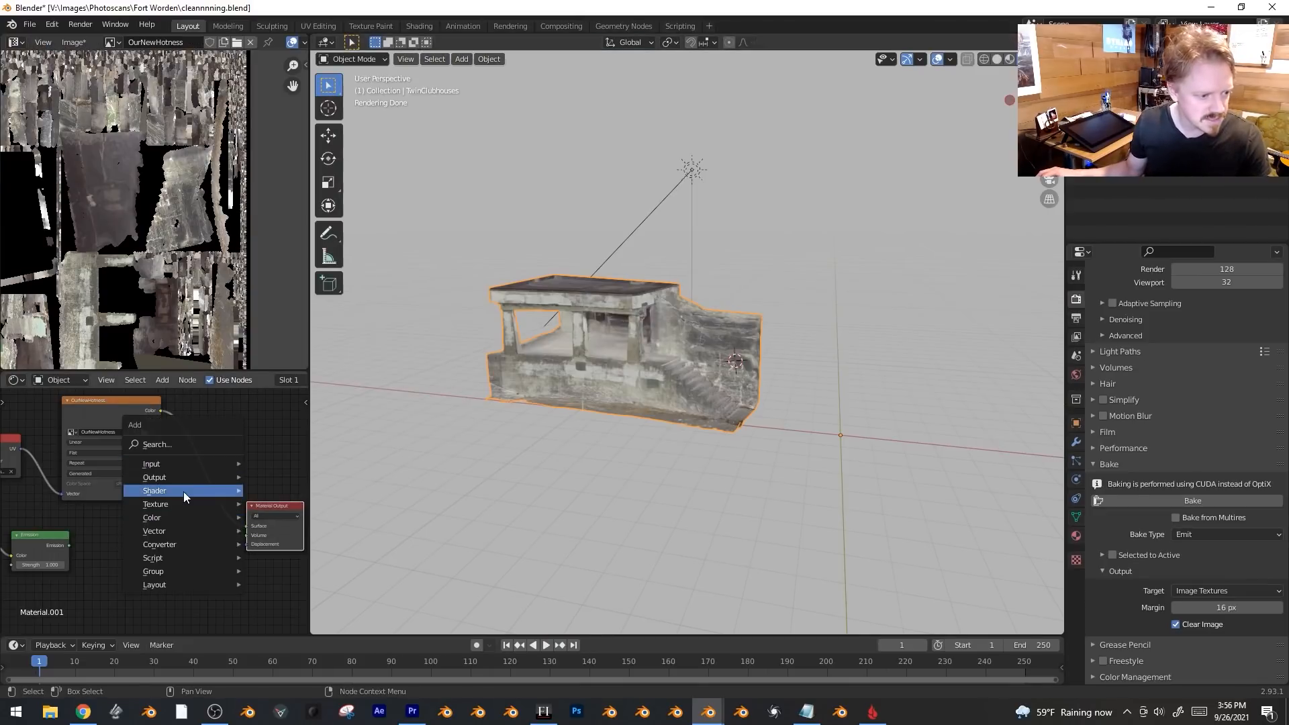
Add a Diffuse BSDF node and route the baked OurNewHotness image through it.
mouse_move(185, 496)
left_click(310, 244)
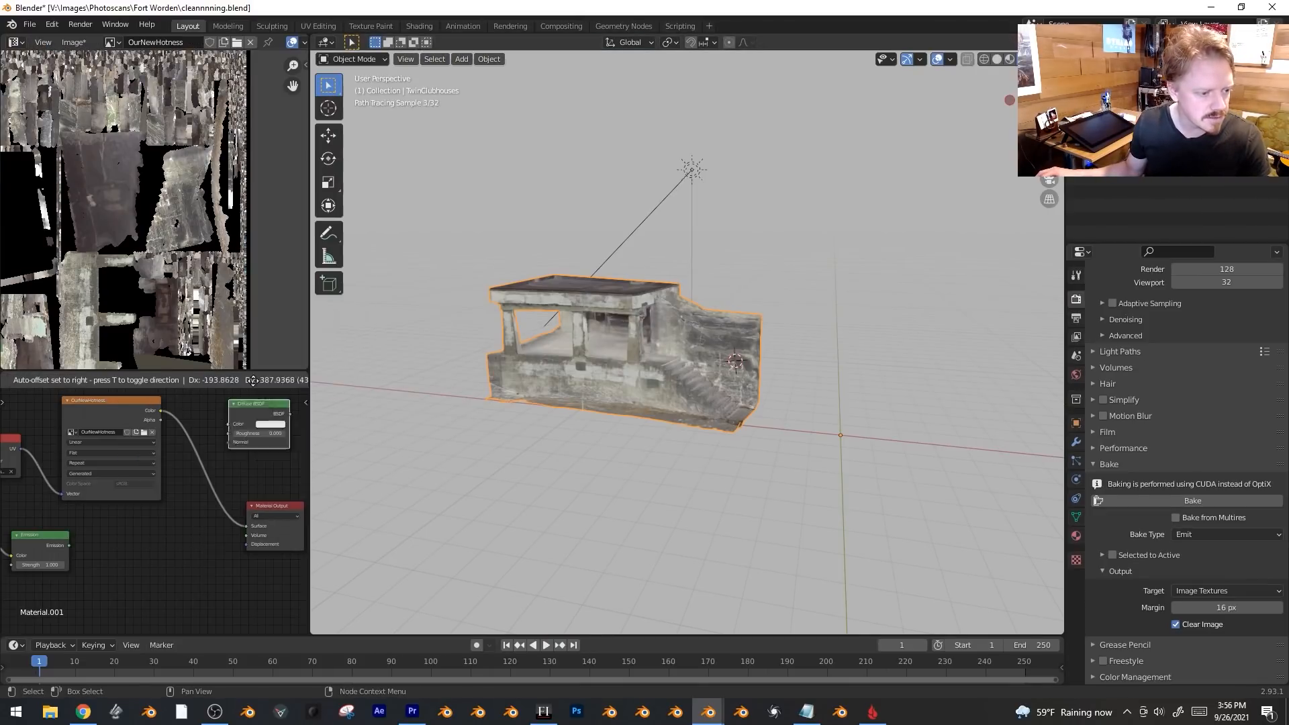
left_click(195, 524)
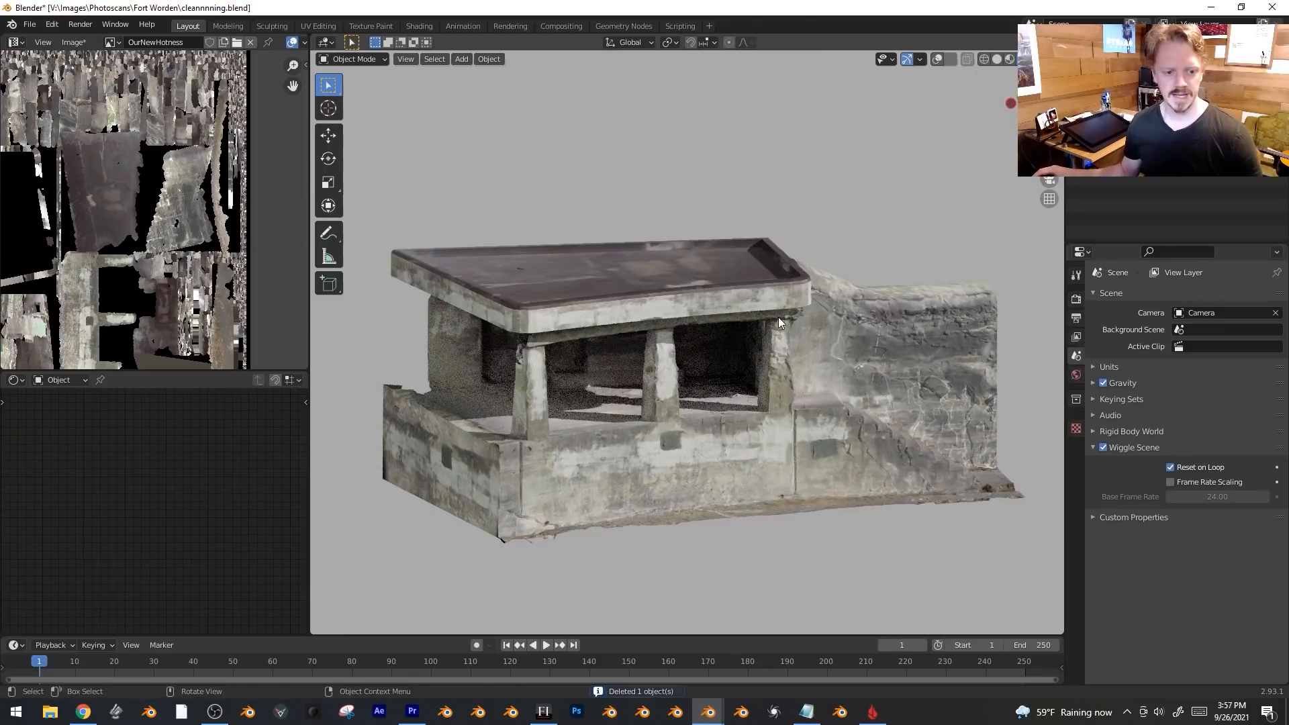
Switch to a straight front view of the building in Material Preview shading.
middle_click_drag(779, 317, 881, 368)
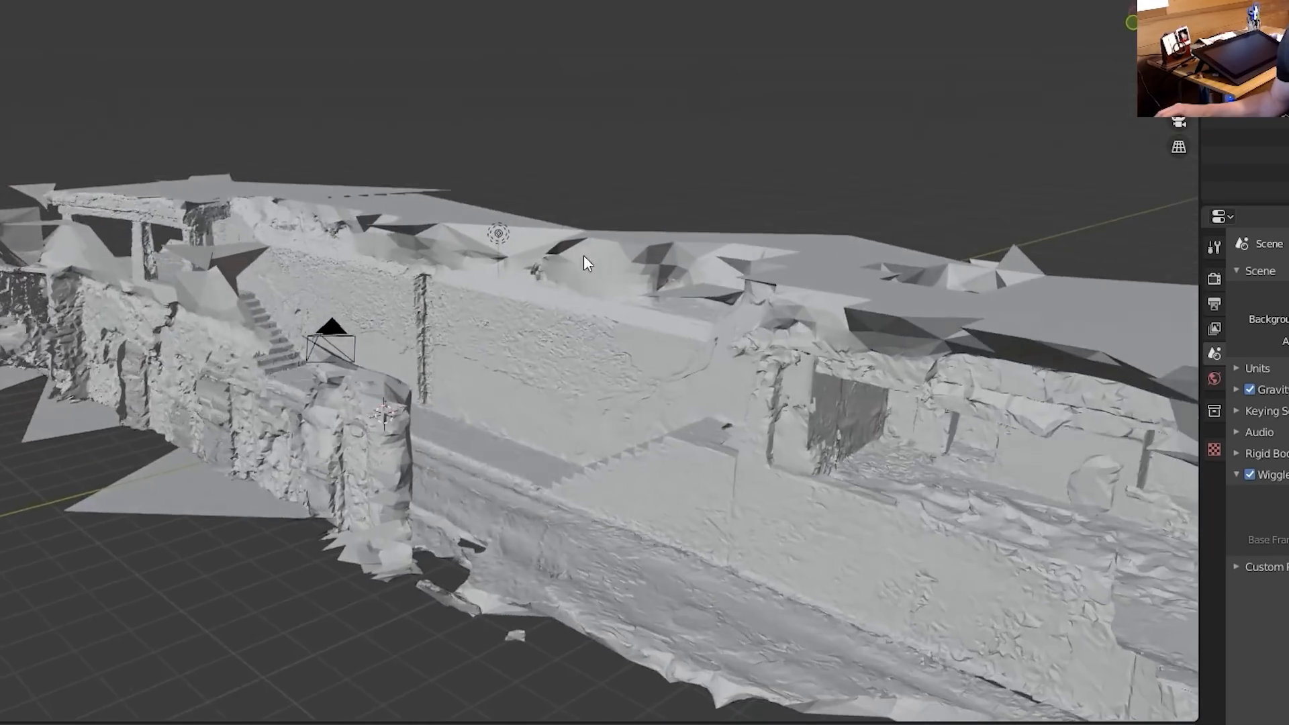
key("z")
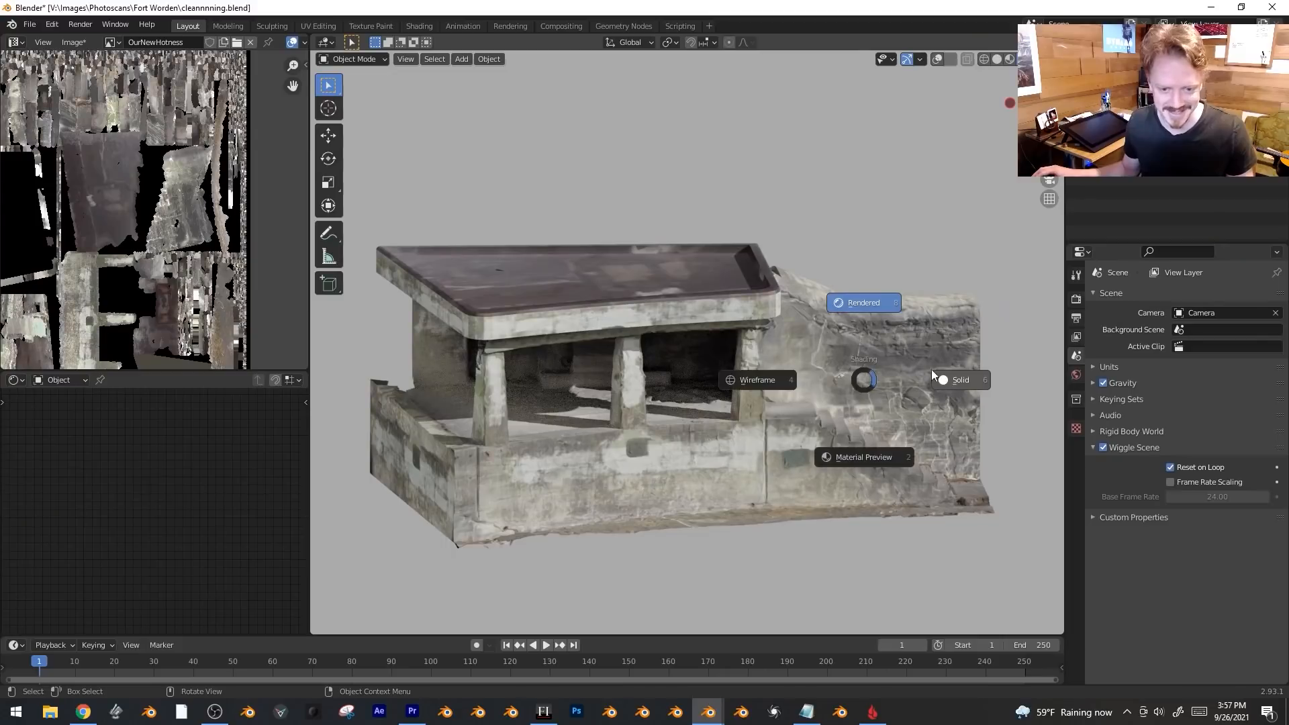
left_click(914, 308)
middle_click_drag(823, 360, 792, 352)
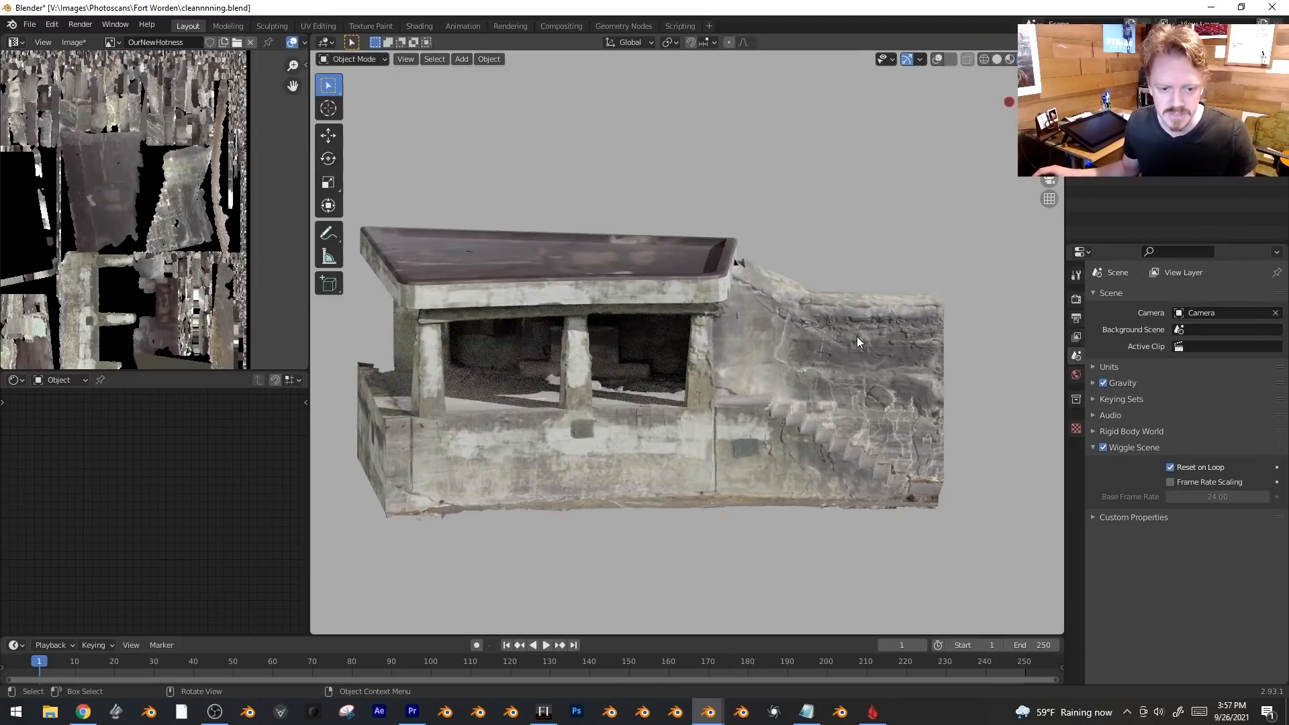
key("z")
left_click(917, 357)
key("KP_1")
key("z")
left_click(880, 433)
Zoom in on the staircase wall, select it, and bring up the interaction mode list.
scroll(772, 415, "up", 3)
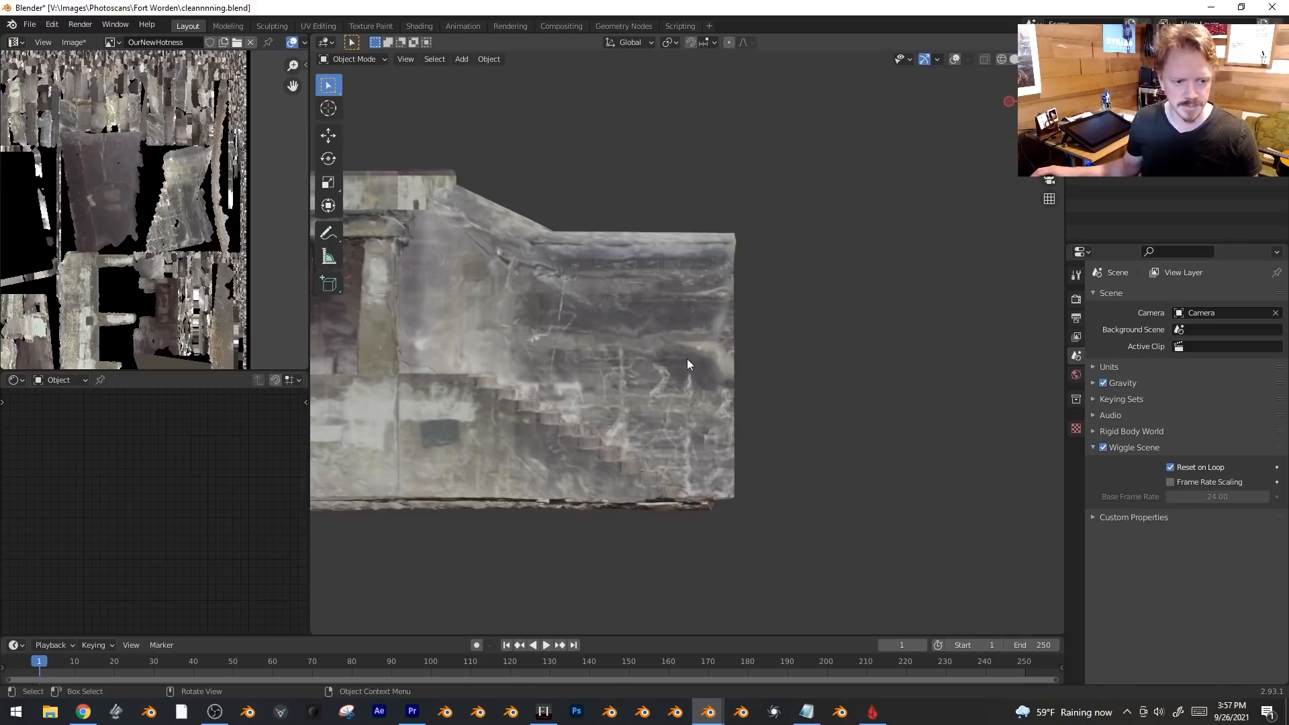
scroll(793, 392, "up", 2)
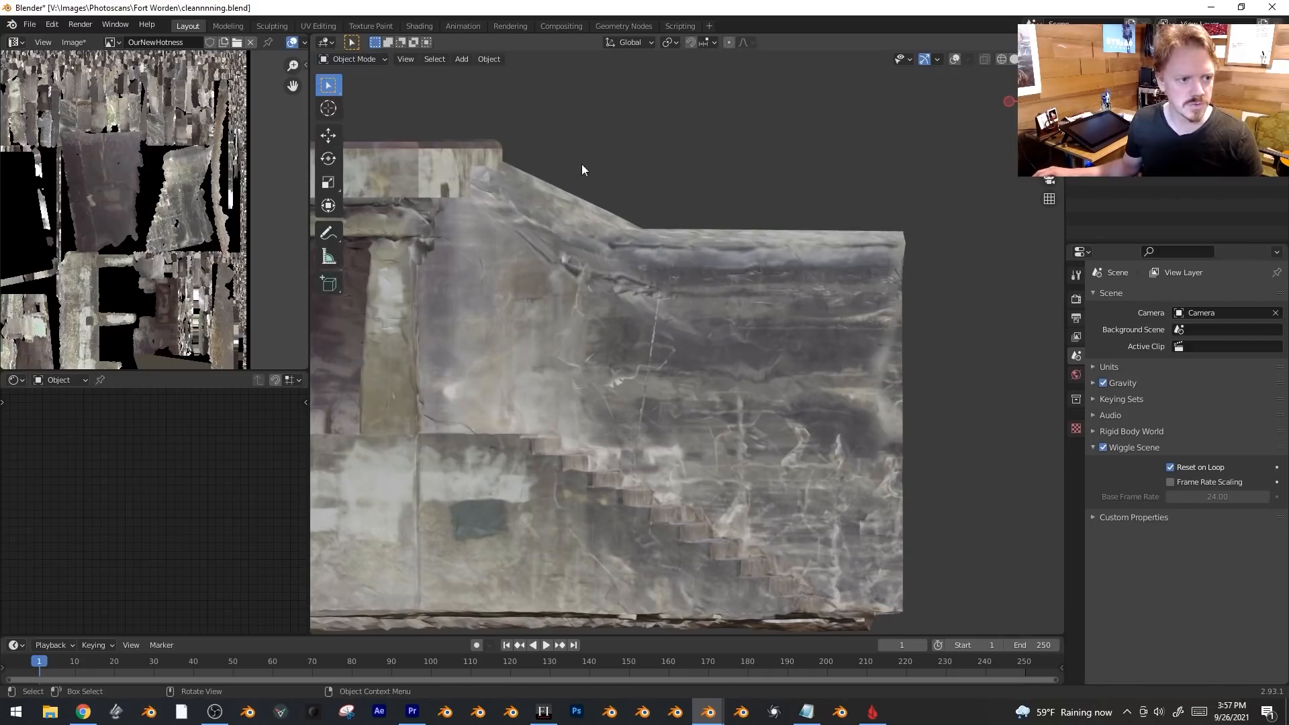
left_click(622, 316)
key("Tab")
key("Tab")
key("shift+alt+z")
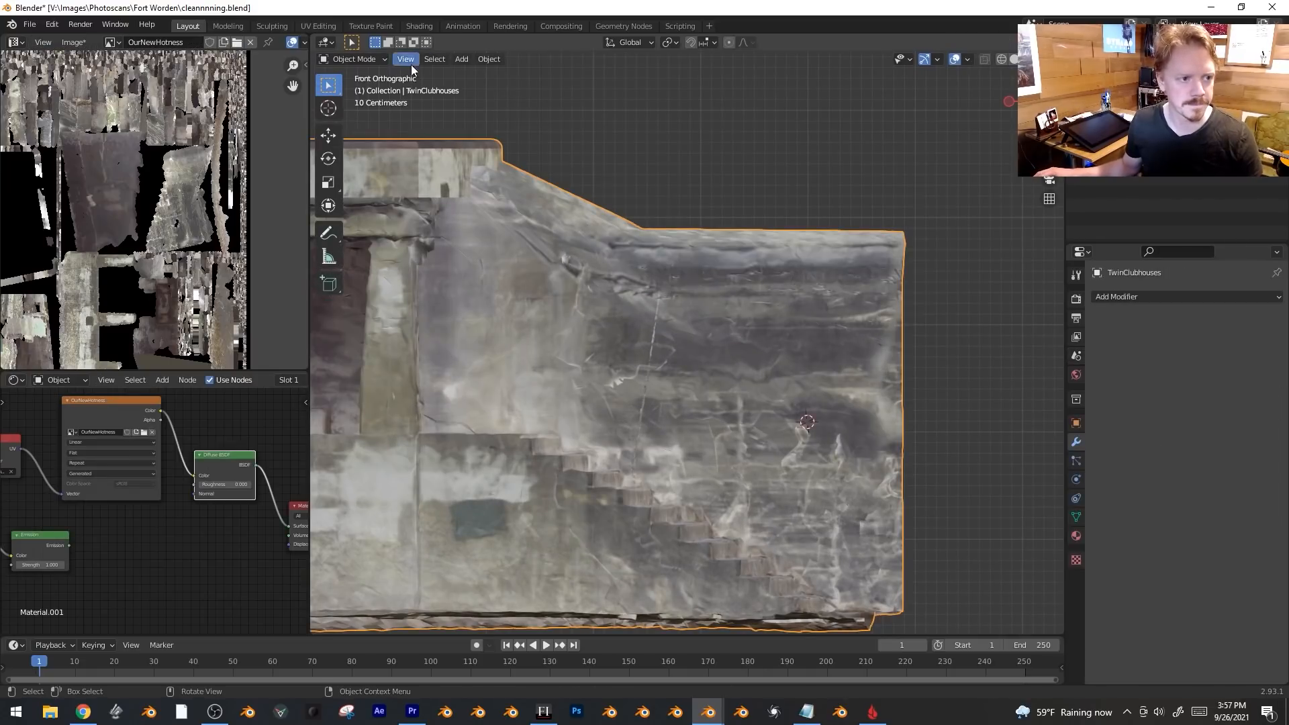
left_click(352, 59)
In Sculpt Mode, smooth the bumpy staircase wall and orbit around to check the result.
left_click(357, 104)
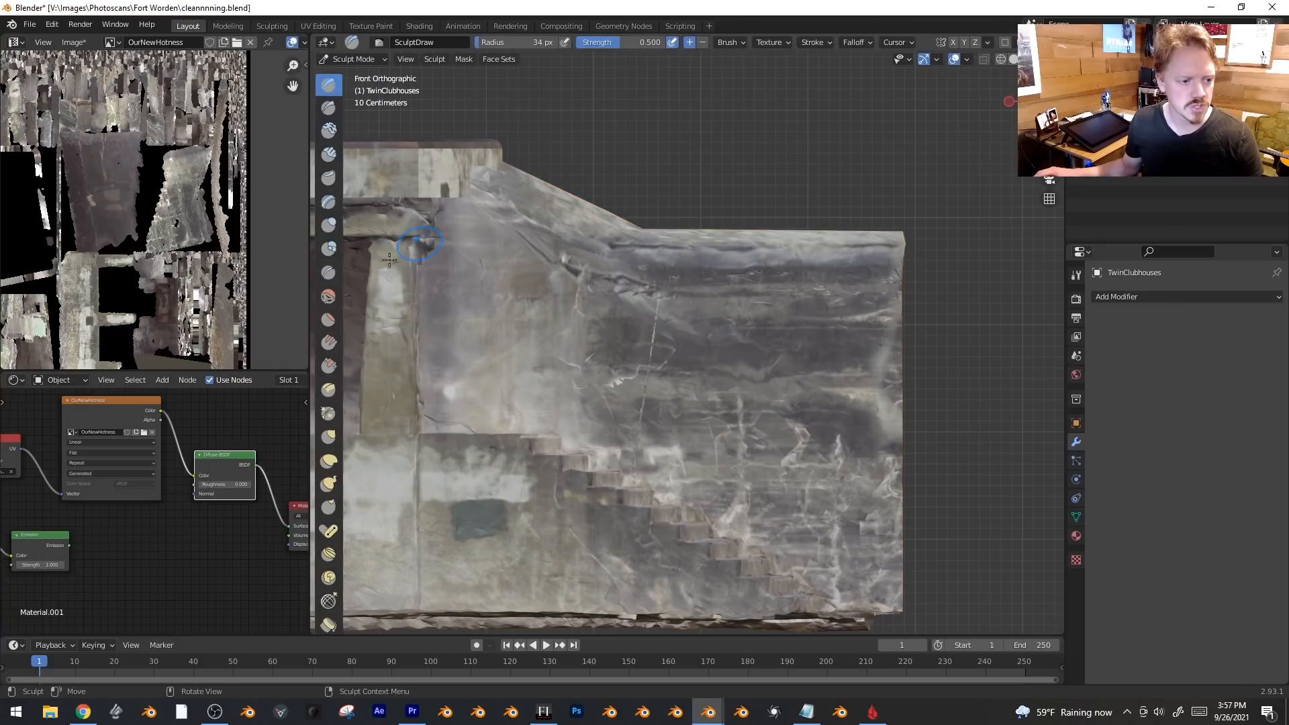
mouse_move(796, 344)
left_mouse_down()
mouse_move(645, 389)
mouse_move(792, 470)
mouse_move(618, 376)
mouse_move(733, 297)
left_mouse_up()
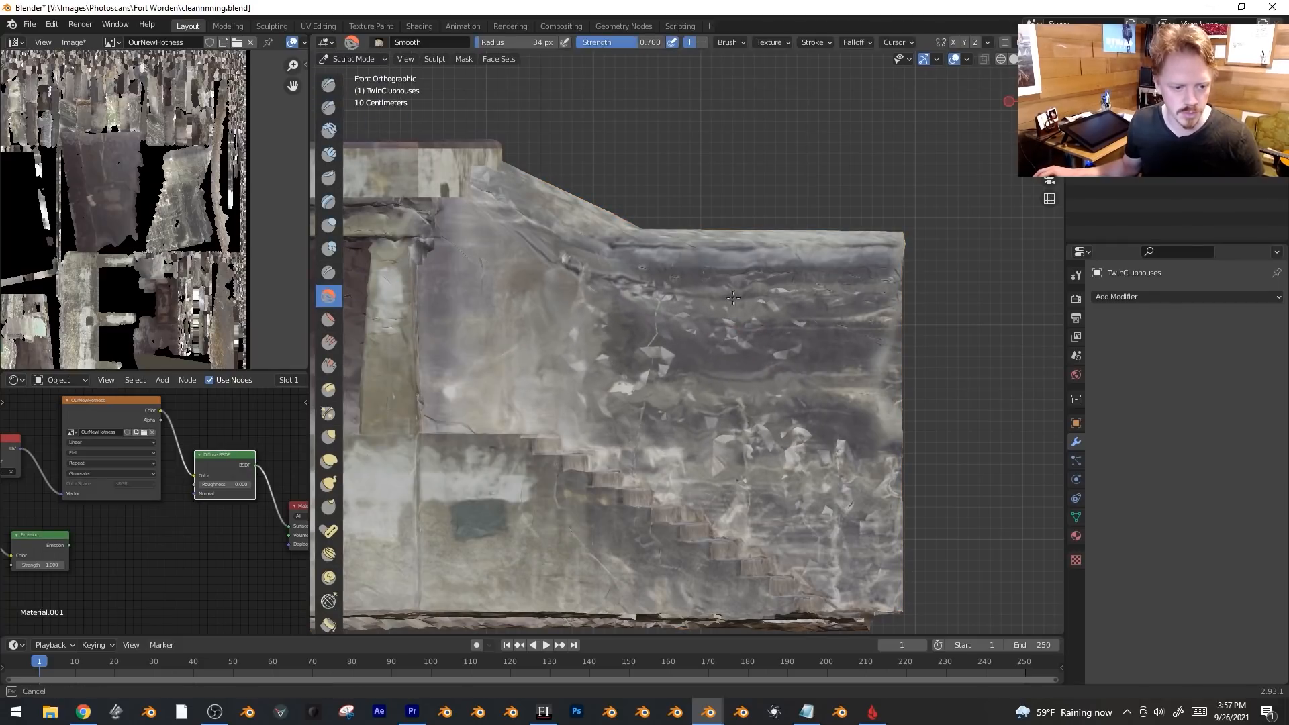
mouse_move(851, 521)
middle_mouse_down()
mouse_move(834, 355)
mouse_move(814, 356)
mouse_move(815, 404)
mouse_move(854, 350)
mouse_move(789, 321)
middle_mouse_up()
middle_click_drag(630, 245, 815, 421)
middle_click_drag(570, 506, 406, 301)
mouse_move(778, 339)
middle_mouse_down()
mouse_move(844, 374)
mouse_move(823, 403)
middle_mouse_up()
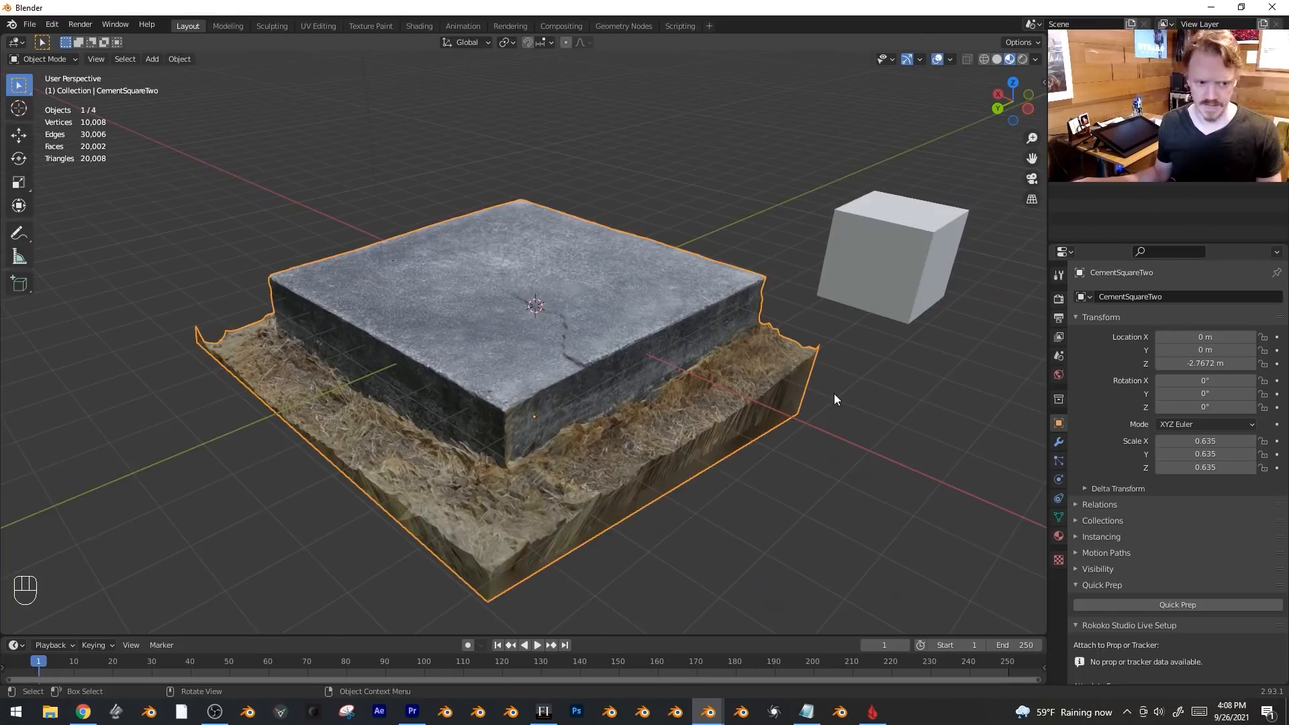
Inspect the CementSquareTwo slab scan and enter Edit Mode on it.
mouse_move(834, 393)
middle_mouse_down()
mouse_move(805, 396)
mouse_move(824, 385)
middle_mouse_up()
middle_click_drag(615, 340, 663, 372)
key("Tab")
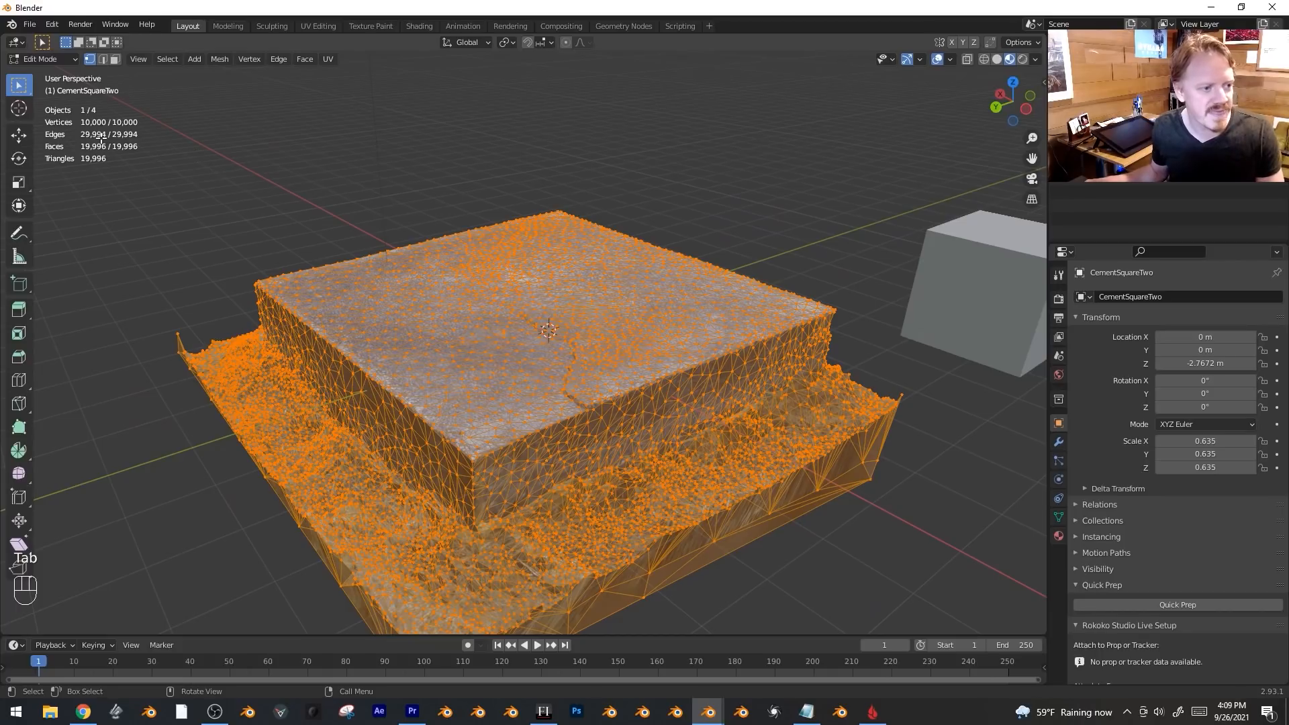
Inspect the cutter cube and the CementSquareTwo scan by selecting each in turn.
key("Tab")
middle_click_drag(615, 329, 685, 273, "shift")
left_click(891, 245)
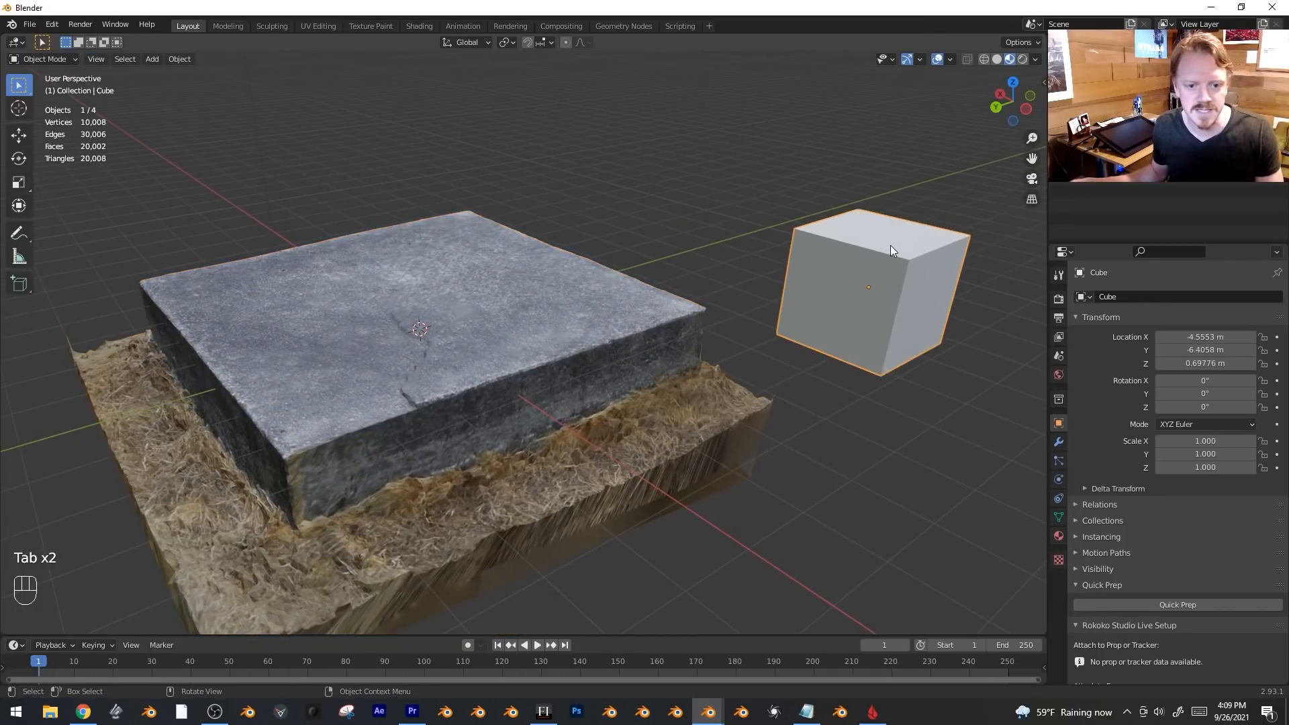
key("Tab")
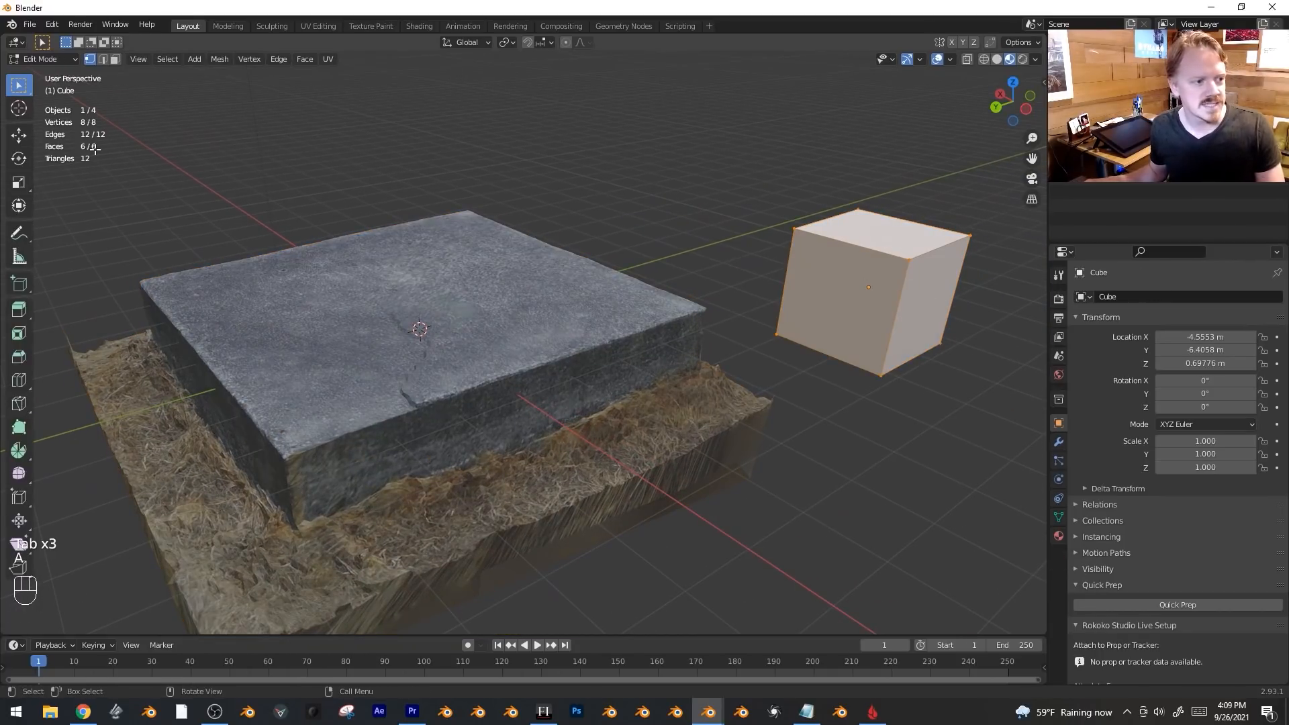
key("Tab")
left_click(433, 379)
key("Tab")
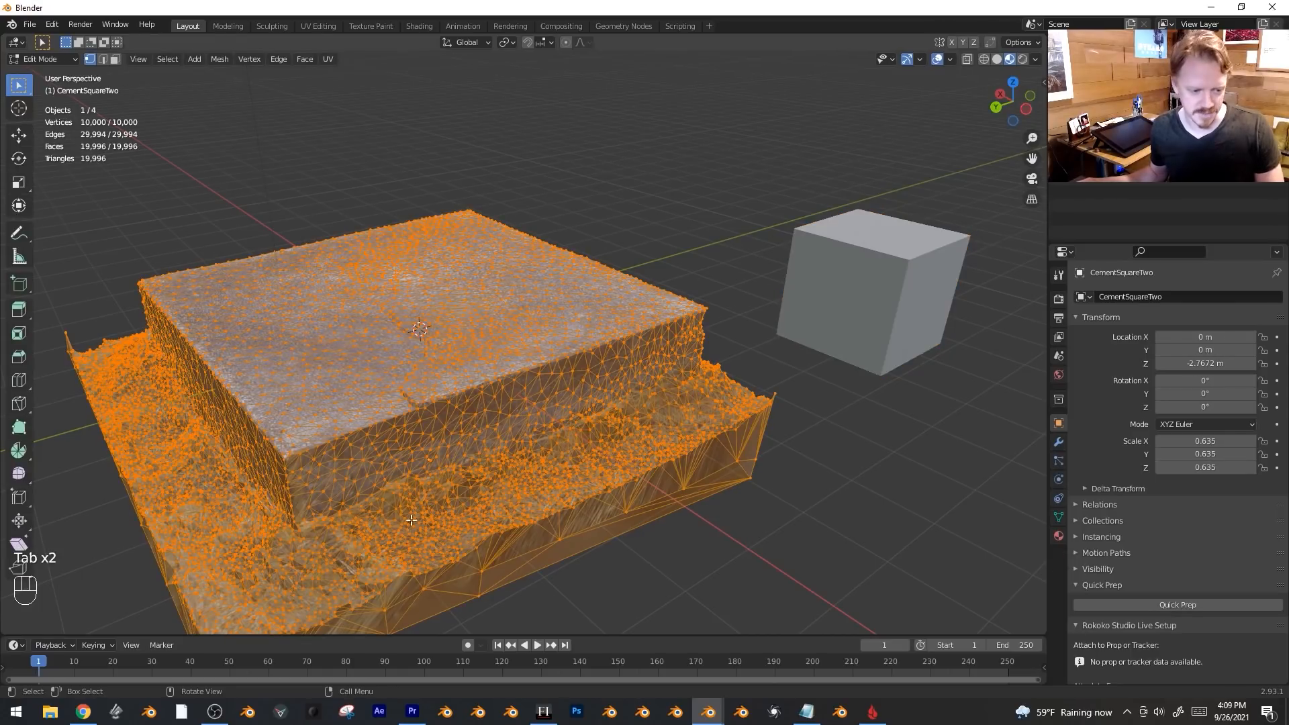
key("Tab")
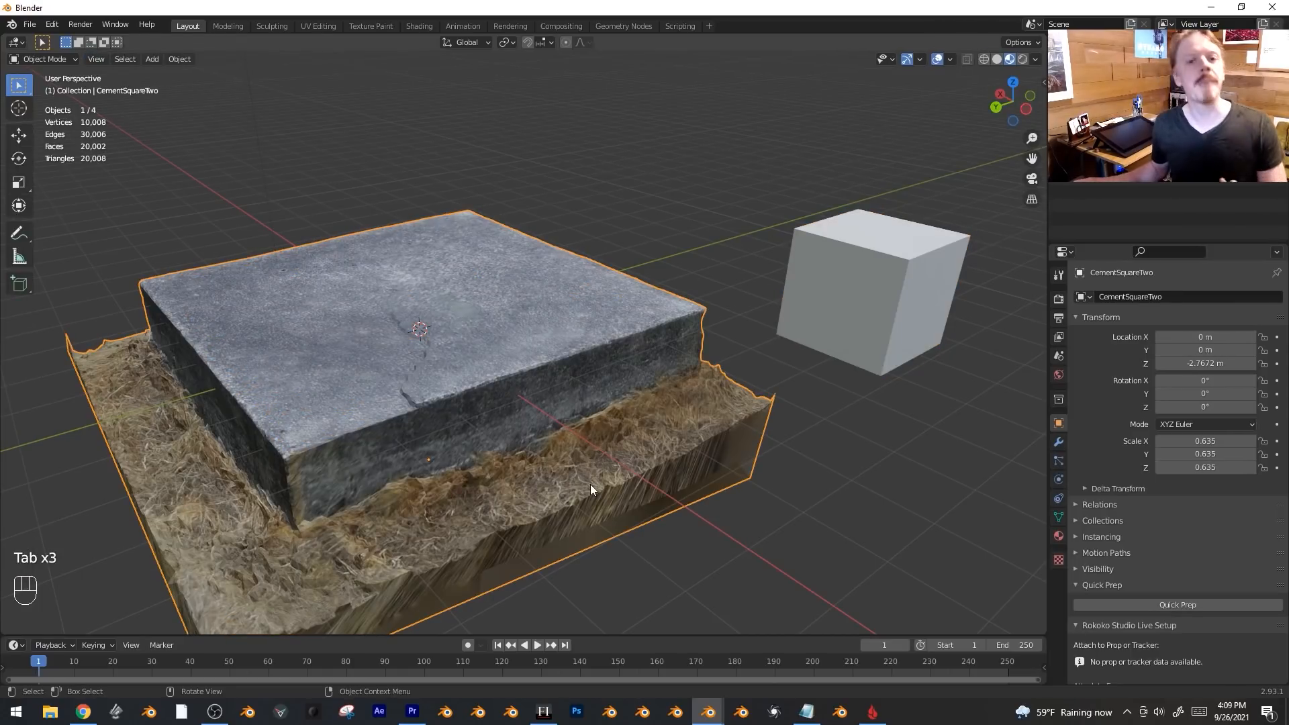
Move the cube onto the slab from top view, scale it up, and lower it beneath the slab.
scroll(707, 373, "down", 5)
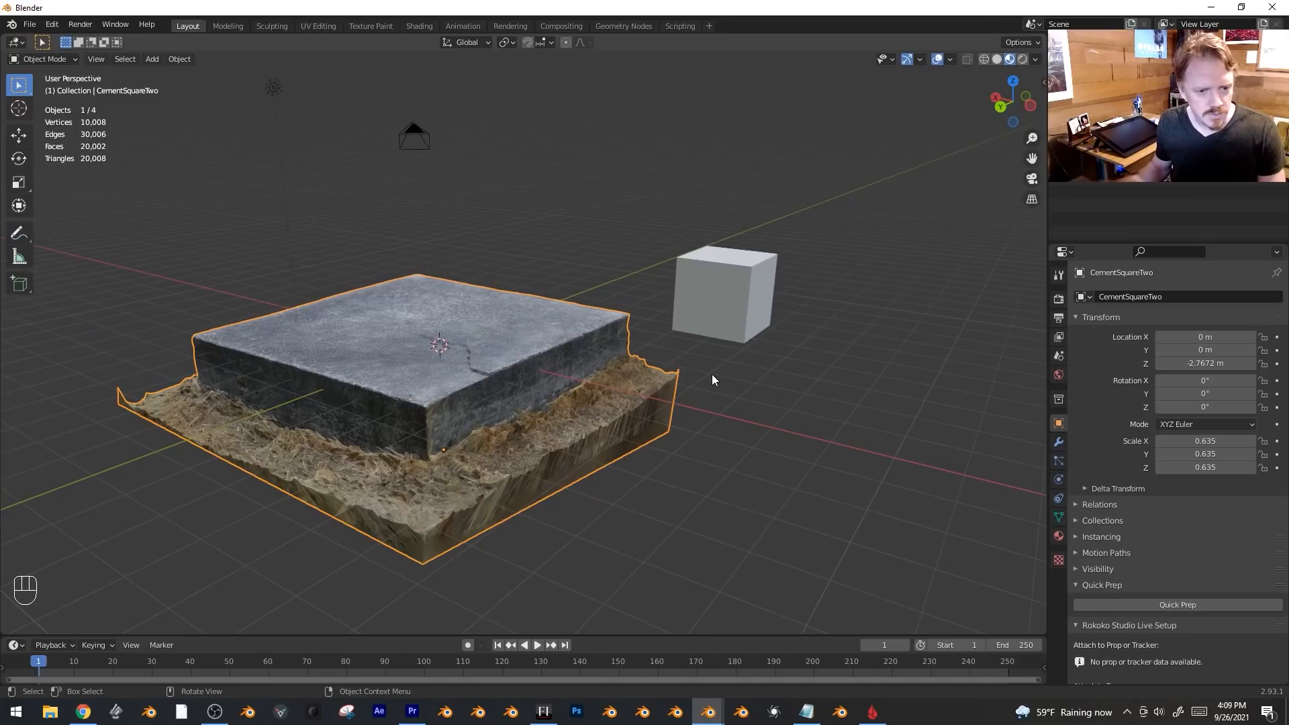
key("KP_7")
left_click(446, 565)
key("g")
left_click(796, 273)
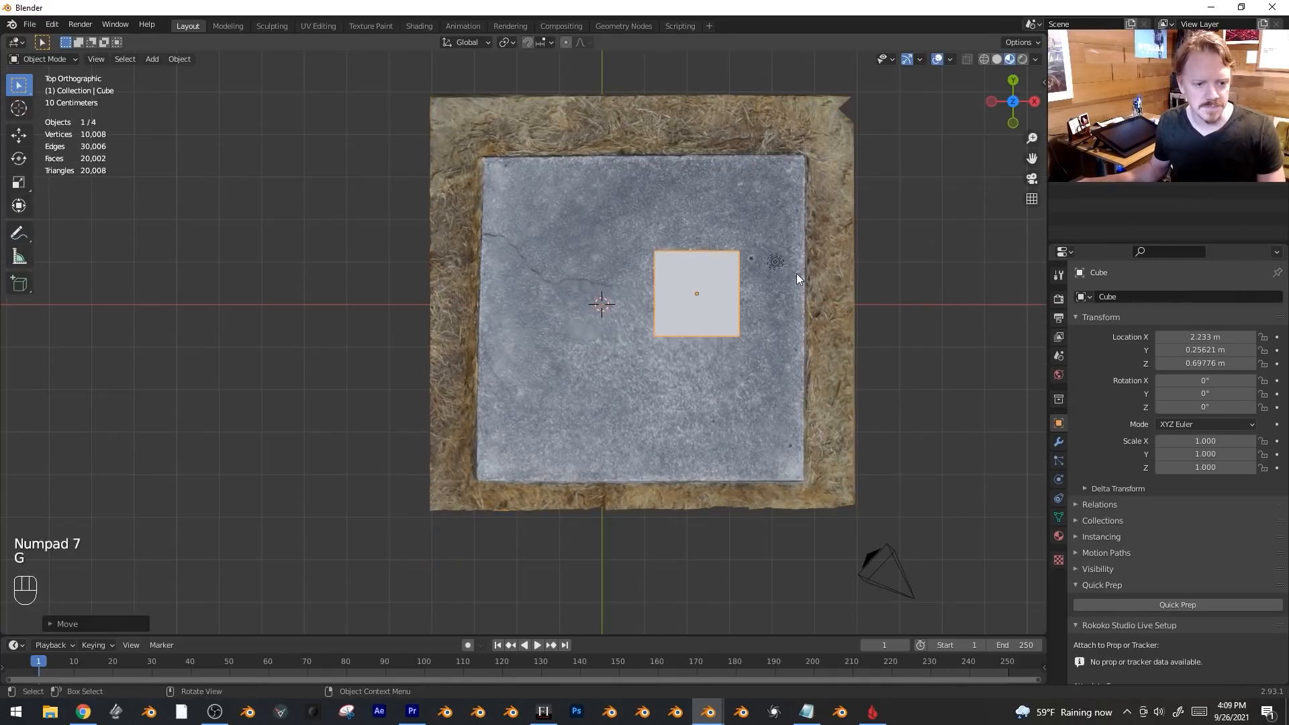
key("s")
left_click(772, 262)
key("g")
left_click(401, 210)
middle_click_drag(401, 211, 631, 207)
key("g")
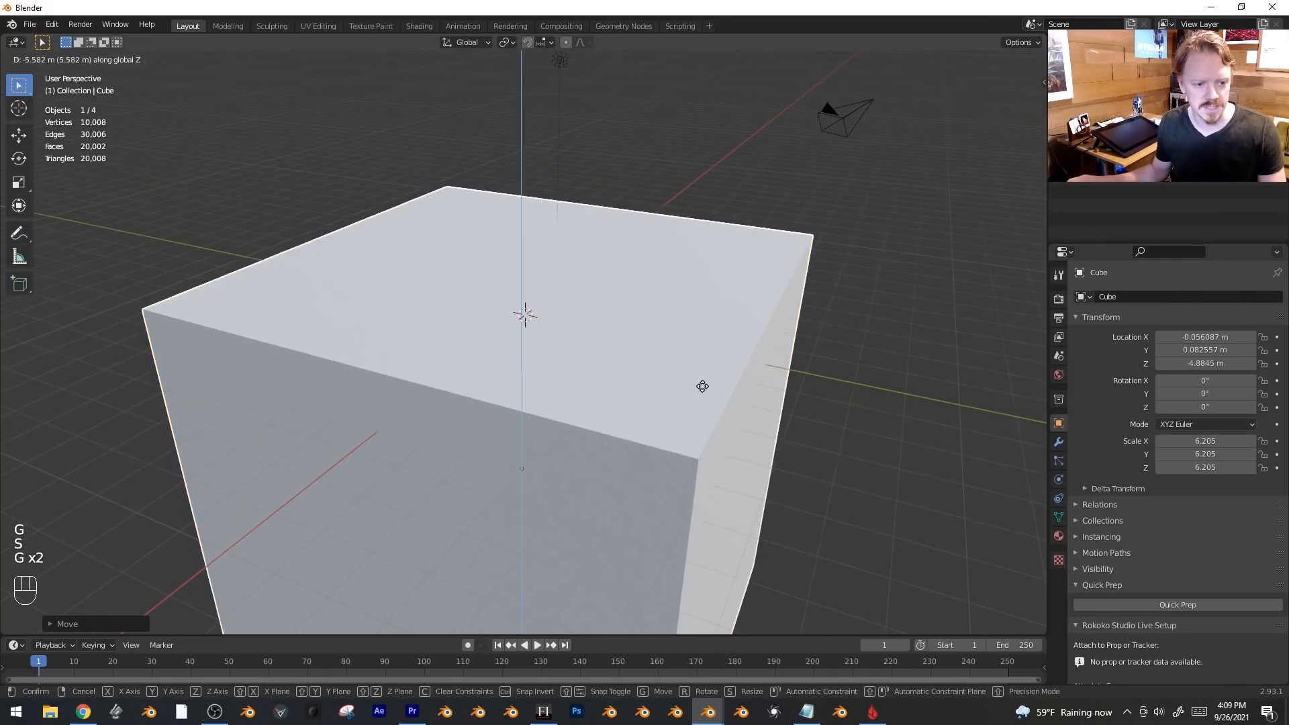
key("shift")
left_click(727, 256)
middle_click_drag(727, 256, 600, 378)
Raise a vertex on the slab's lower edge along Z with proportional editing.
key("g")
right_click(477, 570)
left_click(474, 396)
middle_click_drag(474, 396, 562, 368)
key("Tab")
key("1")
left_click(477, 384)
key("g")
key("z")
key("o")
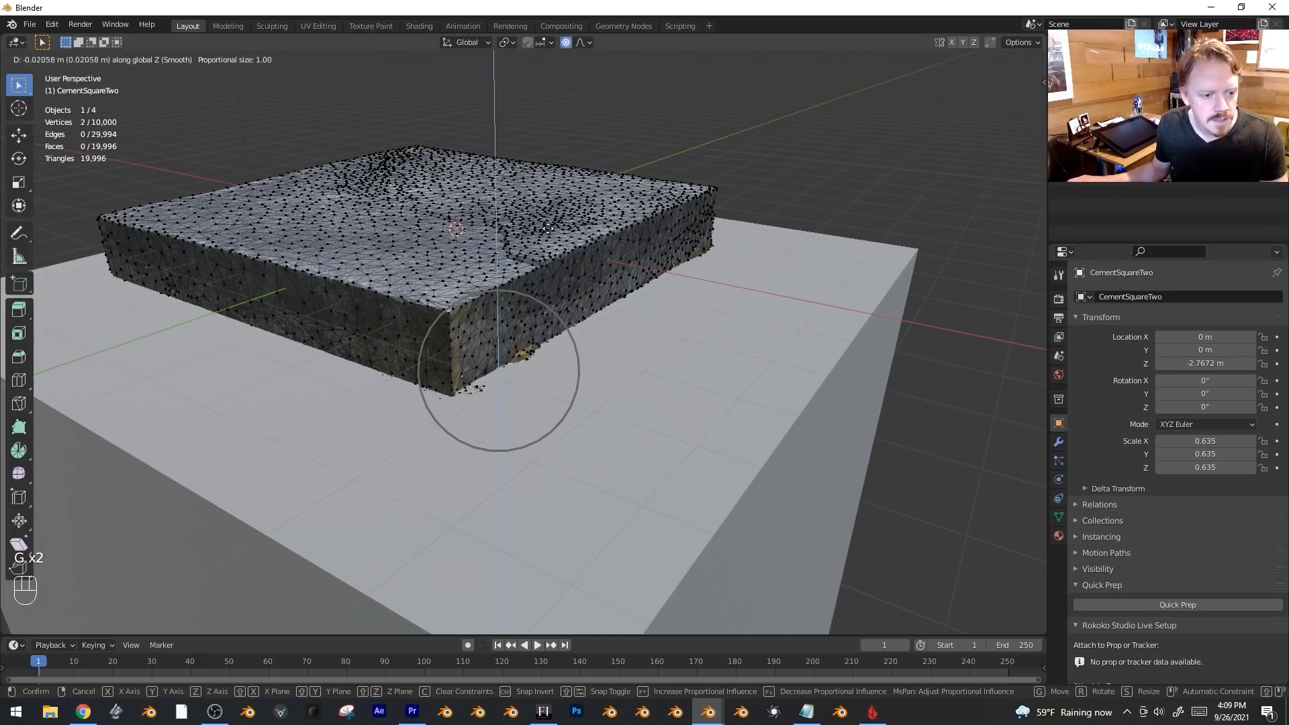
left_click(531, 349)
Adjust a second edge vertex of the slab vertically.
left_click(526, 361, "shift")
key("g")
key("z")
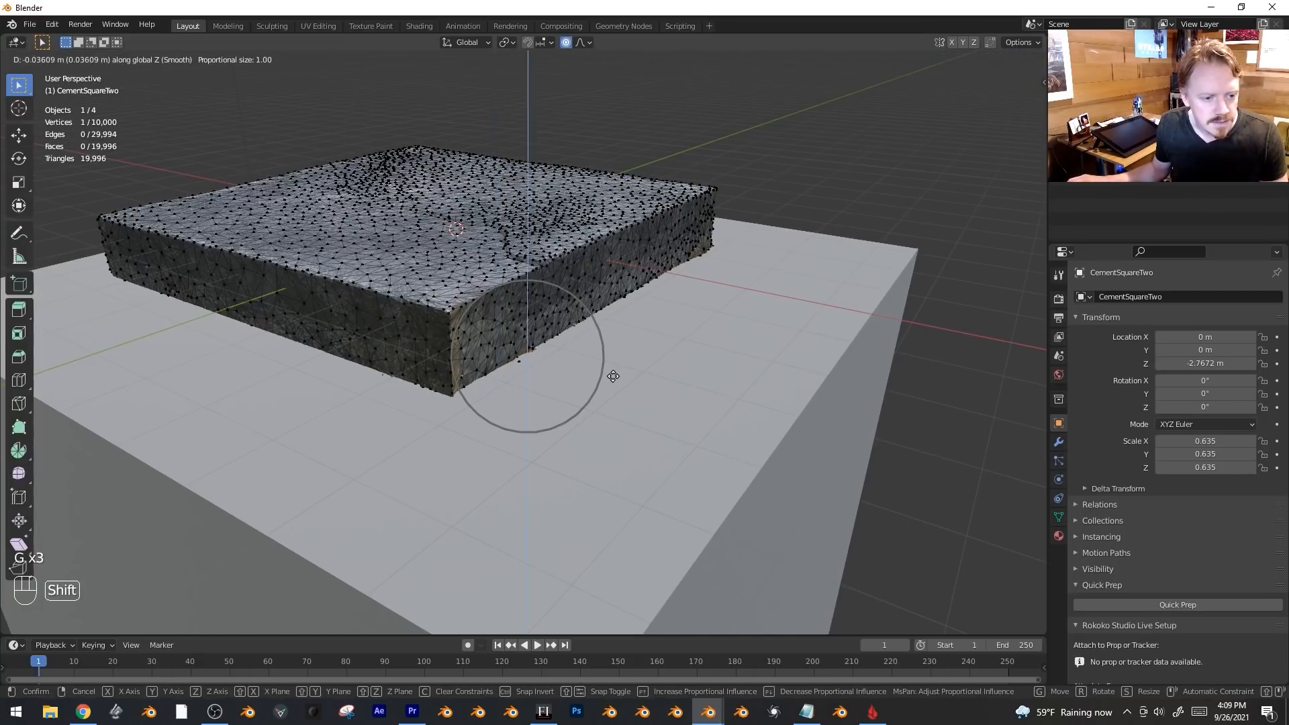
left_click(613, 376)
scroll(613, 376, "down", 3)
scroll(604, 336, "up", 5)
scroll(672, 336, "down", 4)
Cut the slab with the cube via BoolTool, apply the boolean modifier, and delete the cutter cube.
key("Tab")
left_click(711, 343)
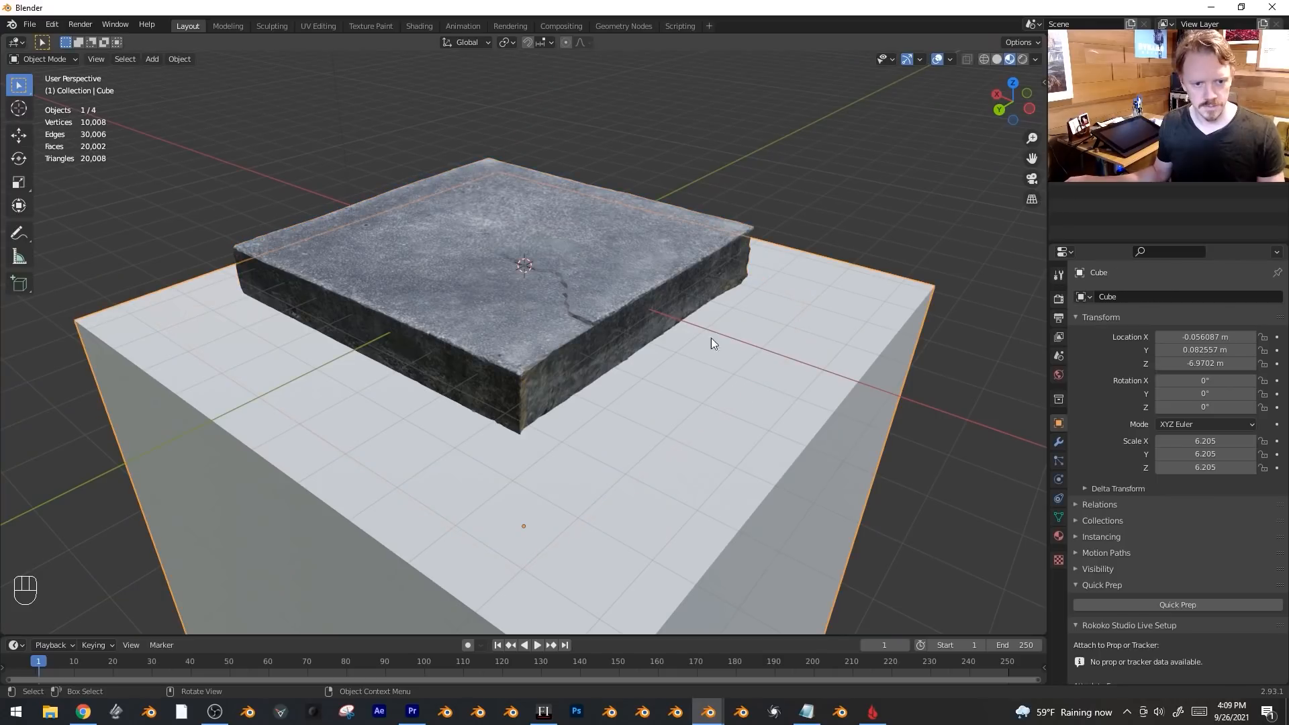
left_click(683, 299, "shift")
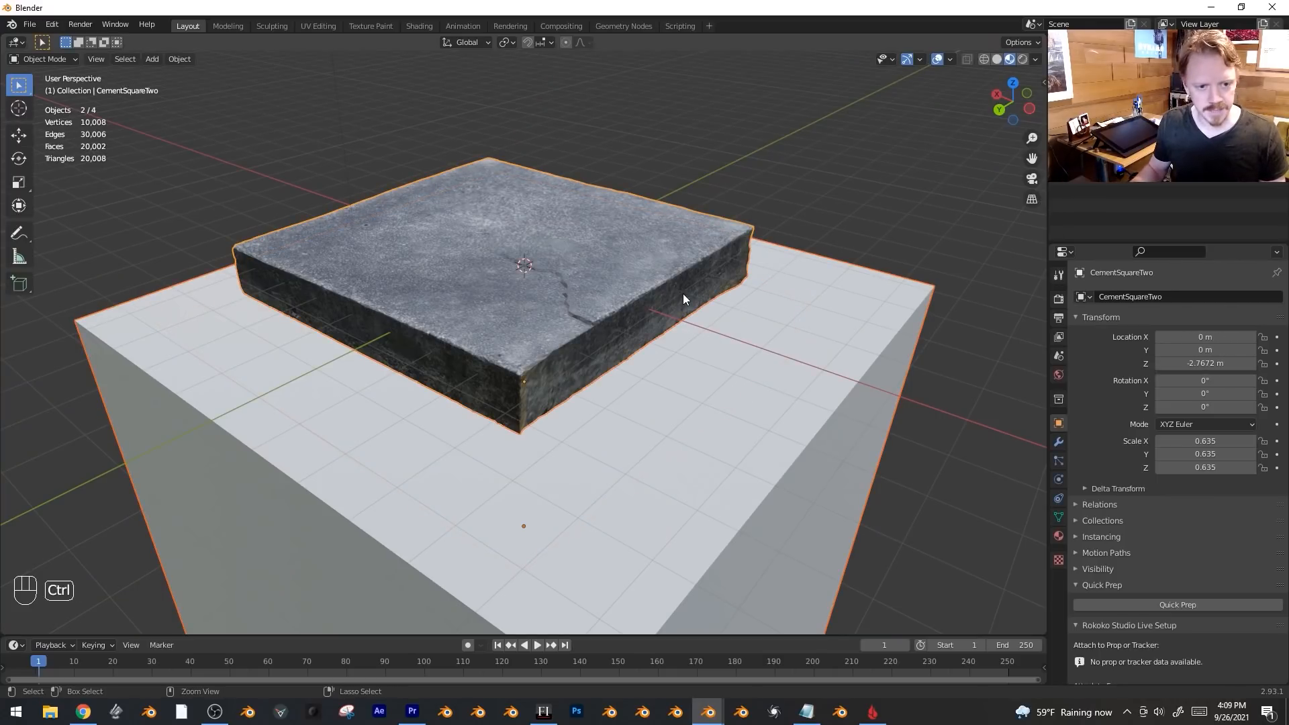
key("ctrl+KP_Subtract")
key("alt+a")
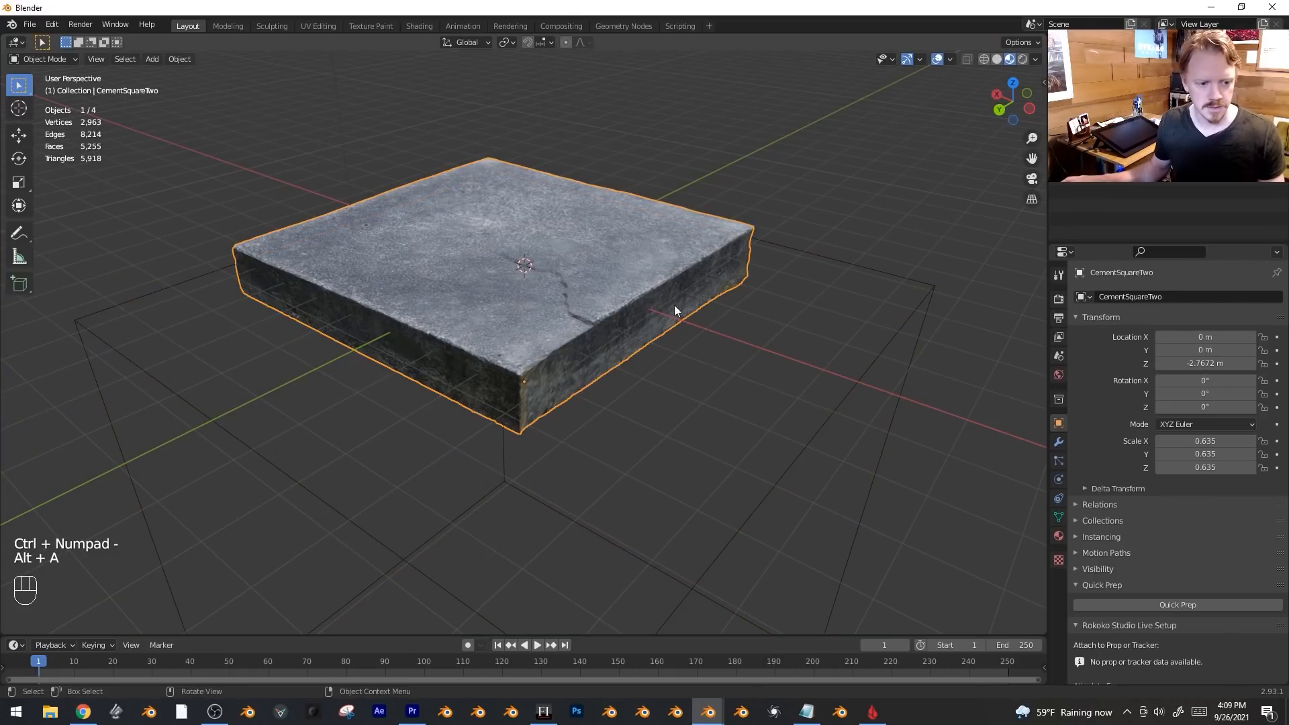
left_click(1059, 443)
left_click(1245, 319)
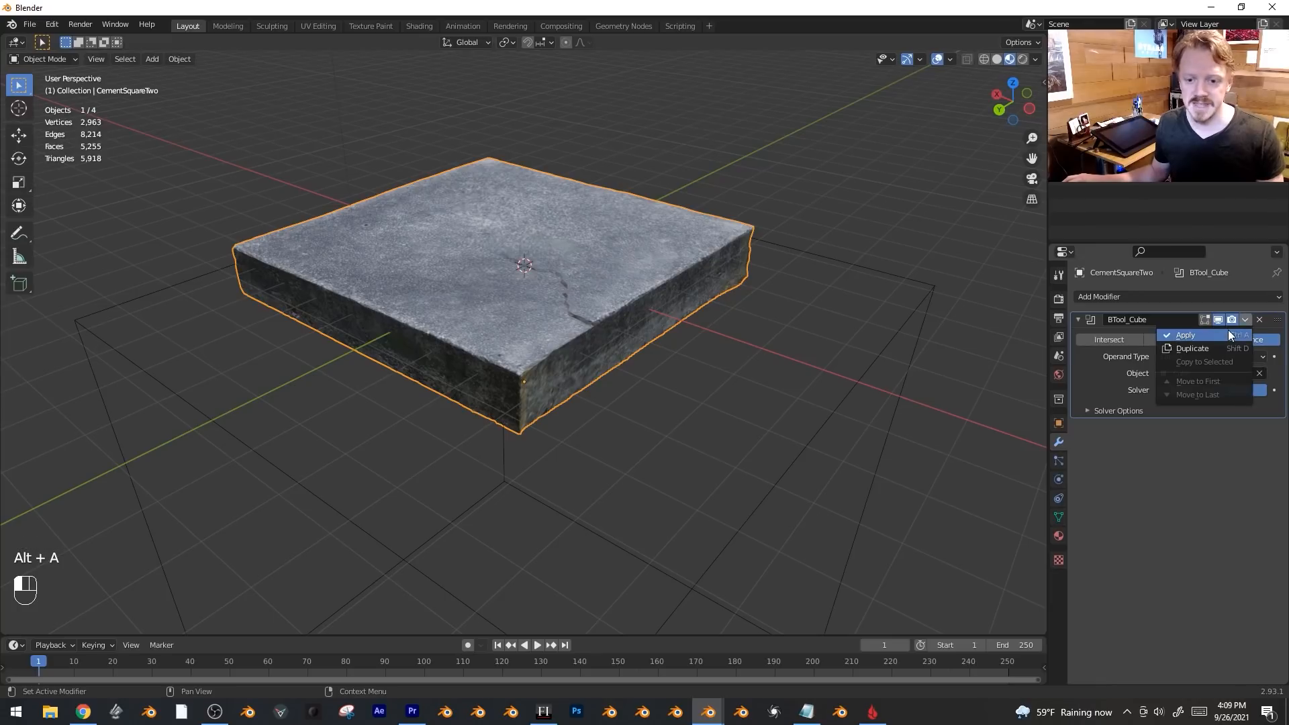
left_click(1226, 335)
left_click(868, 272)
key("x")
left_click(867, 268)
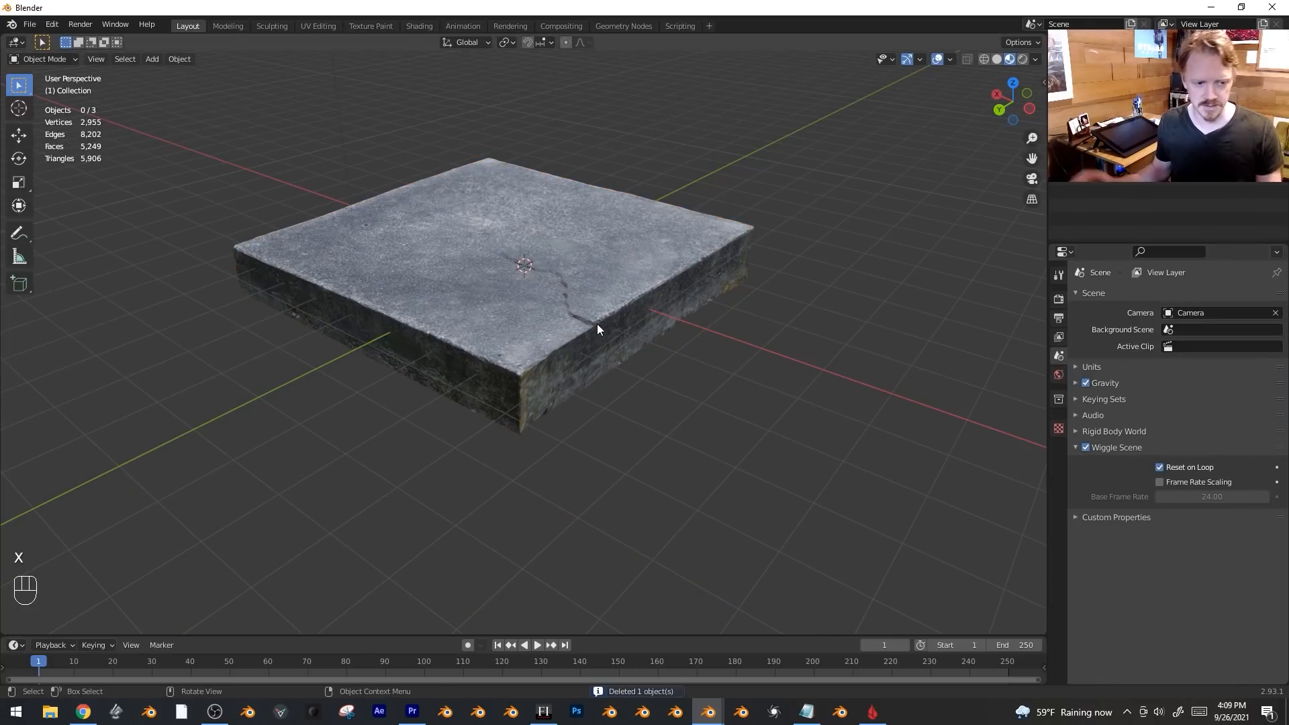
Select the trimmed slab's entire connected mesh in Edit Mode.
left_click(597, 323)
key("Tab")
key("ctrl+l")
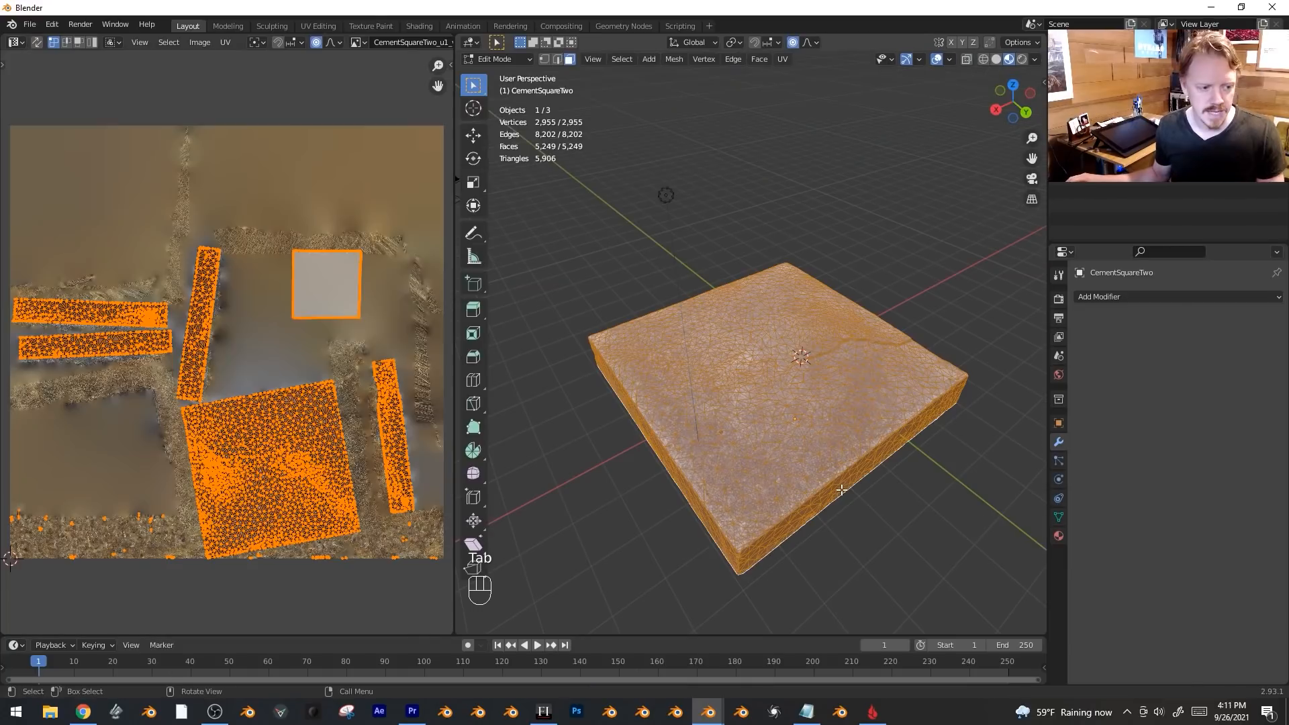
View the slab from below and enter Edit Mode to show the bottom face's UVs.
key("Tab")
mouse_move(836, 409)
middle_mouse_down()
mouse_move(734, 296)
mouse_move(806, 376)
middle_mouse_up()
key("Tab")
key("z")
key("Tab")
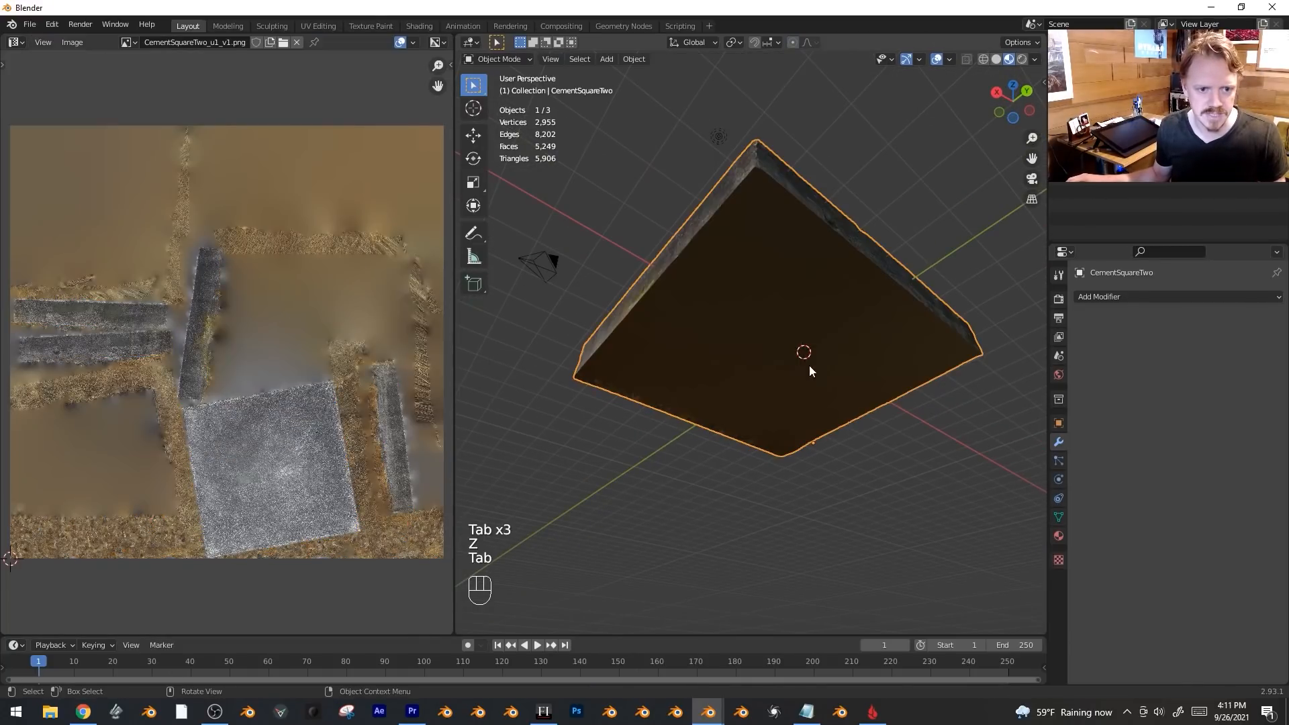
key("Tab")
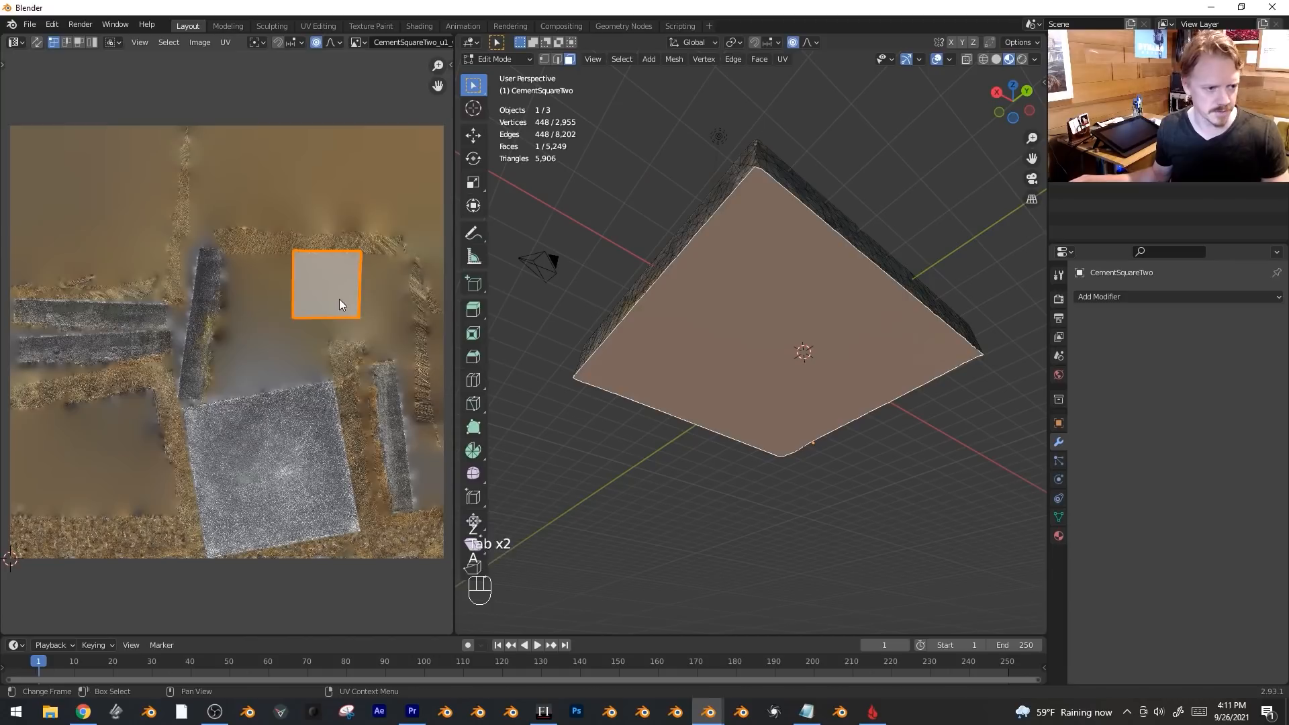
key("g")
right_click(245, 205)
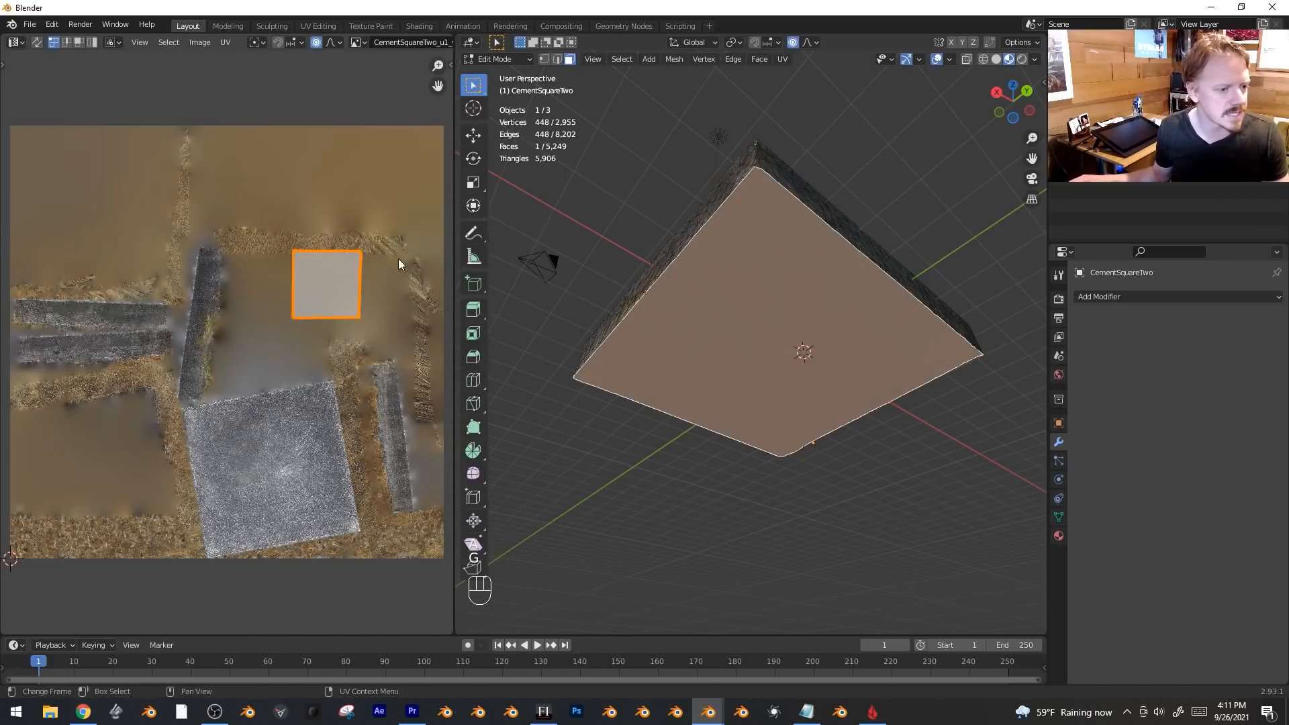
mouse_move(806, 376)
middle_mouse_down()
mouse_move(812, 430)
mouse_move(813, 381)
middle_mouse_up()
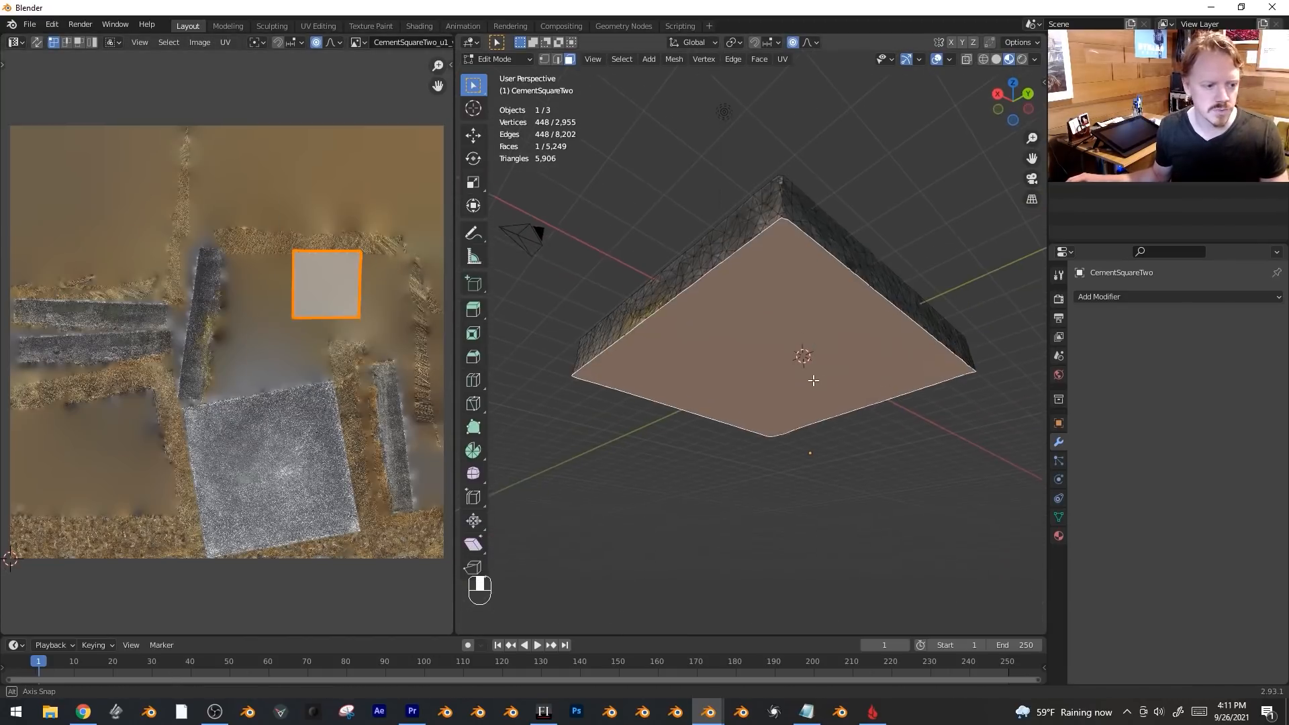
Move, scale and rotate the bottom face's UV square to fit the concrete area of the texture.
scroll(349, 403, "up", 1)
key("g")
middle_click_drag(316, 508, 307, 372)
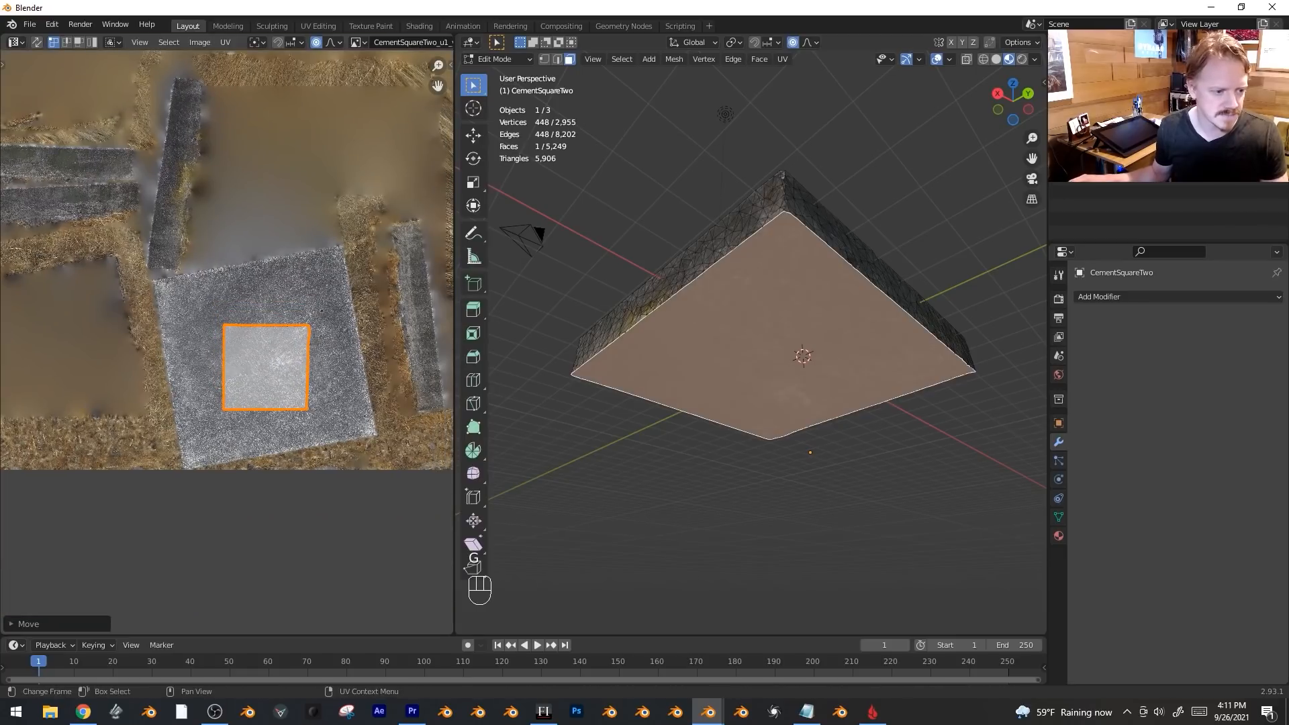
key("s")
left_click(418, 251)
key("r")
left_click(395, 203)
key("g")
left_click(395, 203)
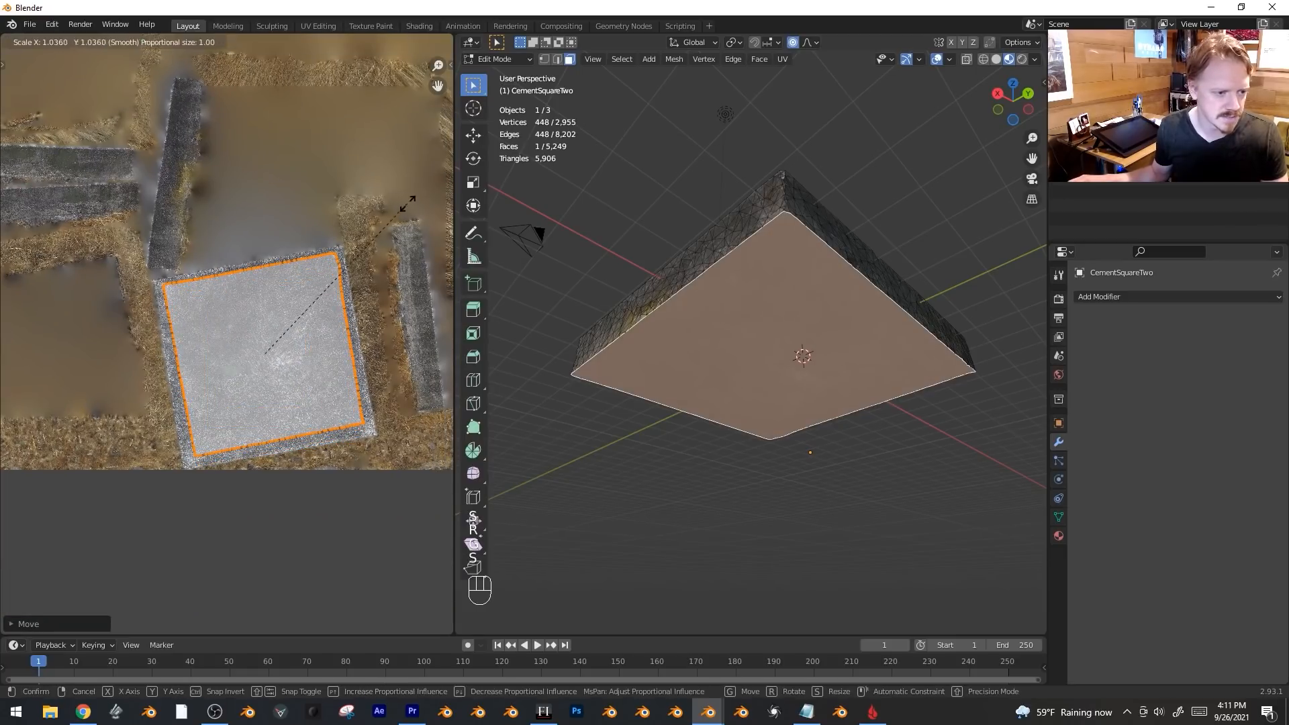
key("s")
left_click(426, 224)
Return to Object Mode and view the concrete-textured slab from the top.
key("Tab")
middle_click_drag(792, 322, 818, 466)
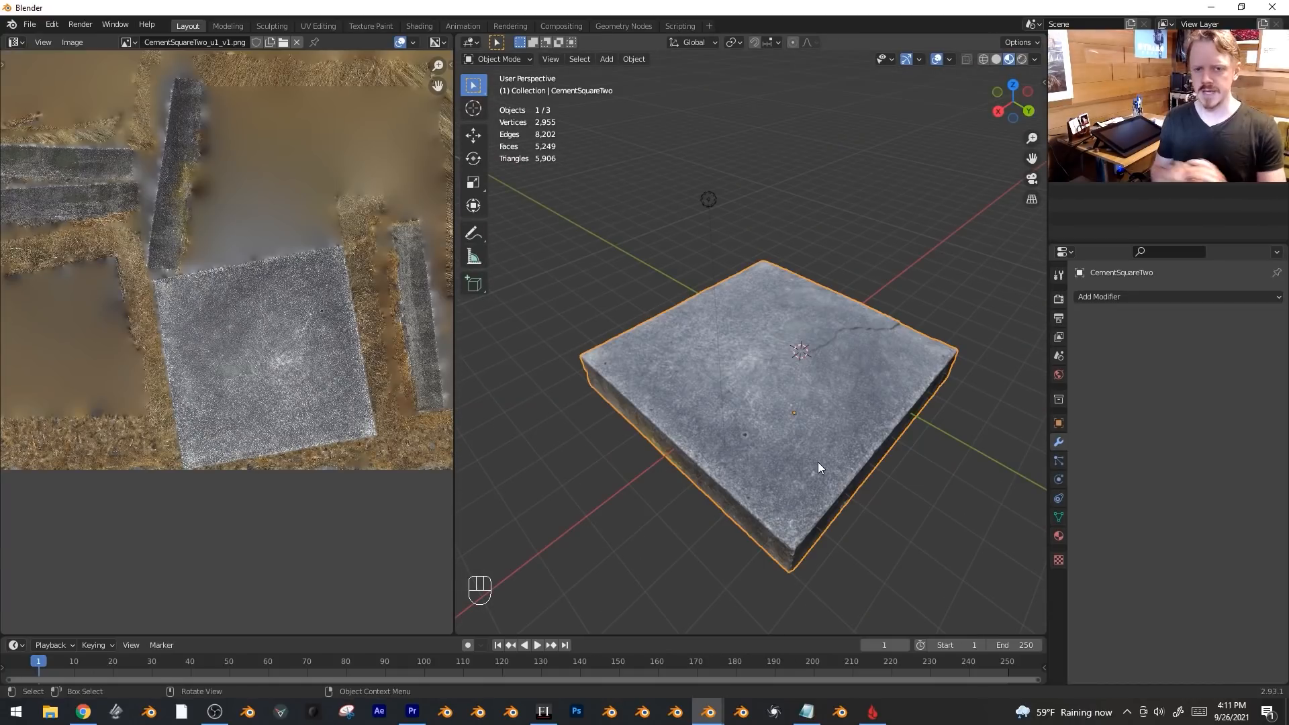
middle_click_drag(771, 377, 751, 389)
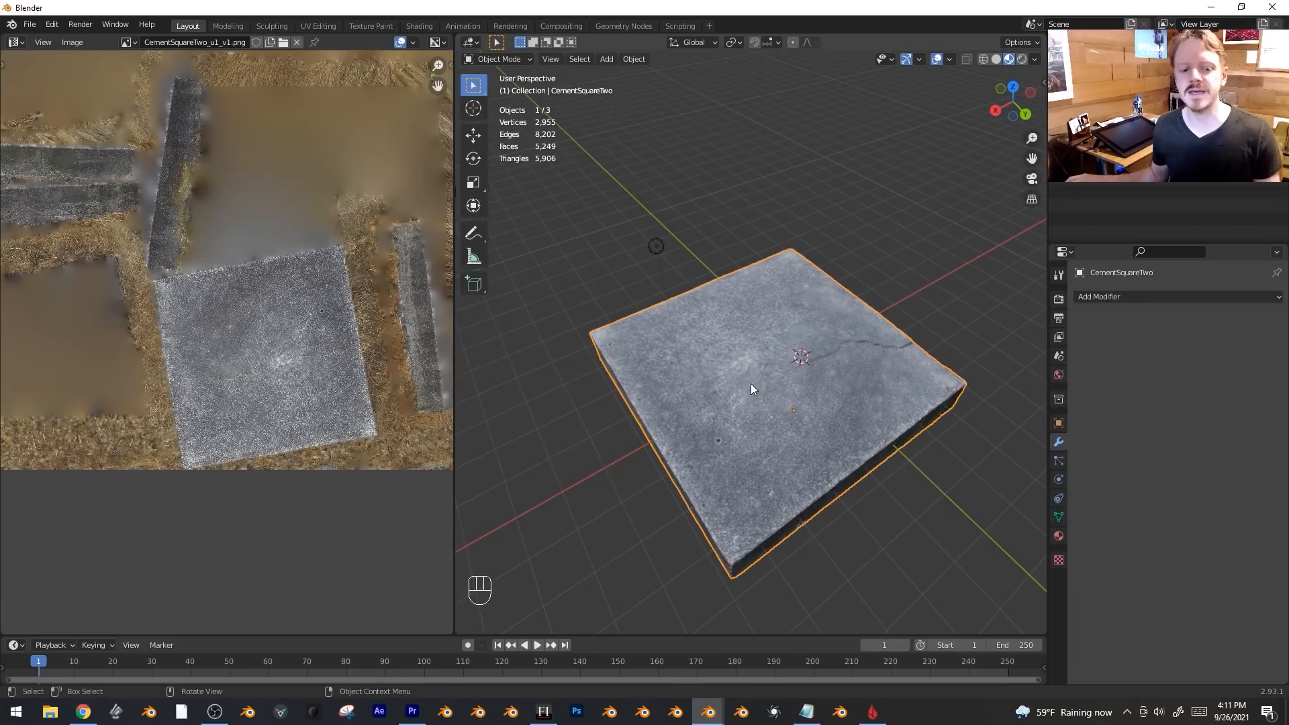
key("KP_7")
Add a cube and scale it slightly larger than the slab.
middle_click_drag(784, 301, 768, 362, "shift")
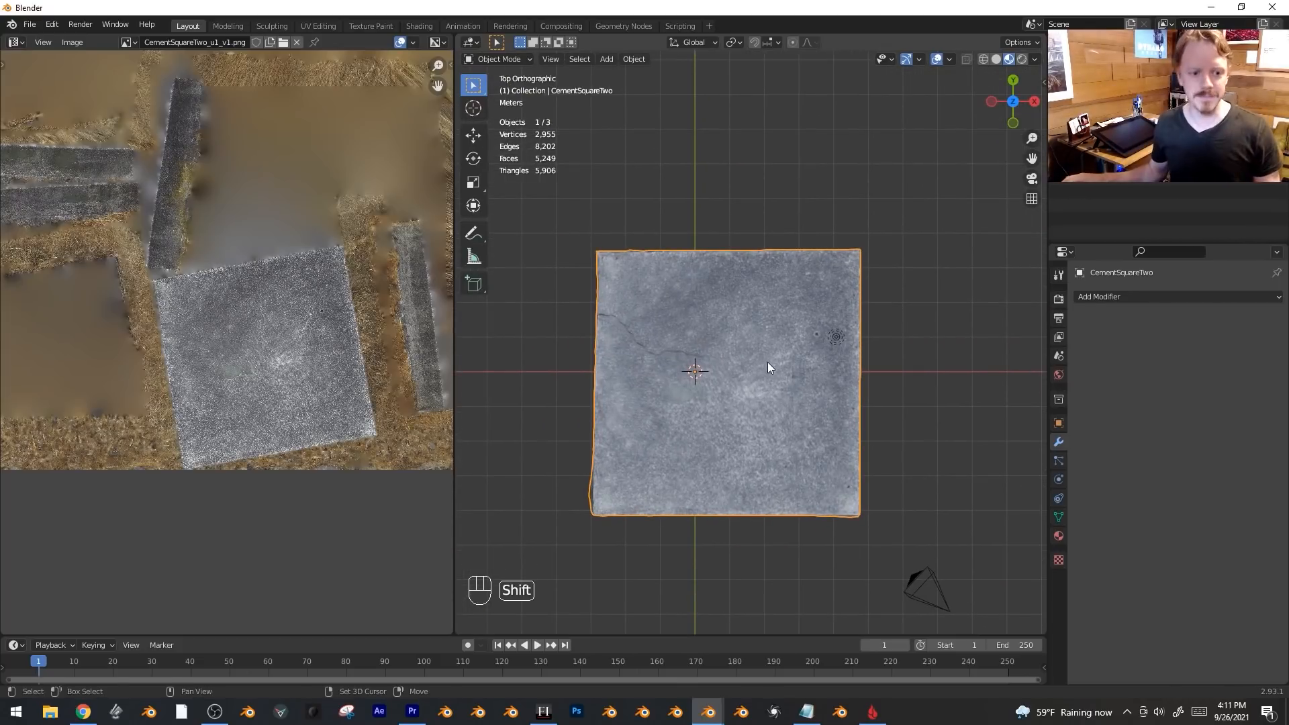
key("shift+a")
mouse_move(767, 361)
left_click(827, 376)
key("s")
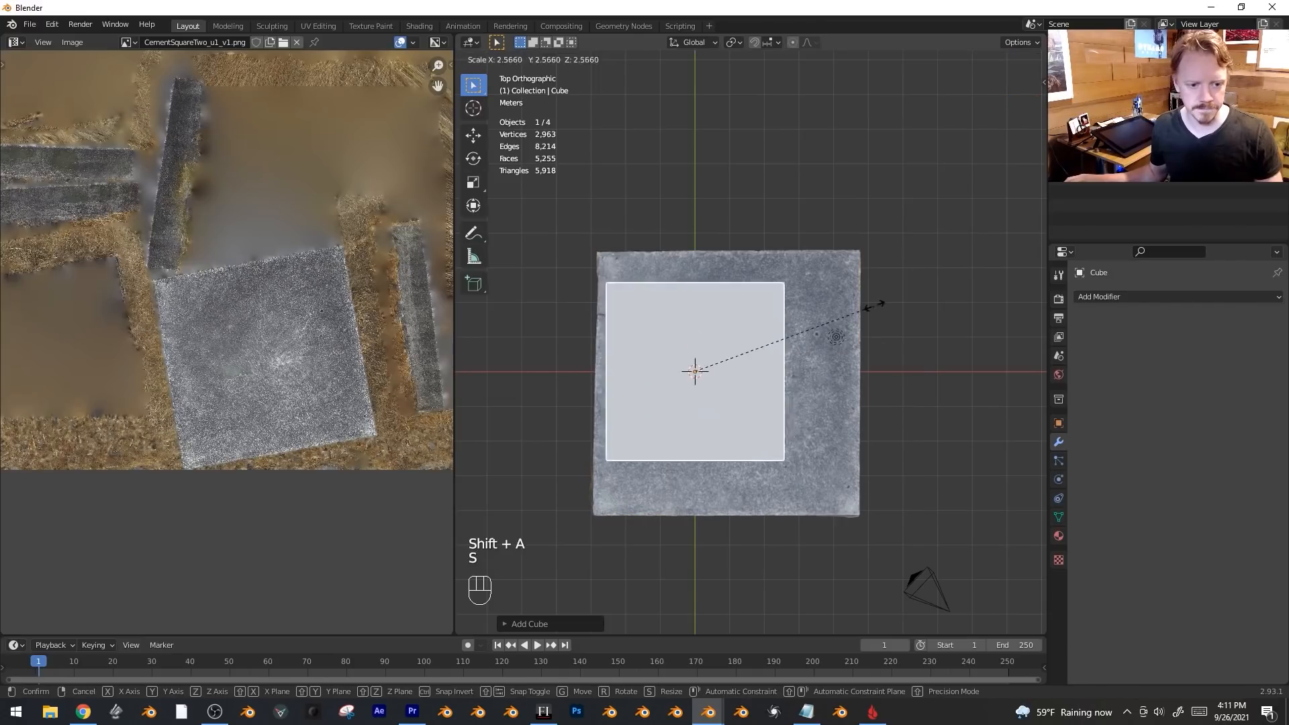
left_click(944, 272)
key("KP_1")
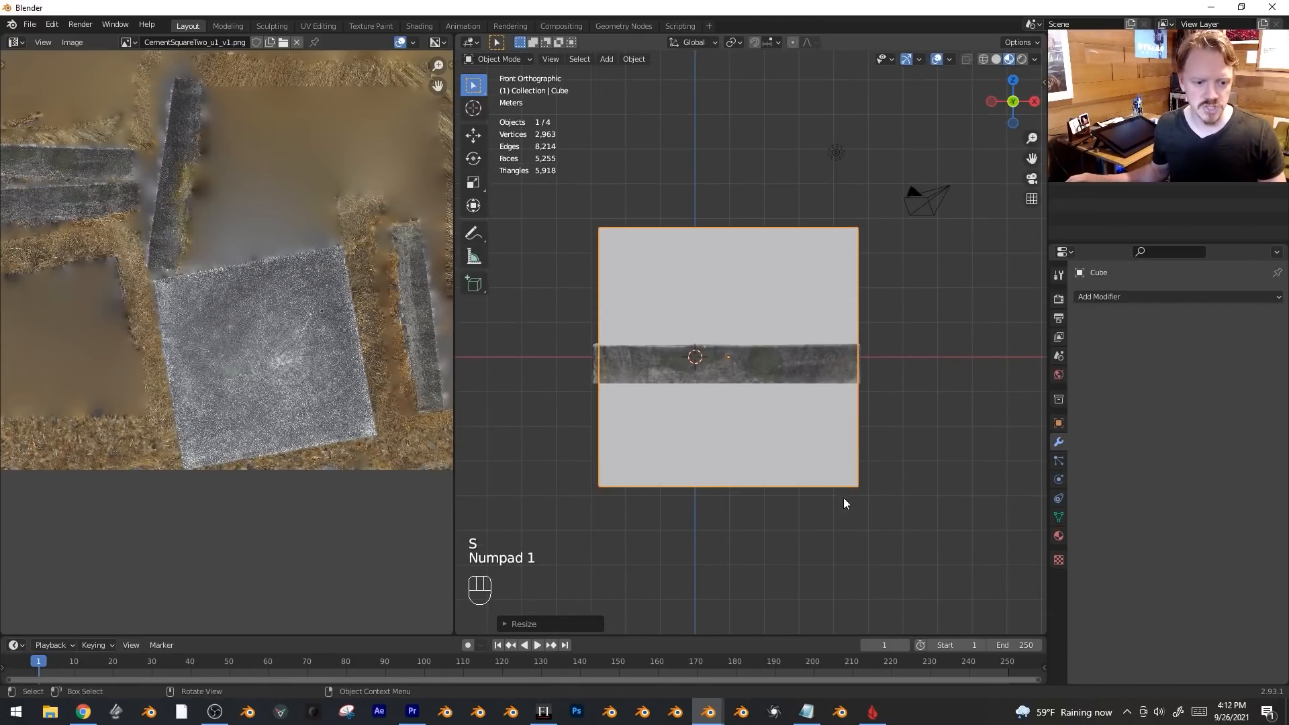
key("s")
left_click(861, 493)
Flatten the cube along Z to slab thickness and position it vertically over the slab.
key("s")
key("z")
left_click(724, 401)
key("g")
key("z")
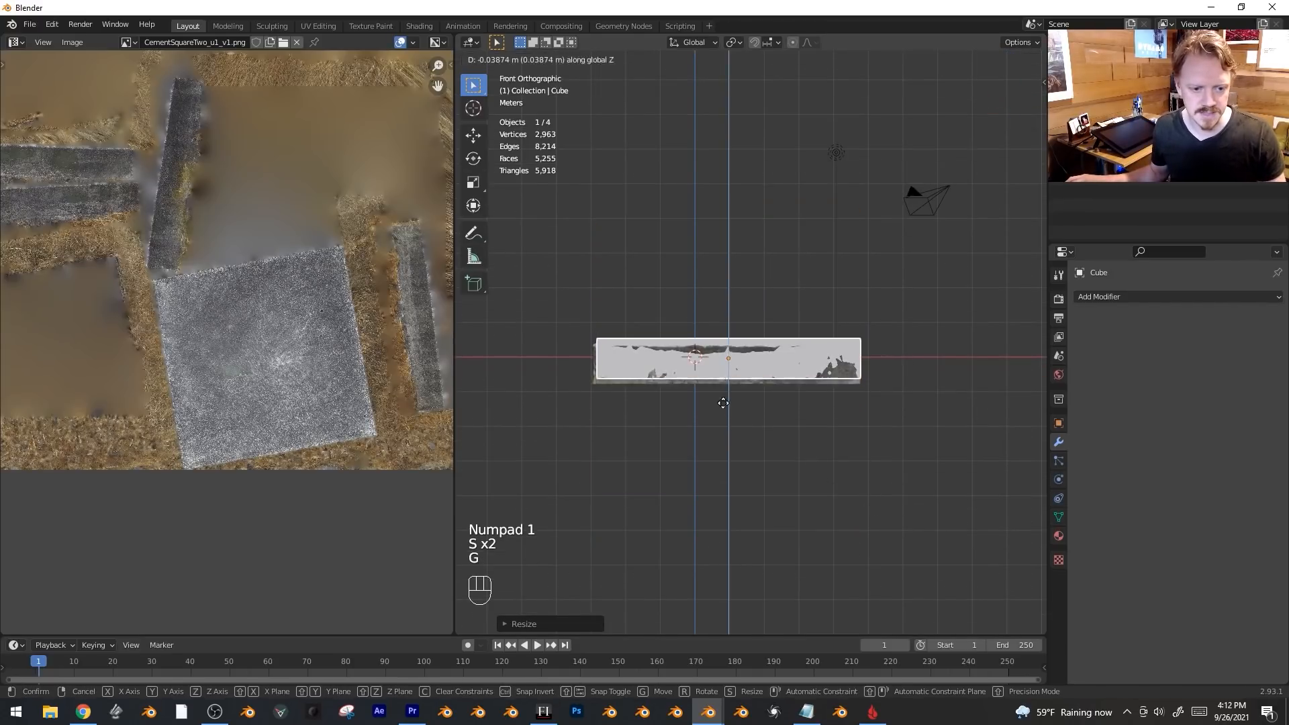
left_click(731, 449)
key("s")
key("z")
left_click(797, 461)
middle_click_drag(738, 430, 769, 451)
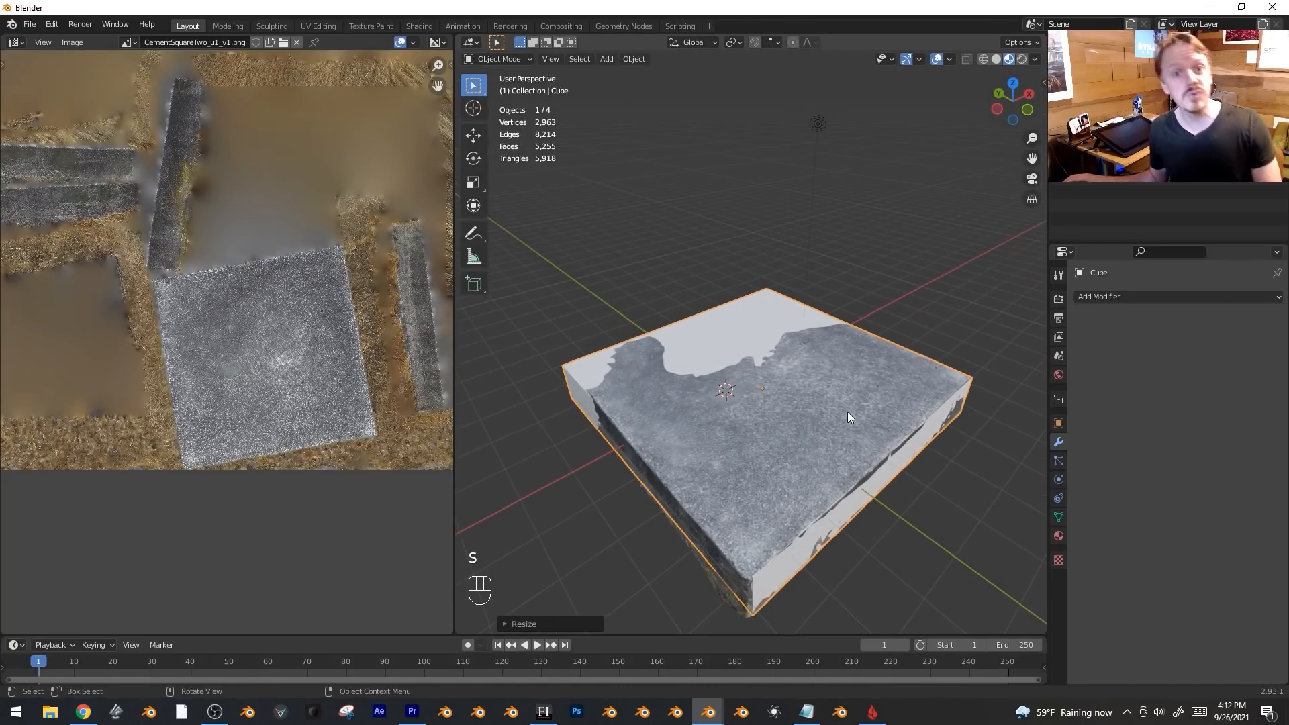
Bevel the flattened cube's edges.
key("Tab")
middle_click_drag(864, 380, 873, 316)
key("ctrl+b")
key("ctrl+b")
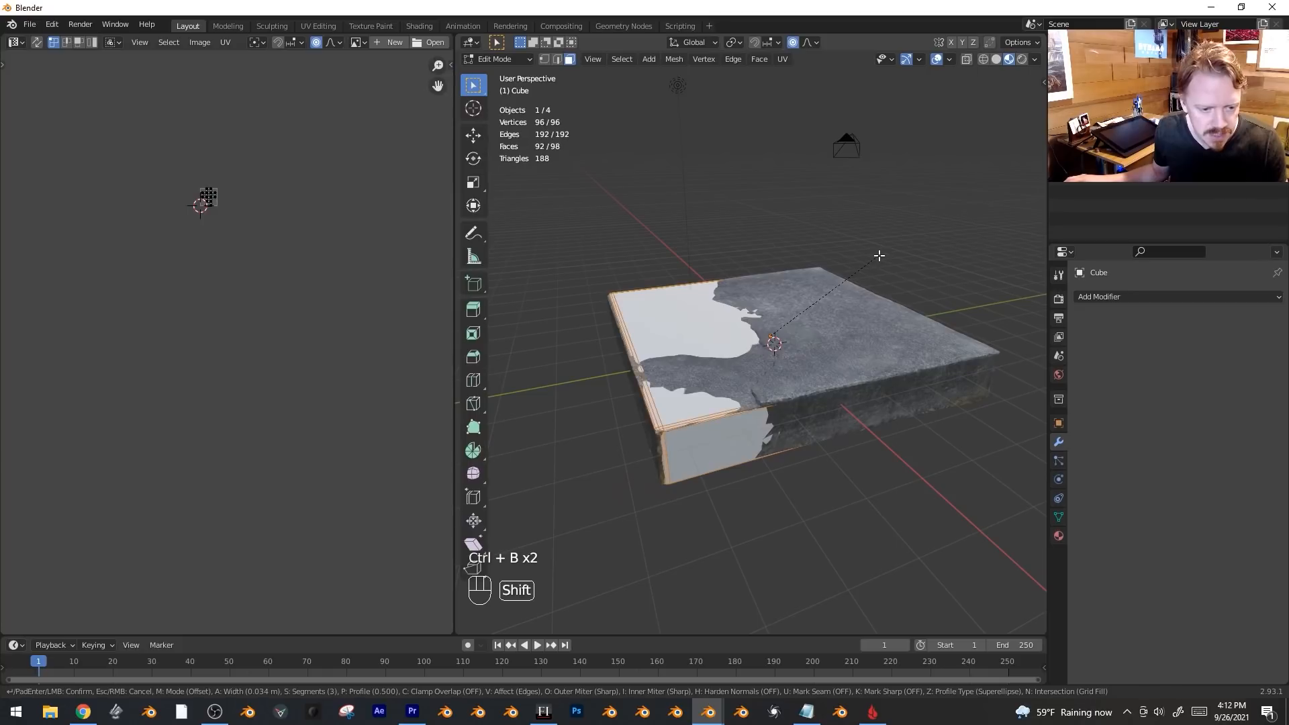
left_click(880, 256)
key("Tab")
Give the bevelled cube a new material.
middle_click_drag(880, 255, 739, 283)
key("alt+a")
left_click(739, 282)
key("g")
right_click(806, 409)
left_click(1059, 535)
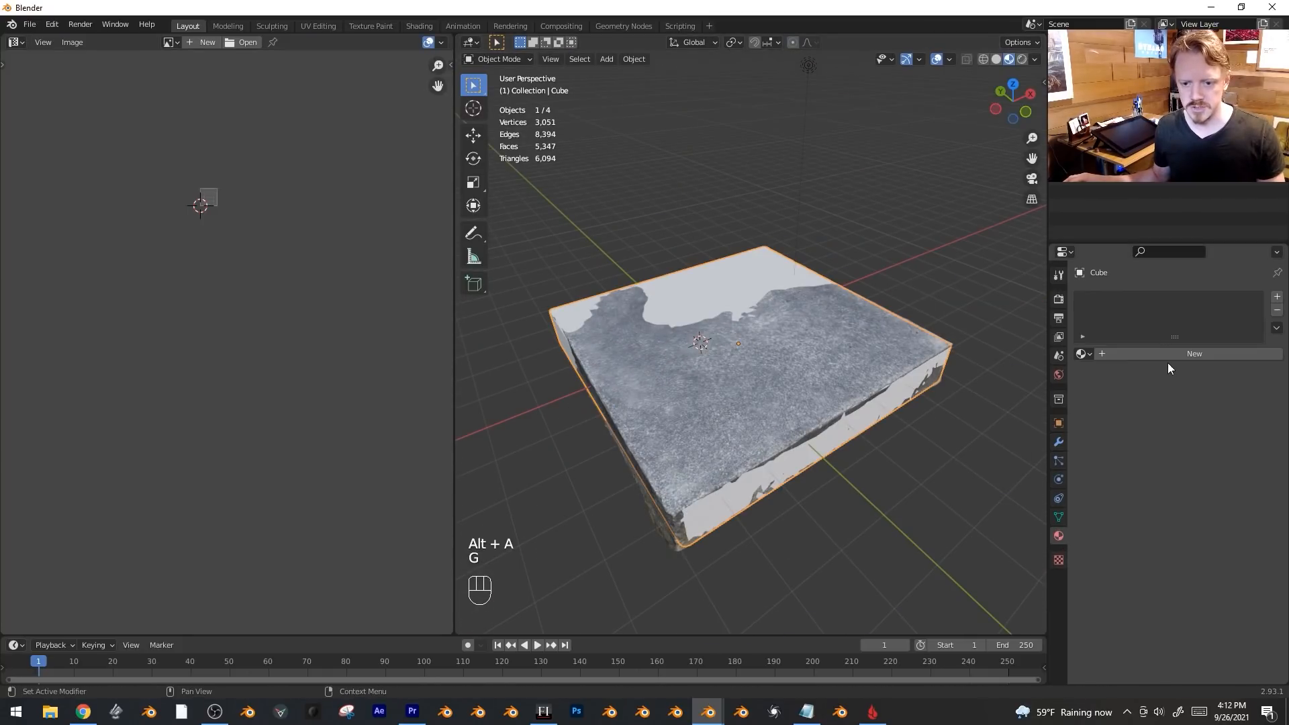
left_click(1172, 356)
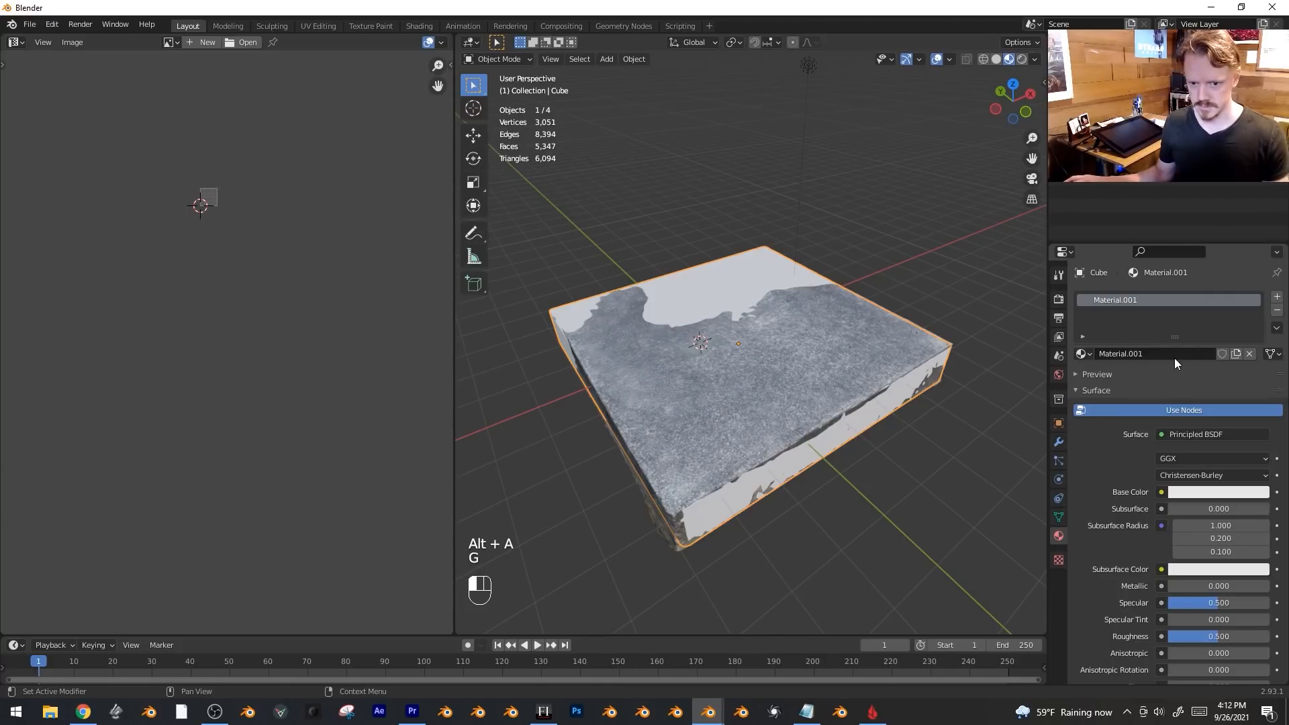
Rename the new material and turn the left area into the Shader Editor.
left_click(1175, 358)
type("NewCemen")
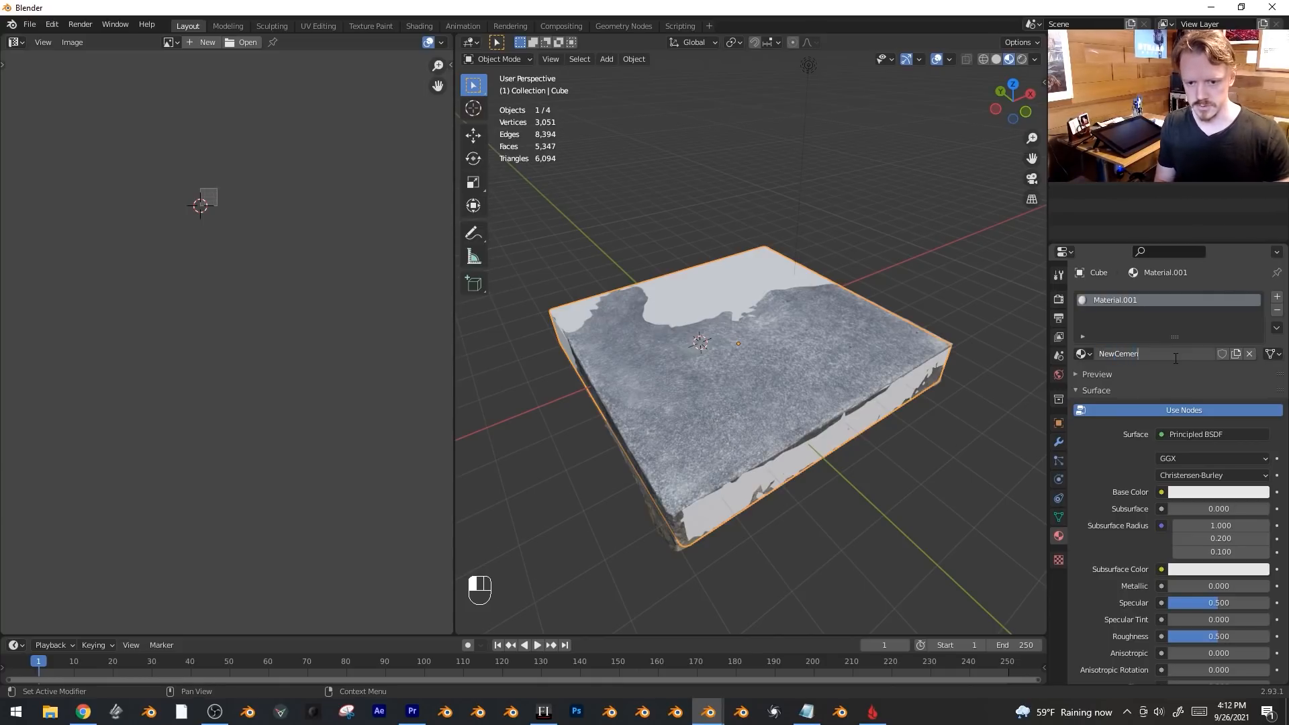
left_click(15, 42)
left_click(65, 169)
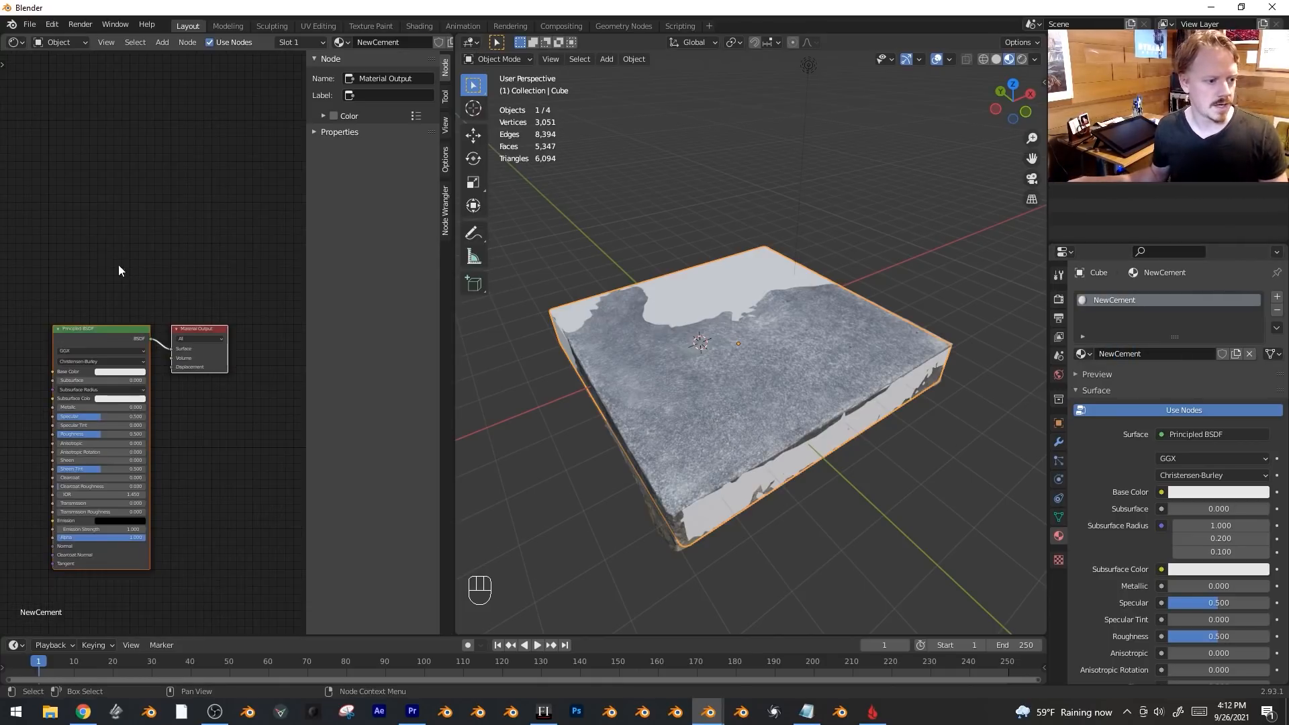
middle_click_drag(63, 200, 120, 223, "shift")
Add an Image Texture node holding a new blank image named NewCement.
key("shift+a")
mouse_move(79, 267)
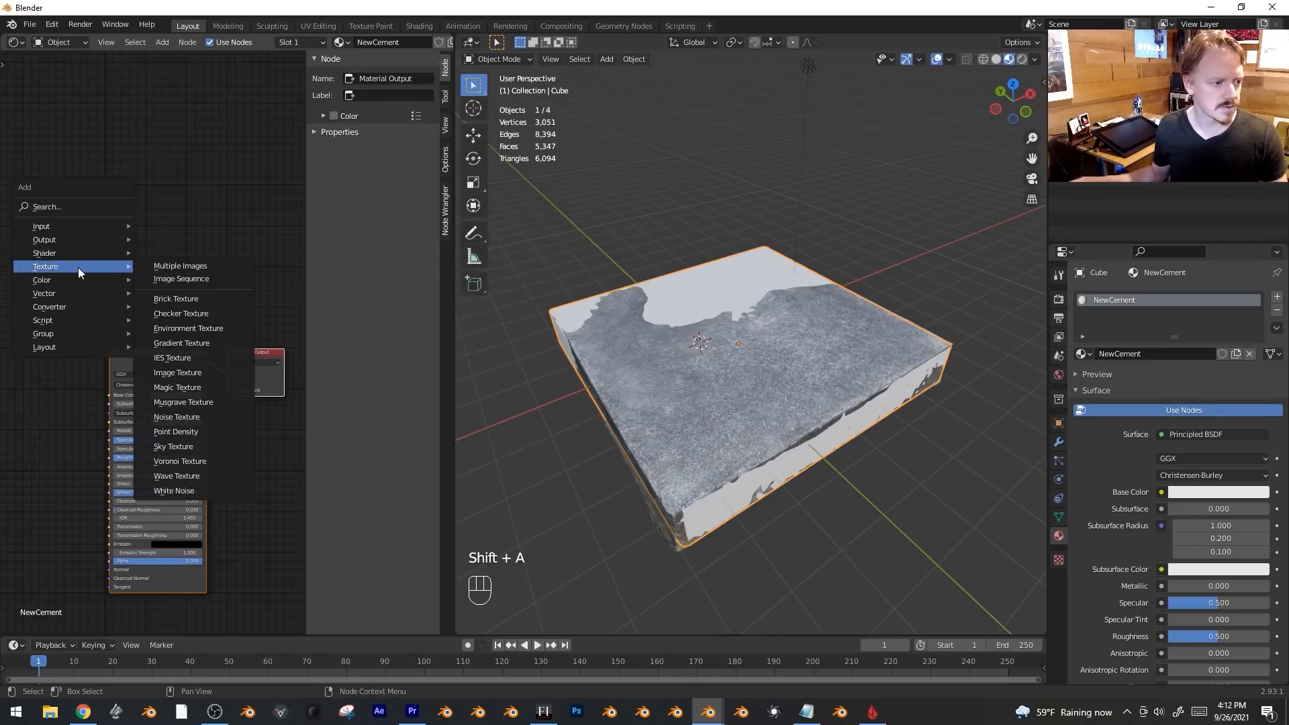
left_click(188, 376)
left_click(135, 223)
left_click(174, 257)
left_click(199, 294)
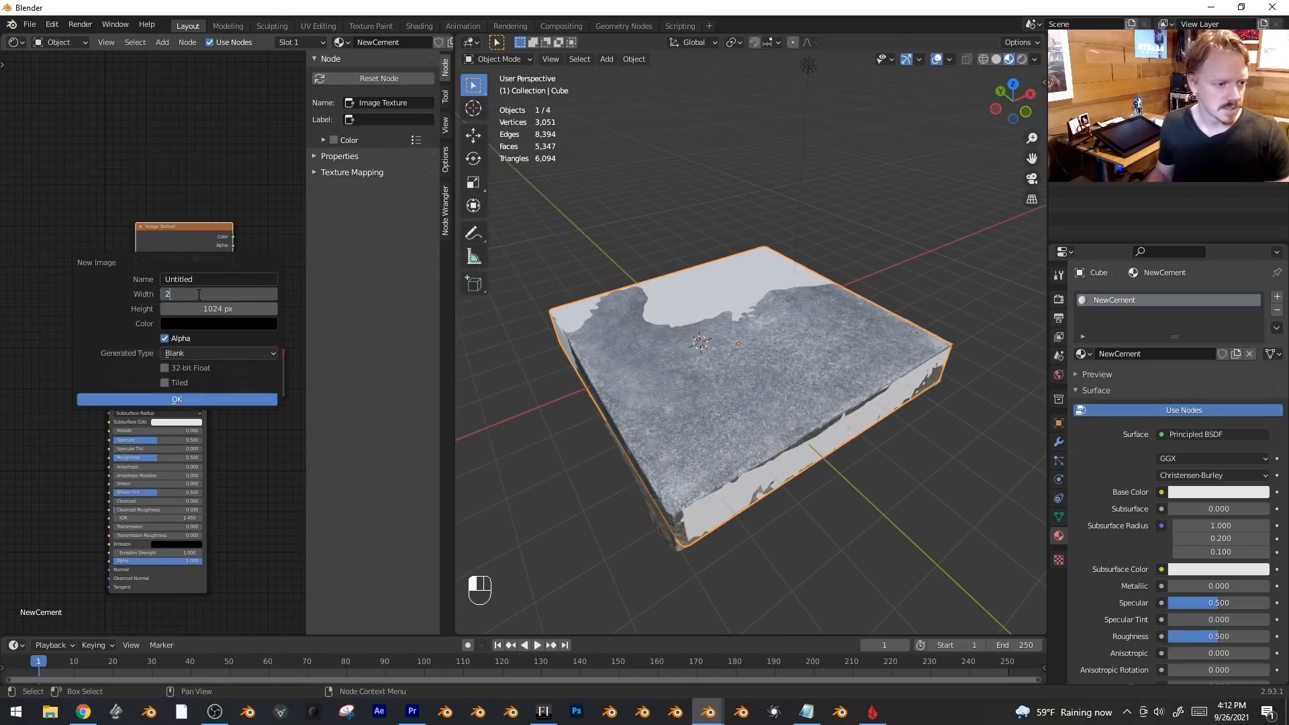
left_click(201, 279)
Check the cube's UV layout in edit mode, then switch the left area back to the Shader Editor.
type("NewCement")
key("Return")
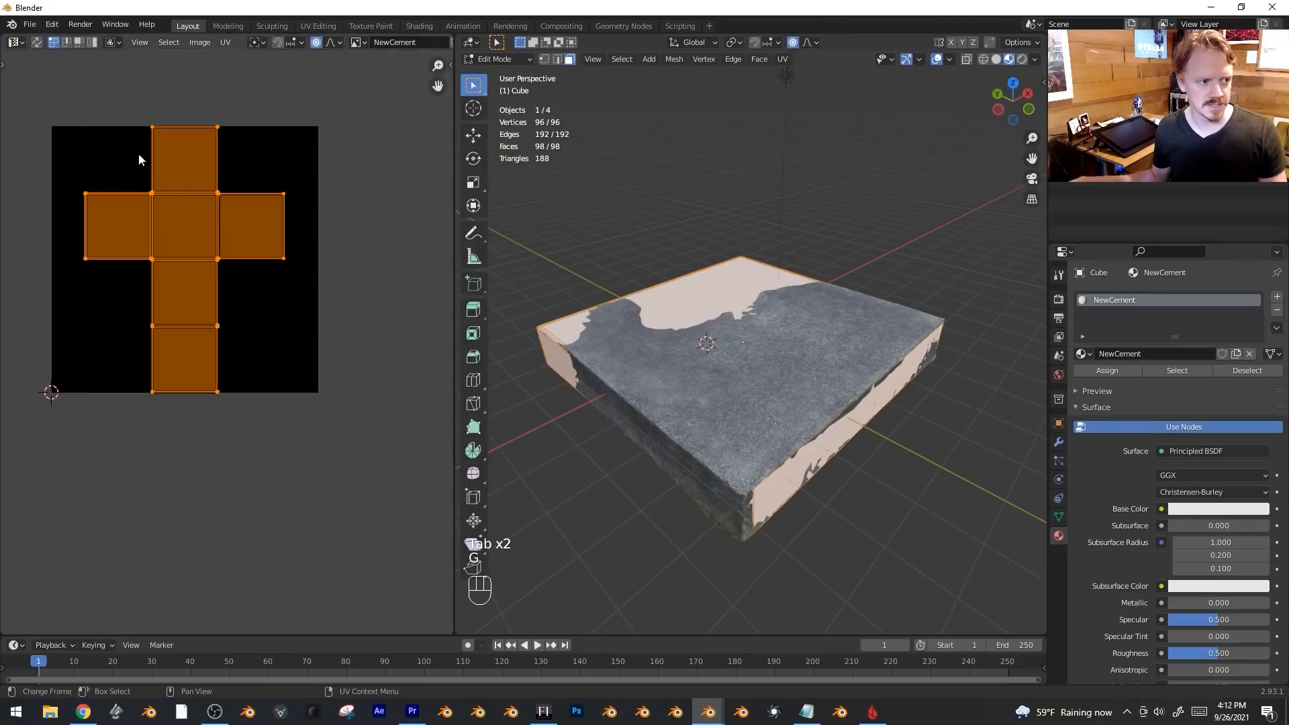
key("Tab")
key("Tab")
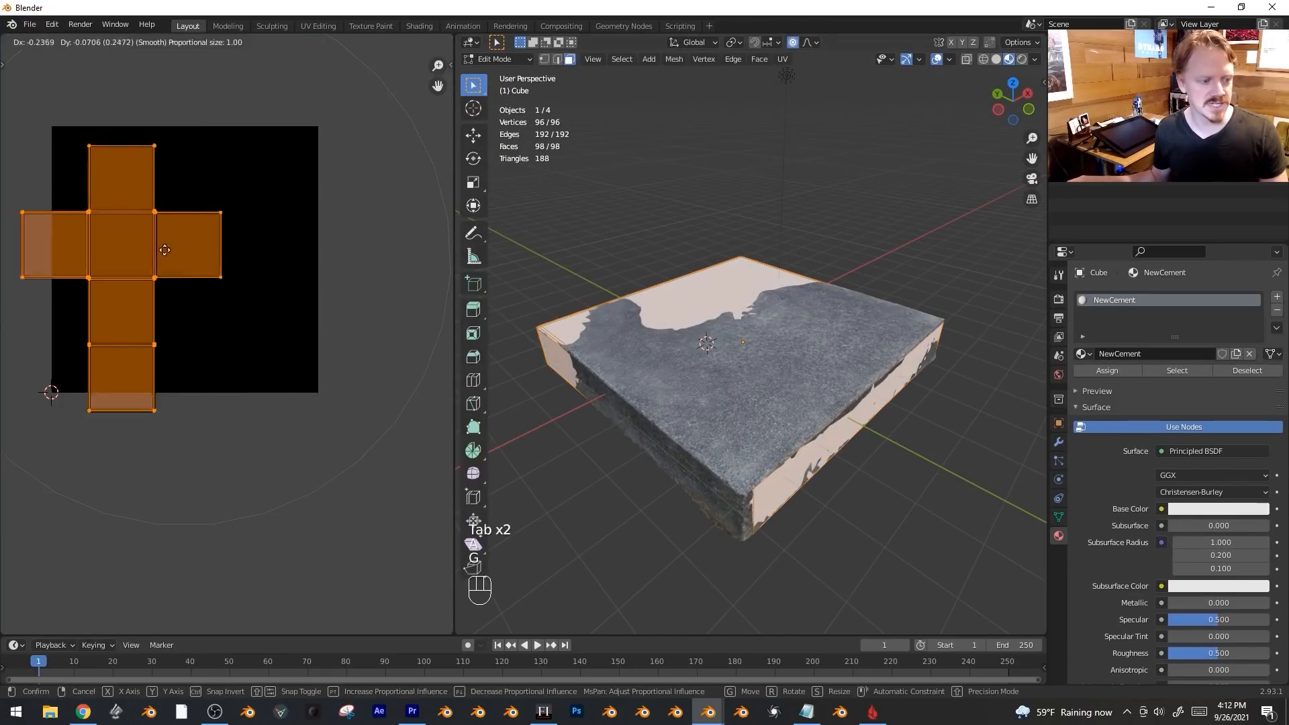
left_click(15, 42)
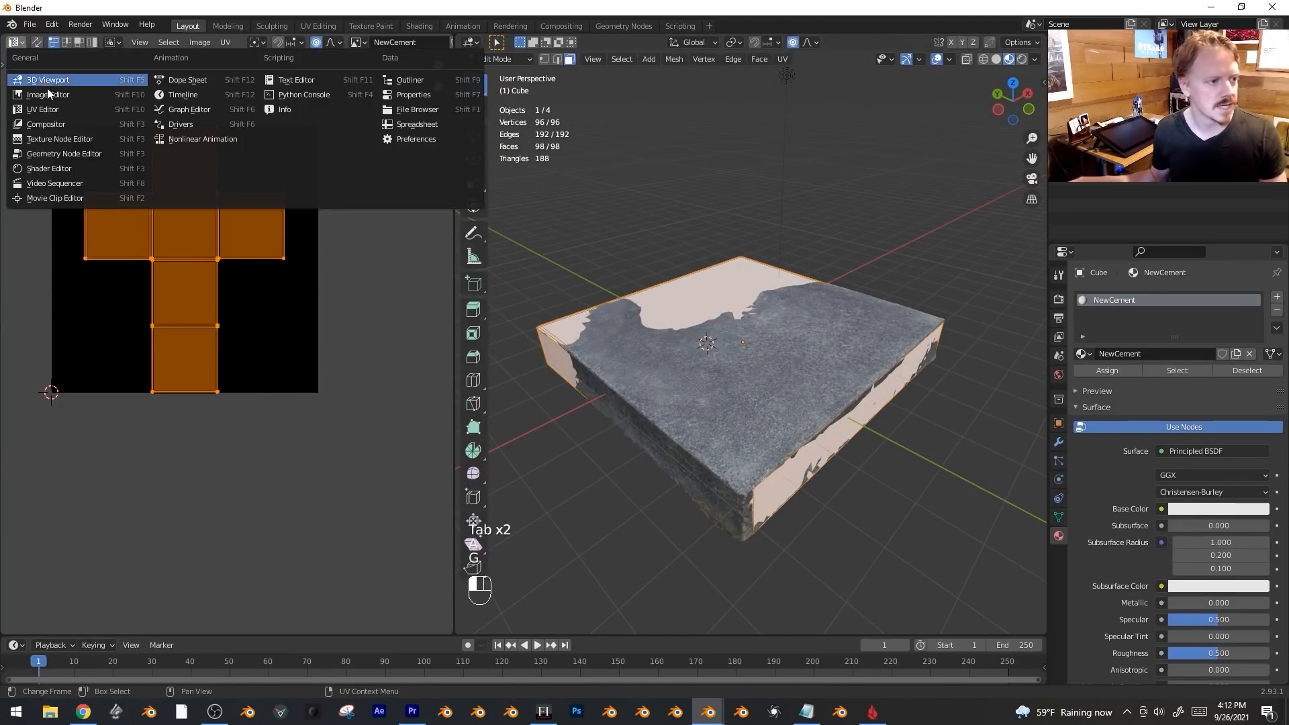
left_click(87, 164)
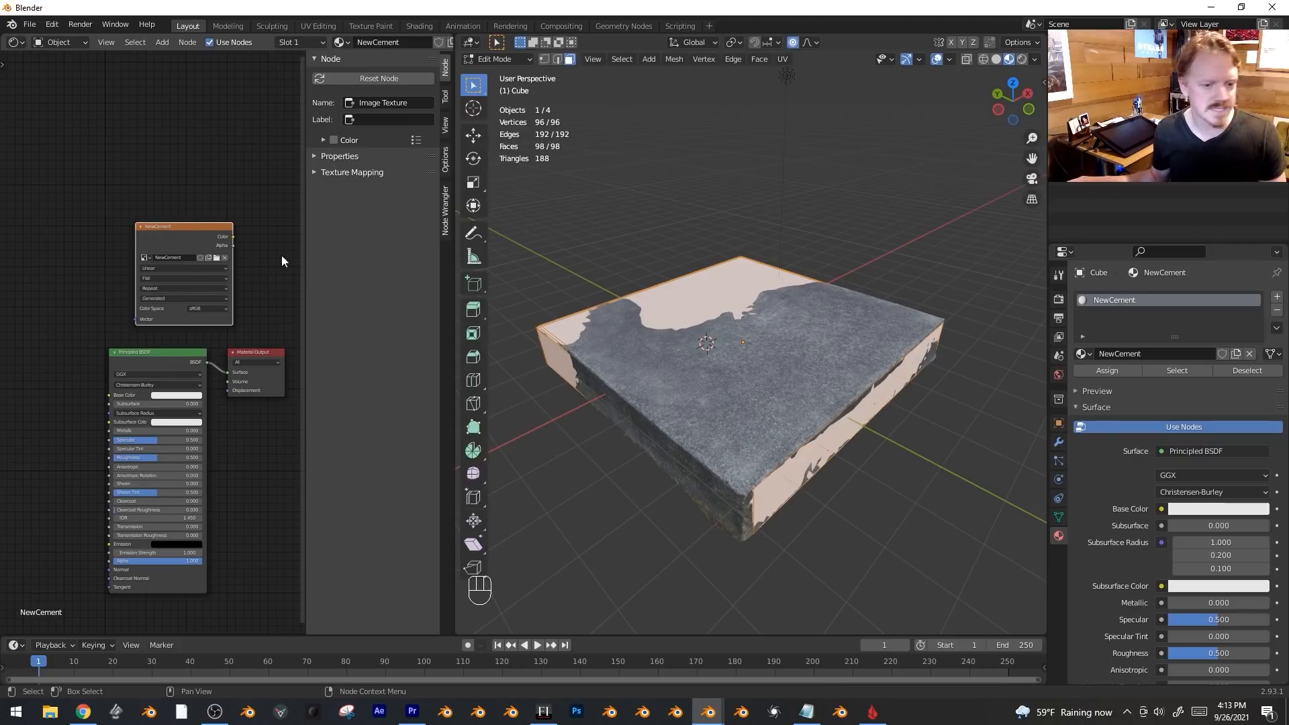
In object mode, select the photoscan slab, then the cube as the active object.
key("Tab")
left_click(785, 395)
middle_click_drag(784, 395, 789, 400)
left_click(697, 288, "shift")
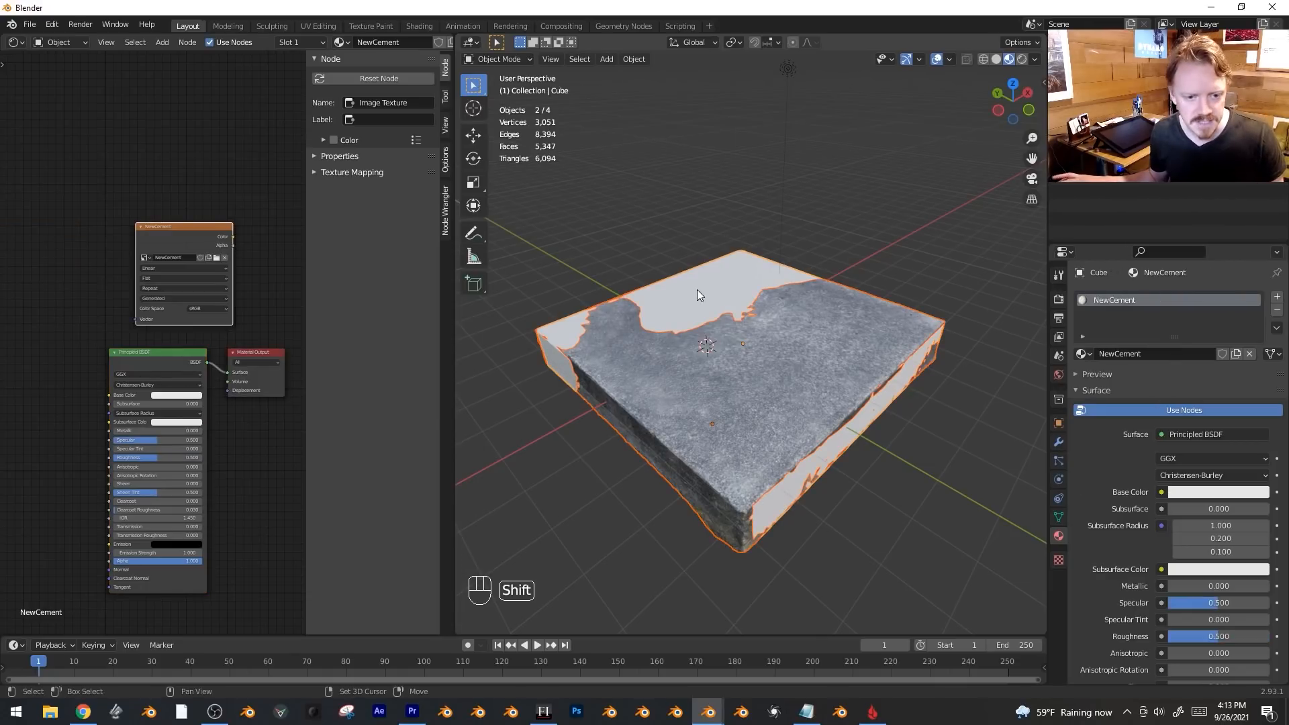
In the Render properties Bake panel, enable Selected to Active and set Bake Type to Emit.
left_click(1059, 298)
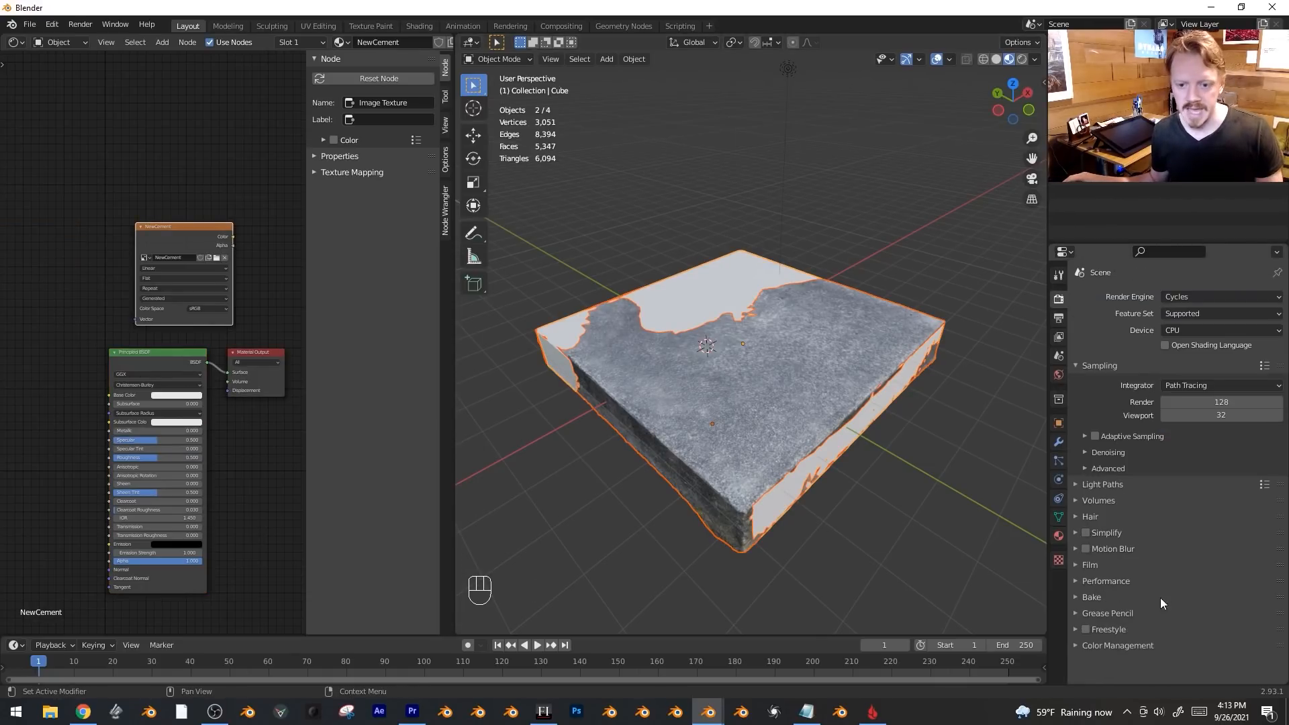
left_click(1078, 597)
scroll(1101, 595, "down", 7)
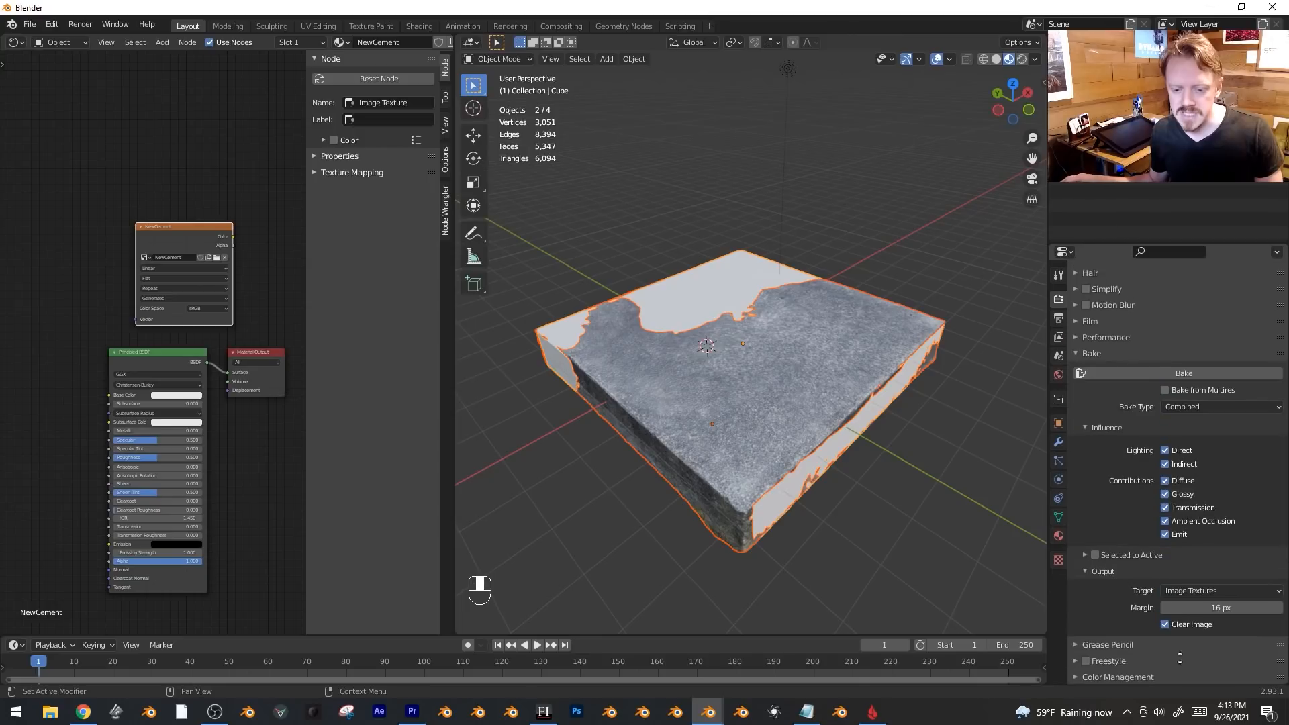
left_click(1091, 554)
left_click(1083, 552)
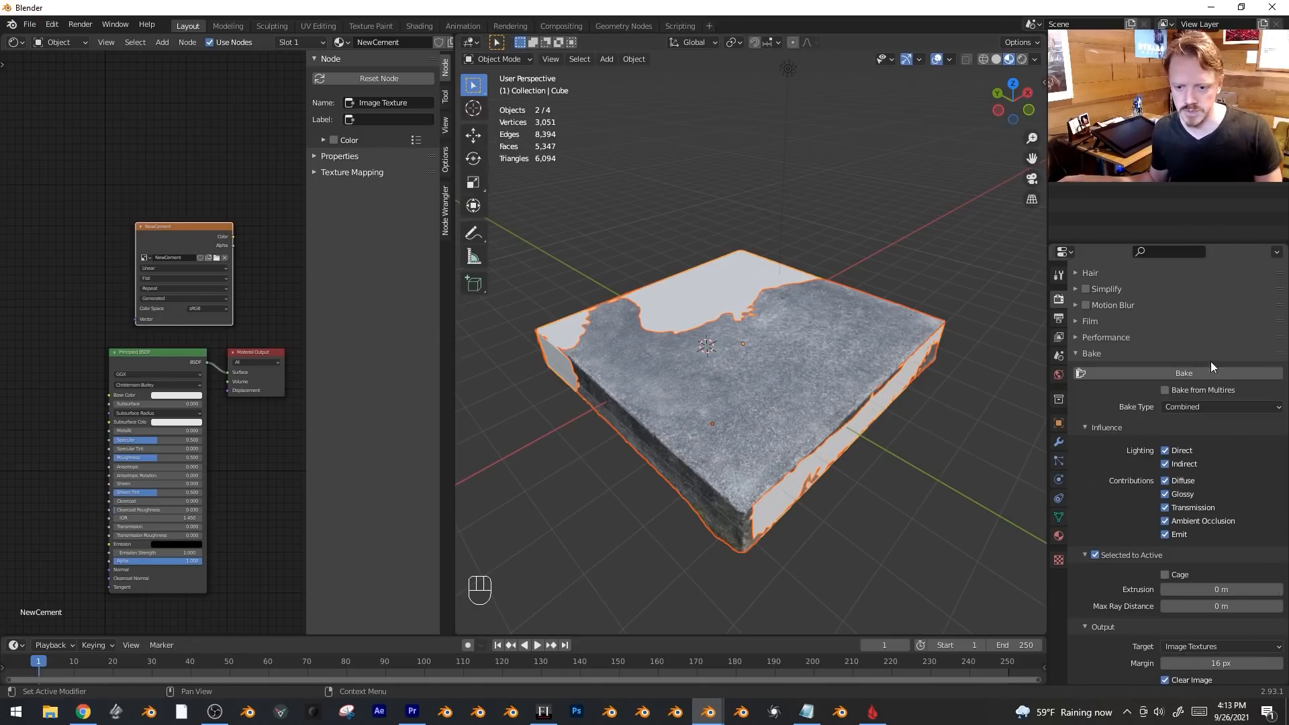
left_click(1224, 402)
left_click(1200, 513)
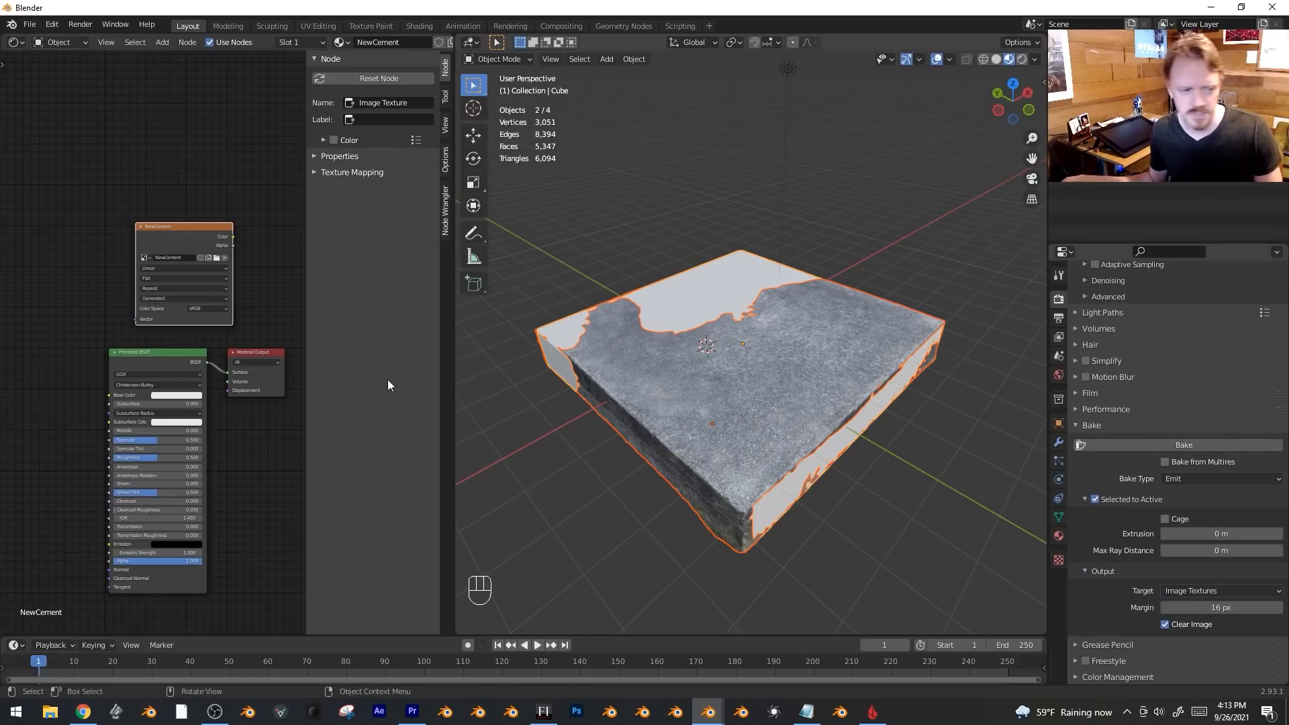
left_click(692, 391)
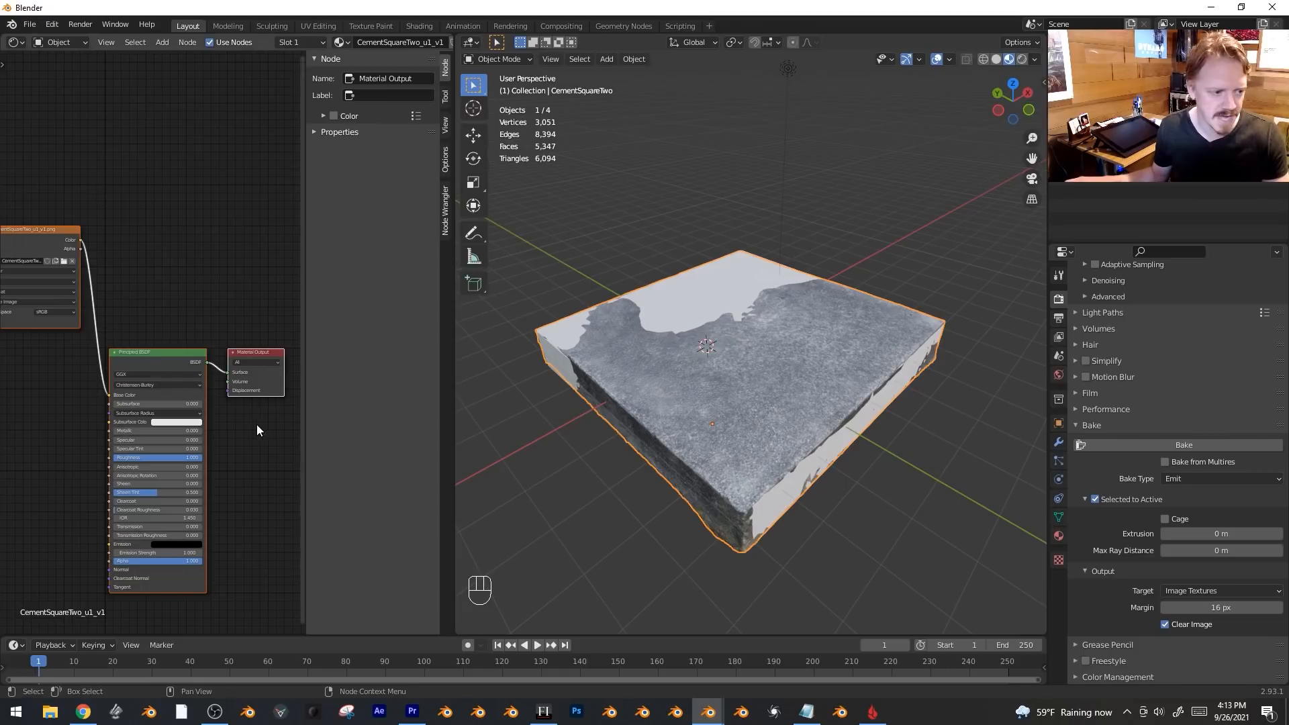
Switch the scan's Principled BSDF node to an Emission shader.
left_click(161, 350)
key("shift+s")
mouse_move(161, 349)
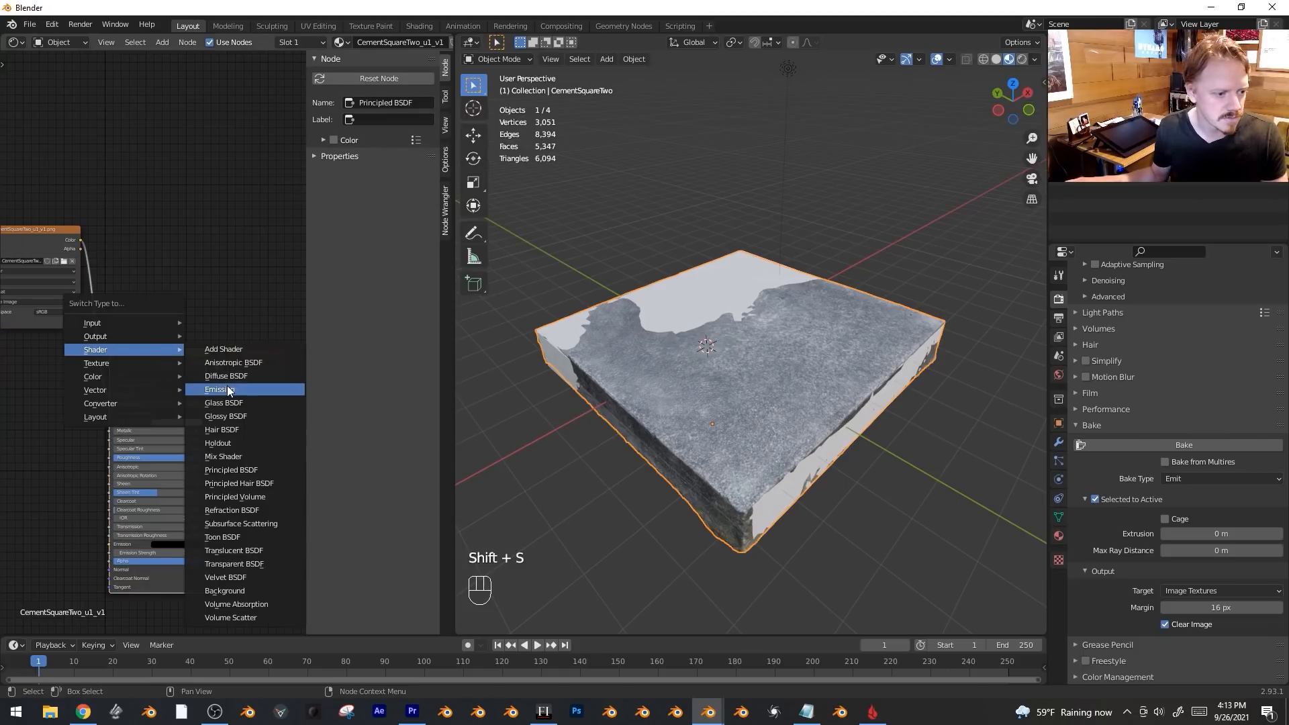
left_click(228, 391)
Select the slab, then the cube as active, and bake onto the NewCement image.
left_click(759, 369)
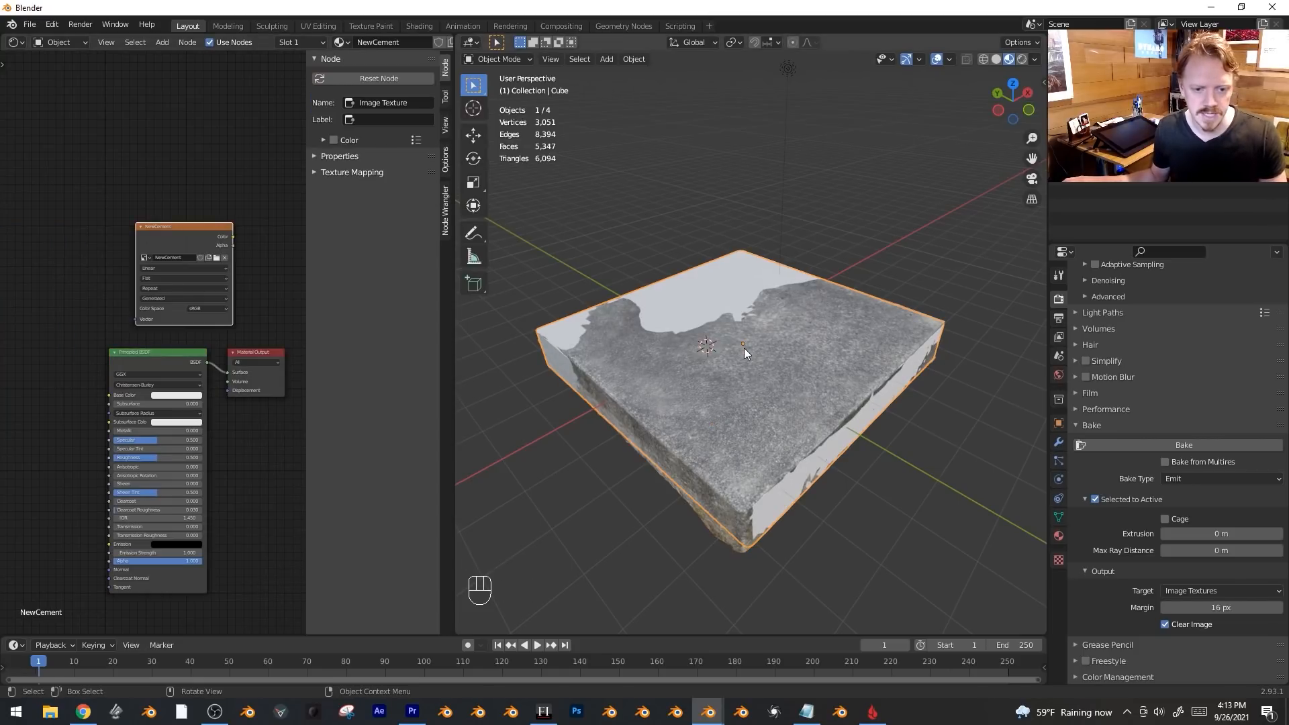
left_click(744, 348)
key("g")
right_click(745, 283)
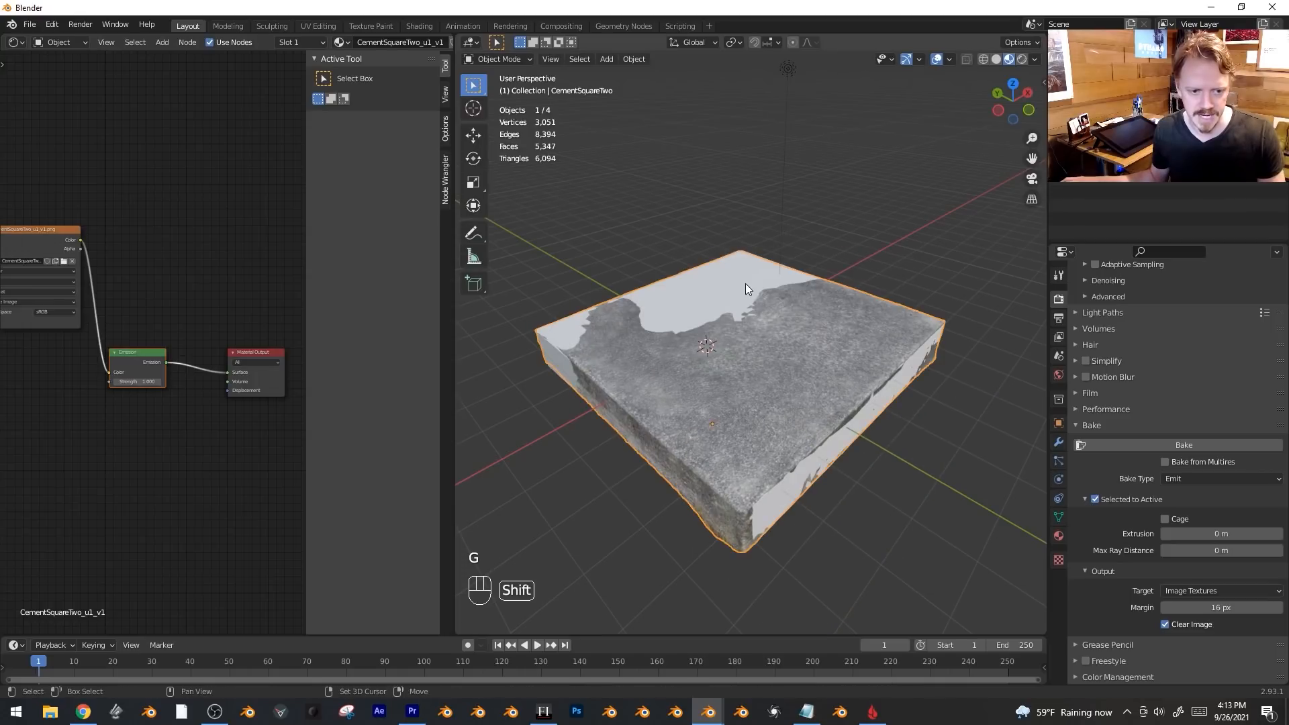
left_click(741, 278, "shift")
left_click(1153, 441)
Raise the cube above the scan to compare the two slabs.
key("alt+a")
left_click(707, 291)
key("g")
right_click(743, 296)
key("g")
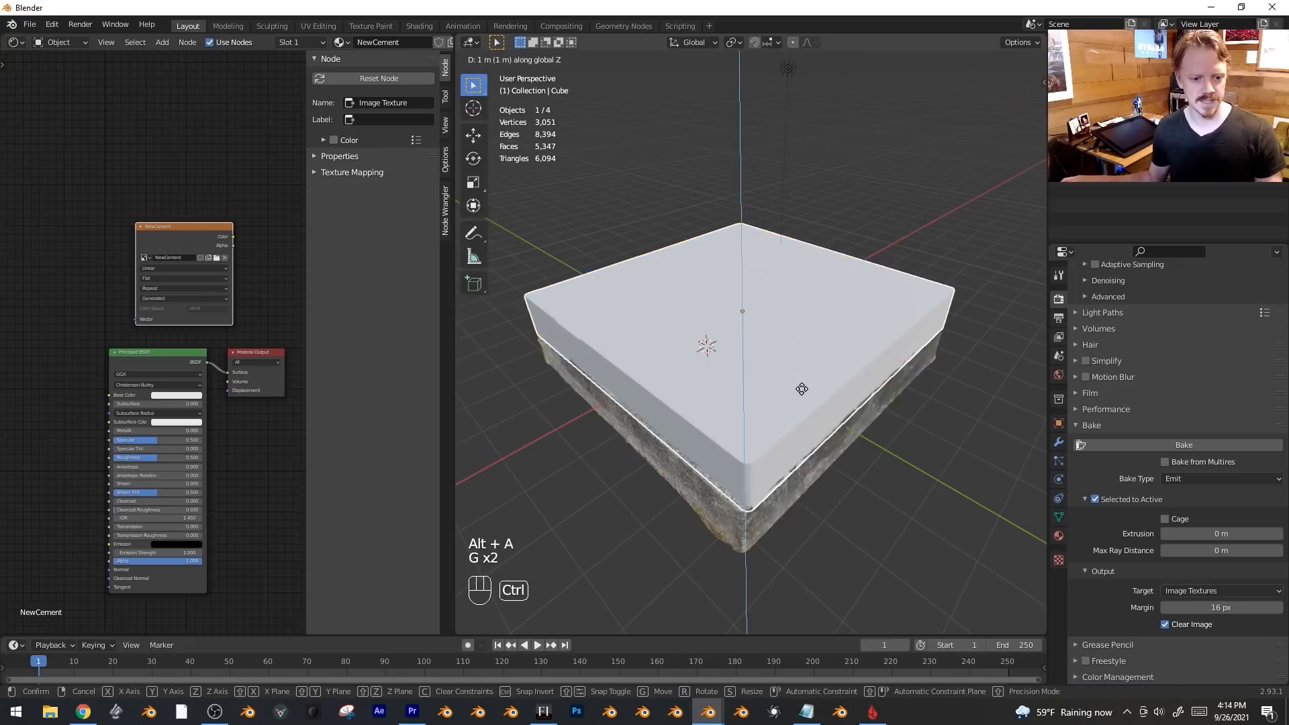
left_click(747, 384)
Connect the NewCement image Color to the material Surface to preview the bake.
key("g")
left_click(161, 225)
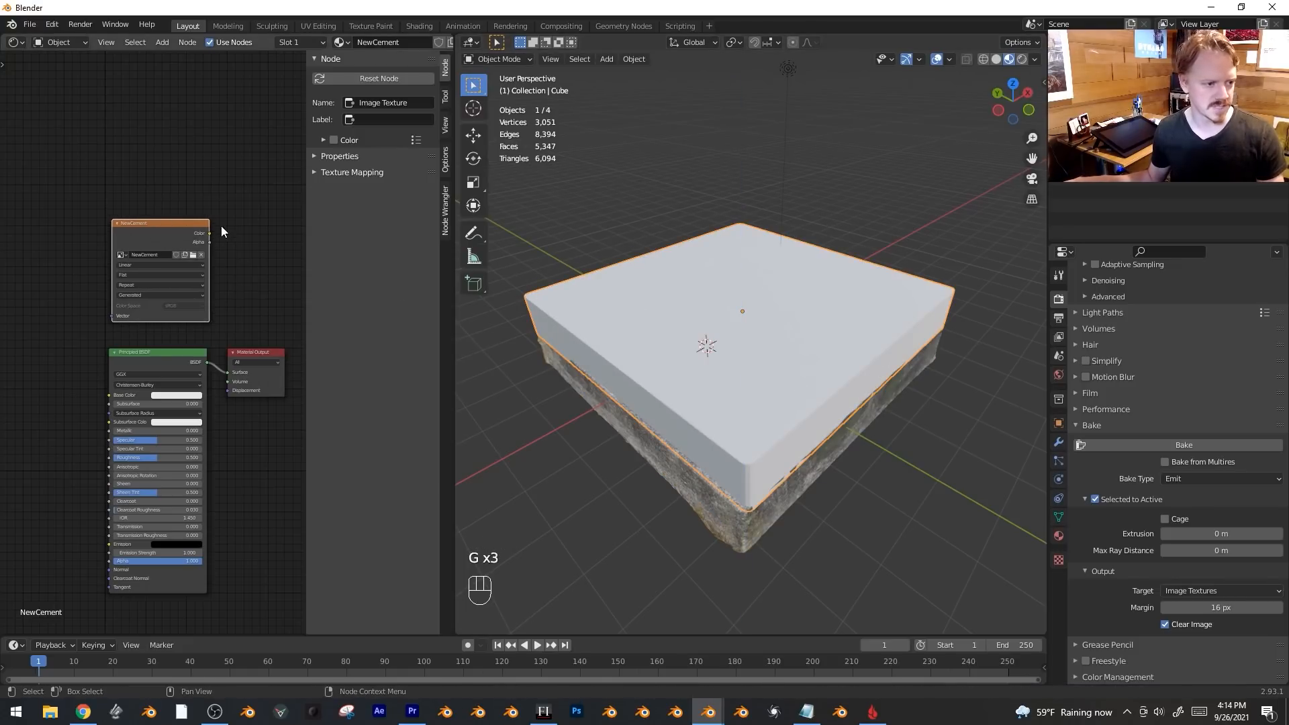
left_click_drag(211, 232, 224, 373)
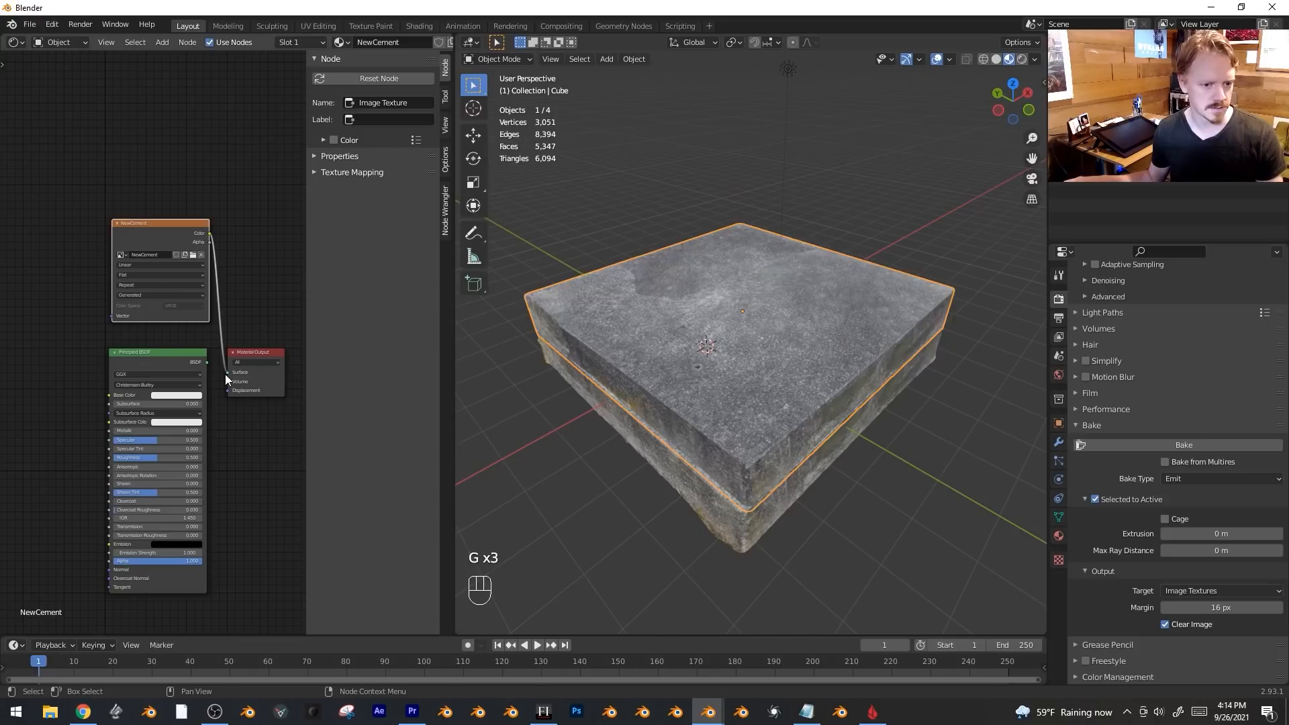
scroll(773, 462, "down", 3)
Reposition the upper cube and inspect it briefly in edit mode.
key("g")
left_click(807, 415)
key("alt+a")
middle_click_drag(808, 414, 825, 409)
key("Tab")
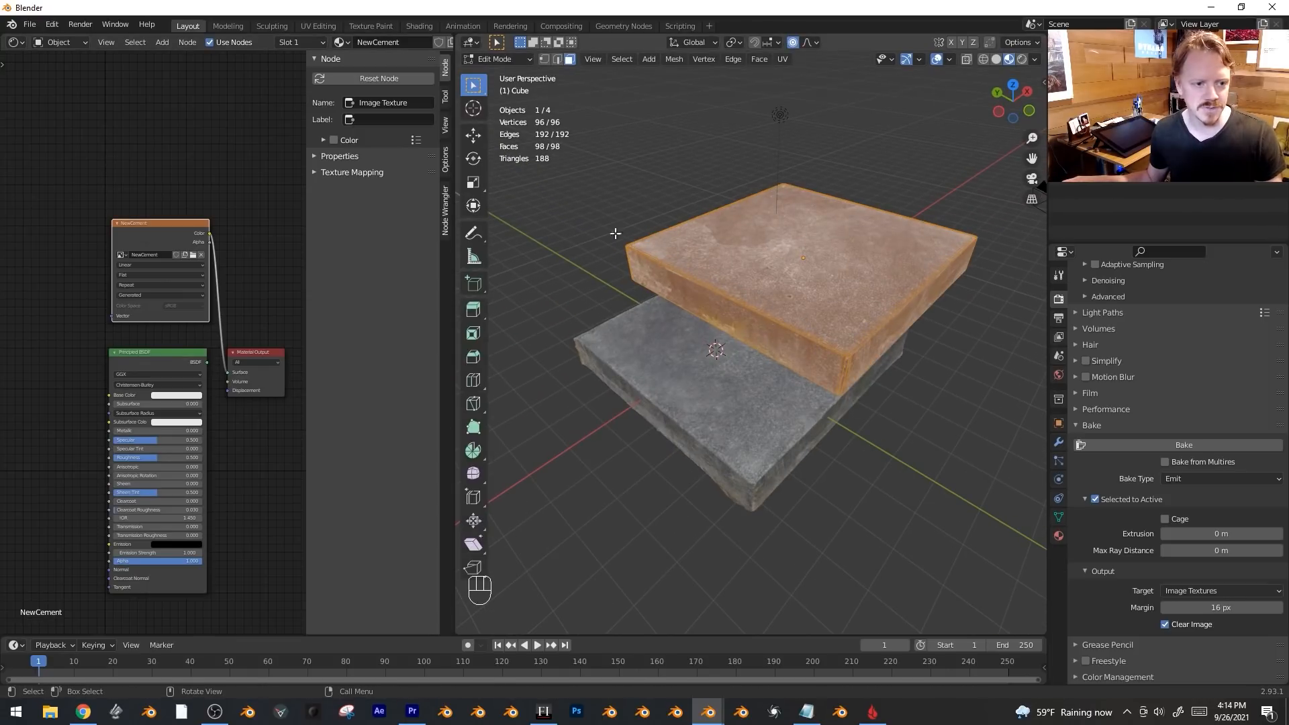
key("Tab")
Select all of the slab's geometry, then reselect the cube and undo the preview changes.
left_click(700, 420)
key("Tab")
key("a")
key("Tab")
middle_click_drag(700, 422, 756, 454)
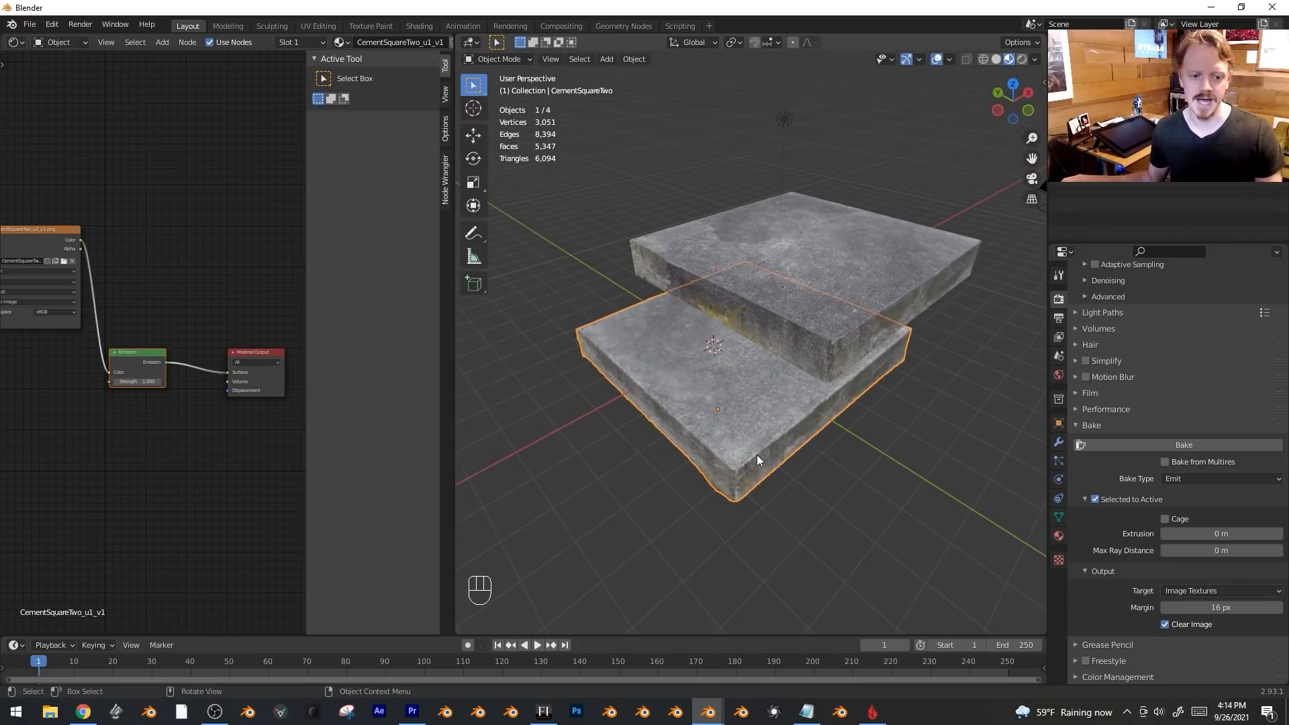
left_click(814, 283)
key("ctrl+z")
key("ctrl+z")
key("ctrl+z")
key("ctrl+z")
key("ctrl+z")
Orbit around the slab and briefly test-move the cube to check its shape.
key("g")
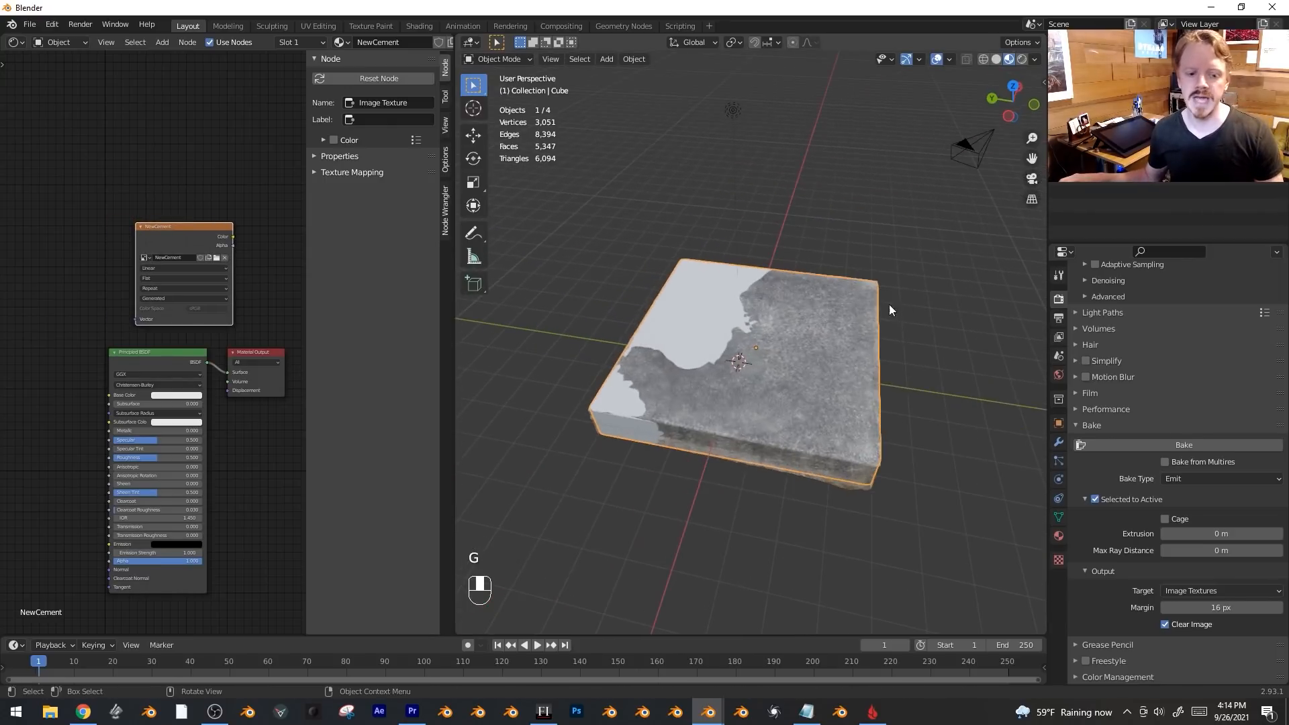
scroll(890, 305, "up", 2)
scroll(819, 389, "up", 2)
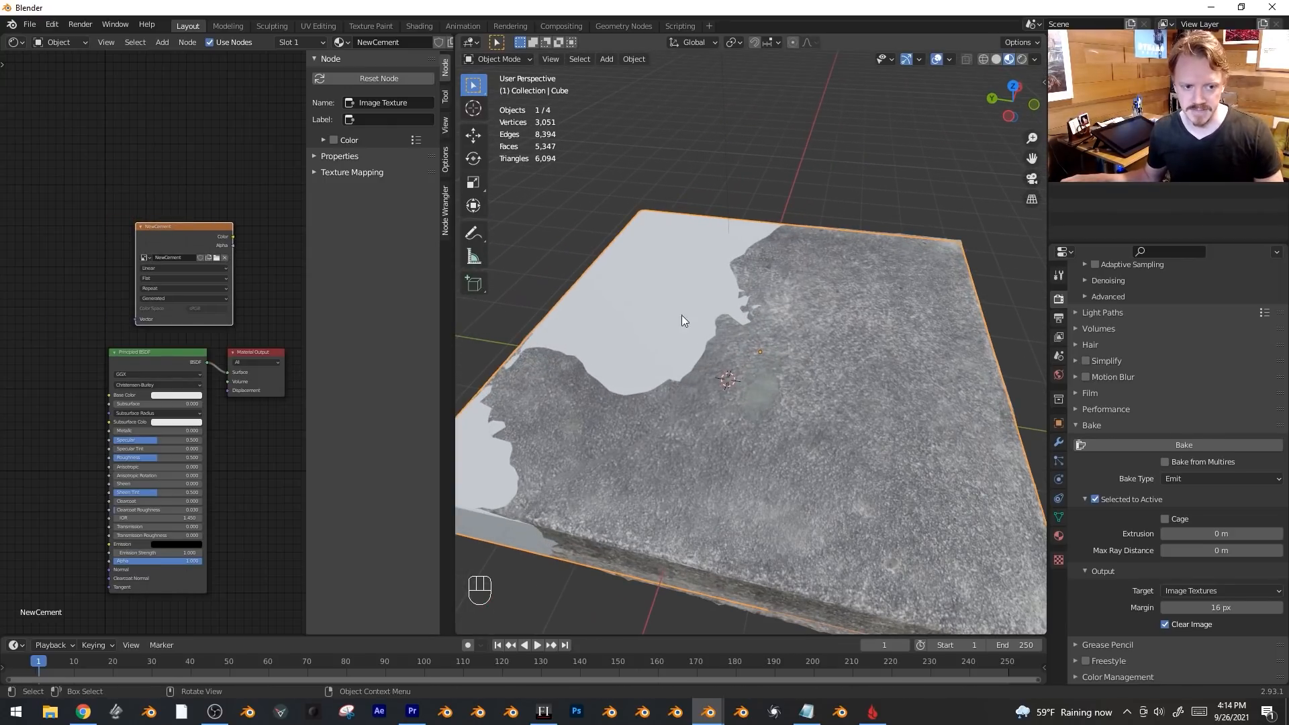
scroll(682, 321, "down", 3)
middle_click_drag(796, 427, 835, 410)
key("g")
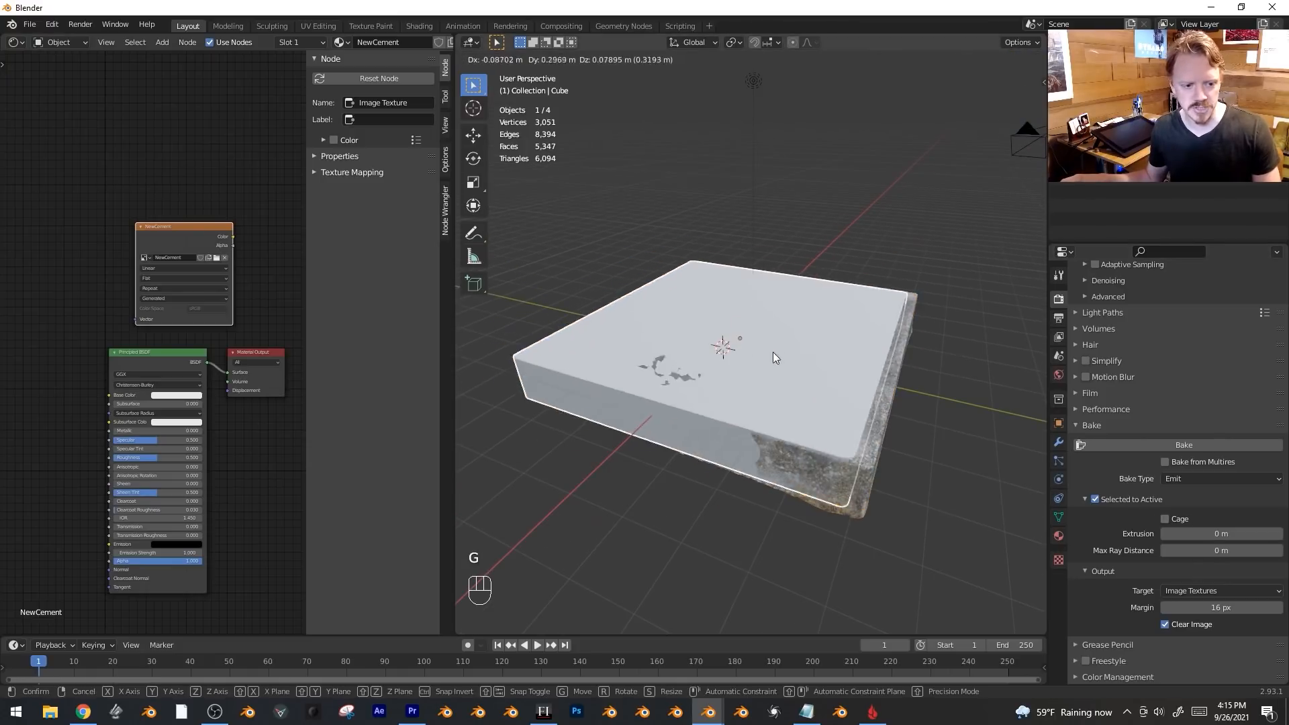
right_click(750, 307)
Duplicate the cube in place and rename the copy 'cage'.
key("shift+d")
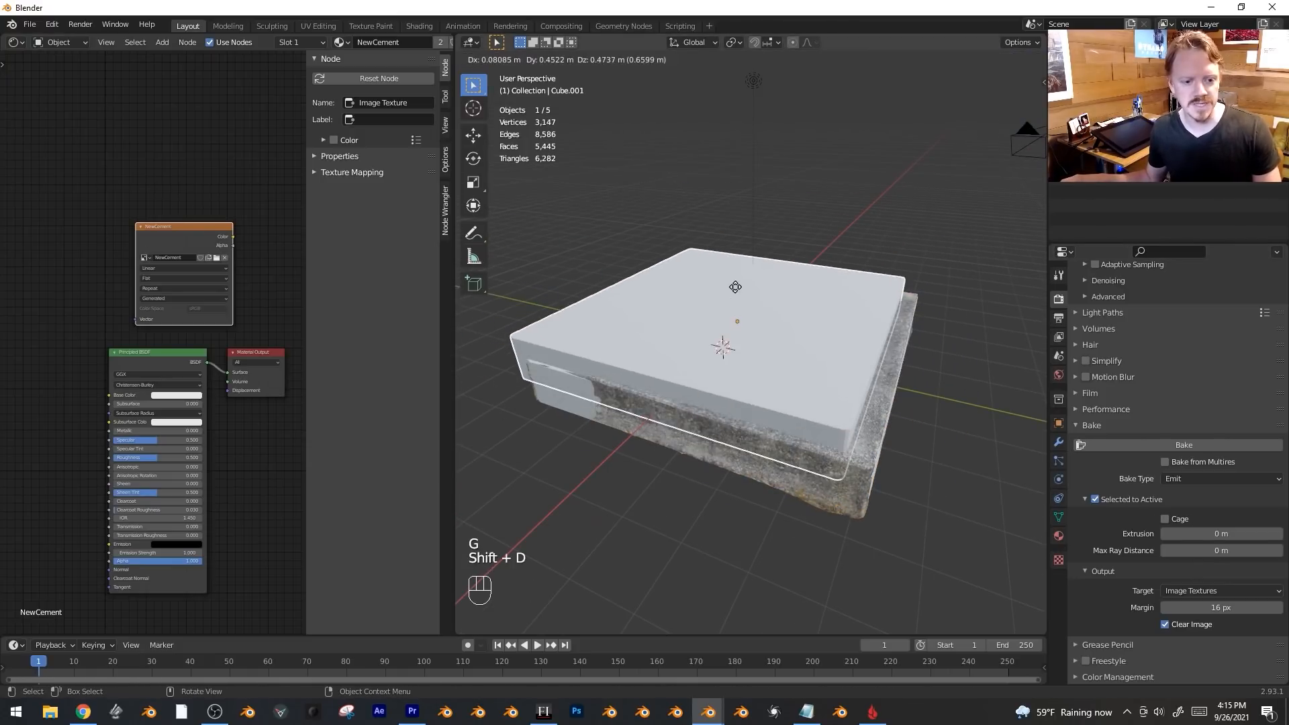
right_click(998, 345)
left_click(1059, 423)
scroll(1215, 339, "up", 5)
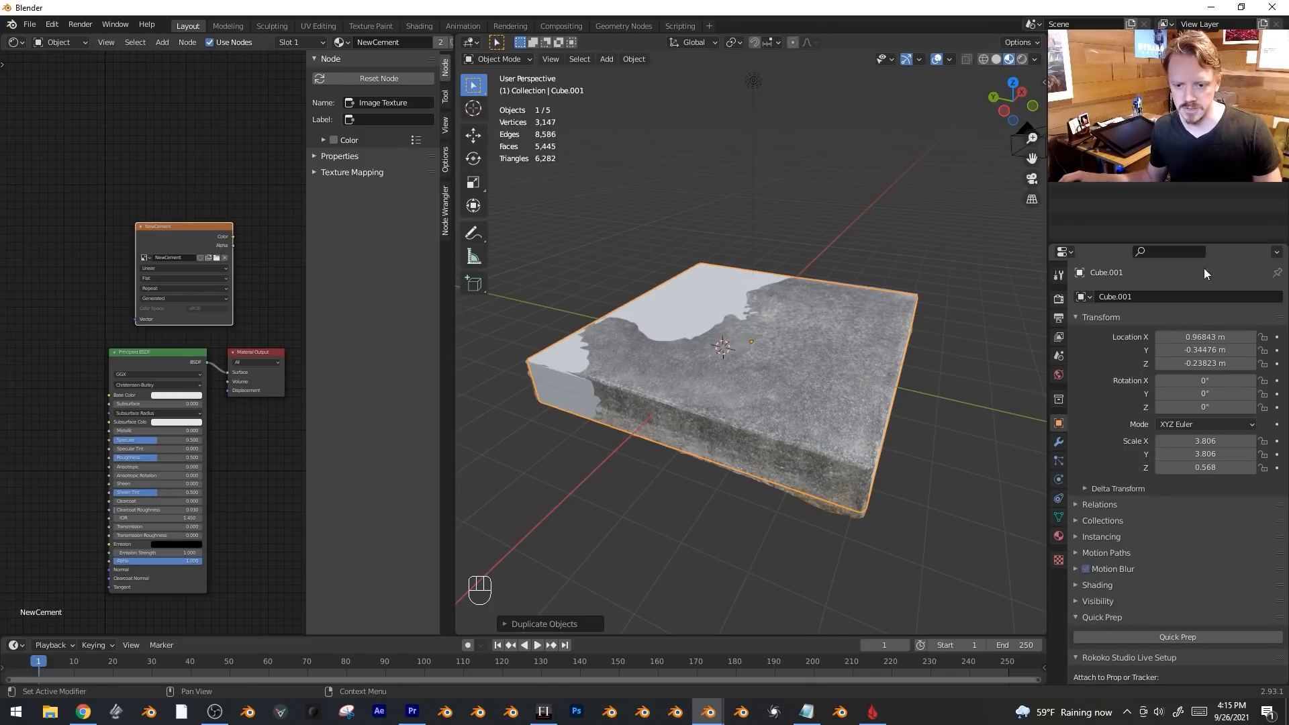
left_click(1178, 294)
type("cage")
key("Return")
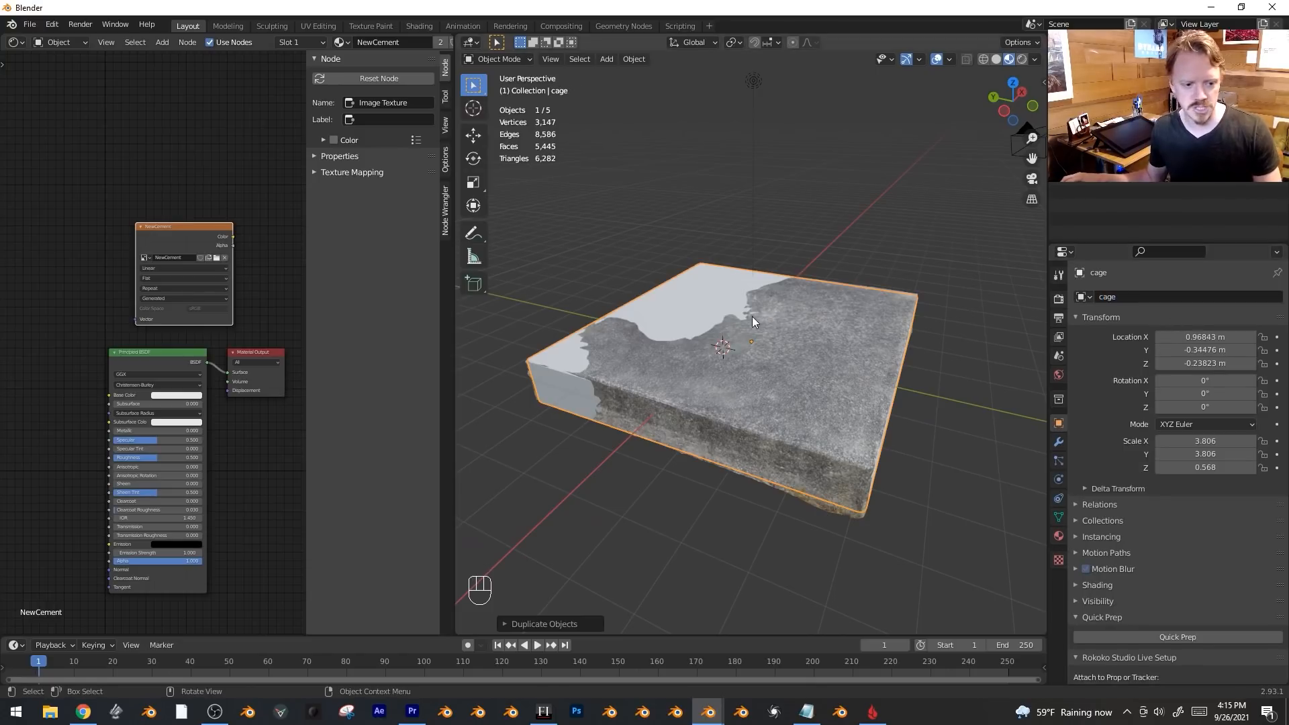
Apply the cage's scale and inflate it along its normals with Alt+S.
key("Tab")
middle_click_drag(773, 295, 766, 336)
key("ctrl+a")
key("ctrl+a")
key("Tab")
key("alt+s")
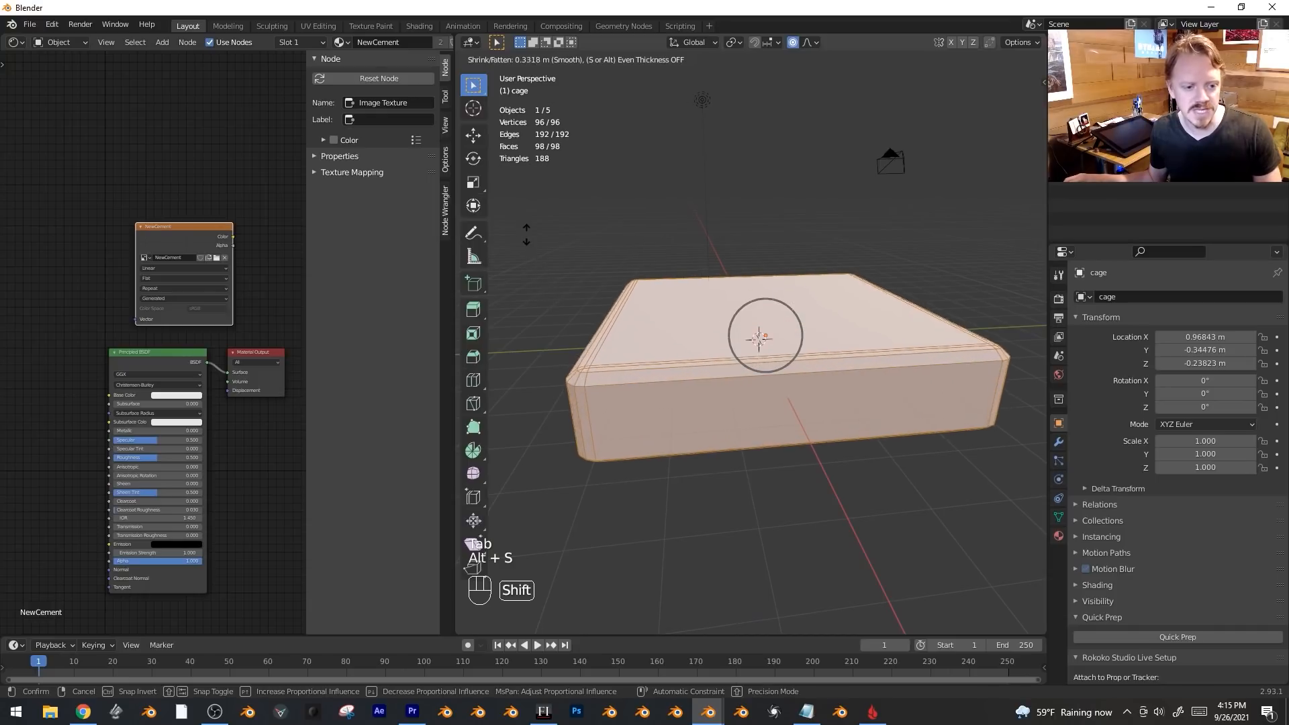
left_click(575, 263)
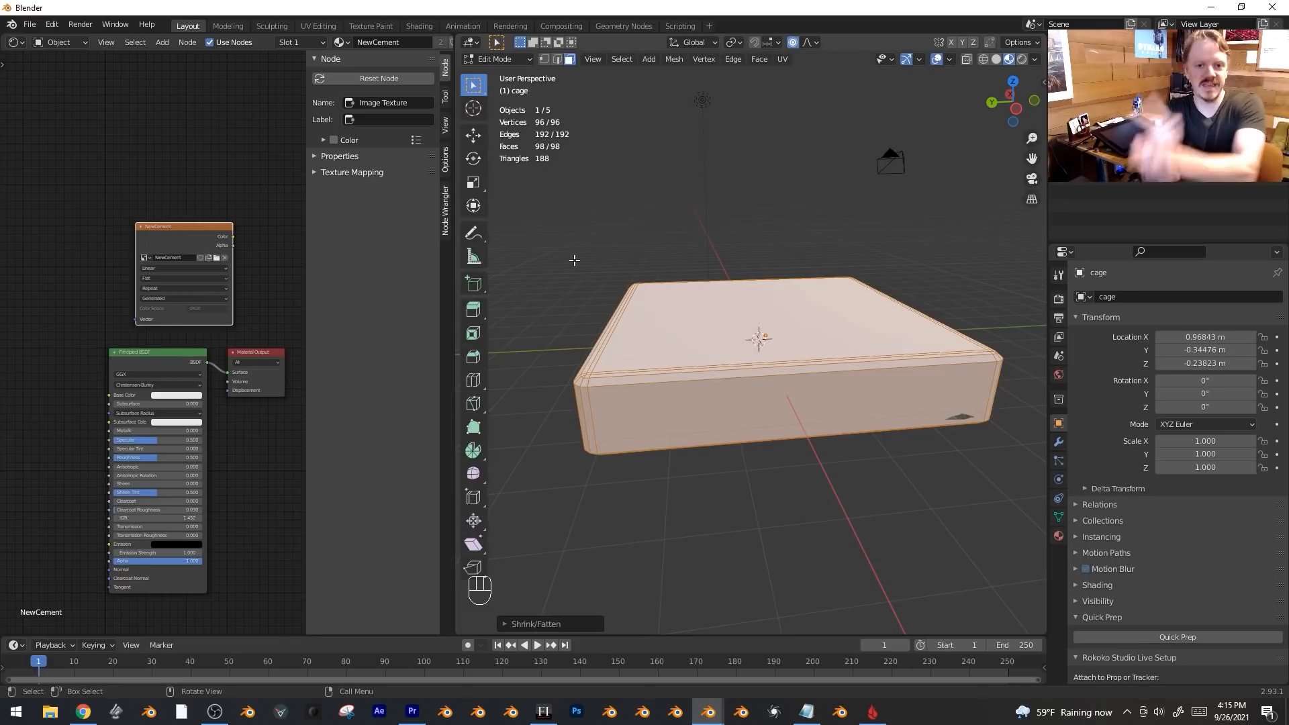
key("alt+s")
key("Escape")
middle_click_drag(665, 228, 803, 313)
Return to object mode and hide the cage.
key("Tab")
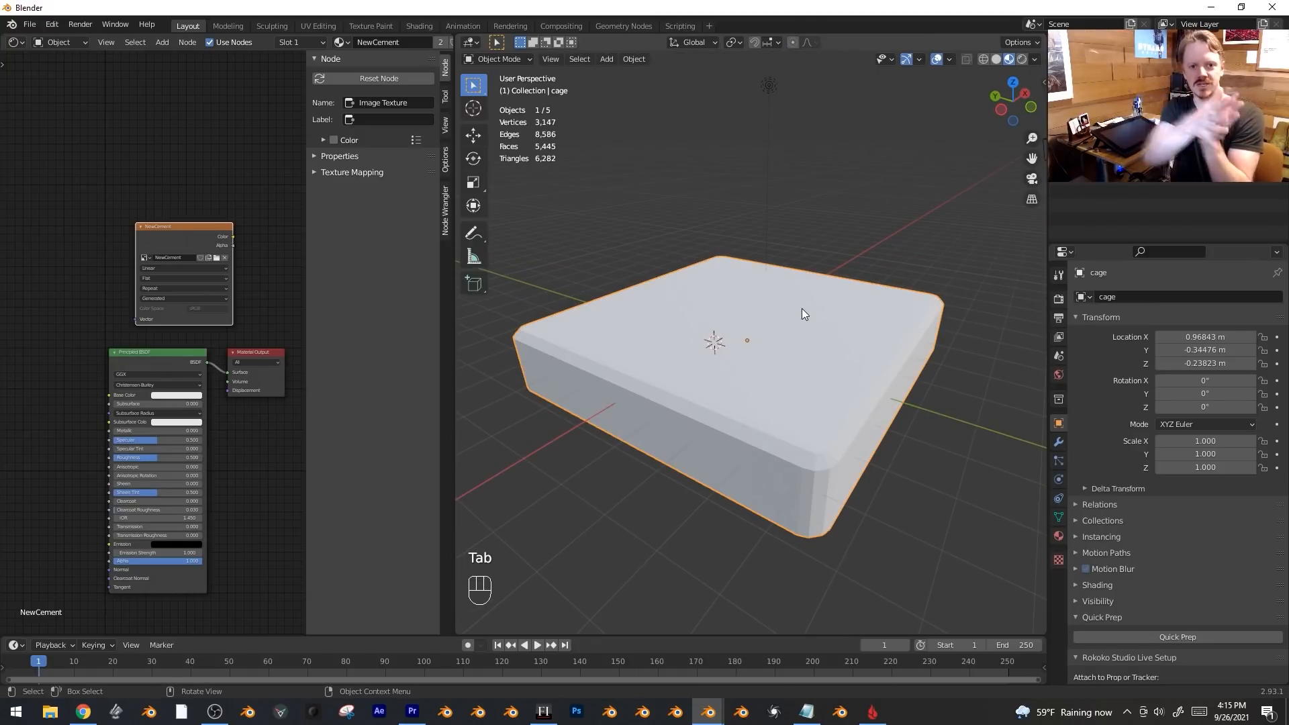
key("Tab")
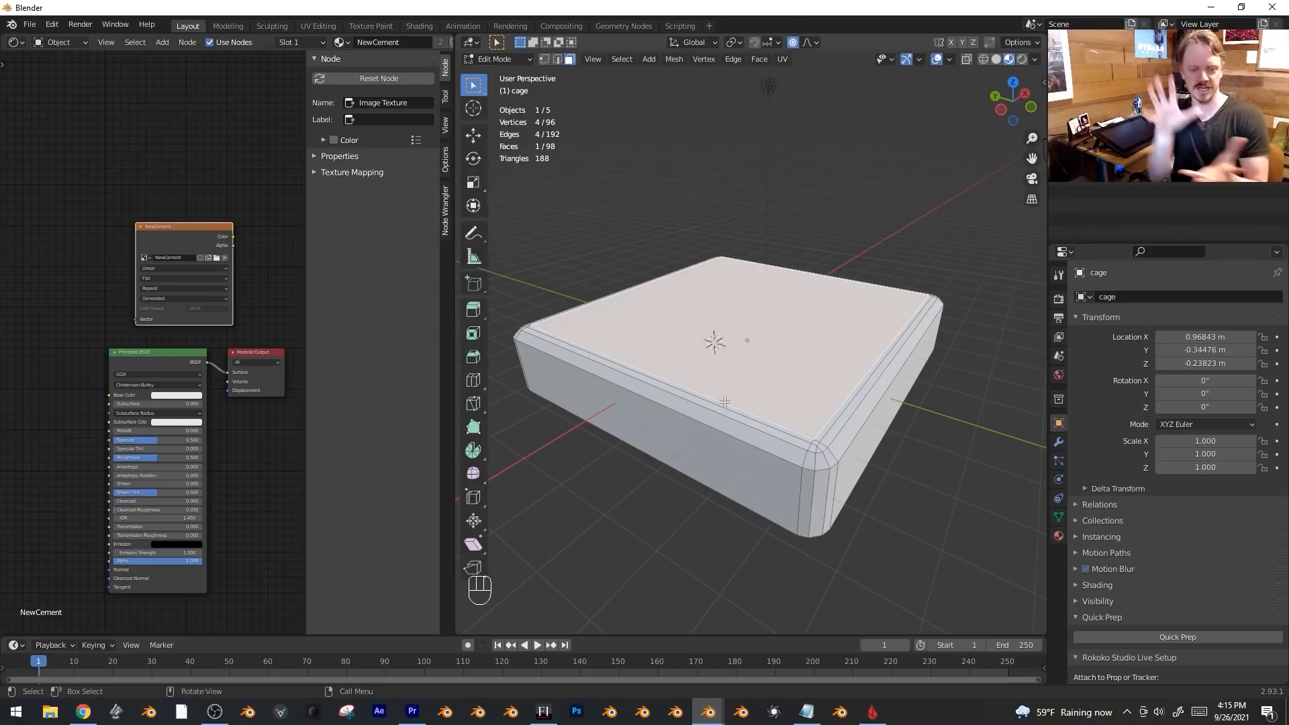
key("Tab")
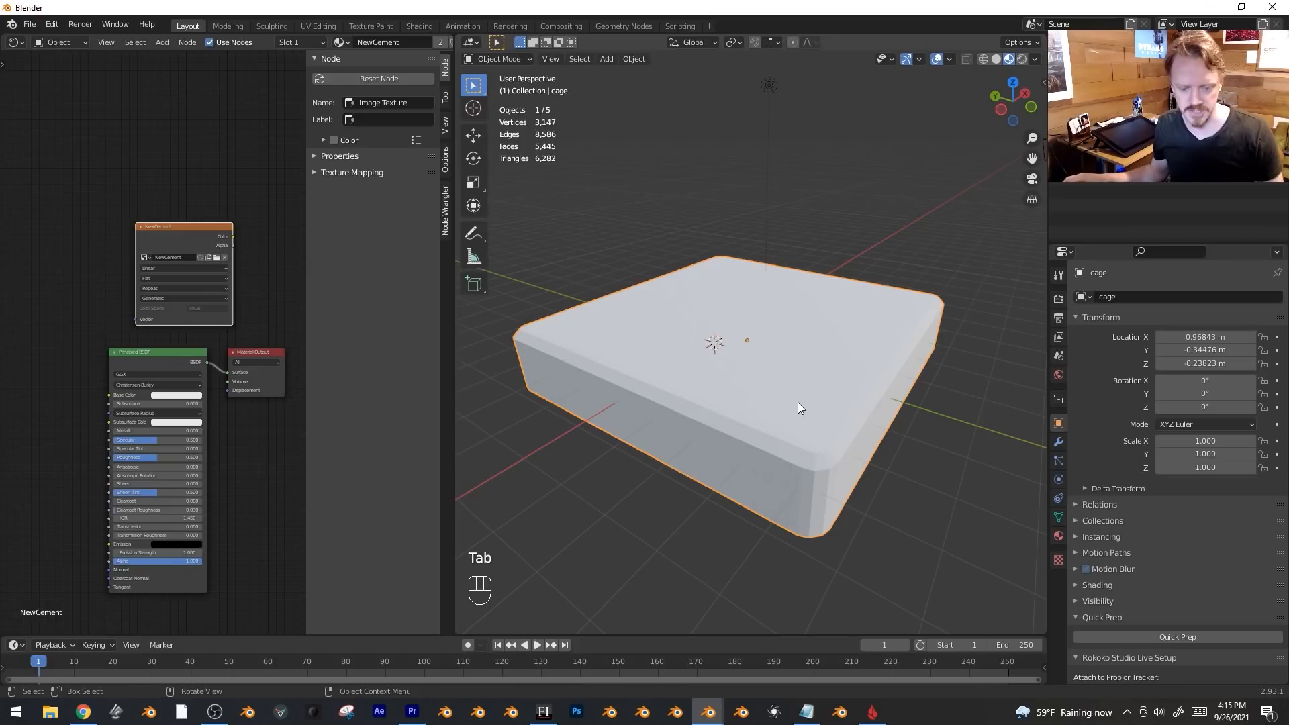
key("h")
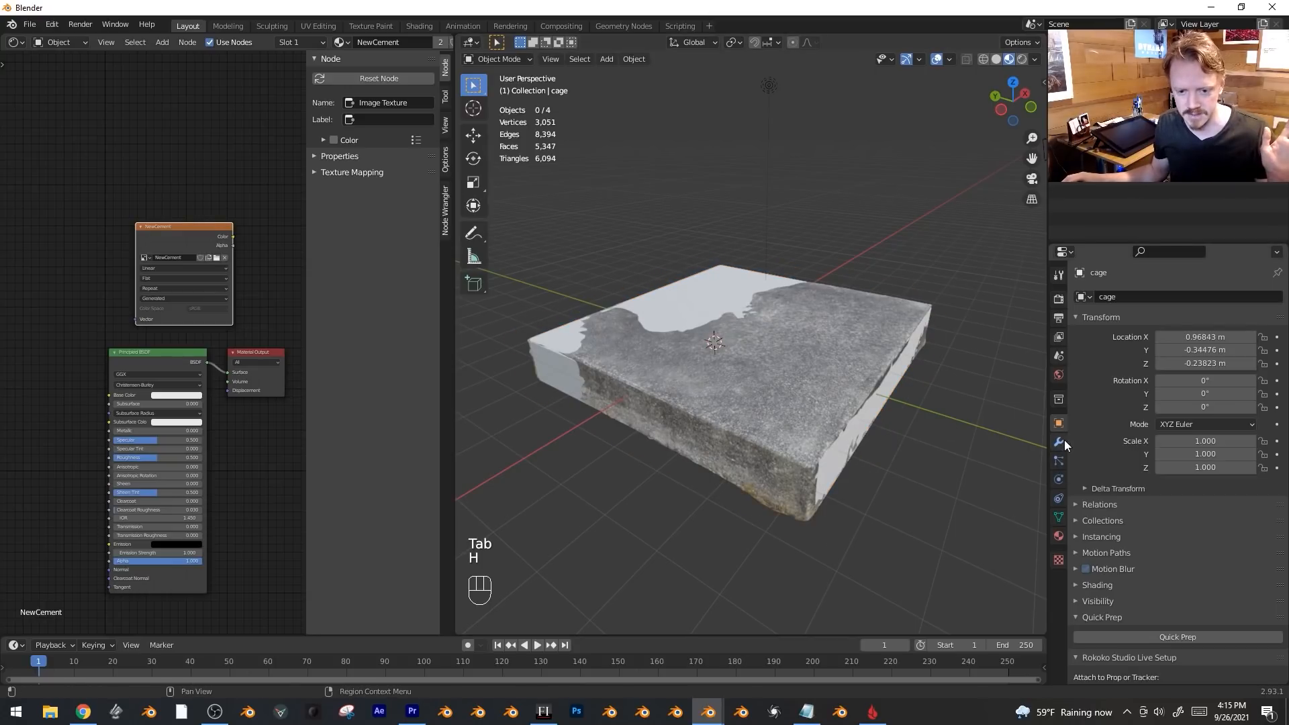
With the slab selected, enable Cage in the bake settings and choose 'cage' as Cage Object.
left_click(861, 364)
left_click(1059, 300)
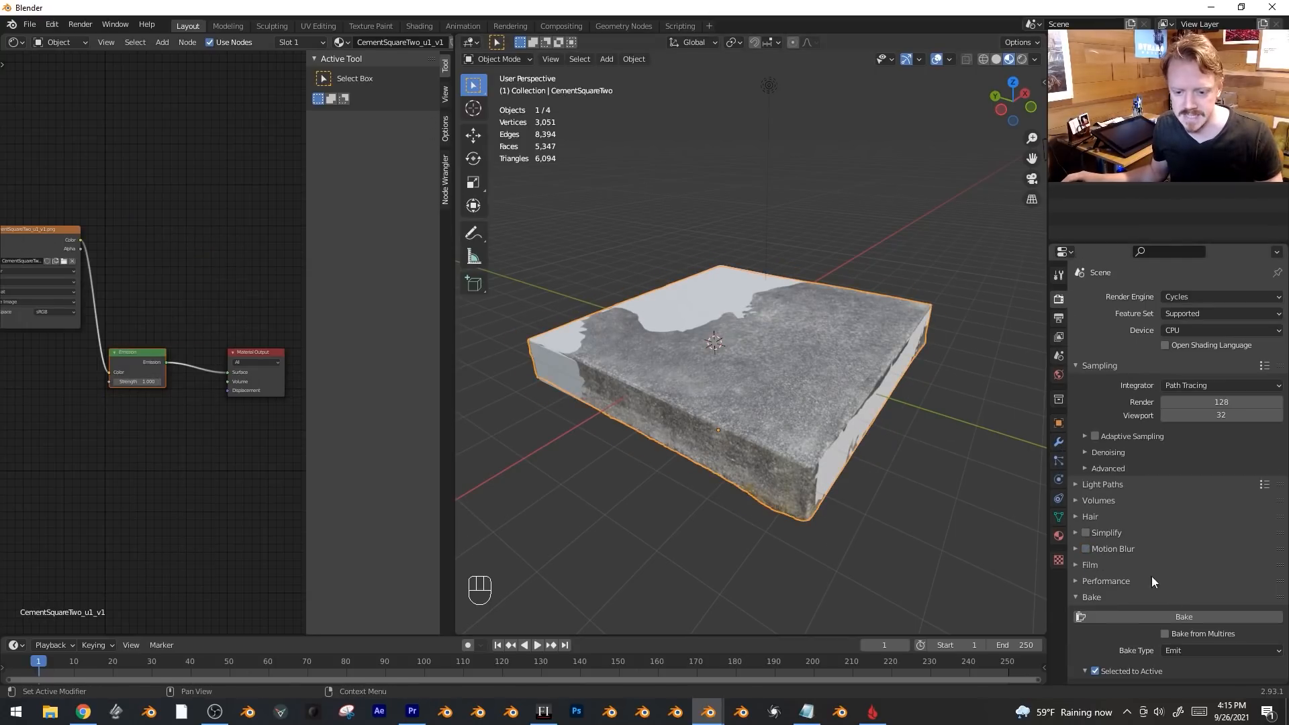
scroll(1192, 429, "down", 5)
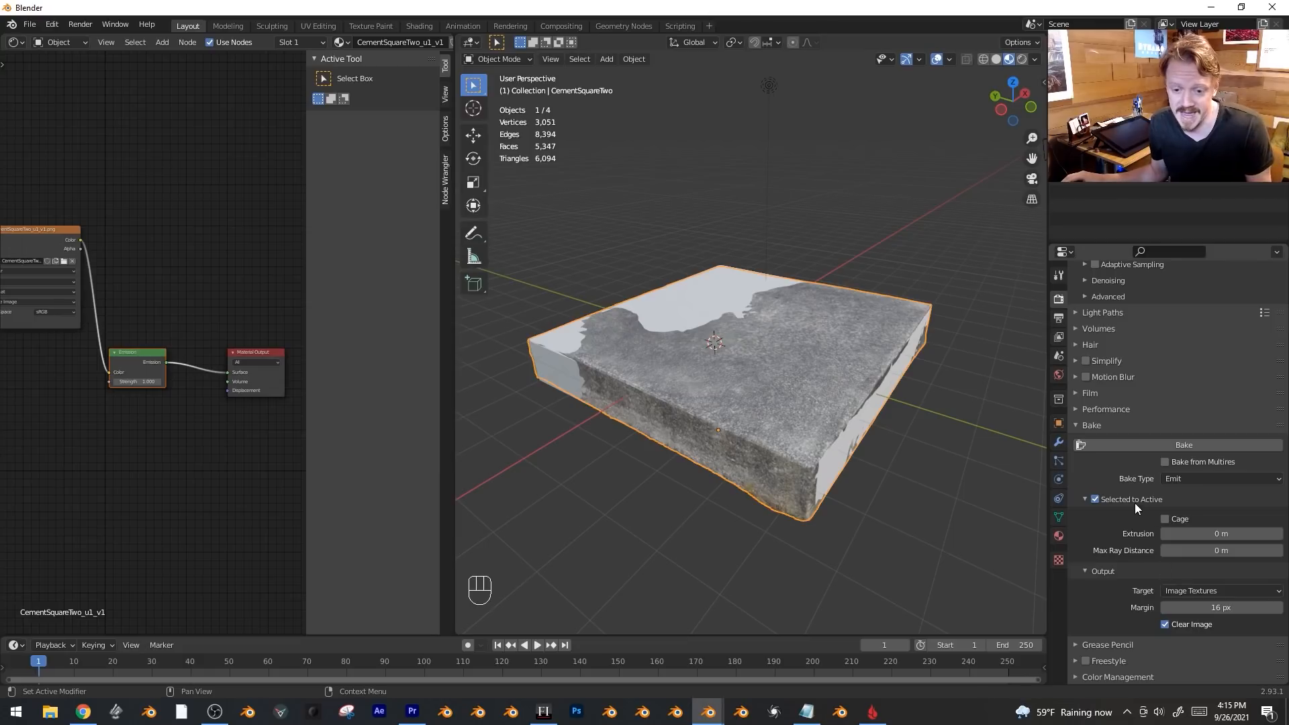
left_click(1166, 519)
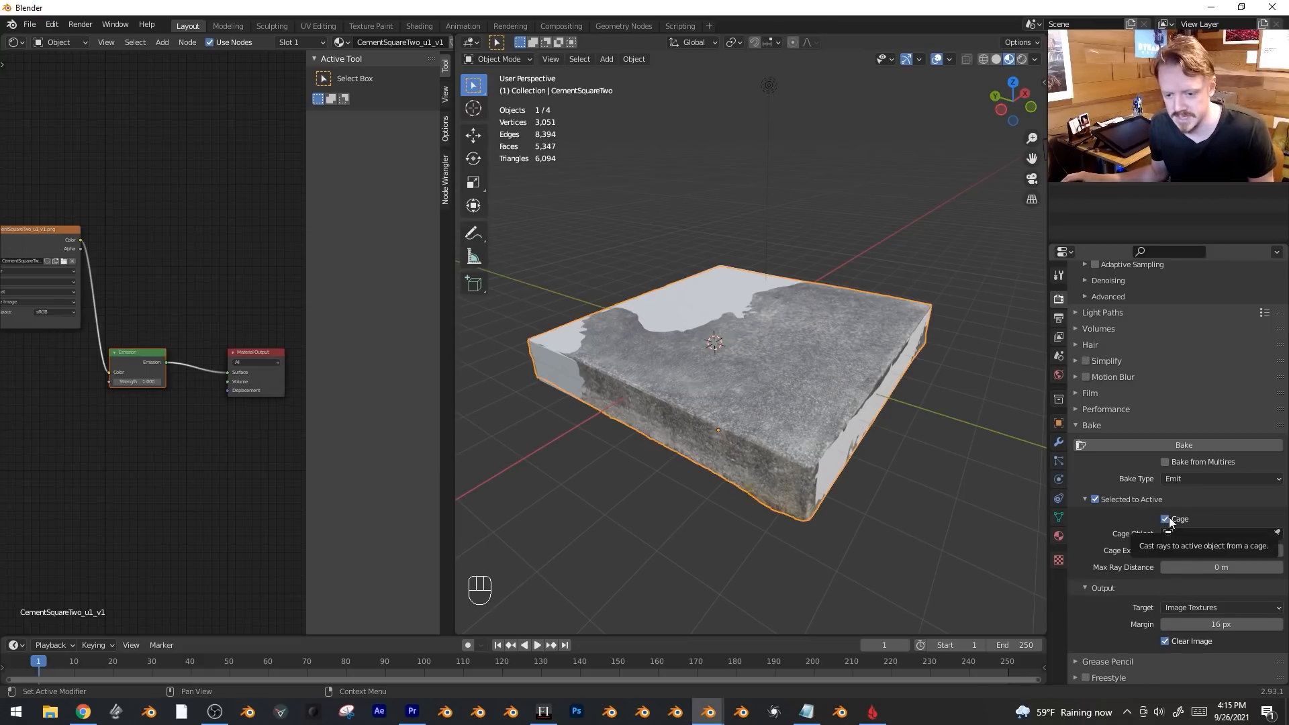
left_click(1202, 534)
left_click(1186, 552)
Add the Cube as the active target, run the bake, then enter edit mode on the Cube.
key("g")
right_click(784, 364)
left_click(712, 288, "shift")
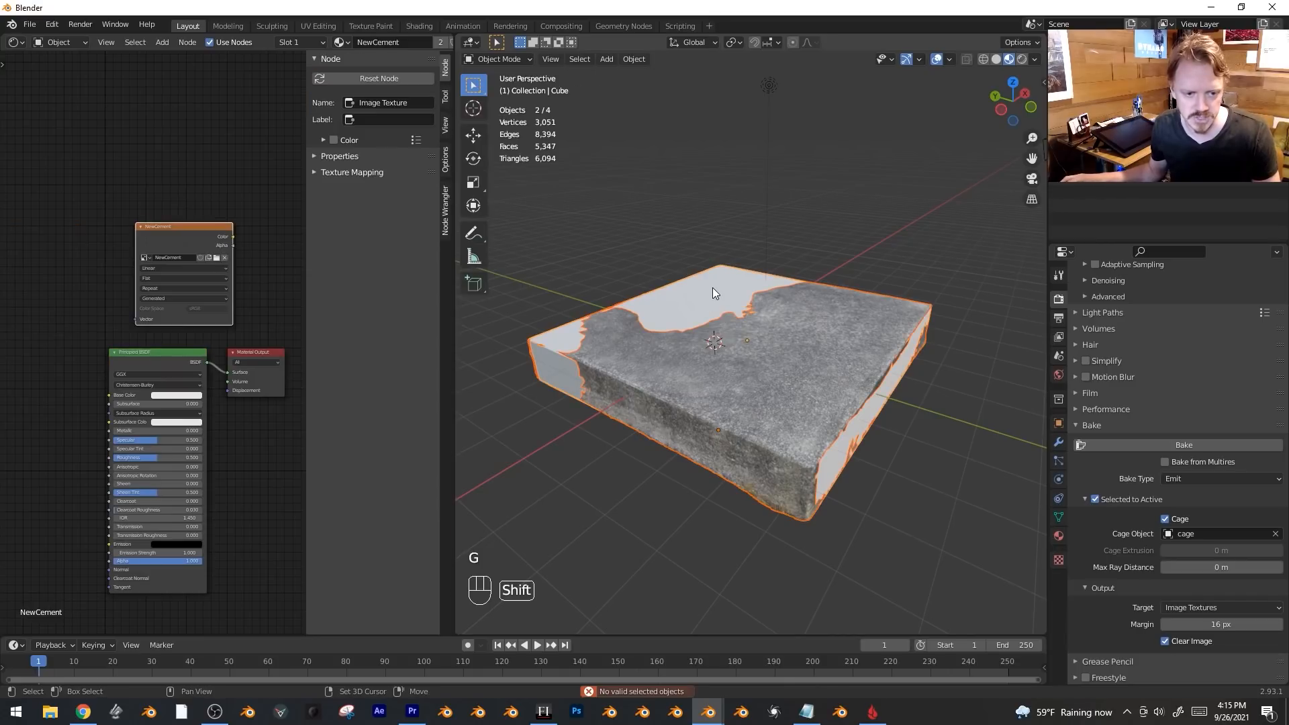
left_click(1165, 447)
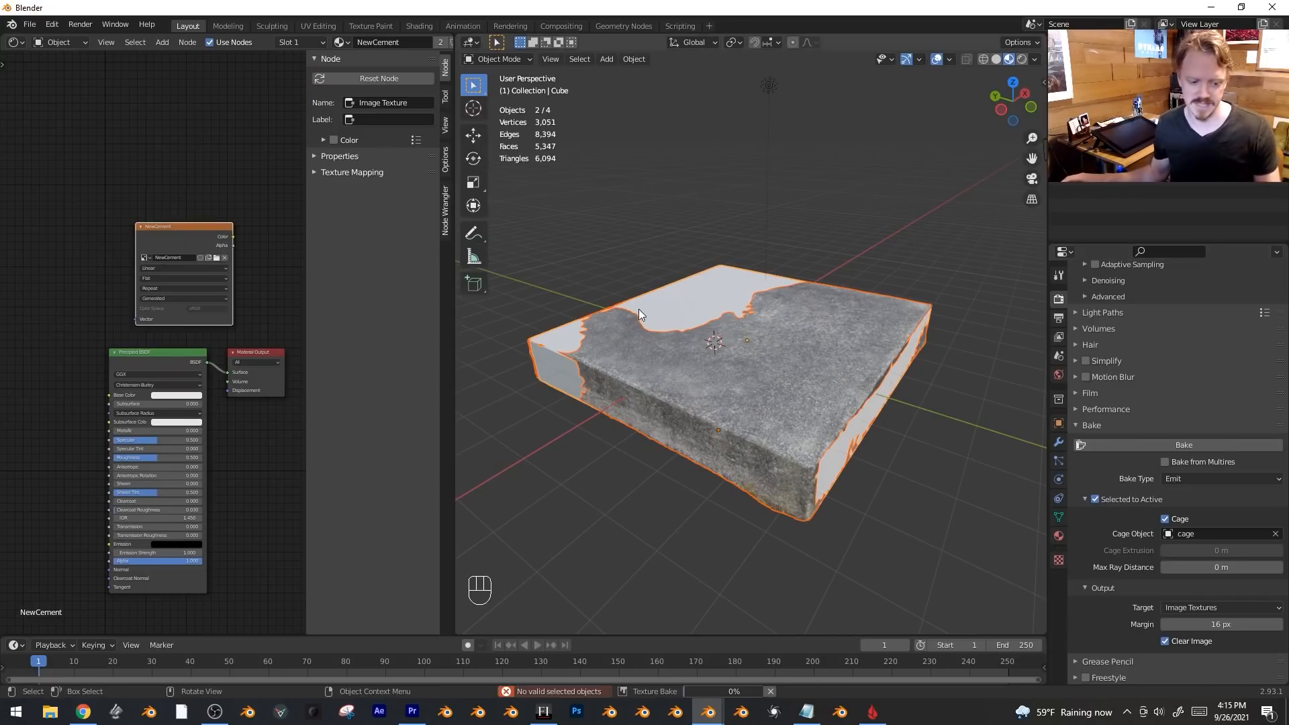
key("Tab")
key("Tab")
key("Tab")
middle_click_drag(639, 309, 802, 321)
Add three sets of edge loops across the Cube slab with Ctrl+R.
key("ctrl+r")
scroll(802, 322, "up", 3)
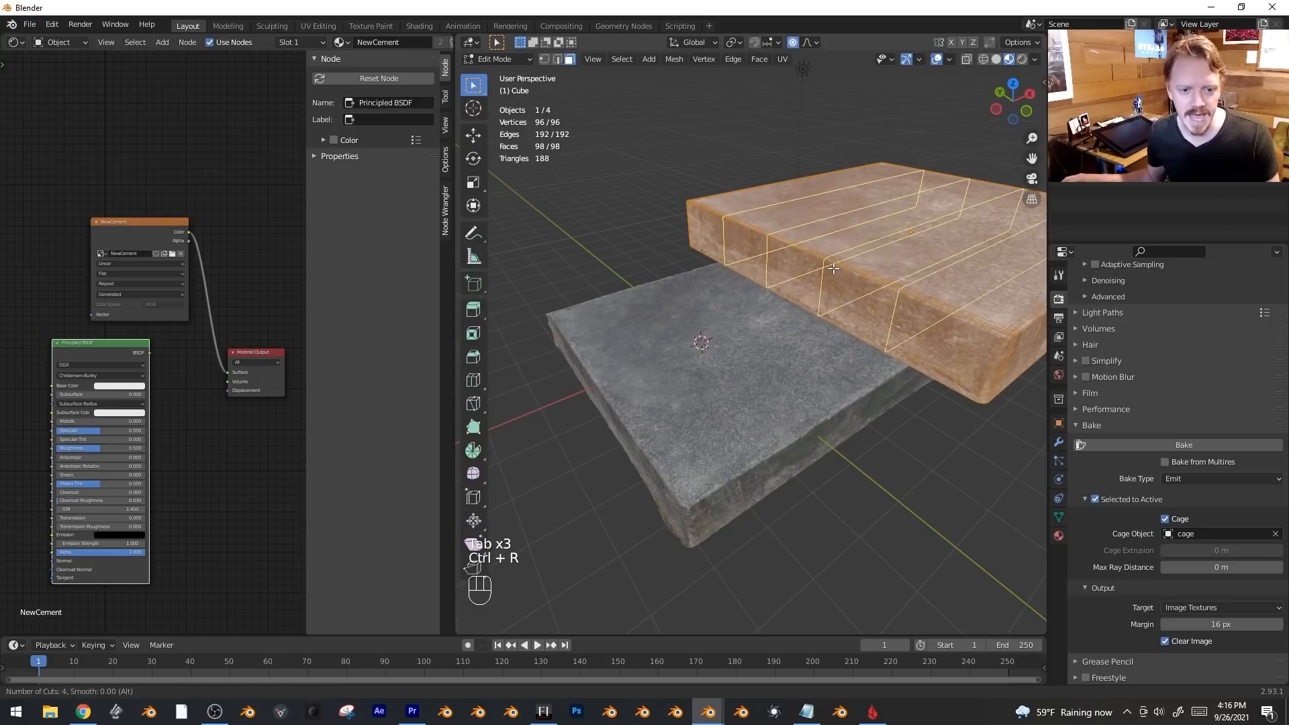
left_click(802, 322)
scroll(949, 378, "up", 3)
key("ctrl+r")
left_click(949, 377)
key("ctrl+r")
left_click(940, 323)
scroll(940, 323, "down", 2)
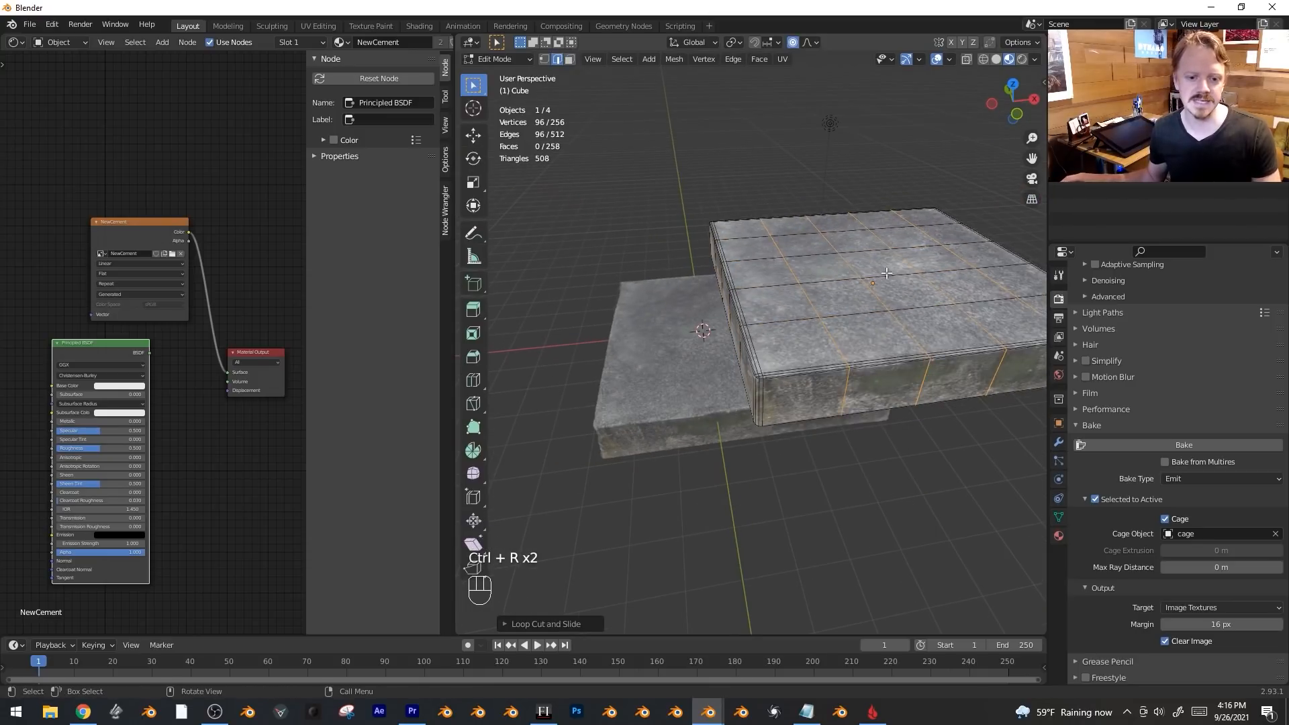
Lift one top face into a smooth raised bump, return to object mode, and delete the object.
left_click(887, 289)
key("g")
scroll(955, 243, "down", 5)
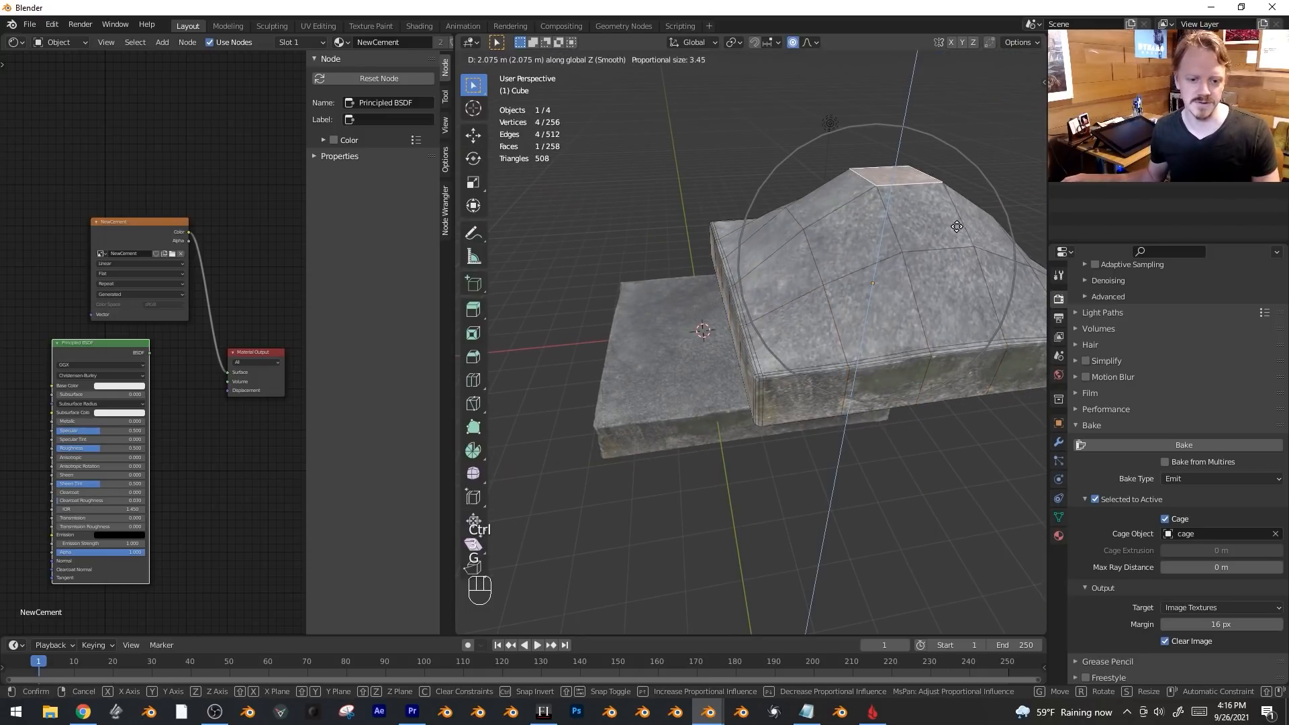
left_click(857, 330)
key("Tab")
mouse_move(856, 329)
middle_mouse_down()
mouse_move(946, 297)
mouse_move(854, 332)
middle_mouse_up()
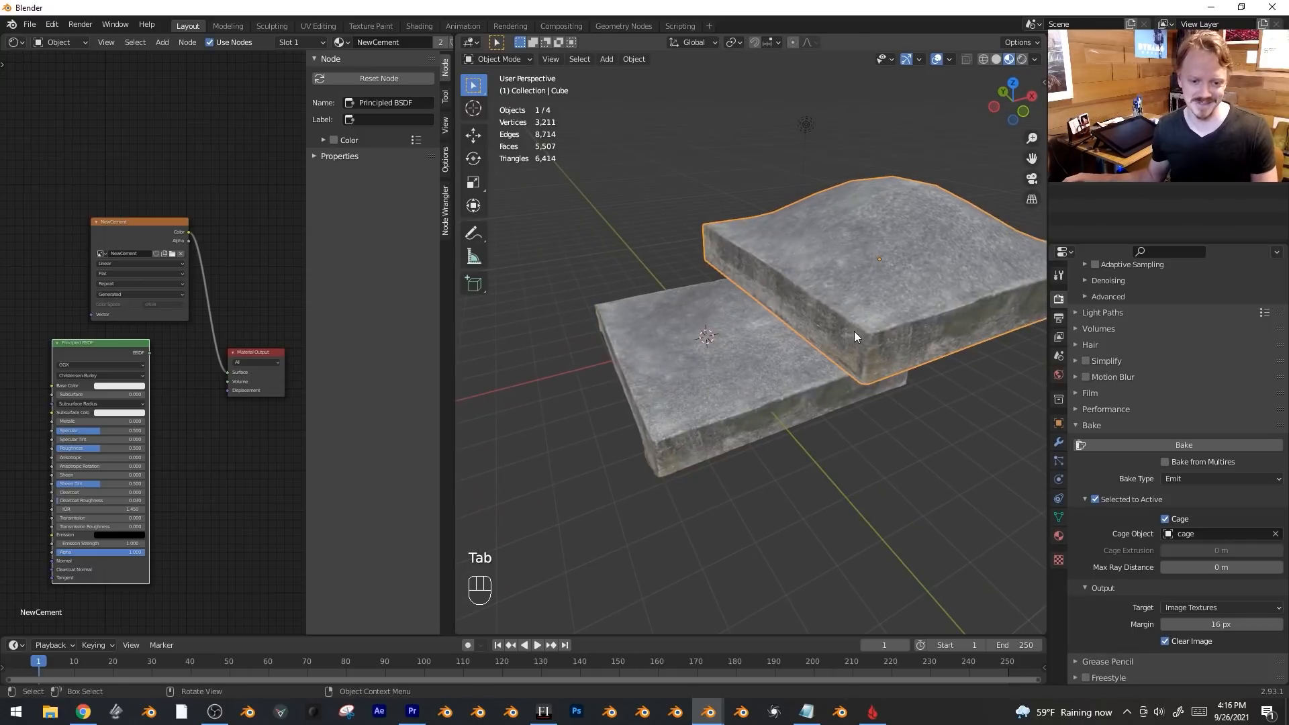
scroll(854, 332, "down", 3)
scroll(855, 331, "up", 3)
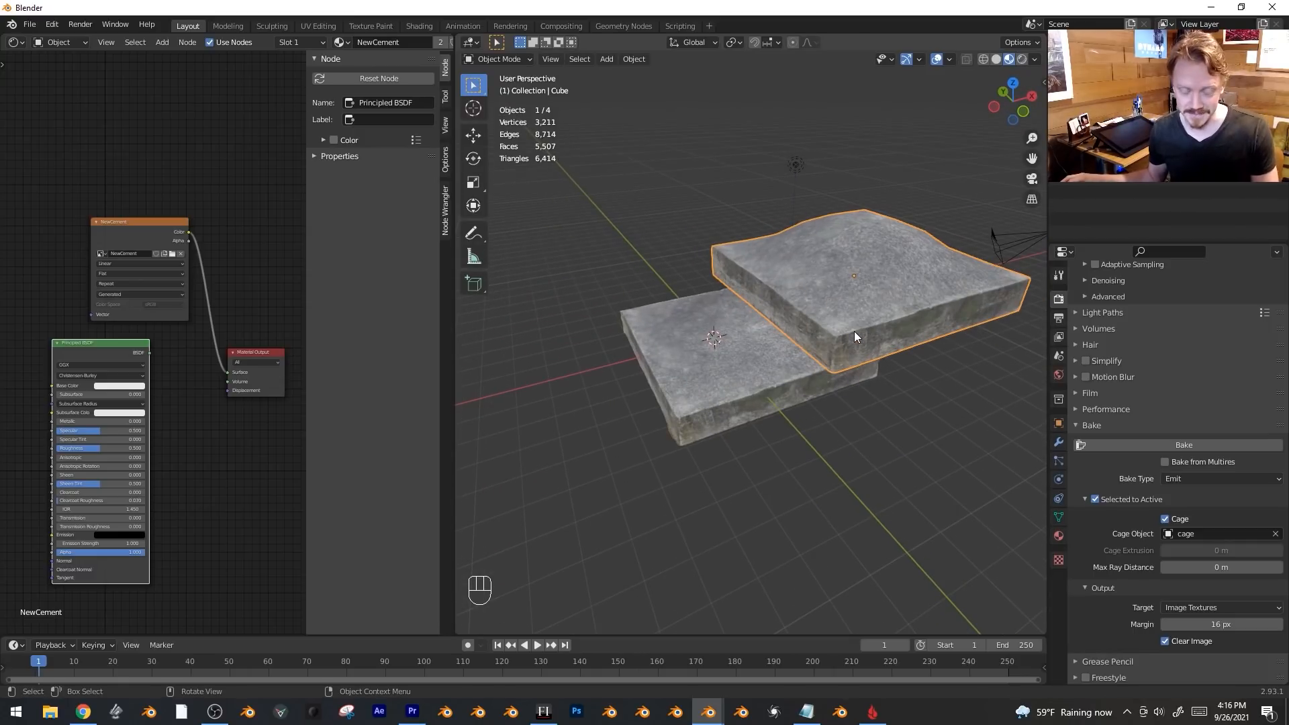
key("x")
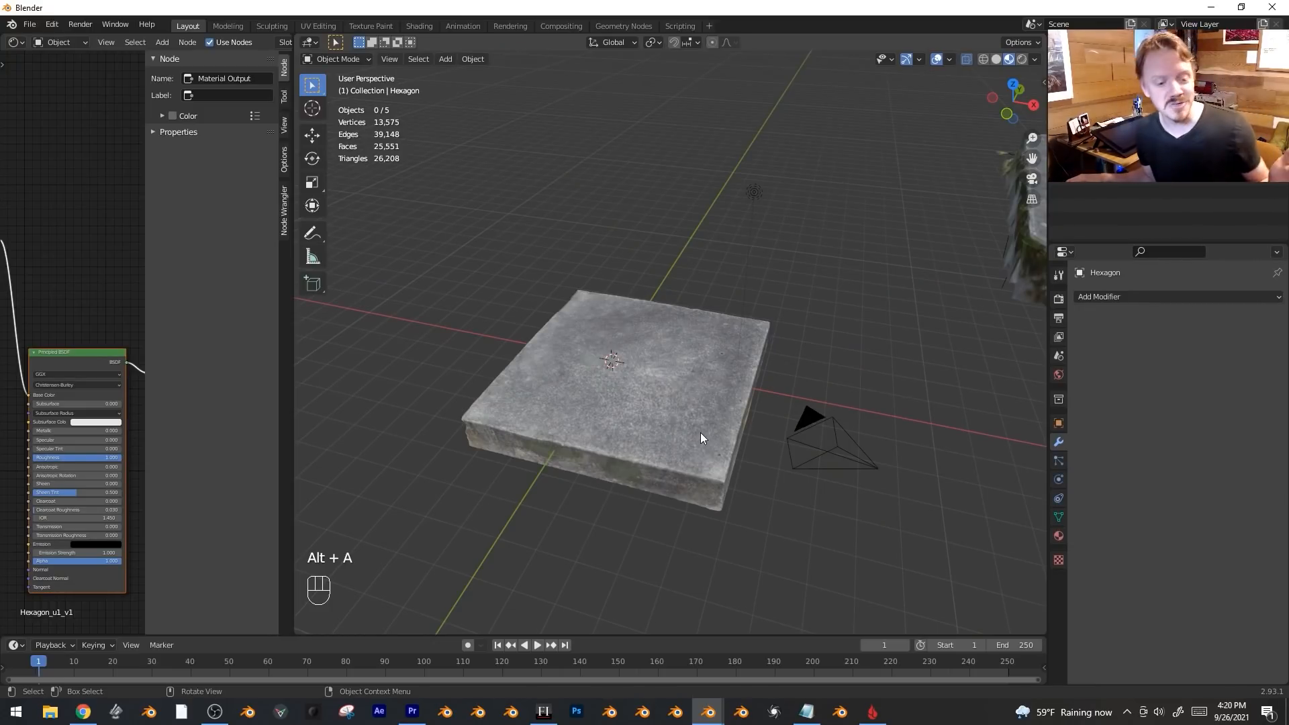
Select the left hexagon scan and add a Decimate modifier.
scroll(836, 384, "down", 3)
middle_click_drag(836, 384, 781, 299, "shift")
scroll(894, 367, "up", 1)
left_click(708, 302)
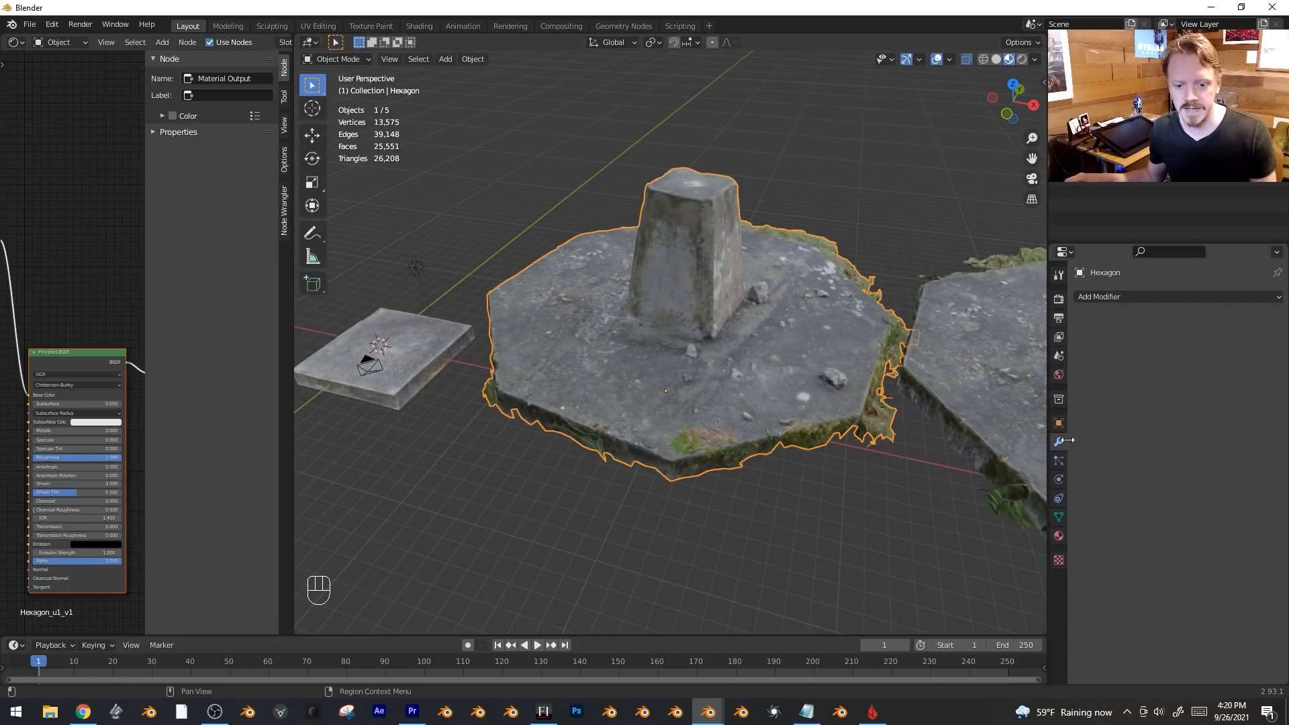
left_click(1103, 297)
left_click(1052, 391)
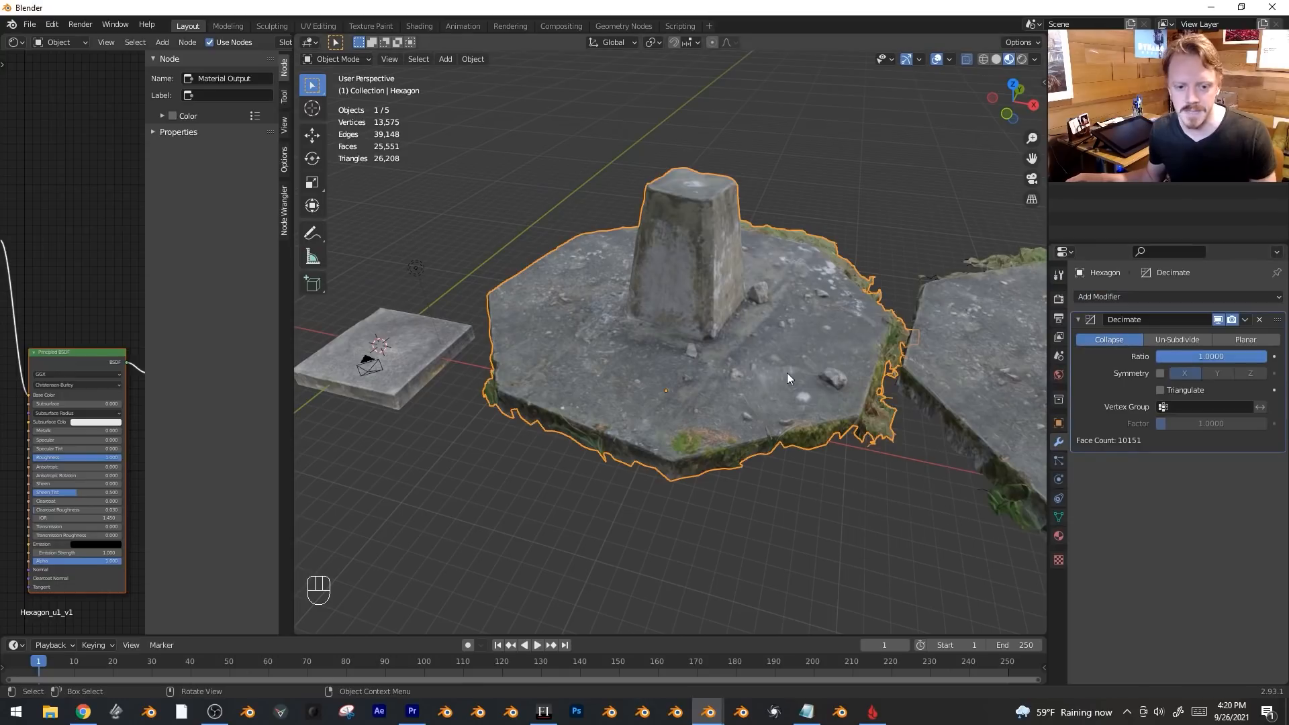
Drag the Decimate ratio down to 0.0299, about 302 faces, and inspect the result.
scroll(787, 373, "up", 2)
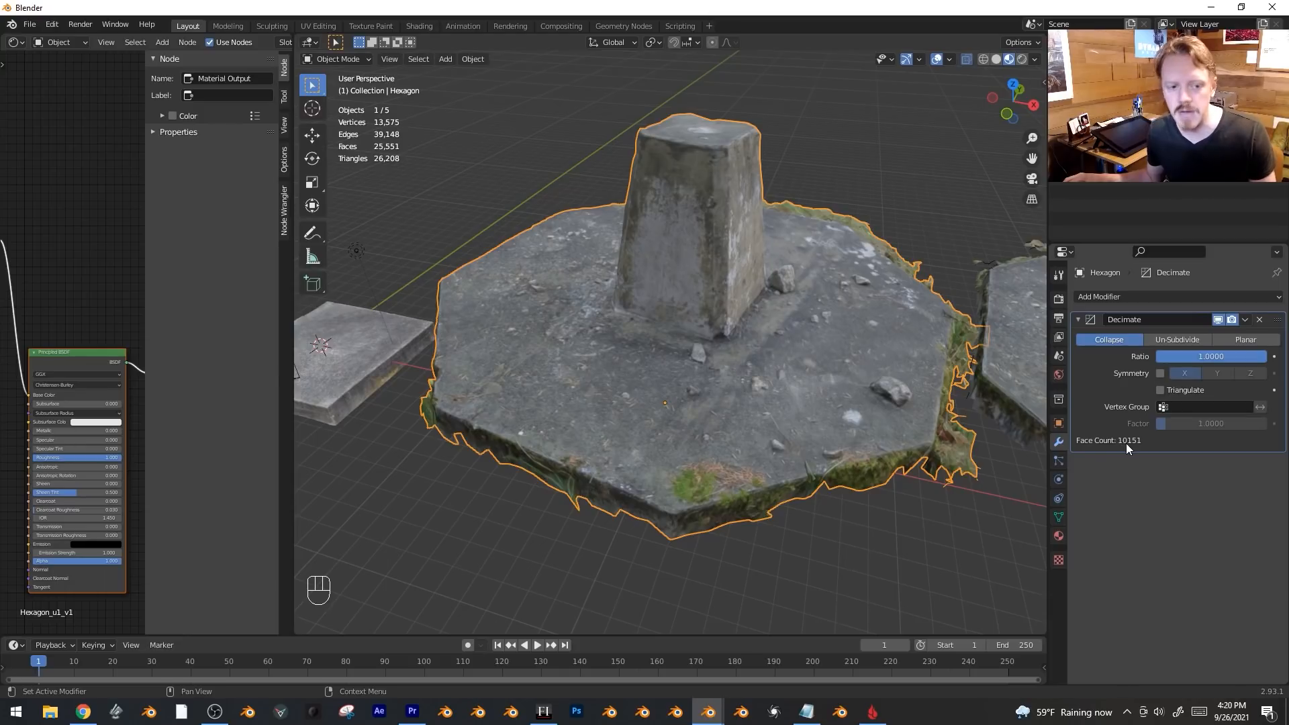
left_click_drag(1211, 357, 1163, 357)
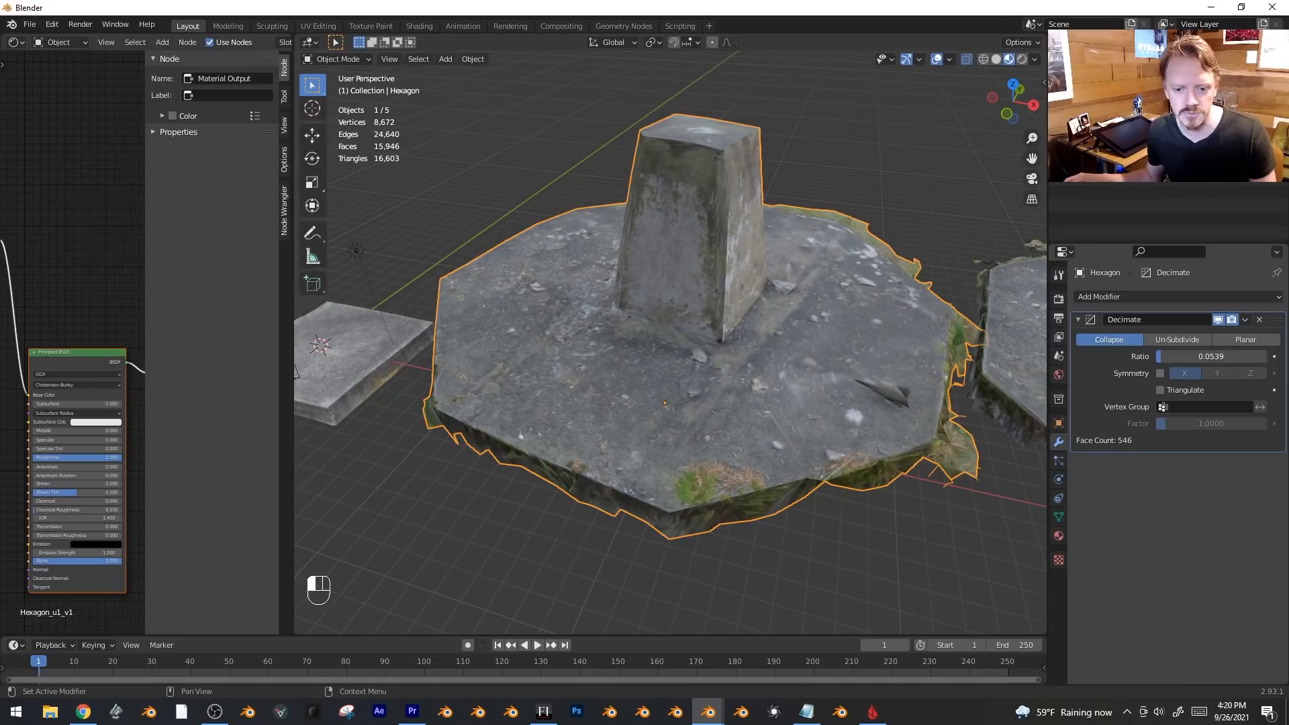
left_click_drag(1163, 356, 1159, 357)
mouse_move(828, 355)
middle_mouse_down()
mouse_move(704, 353)
mouse_move(866, 327)
mouse_move(824, 368)
middle_mouse_up()
middle_click_drag(570, 272, 700, 329)
scroll(576, 322, "up", 5)
scroll(700, 329, "up", 2)
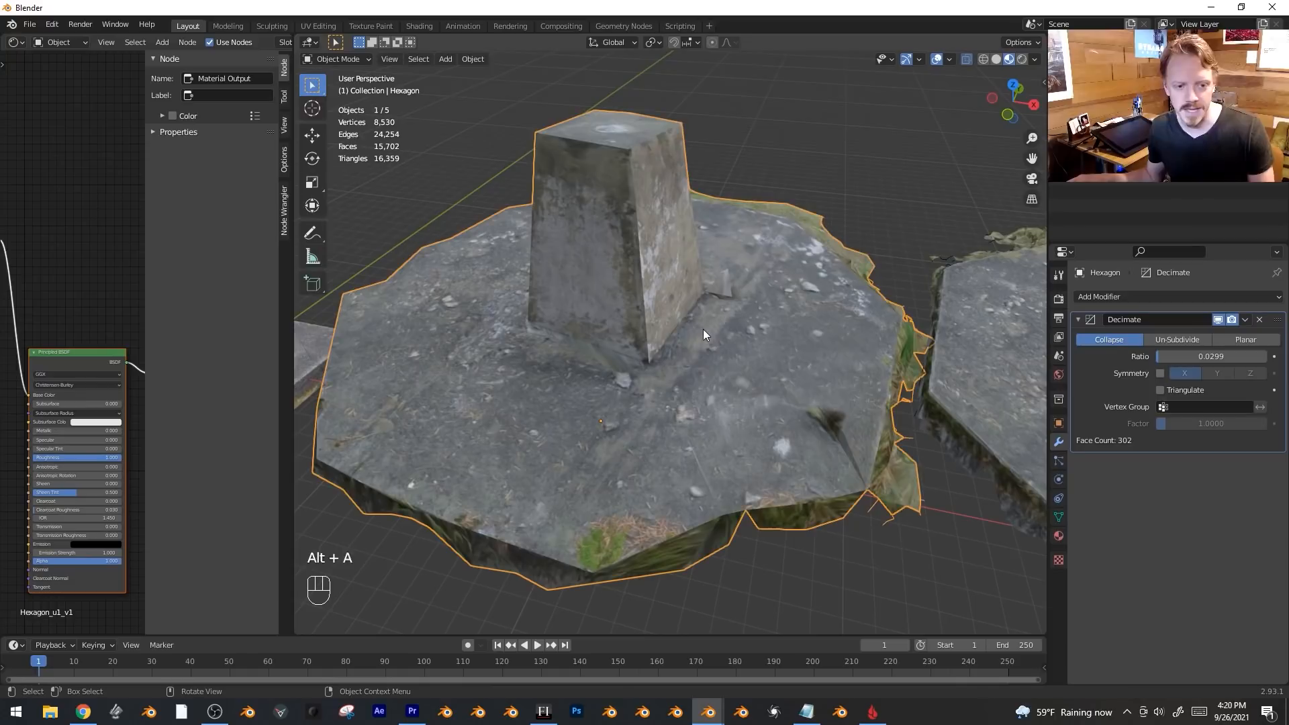
left_click(703, 329)
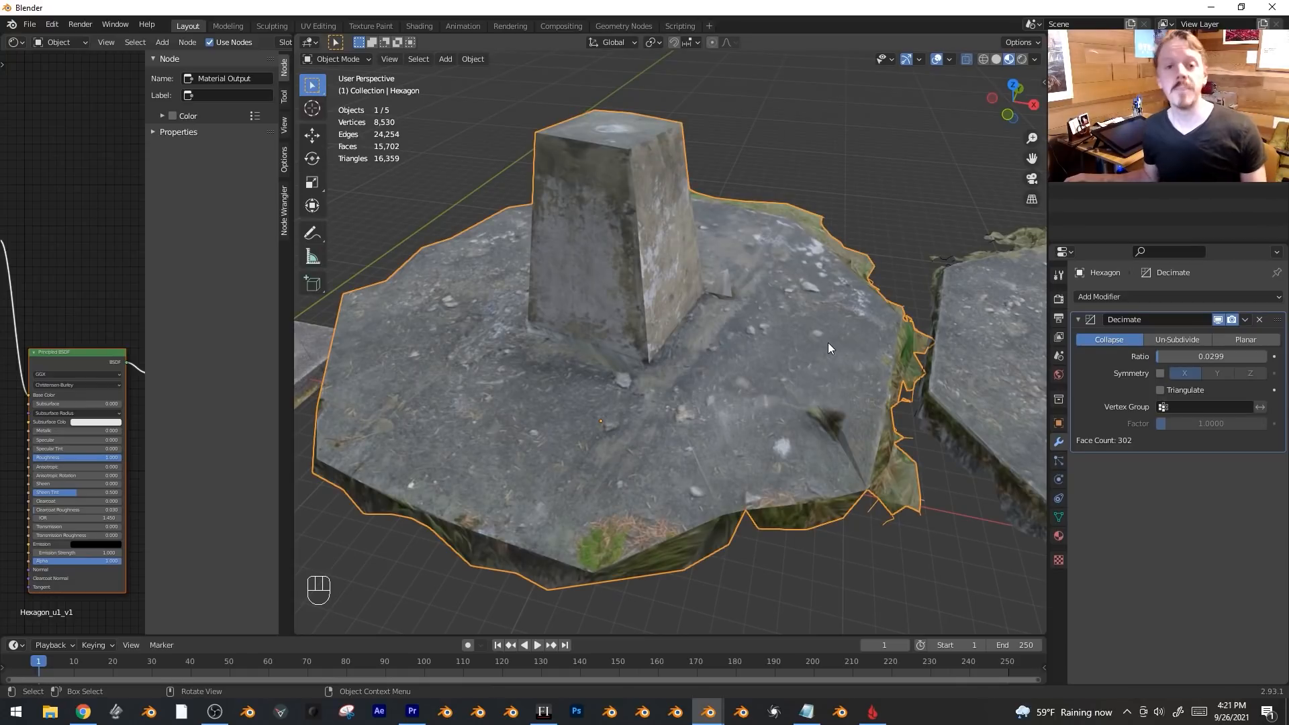
Switch the hexagon's Decimate to Planar with a 50° angle limit and the UVs delimit enabled.
left_click(1248, 340)
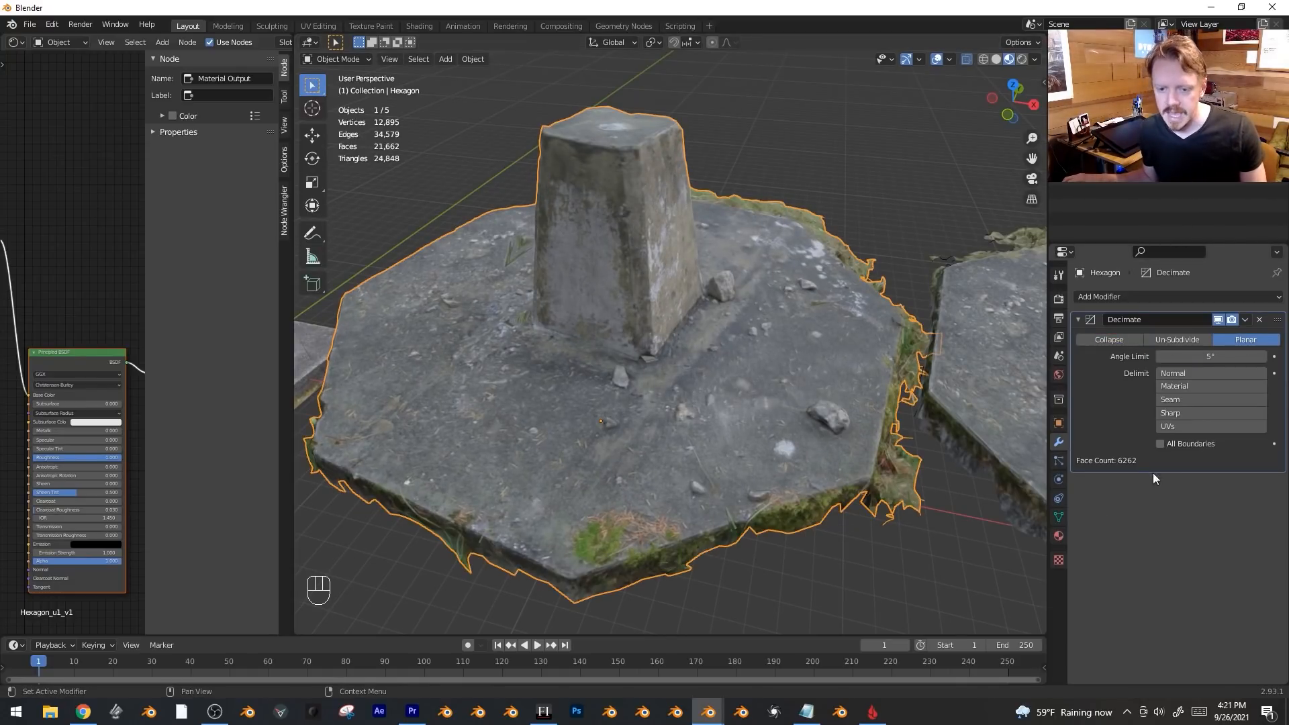
left_click(1195, 356)
type("5d")
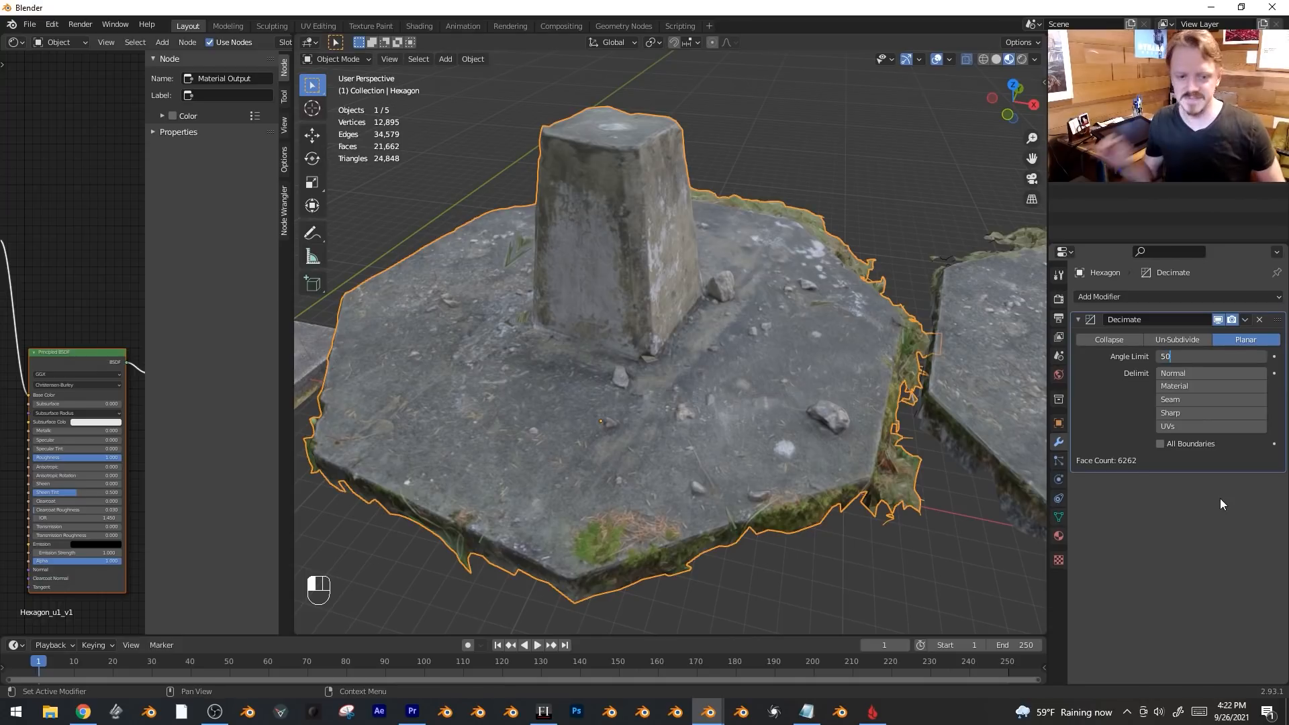
key("Return")
middle_click_drag(610, 485, 699, 420)
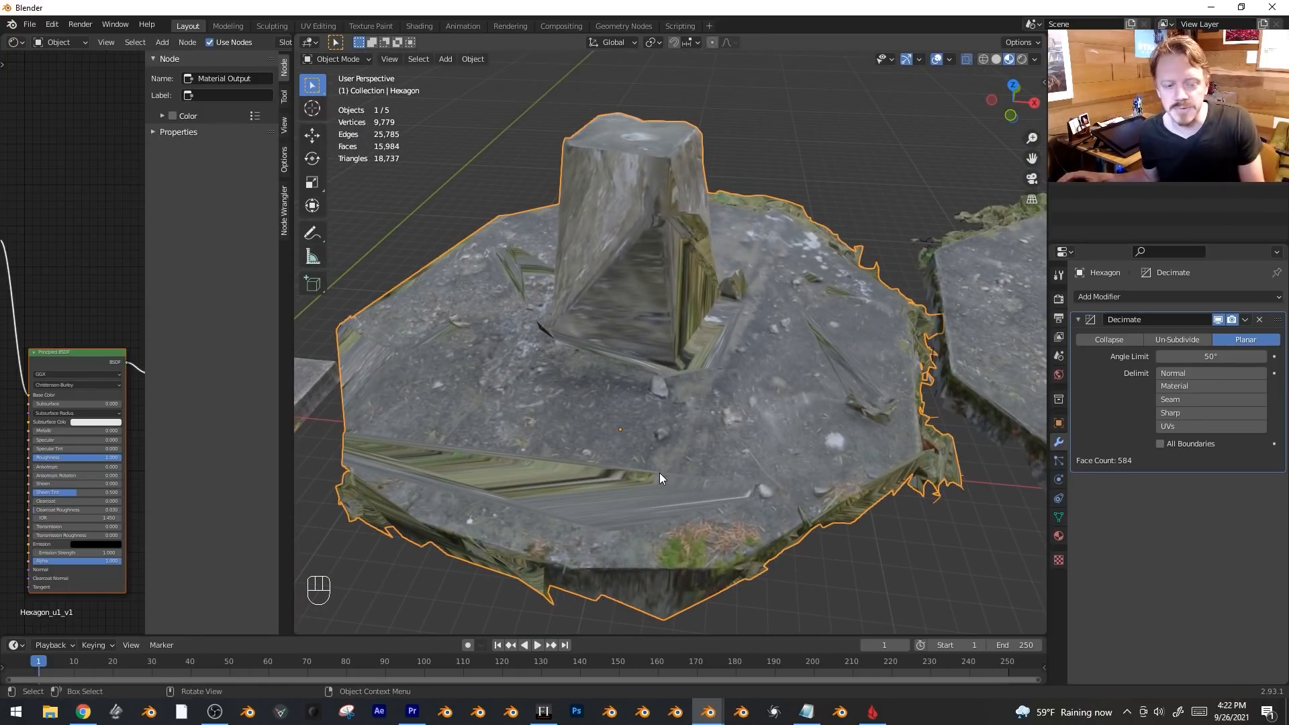
left_click(1191, 430)
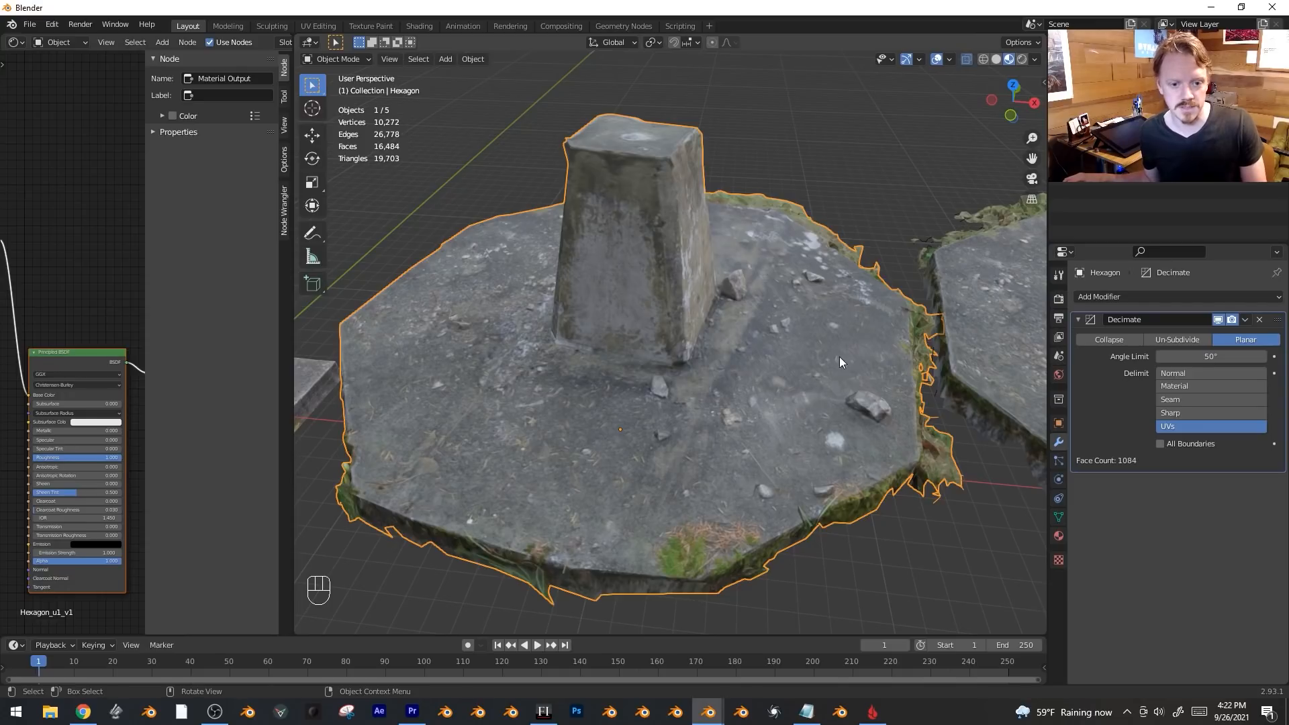
scroll(840, 360, "down", 3)
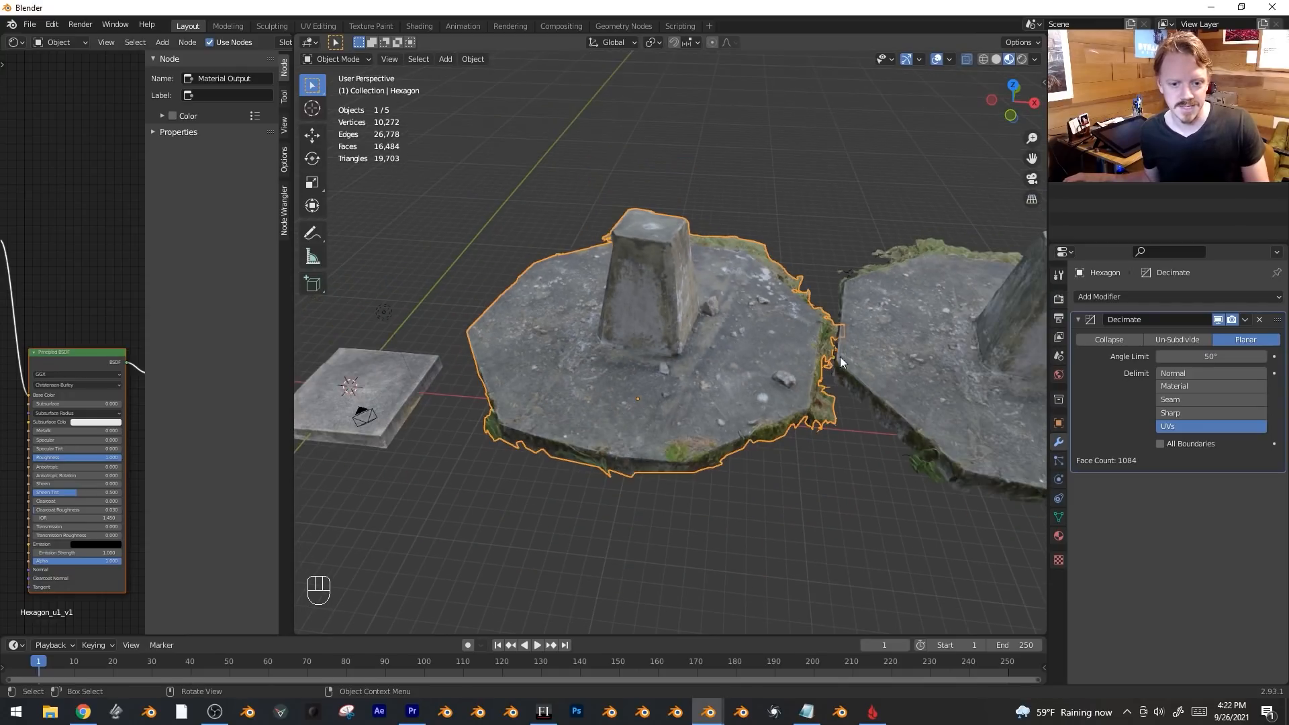
left_click(1244, 320)
Apply the Decimate modifier and inspect both hexagons in Edit Mode with X-ray off.
left_click(1186, 339)
key("Tab")
key("grave")
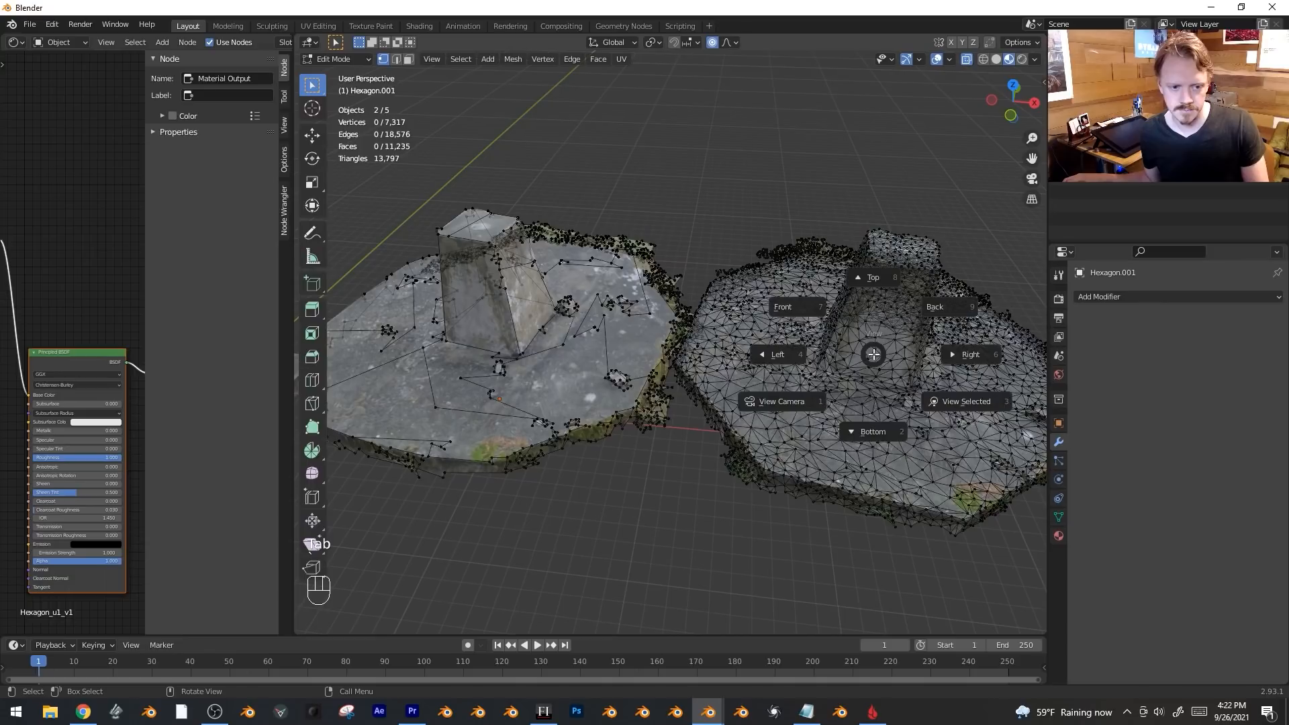
key("Escape")
middle_click_drag(711, 296, 554, 417)
middle_click_drag(705, 387, 652, 374)
middle_click_drag(674, 322, 542, 395)
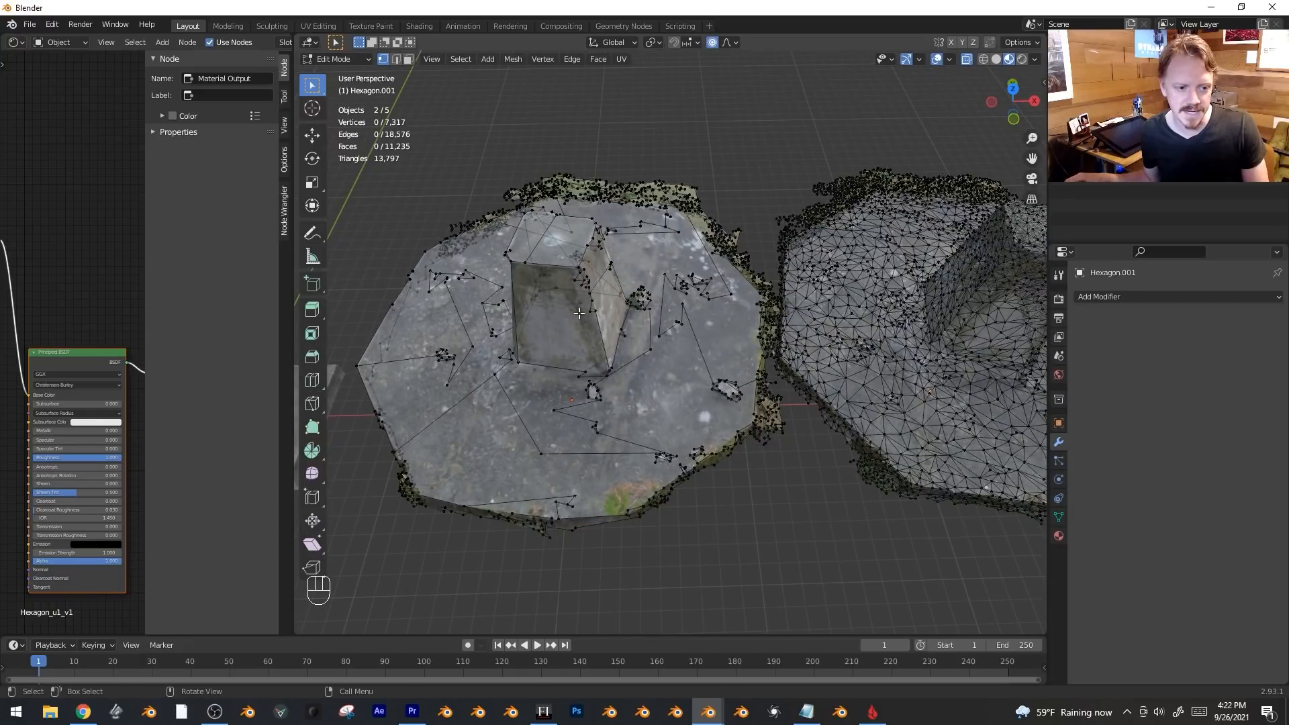
key("alt+z")
middle_click_drag(719, 365, 666, 284)
Raise a vertex straight up along Z with proportional editing turned on.
key("Tab")
key("Tab")
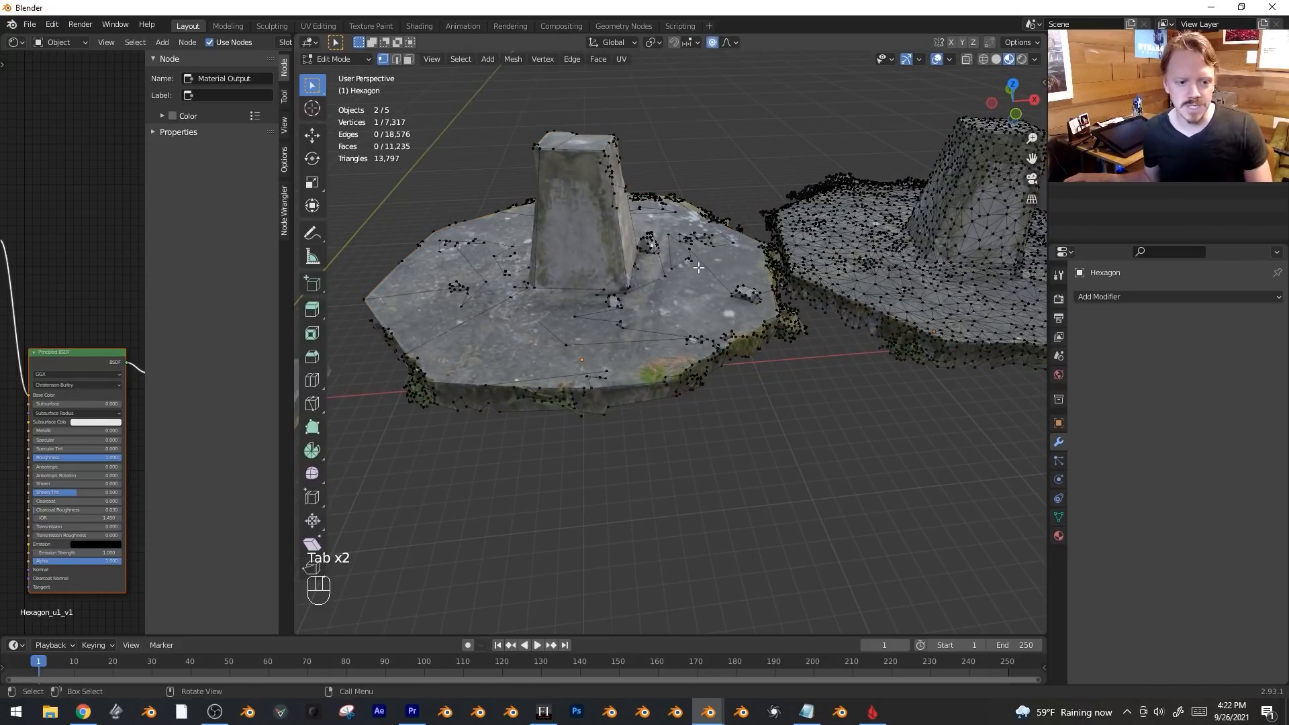
key("o")
key("g")
key("z")
right_click(736, 267)
left_click(712, 43)
key("g")
middle_click(759, 211)
left_click(781, 182)
Reposition the selected vertex once more and return to Object Mode.
key("Tab")
middle_click_drag(781, 184, 683, 303)
key("Tab")
key("g")
left_click(684, 303)
key("Tab")
scroll(684, 303, "down", 6)
Delete the extra decimated hexagon object.
key("x")
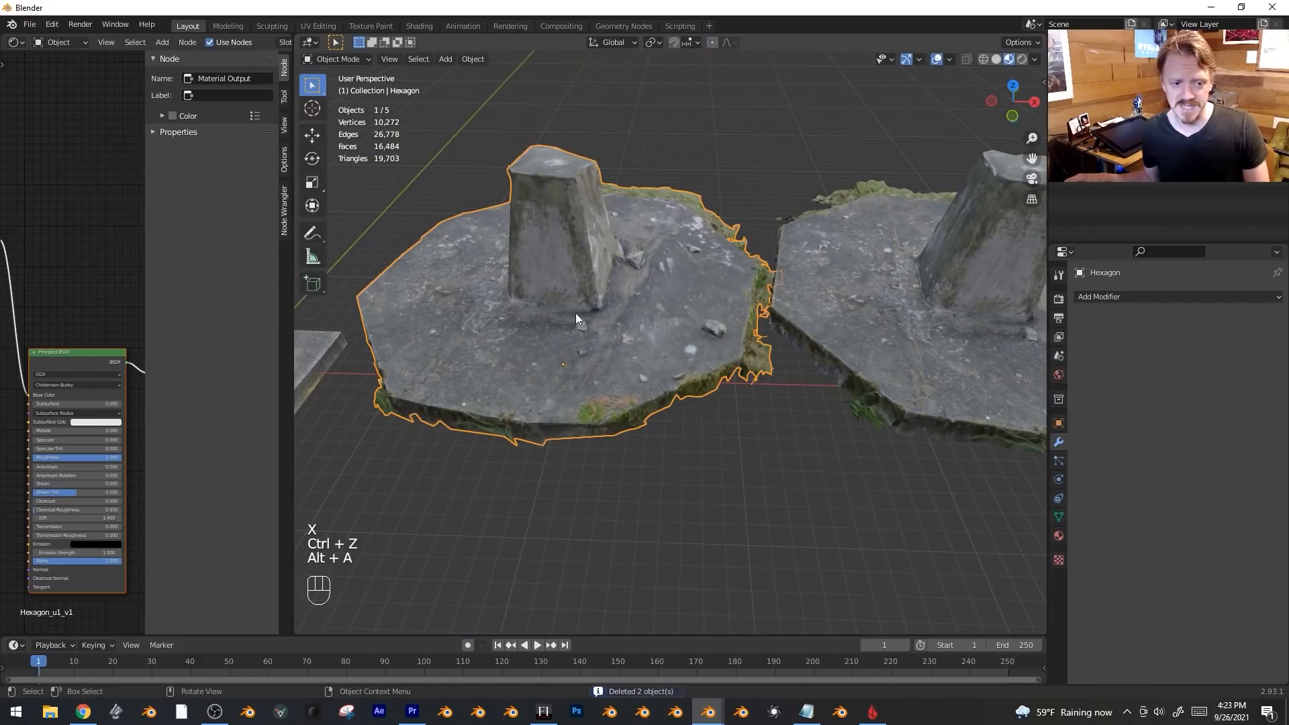
key("Tab")
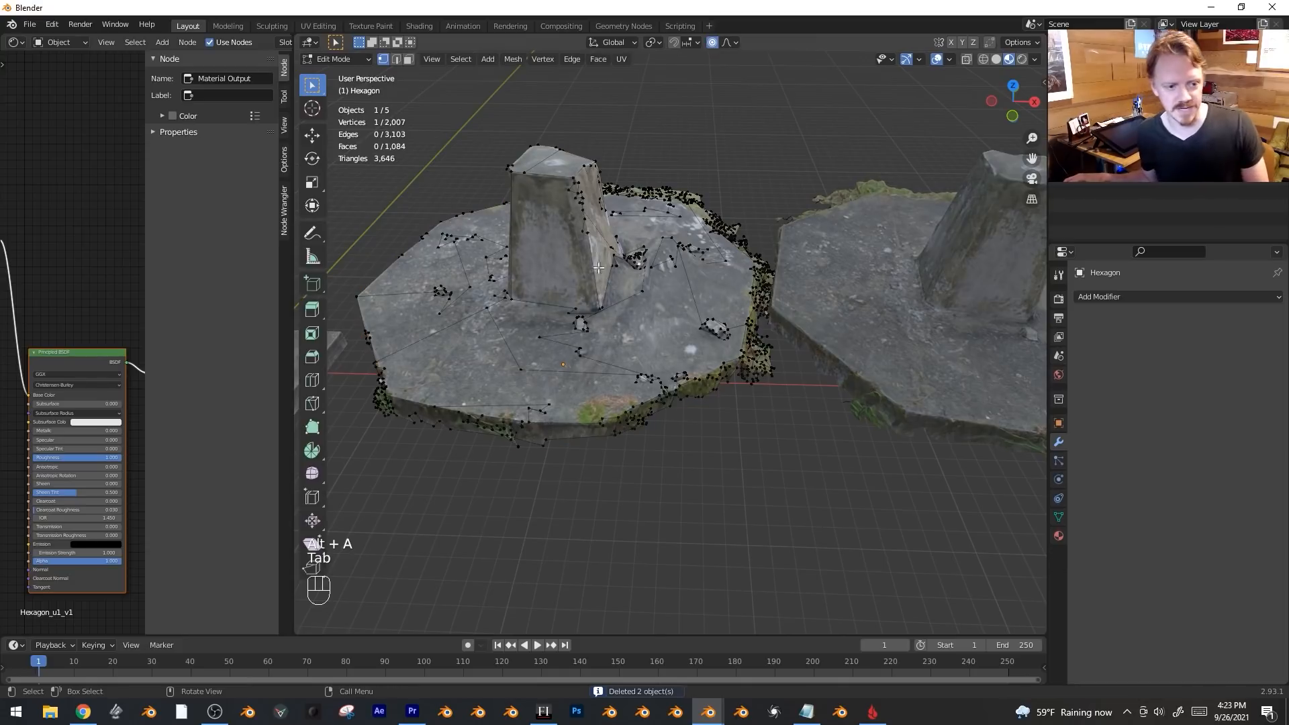
key("Tab")
key("x")
left_click(615, 336)
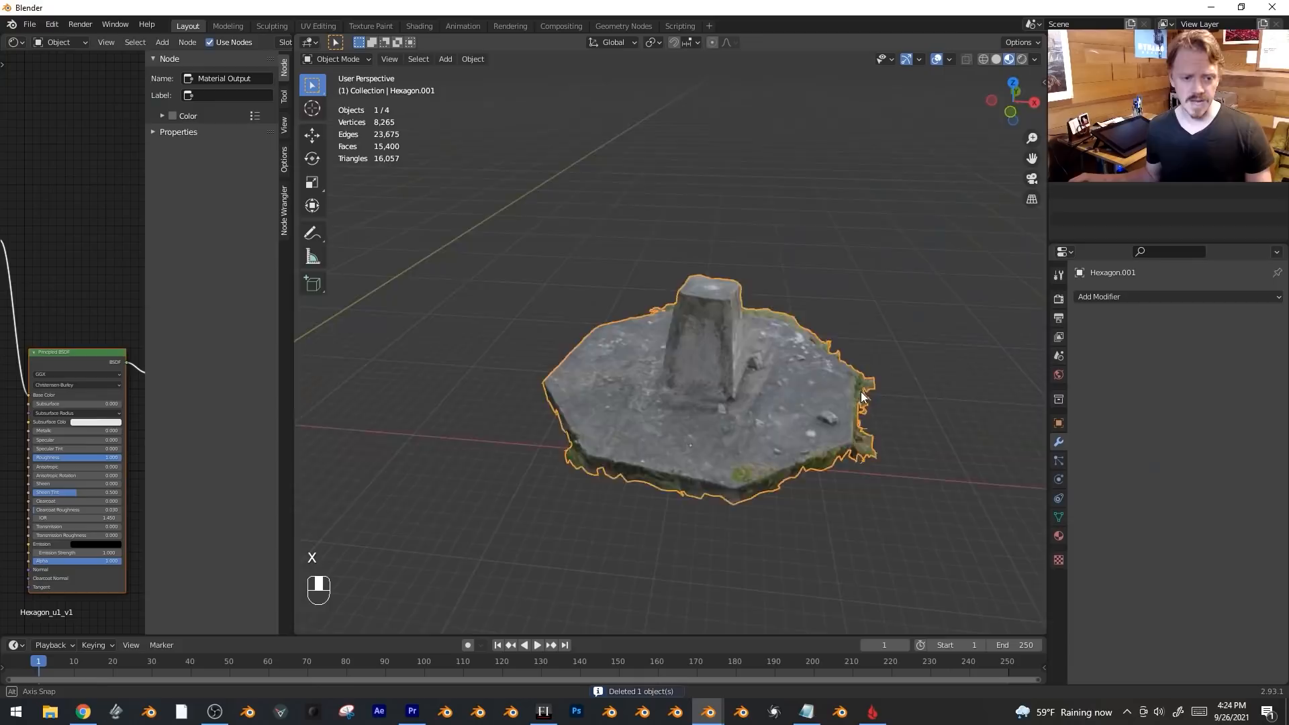
Duplicate Hexagon.001 and place the copy straight above it.
middle_click_drag(861, 392, 920, 400)
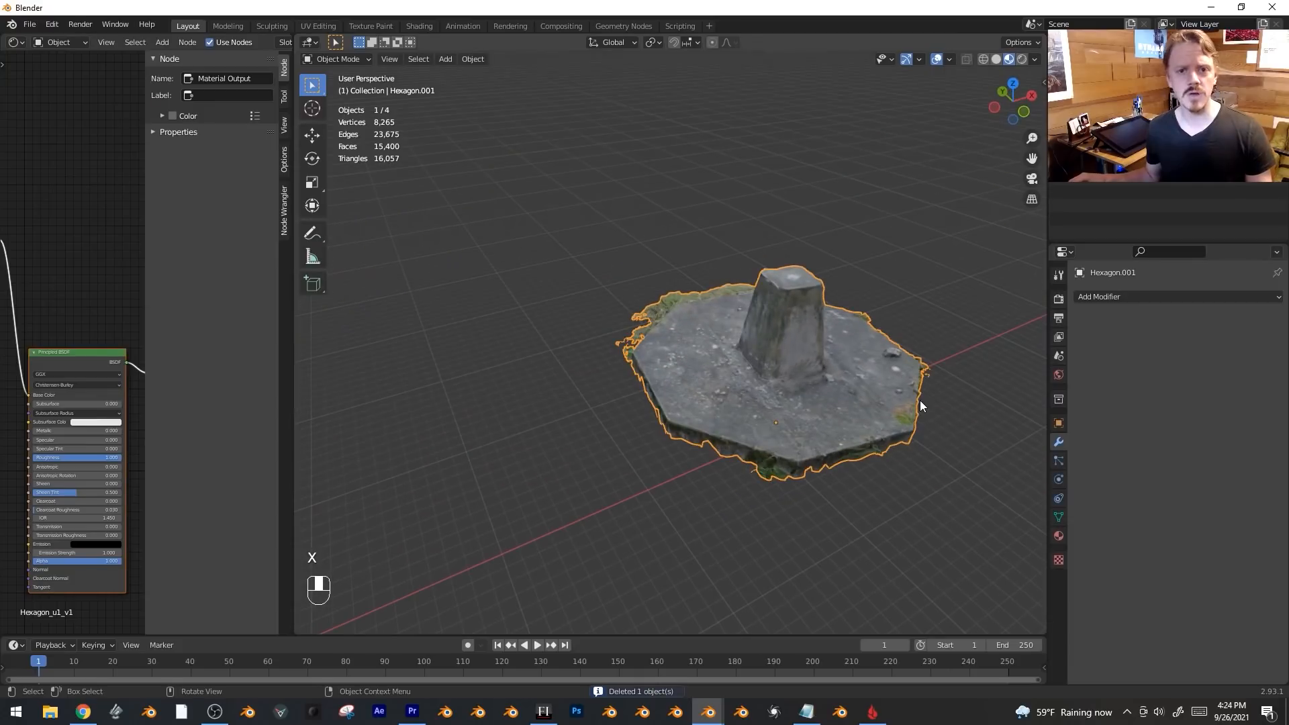
key("shift+d")
key("z")
left_click(916, 210)
middle_click_drag(916, 210, 899, 316, "shift")
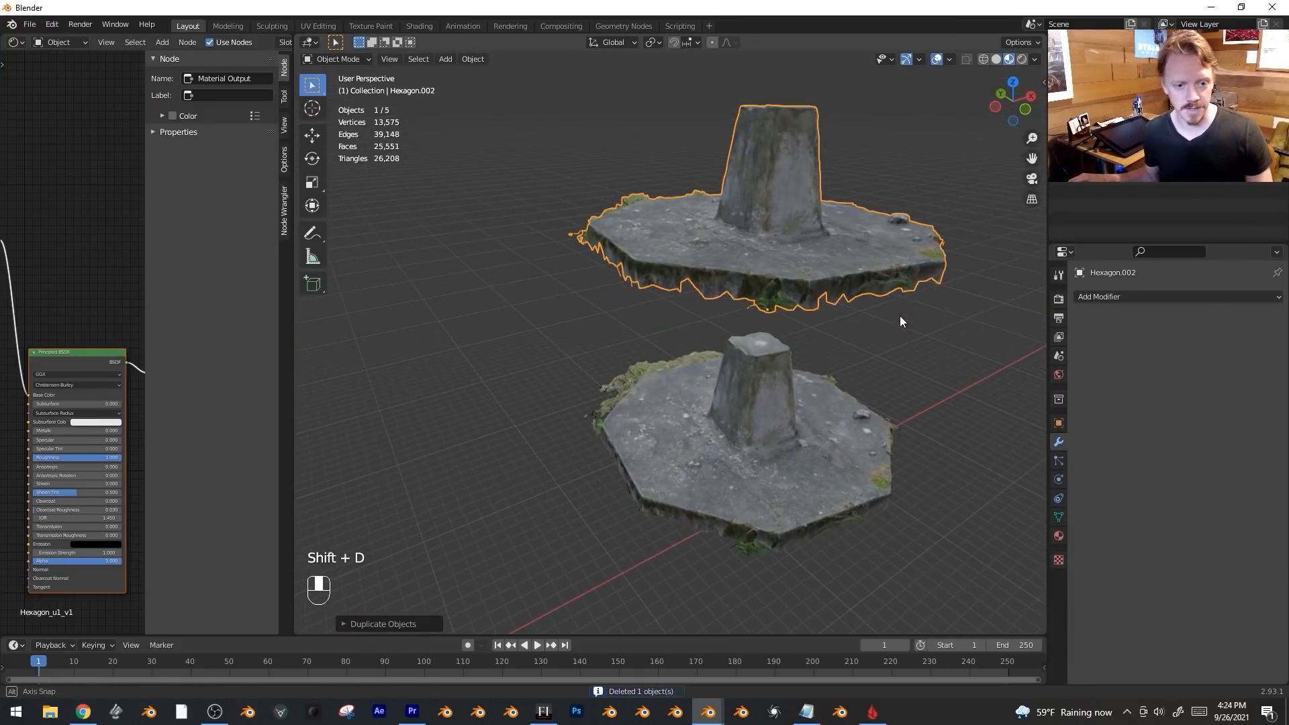
Add a Remesh modifier to the copy in Blocks mode with octree depth 5.
left_click(1113, 296)
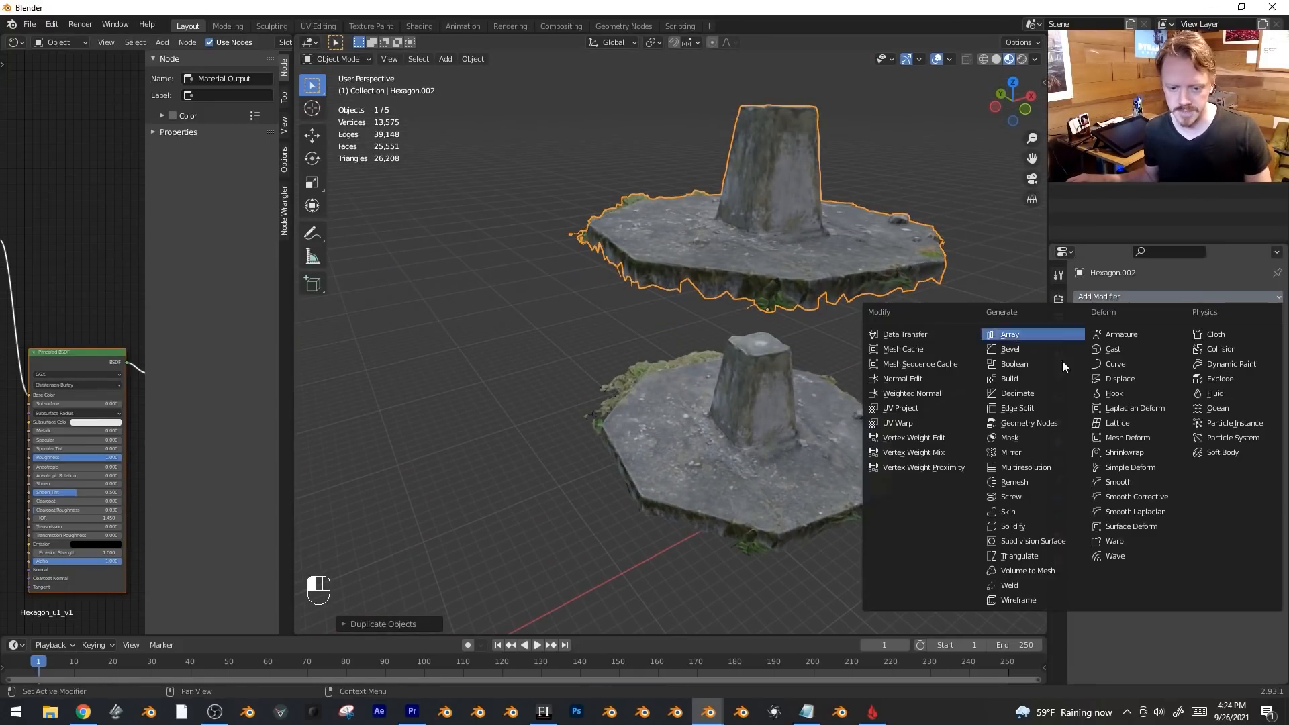
left_click(1053, 479)
left_click(1102, 339)
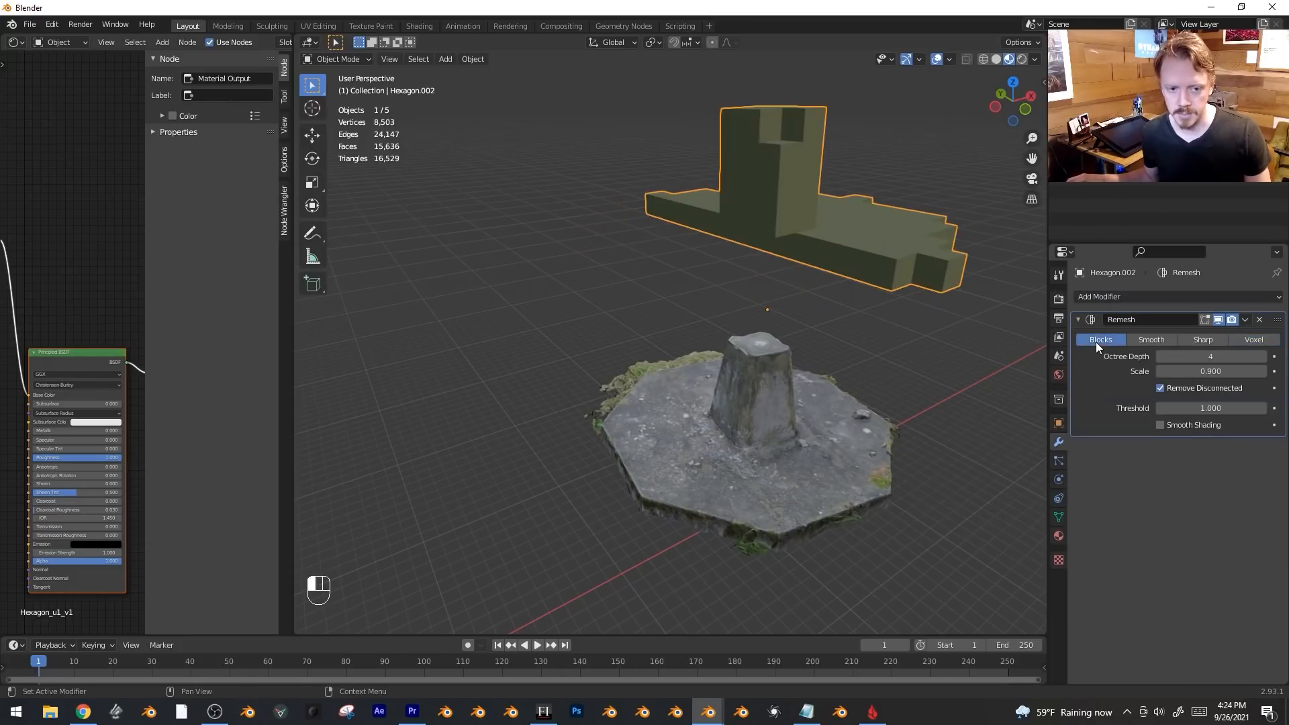
middle_click_drag(888, 300, 820, 374, "shift")
left_click_drag(1205, 357, 1217, 358)
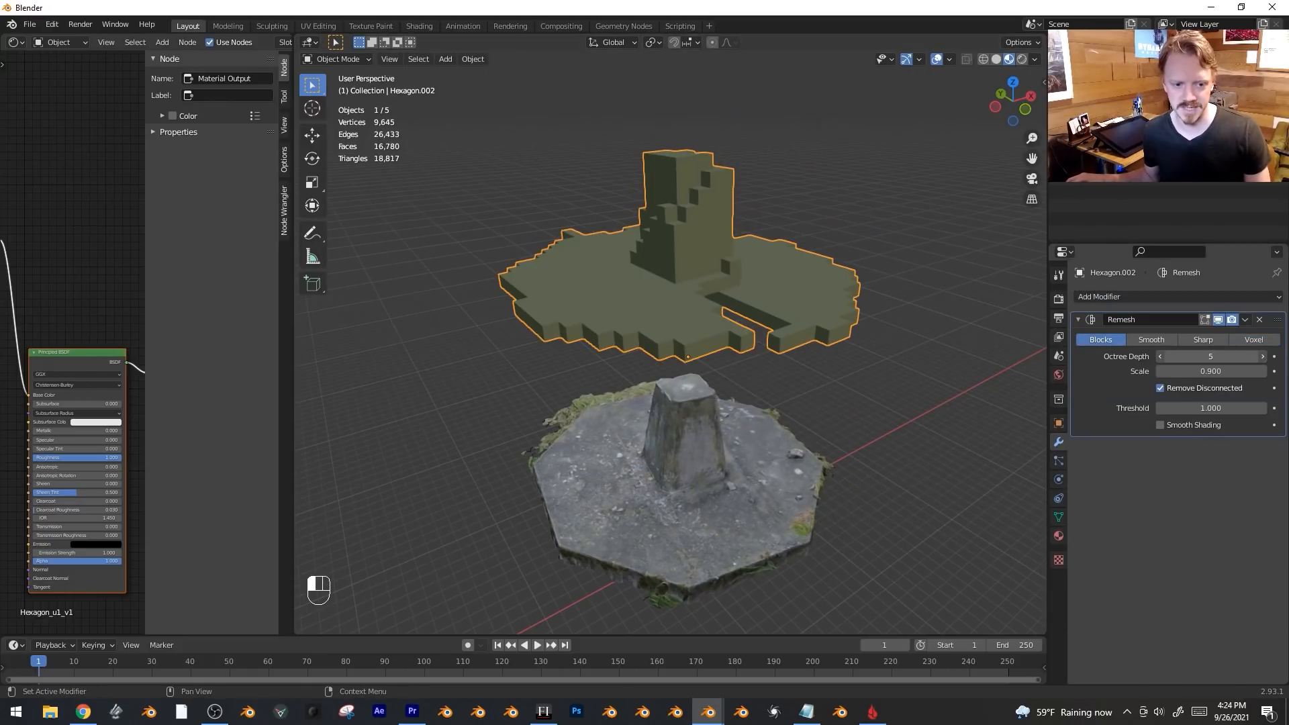
middle_click_drag(777, 273, 837, 260)
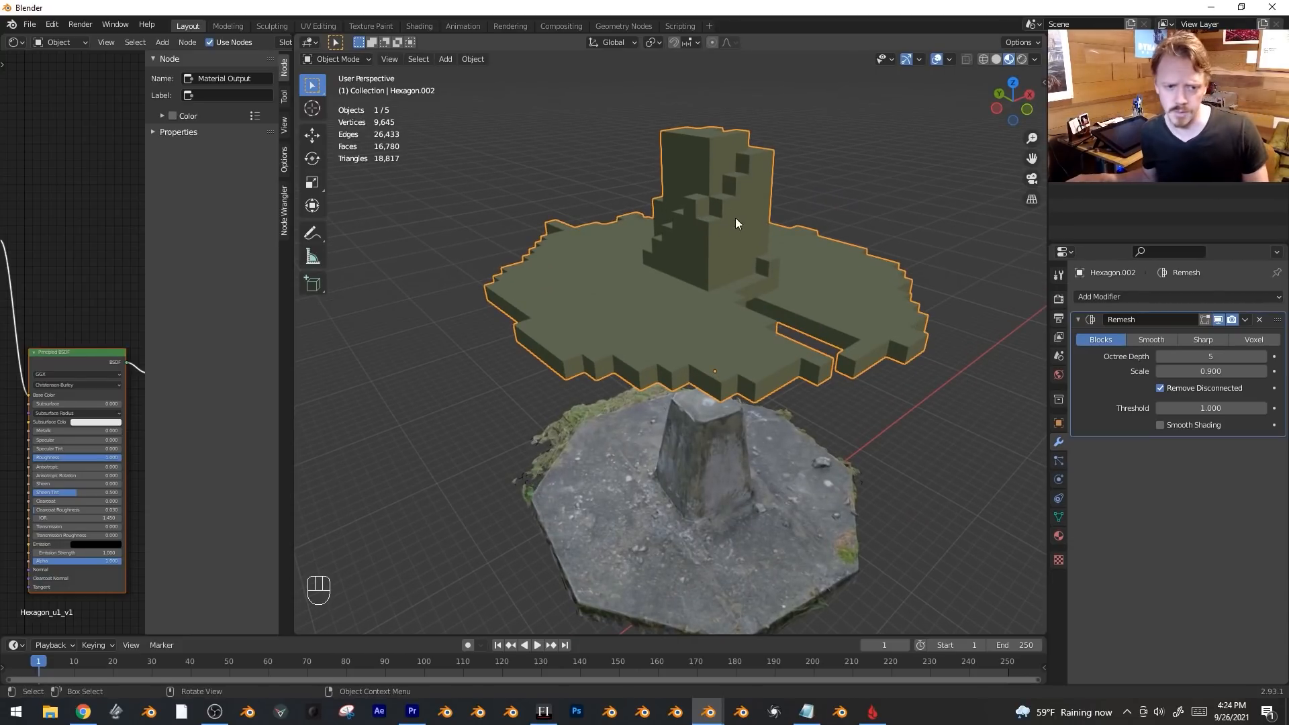
key("alt+a")
left_click(699, 285)
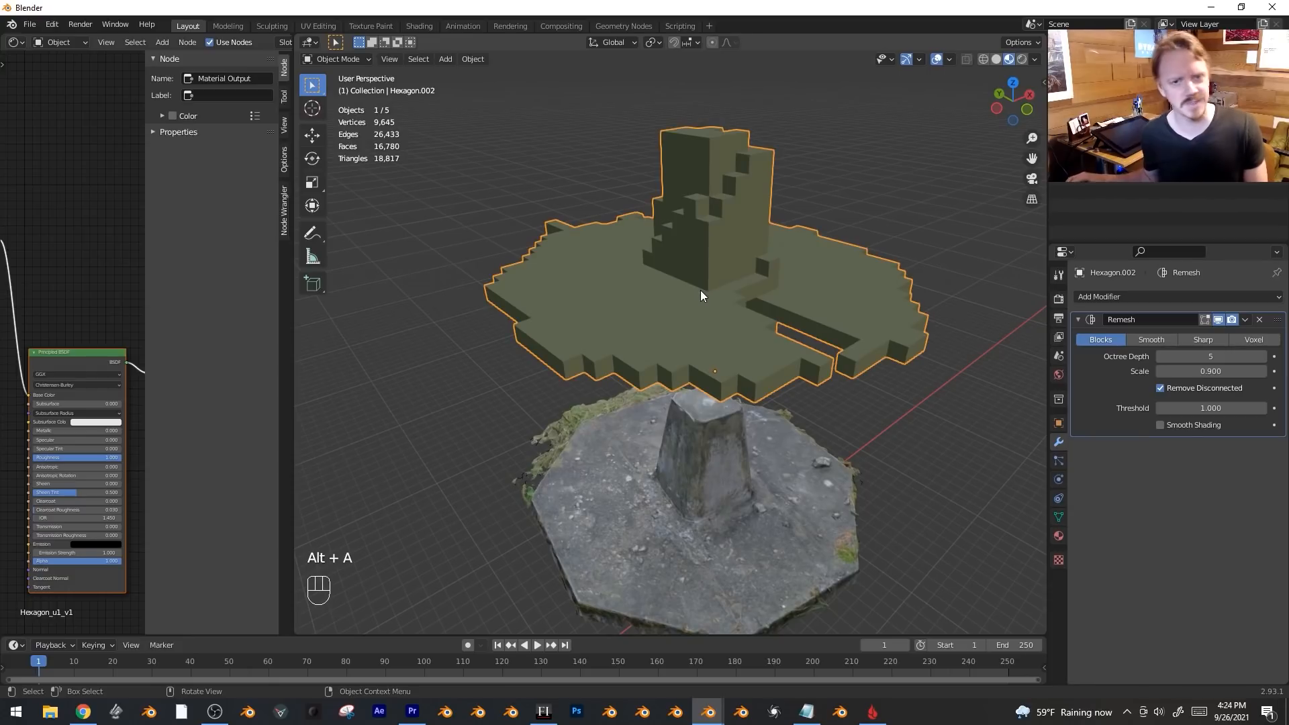
middle_click_drag(772, 295, 787, 277)
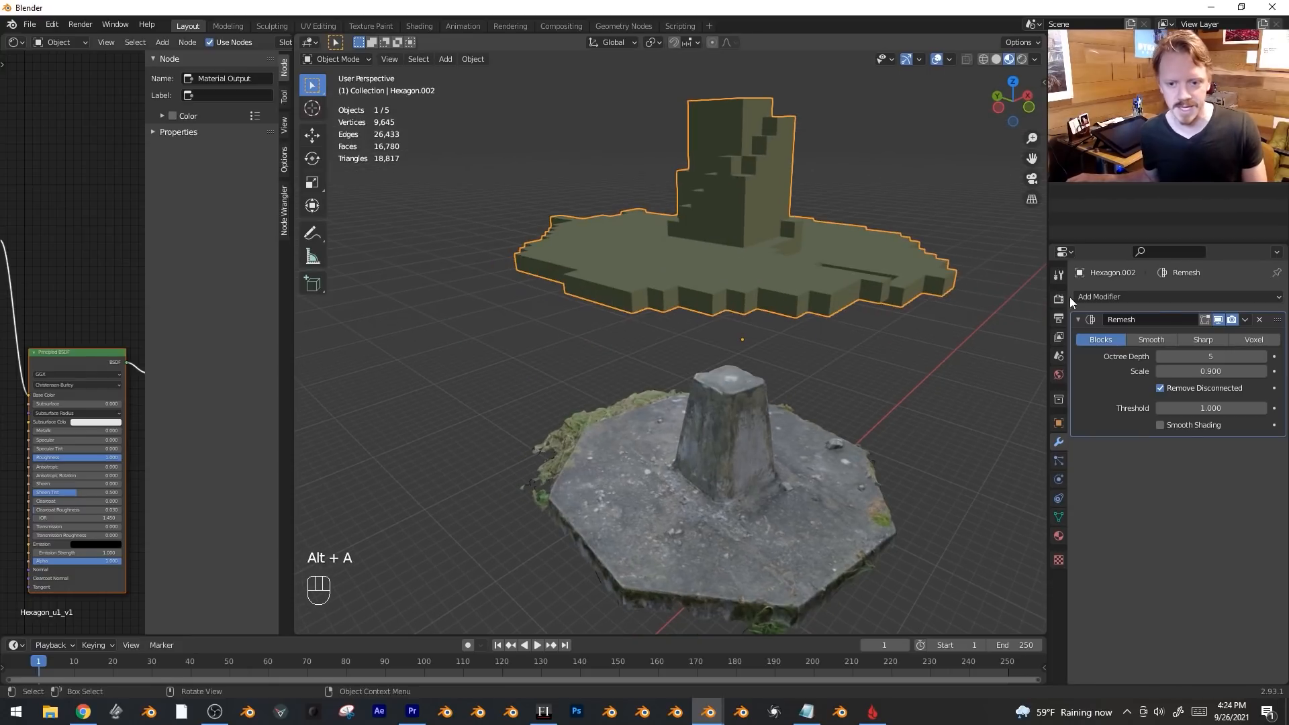
Switch Remesh to Smooth, set octree depth to 6, then change it to Sharp.
left_click(1158, 339)
mouse_move(864, 289)
middle_mouse_down()
mouse_move(869, 307)
mouse_move(868, 280)
middle_mouse_up()
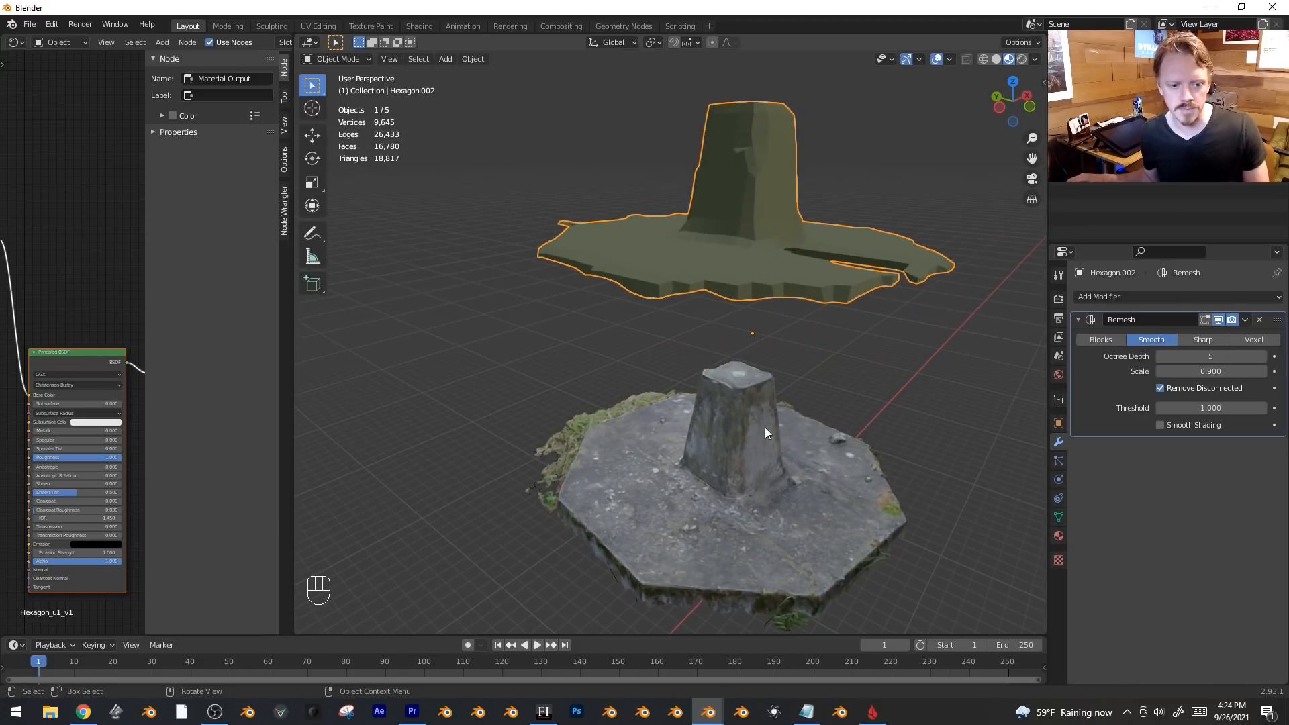
middle_click_drag(815, 410, 805, 415)
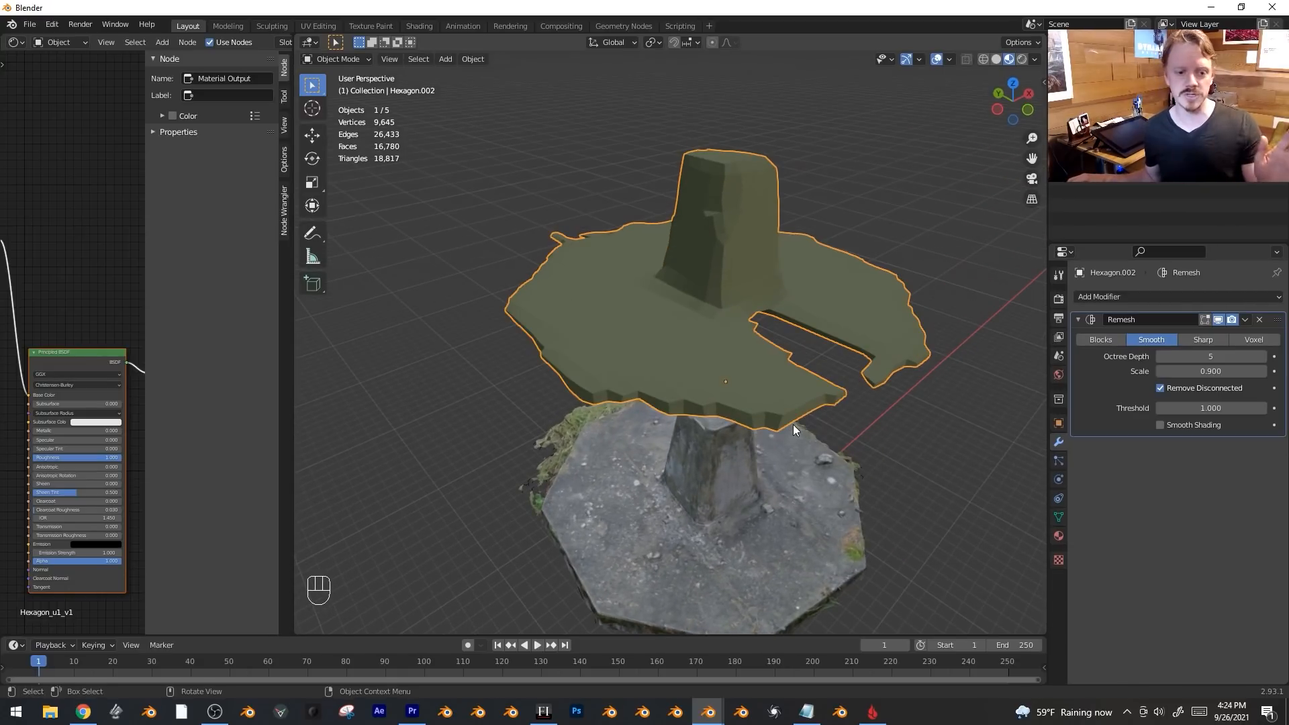
left_click(1202, 356)
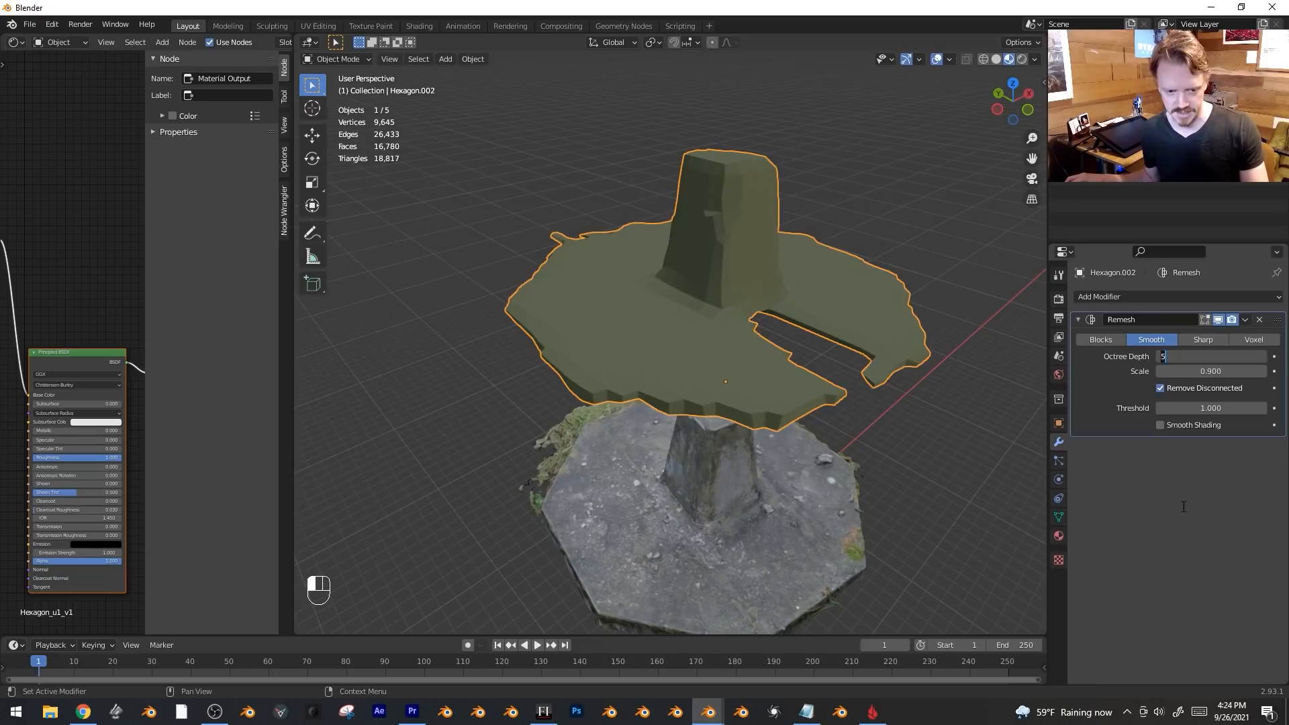
type("6")
key("Return")
left_click(1204, 340)
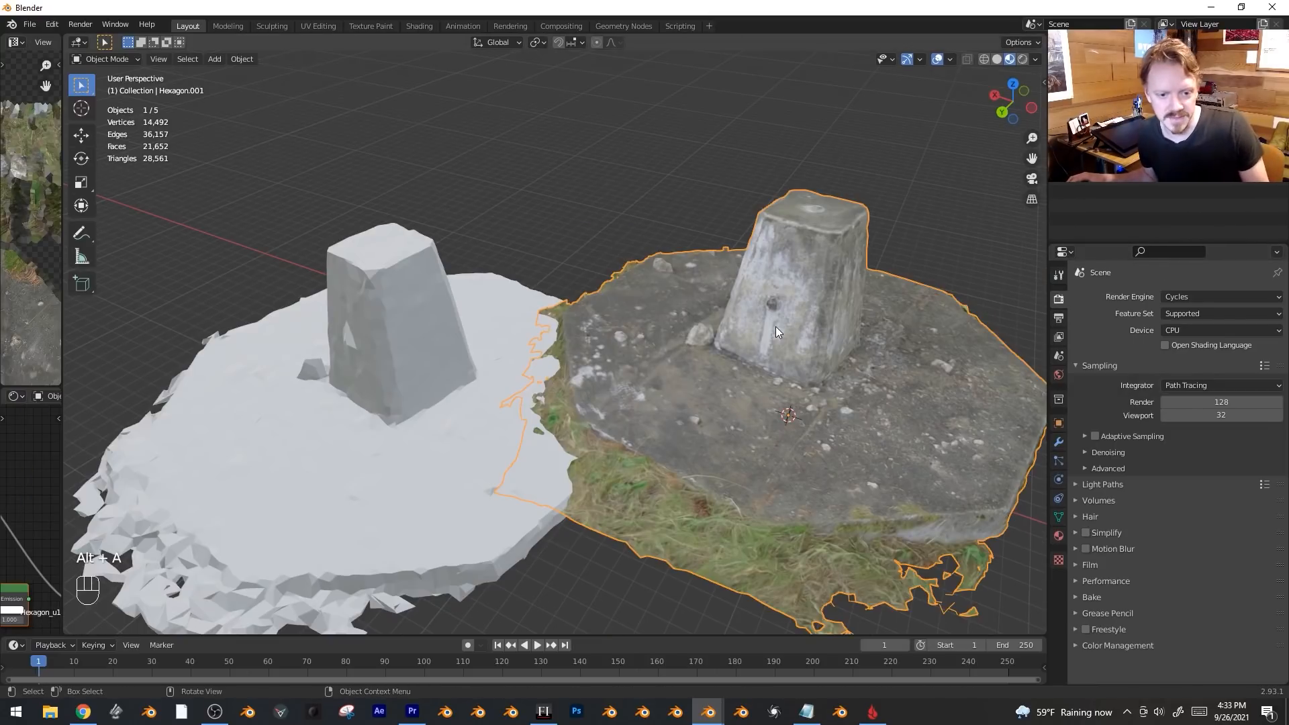
Select the white remeshed object and inspect its mesh in Edit Mode.
key("alt+a")
key("alt+a")
left_click(594, 371)
left_click(411, 401)
key("Tab")
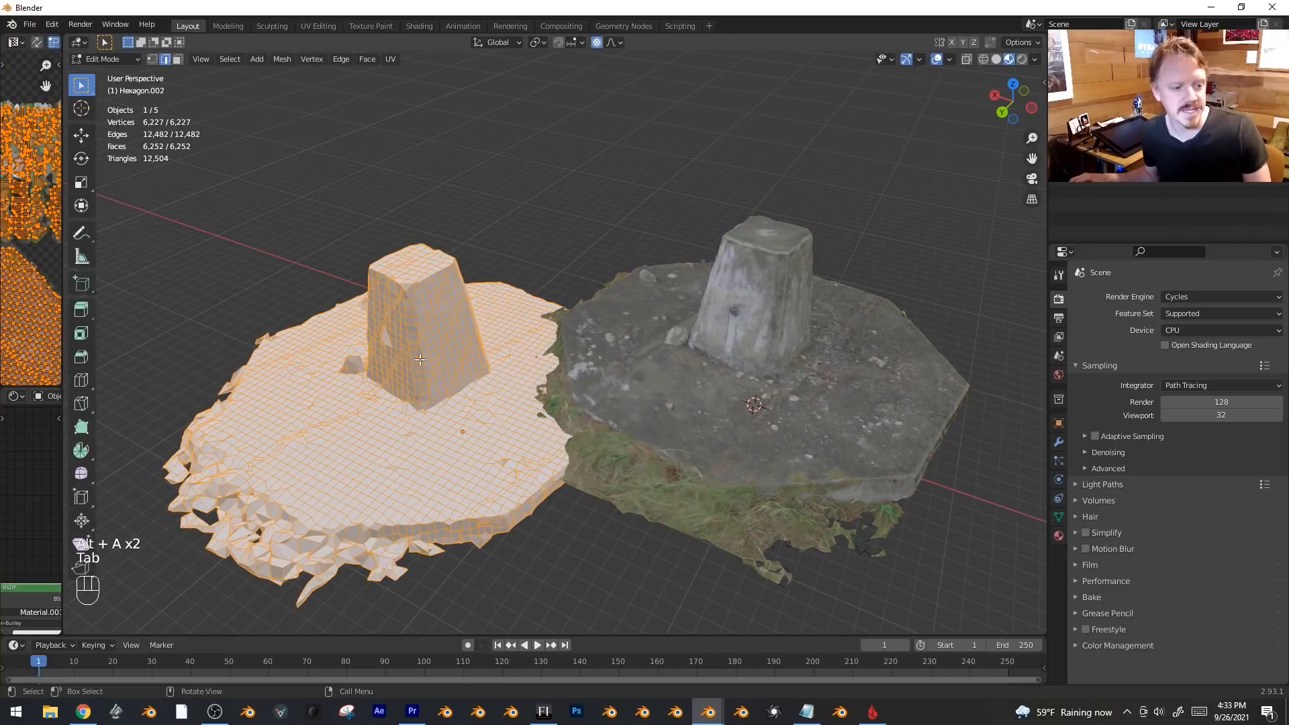
key("Tab")
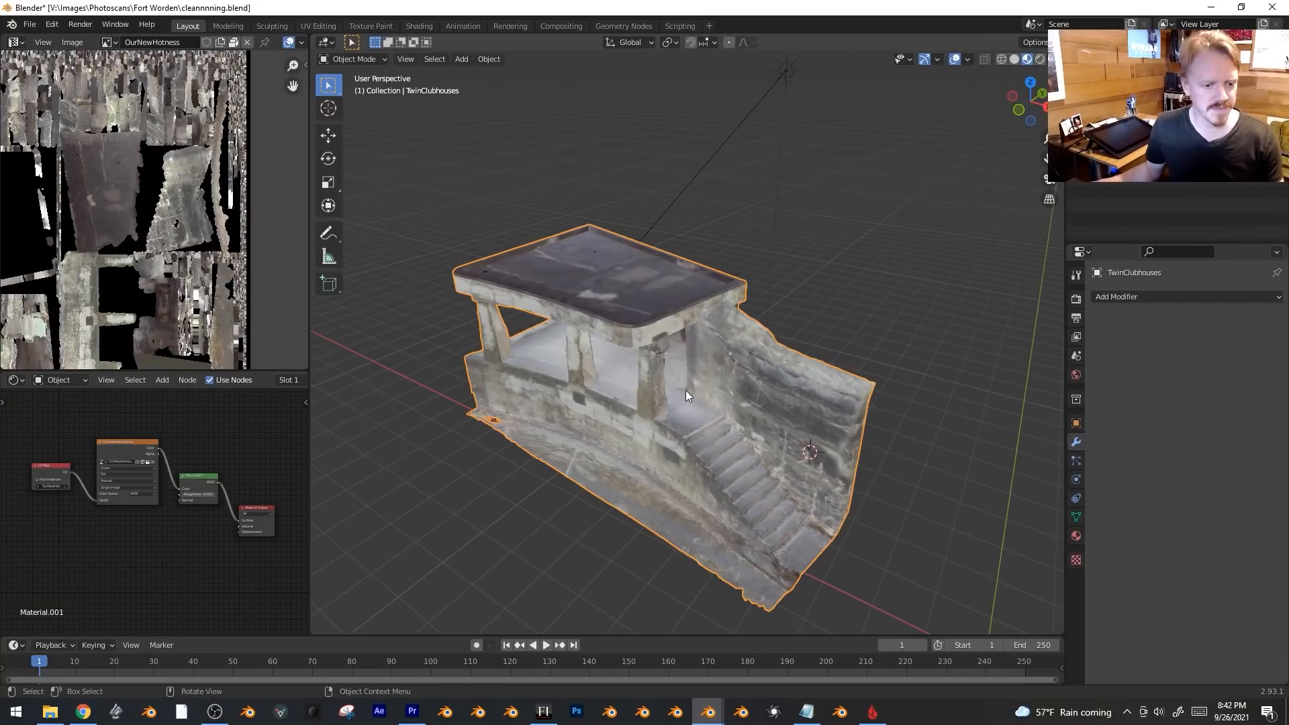
Duplicate the building scan and view the copy isolated, in solid shading, from the front.
key("shift+d")
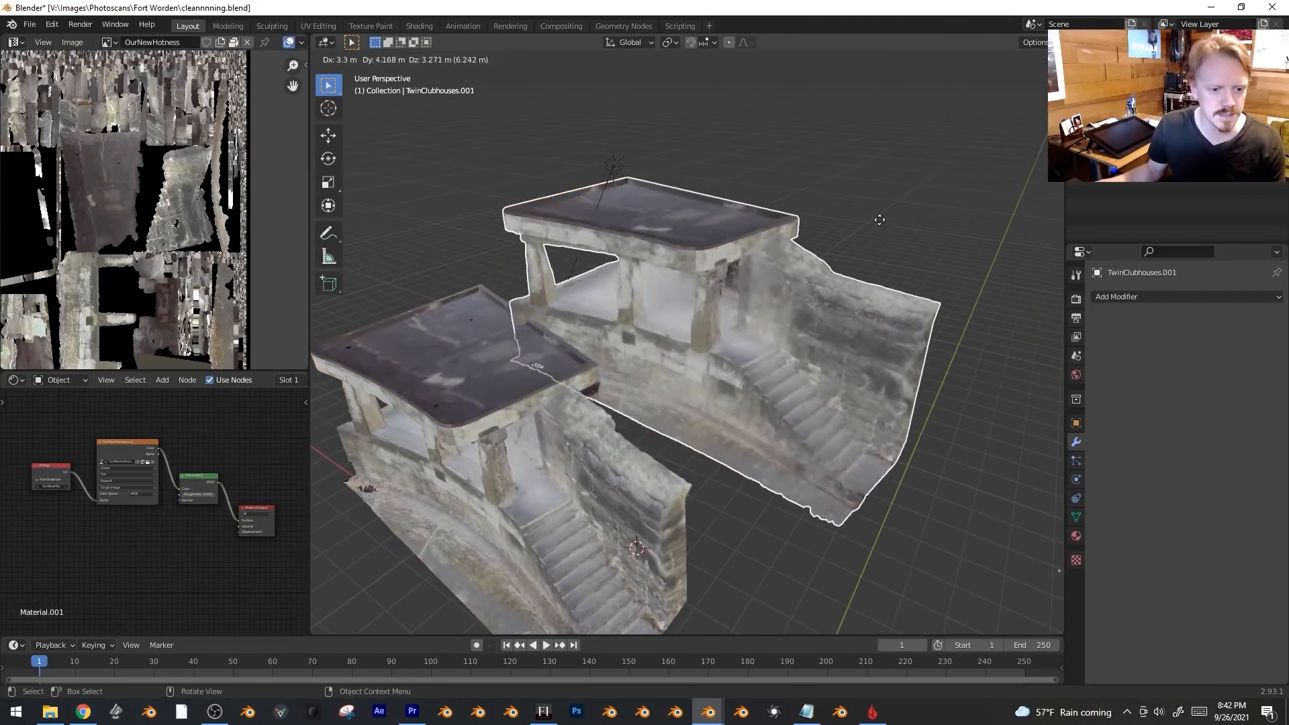
left_click(858, 324)
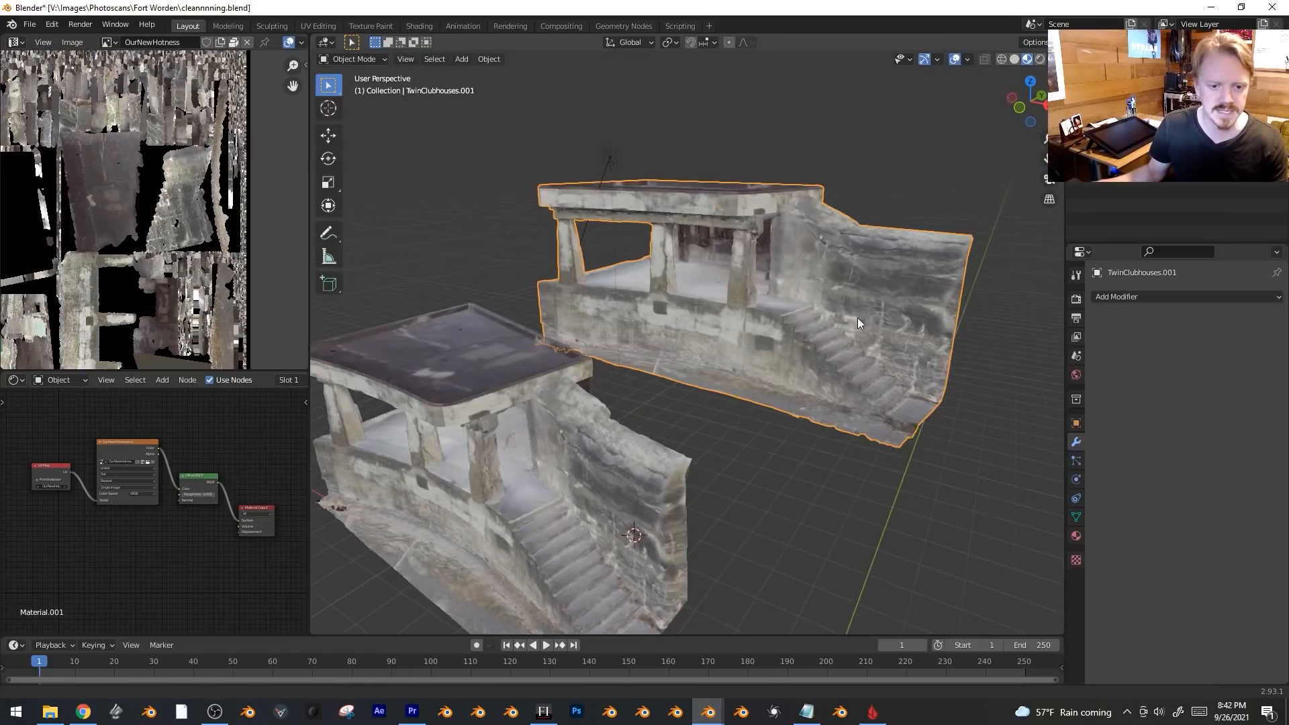
key("z")
left_click(927, 325)
key("KP_Divide")
key("KP_1")
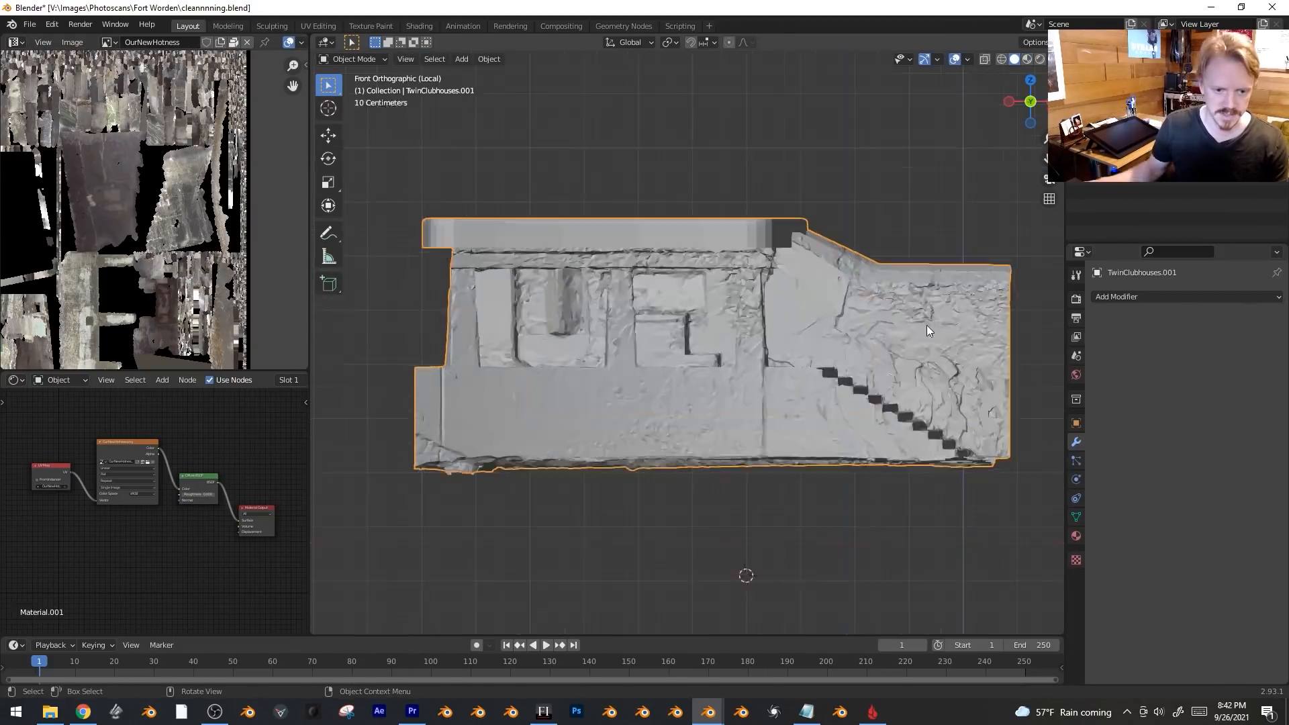
scroll(927, 325, "up", 2)
Enter Sculpt Mode, adjust brush radius and strength, then return to Object Mode.
left_click(352, 60)
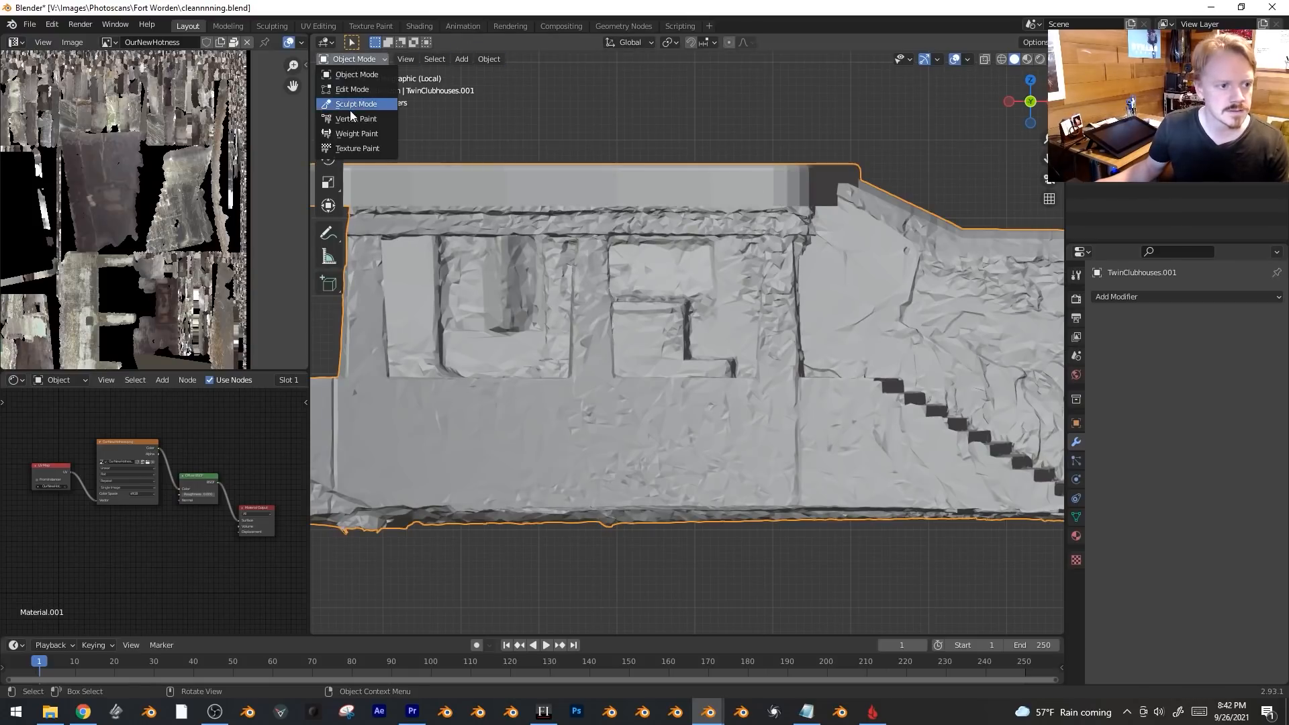
left_click(352, 106)
scroll(905, 366, "up", 2)
key("f")
left_click(783, 394)
key("shift+f")
left_click(783, 394)
mouse_move(783, 394)
middle_mouse_down()
mouse_move(949, 274)
mouse_move(777, 432)
mouse_move(867, 395)
mouse_move(811, 443)
mouse_move(578, 344)
mouse_move(624, 265)
mouse_move(642, 419)
mouse_move(767, 470)
mouse_move(724, 431)
middle_mouse_up()
scroll(724, 431, "down", 4)
key("ctrl+Tab")
scroll(724, 431, "up", 2)
Add a Decimate modifier at ratio 0.1776 and apply it to the building copy.
left_click(1154, 300)
left_click(1031, 389)
left_click_drag(1218, 356, 1135, 357)
mouse_move(933, 363)
middle_mouse_down()
mouse_move(863, 347)
mouse_move(927, 343)
middle_mouse_up()
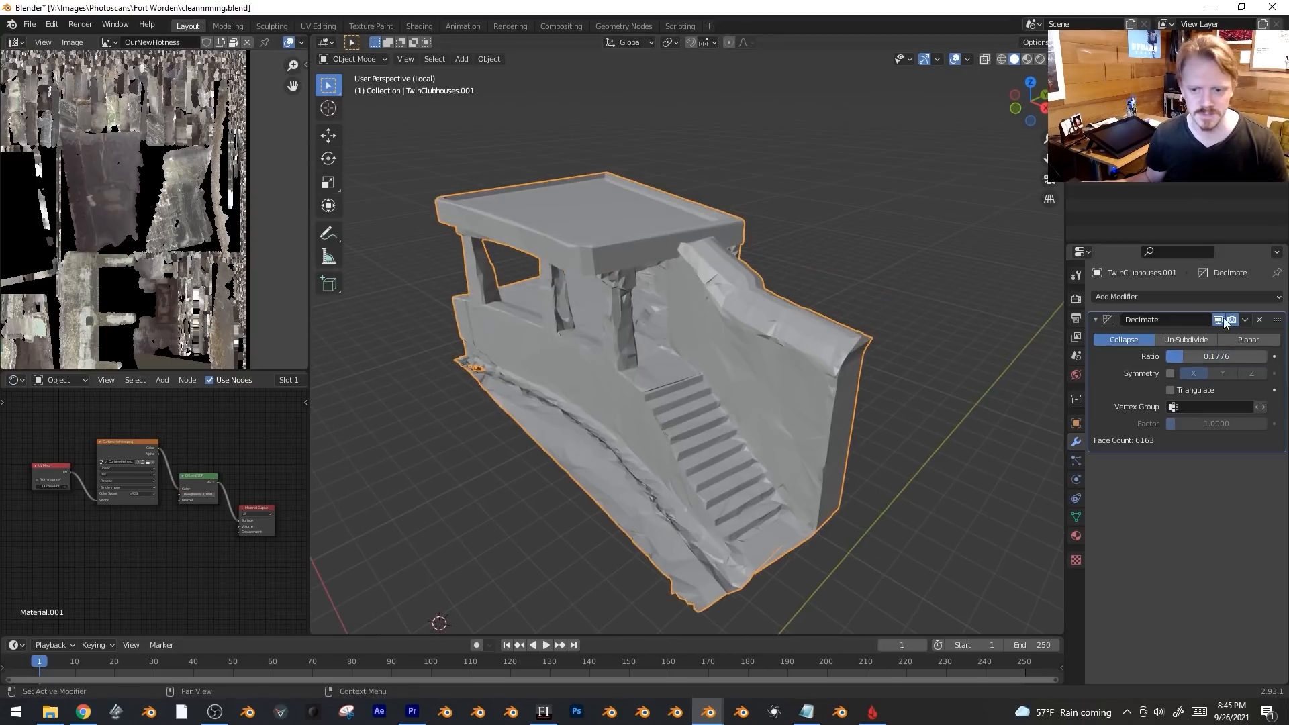
left_click(1246, 320)
left_click(1208, 336)
Replace the building's material with a new one named FinalTexture, without a Principled BSDF.
left_click(1076, 535)
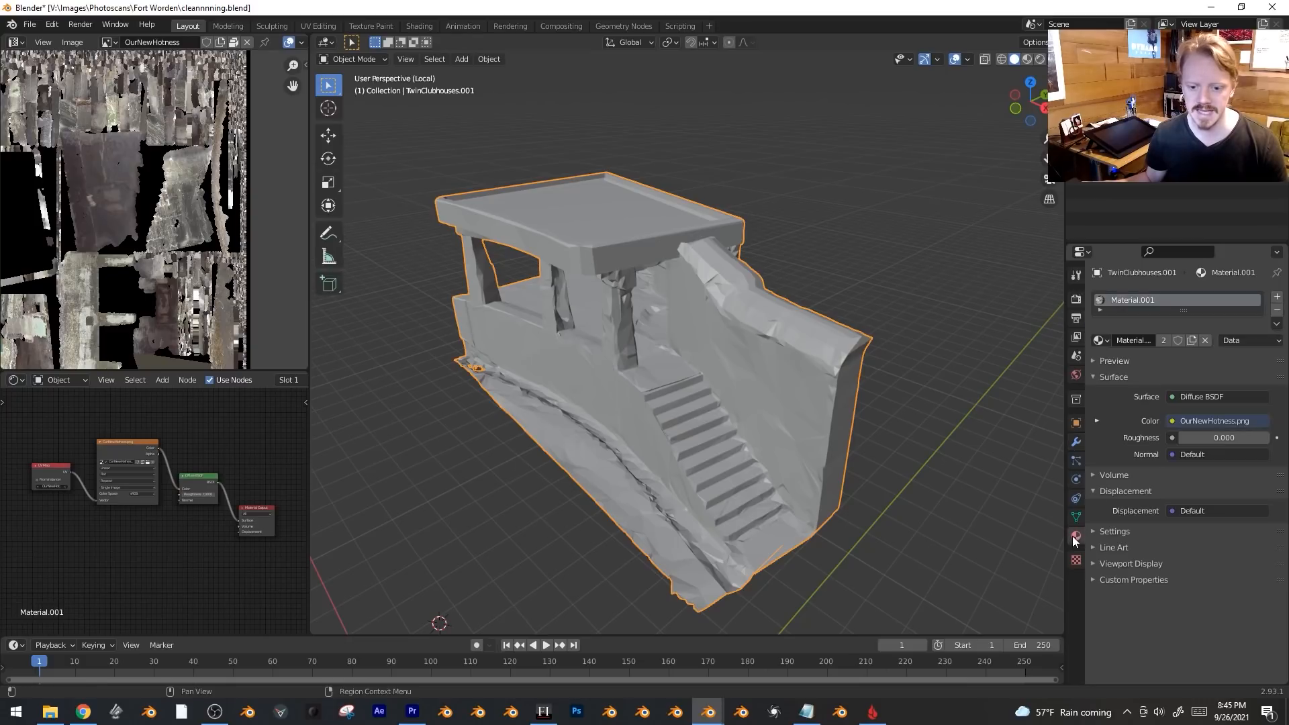
left_click(1204, 341)
left_click(1178, 341)
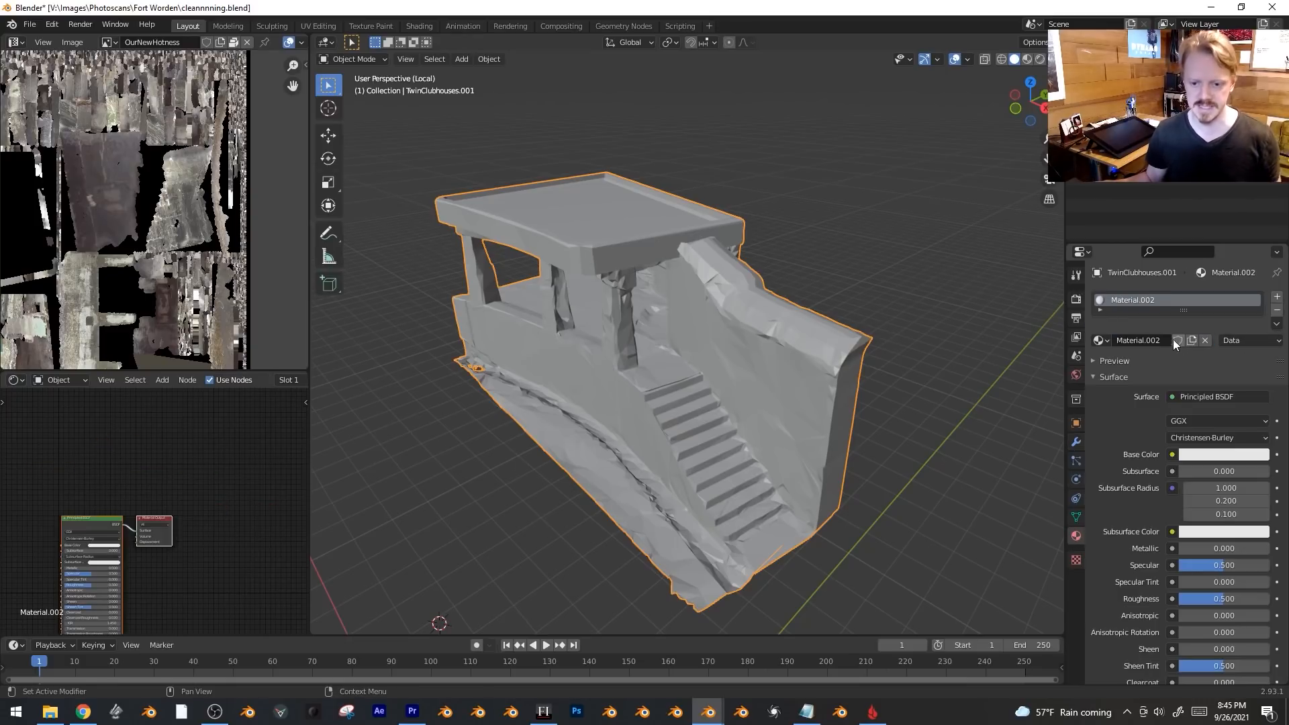
left_click(1160, 341)
type("FinalTexture")
key("Return")
key("Home")
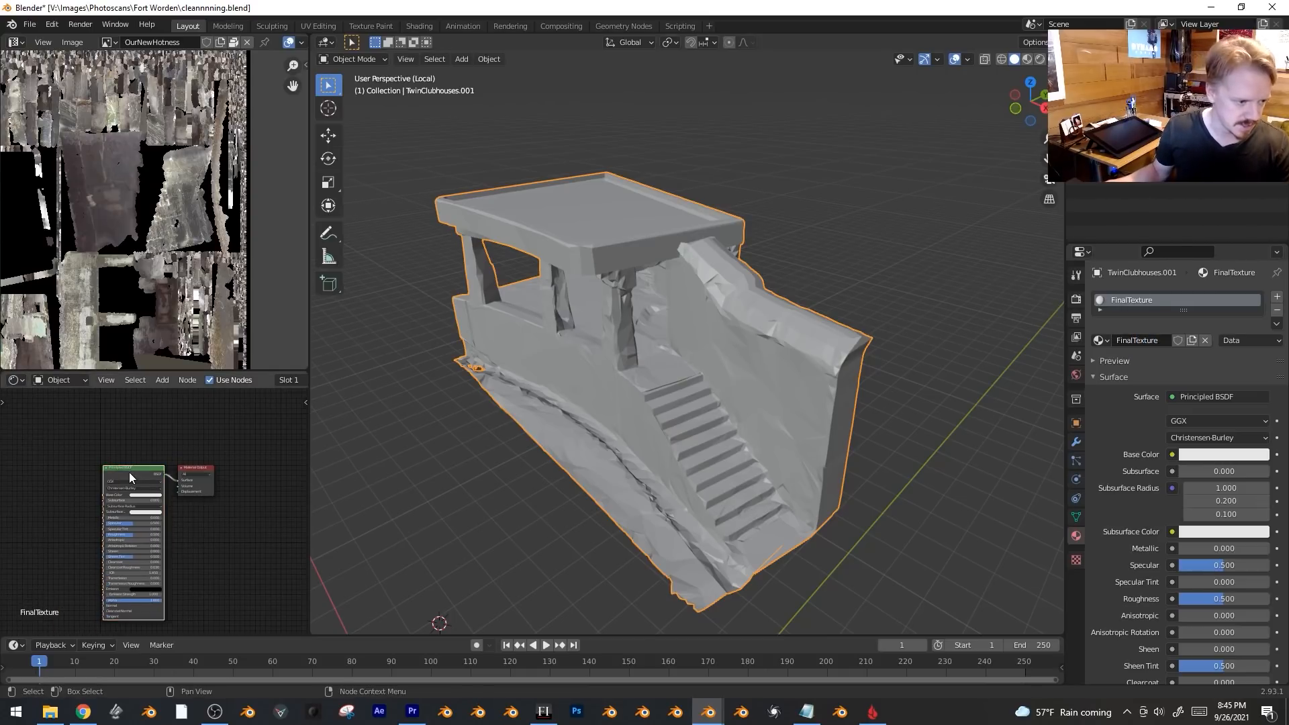
key("x")
Add an Image Texture node holding a new 4000×4000 image named FinalImage.
key("shift+a")
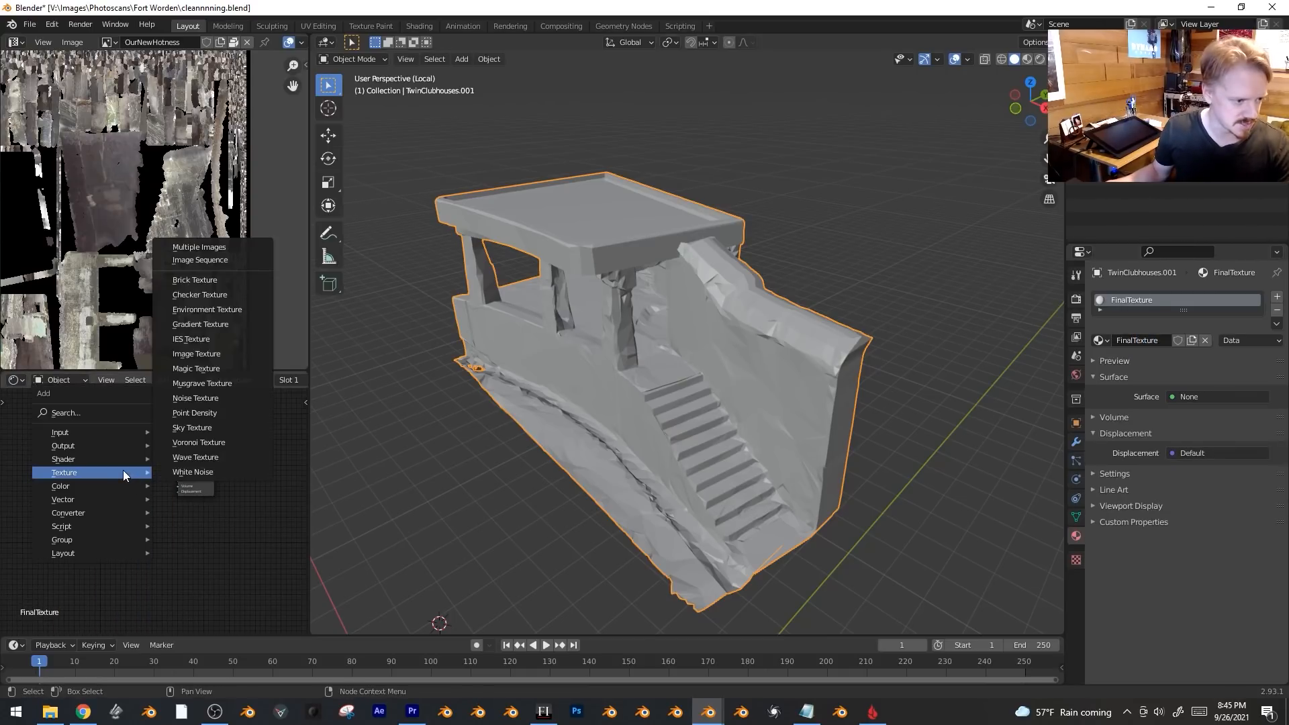
left_click(215, 354)
left_click(219, 527)
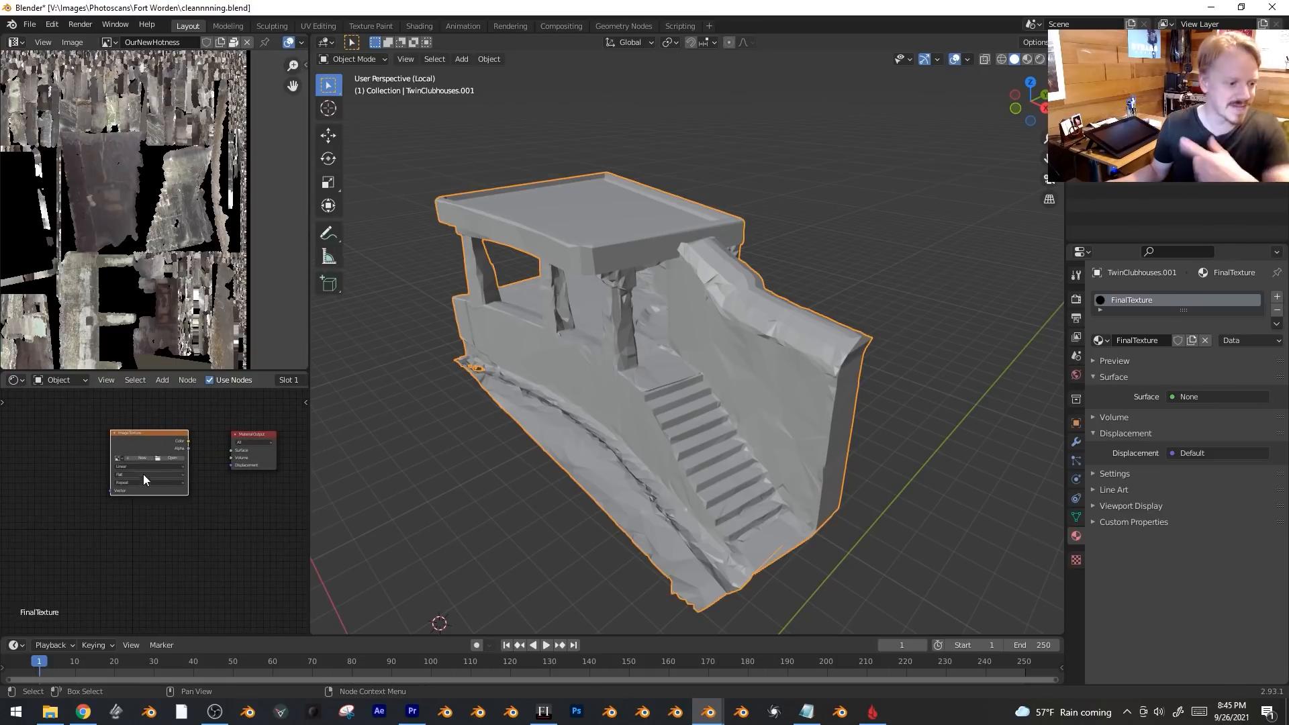
left_click(137, 458)
left_click(161, 498)
type("4000")
key("Tab")
type("4")
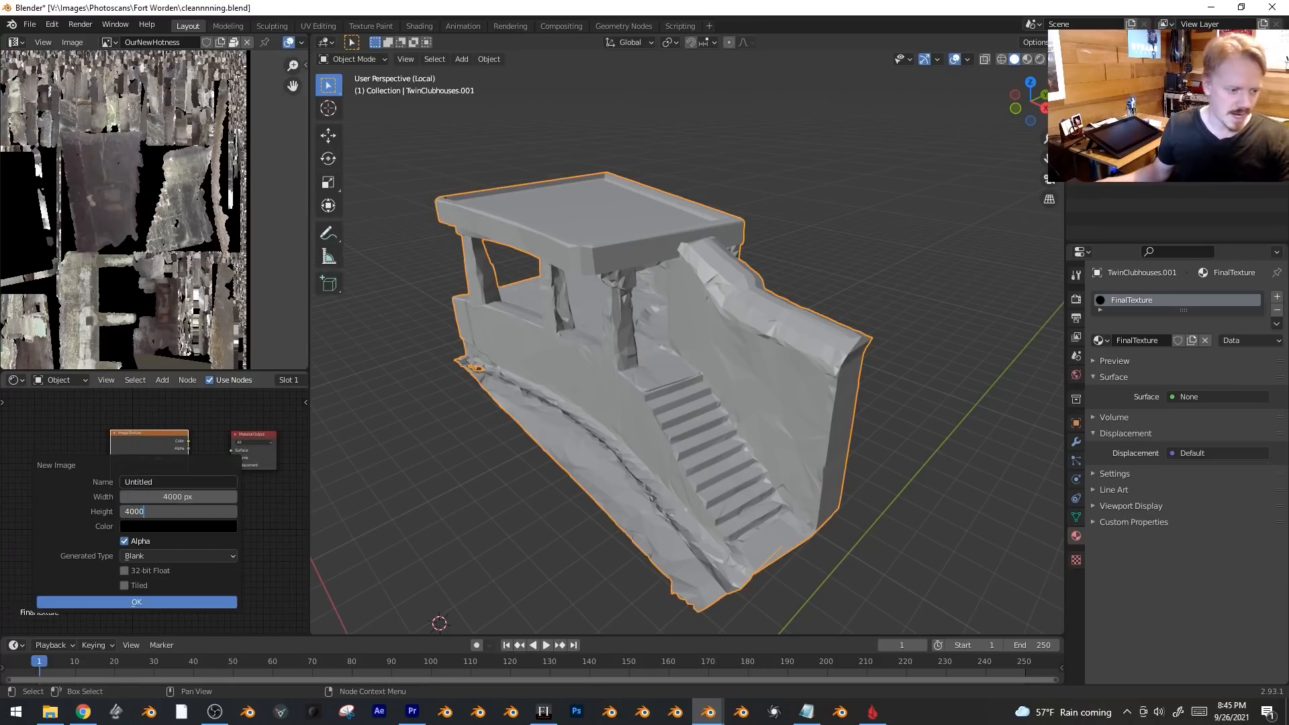
type("000")
left_click(169, 480)
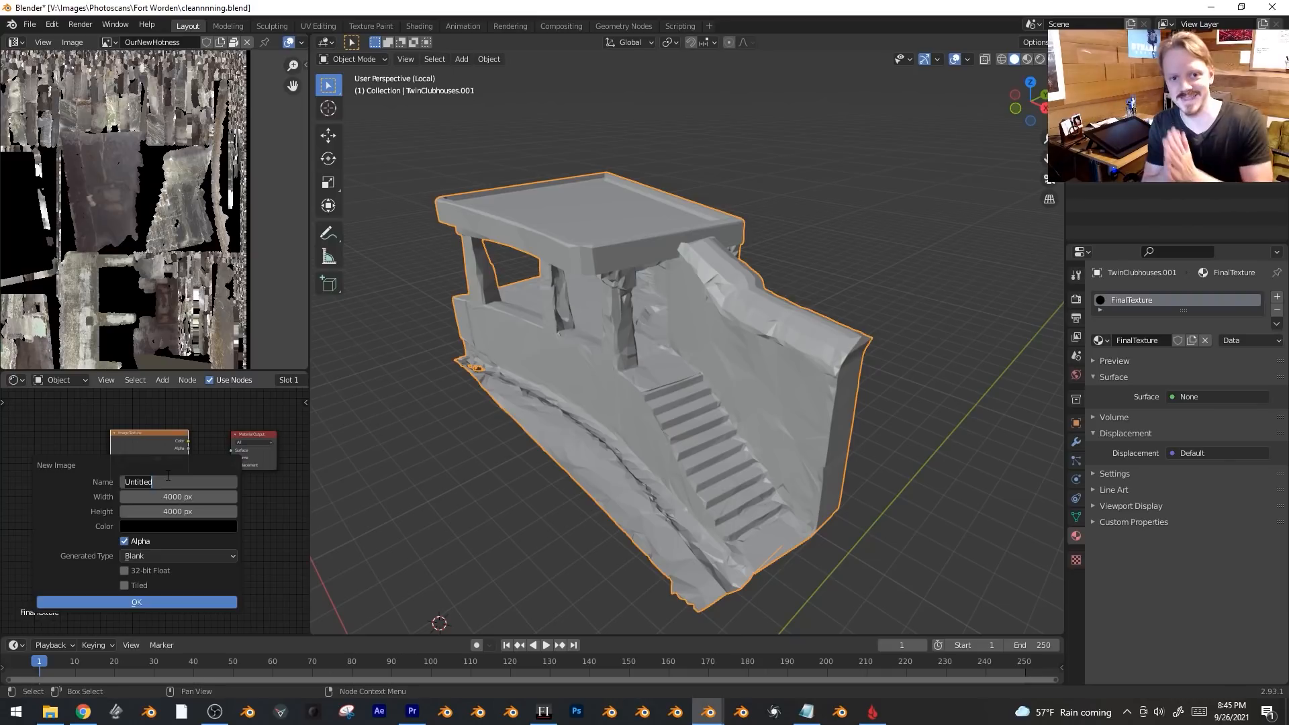
type("FinalImage")
key("Return")
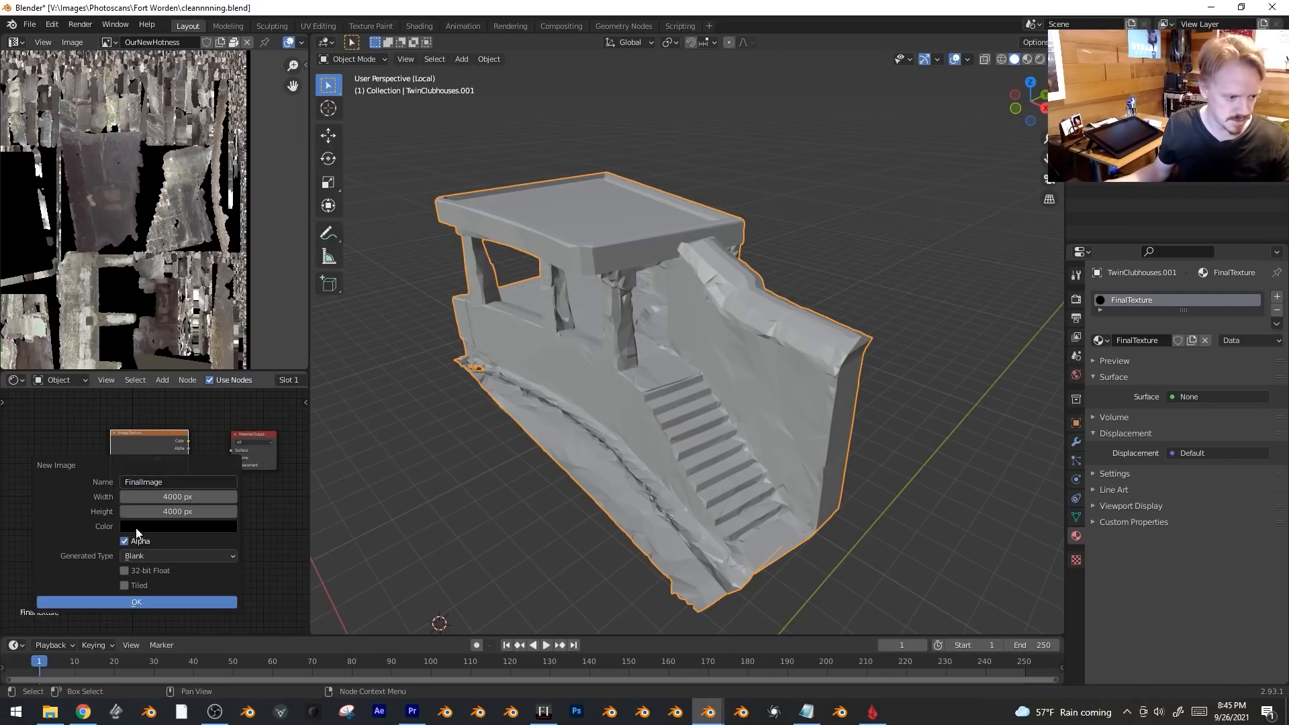
left_click(142, 602)
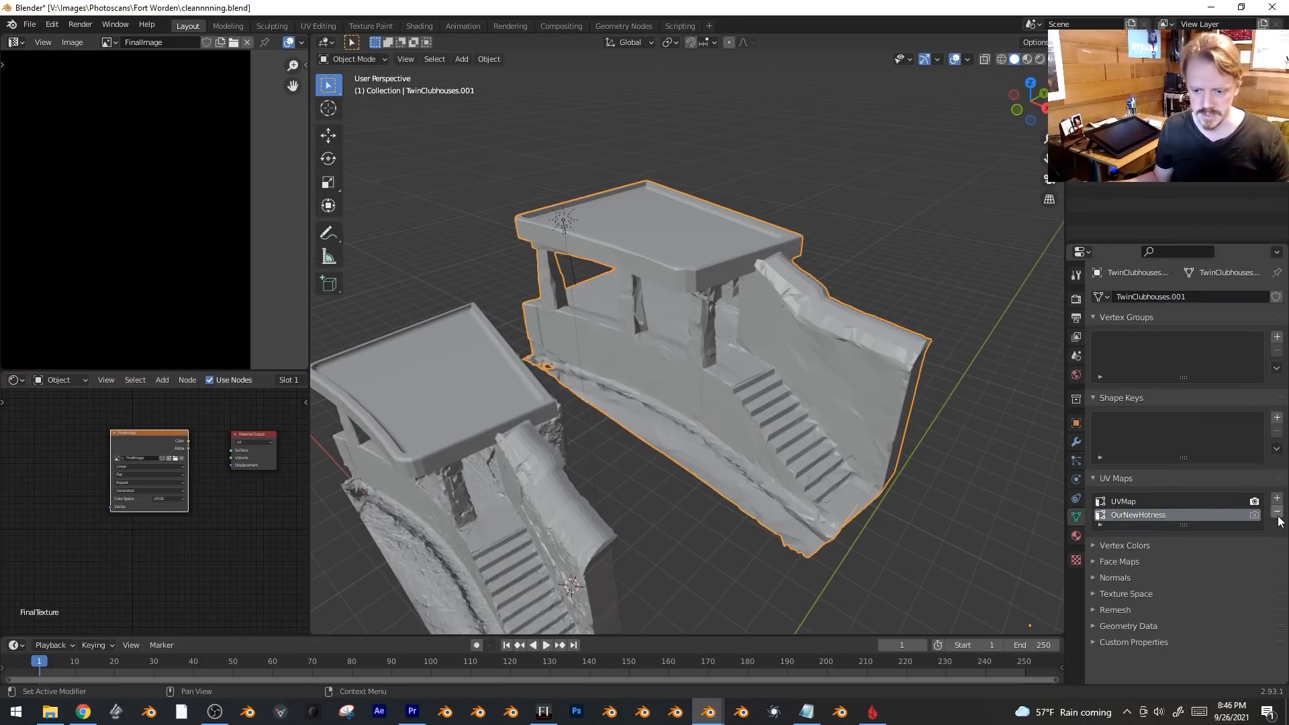
Remove the OurNewHotness UV map and Smart UV Project the decimated clubhouse.
left_click(1278, 513)
mouse_move(675, 373)
middle_mouse_down()
mouse_move(691, 377)
mouse_move(681, 368)
middle_mouse_up()
key("Tab")
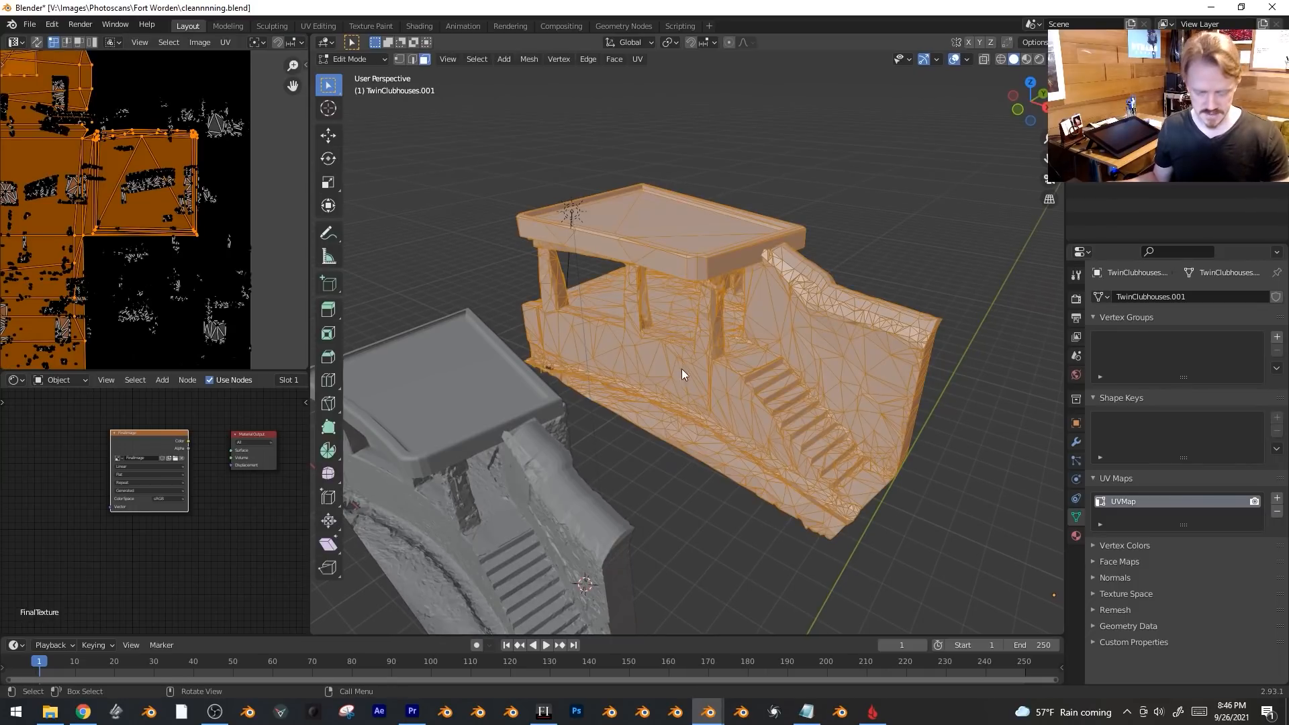
key("u")
left_click(676, 384)
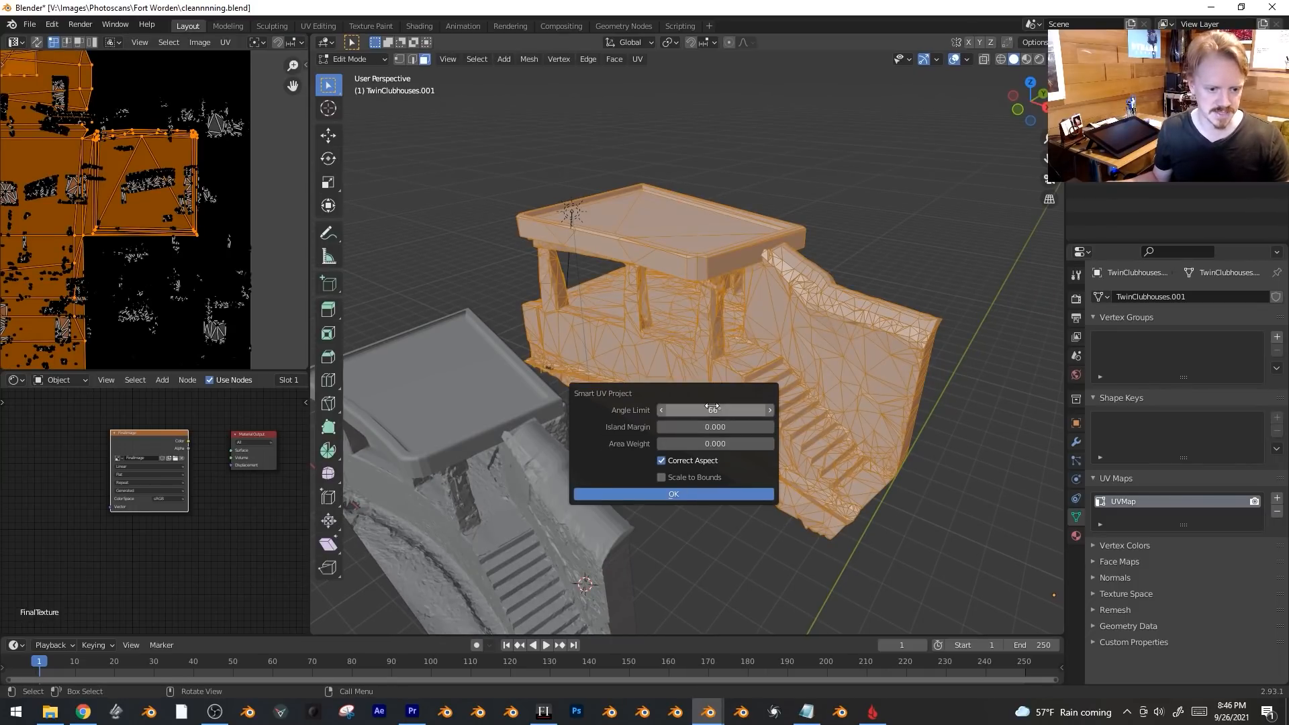
left_click(697, 494)
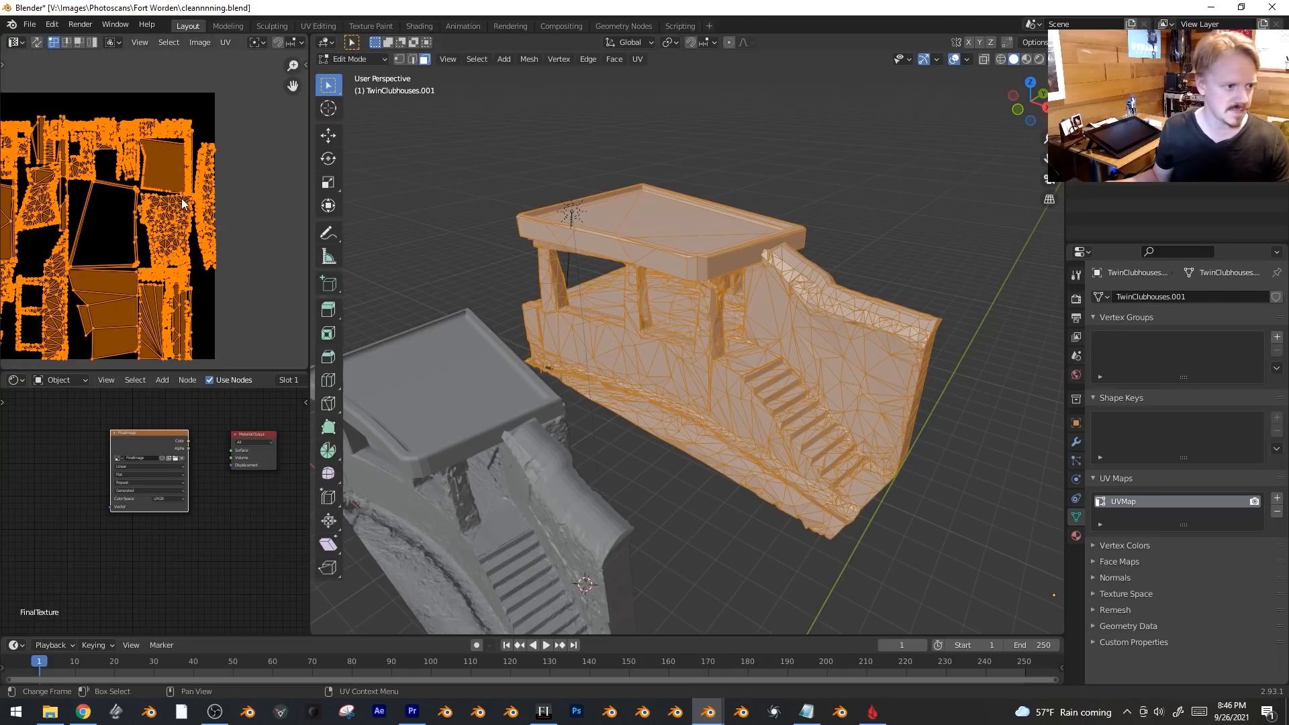
key("Tab")
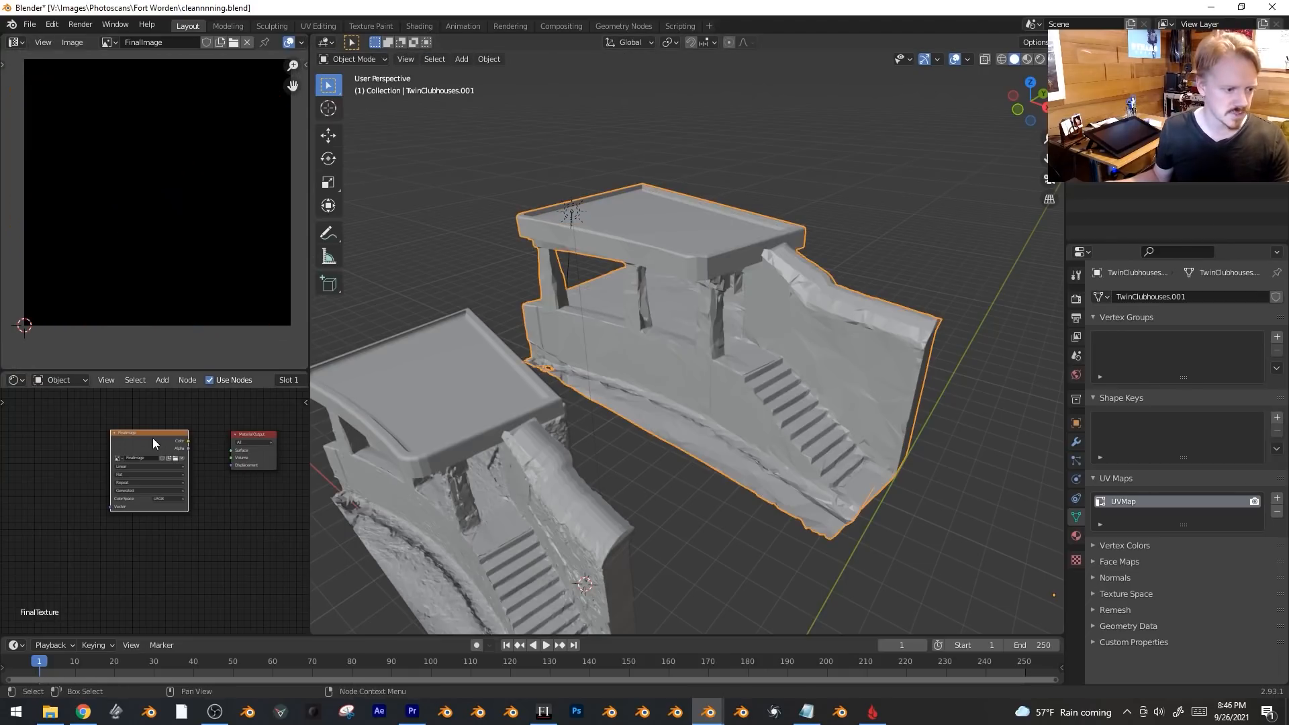
Select the original clubhouse and delete its old UVMap.
left_click(565, 509)
key("KP_Decimal")
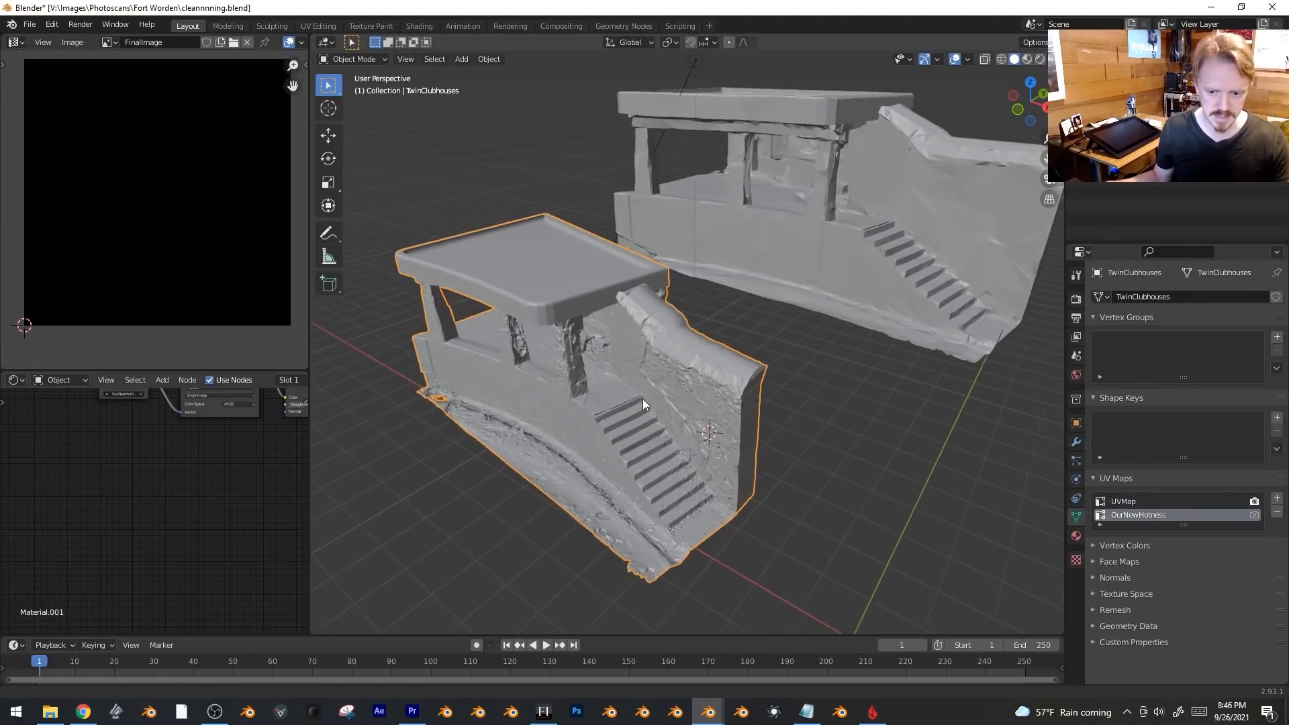
scroll(838, 472, "up", 3)
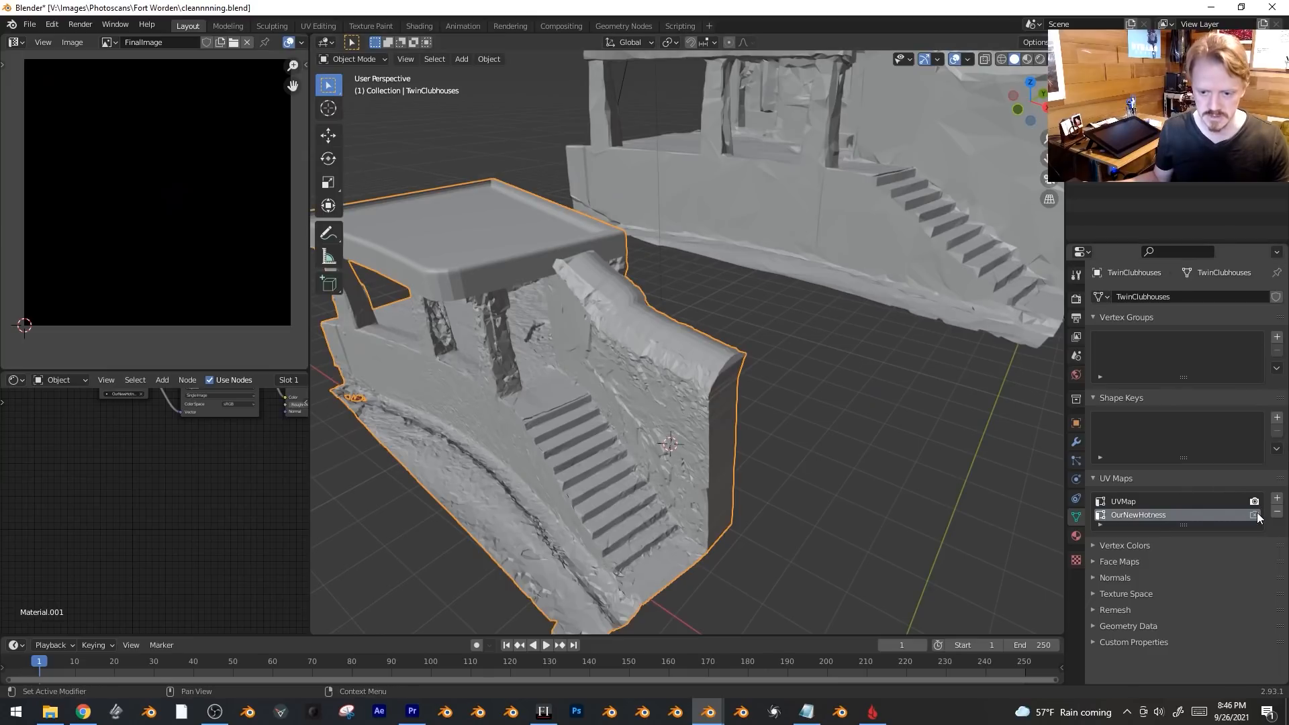
key("Home")
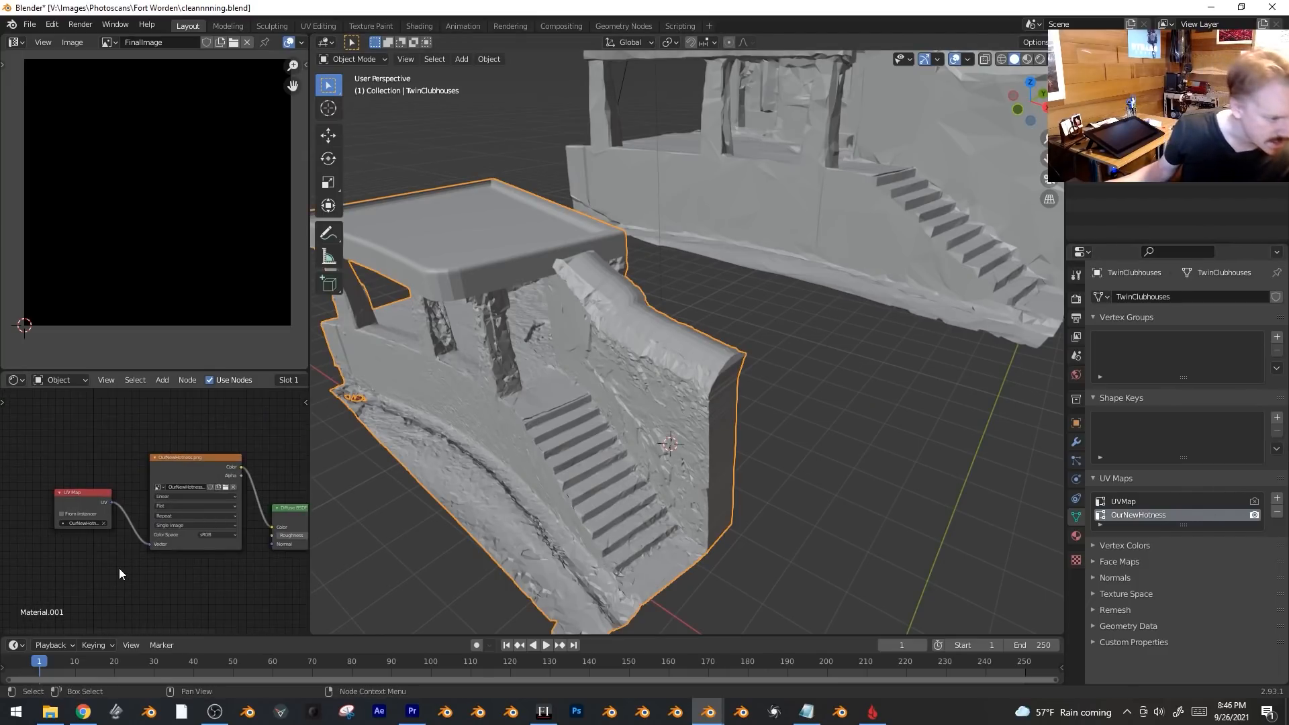
left_click(1192, 502)
left_click(1278, 514)
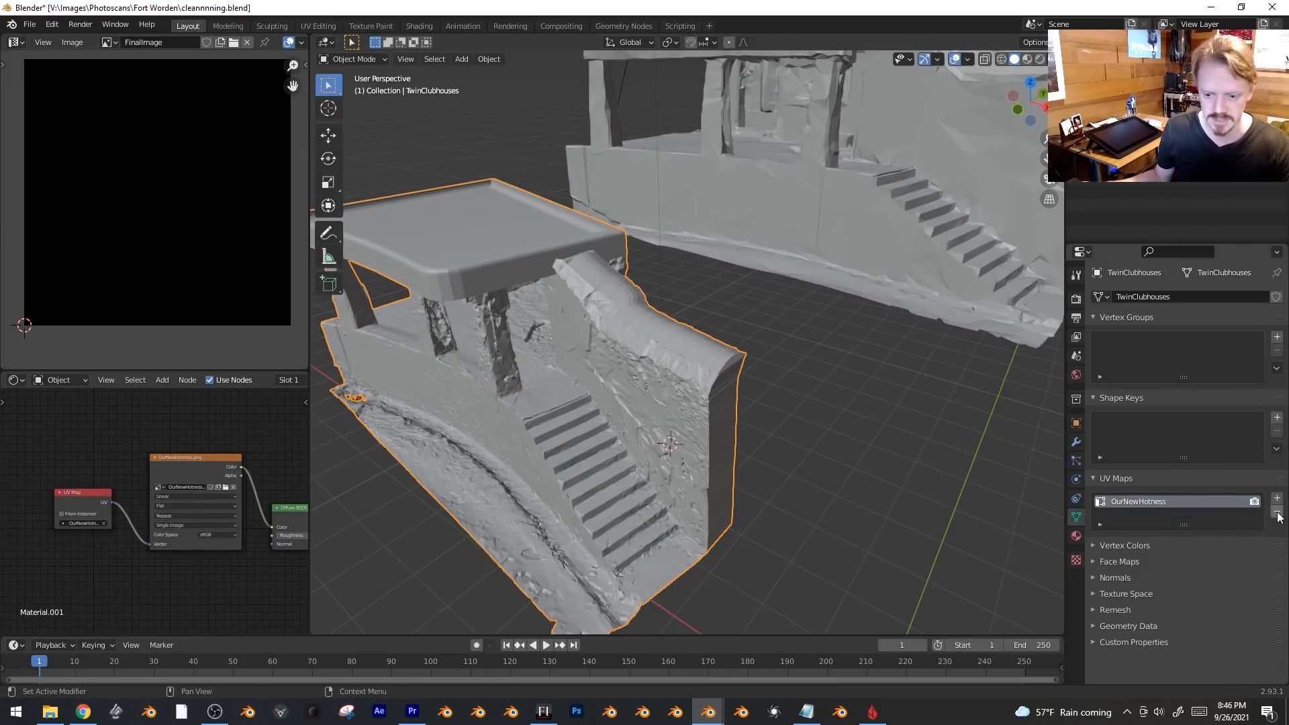
scroll(190, 432, "down", 2)
middle_click_drag(190, 432, 137, 454)
Align the original onto the decimated clubhouse with Copy Location, then check the overlap by hiding each.
left_click(767, 429)
key("KP_Decimal")
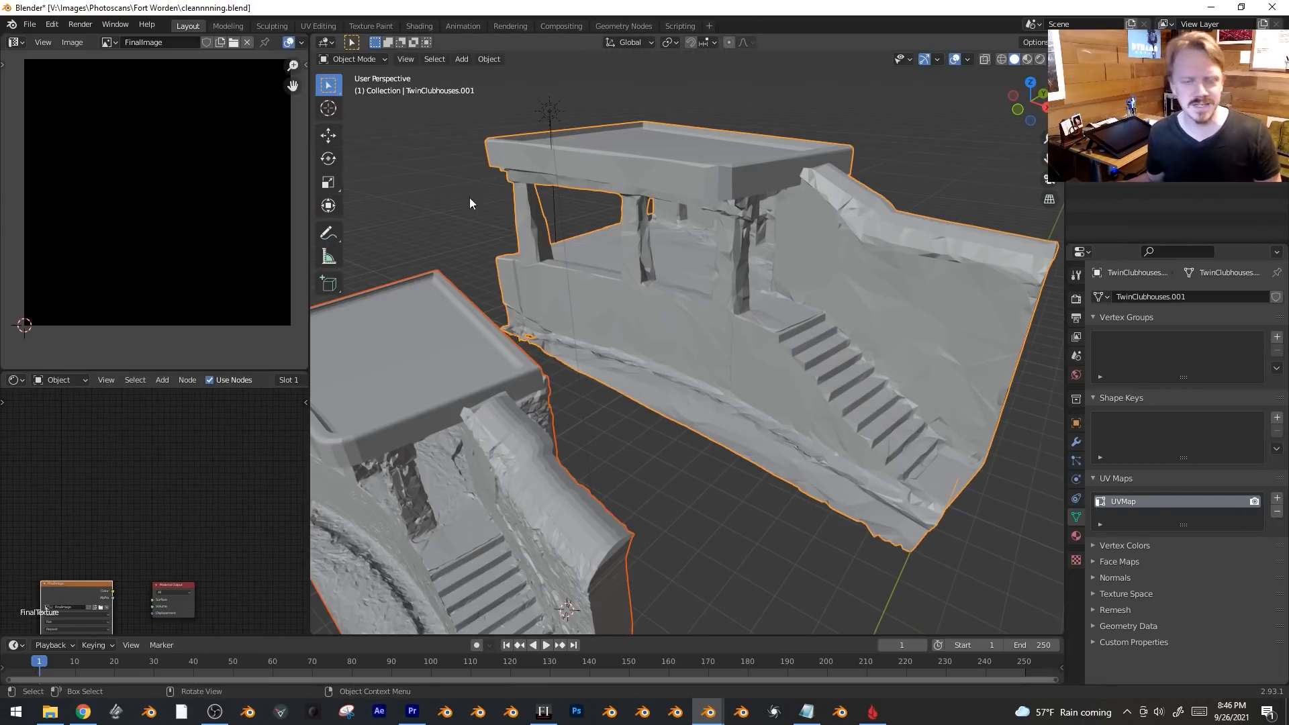
key("ctrl+c")
left_click(803, 373)
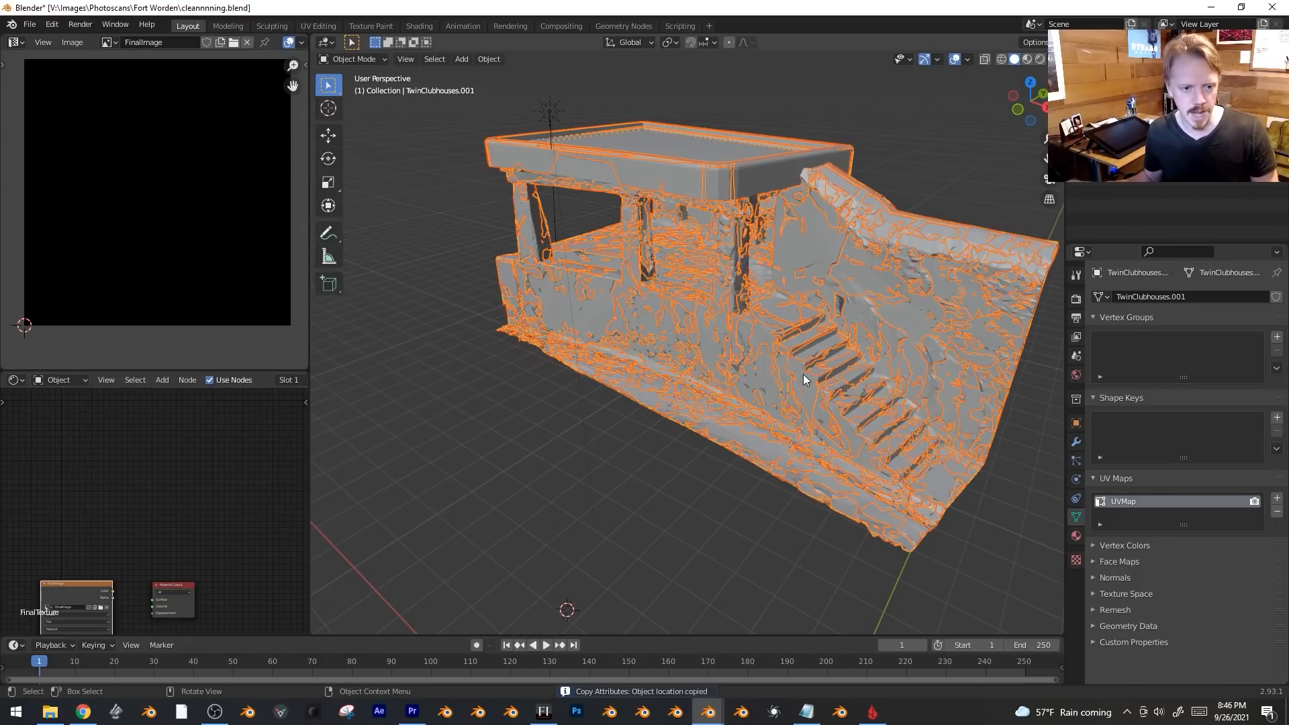
left_click(782, 419)
key("h")
key("alt+h")
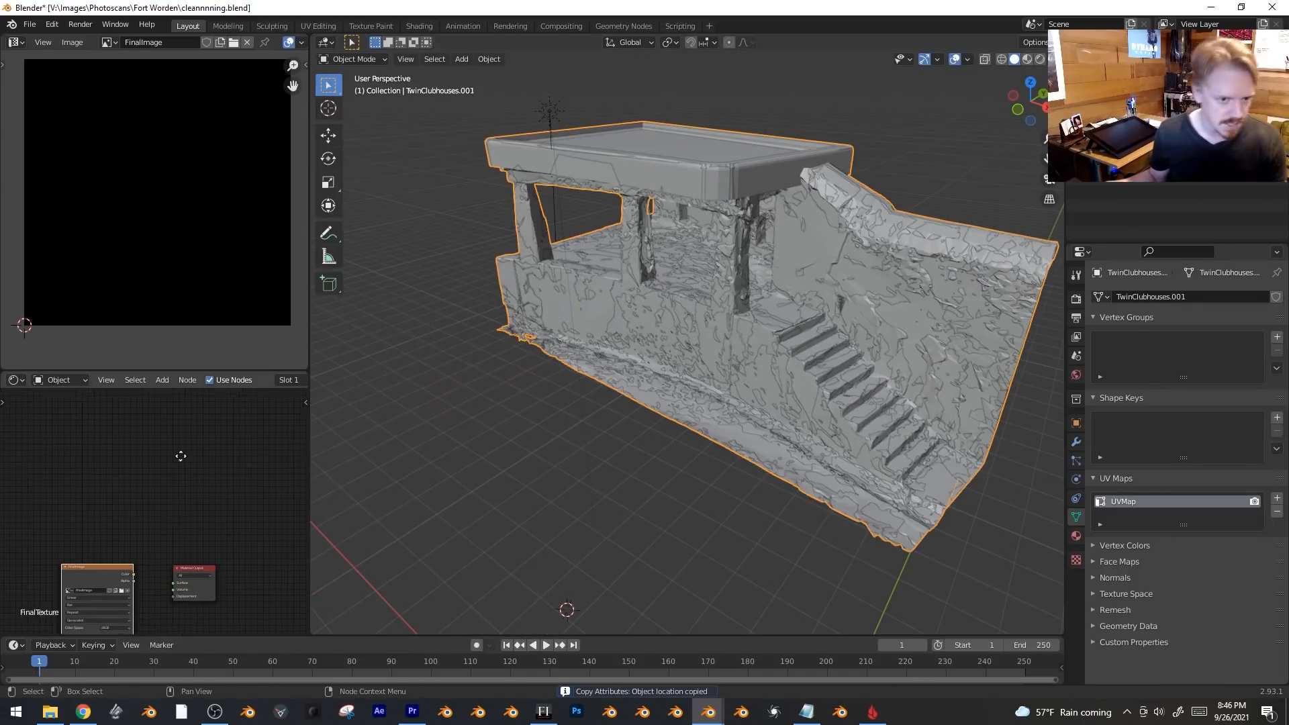
left_click(814, 360)
key("h")
key("alt+h")
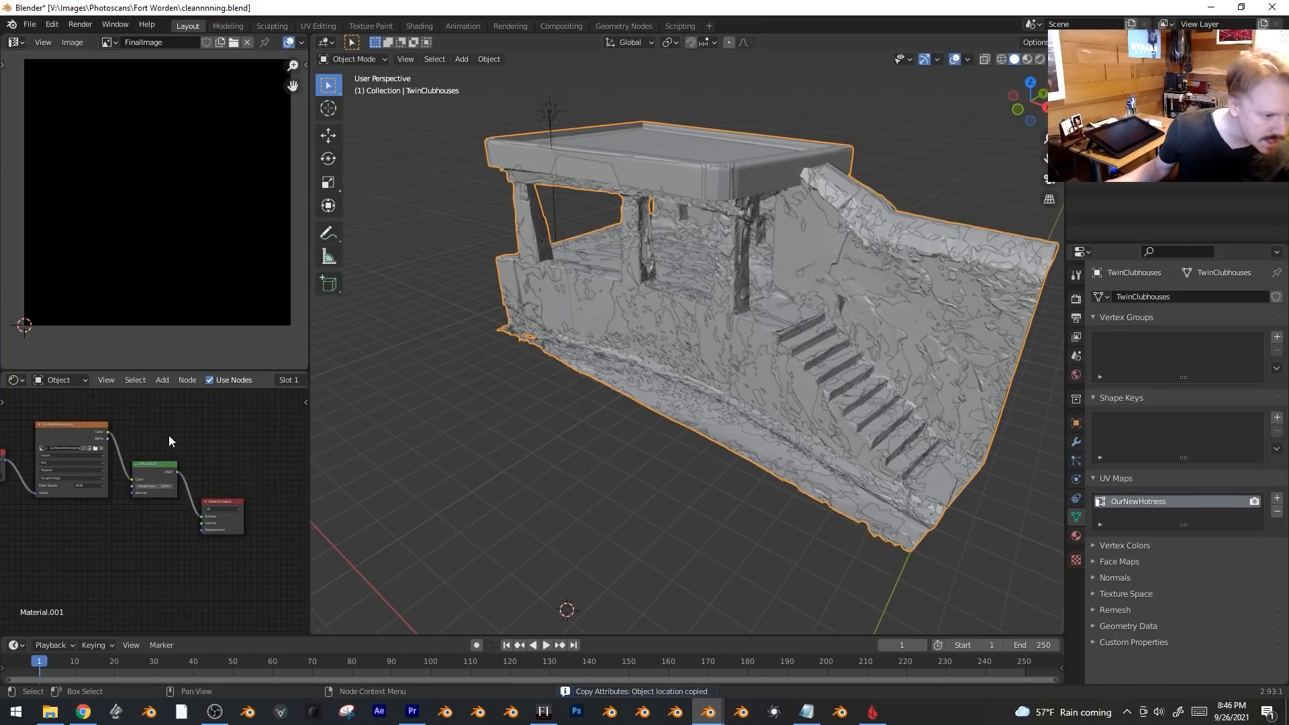
scroll(160, 425, "up", 1)
Change the original's shader node to Emission and expand the Render bake settings.
left_click(165, 474)
key("shift+s")
mouse_move(171, 463)
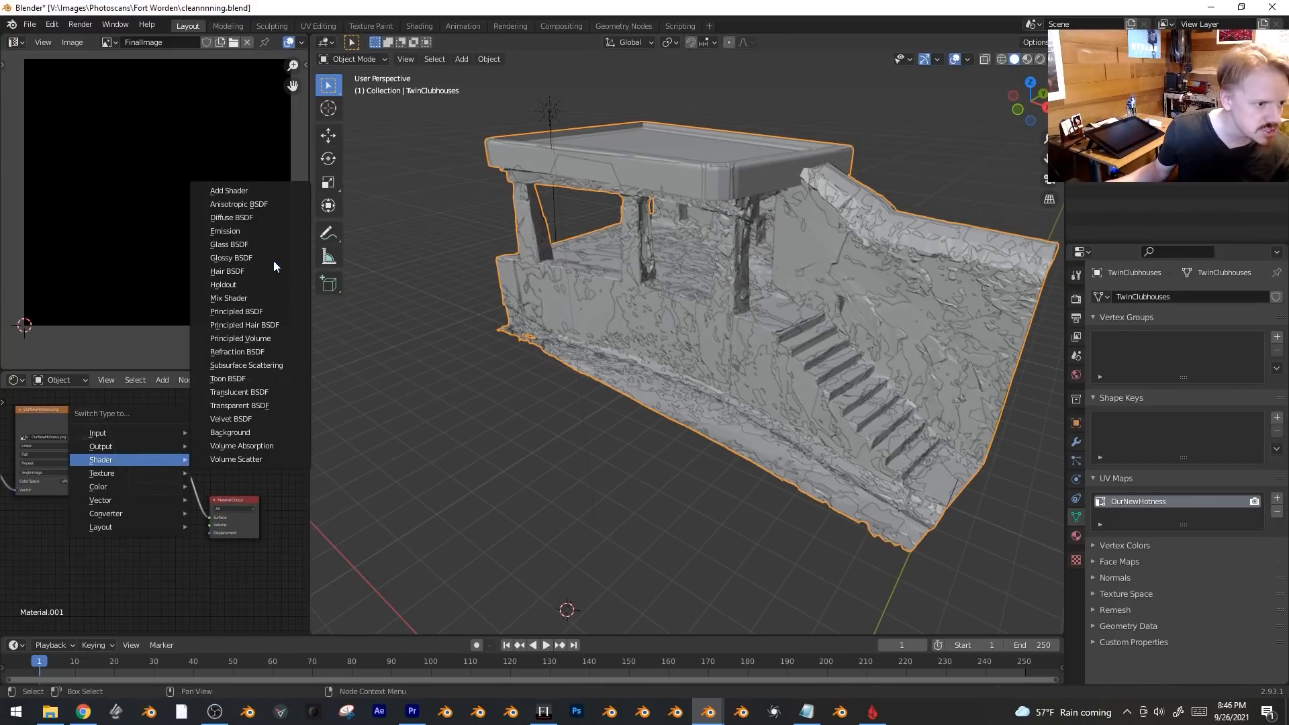
left_click(271, 232)
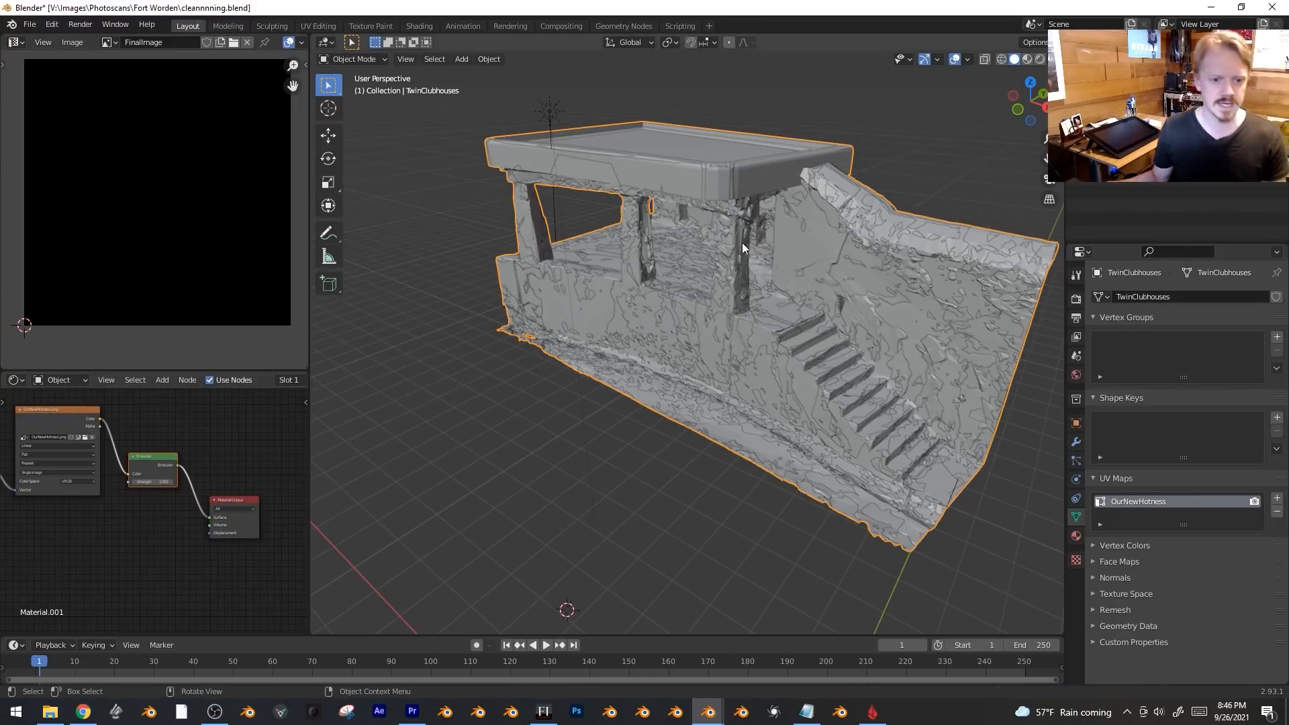
left_click(799, 325)
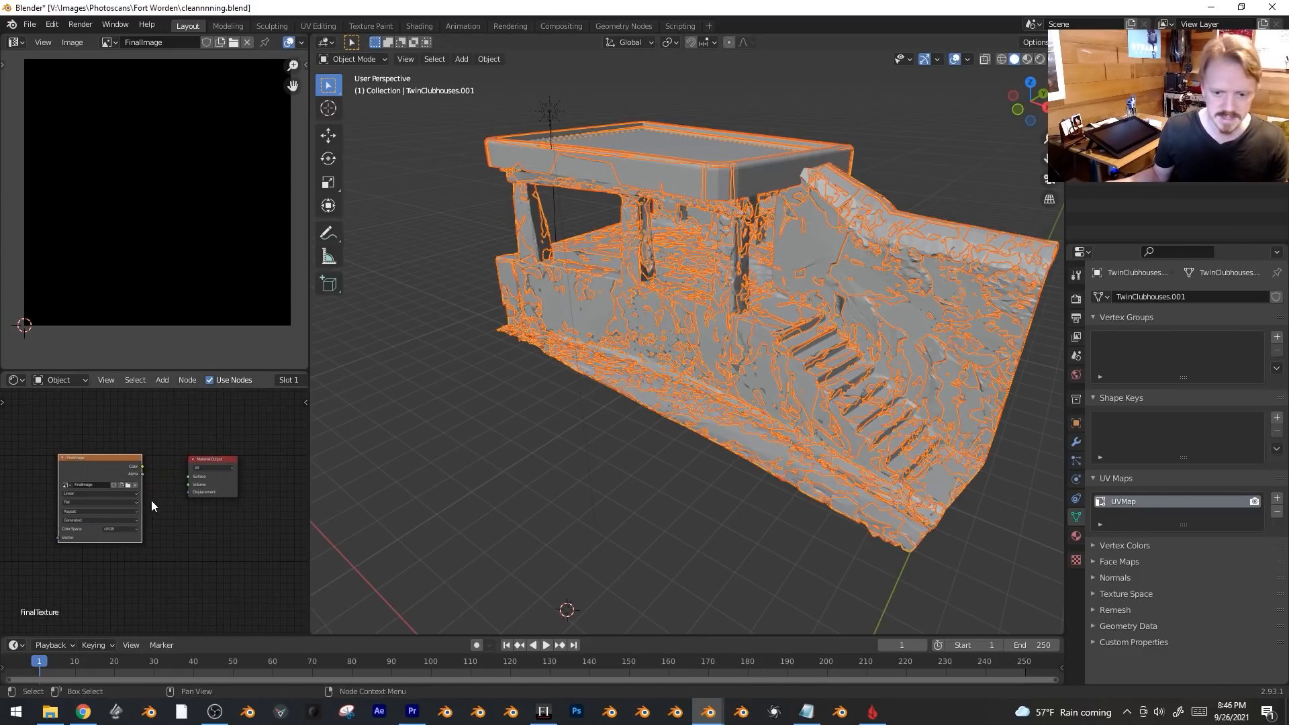
left_click(1077, 299)
left_click(1101, 565)
Bake the scan texture onto FinalImage with a 0.1 m selected-to-active extrusion.
scroll(1184, 417, "down", 4)
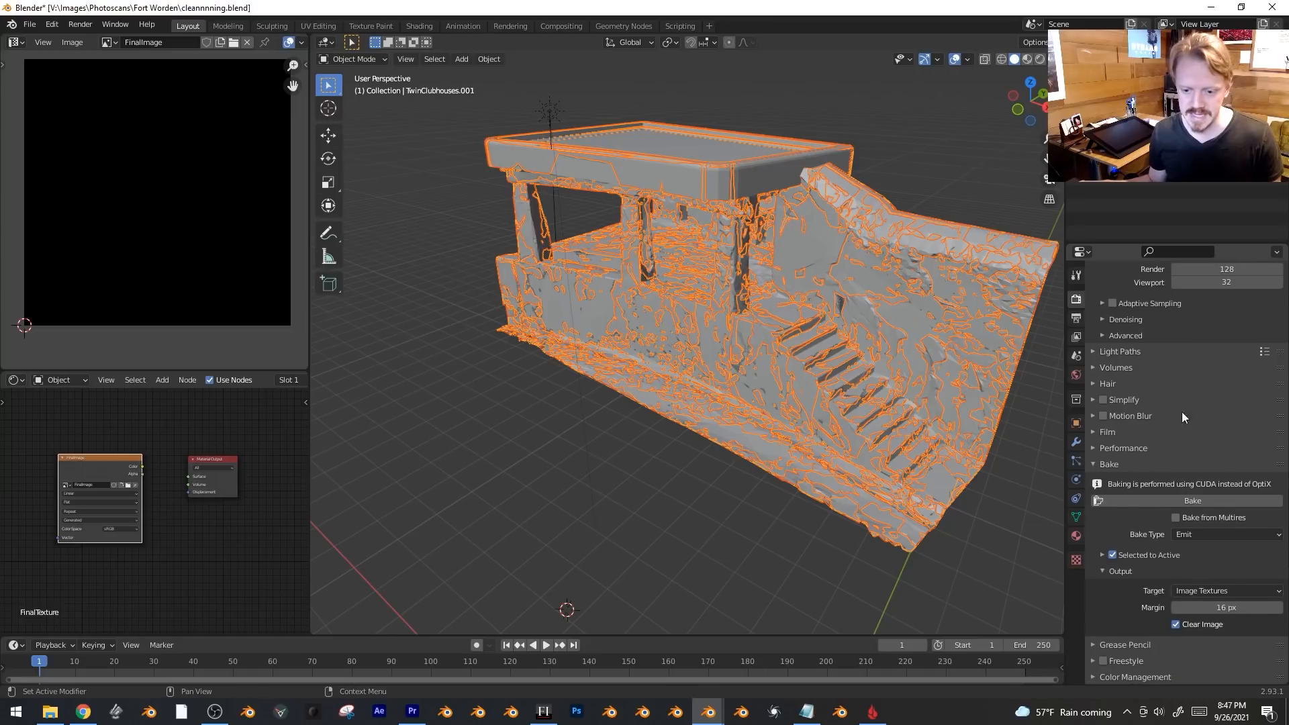
left_click(1105, 556)
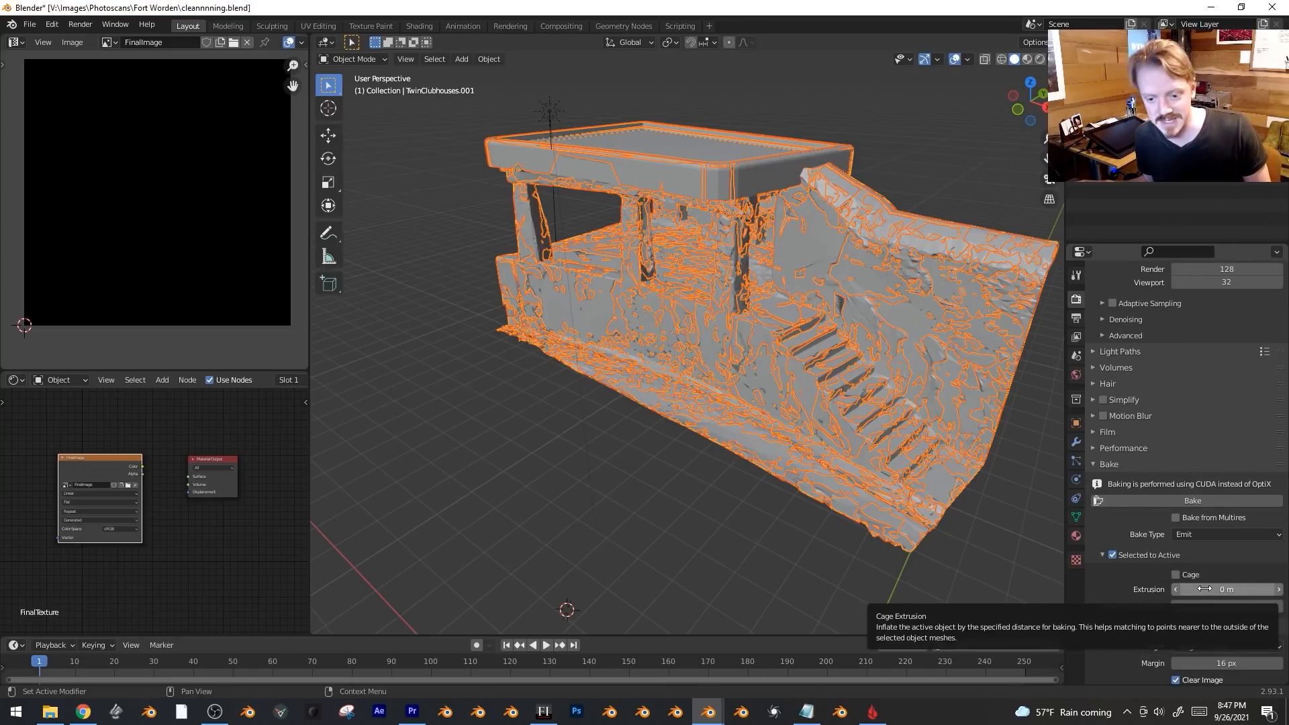
left_click(1228, 594)
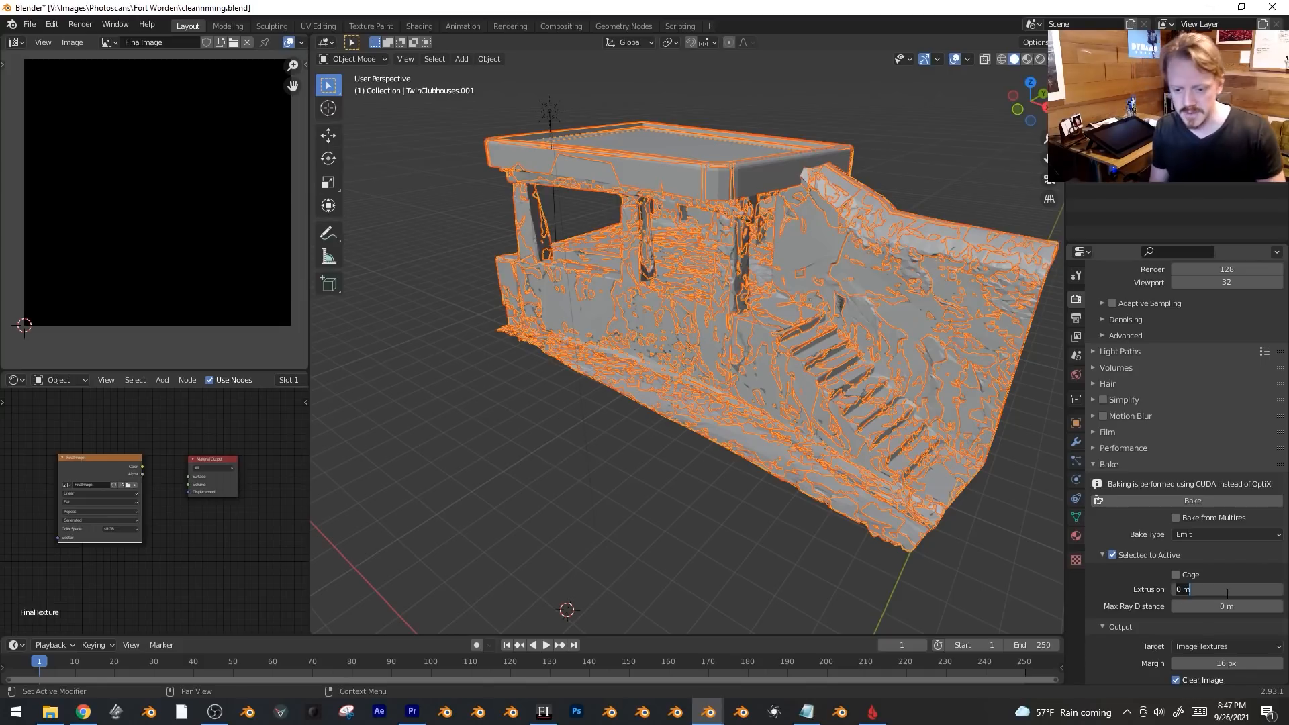
type(".1")
key("Return")
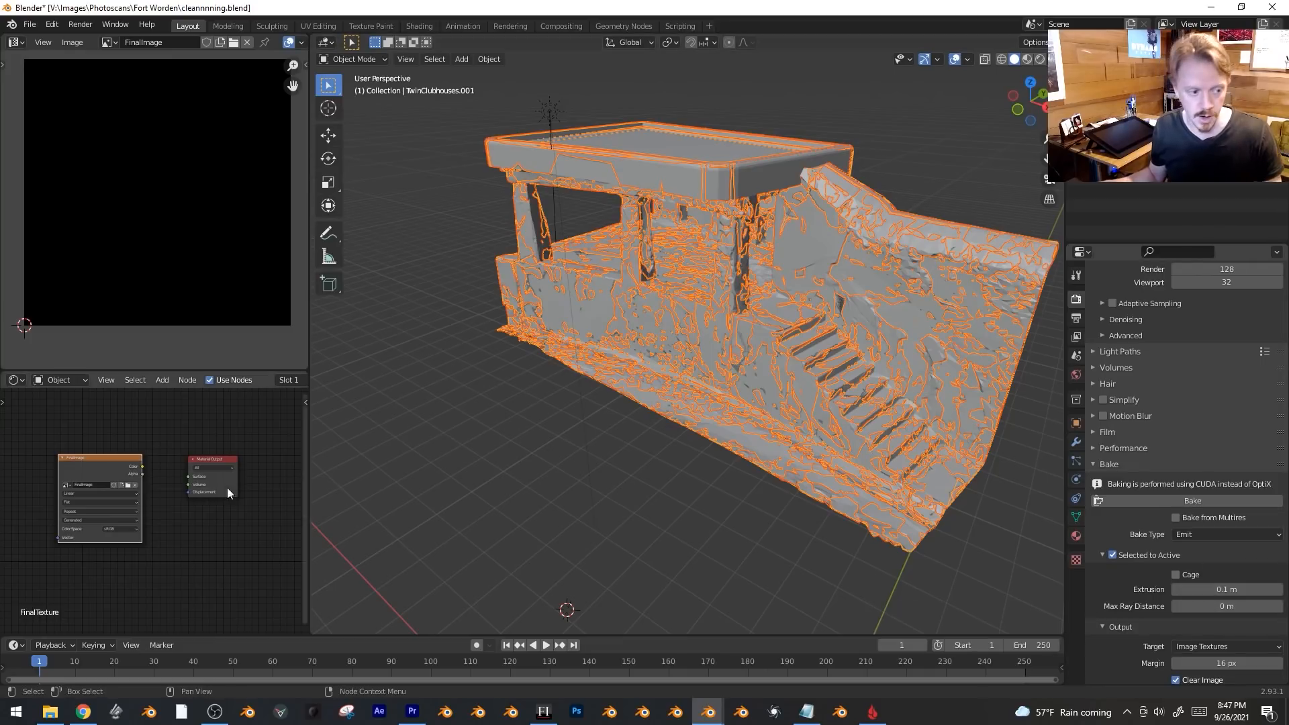
left_click(1077, 519)
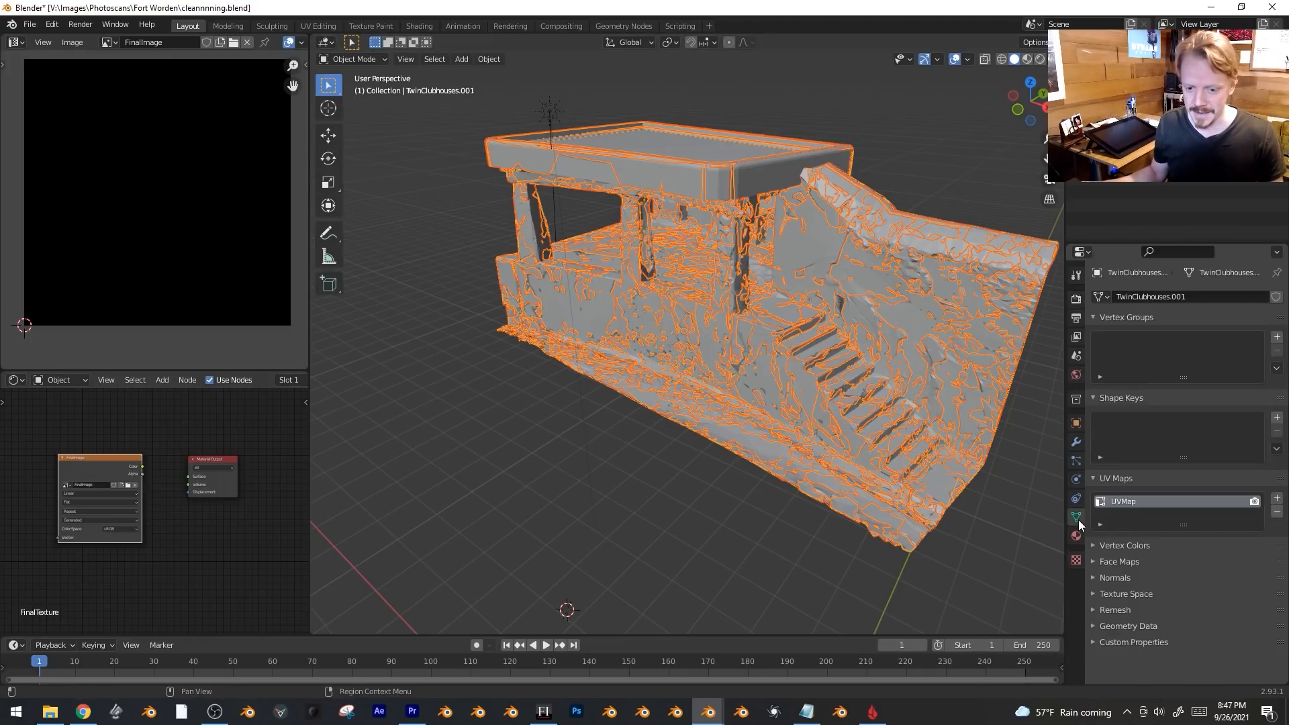
left_click(1076, 300)
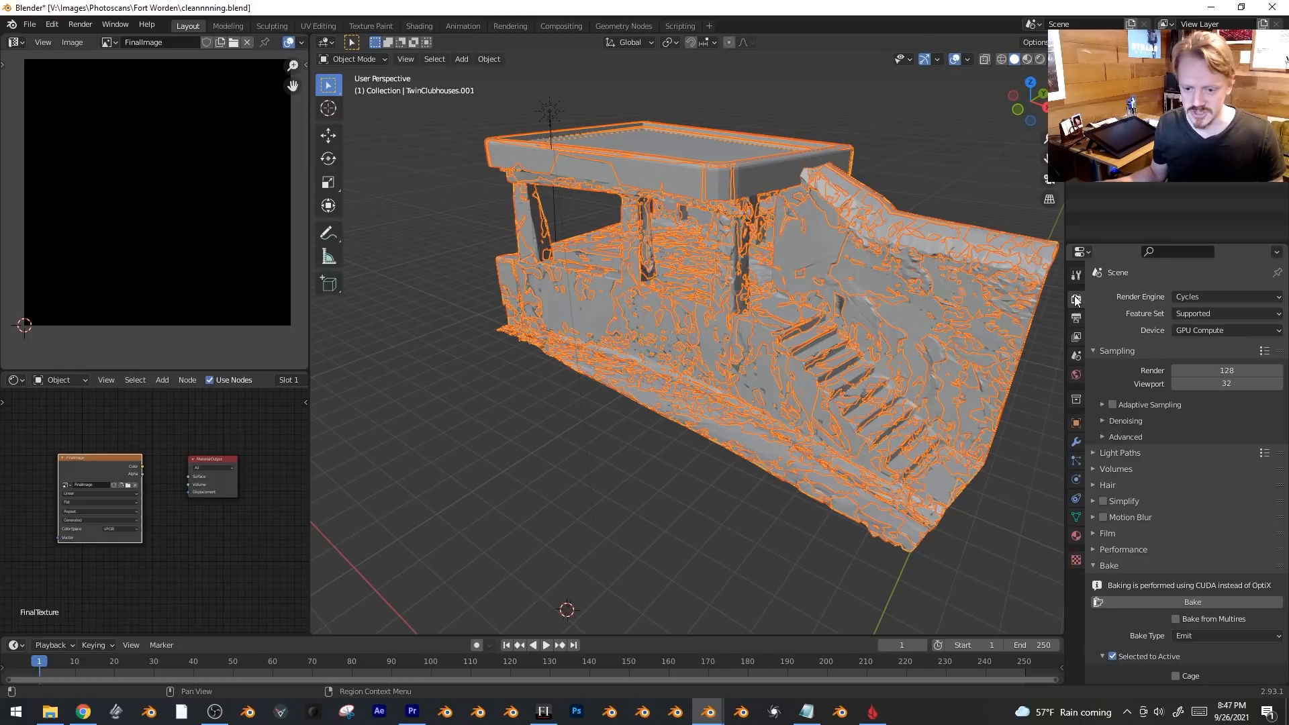
left_click(1198, 603)
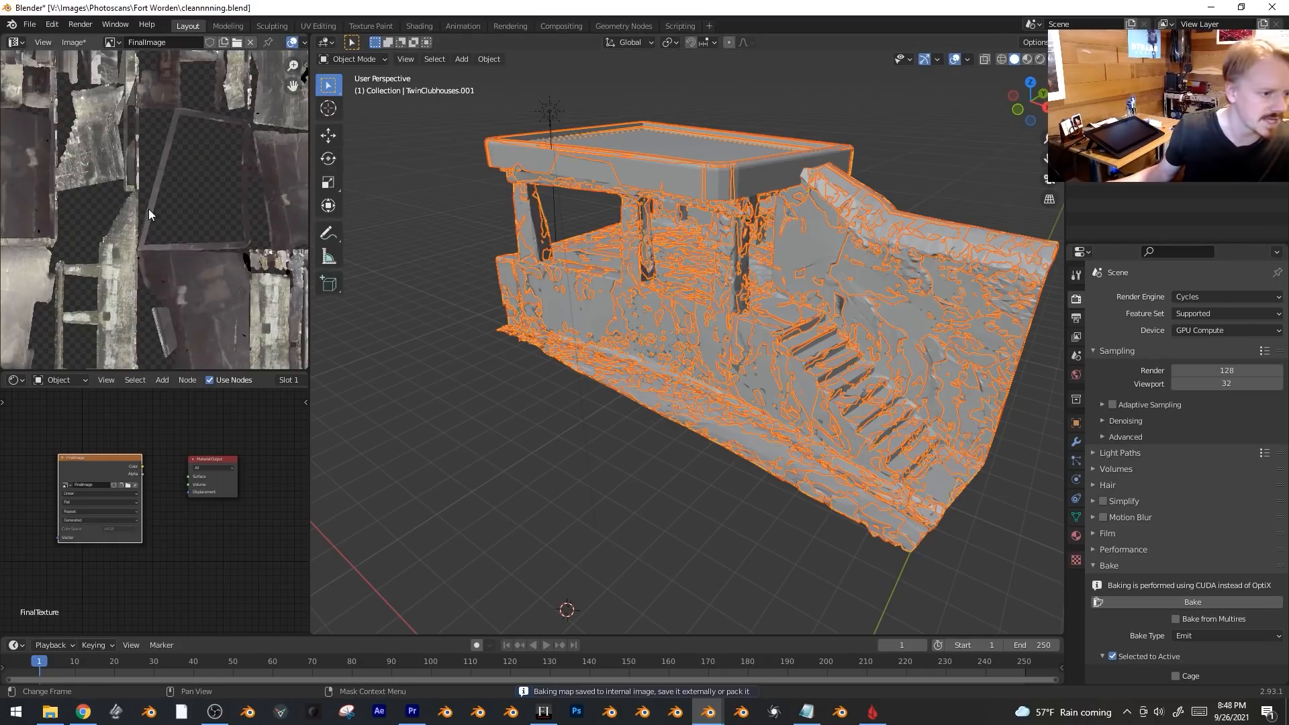
Move the original clubhouse aside and switch the viewport to Material Preview.
left_click(665, 245)
key("g")
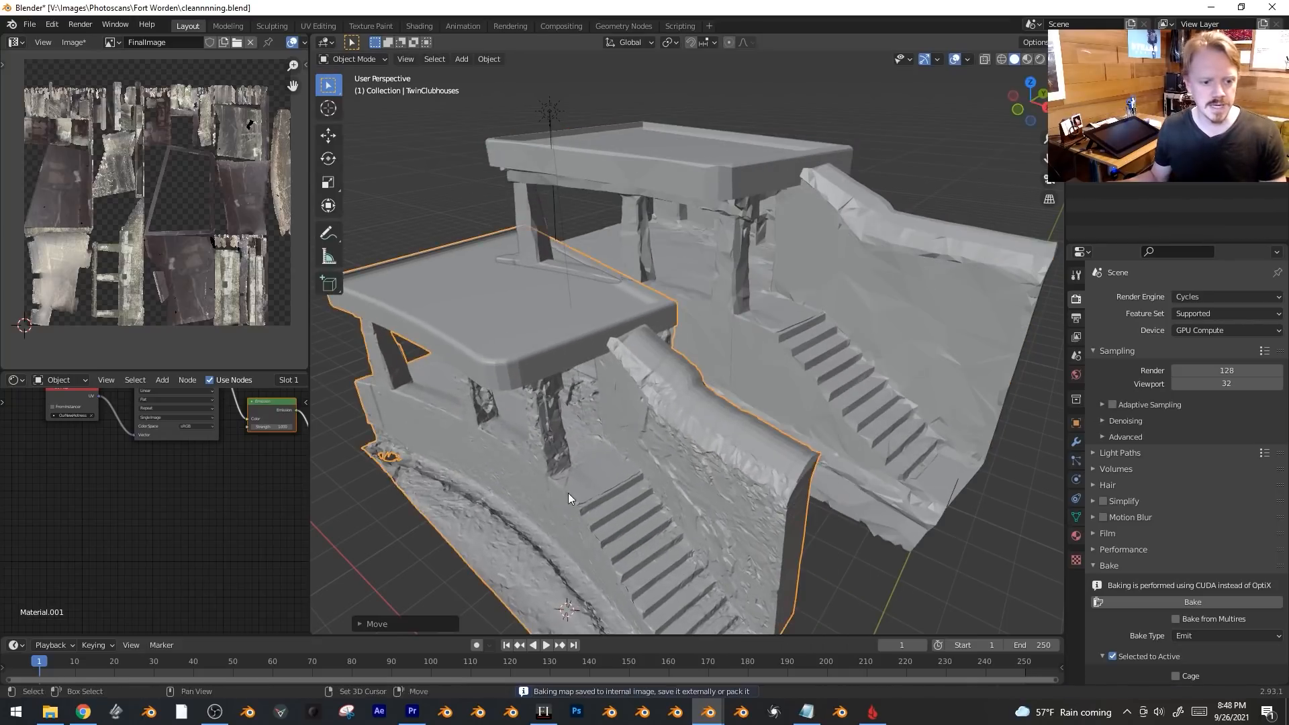
left_click(760, 410)
scroll(763, 409, "down", 5)
key("z")
left_click(771, 491)
scroll(744, 358, "up", 3)
Give the decimated clubhouse a Diffuse BSDF node linked to the Material Output.
left_click(796, 305)
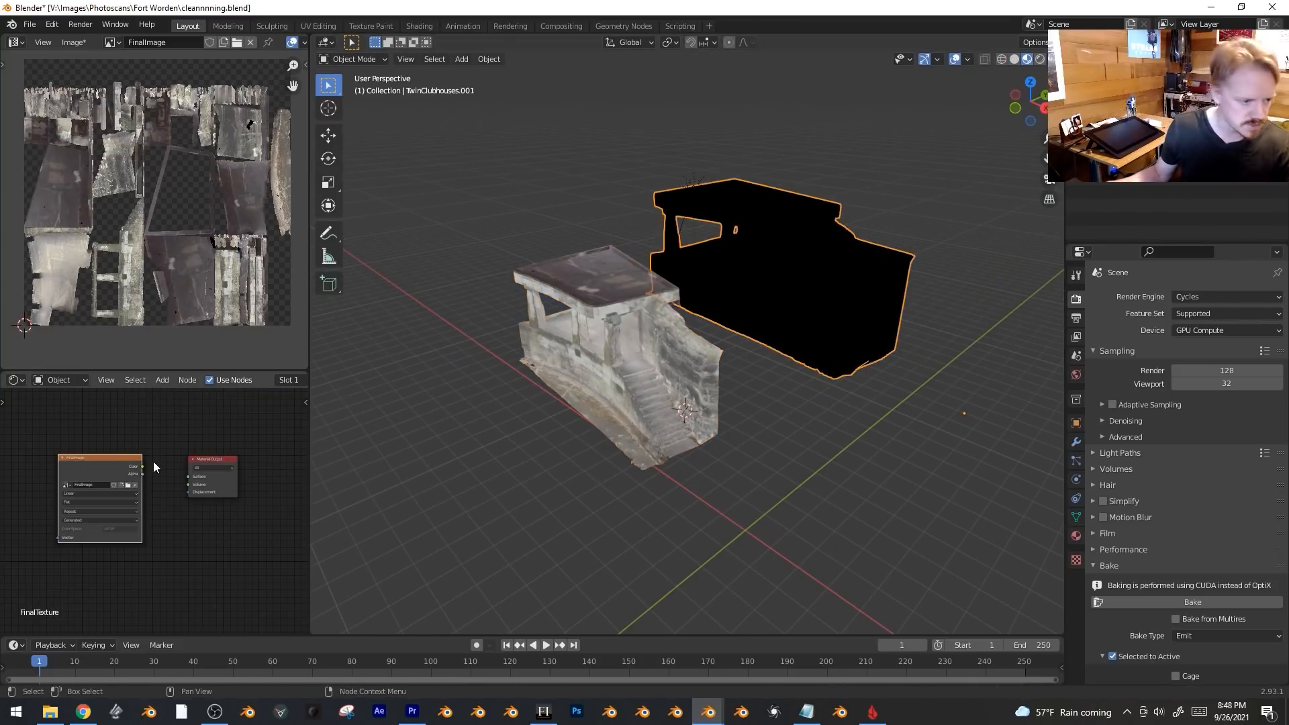
key("shift+a")
mouse_move(154, 461)
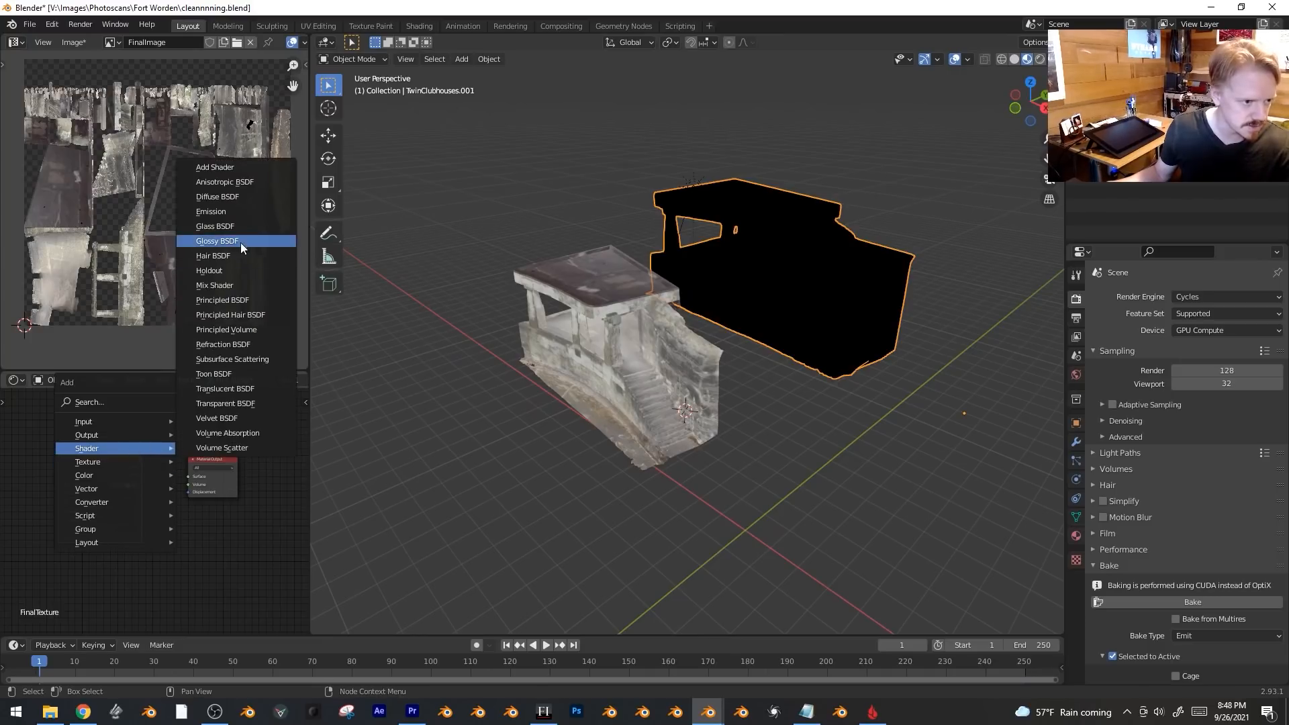
left_click(217, 197)
left_click(188, 452)
scroll(791, 388, "up", 4)
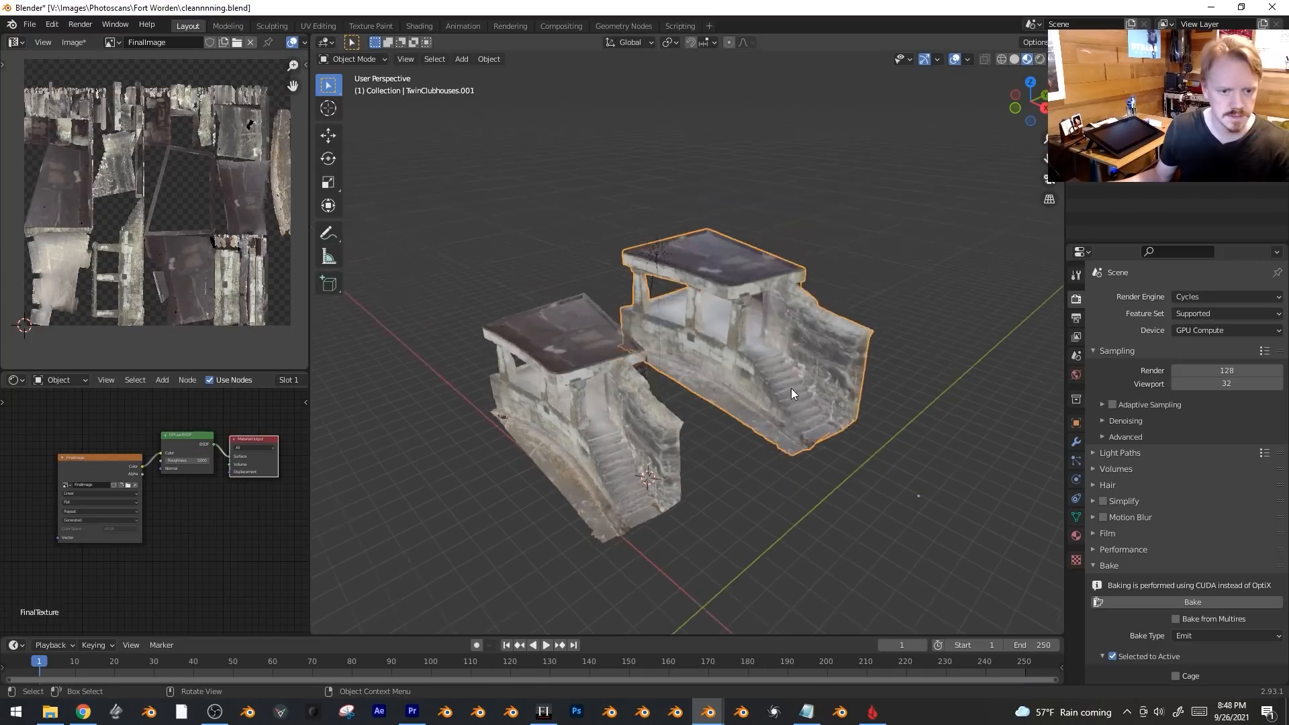
Orbit around the clubhouses and view them in Rendered shading.
middle_click_drag(849, 349, 830, 345)
key("z")
left_click(926, 340)
mouse_move(926, 339)
middle_mouse_down()
mouse_move(799, 405)
mouse_move(818, 412)
middle_mouse_up()
key("z")
left_click(873, 411)
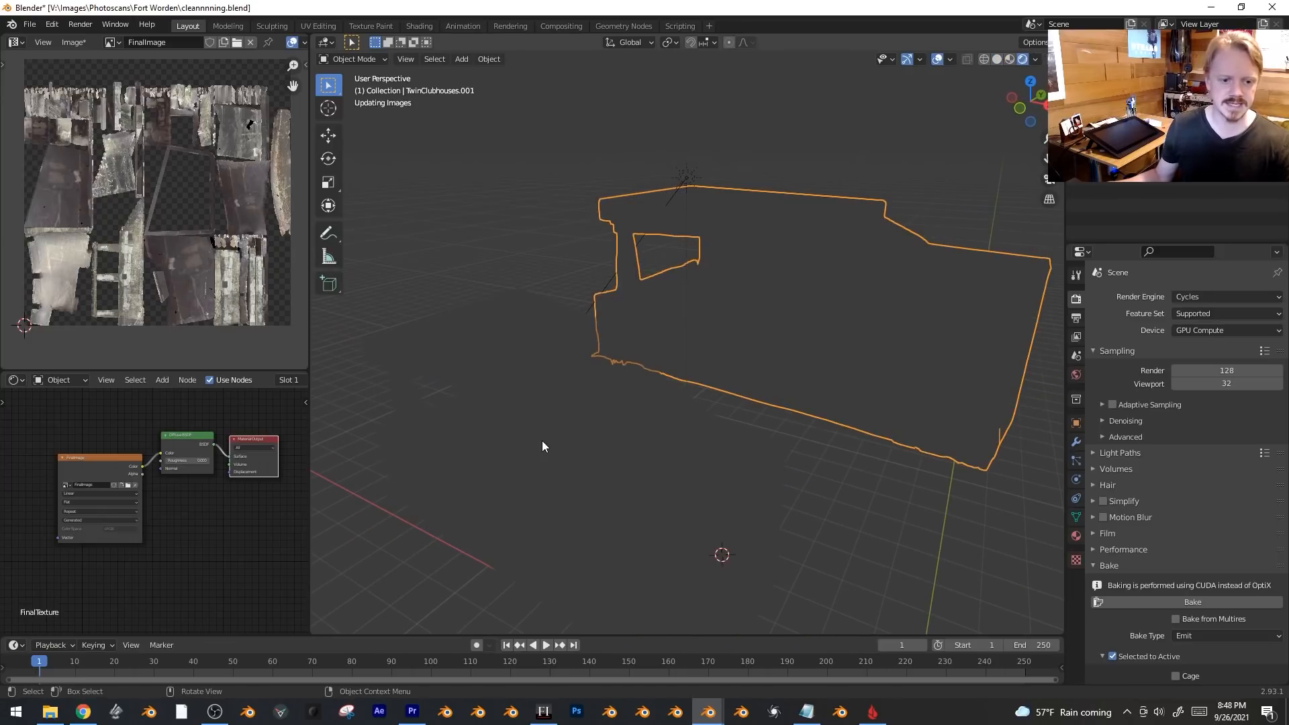